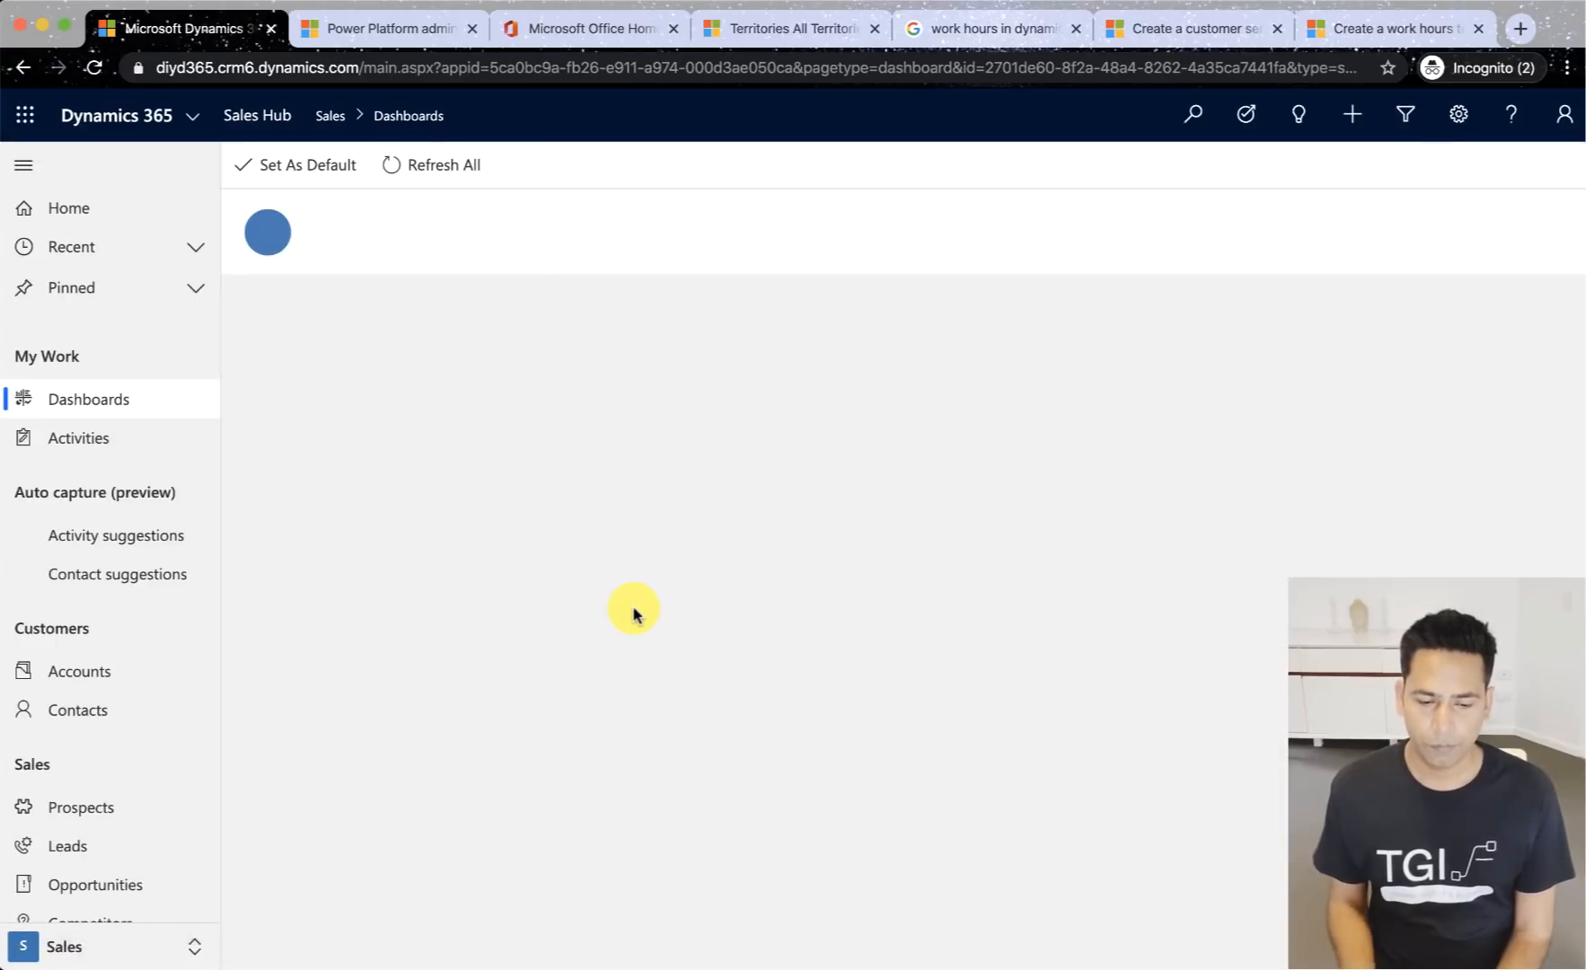
{"action": "scroll", "coordinate": [144, 645], "scroll_direction": "down", "scroll_amount": 7}
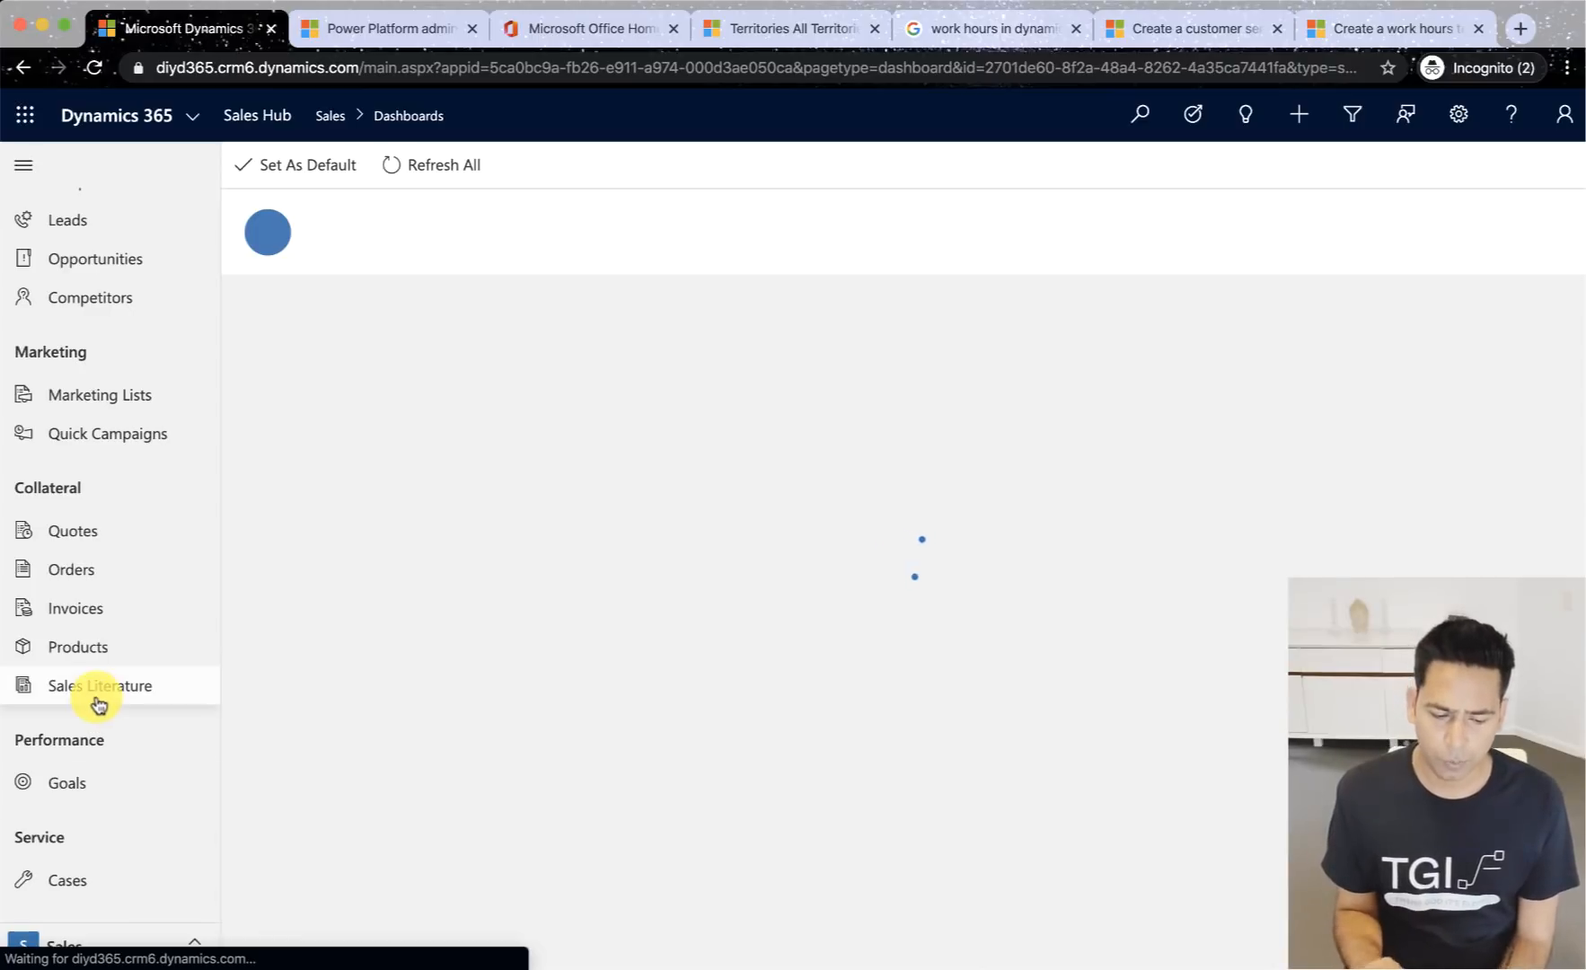
{"action": "mouse_move", "coordinate": [4, 741]}
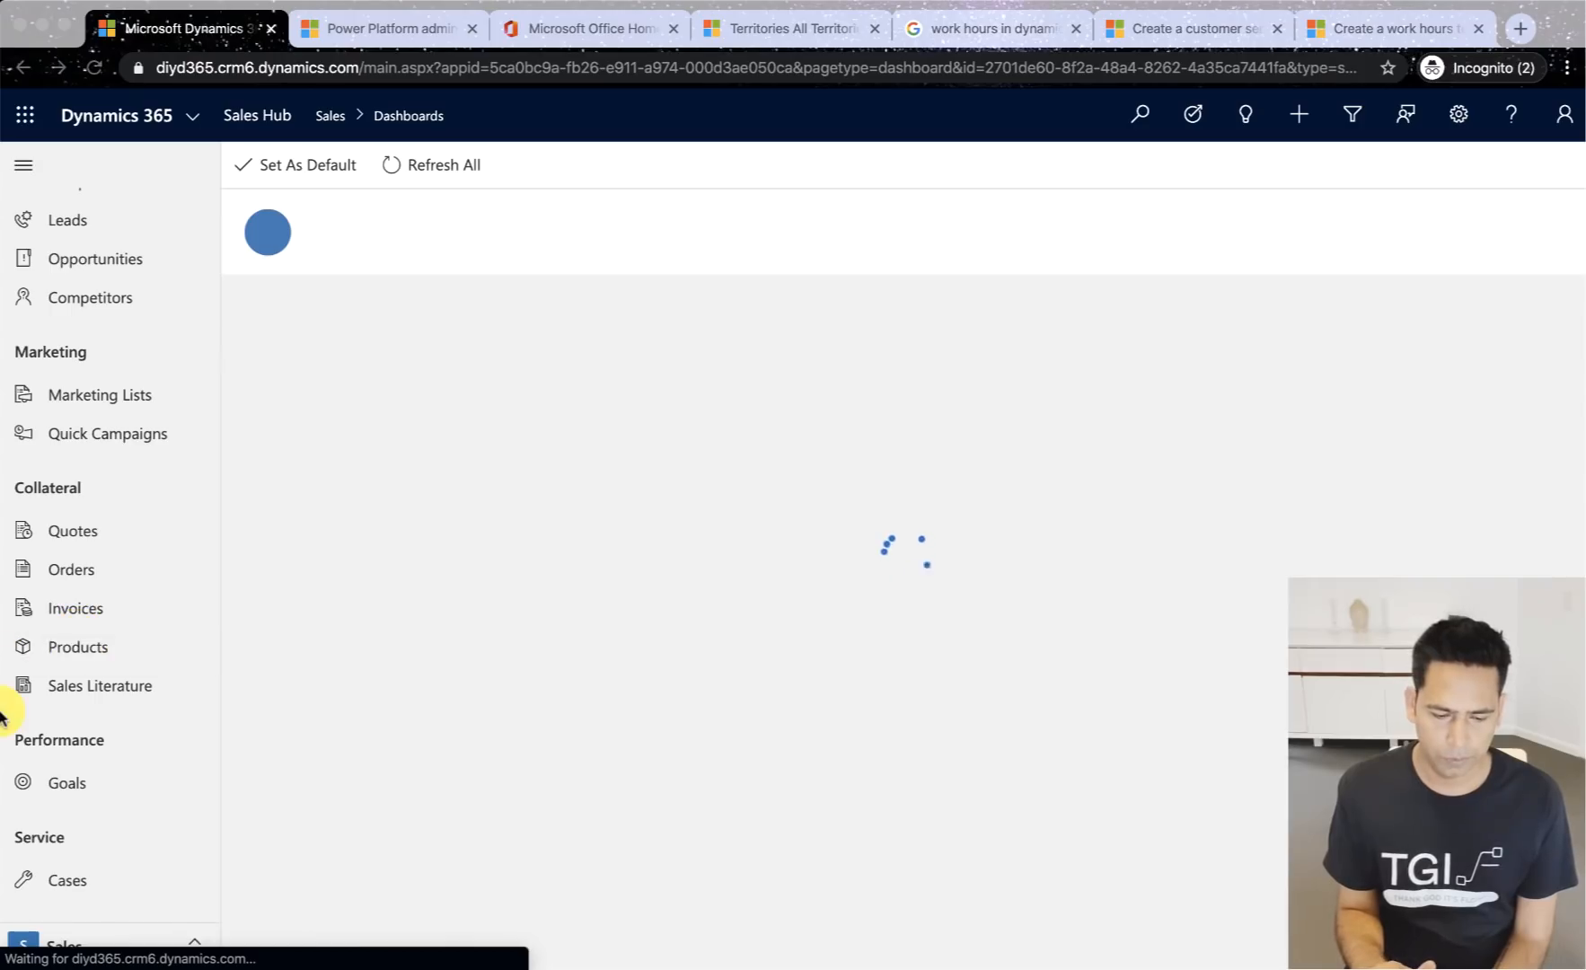
{"action": "mouse_move", "coordinate": [2, 716]}
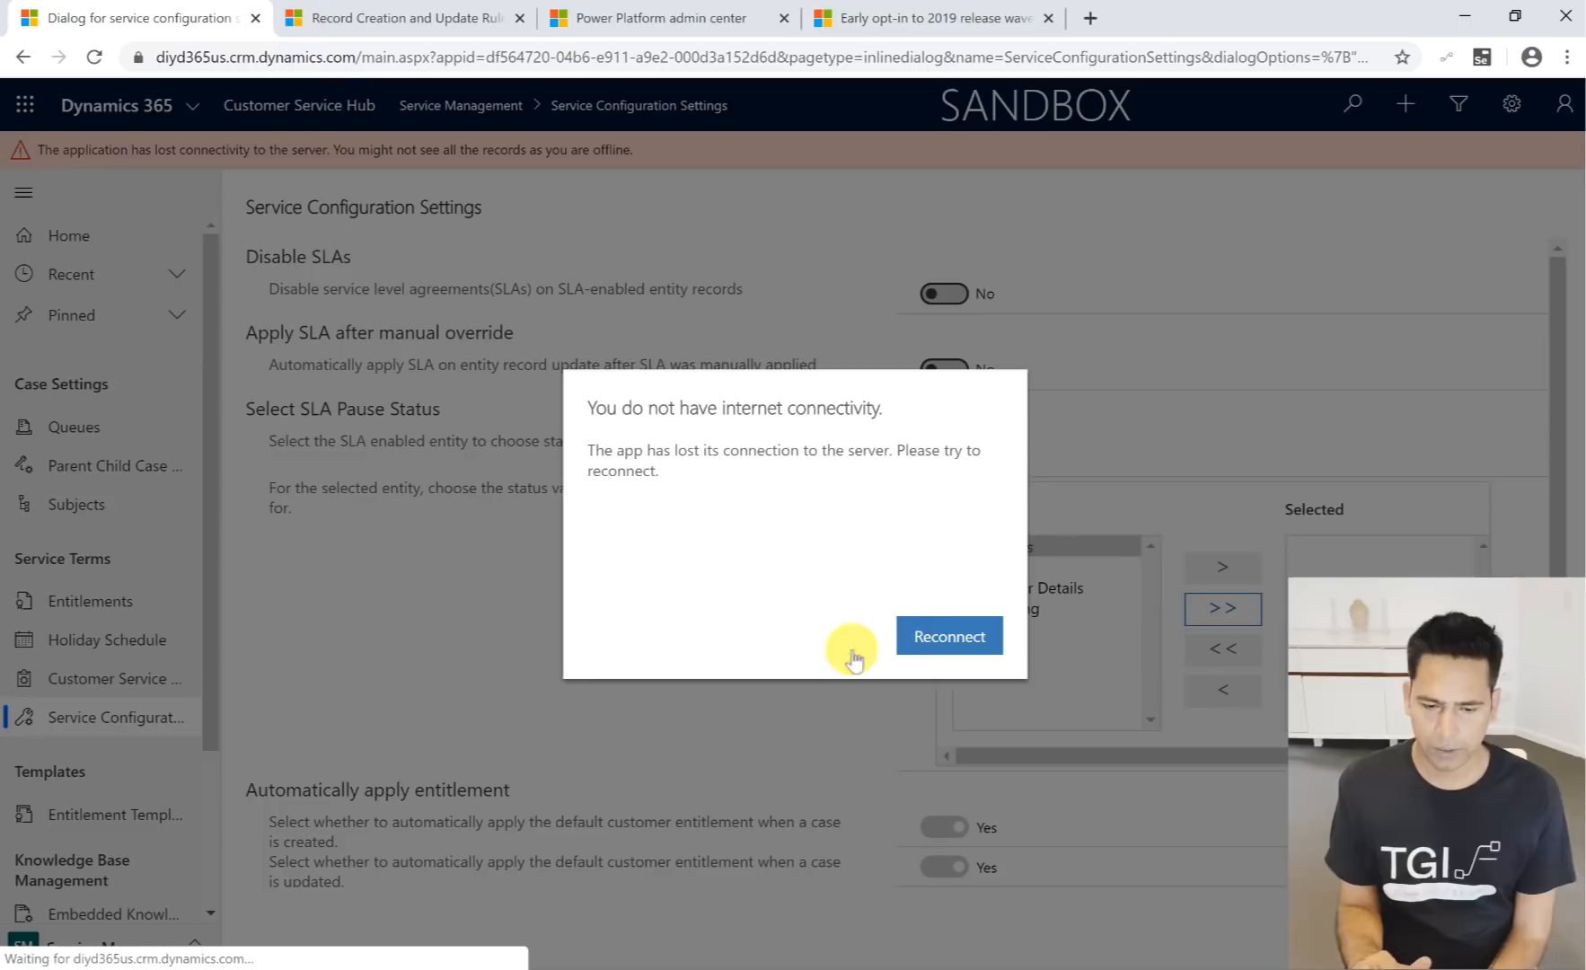
- Reconnect to the server and switch from Customer Service Hub to the Sales Hub app
{"action": "left_click", "coordinate": [928, 629]}
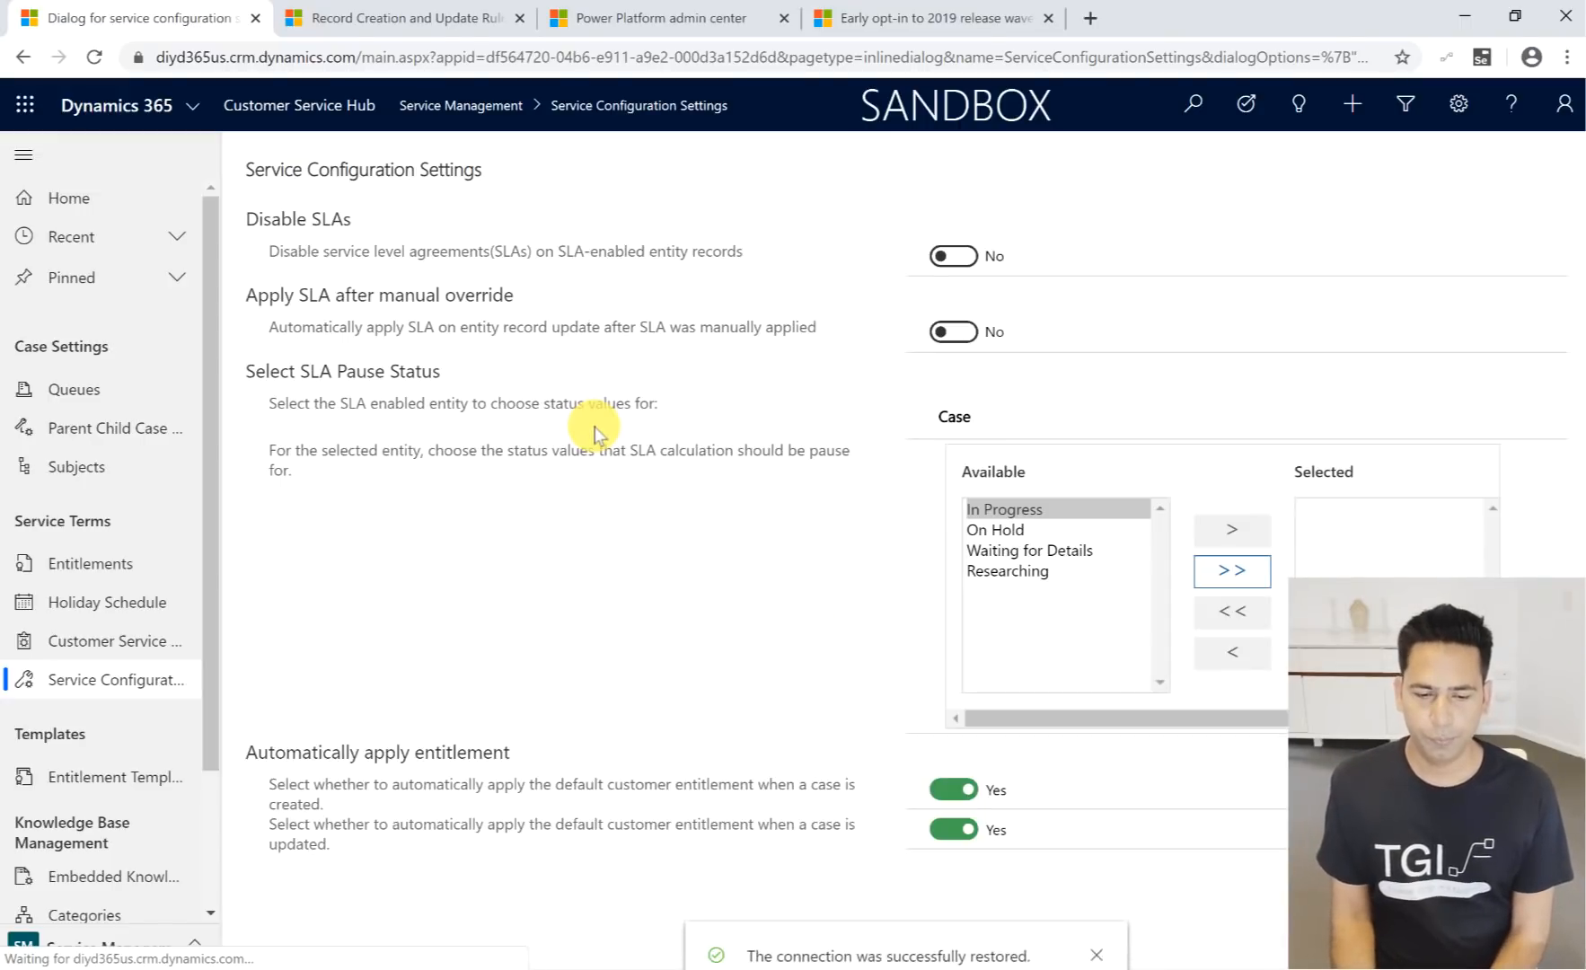
{"action": "left_click", "coordinate": [191, 106]}
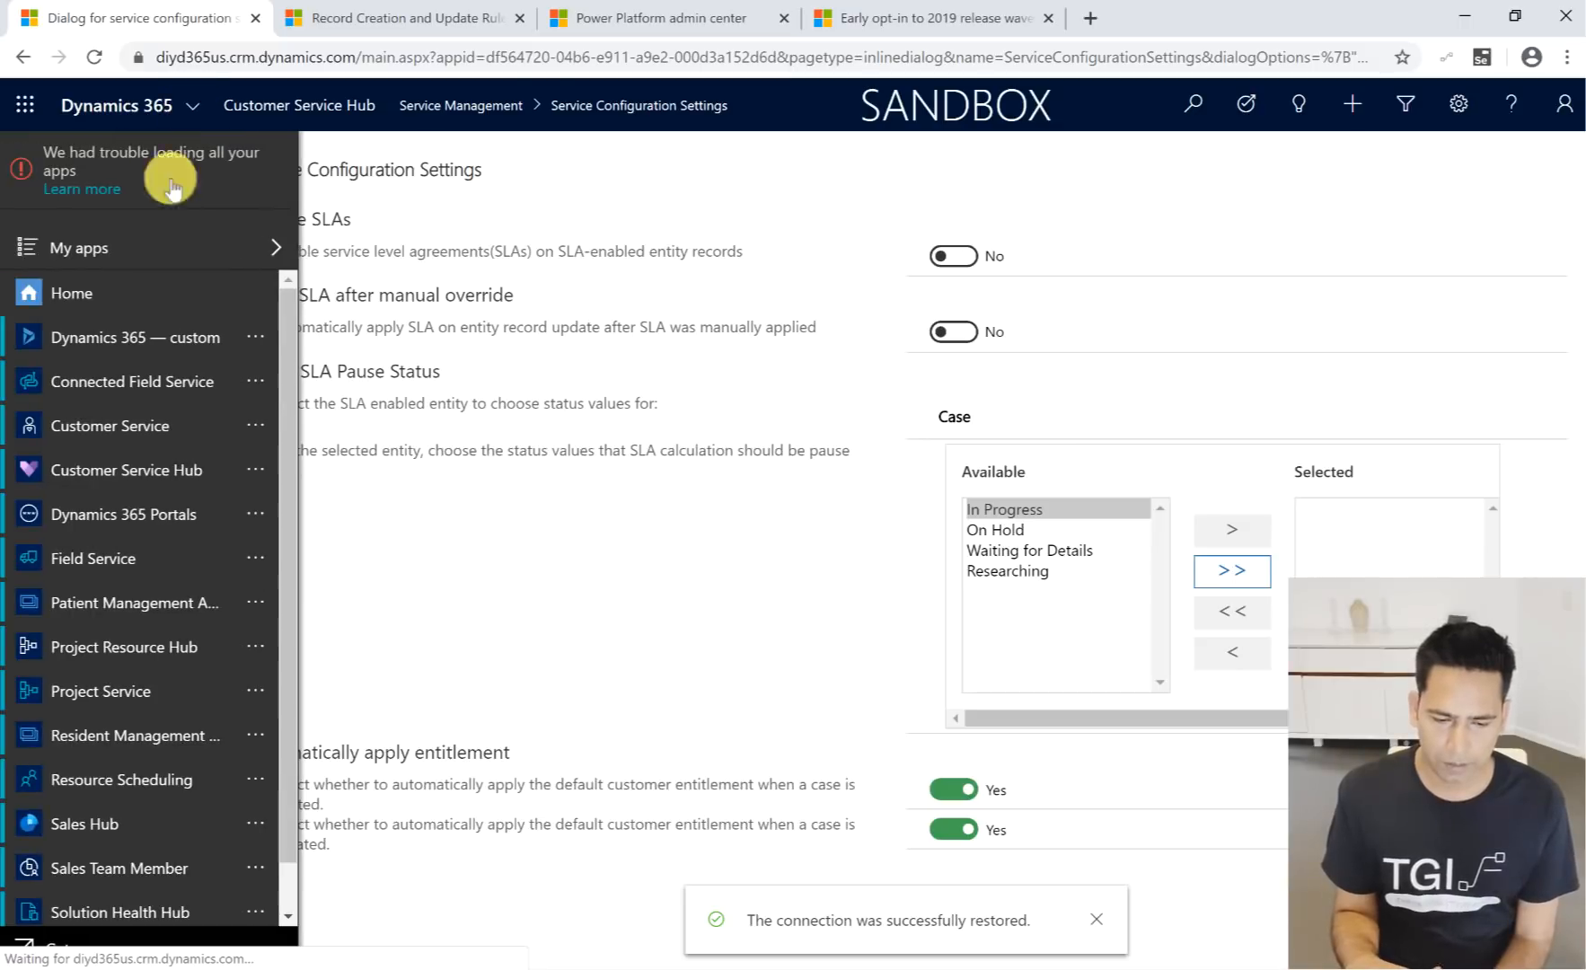
{"action": "left_click", "coordinate": [125, 826]}
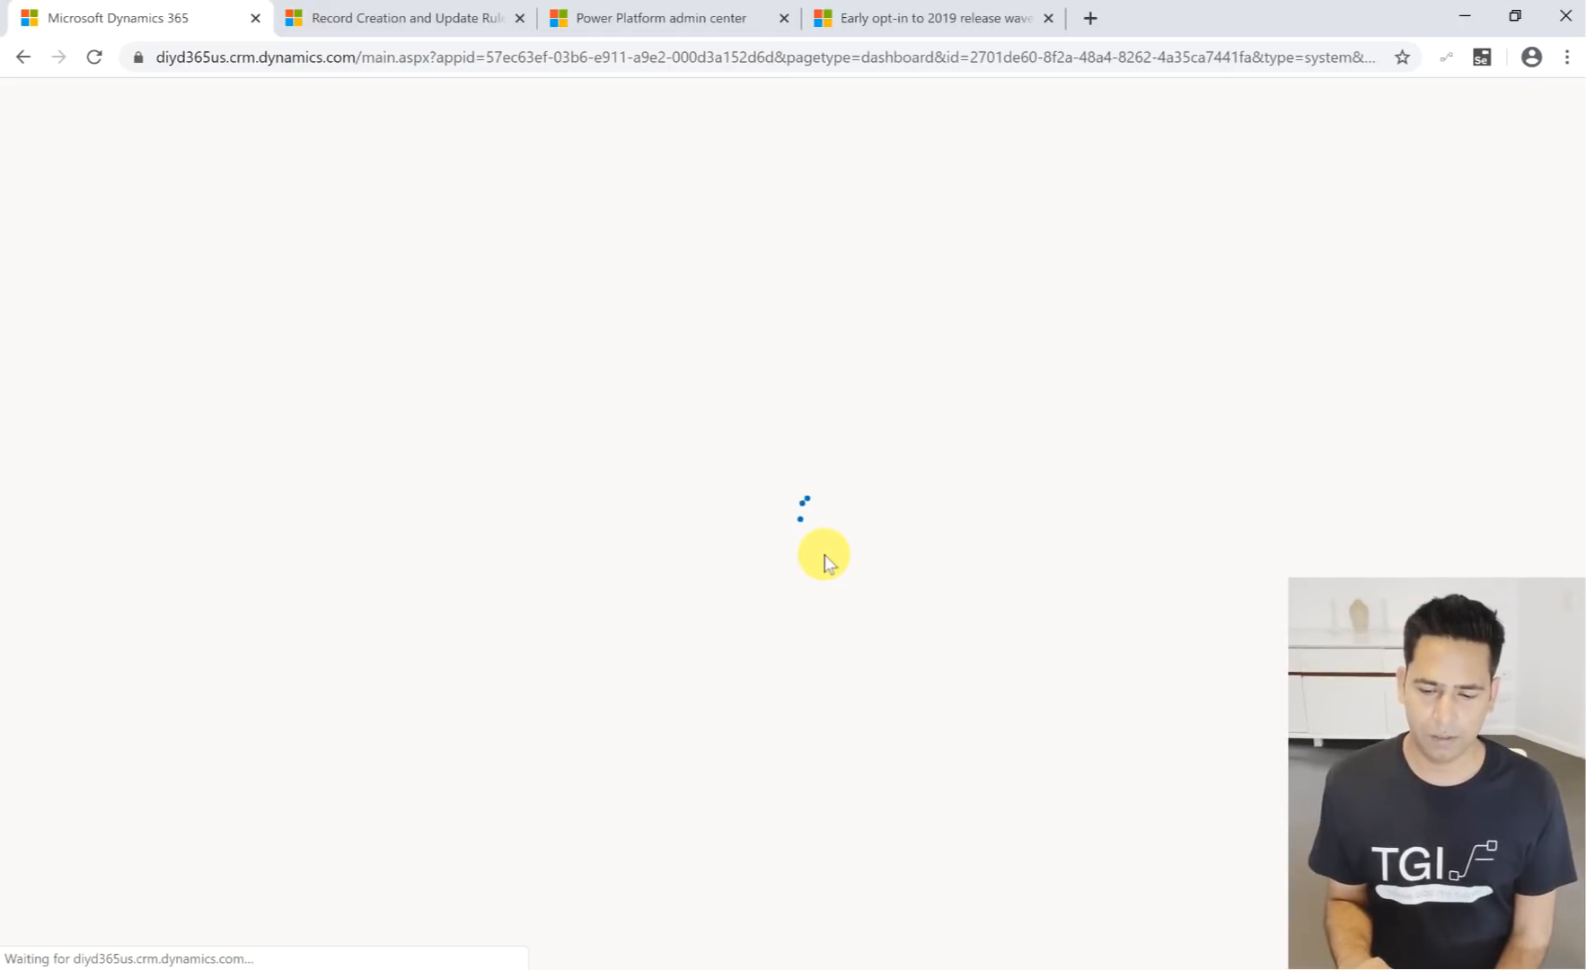
- Close the early opt-in browser page and view the existing forecast under Forecasts, dismissing the notification
{"action": "left_click", "coordinate": [1047, 20]}
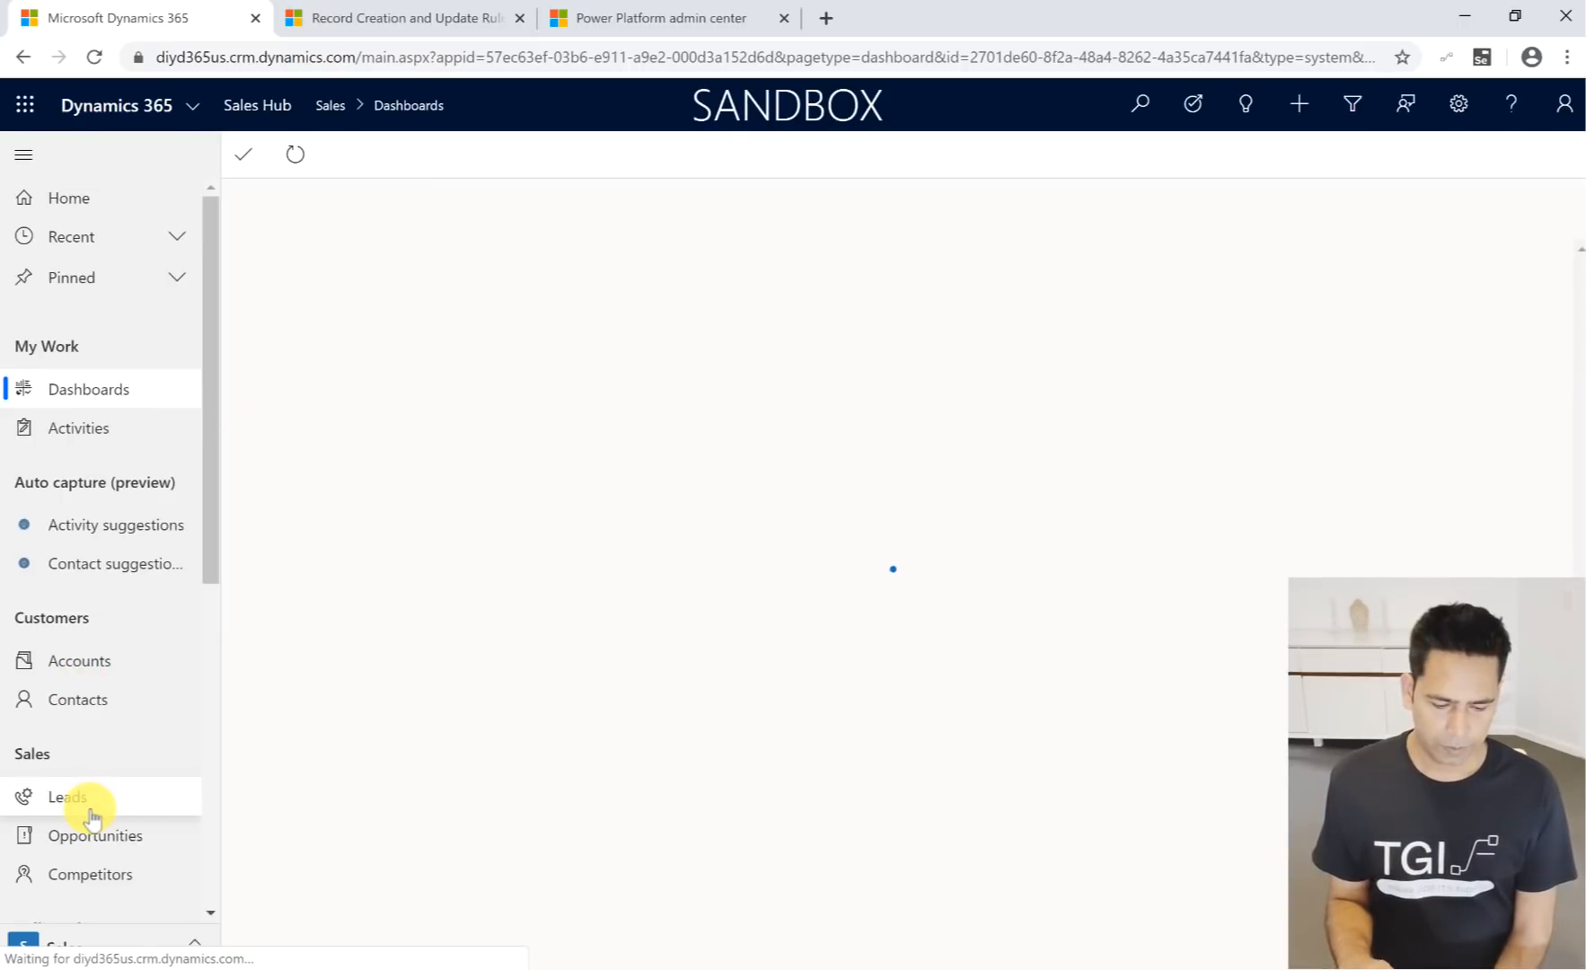
{"action": "scroll", "coordinate": [88, 799], "scroll_direction": "down", "scroll_amount": 7}
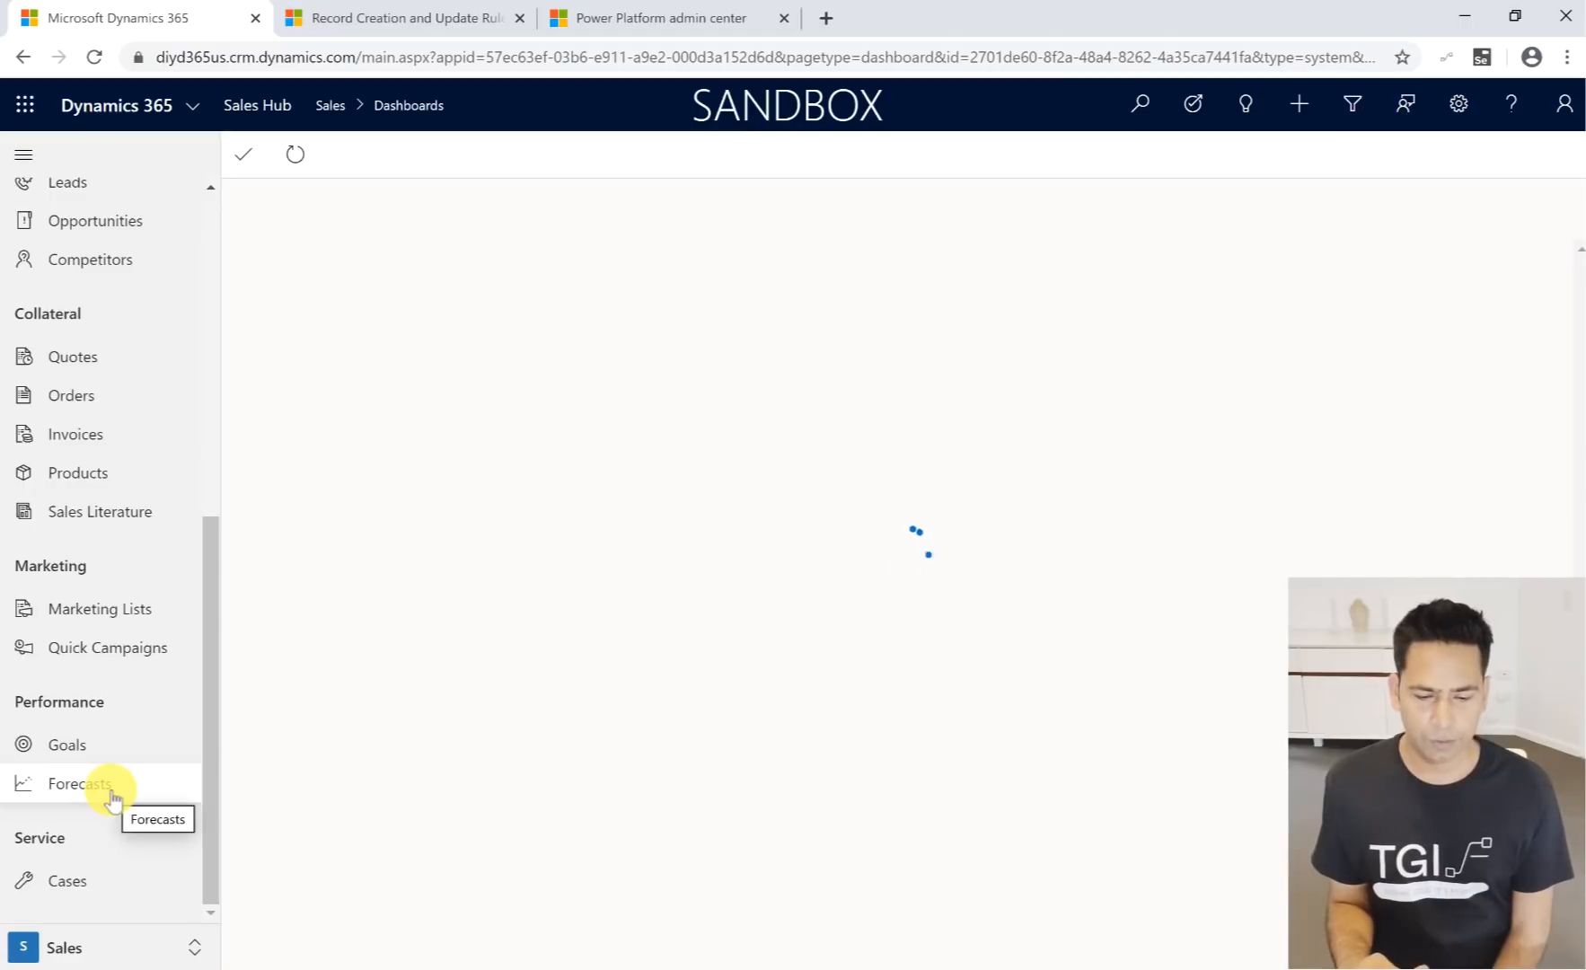
{"action": "left_click", "coordinate": [112, 796]}
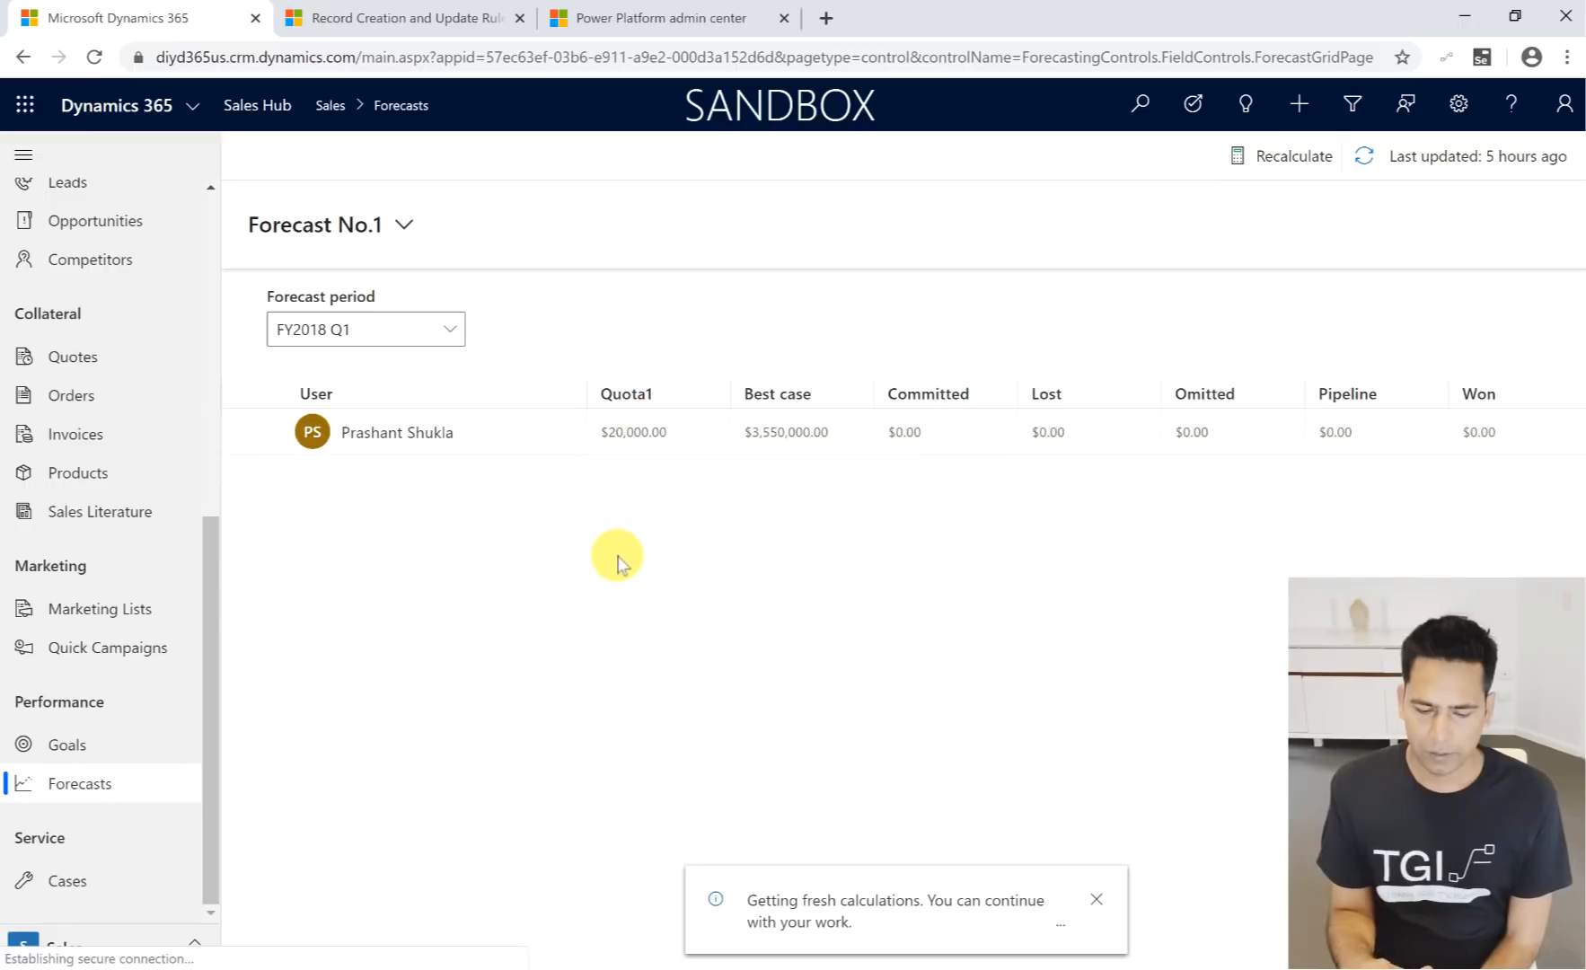
{"action": "left_click", "coordinate": [1096, 900]}
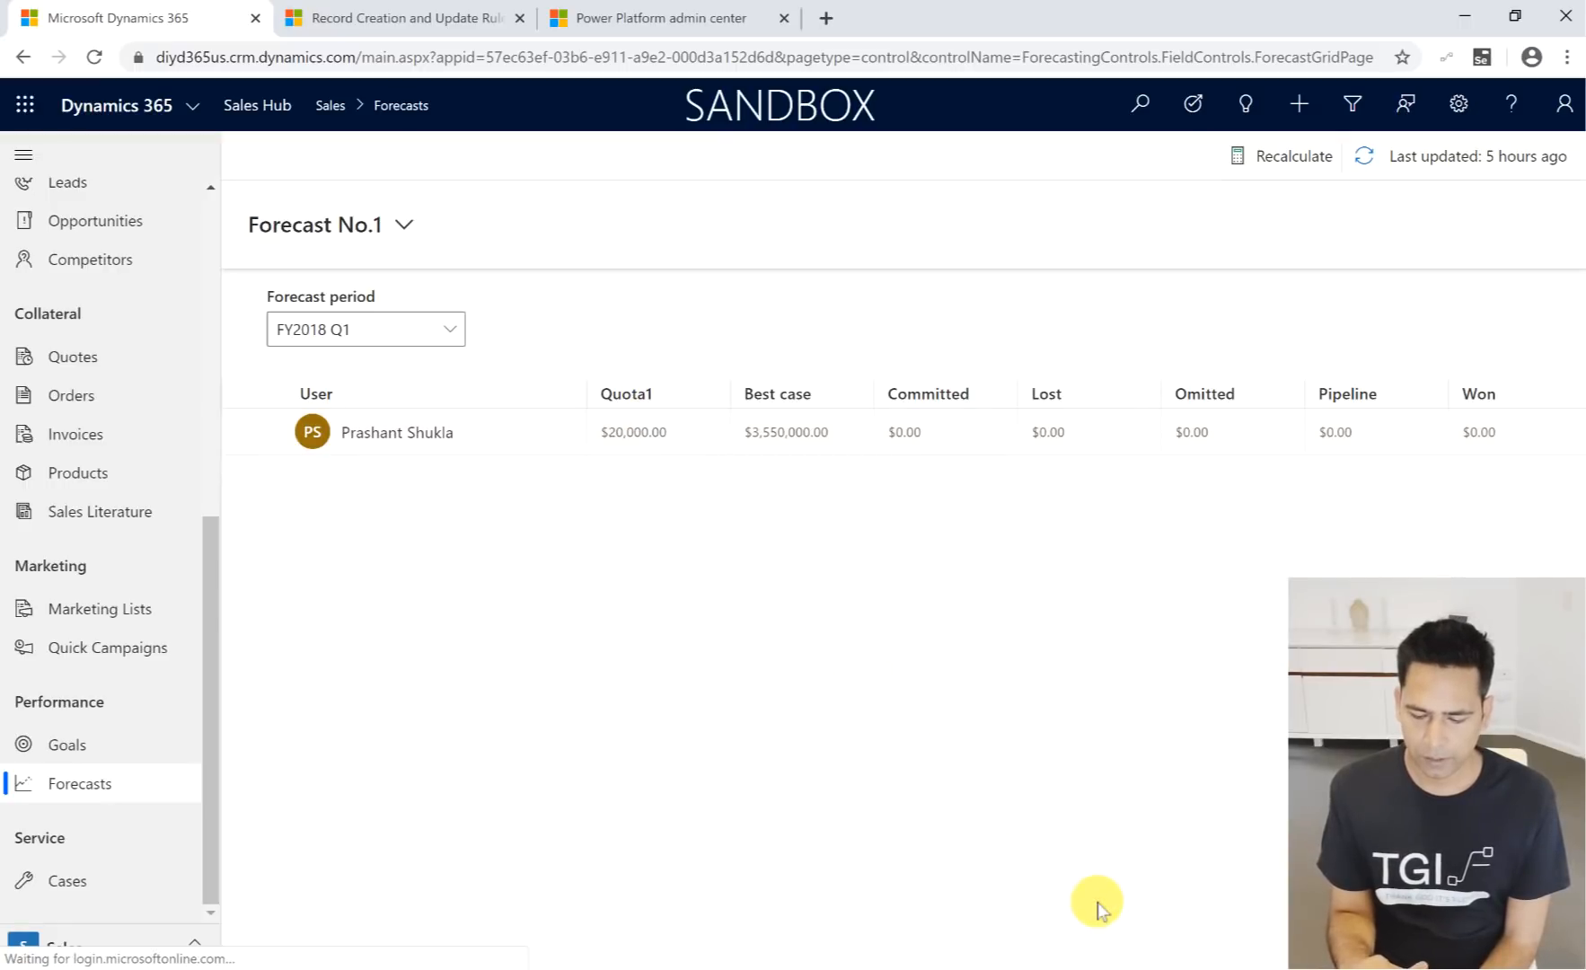
- Switch to the App Settings area and open the forecast configurations under Goal Management
{"action": "left_click", "coordinate": [106, 948]}
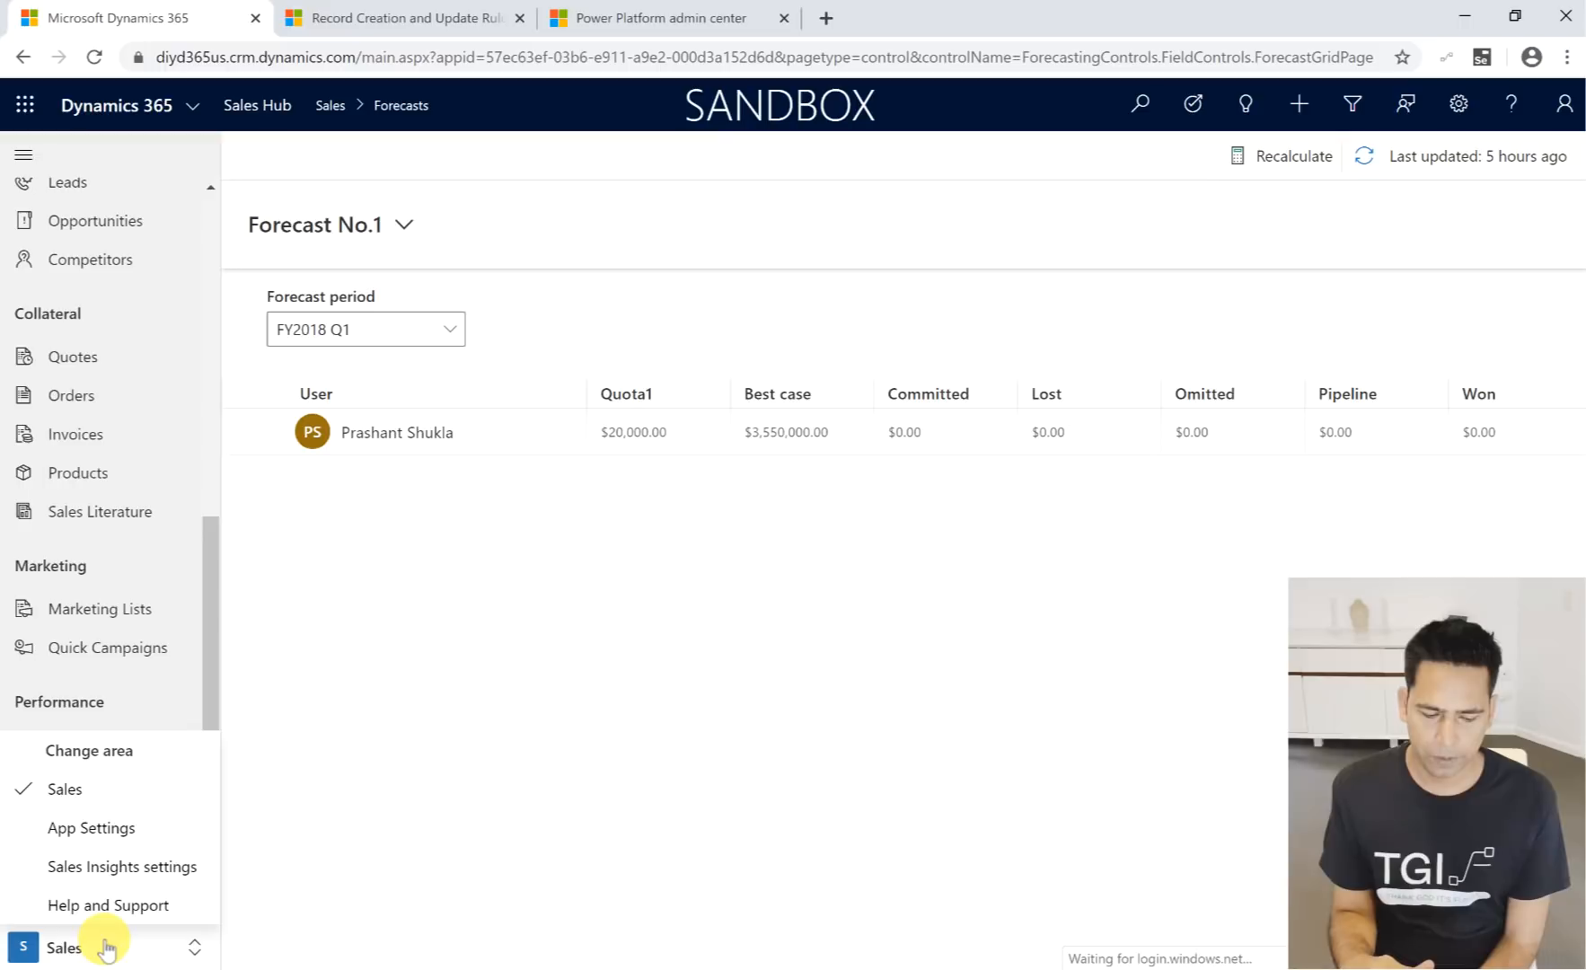
{"action": "left_click", "coordinate": [117, 827]}
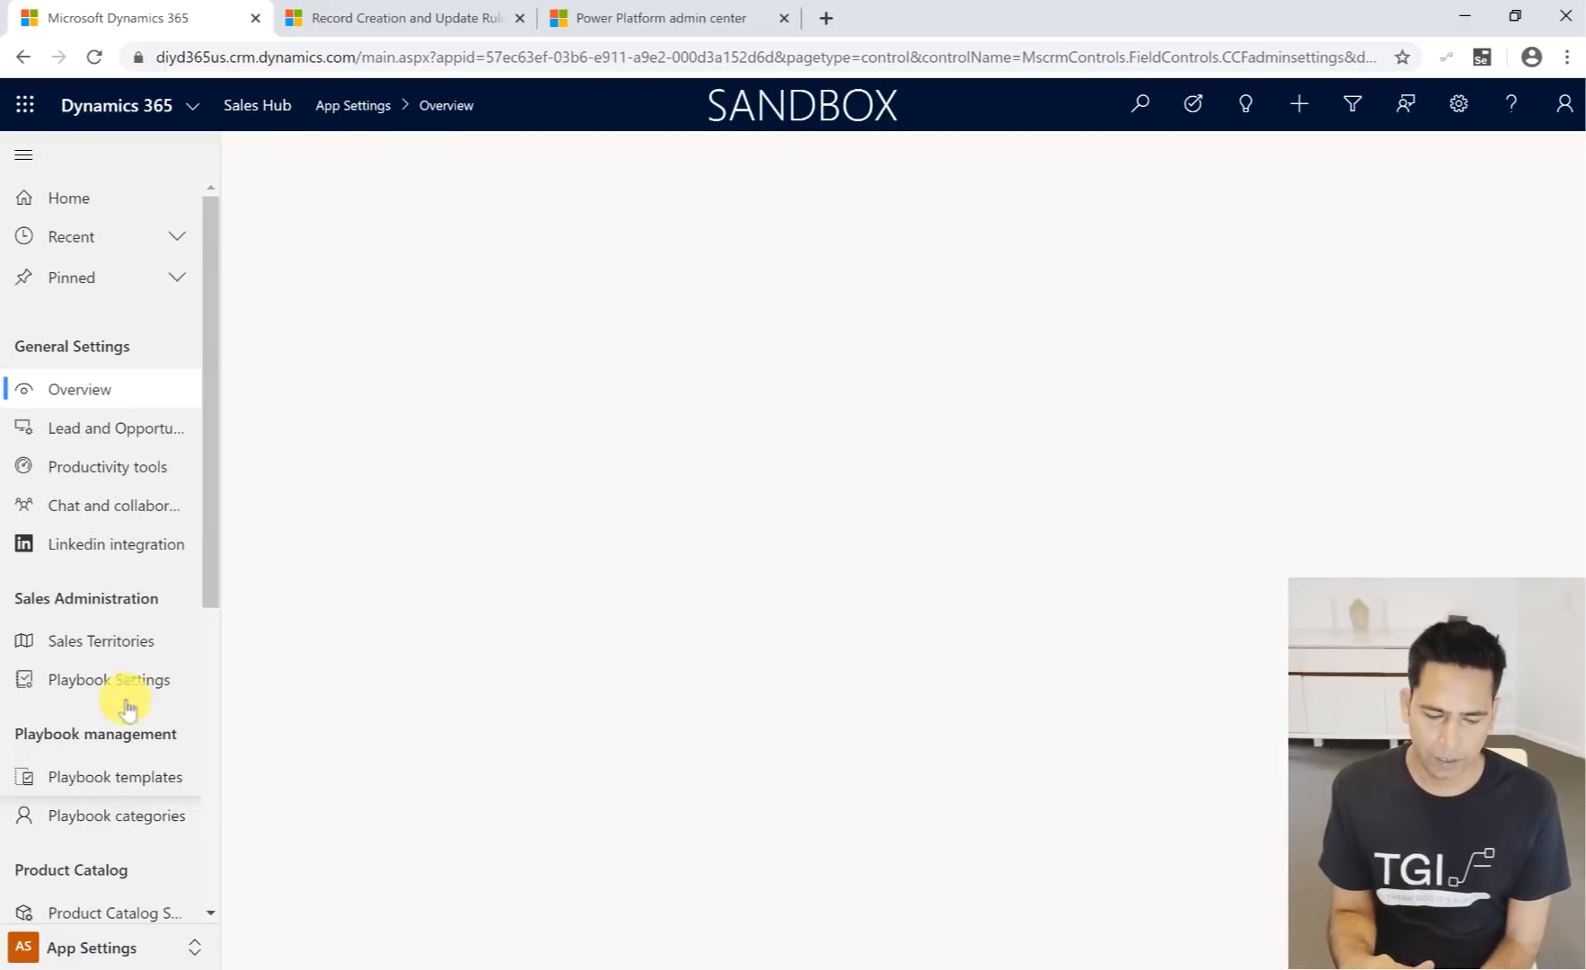
{"action": "scroll", "coordinate": [107, 508], "scroll_direction": "down", "scroll_amount": 4}
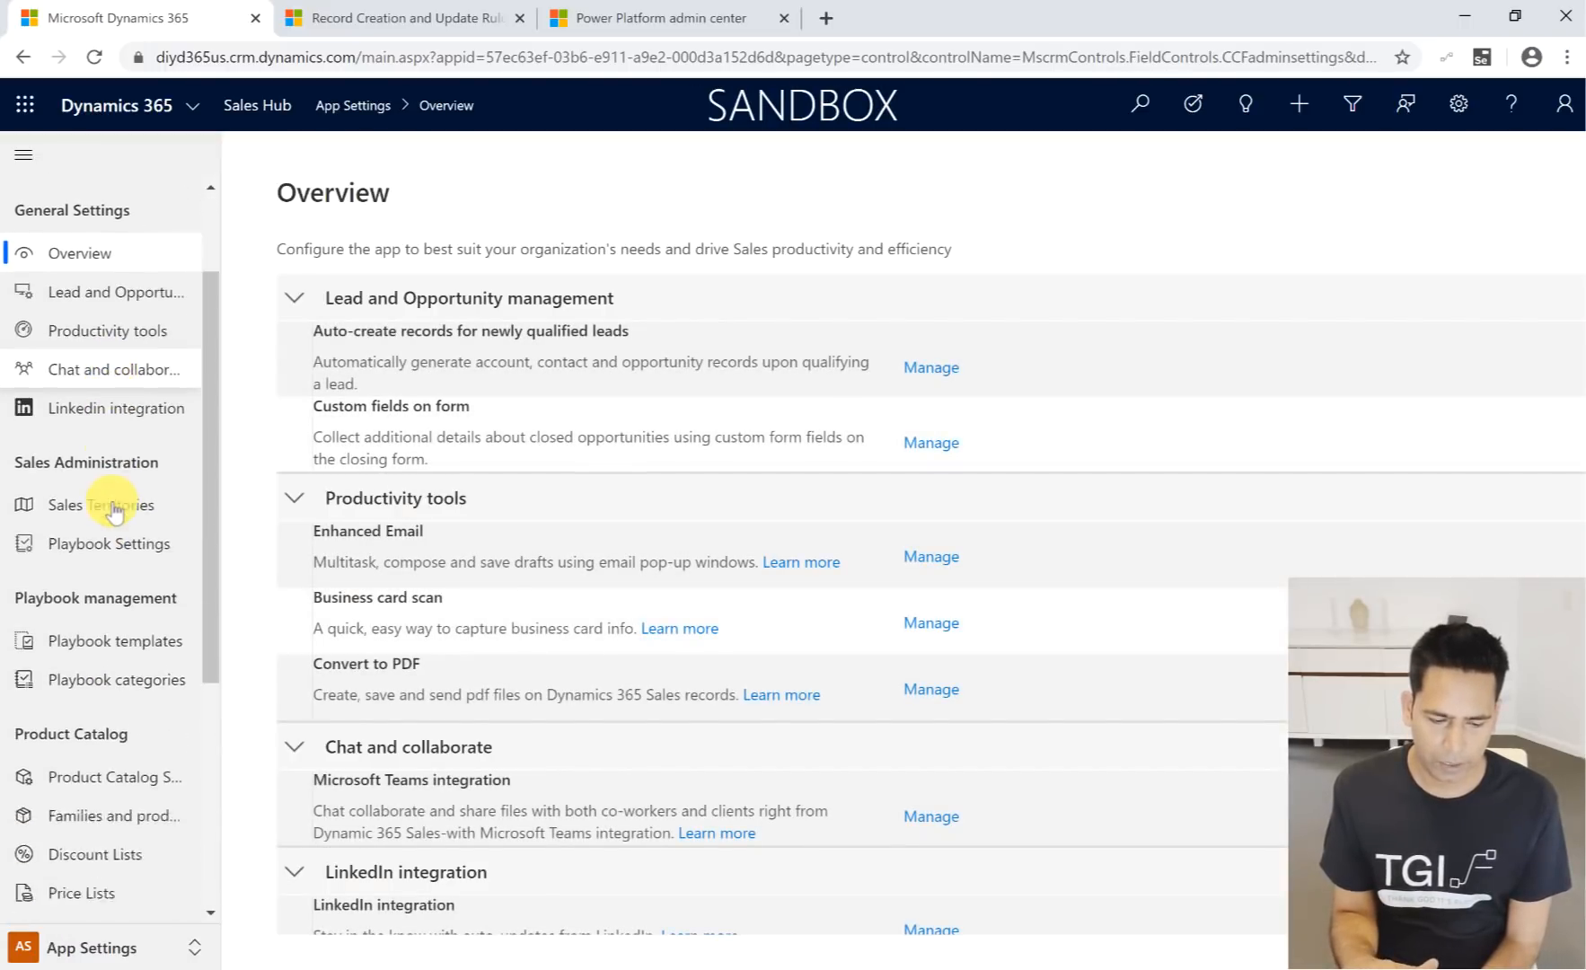
{"action": "scroll", "coordinate": [108, 503], "scroll_direction": "down", "scroll_amount": 2}
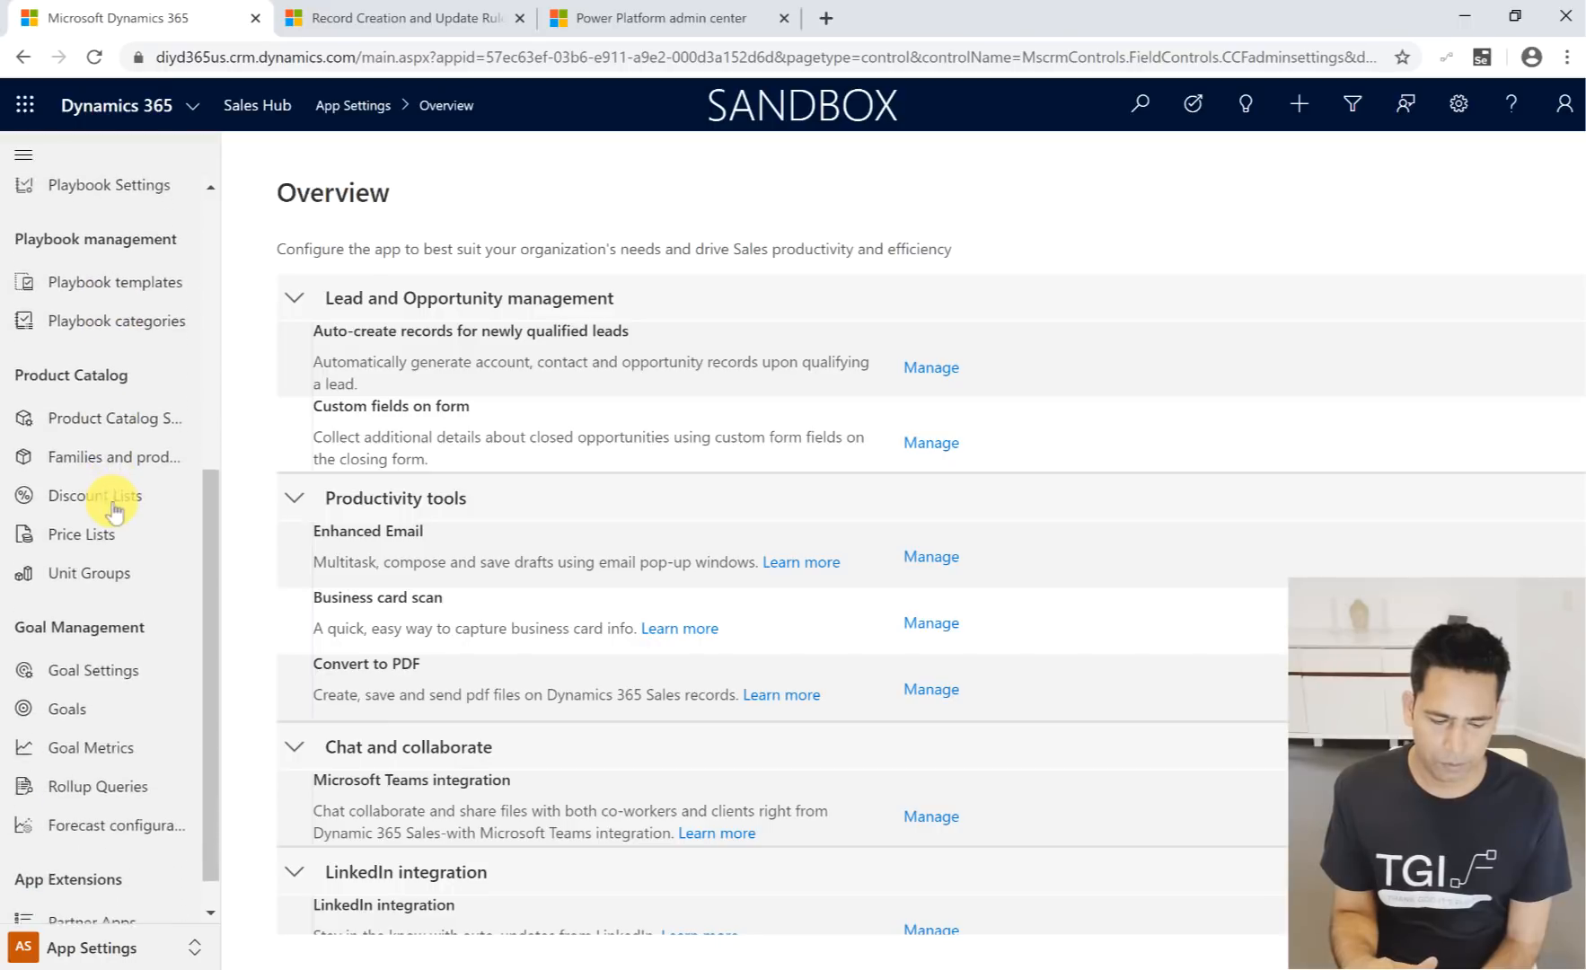
{"action": "left_click", "coordinate": [121, 827]}
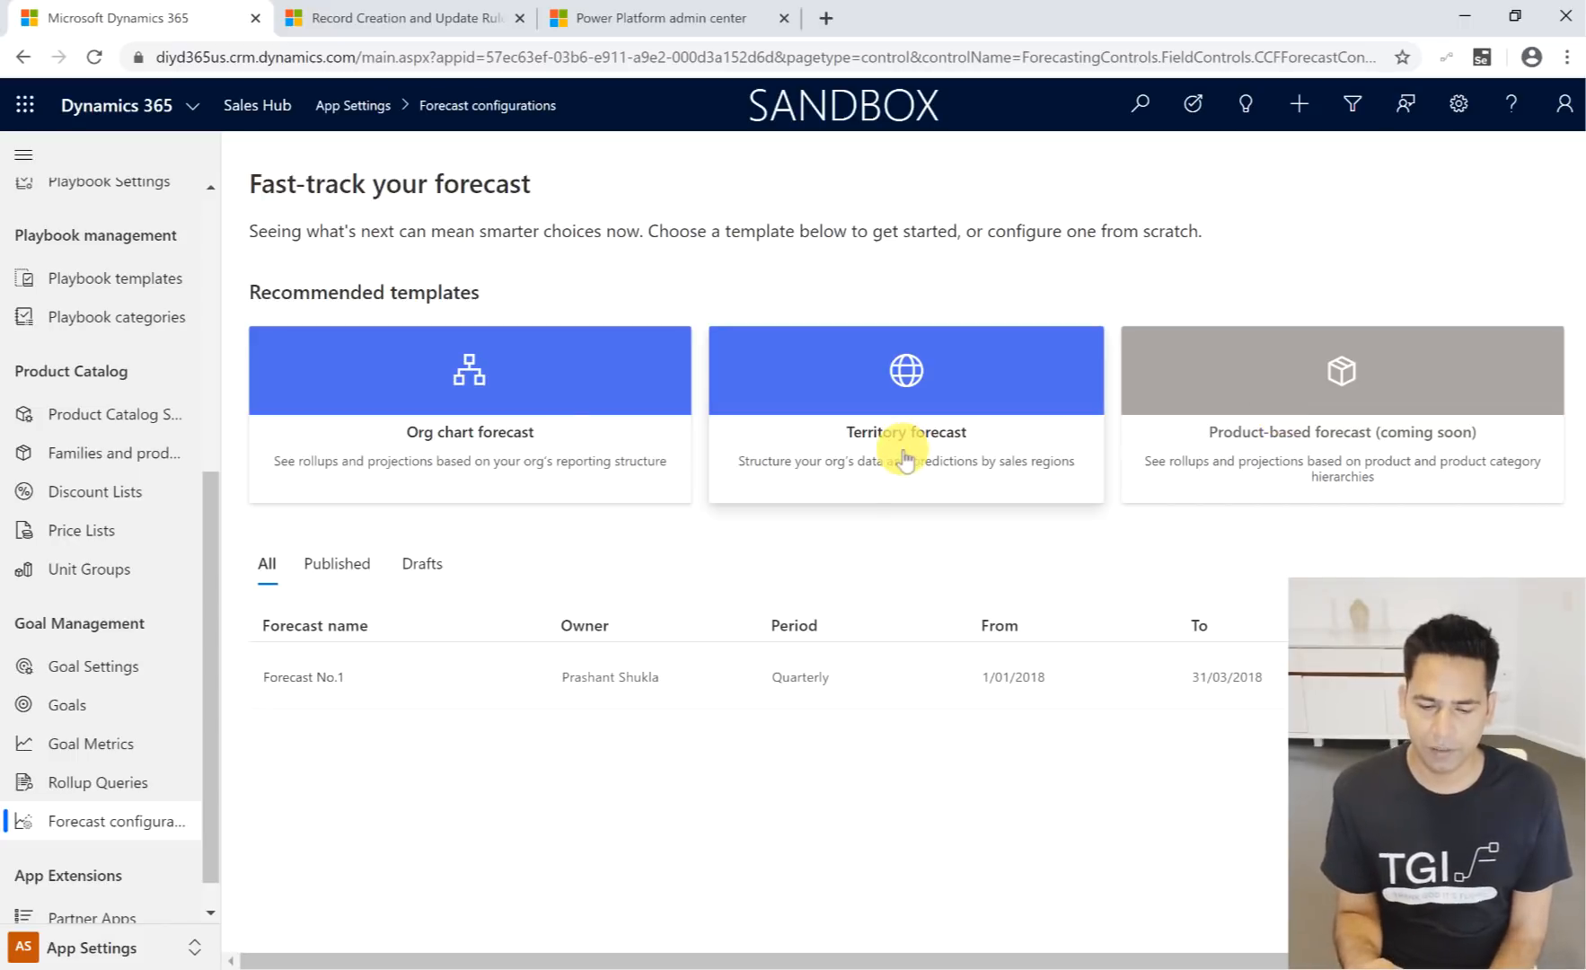
- Start a new forecast from the Org chart forecast template and name it Forecast No.2
{"action": "left_click", "coordinate": [502, 381]}
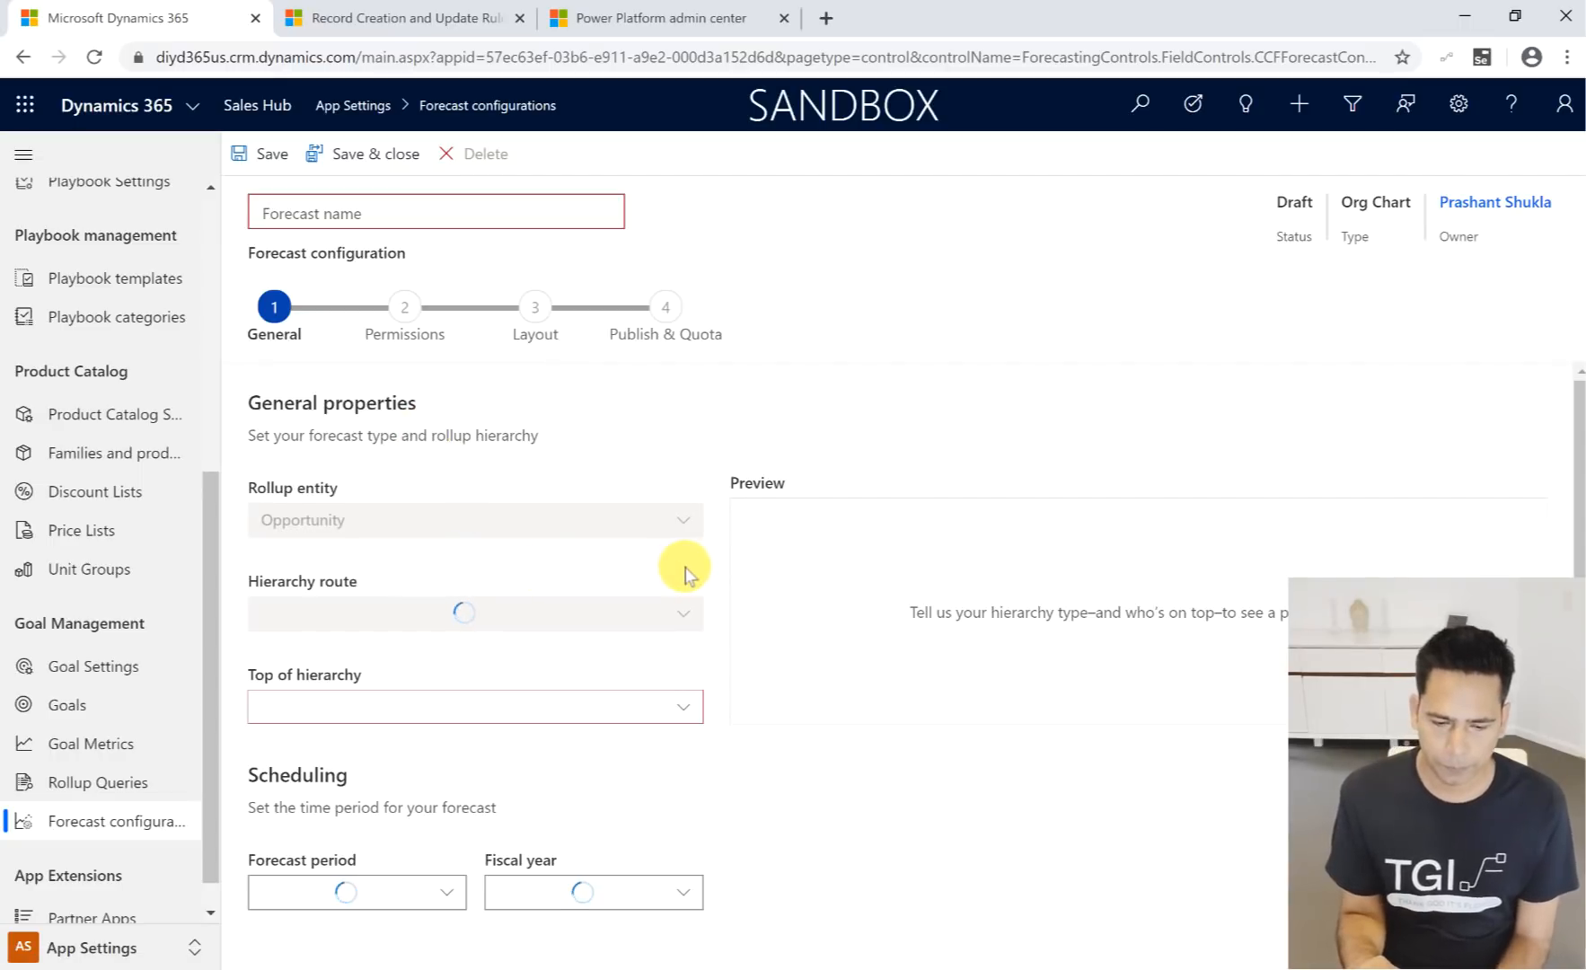
{"action": "left_click", "coordinate": [364, 220]}
{"action": "type", "text": "Fo"}
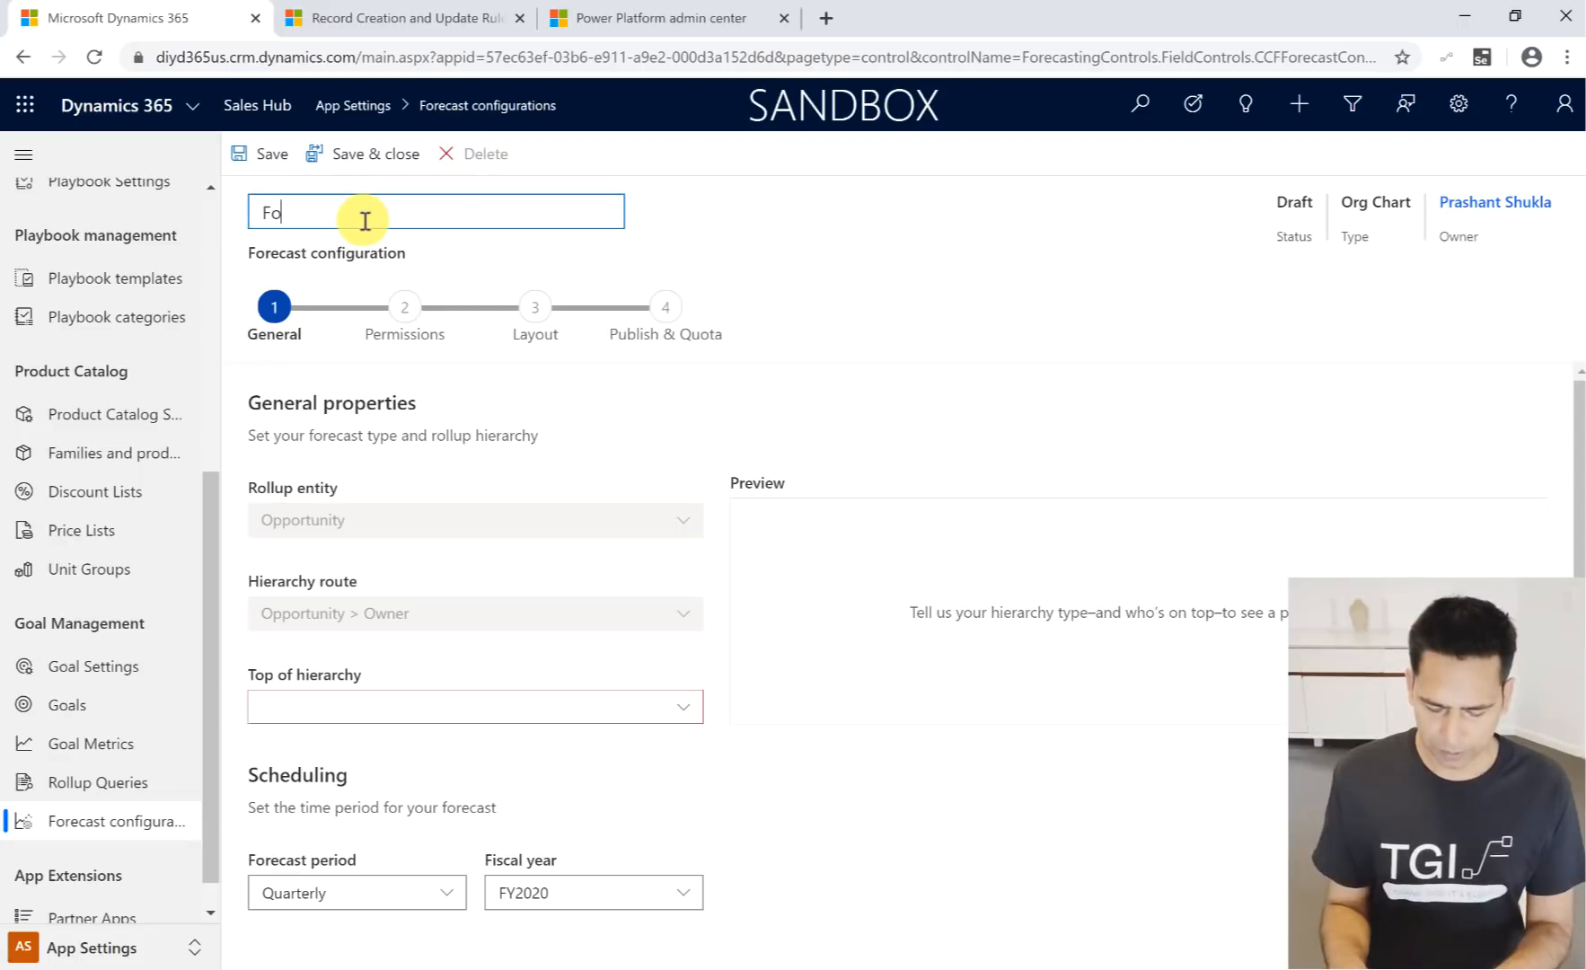
{"action": "type", "text": "recast N"}
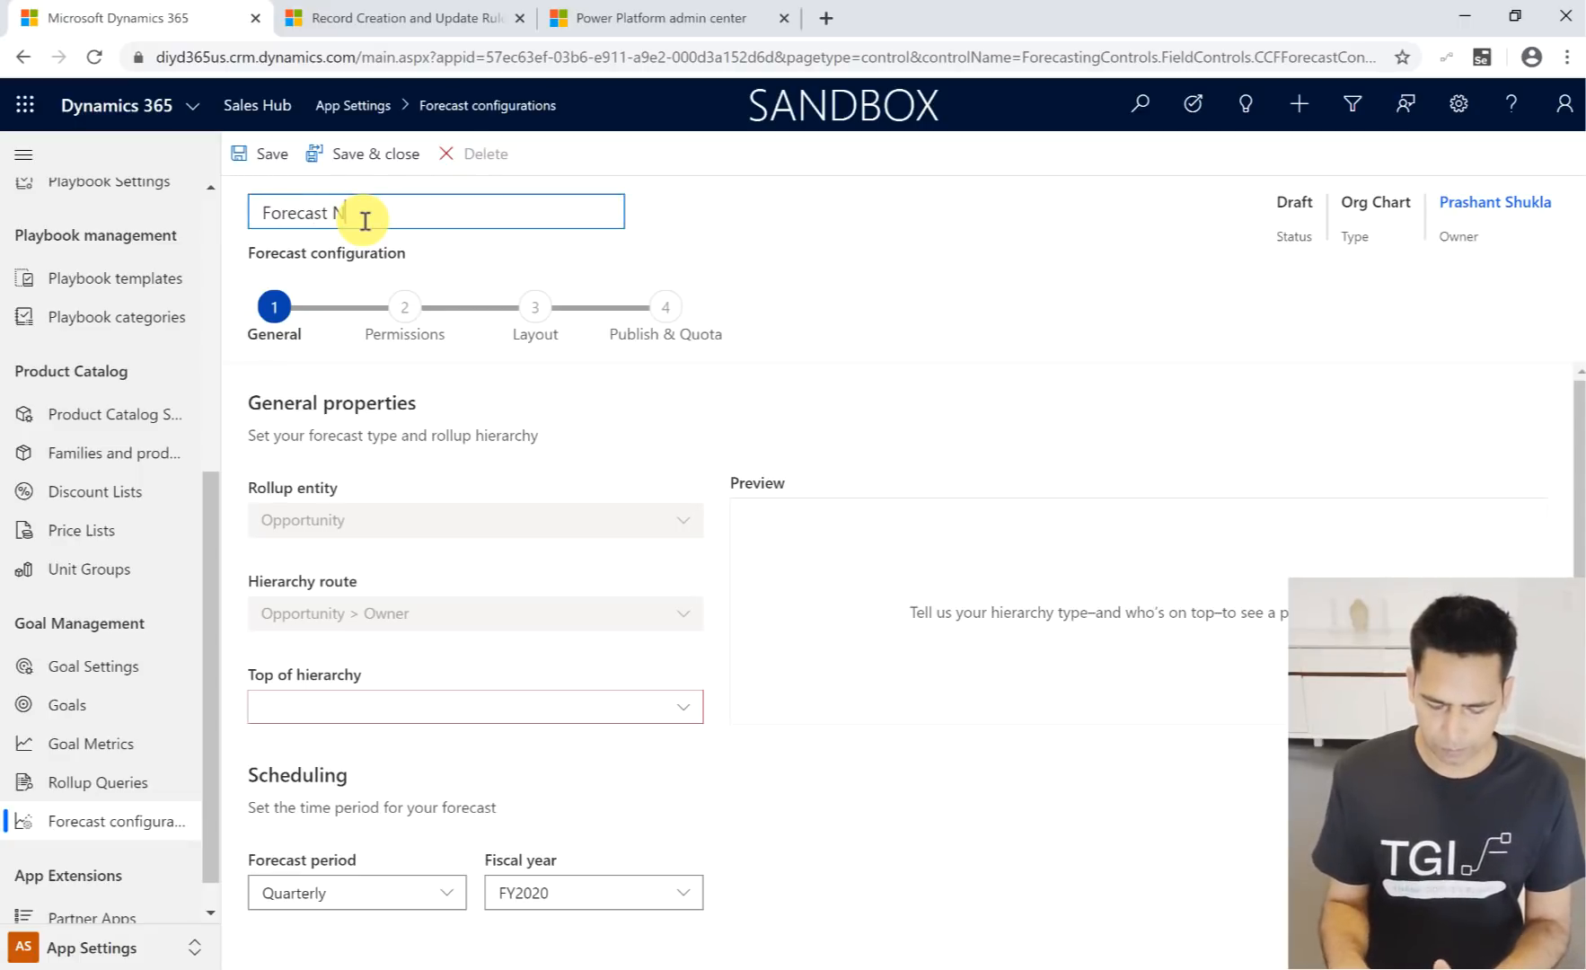
{"action": "type", "text": "o"}
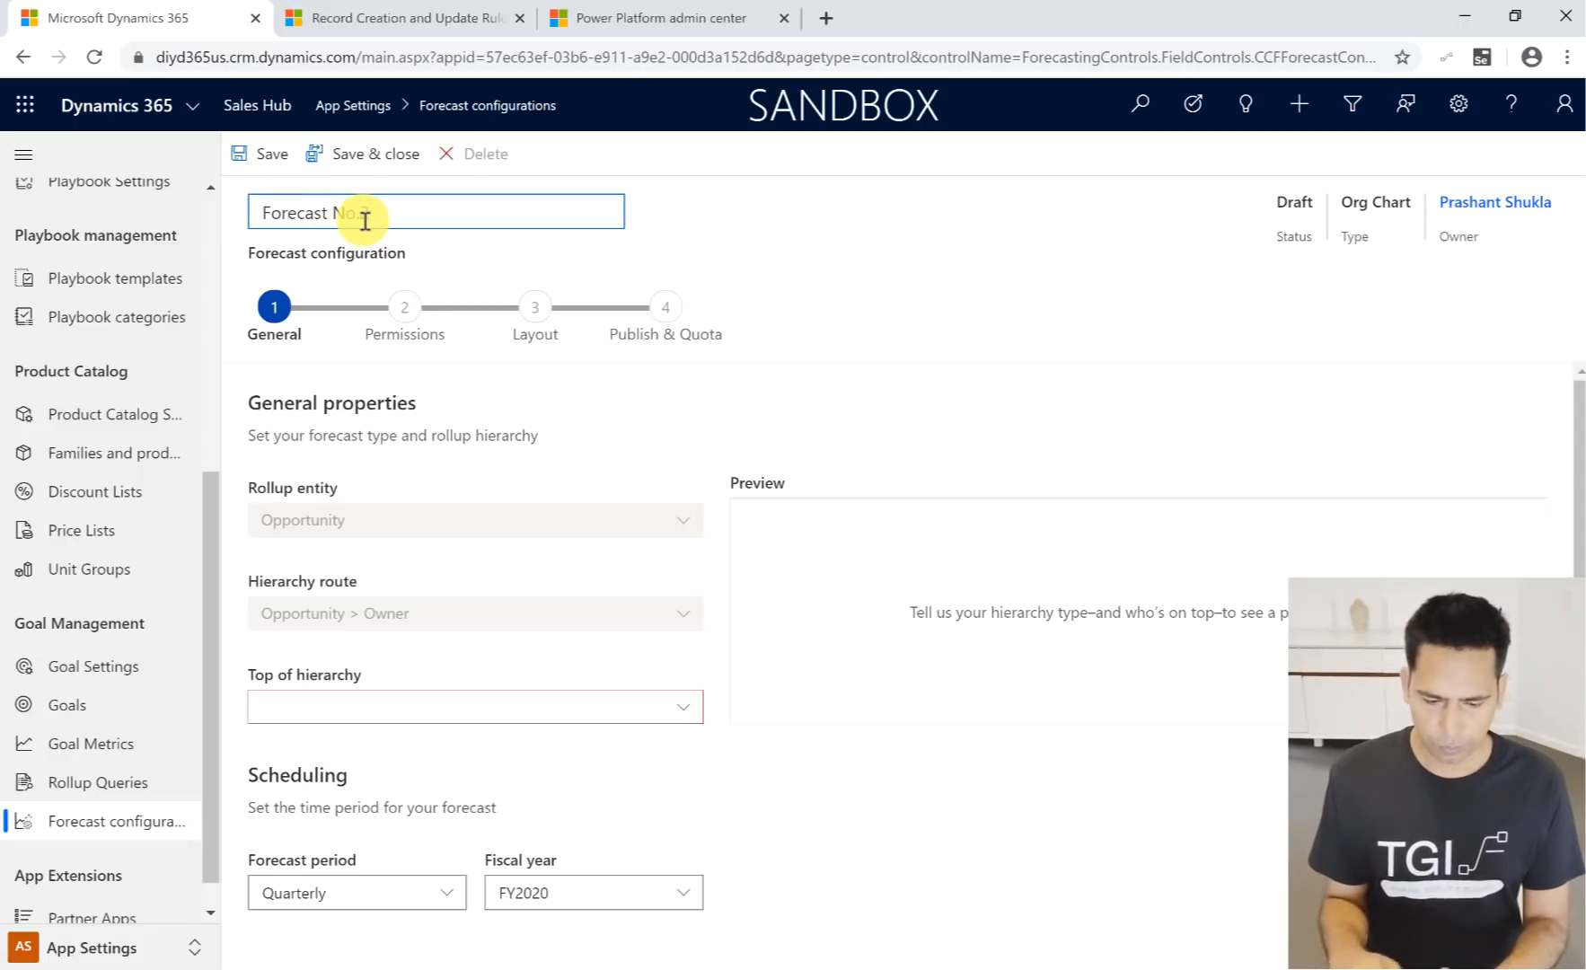
{"action": "type", "text": ".2"}
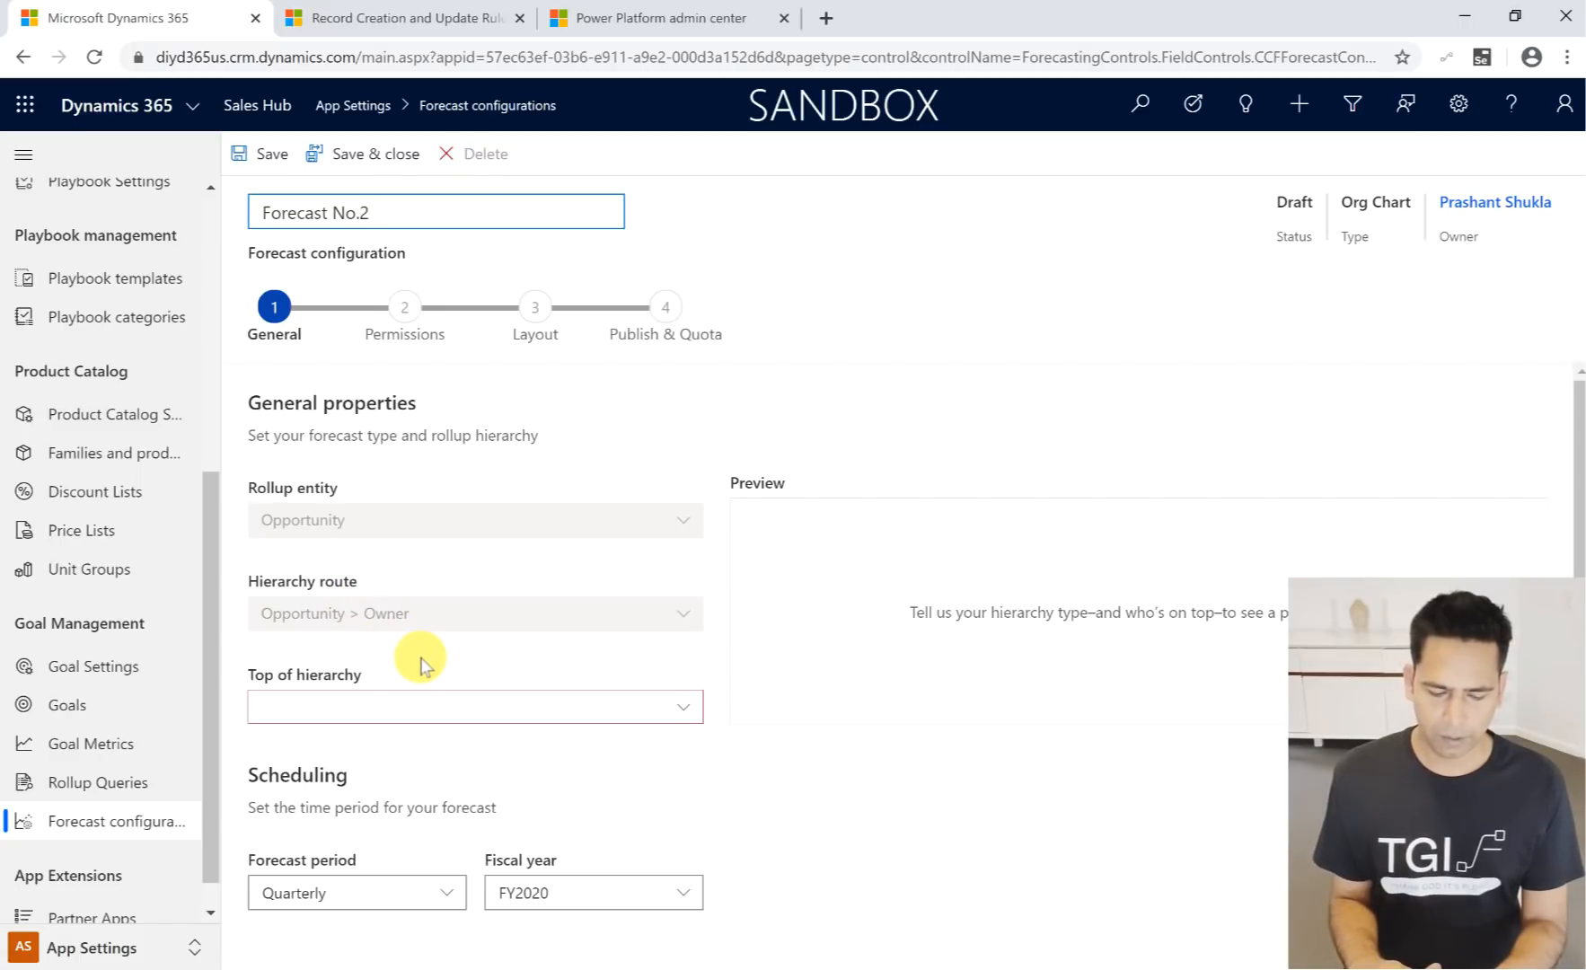
- Set the forecast's top of hierarchy to the user who owns the configuration
{"action": "scroll", "coordinate": [460, 658], "scroll_direction": "down", "scroll_amount": 1}
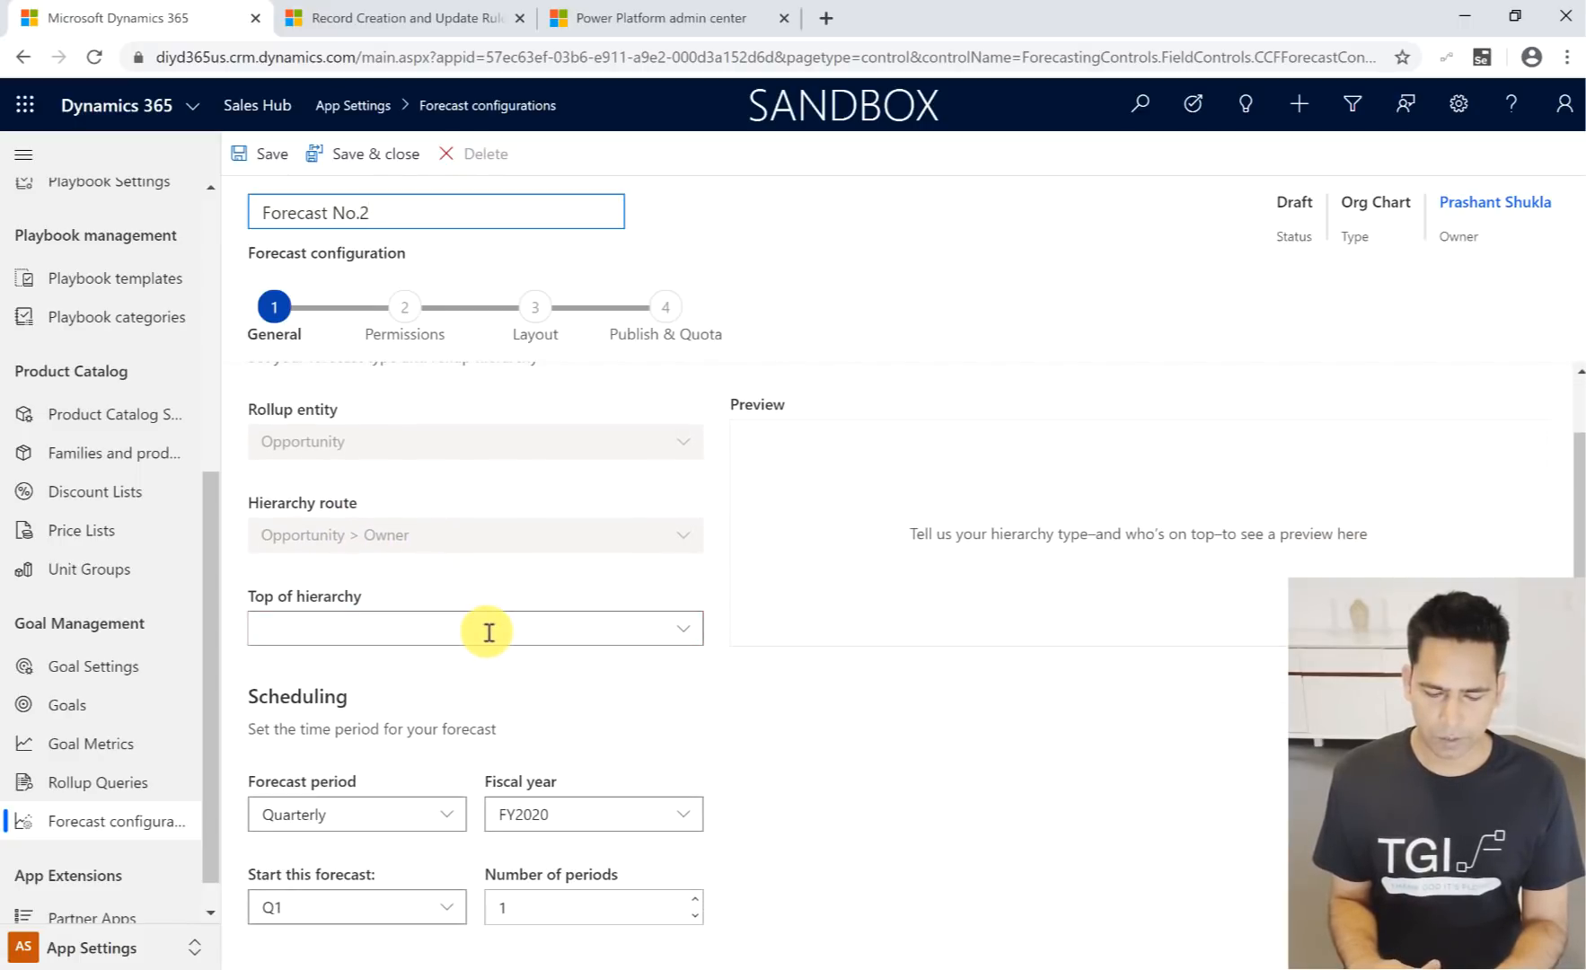
{"action": "left_click", "coordinate": [488, 632]}
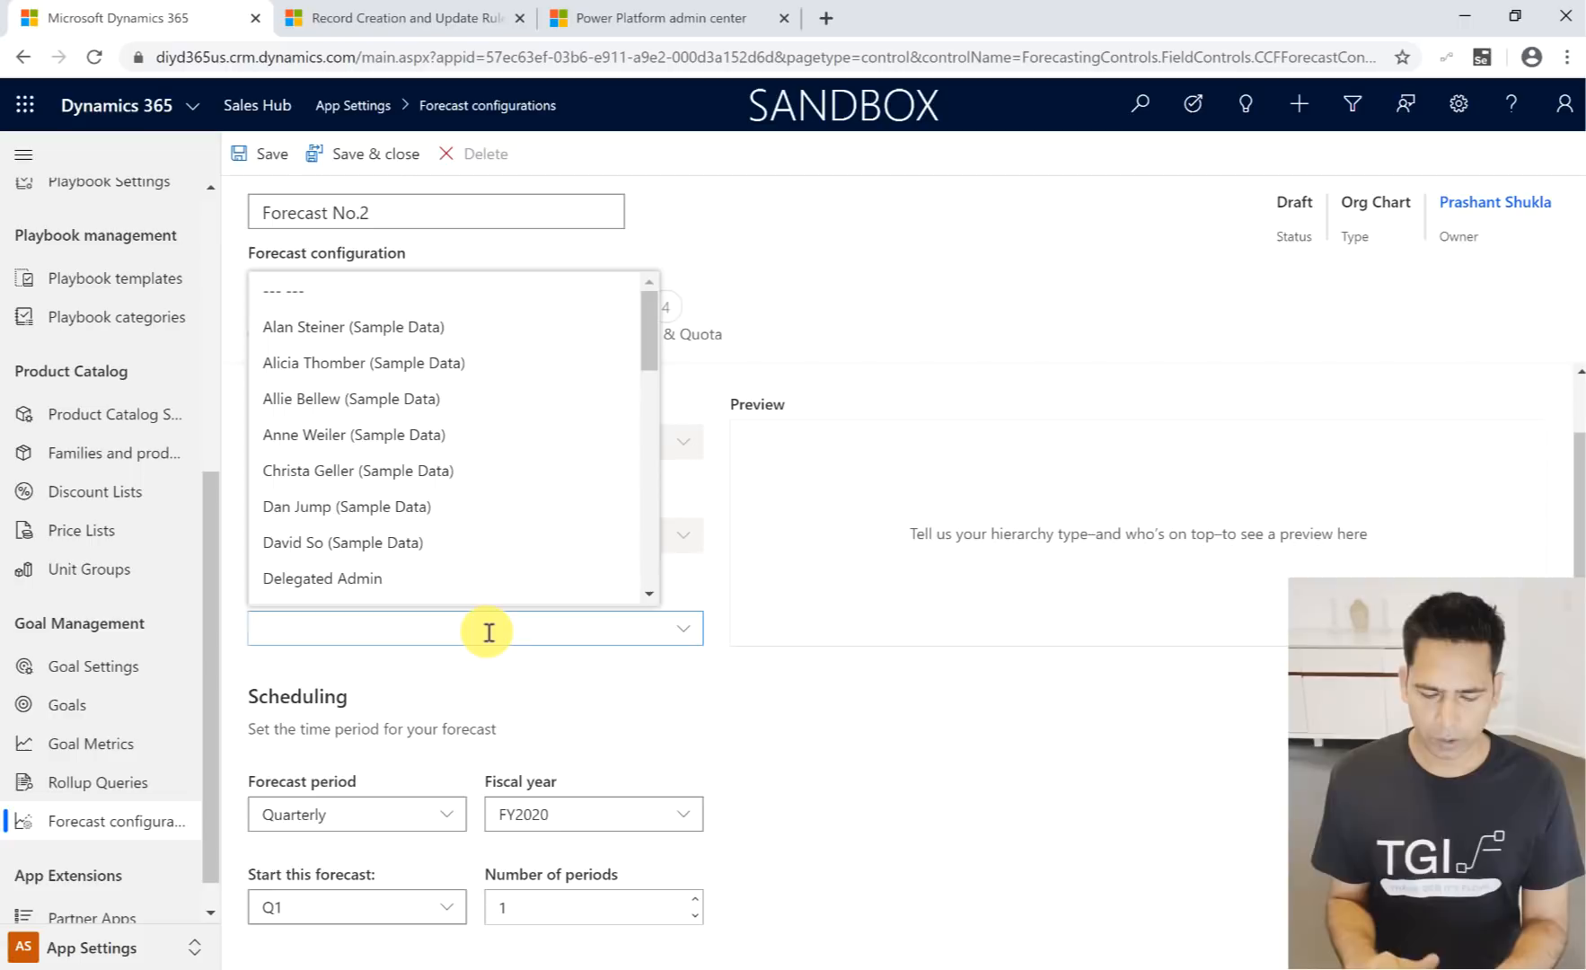
{"action": "scroll", "coordinate": [396, 503], "scroll_direction": "down", "scroll_amount": 5}
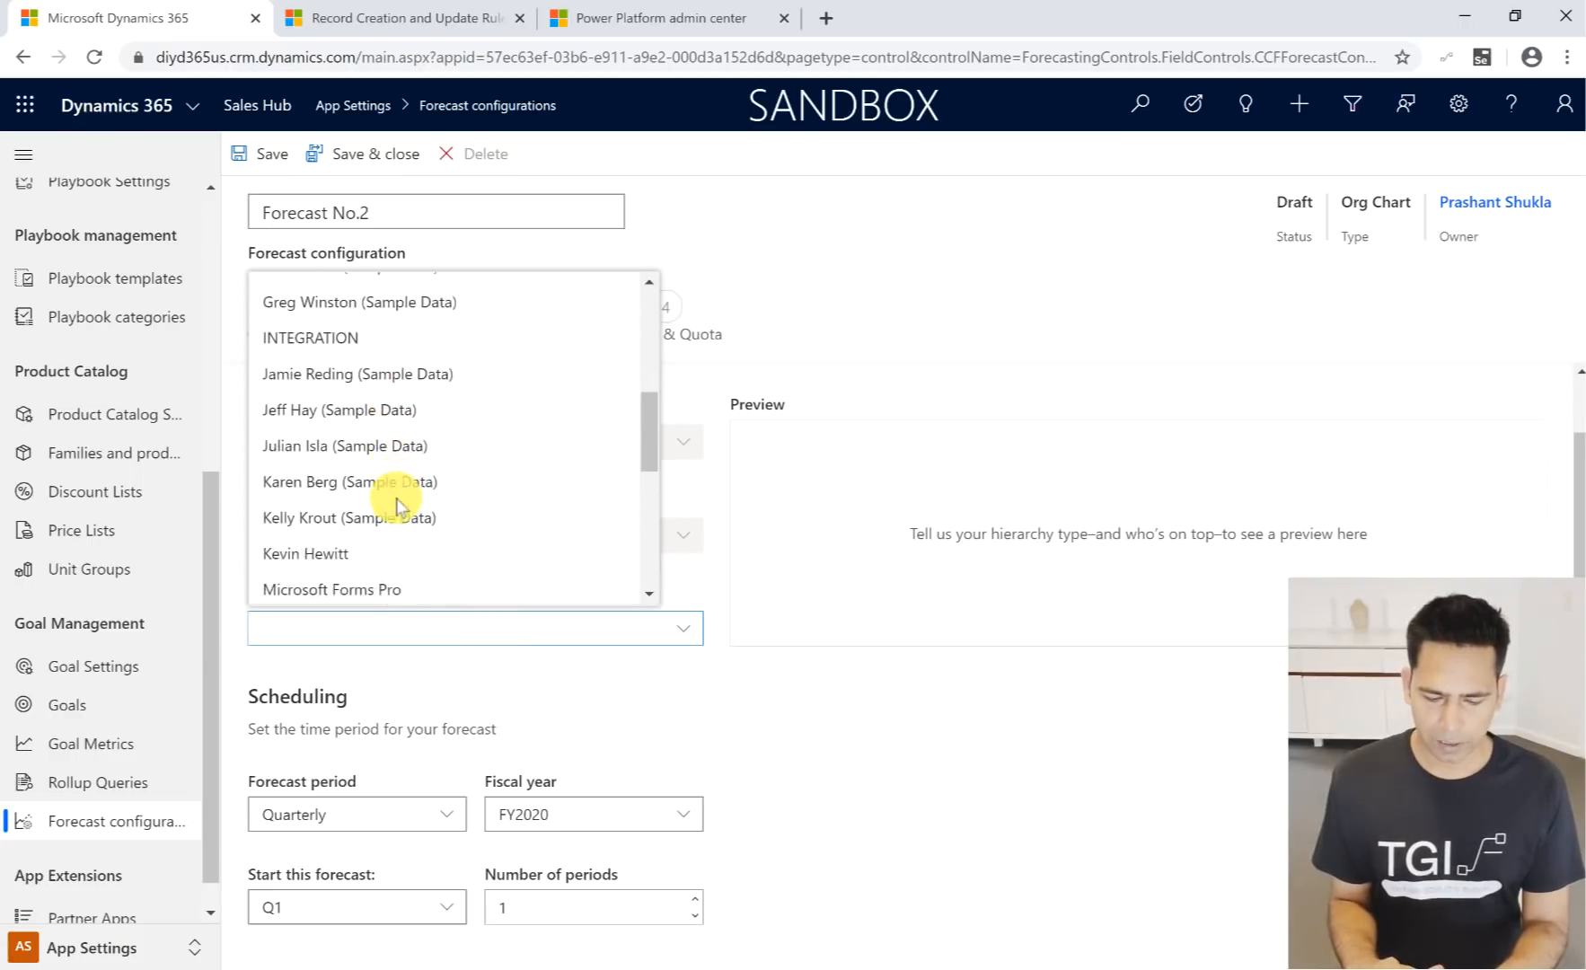
{"action": "scroll", "coordinate": [396, 503], "scroll_direction": "down", "scroll_amount": 3}
{"action": "scroll", "coordinate": [396, 503], "scroll_direction": "up", "scroll_amount": 10}
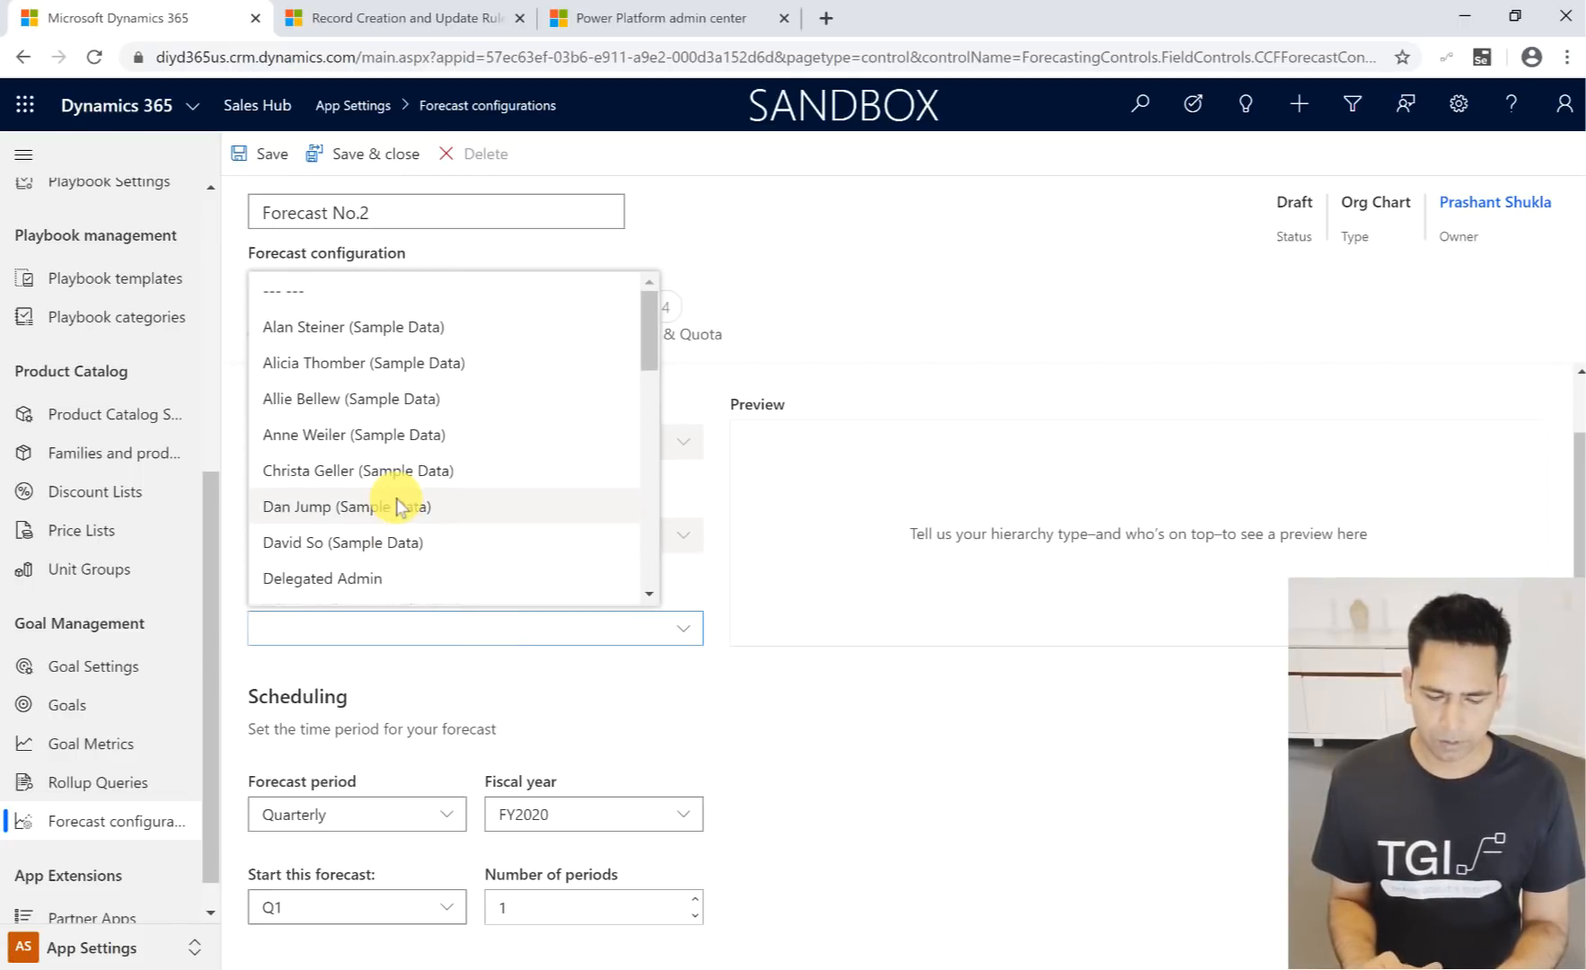
{"action": "type", "text": "pra"}
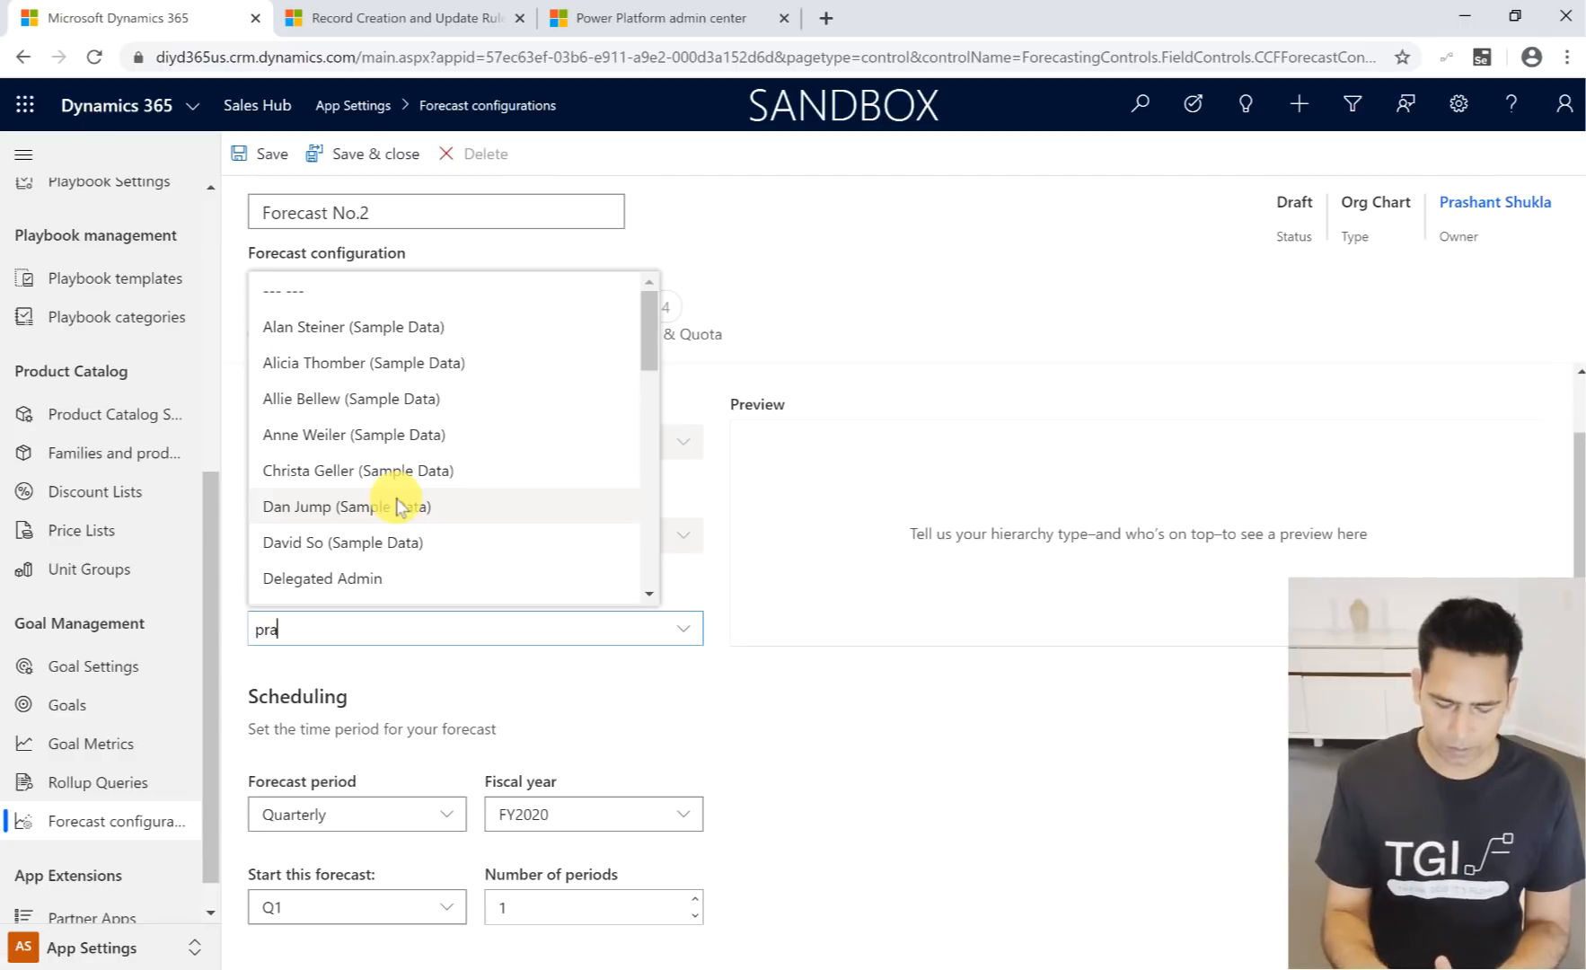
{"action": "type", "text": "s"}
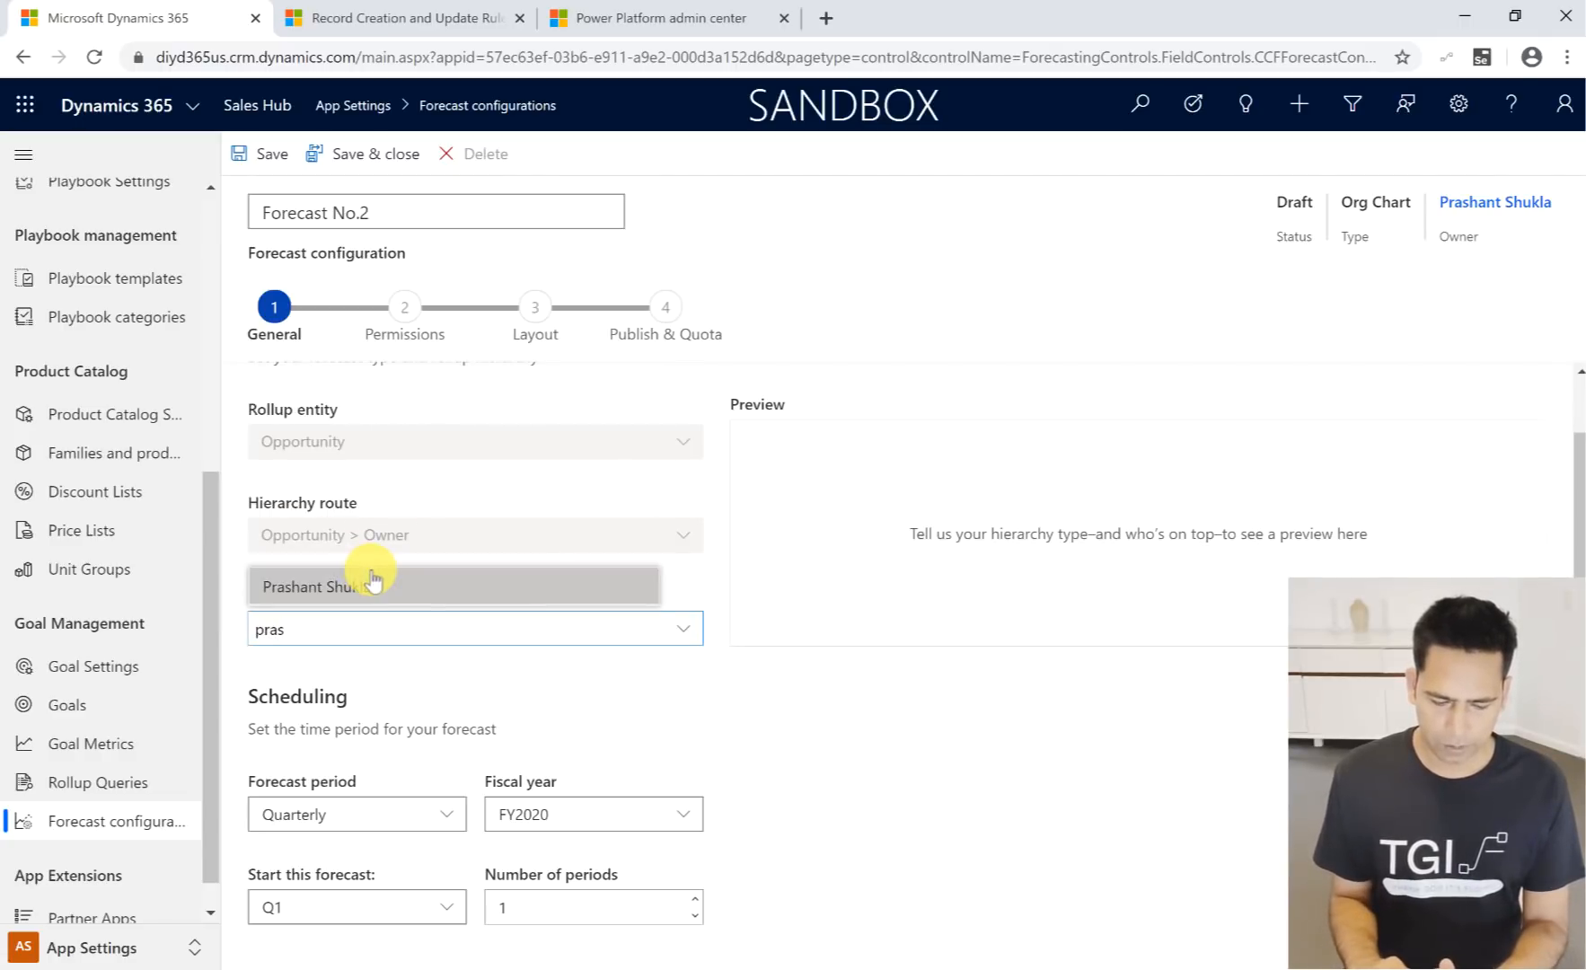
{"action": "left_click", "coordinate": [373, 583]}
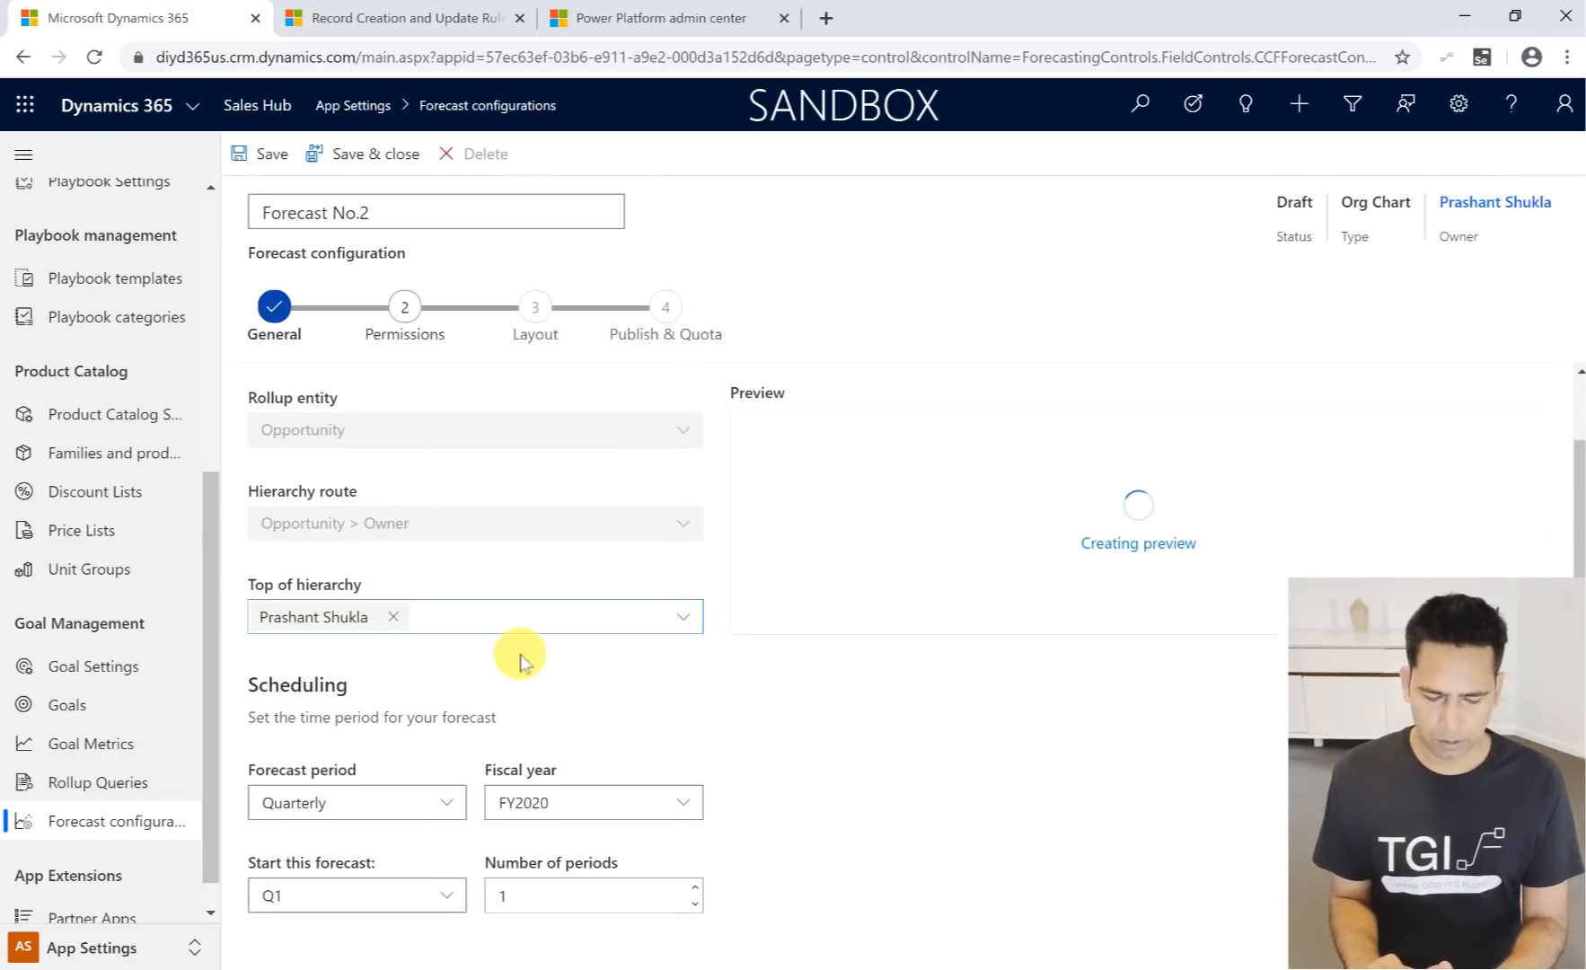
- Review the scheduling choices, keep Quarterly, FY2020, Q1 and 1 period, and continue to the Permissions stage
{"action": "scroll", "coordinate": [521, 663], "scroll_direction": "down", "scroll_amount": 2}
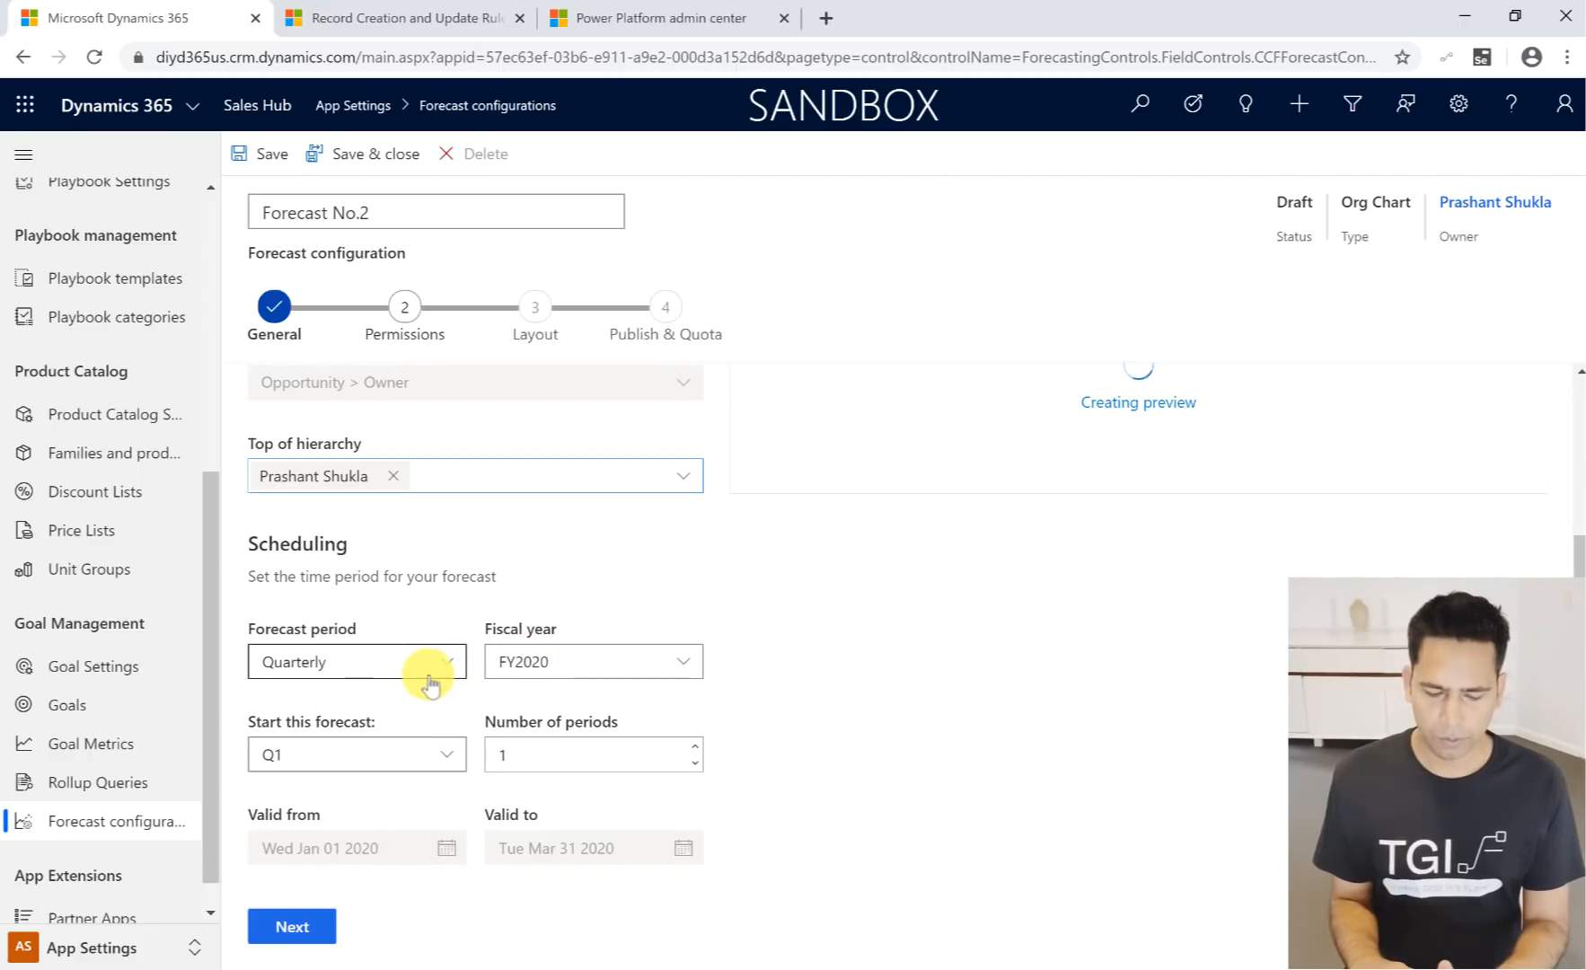
{"action": "left_click", "coordinate": [456, 666]}
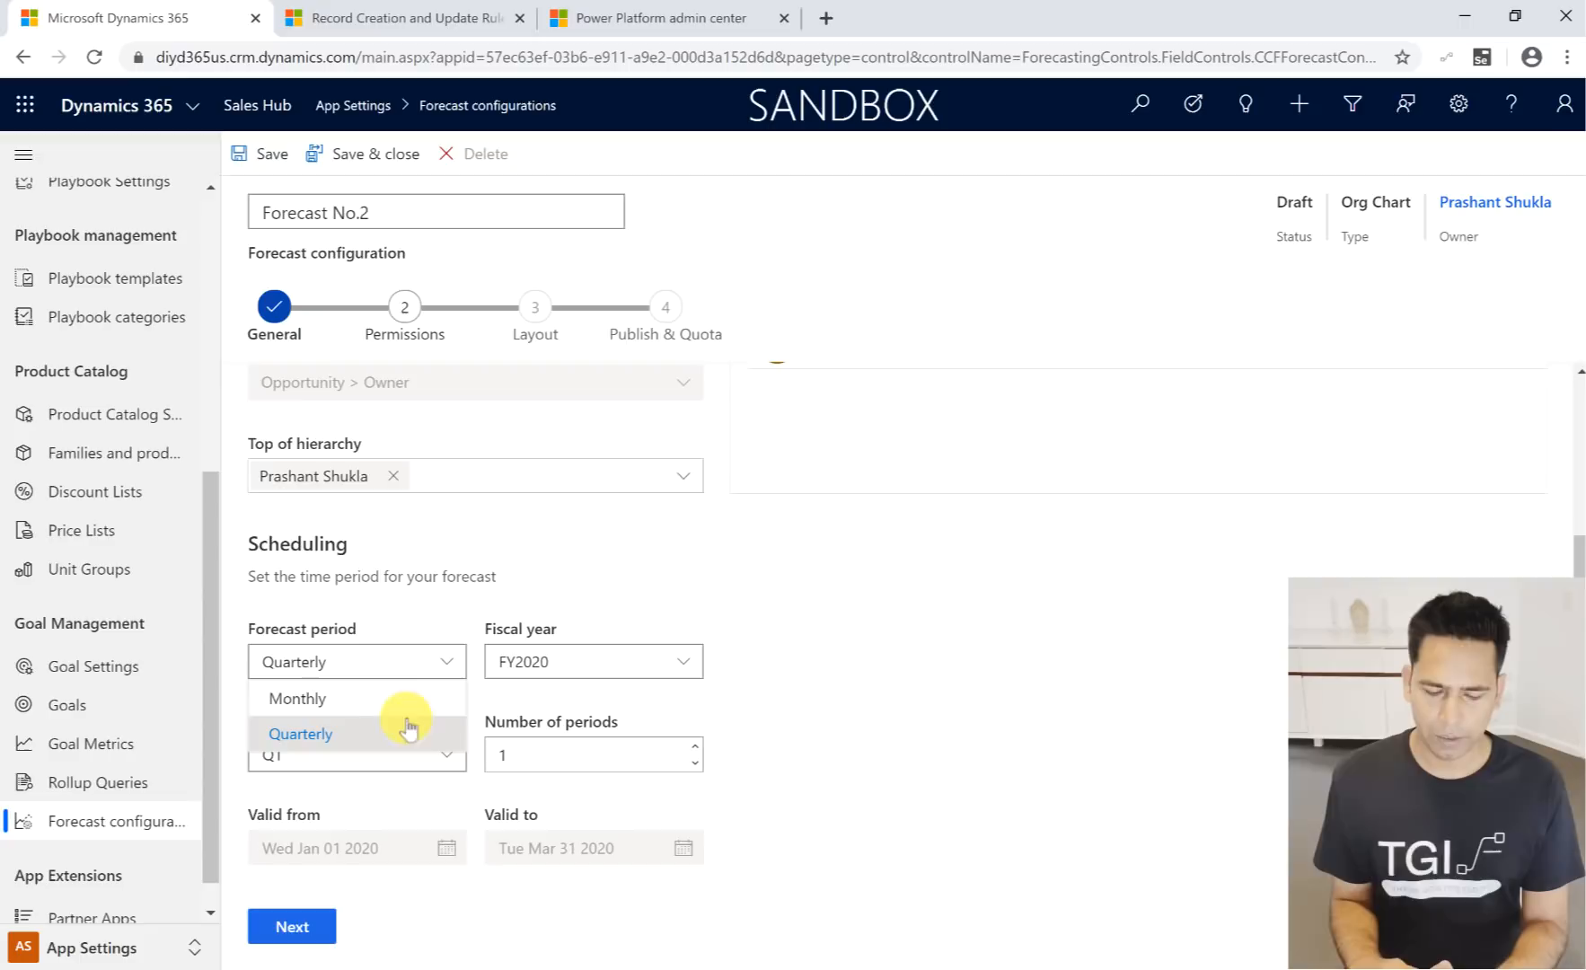
{"action": "left_click", "coordinate": [536, 660]}
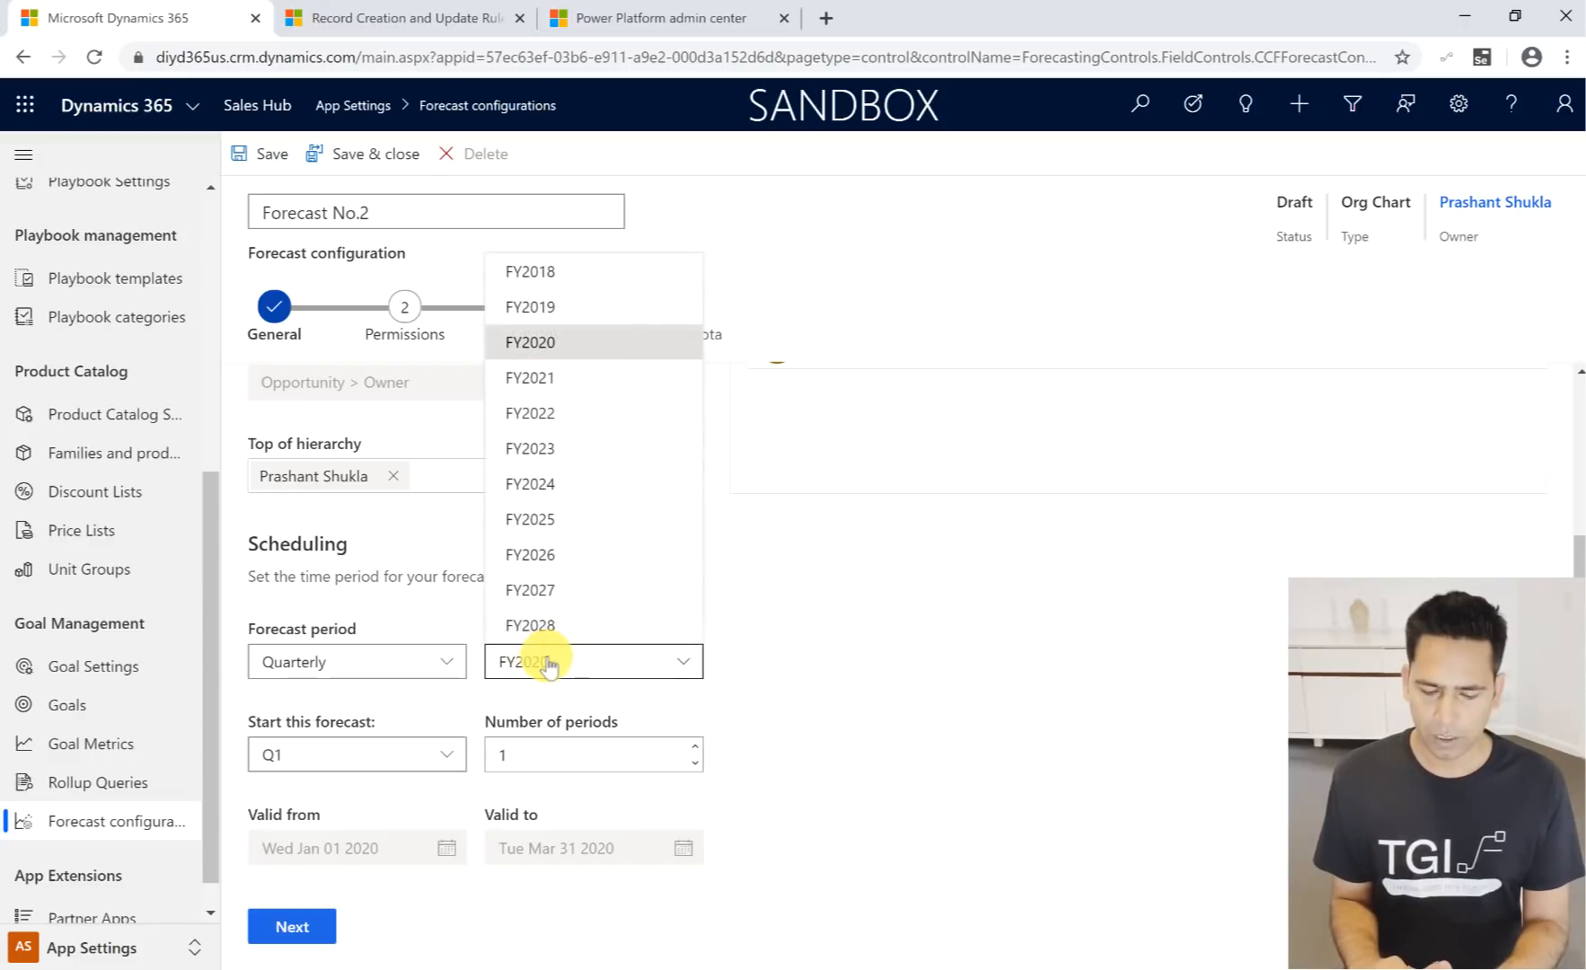
{"action": "left_click", "coordinate": [770, 665]}
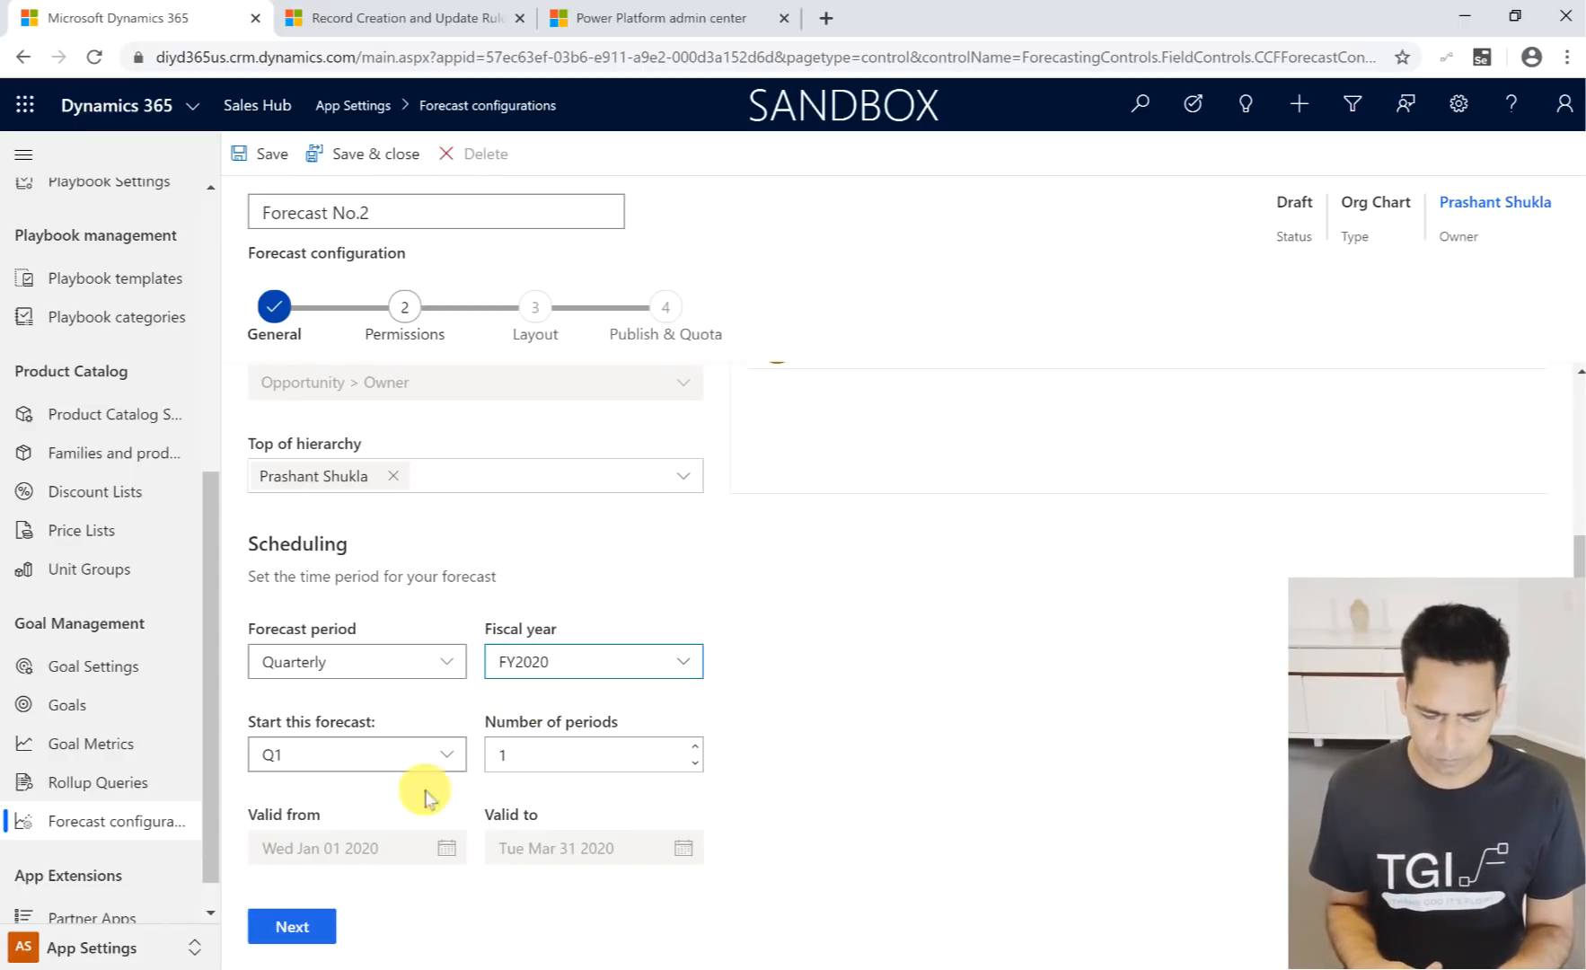
{"action": "scroll", "coordinate": [425, 683], "scroll_direction": "up", "scroll_amount": 3}
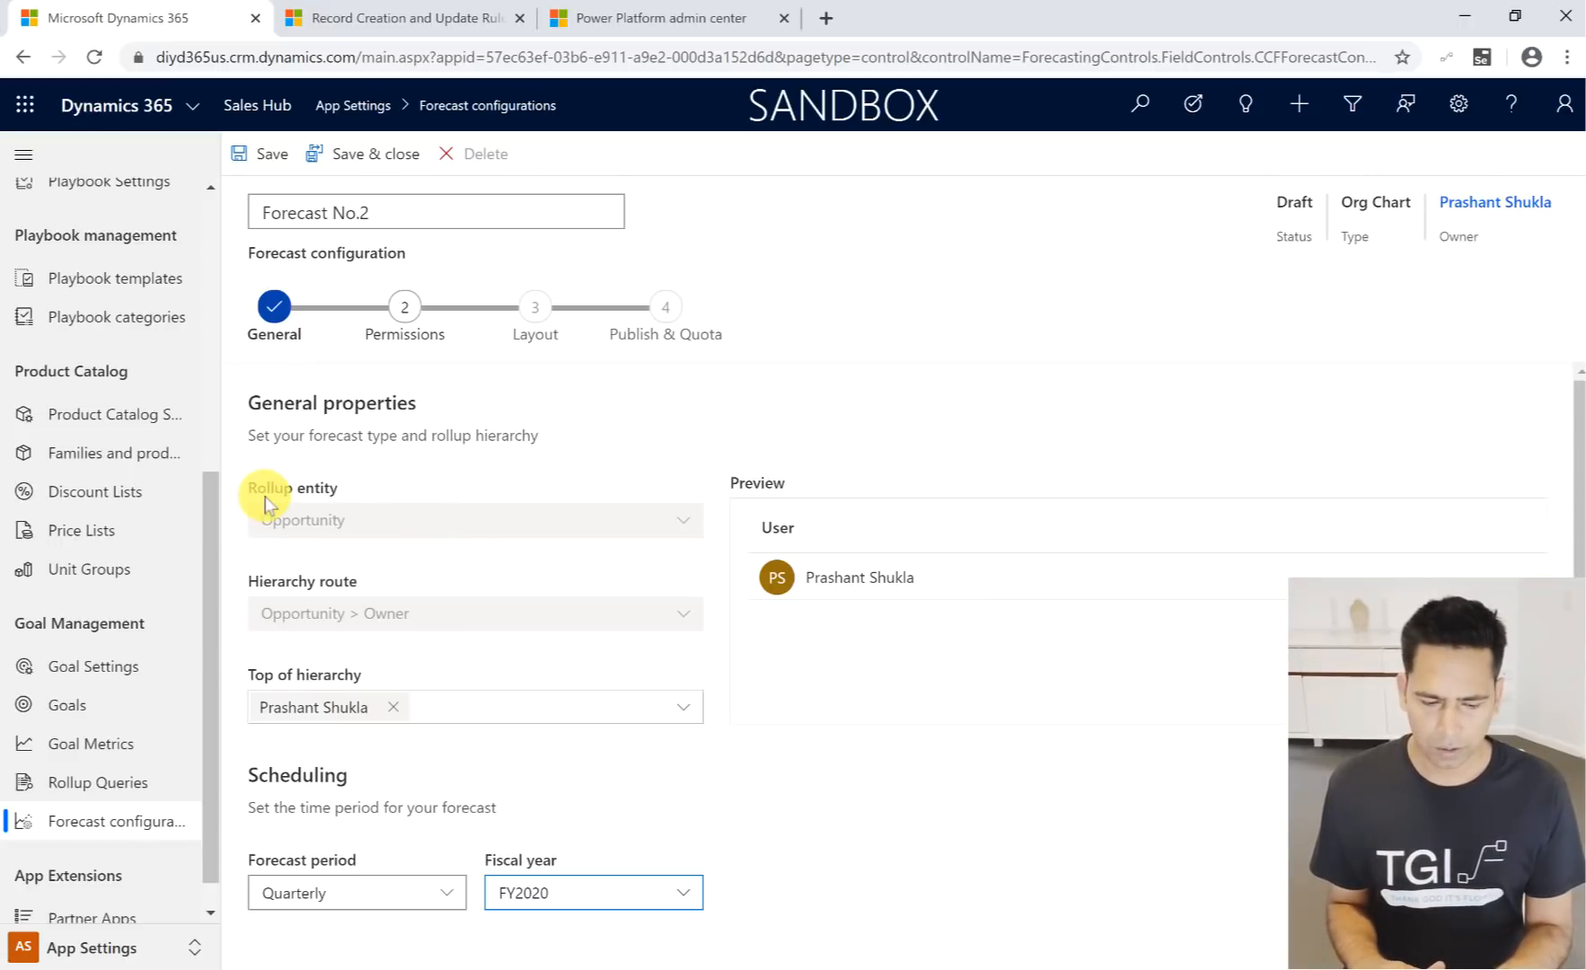
{"action": "scroll", "coordinate": [444, 753], "scroll_direction": "down", "scroll_amount": 3}
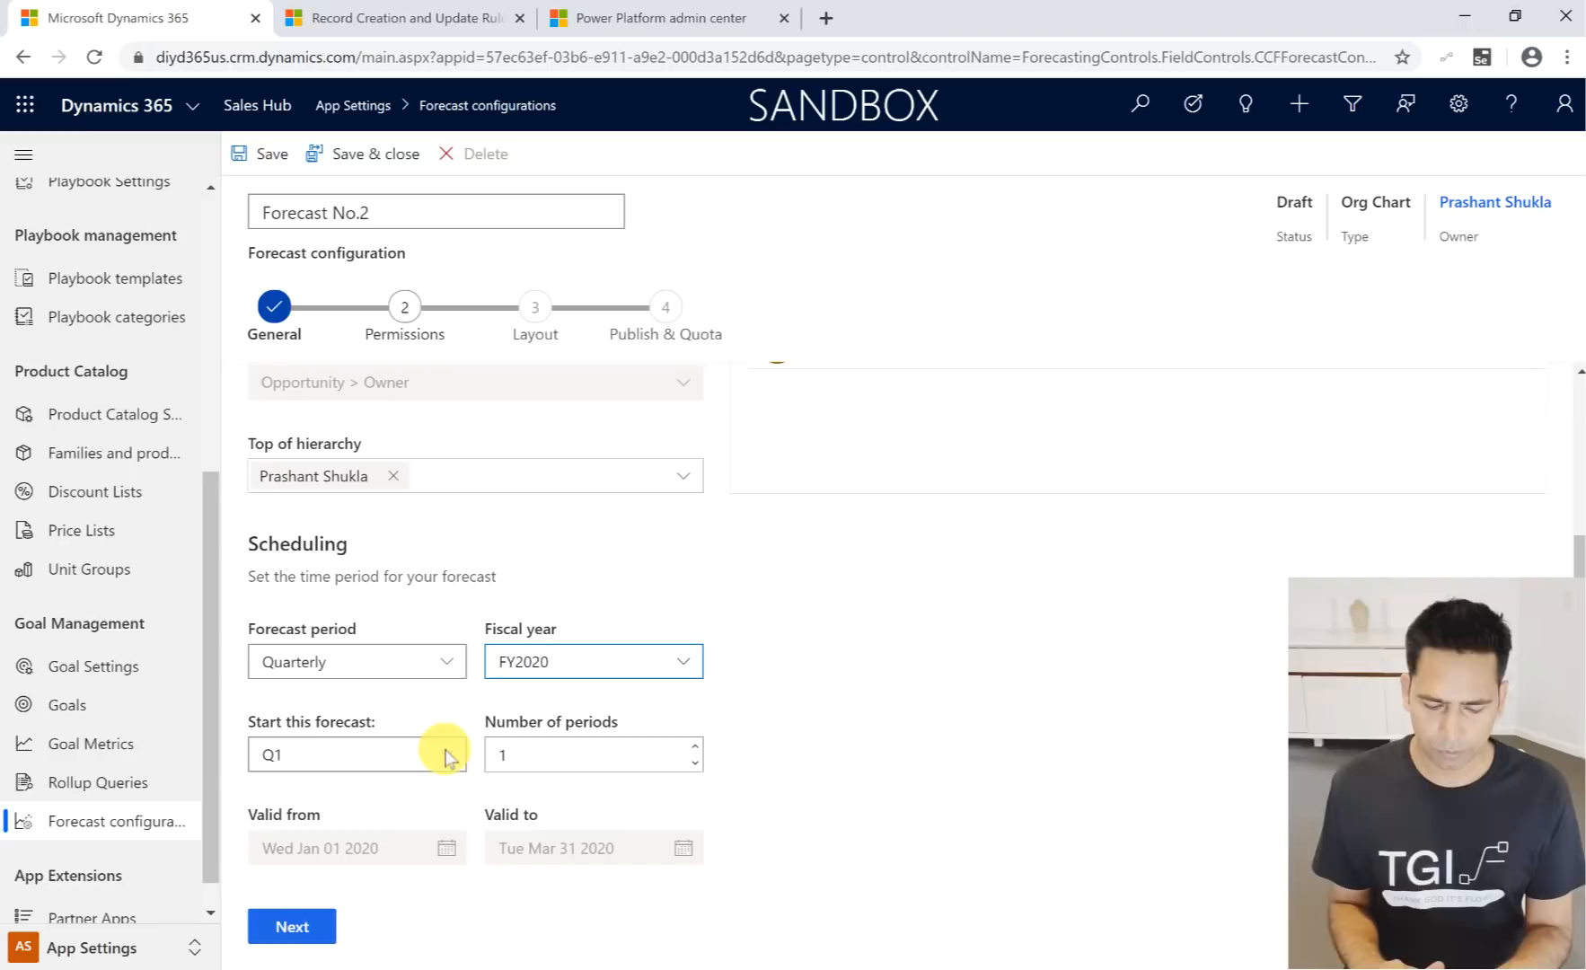
{"action": "left_click", "coordinate": [300, 935]}
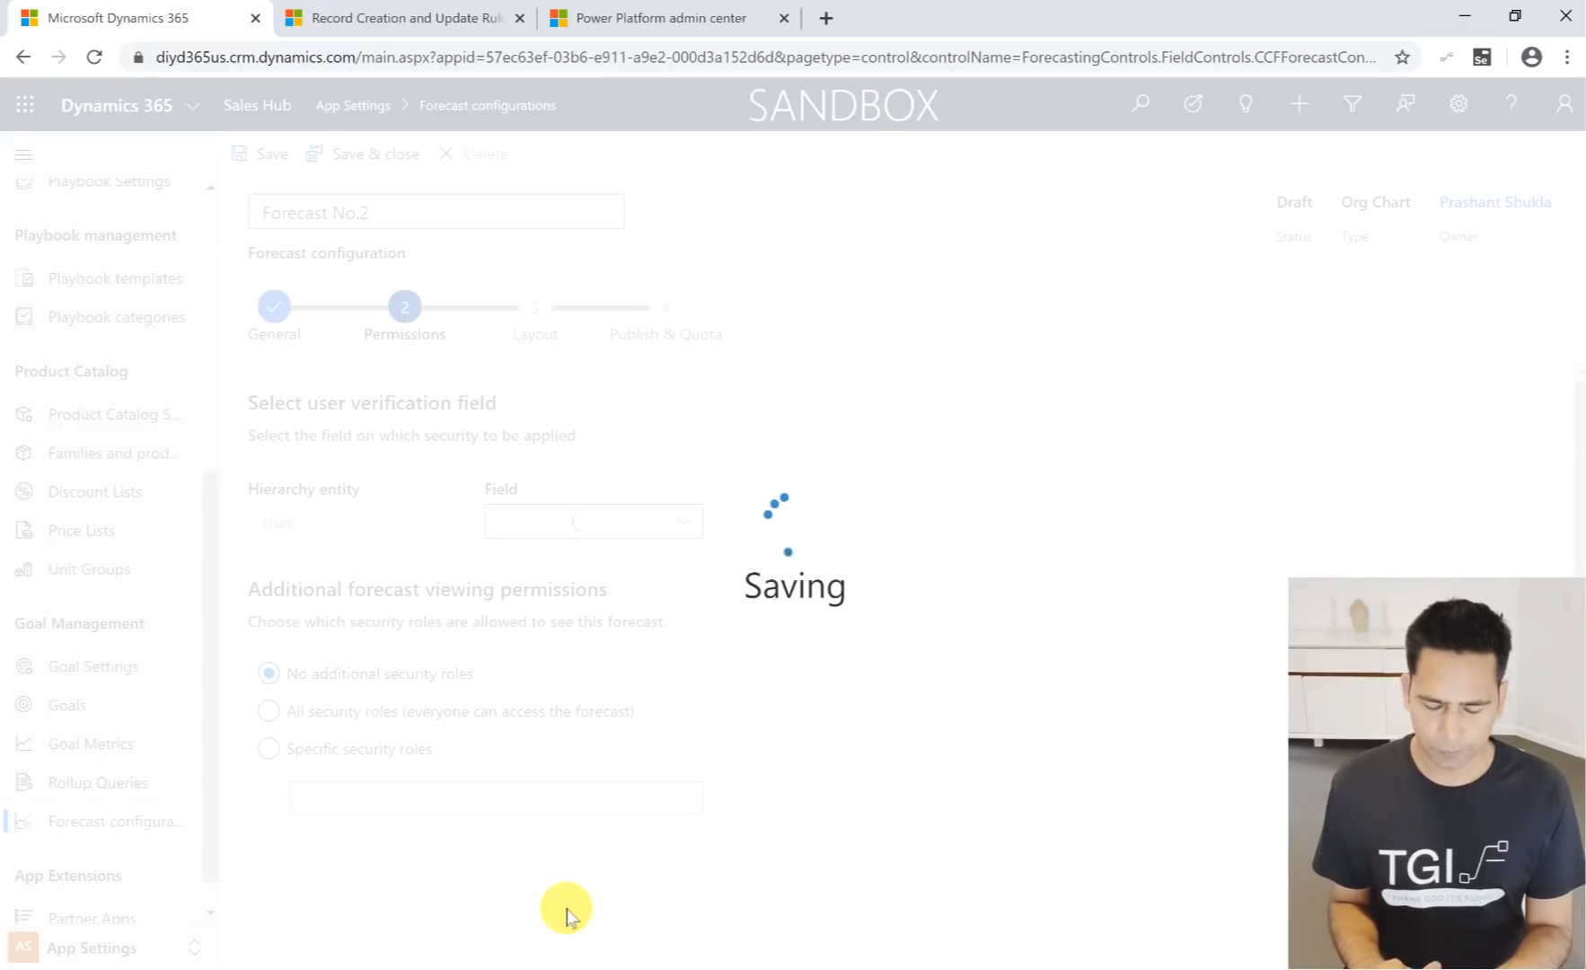
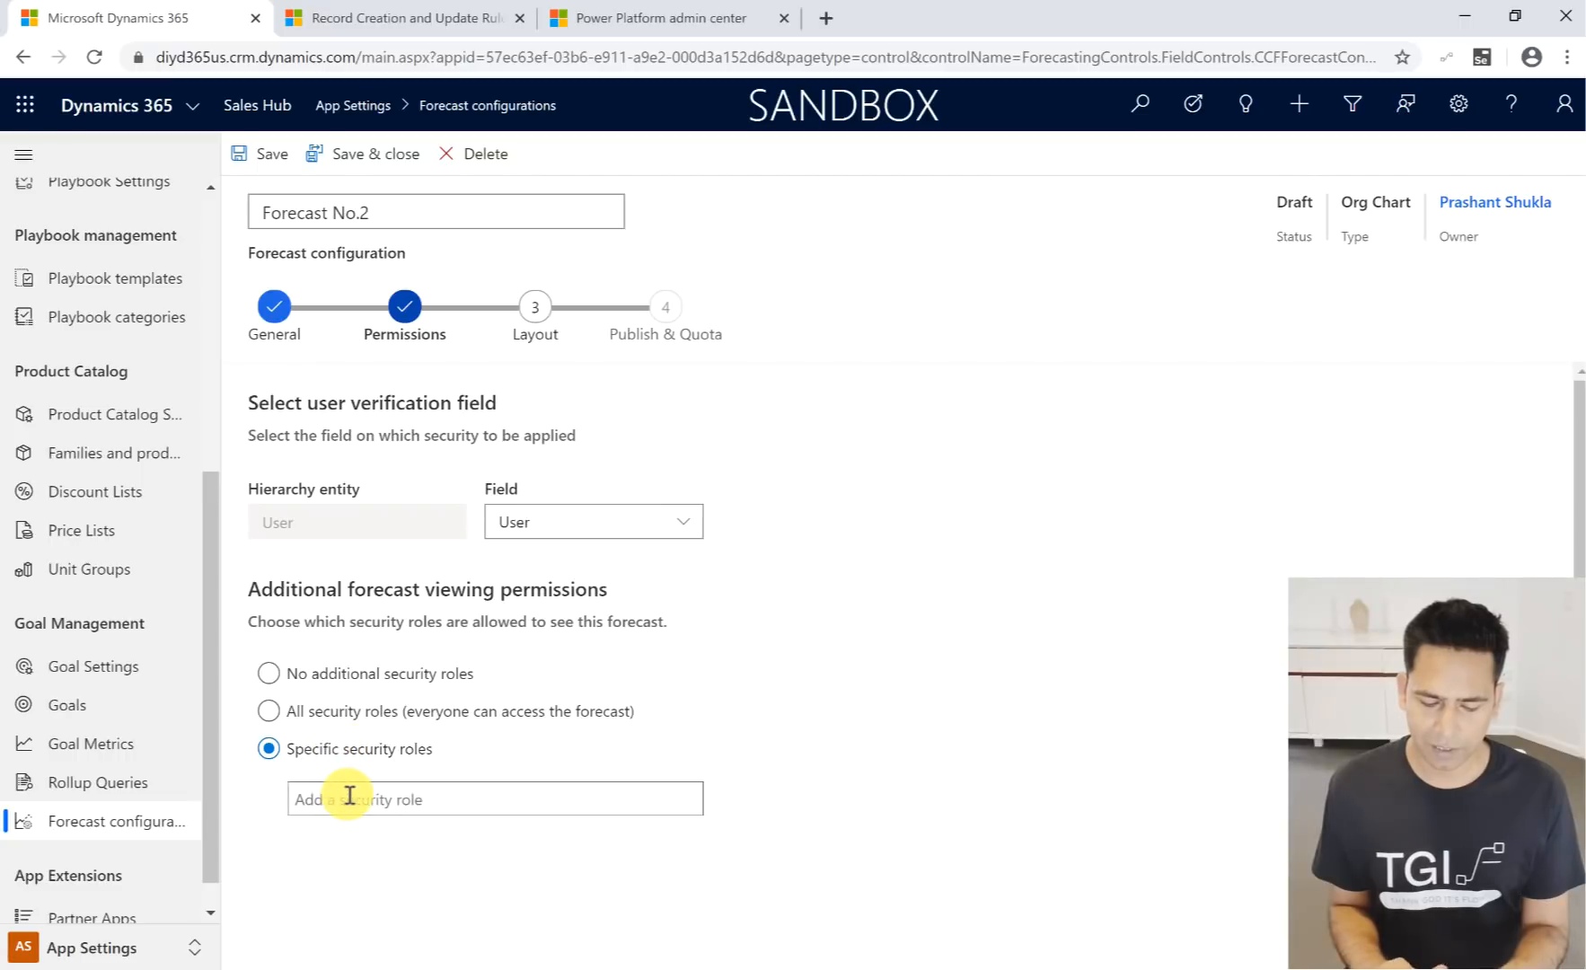
- Try adding Customer service app access as a specific security role for viewing the forecast, and remove it again
{"action": "left_click", "coordinate": [343, 800]}
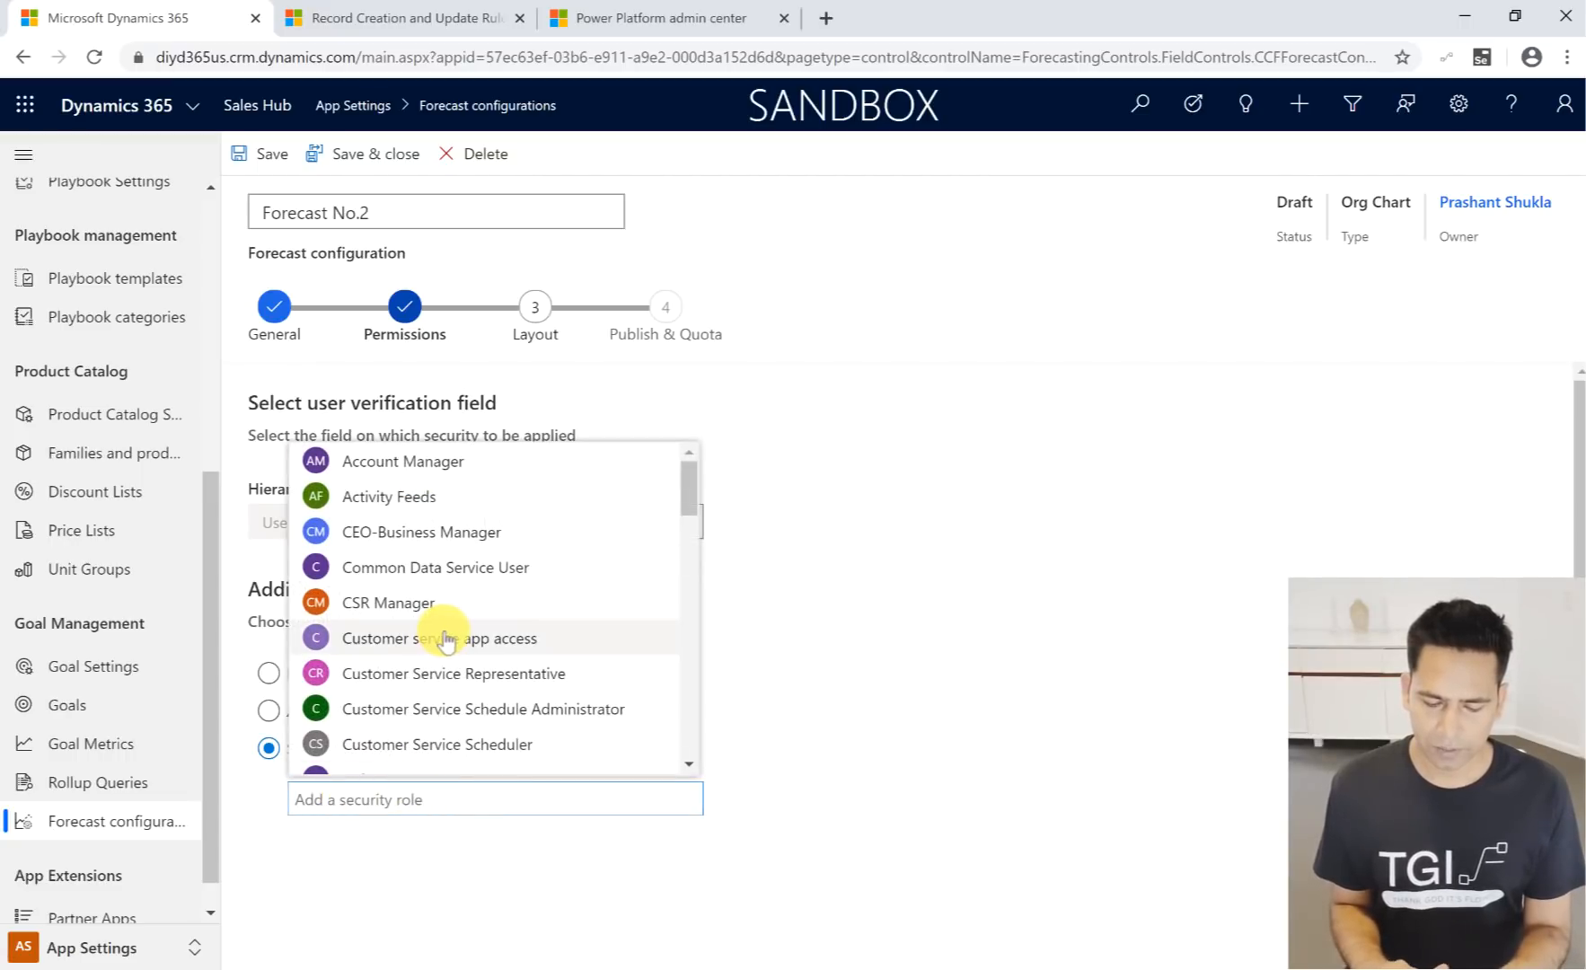
{"action": "scroll", "coordinate": [442, 629], "scroll_direction": "down", "scroll_amount": 6}
{"action": "scroll", "coordinate": [440, 629], "scroll_direction": "up", "scroll_amount": 6}
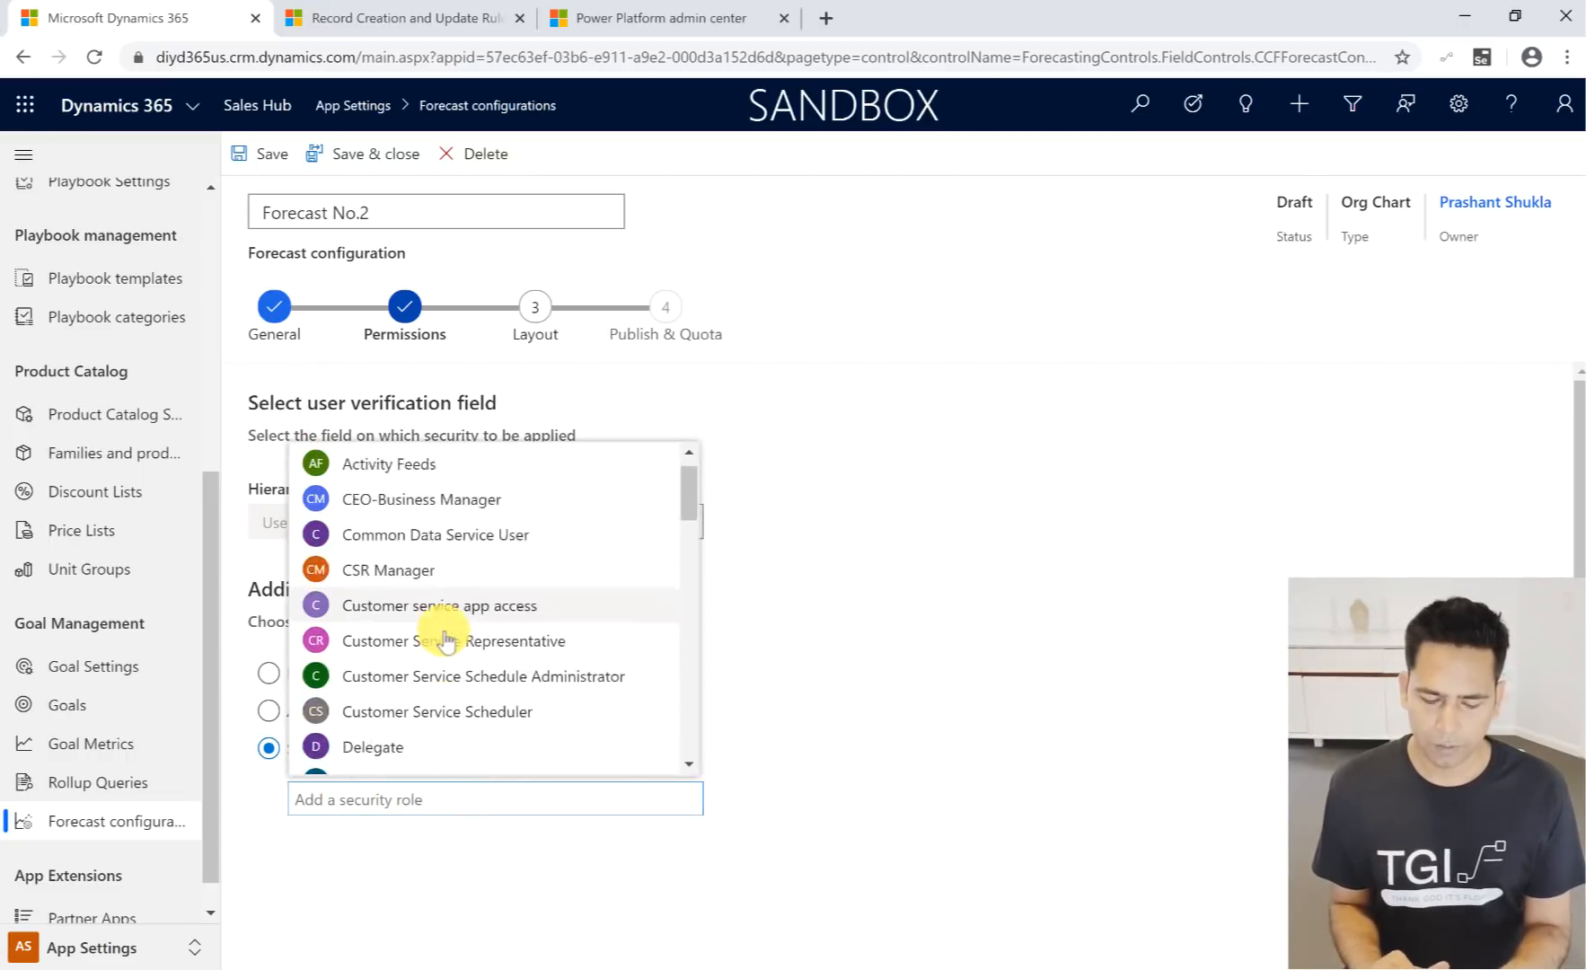
{"action": "left_click", "coordinate": [439, 633]}
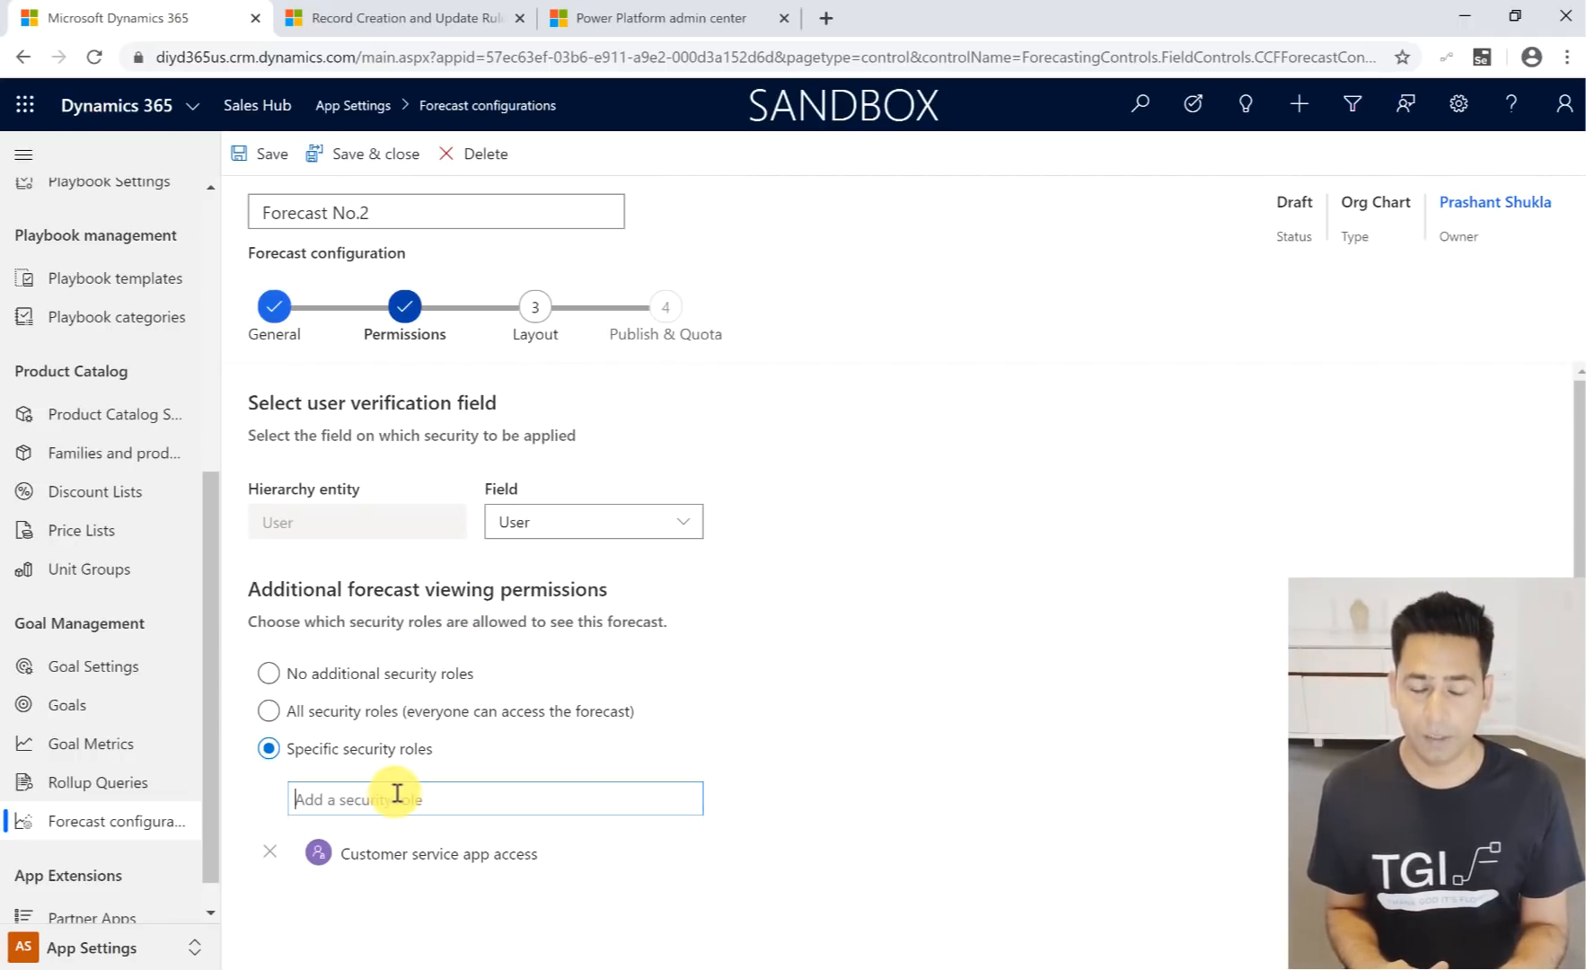
{"action": "left_click", "coordinate": [271, 853]}
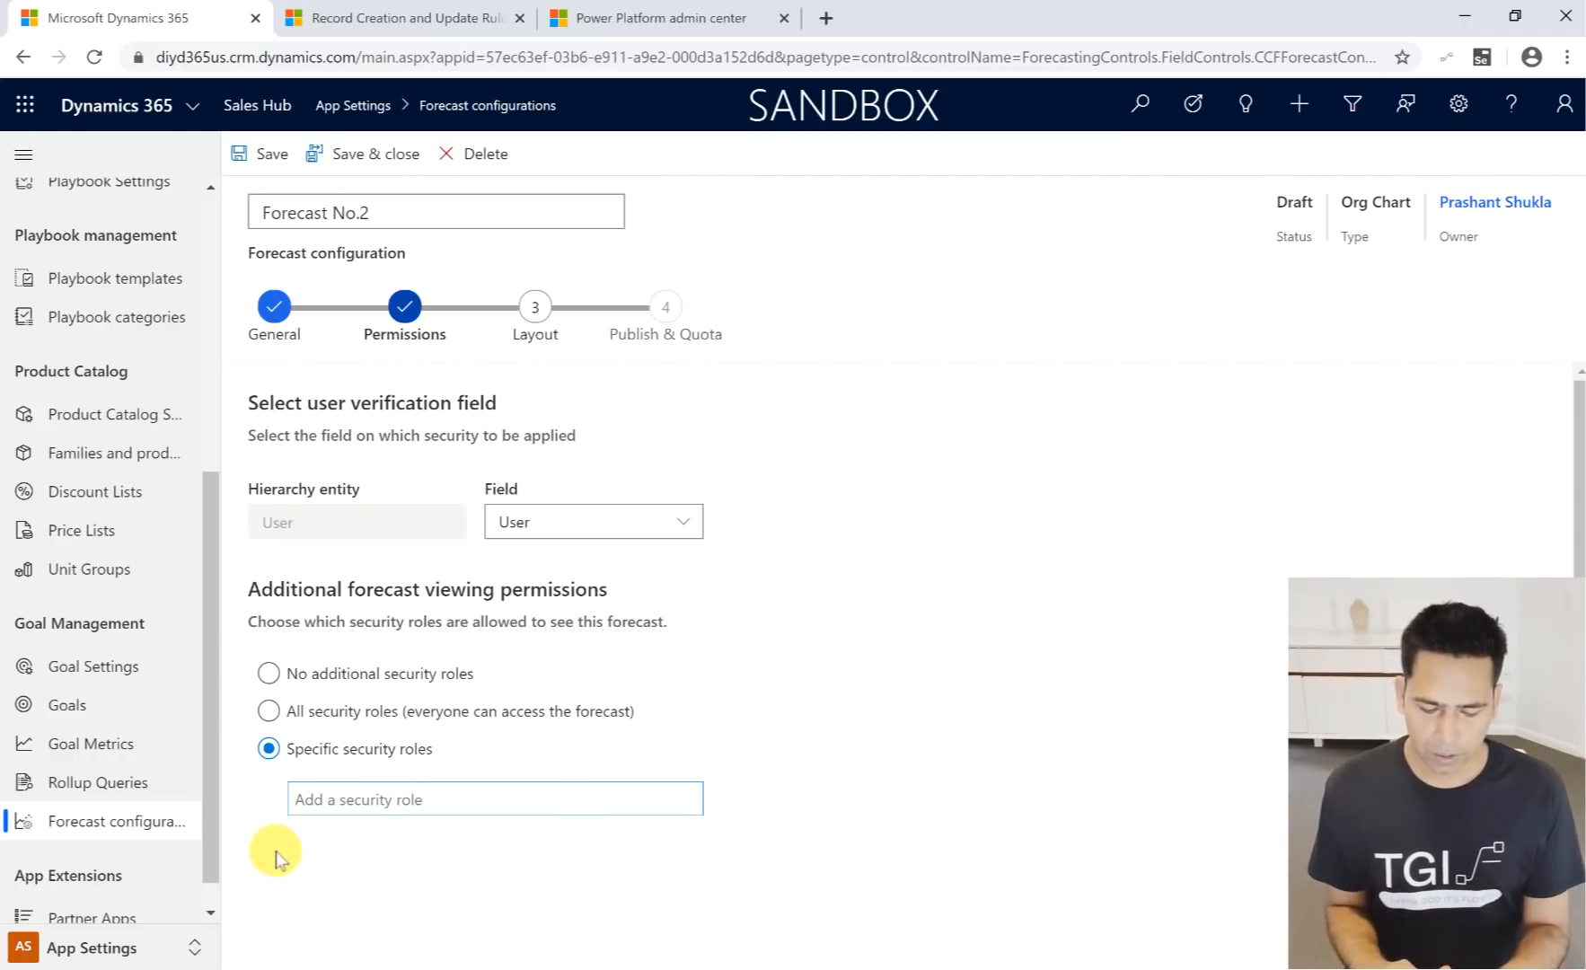
- Set the additional forecast viewing permissions to No additional security roles and continue to the Layout stage
{"action": "left_click", "coordinate": [269, 673]}
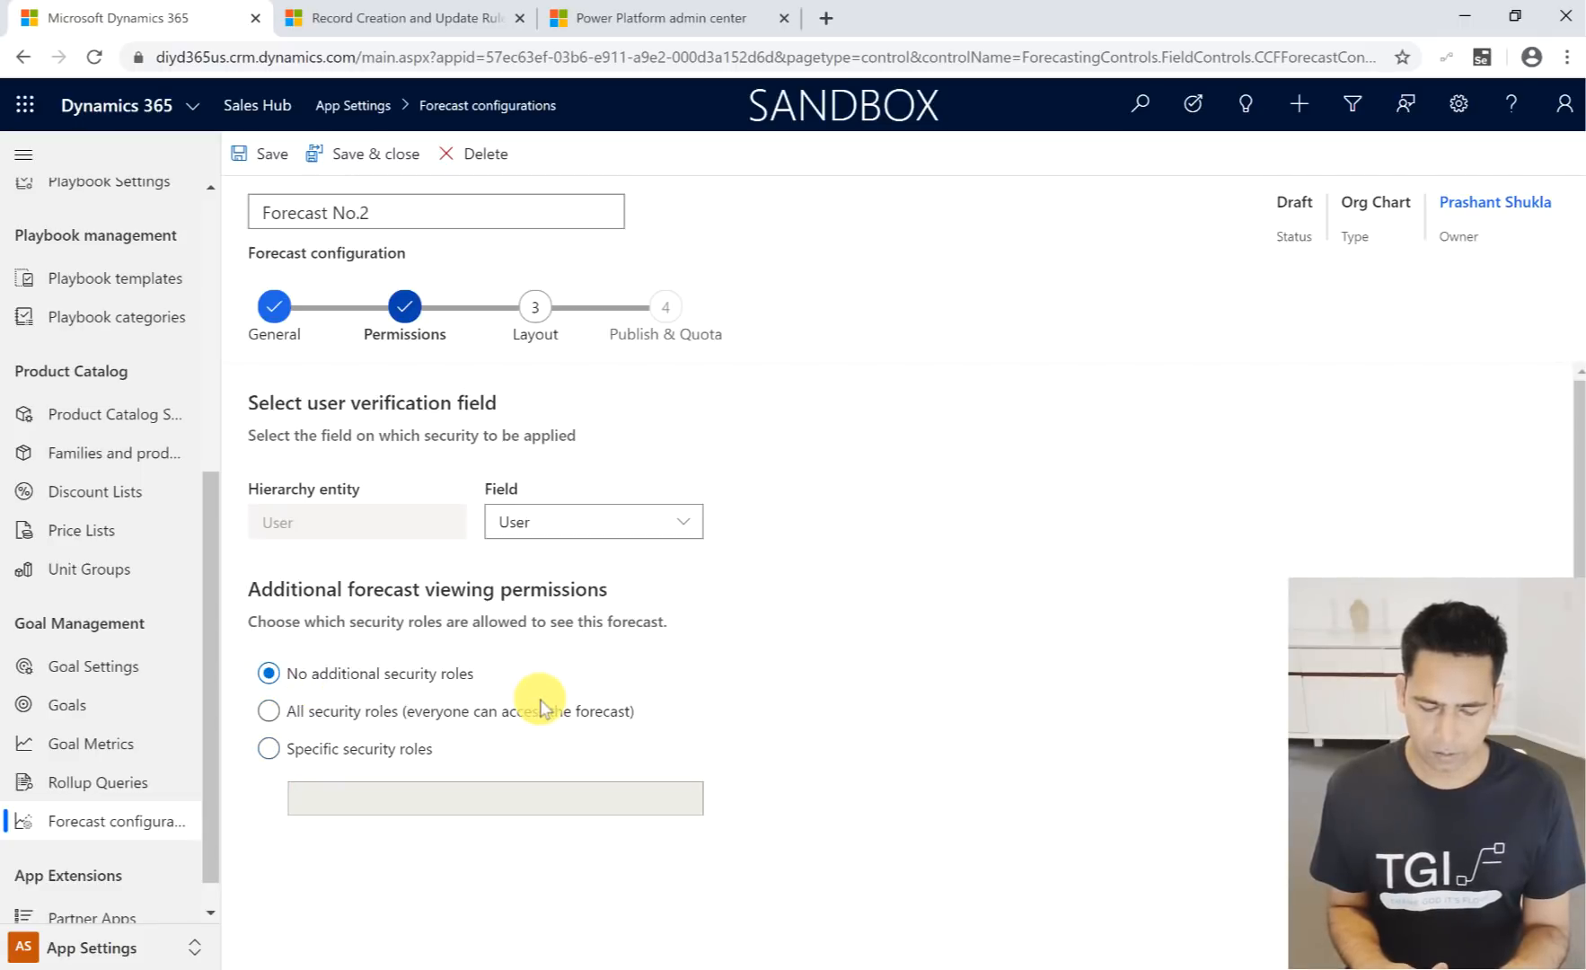
{"action": "scroll", "coordinate": [540, 707], "scroll_direction": "down", "scroll_amount": 3}
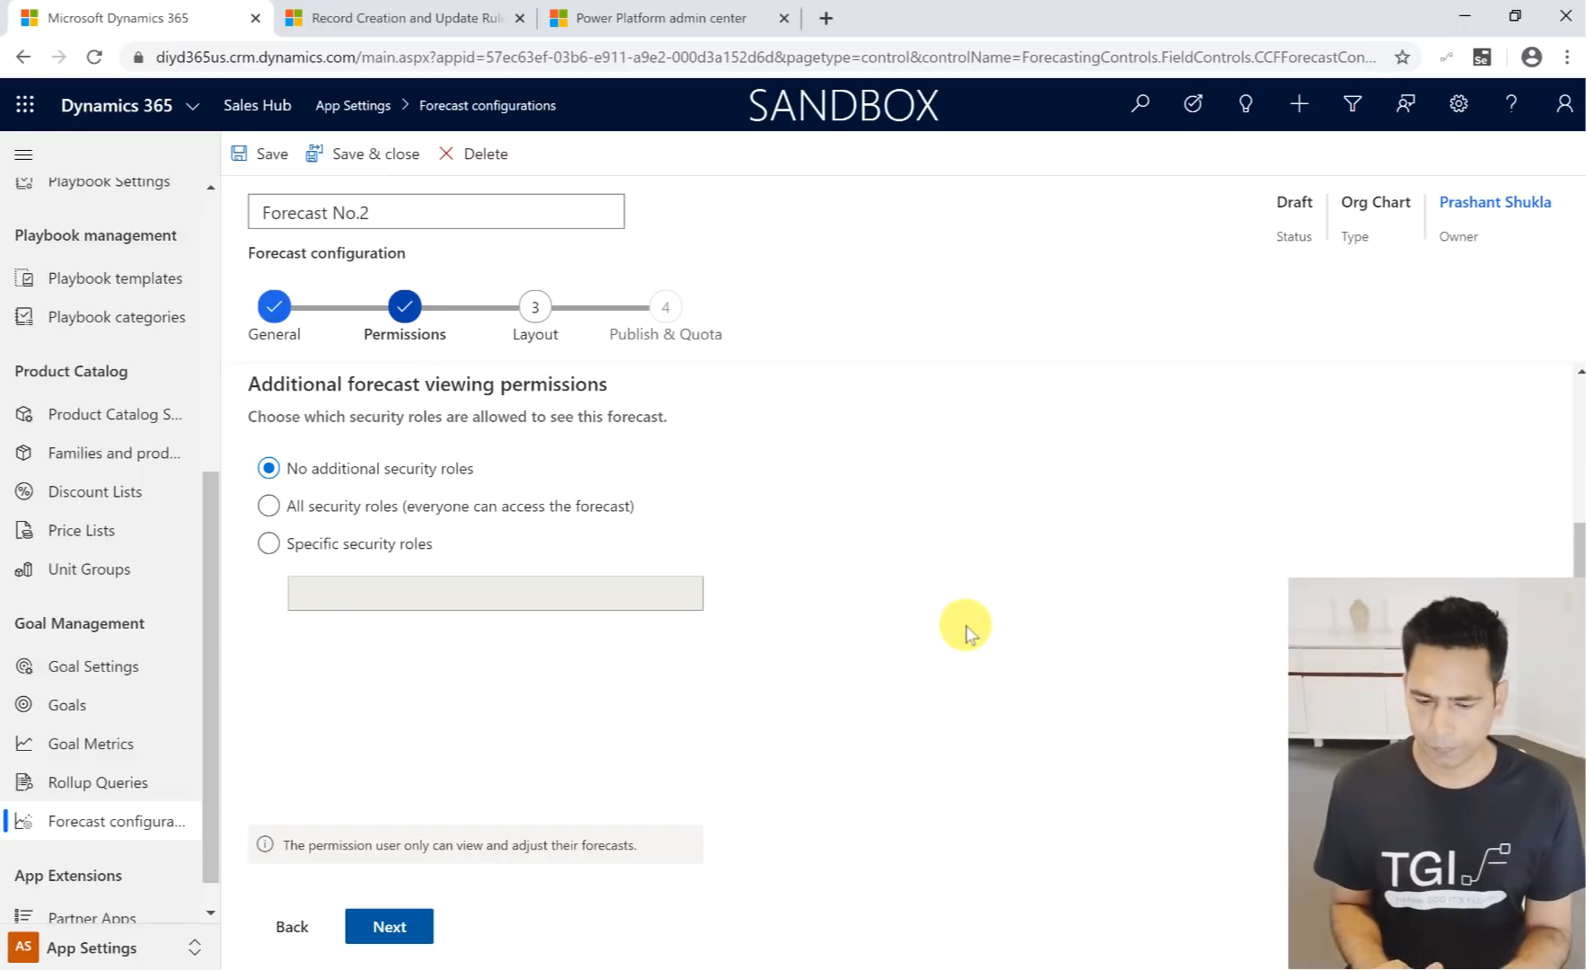
{"action": "left_click", "coordinate": [537, 307]}
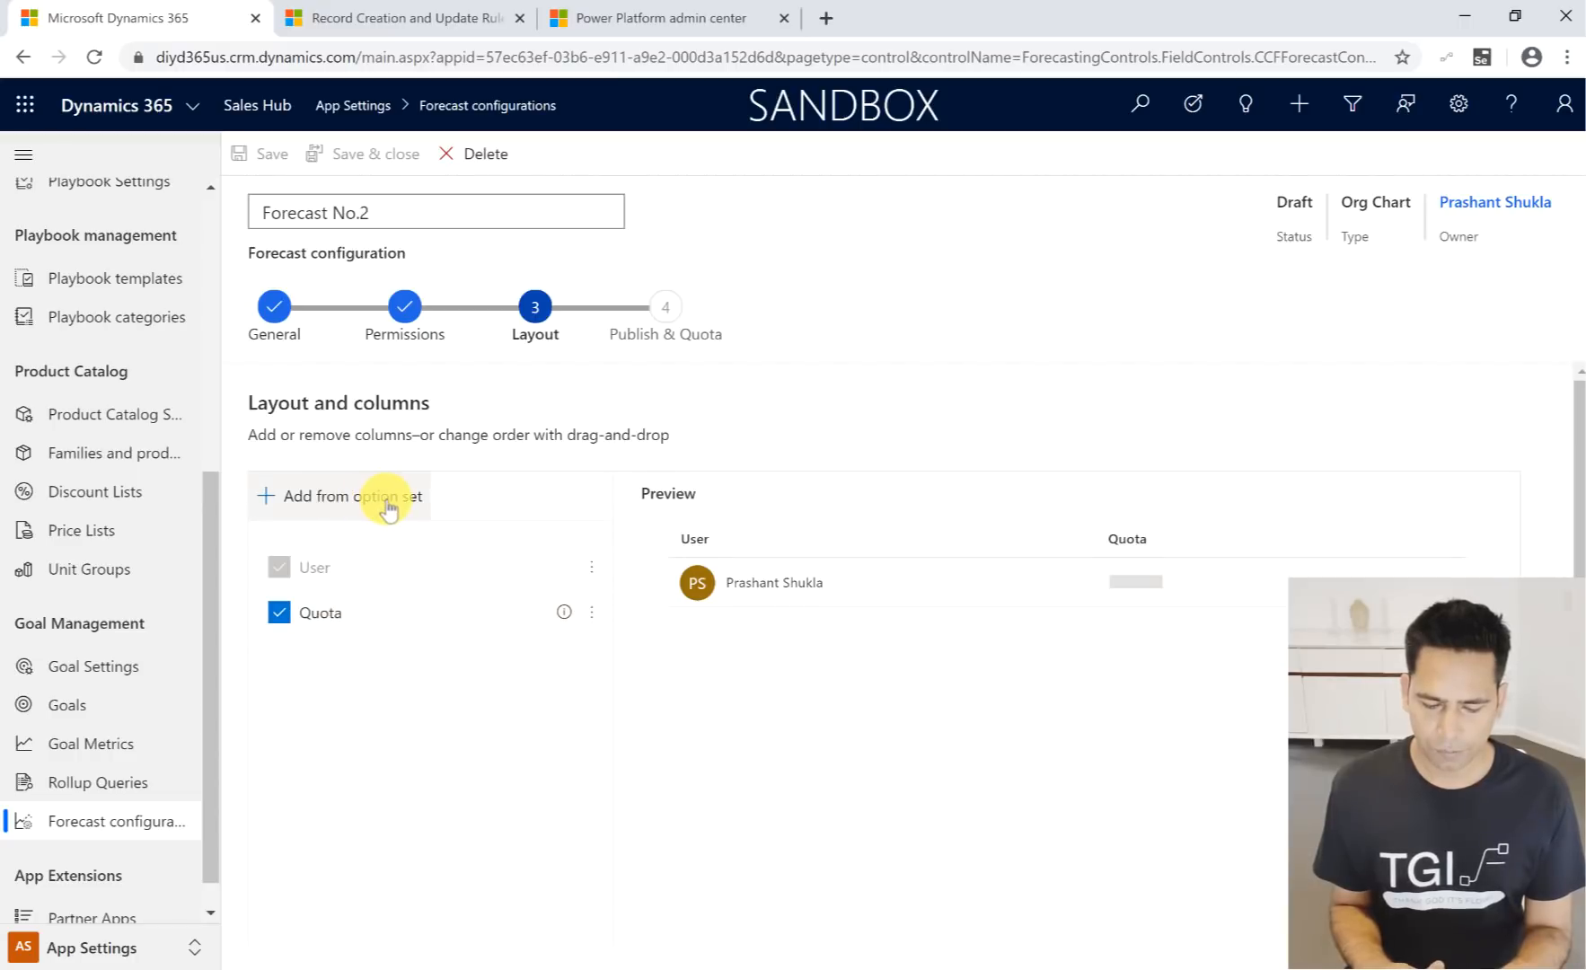
- Add the forecast columns from the Forecast category option set and auto-configure them
{"action": "scroll", "coordinate": [331, 640], "scroll_direction": "down", "scroll_amount": 1}
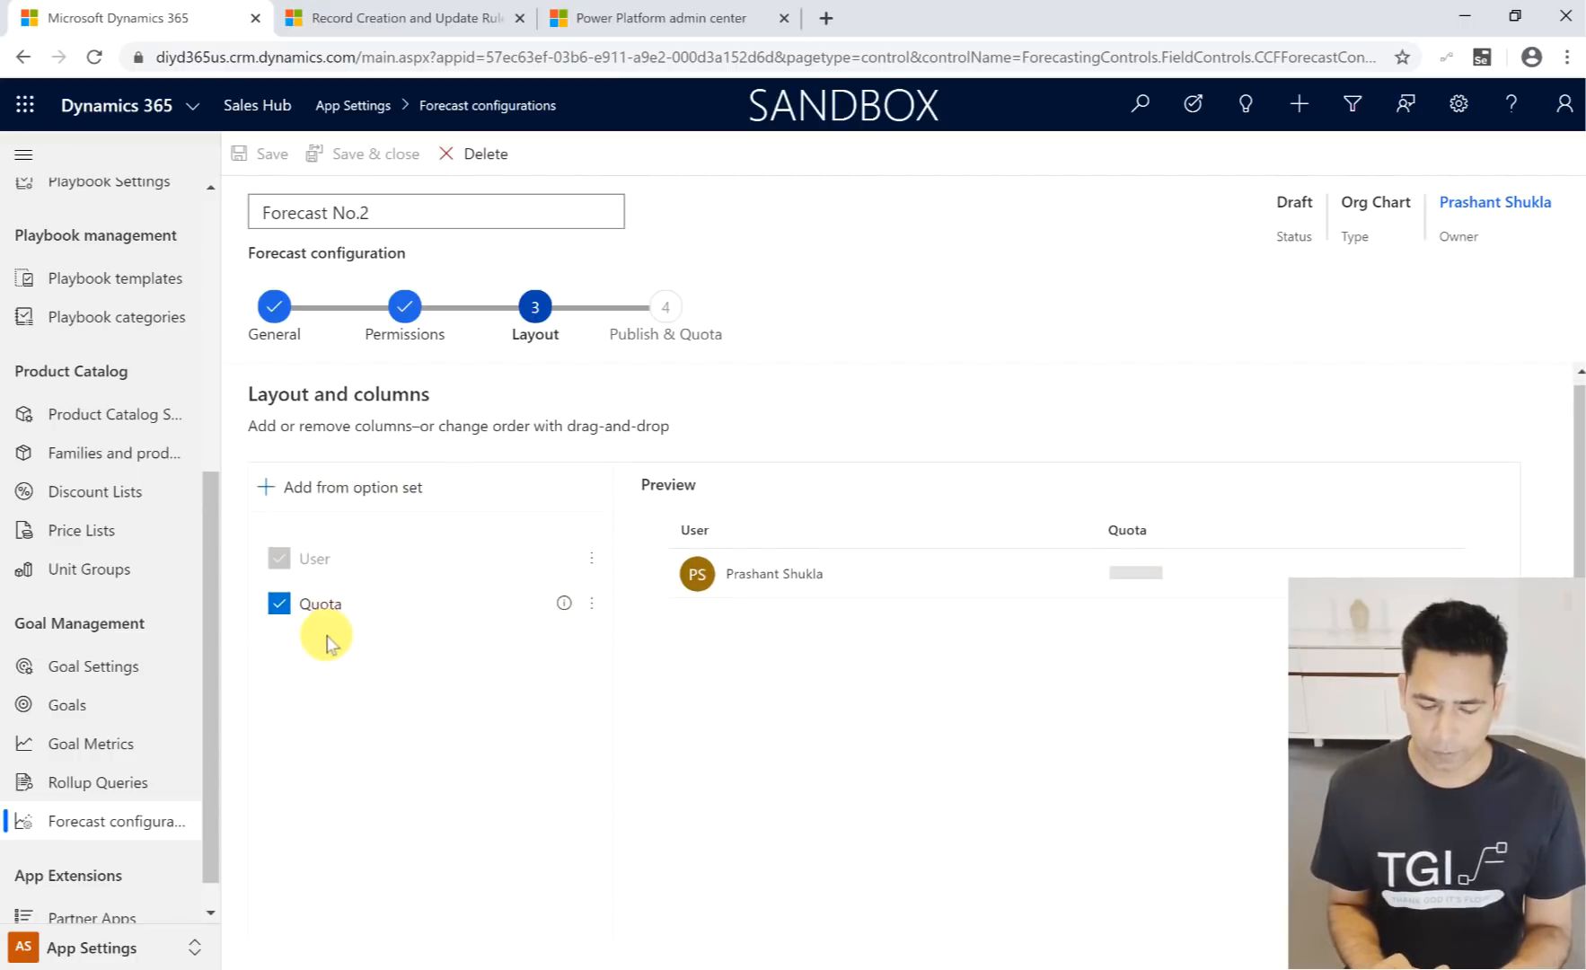
{"action": "scroll", "coordinate": [326, 640], "scroll_direction": "down", "scroll_amount": 1}
{"action": "scroll", "coordinate": [326, 640], "scroll_direction": "up", "scroll_amount": 2}
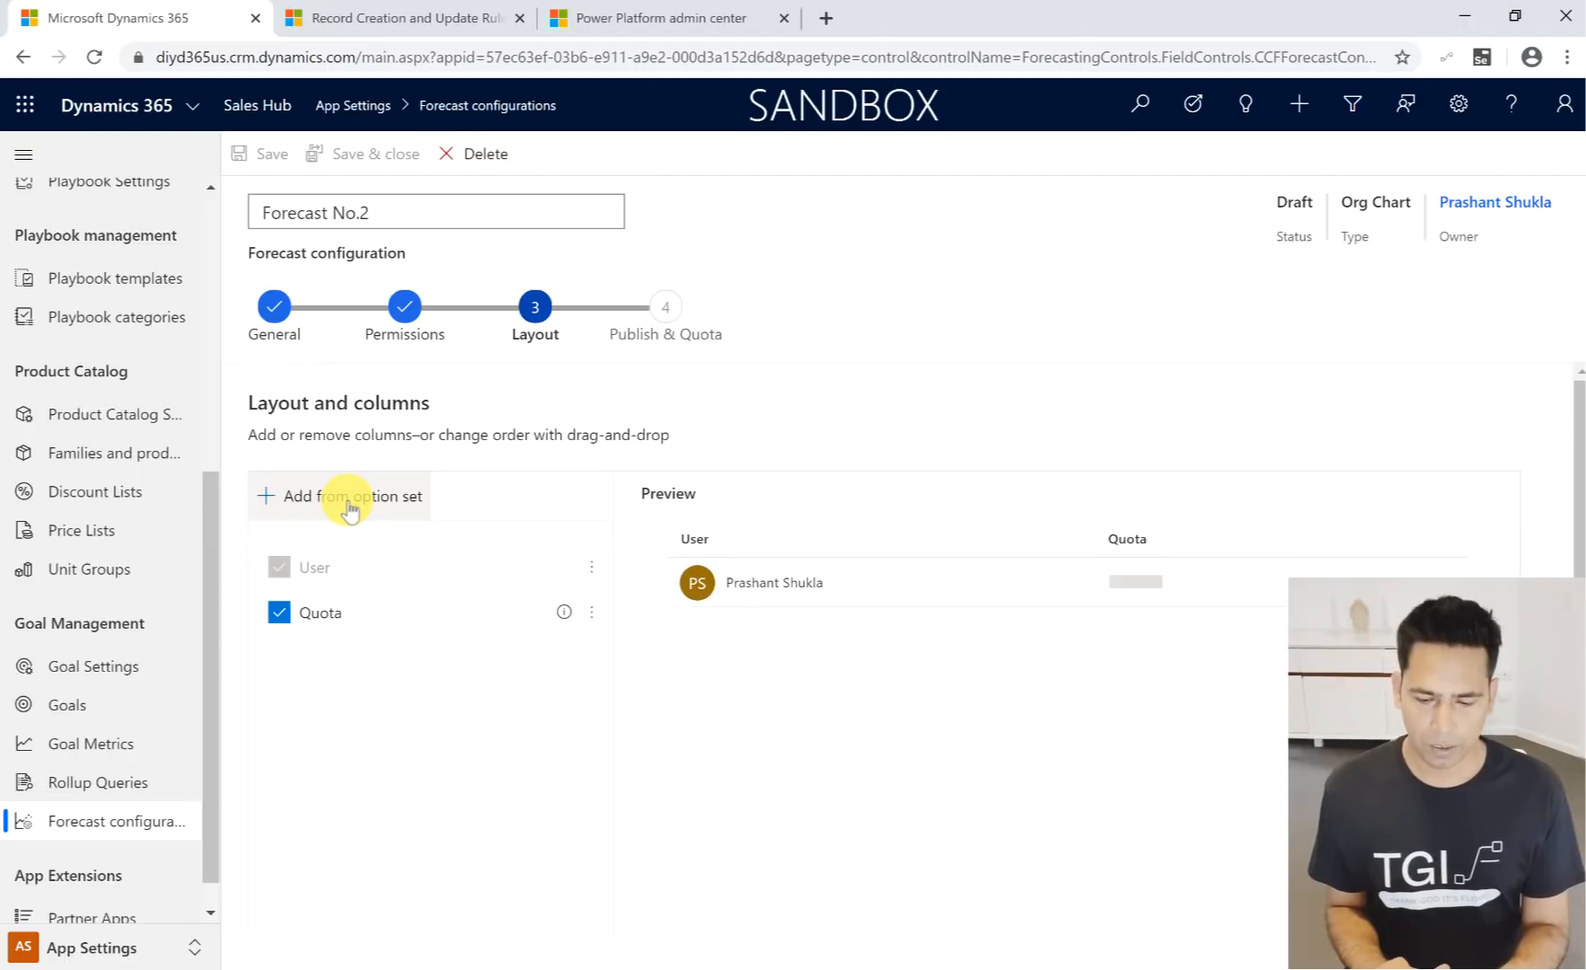
{"action": "left_click", "coordinate": [349, 503]}
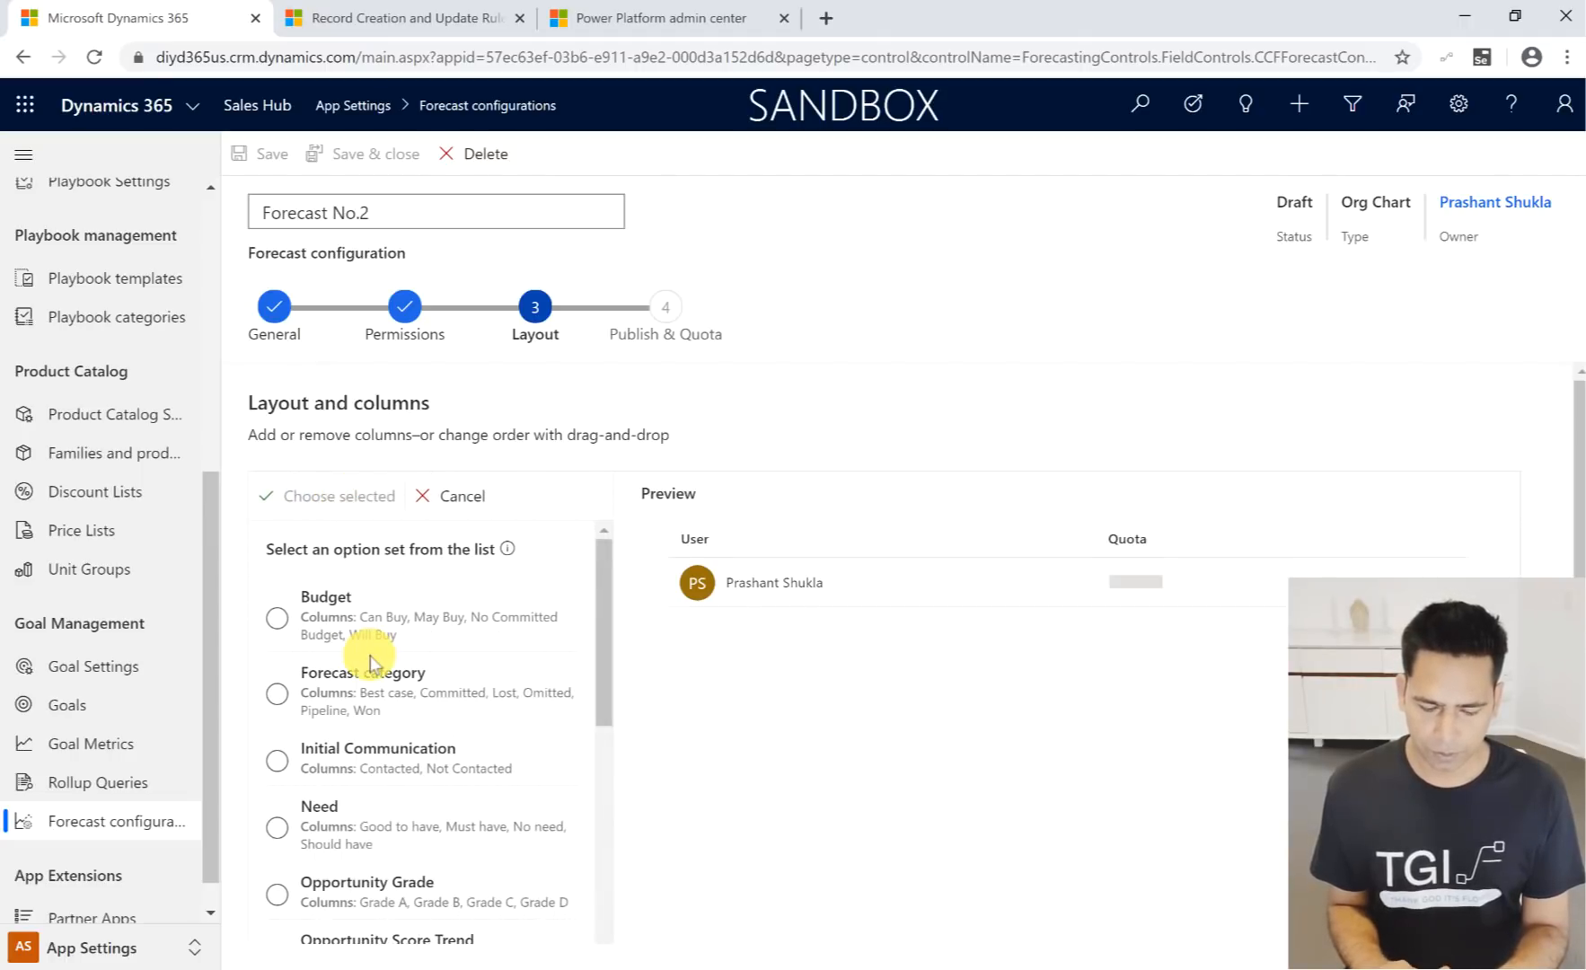
{"action": "left_click", "coordinate": [277, 694]}
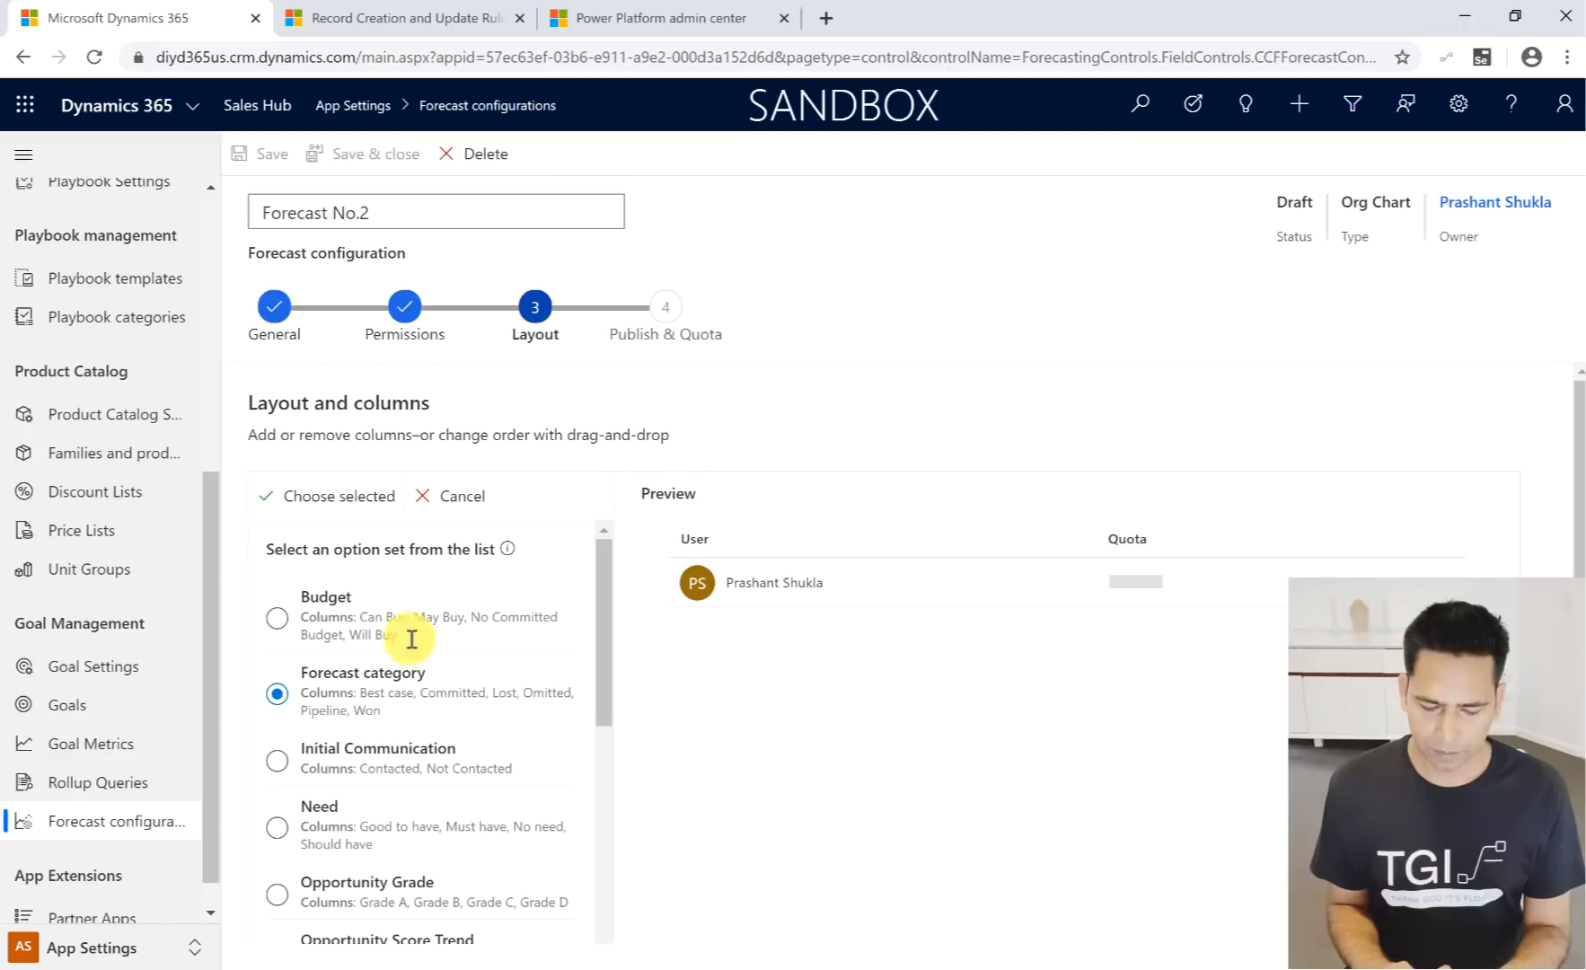
{"action": "left_click", "coordinate": [363, 503]}
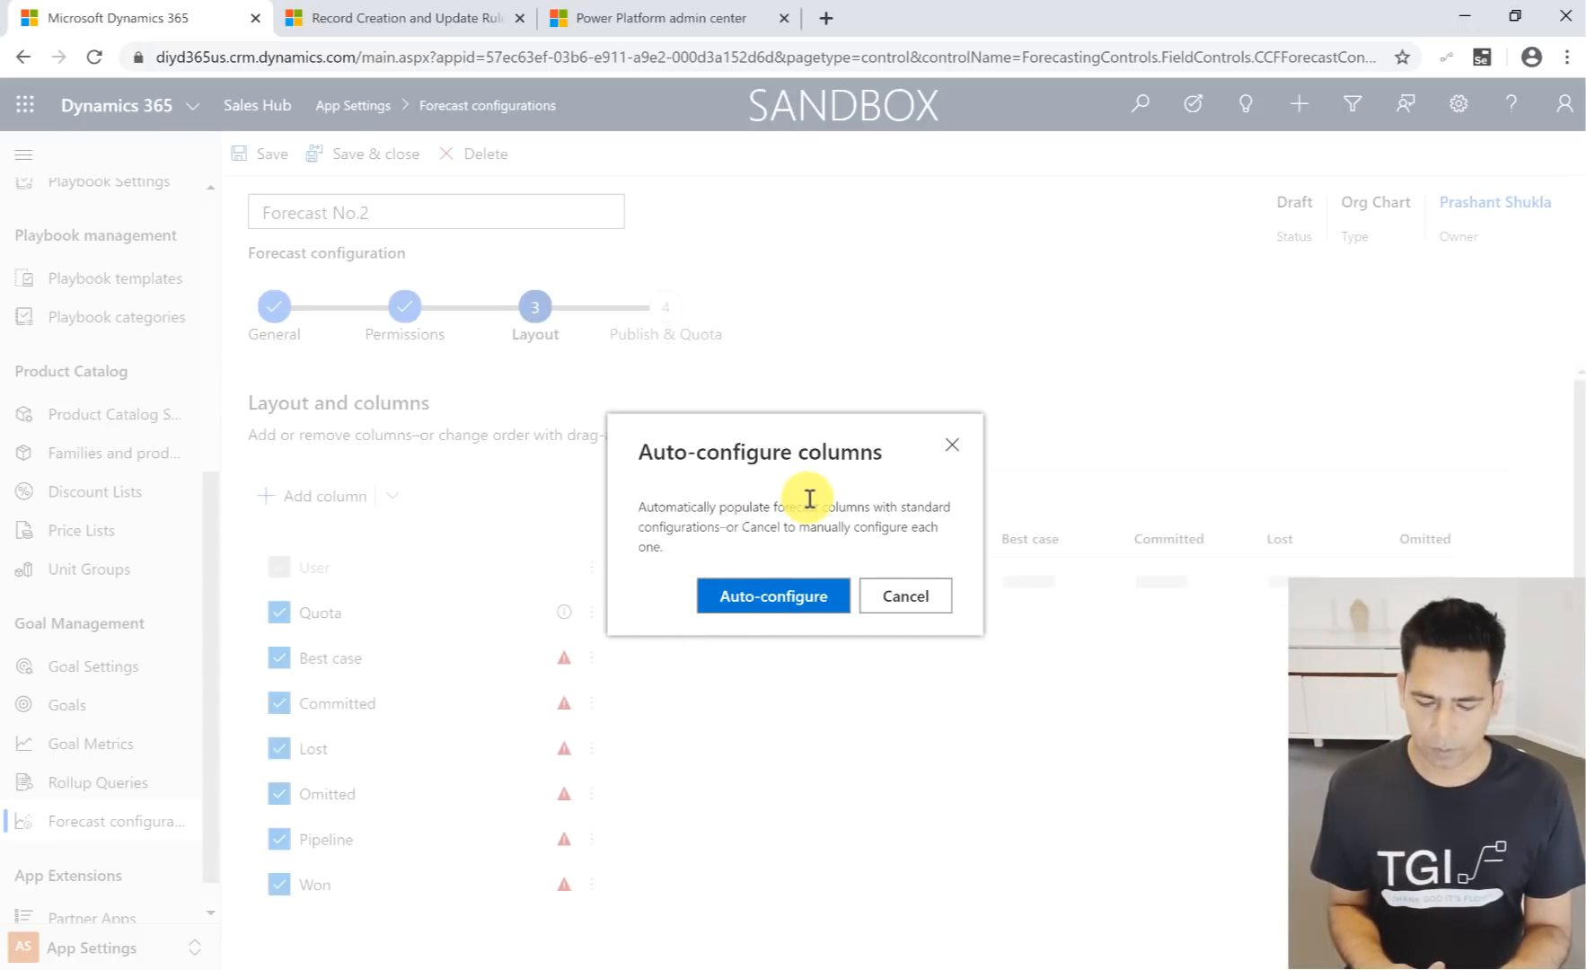
{"action": "left_click", "coordinate": [785, 600]}
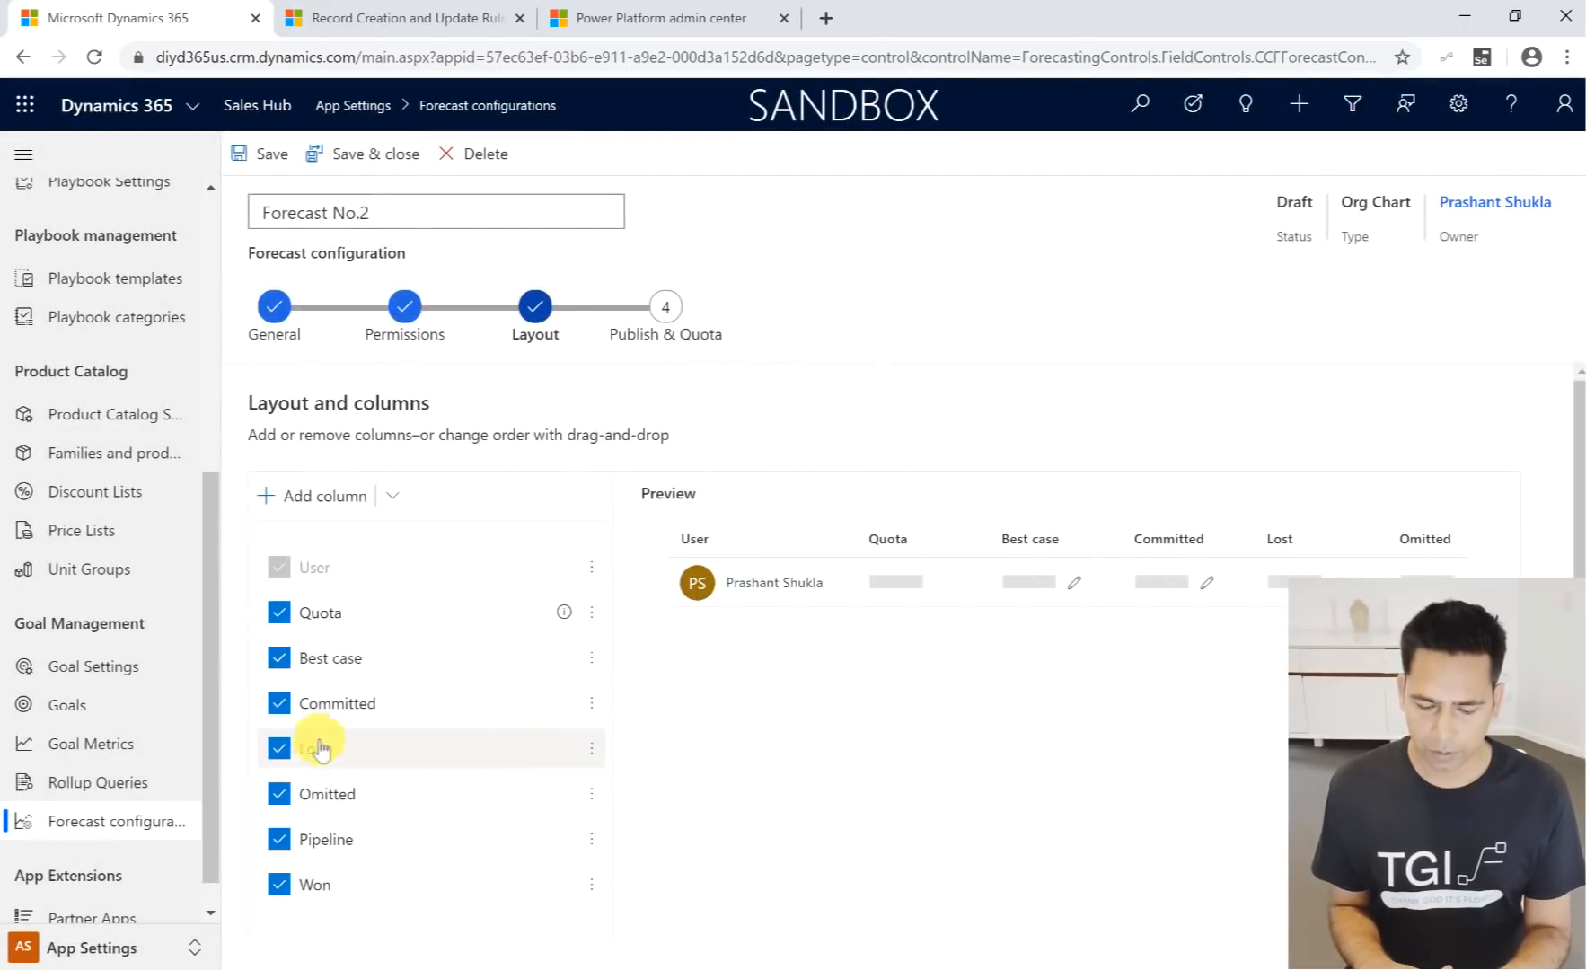
- Switch to PowerPoint to check the Forecasting feature list on the release wave slide, and return to the forecast configuration
{"action": "scroll", "coordinate": [319, 802], "scroll_direction": "down", "scroll_amount": 1}
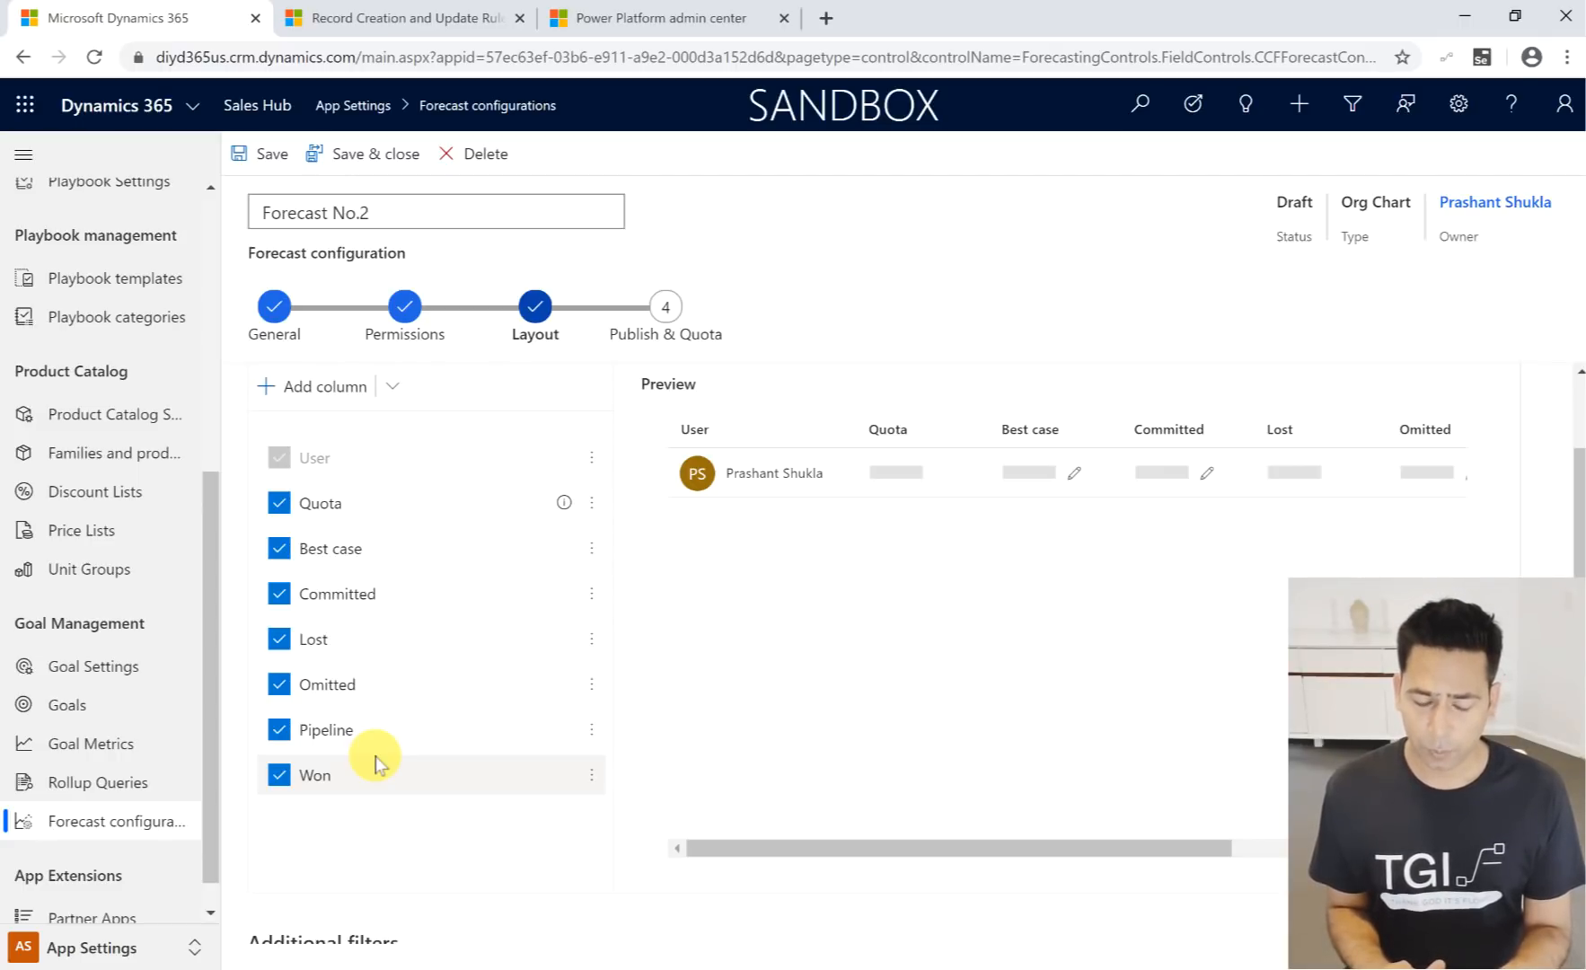
{"action": "mouse_move", "coordinate": [2, 507]}
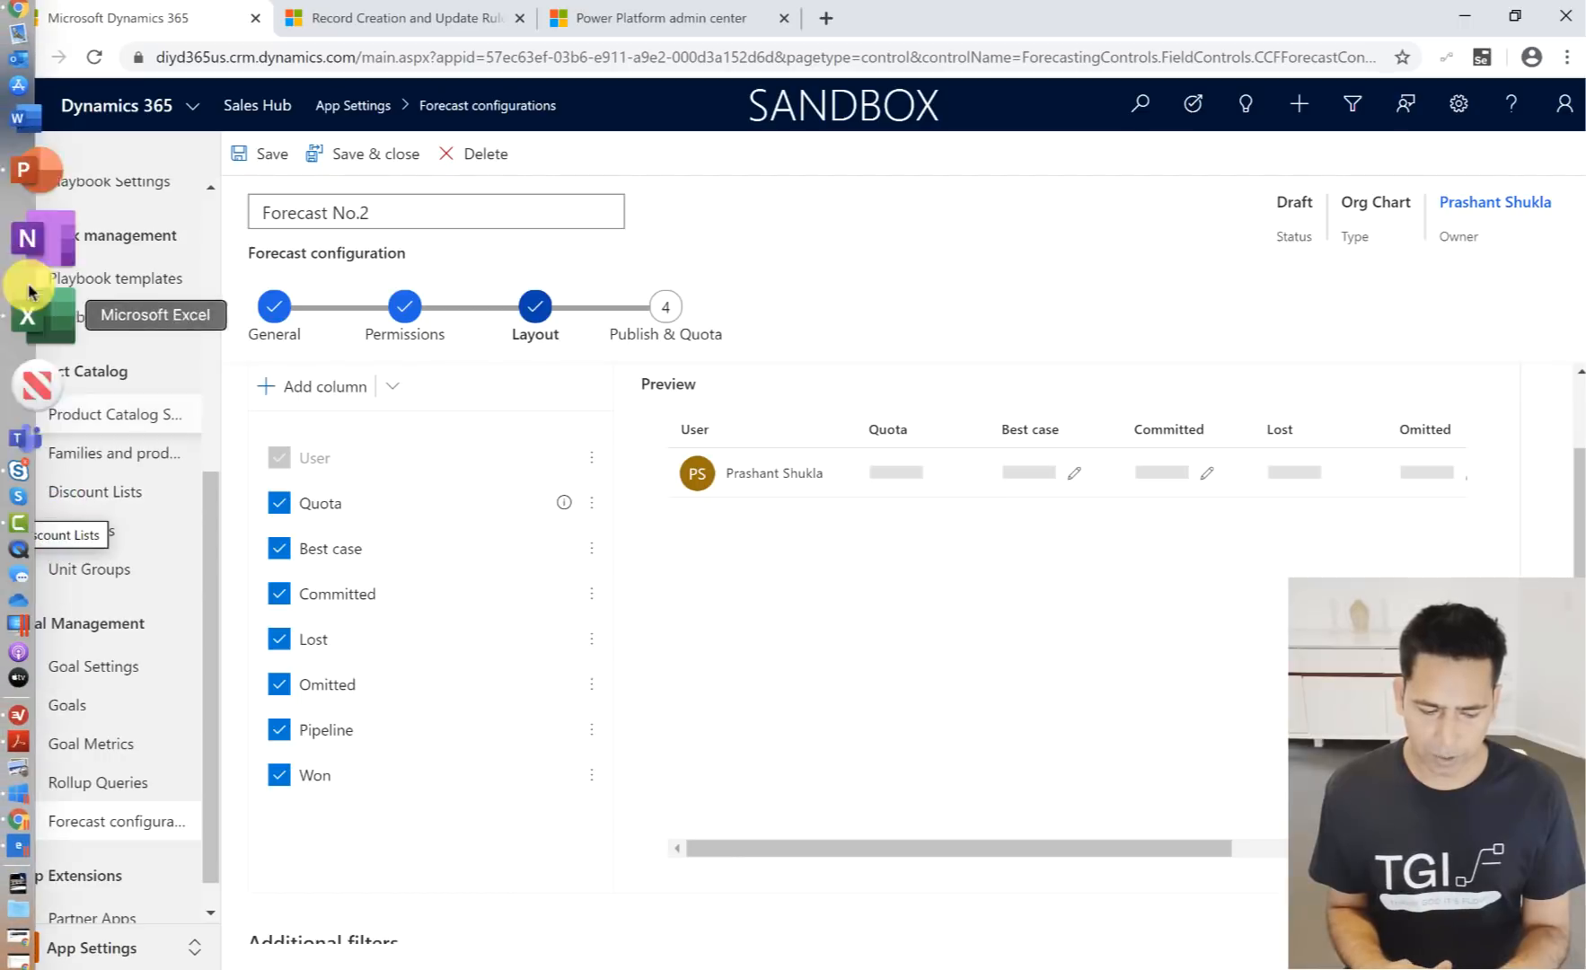
{"action": "left_click", "coordinate": [45, 244]}
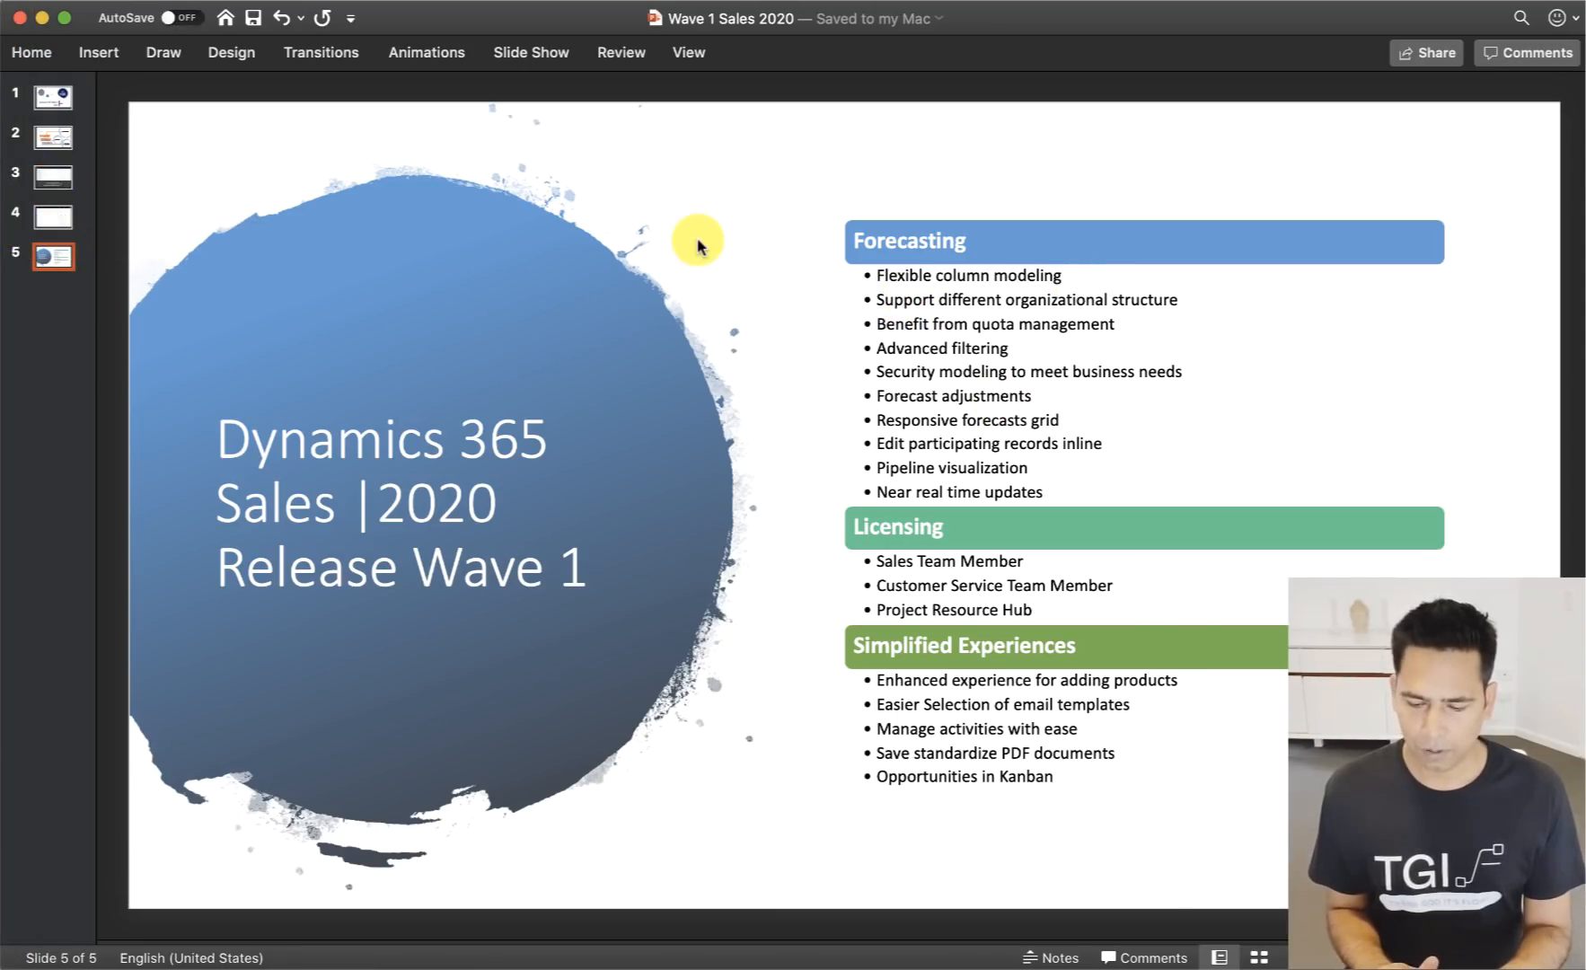
{"action": "key", "text": "super+Tab"}
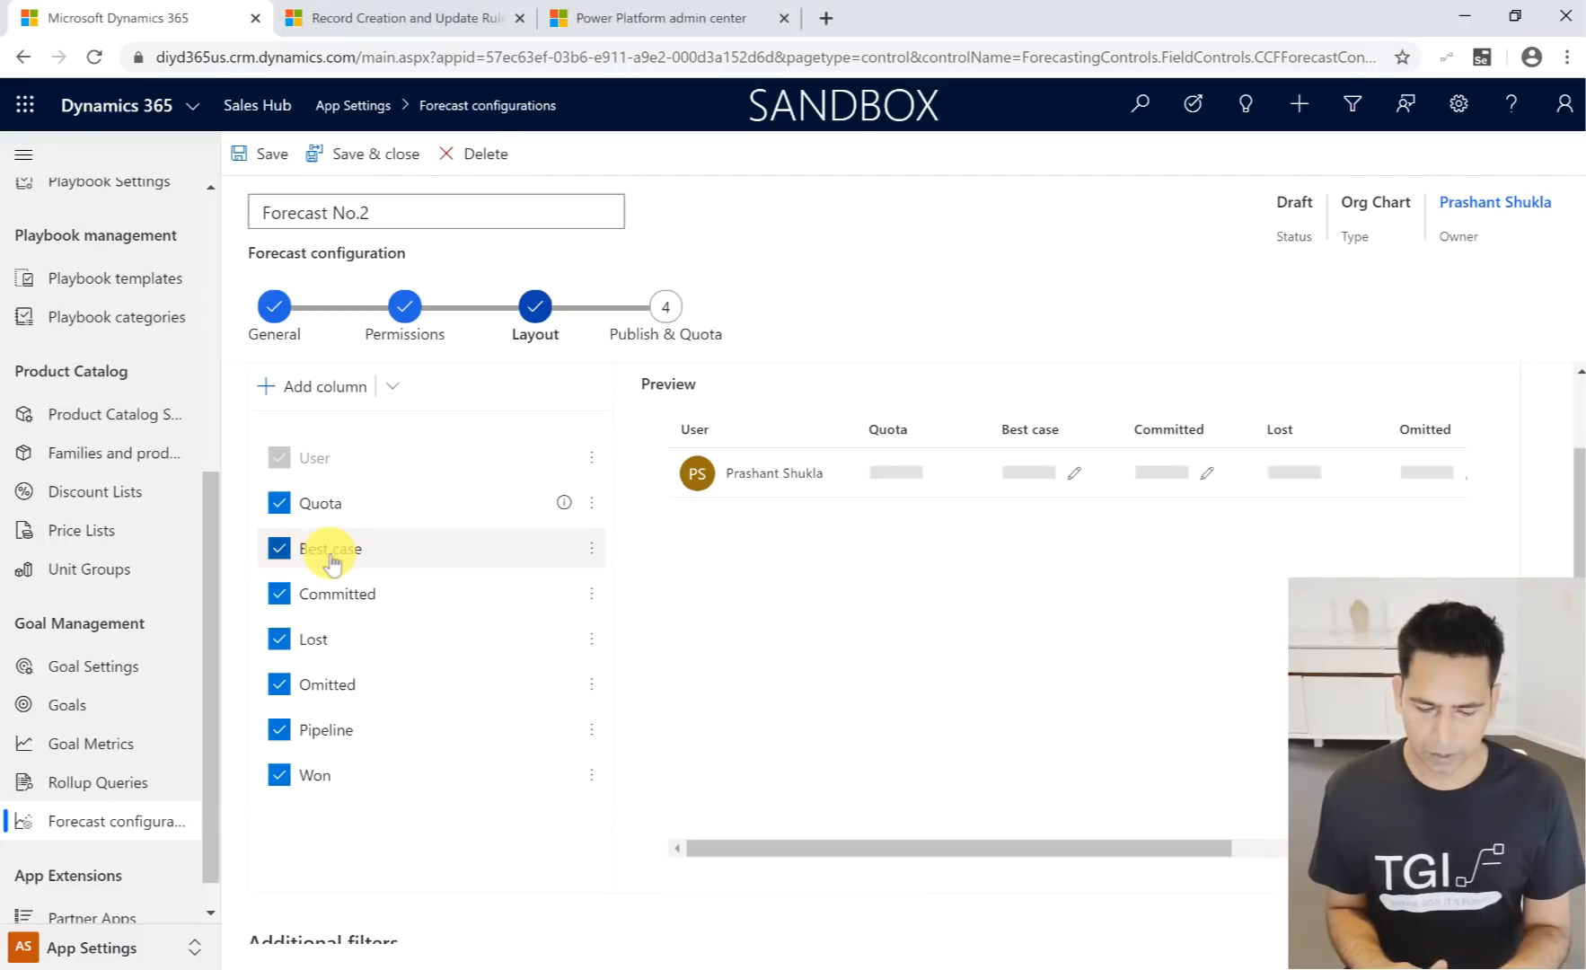
- Exclude the Best case and Committed columns from the forecast layout, and include both again
{"action": "left_click", "coordinate": [280, 550]}
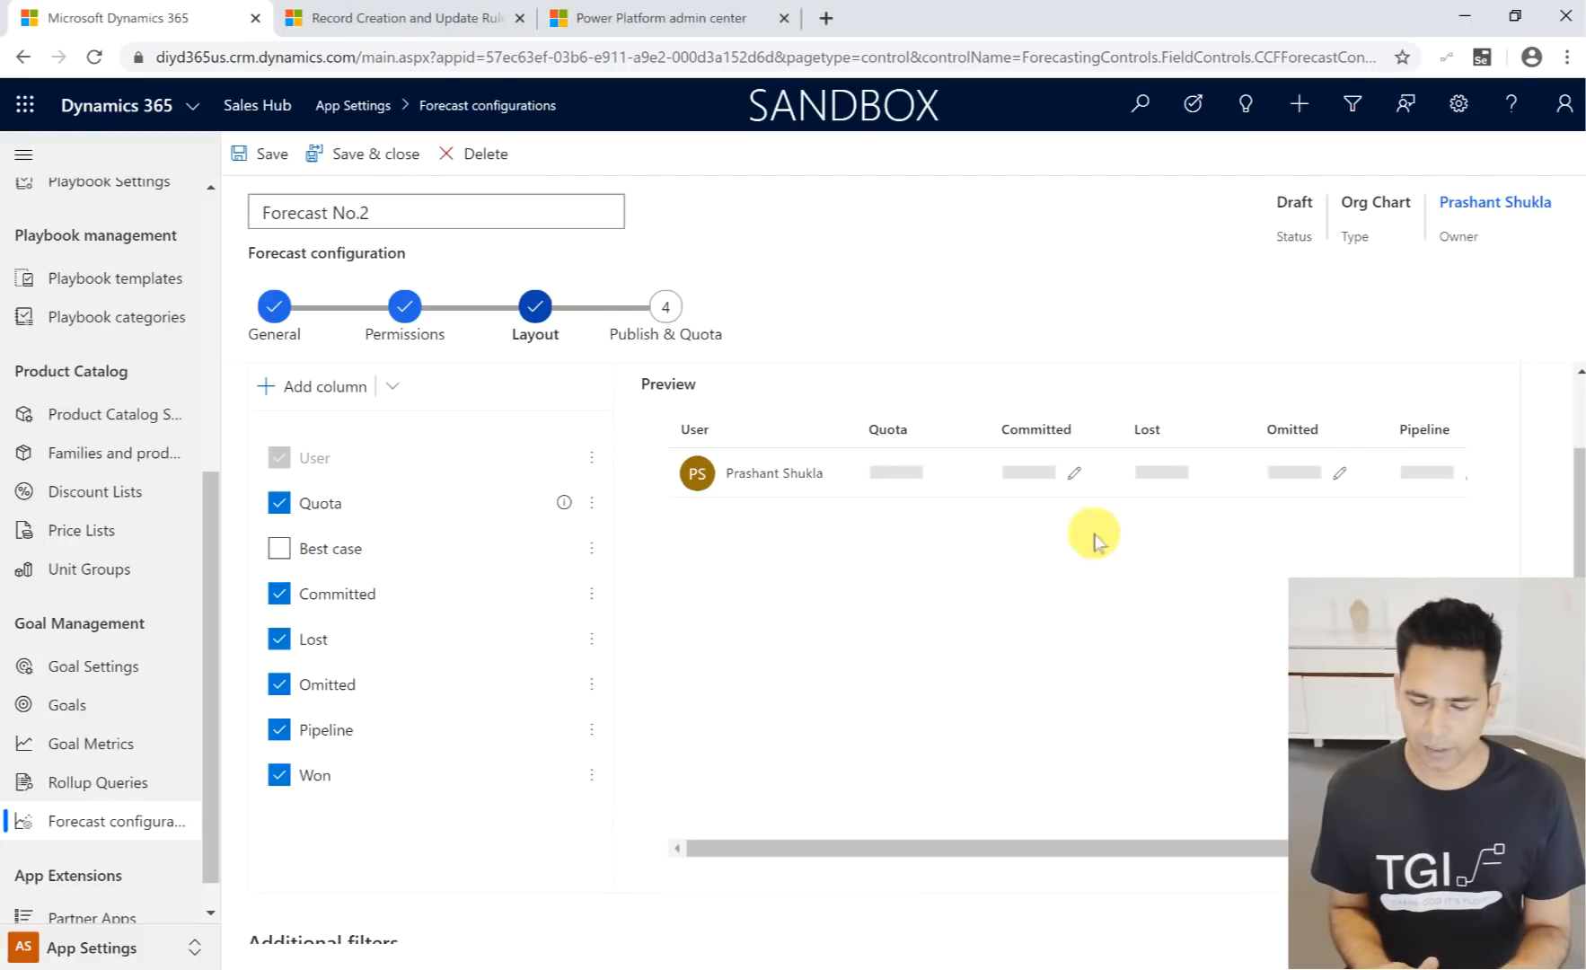
{"action": "left_click", "coordinate": [280, 595]}
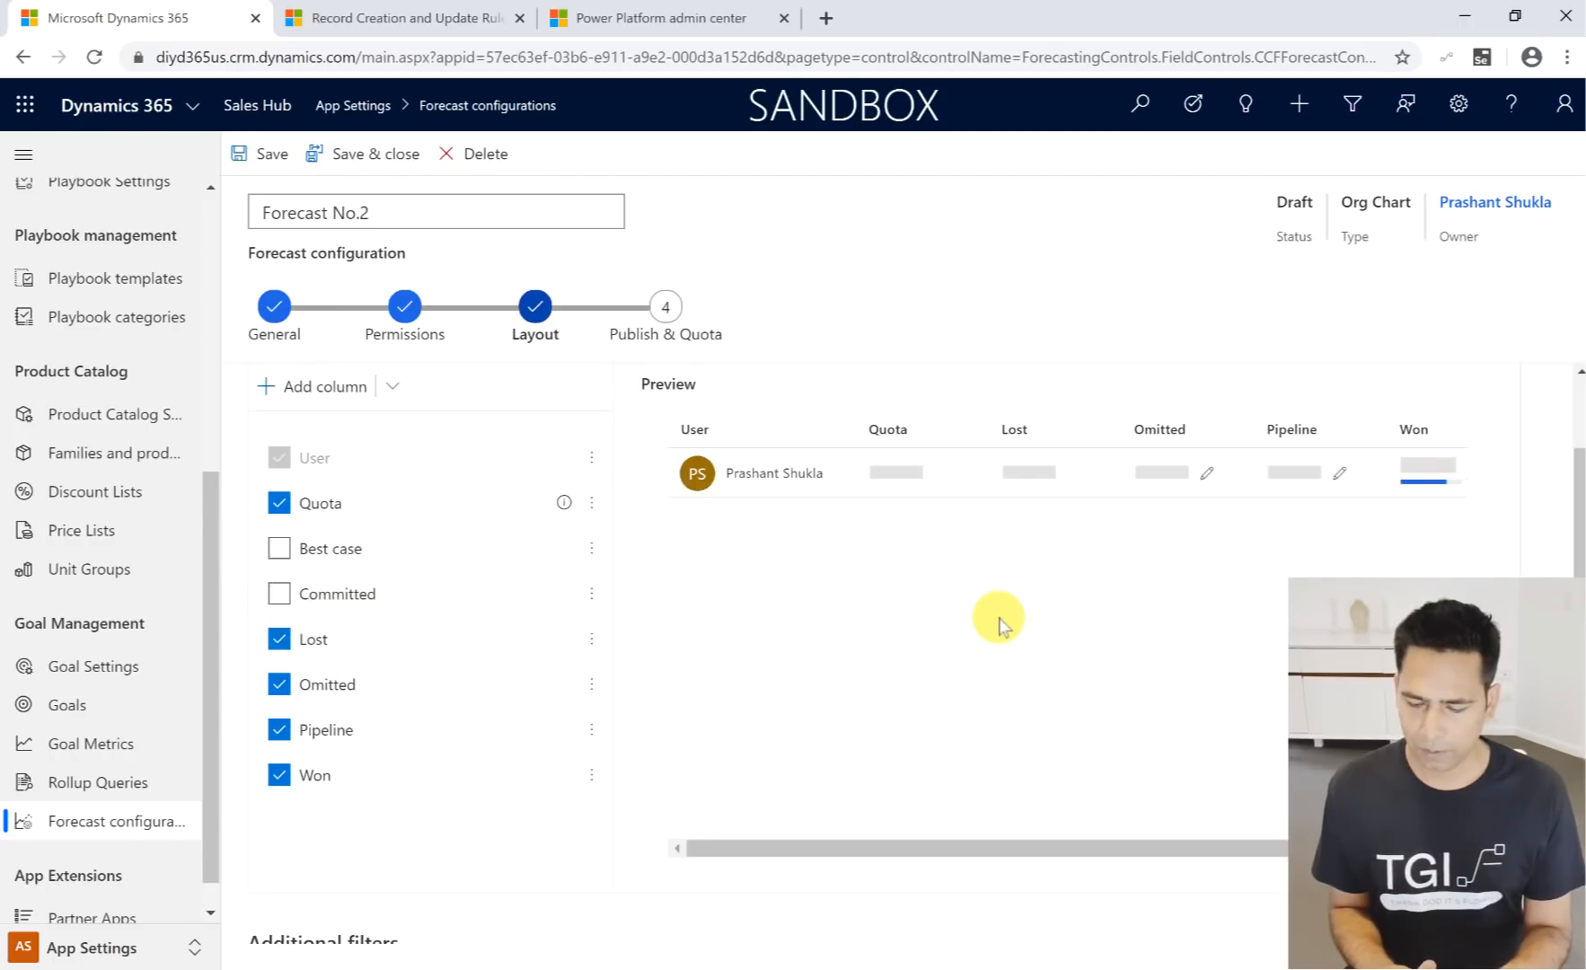
{"action": "left_click", "coordinate": [282, 551]}
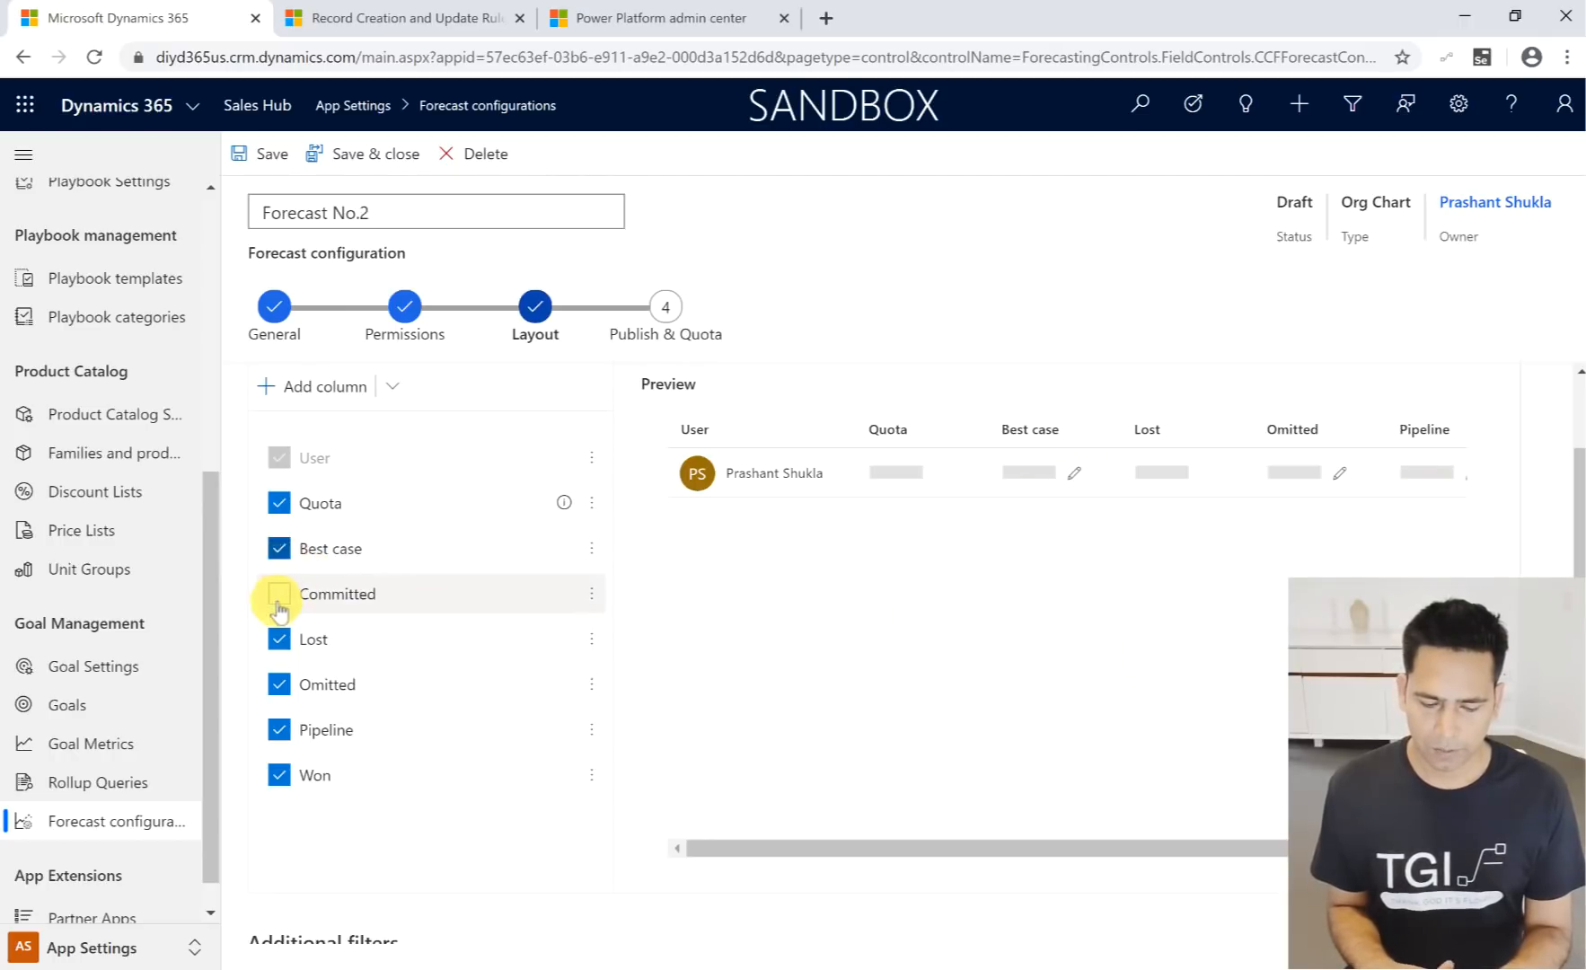
{"action": "left_click", "coordinate": [279, 595]}
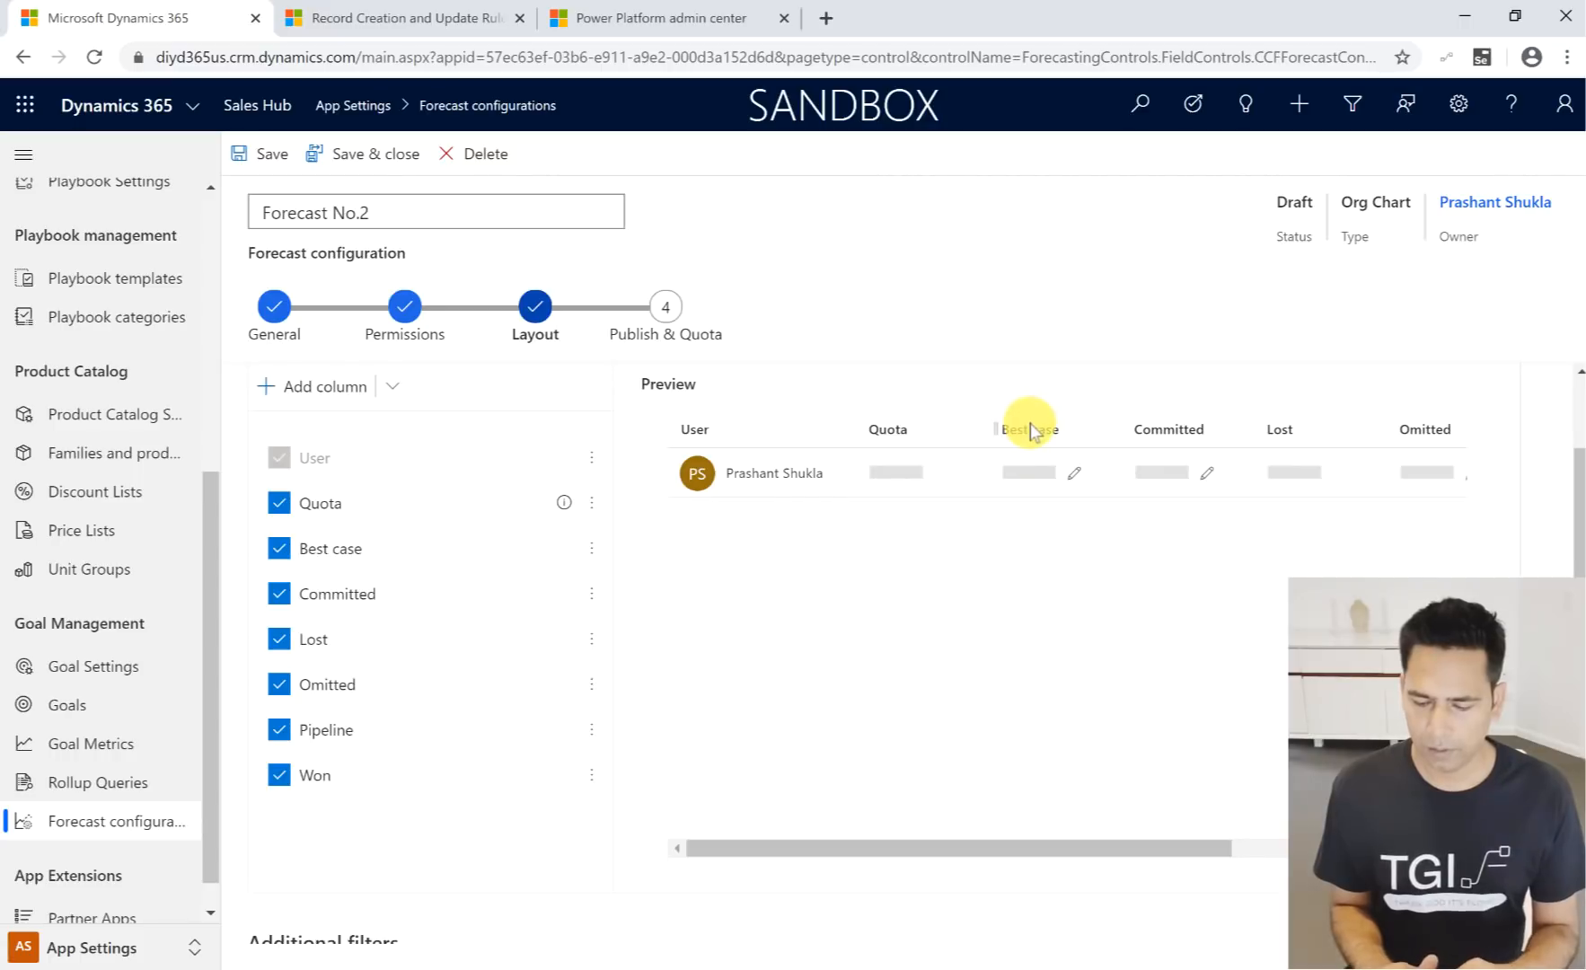
- Move the Best case column behind the Committed column in the layout preview
{"action": "mouse_move", "coordinate": [1046, 425]}
{"action": "left_mouse_down"}
{"action": "mouse_move", "coordinate": [1313, 432]}
{"action": "mouse_move", "coordinate": [1229, 433]}
{"action": "left_mouse_up"}
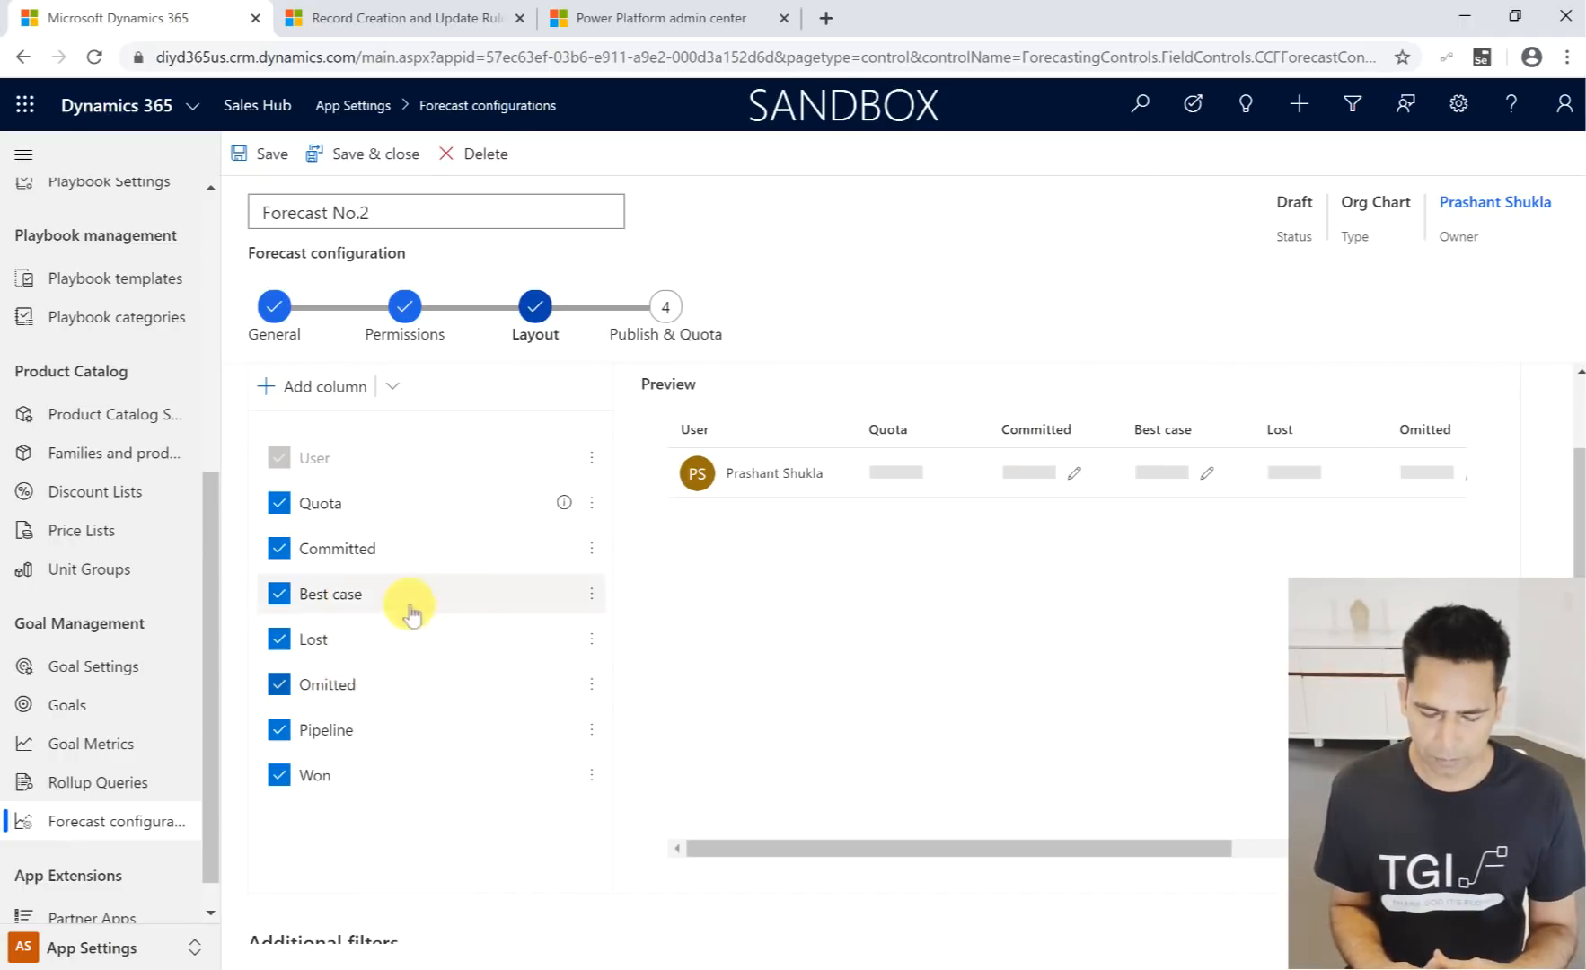
- Examine the Best case column's configuration, including its type, date field, selector and available amount fields, and leave it without changes
{"action": "left_click", "coordinate": [592, 596]}
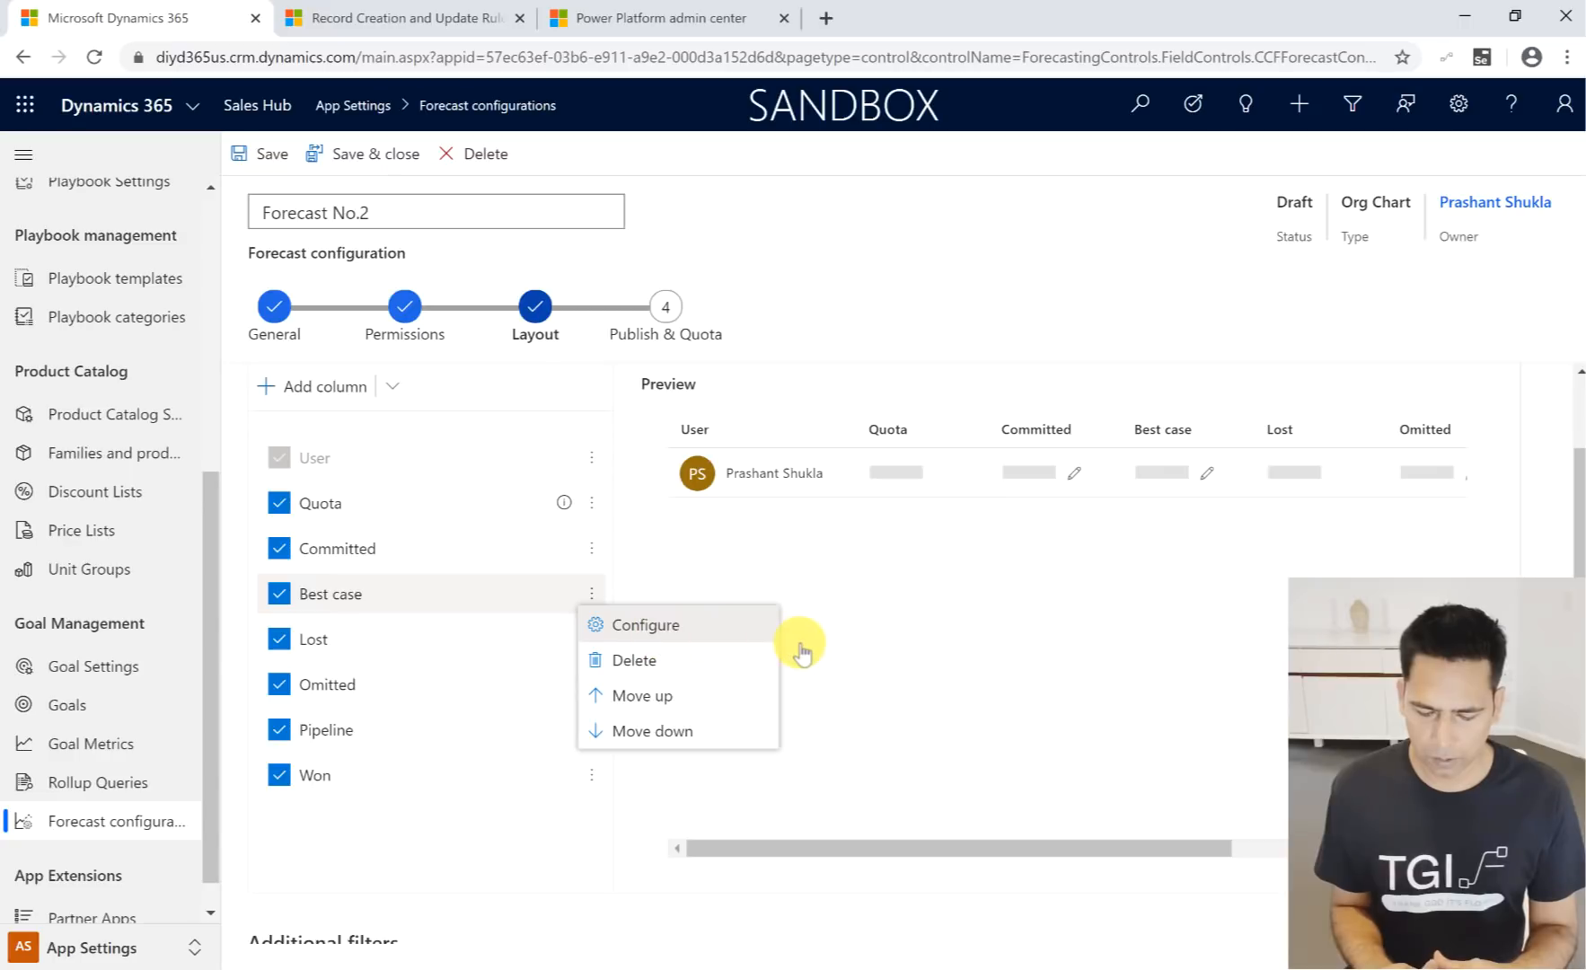
{"action": "left_click", "coordinate": [660, 617]}
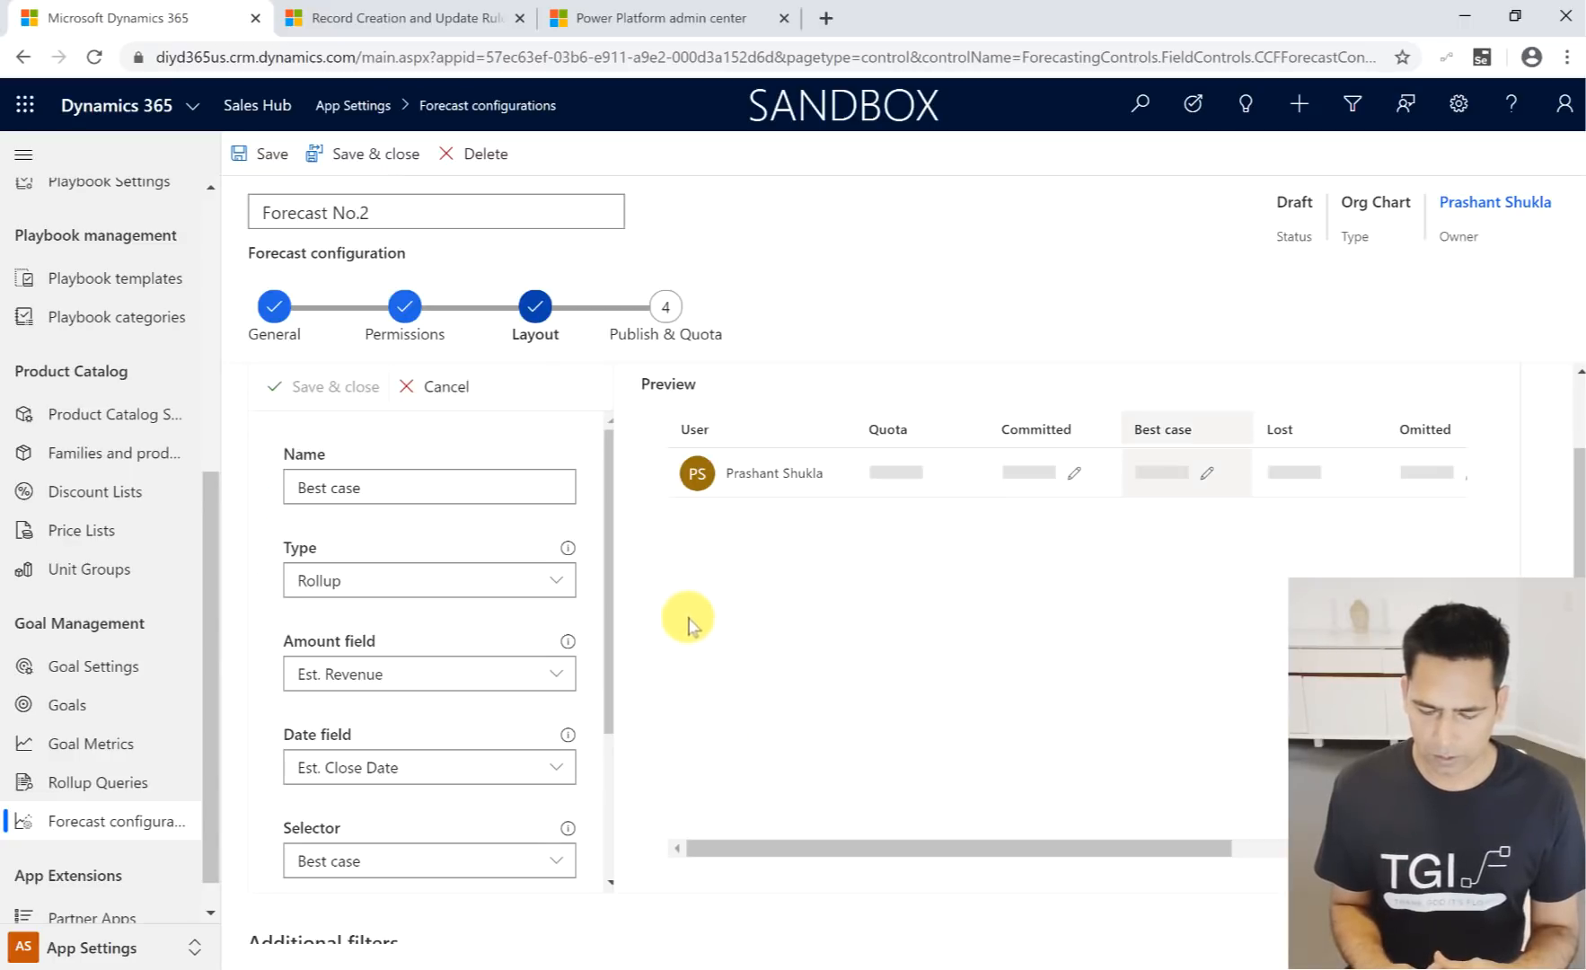
{"action": "scroll", "coordinate": [381, 526], "scroll_direction": "down", "scroll_amount": 2}
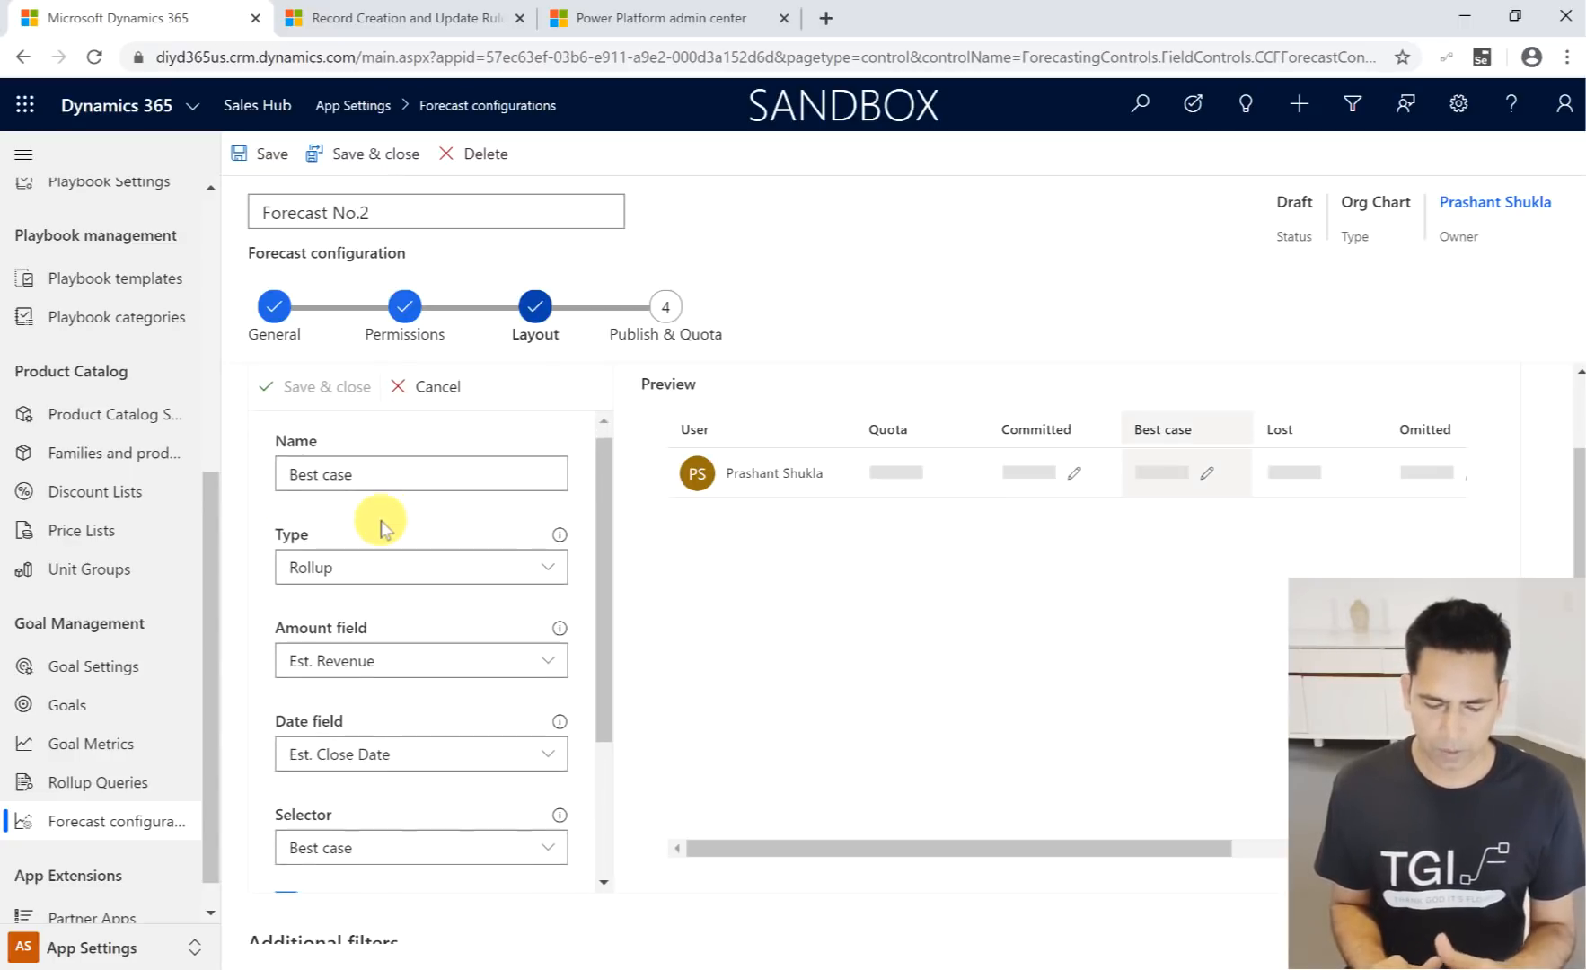
{"action": "scroll", "coordinate": [395, 585], "scroll_direction": "down", "scroll_amount": 2}
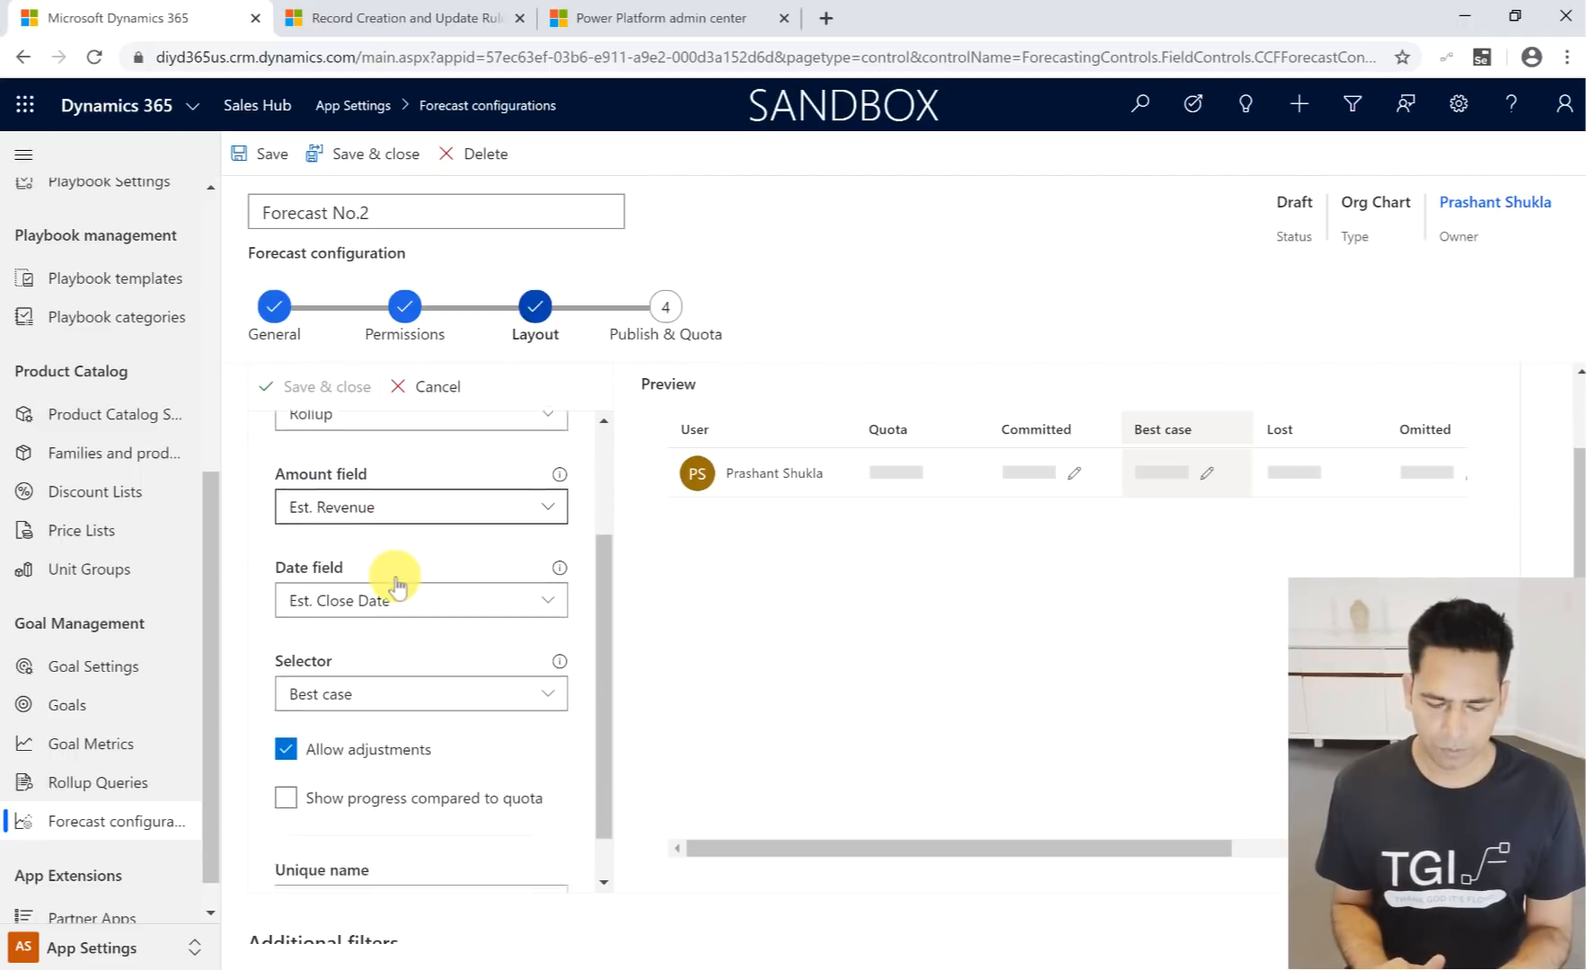
{"action": "scroll", "coordinate": [395, 586], "scroll_direction": "up", "scroll_amount": 4}
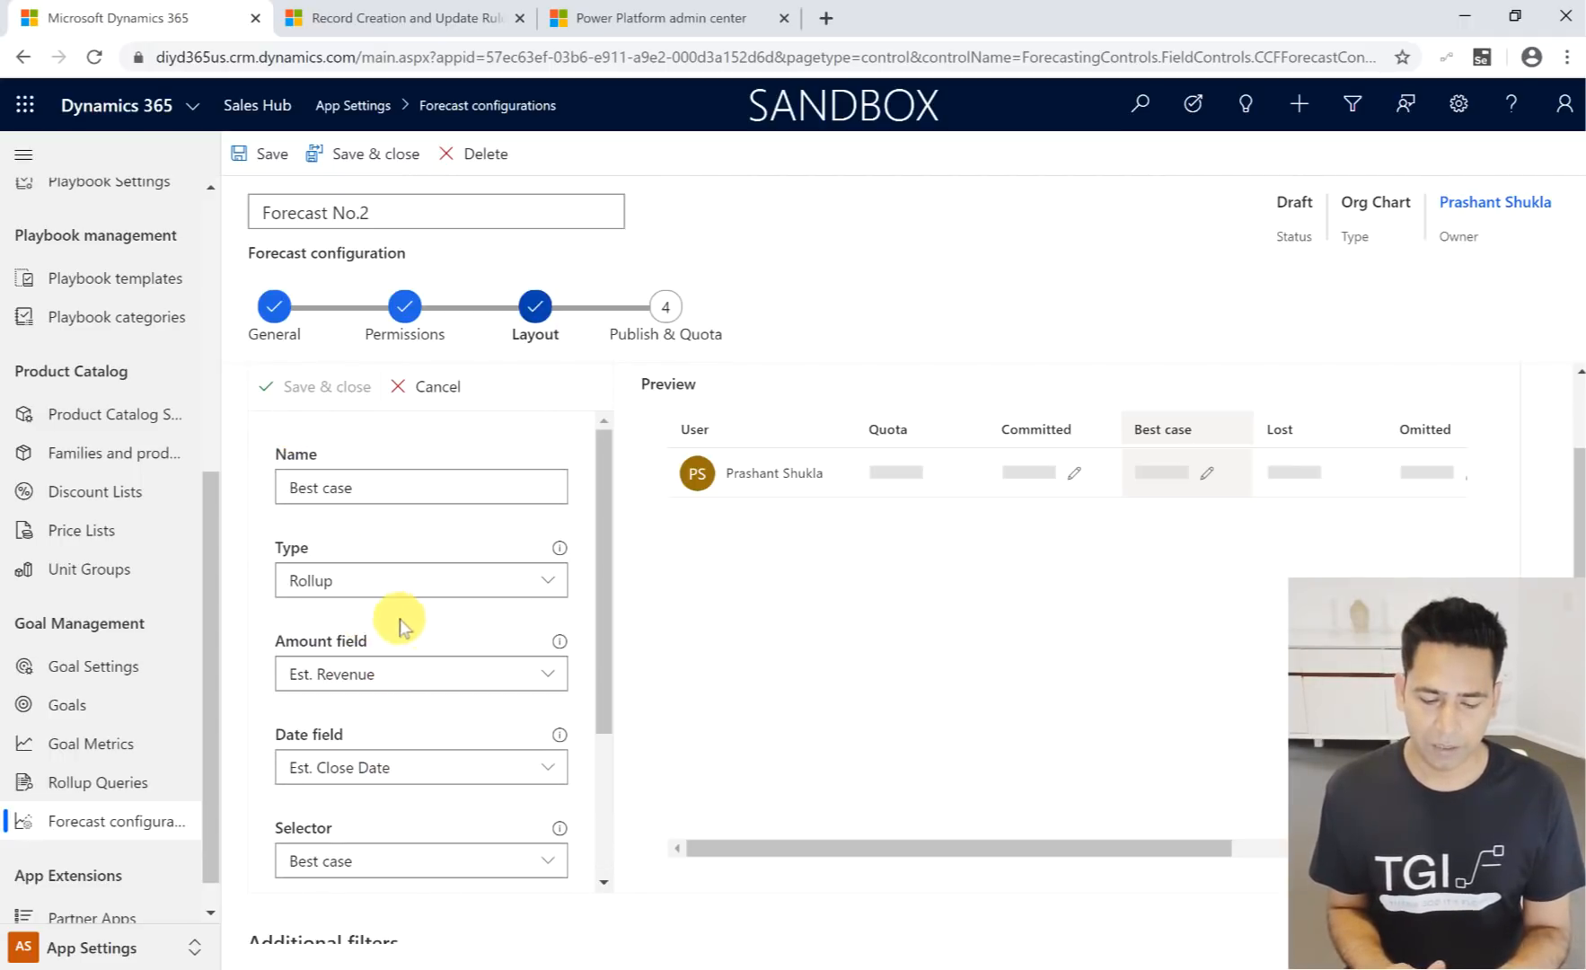
{"action": "scroll", "coordinate": [440, 638], "scroll_direction": "down", "scroll_amount": 3}
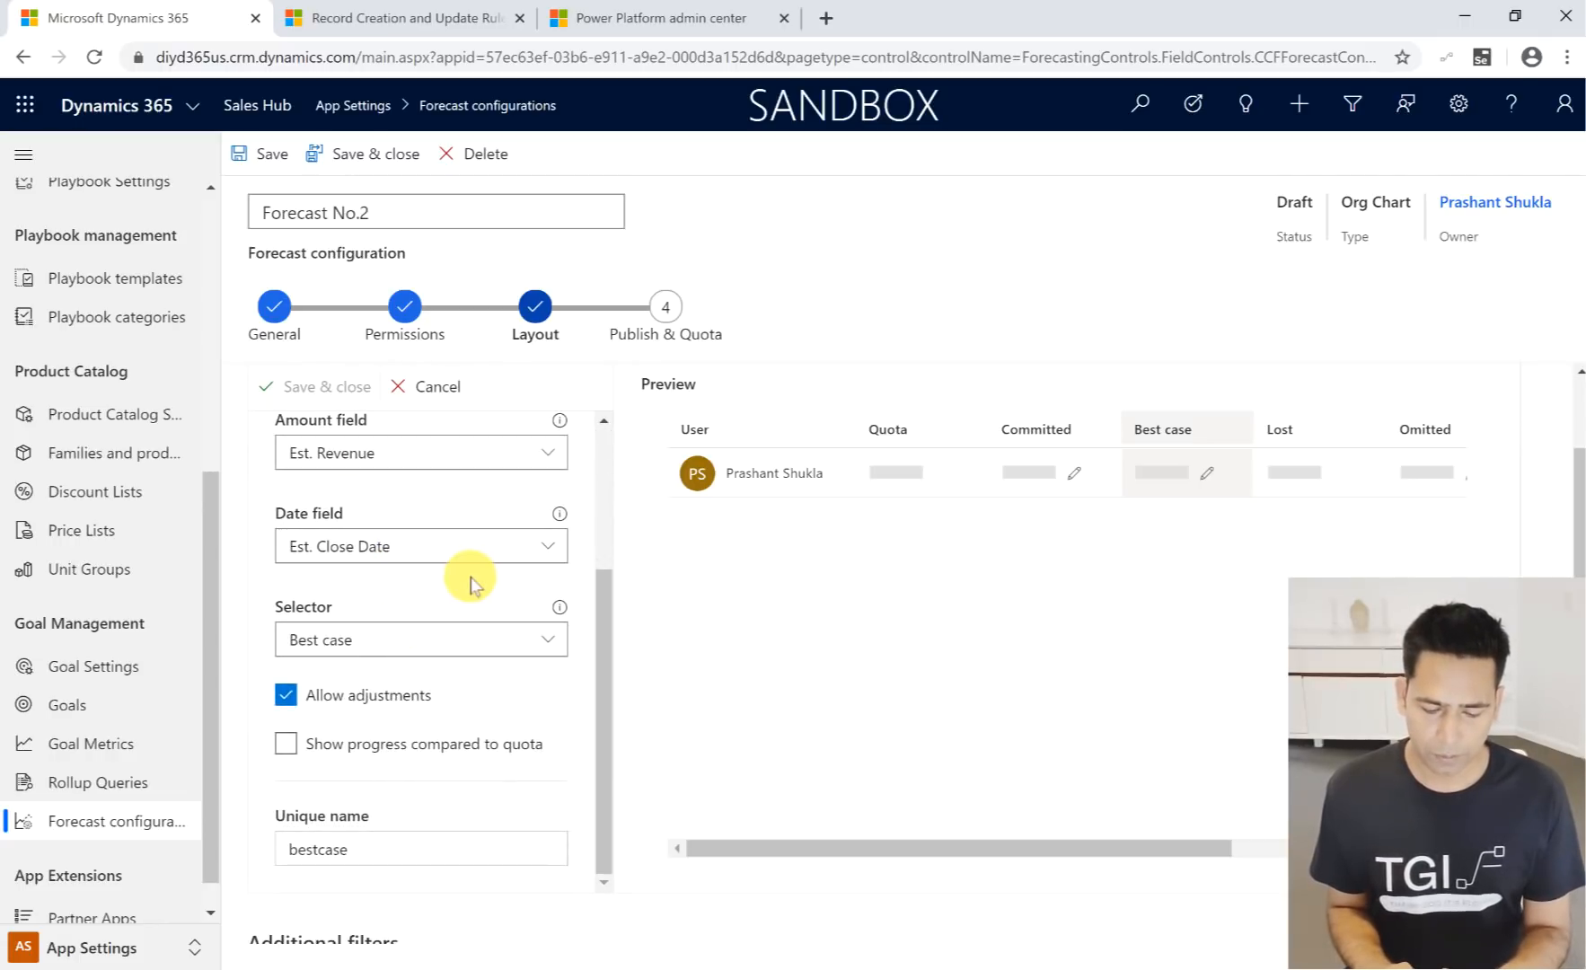
{"action": "left_click", "coordinate": [552, 454]}
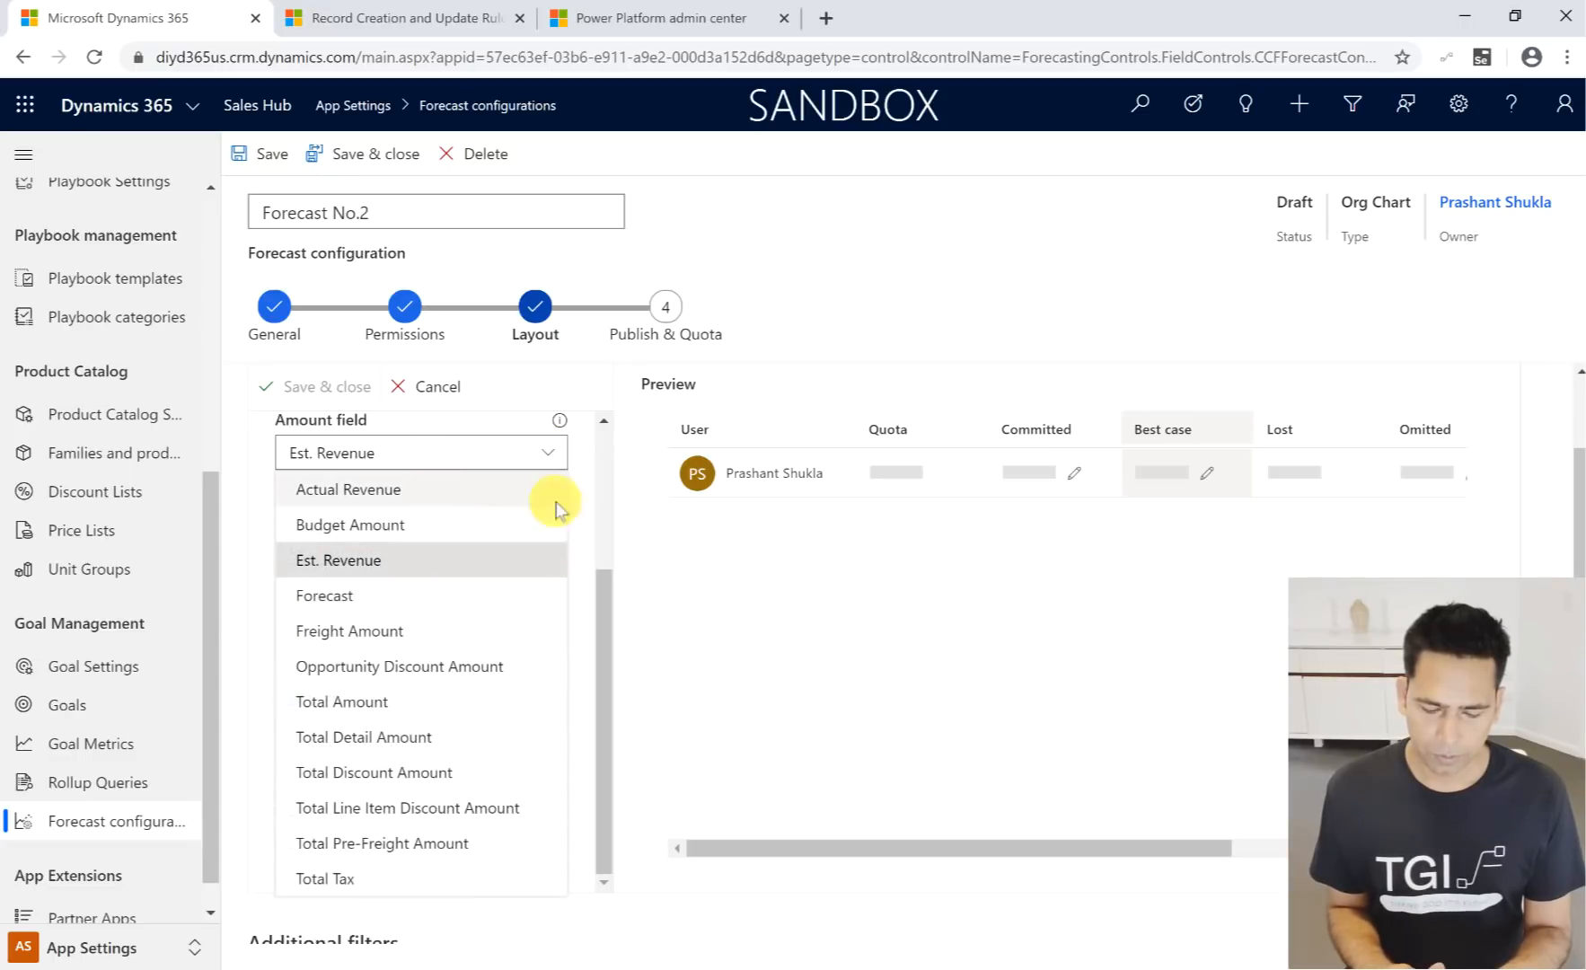
{"action": "left_click", "coordinate": [589, 530]}
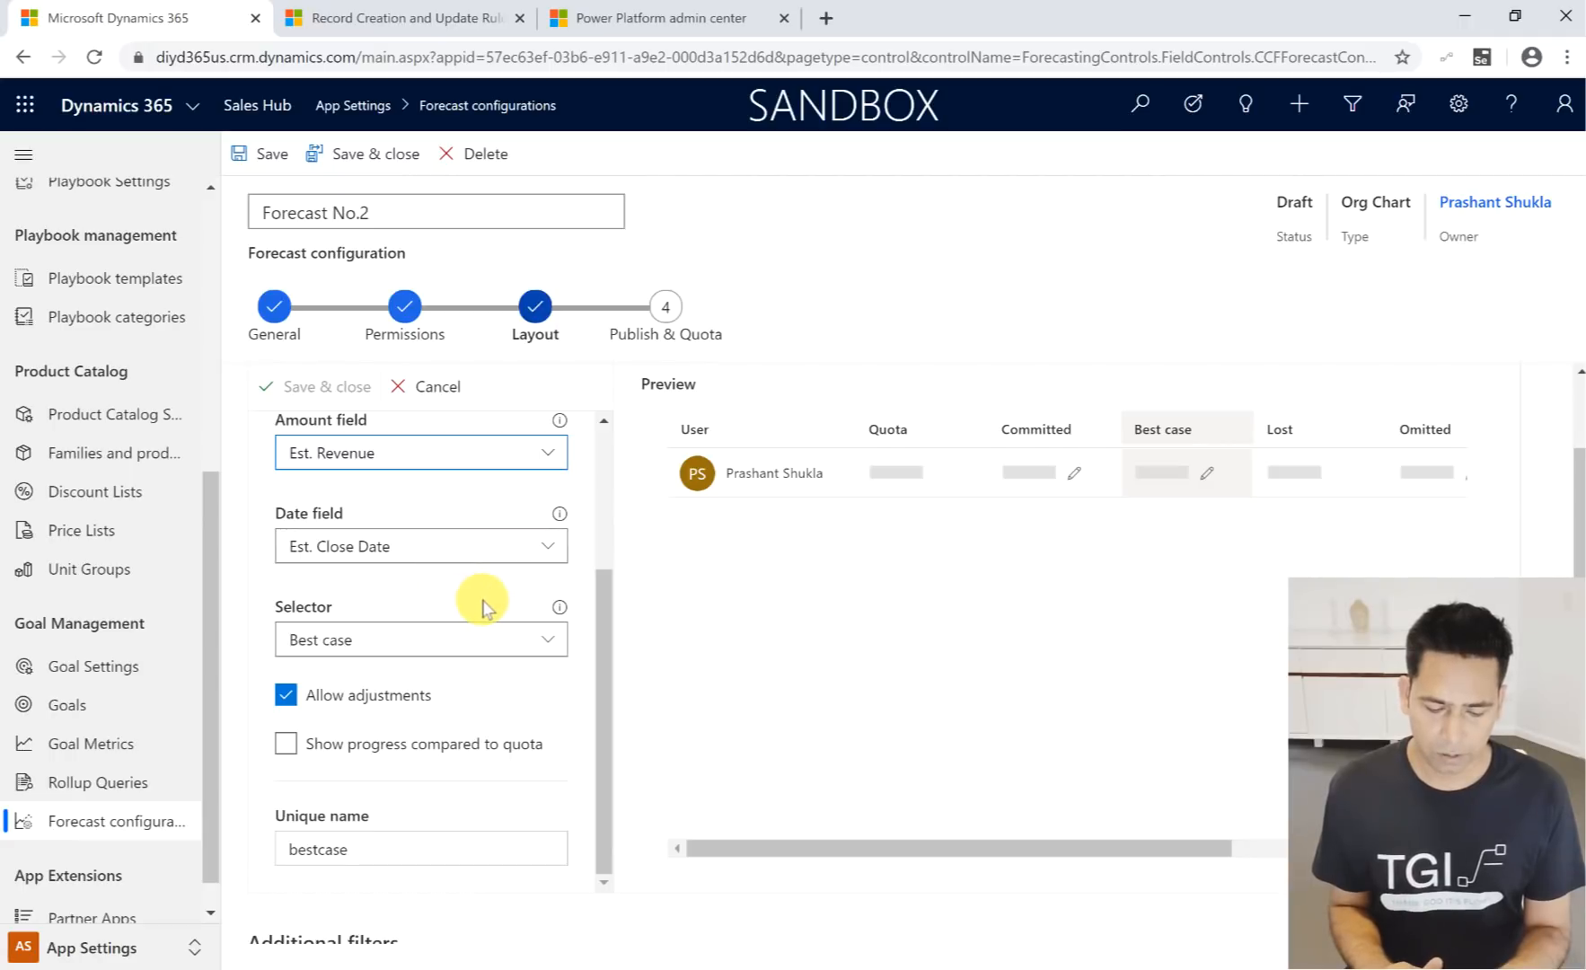
{"action": "scroll", "coordinate": [477, 607], "scroll_direction": "up", "scroll_amount": 3}
{"action": "left_click", "coordinate": [426, 392]}
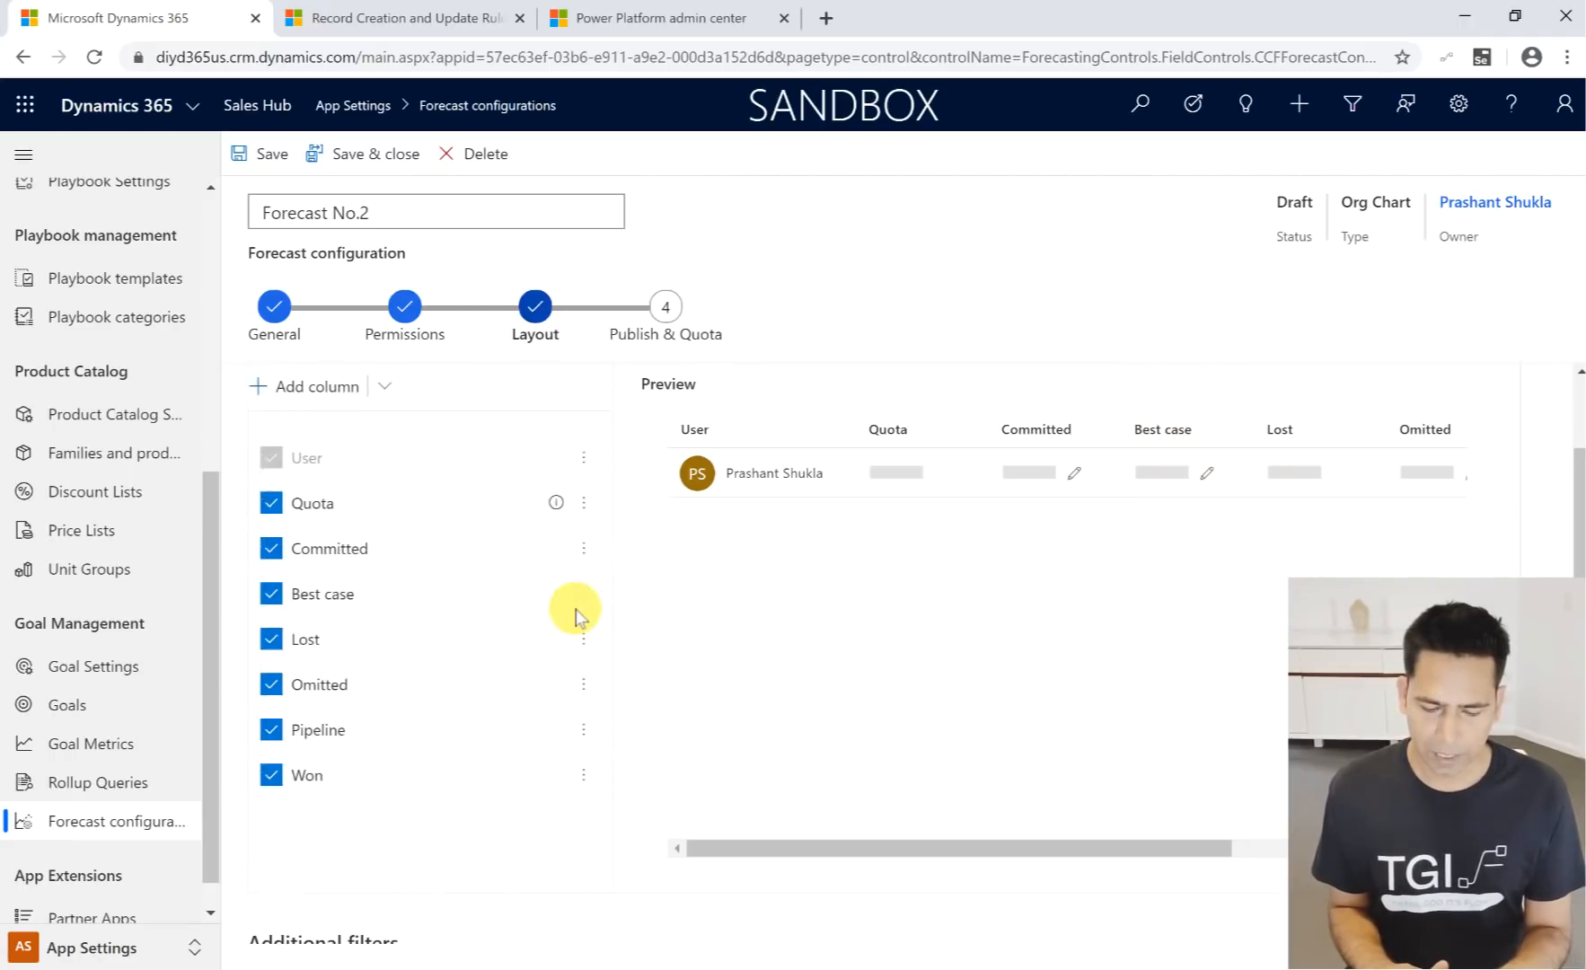
- Start adding filters to the forecast under Additional filters
{"action": "scroll", "coordinate": [757, 694], "scroll_direction": "down", "scroll_amount": 2}
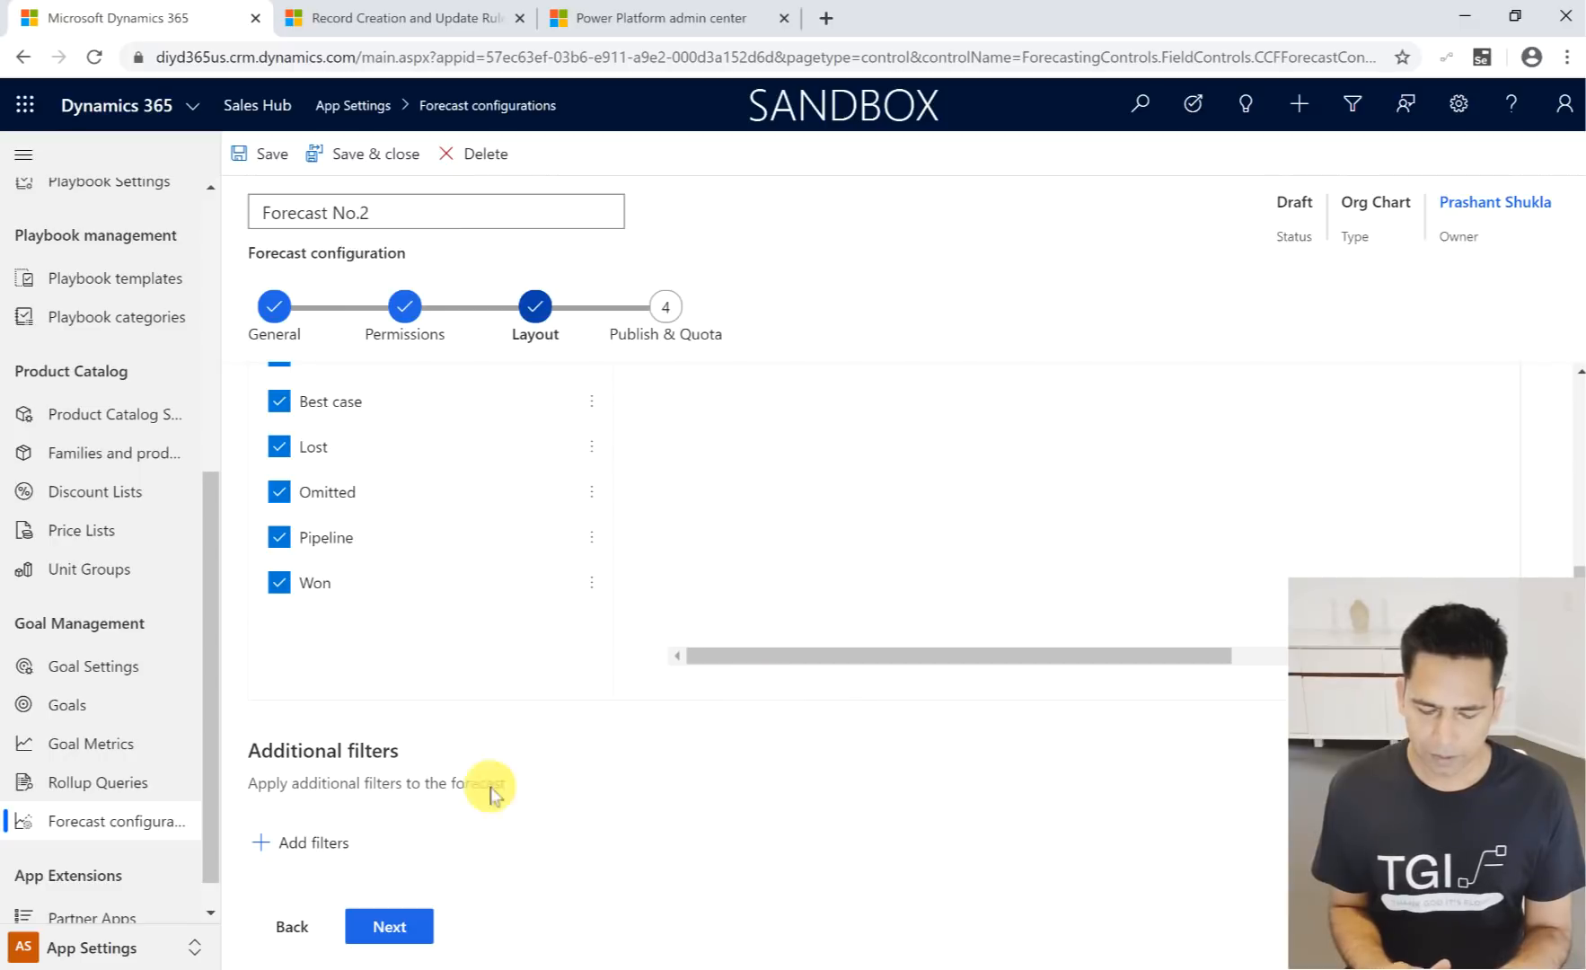
{"action": "left_click", "coordinate": [312, 841]}
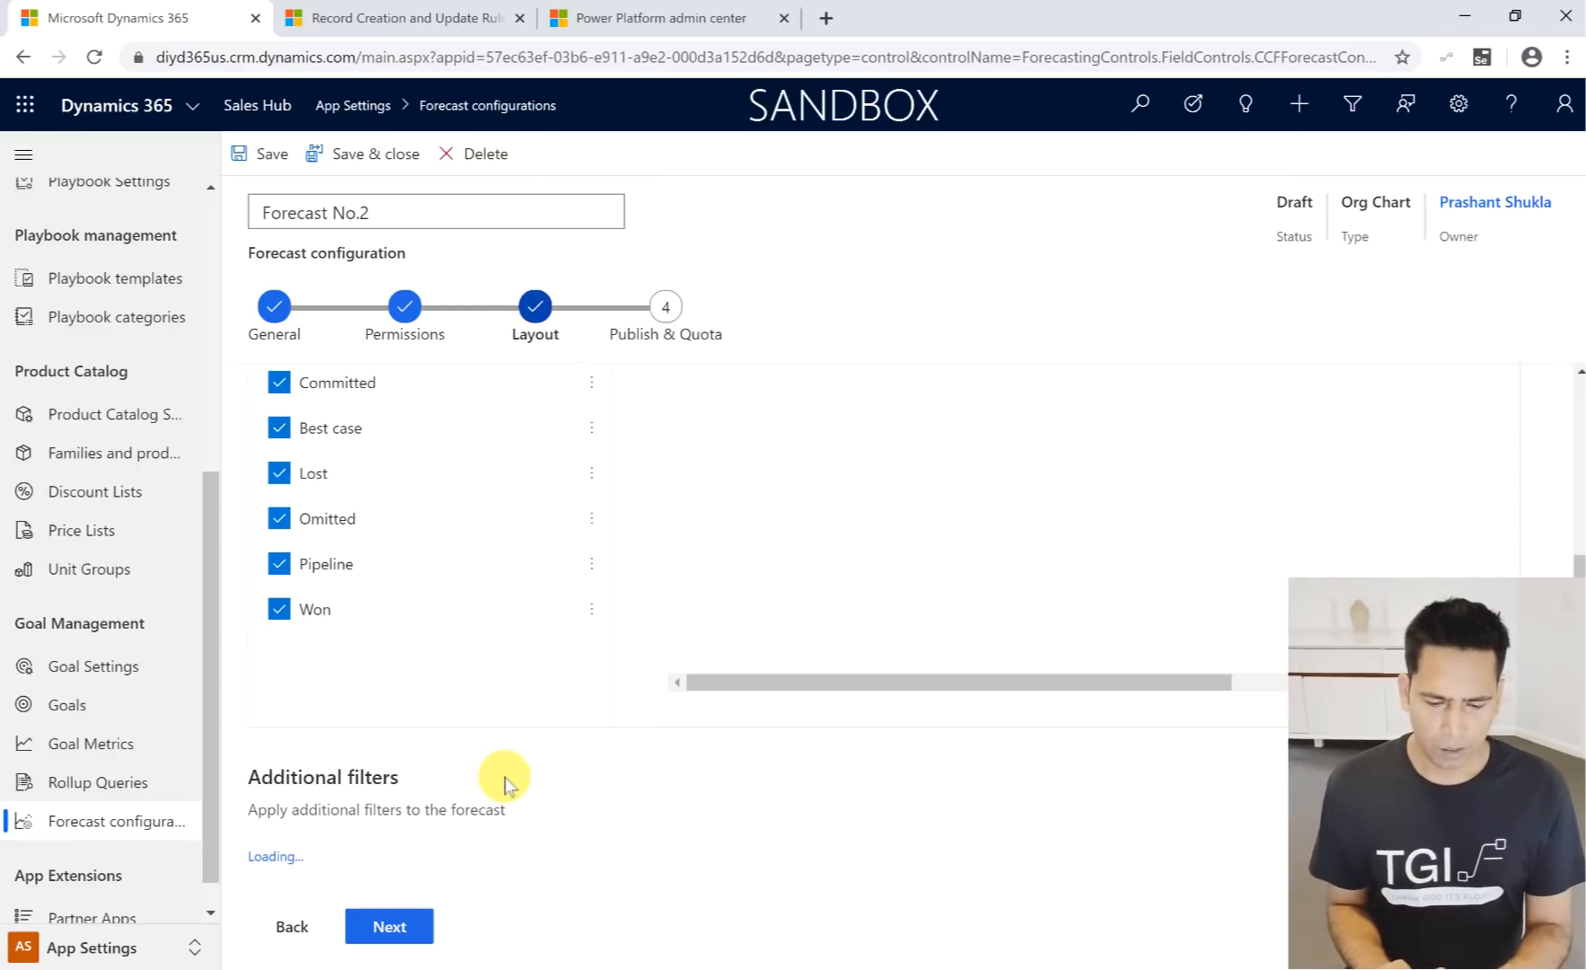
{"action": "scroll", "coordinate": [36, 386], "scroll_direction": "down", "scroll_amount": 1}
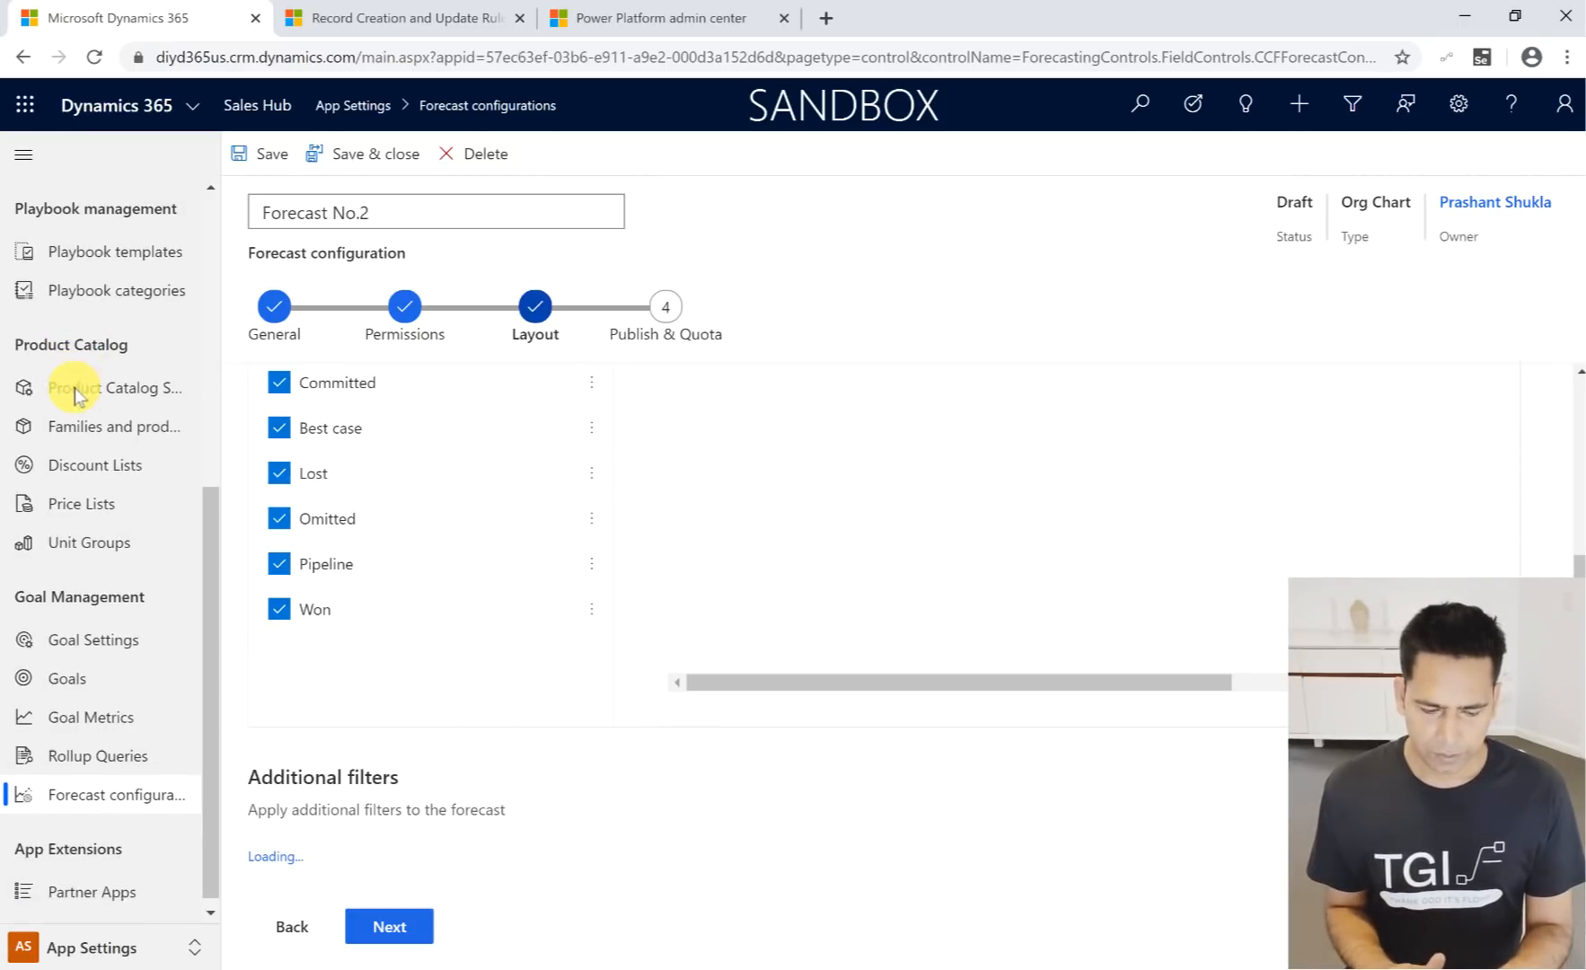
- Switch to PowerPoint to view the forecasting features on the release wave slide, and return to the forecast configuration
{"action": "mouse_move", "coordinate": [20, 331]}
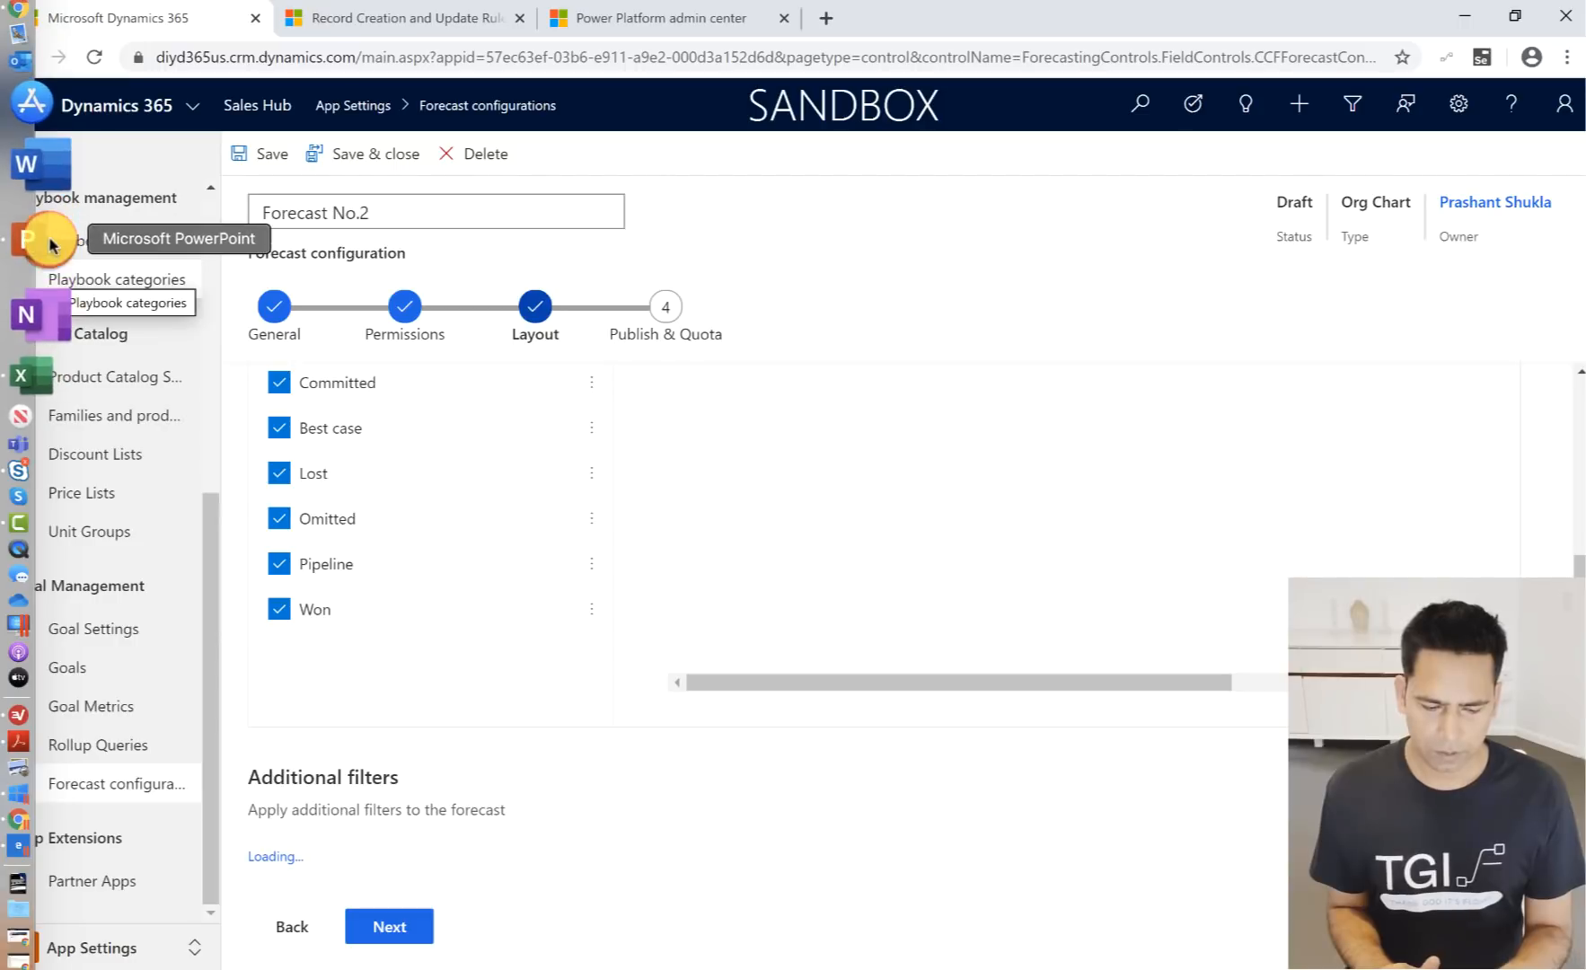
{"action": "left_click", "coordinate": [36, 240]}
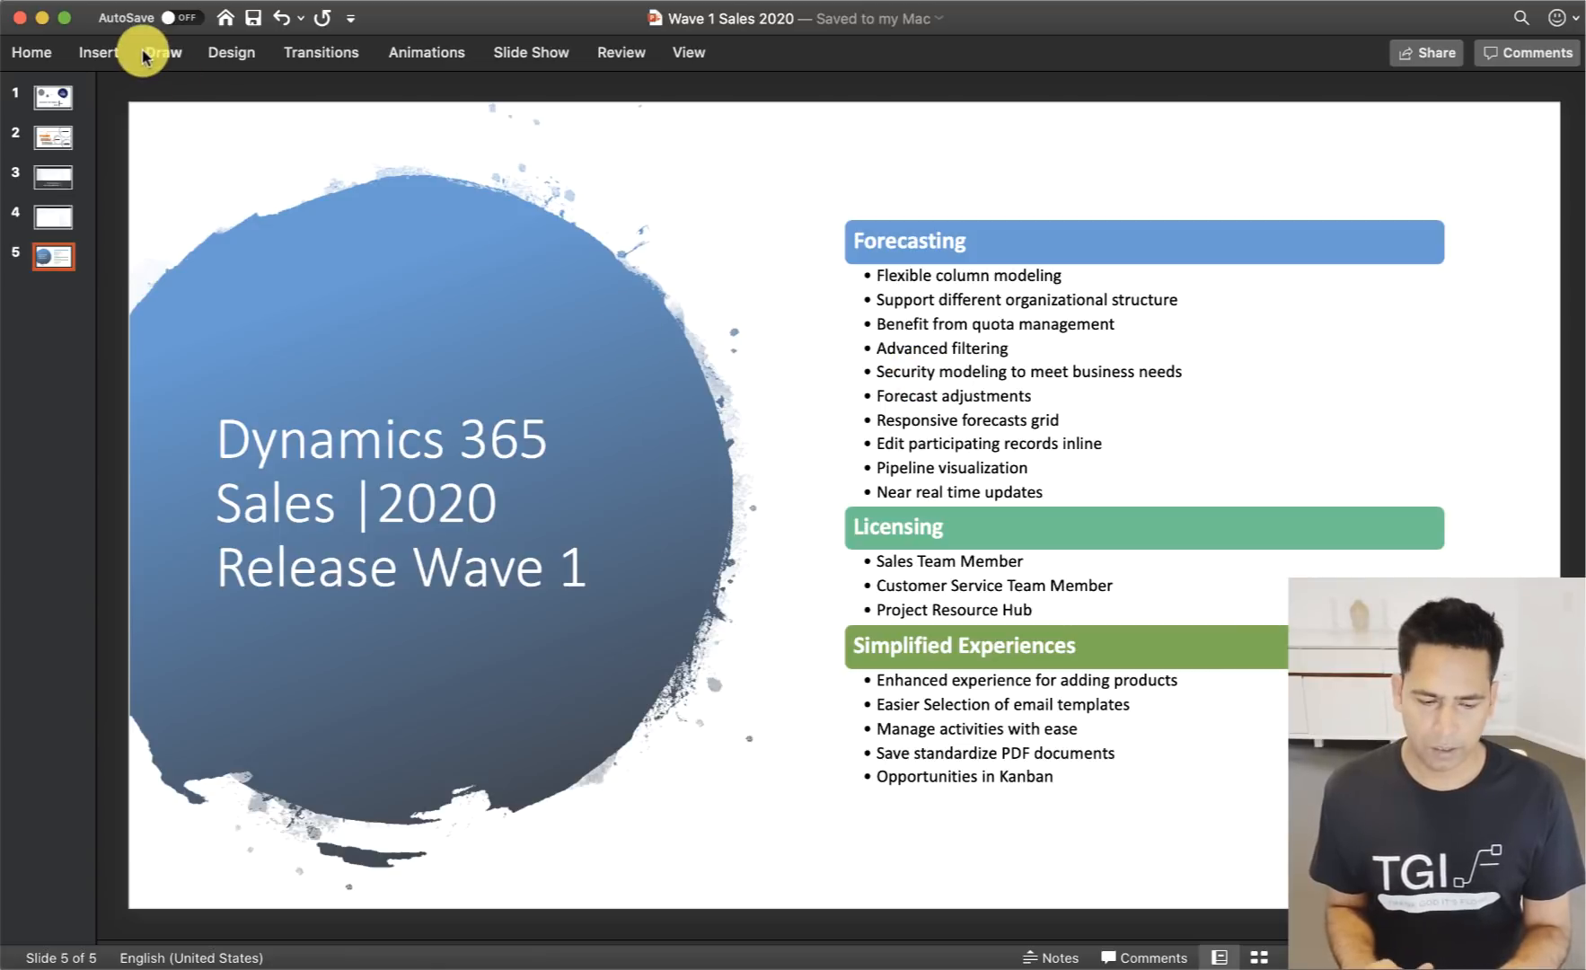
{"action": "left_click", "coordinate": [42, 21]}
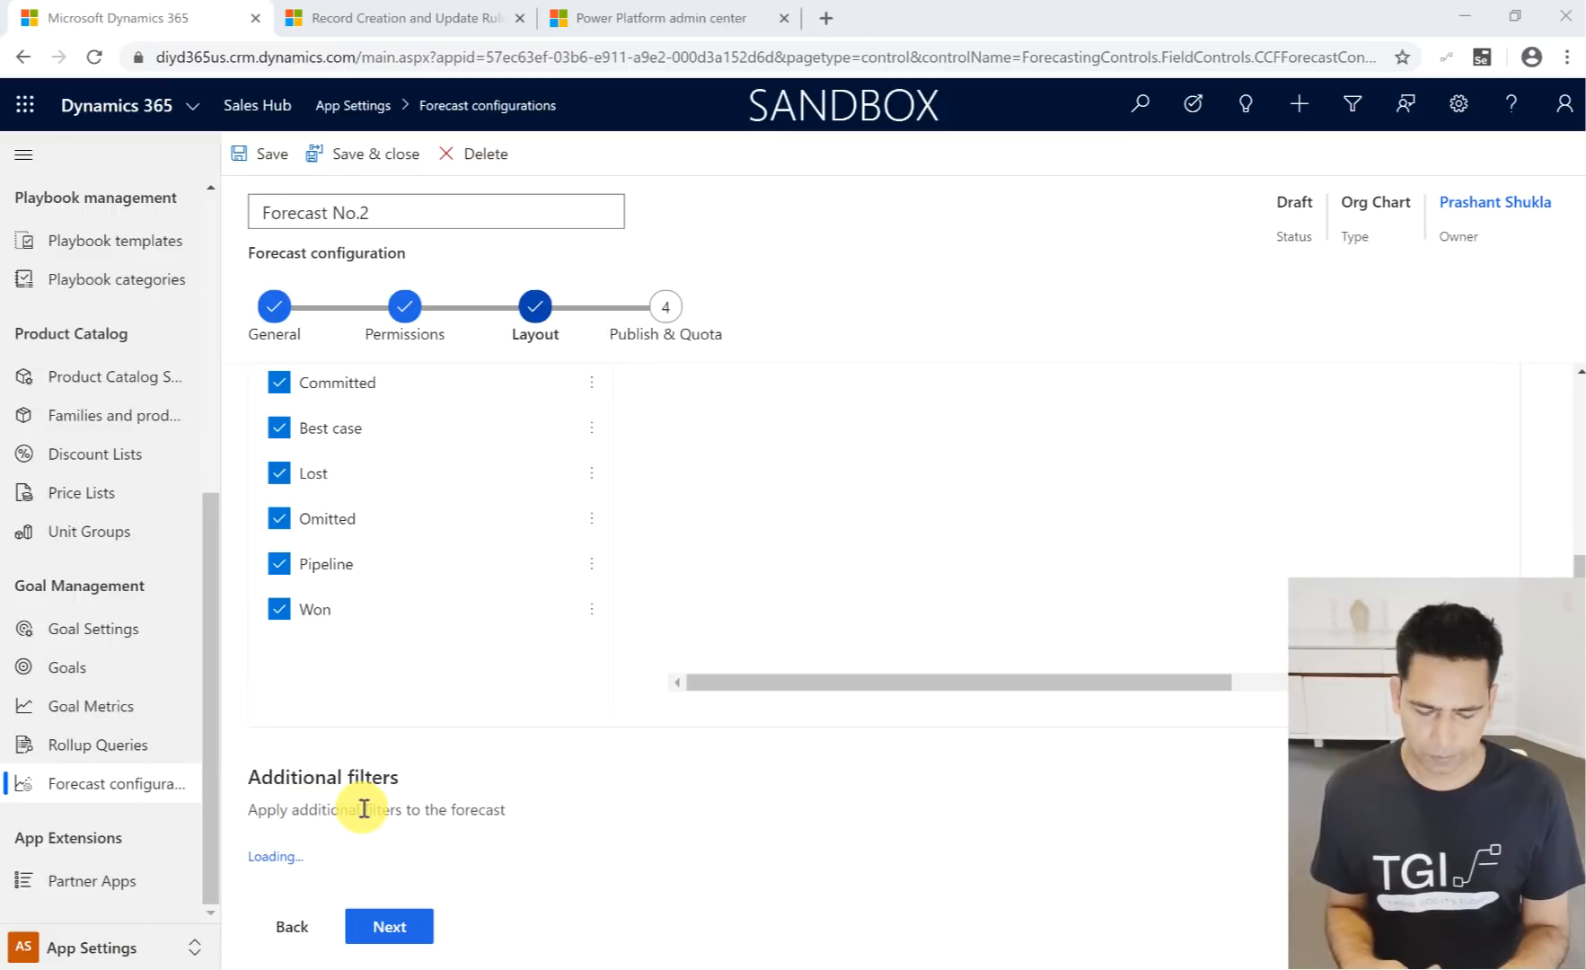
- Advance to Publish & Quota, return to the Layout stage to reload it, and start adding filters under Additional filters
{"action": "left_click", "coordinate": [402, 942]}
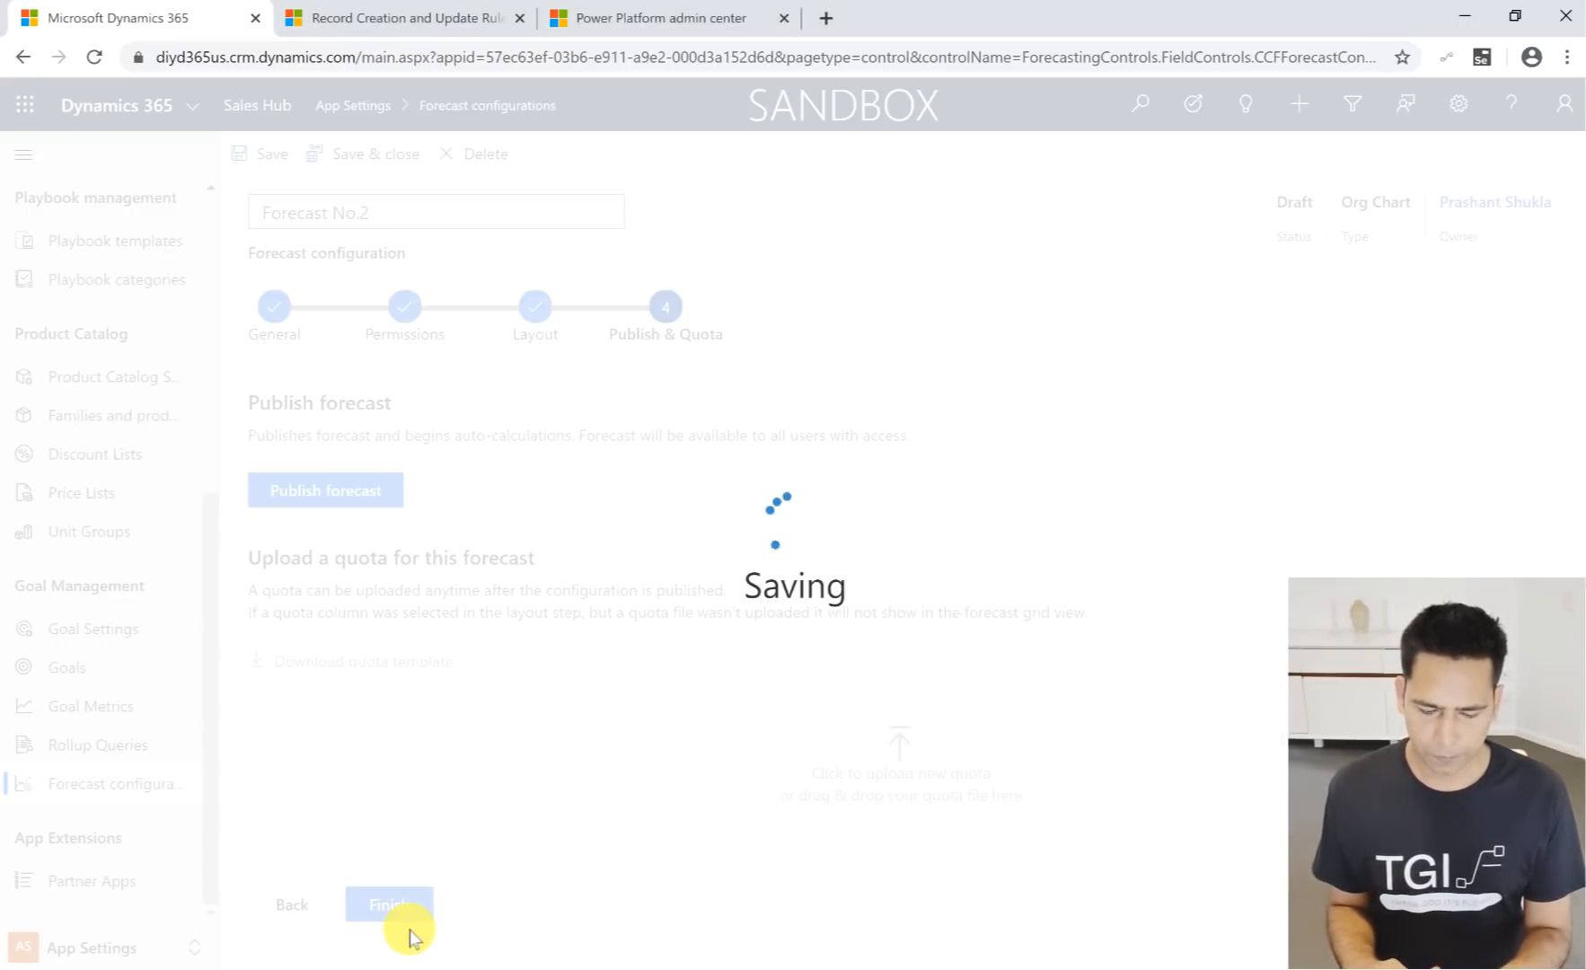
{"action": "left_click", "coordinate": [286, 906]}
{"action": "scroll", "coordinate": [602, 860], "scroll_direction": "down", "scroll_amount": 3}
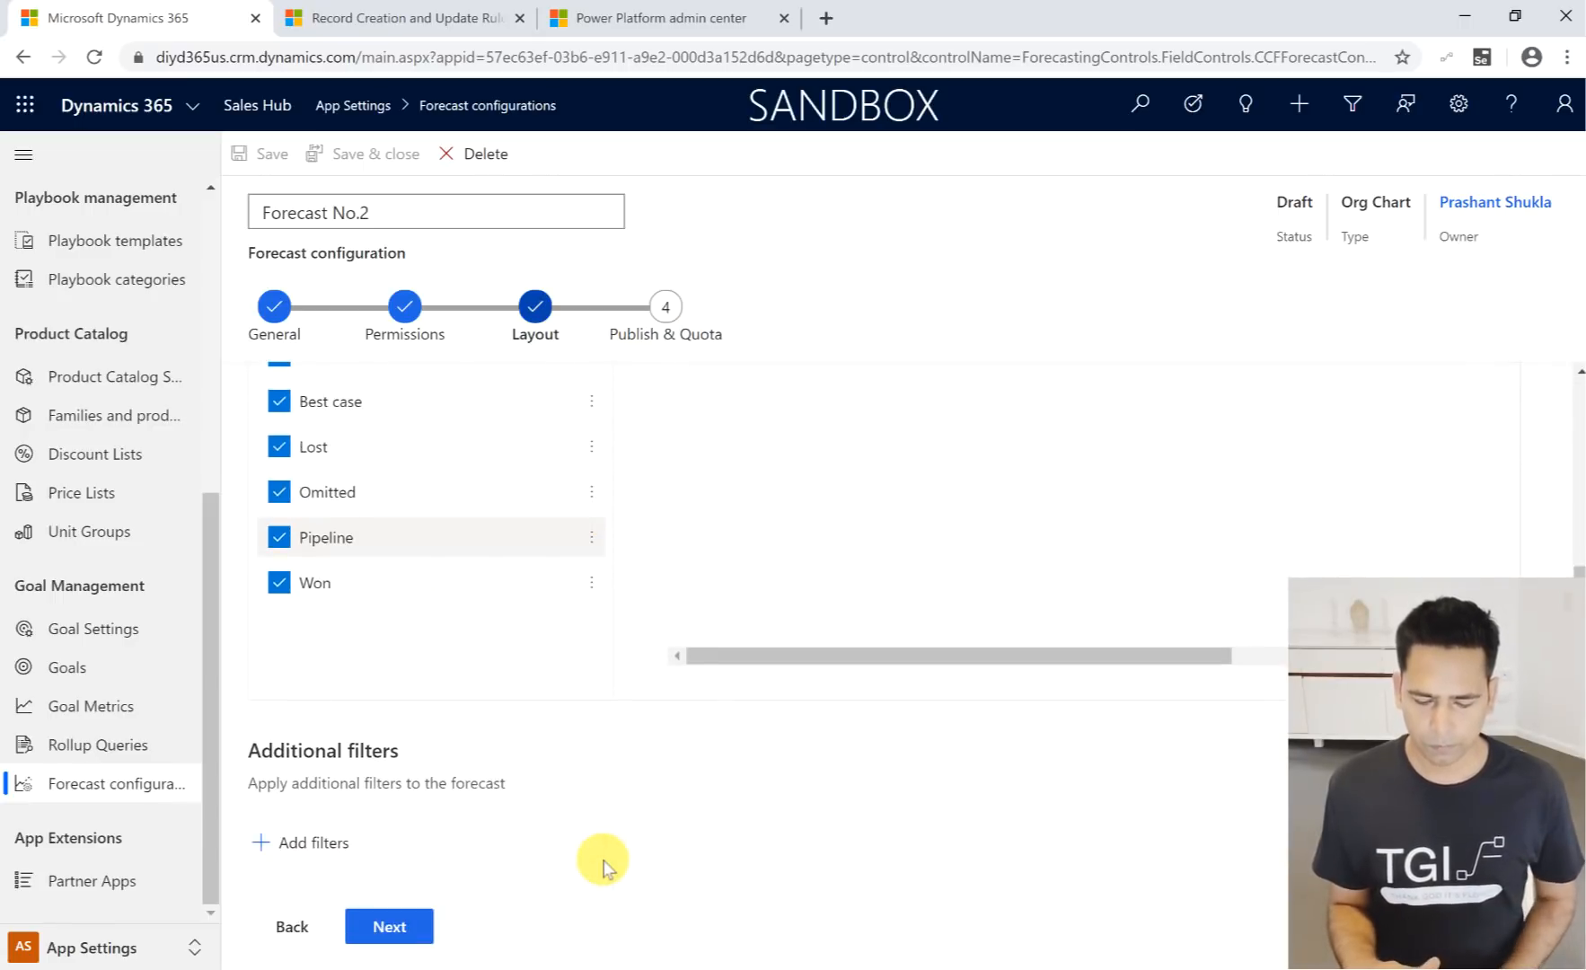
{"action": "left_click", "coordinate": [282, 845]}
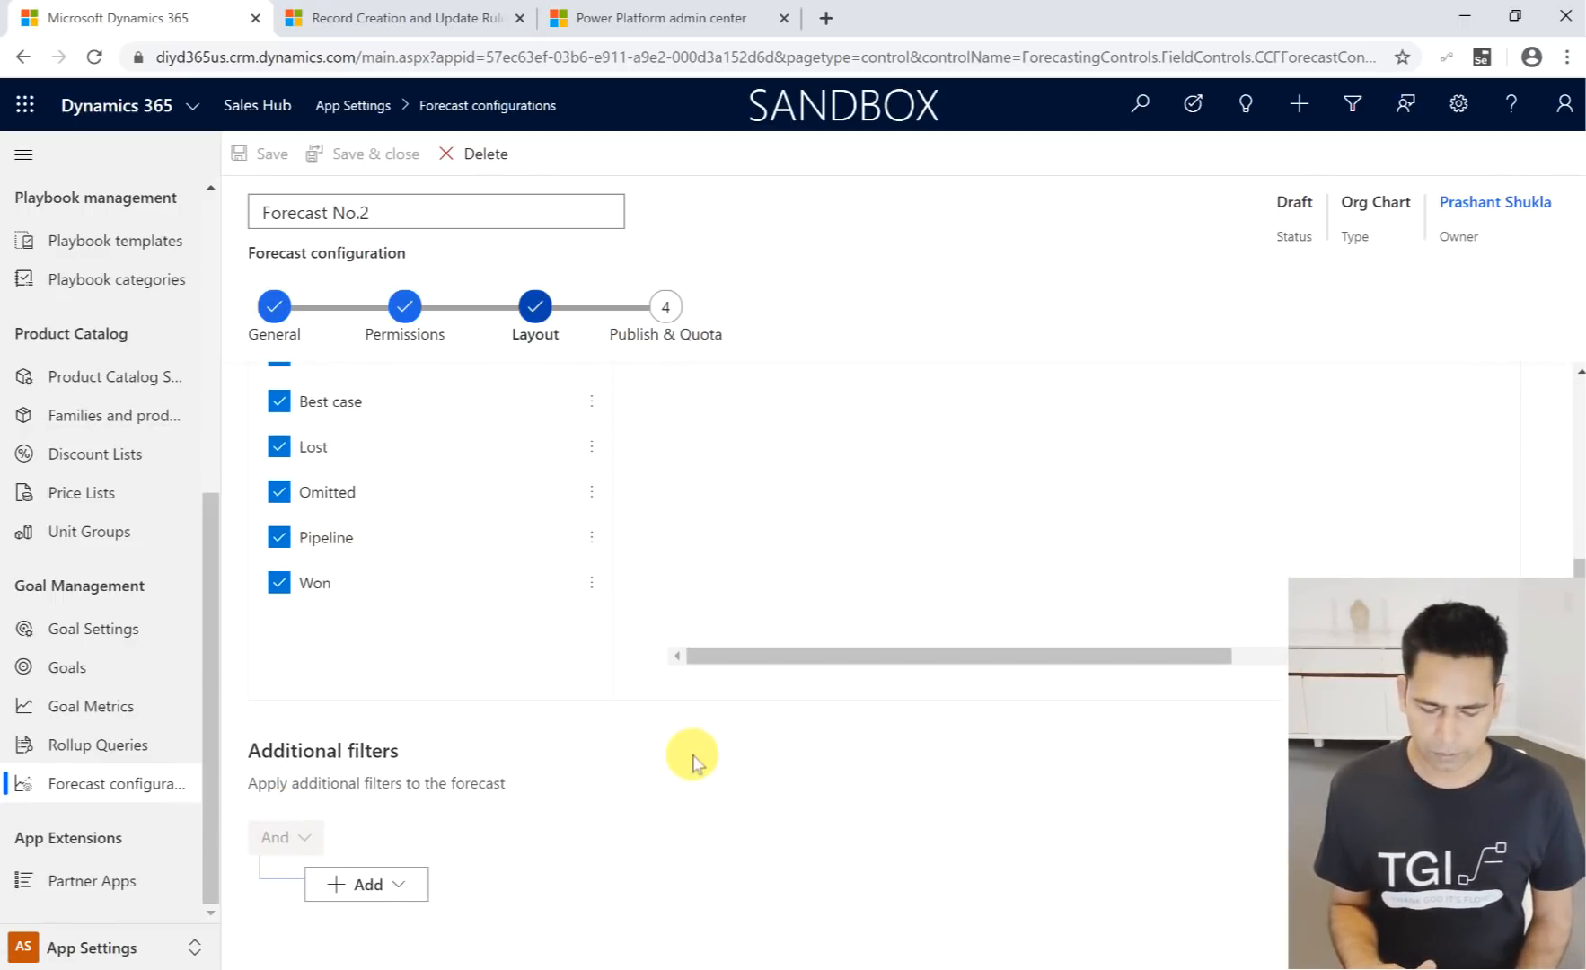
- Add a filter row on Budget Amount with the Equals operator, leaving its value empty
{"action": "scroll", "coordinate": [440, 799], "scroll_direction": "down", "scroll_amount": 1}
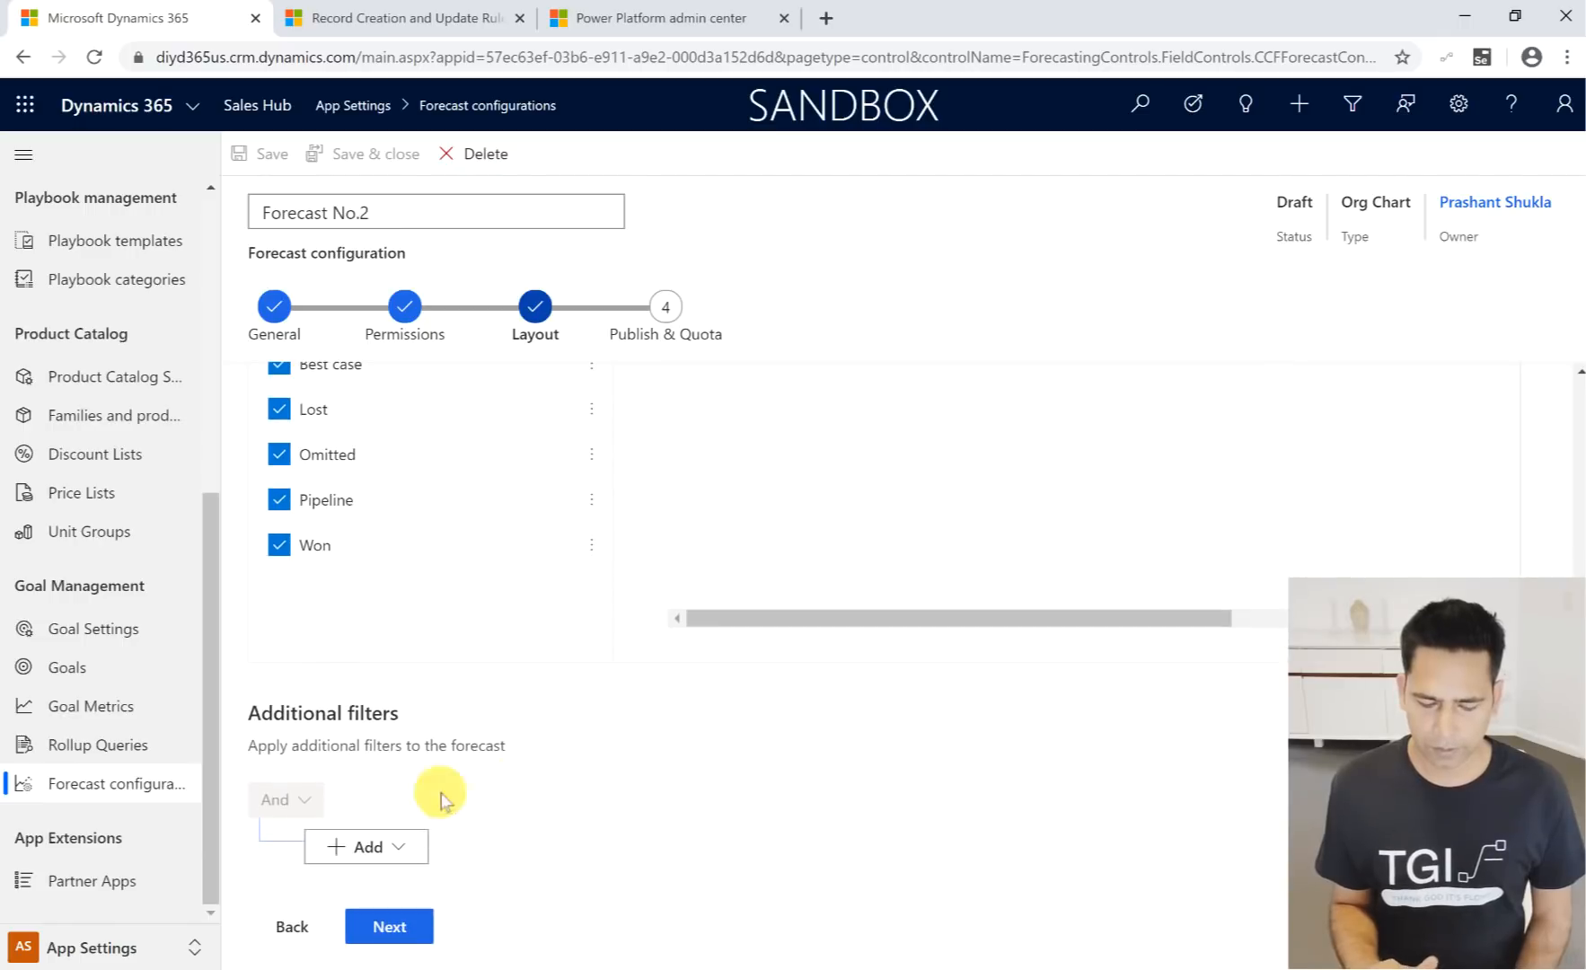
{"action": "left_click", "coordinate": [385, 848]}
{"action": "left_click", "coordinate": [364, 739]}
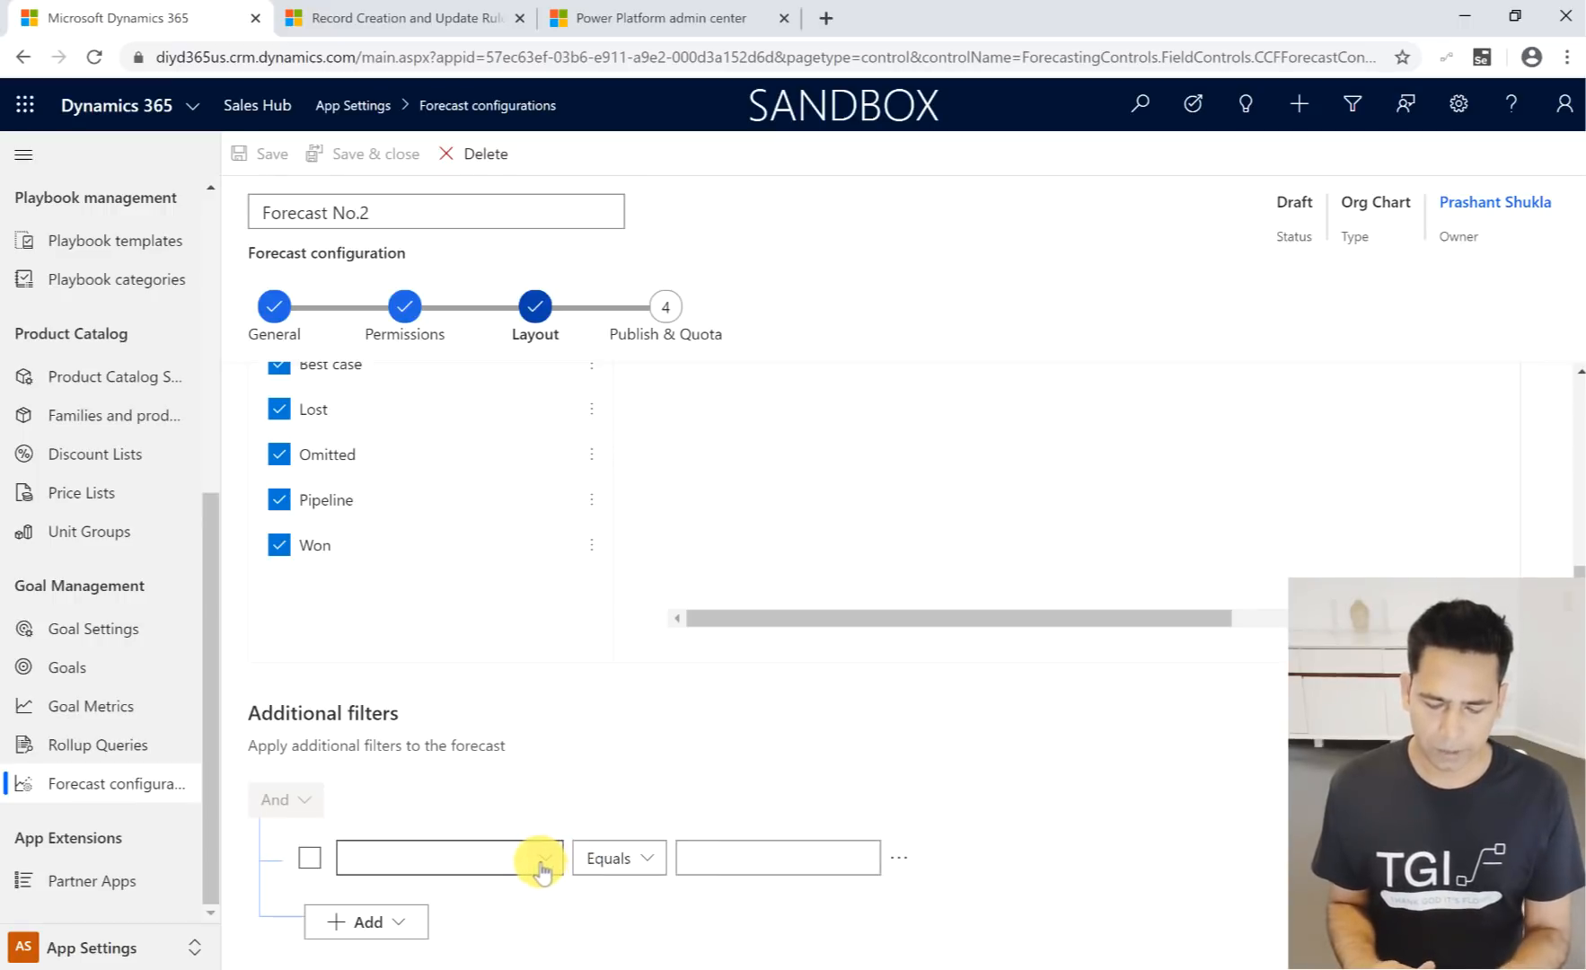
{"action": "left_click", "coordinate": [543, 861]}
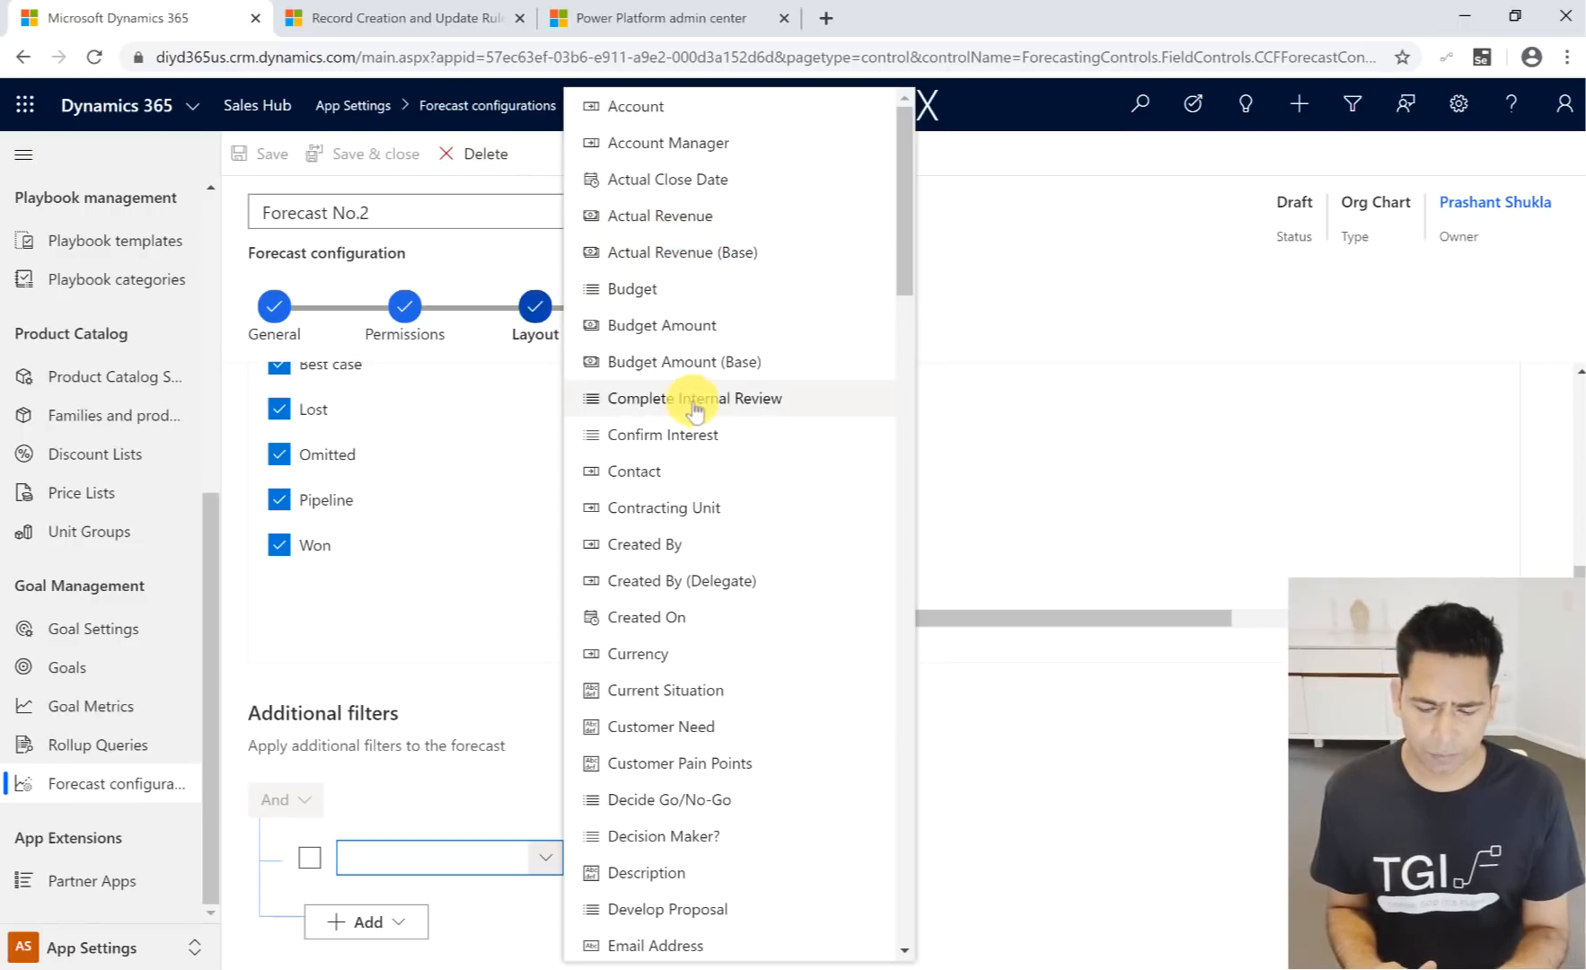
{"action": "left_click", "coordinate": [706, 334]}
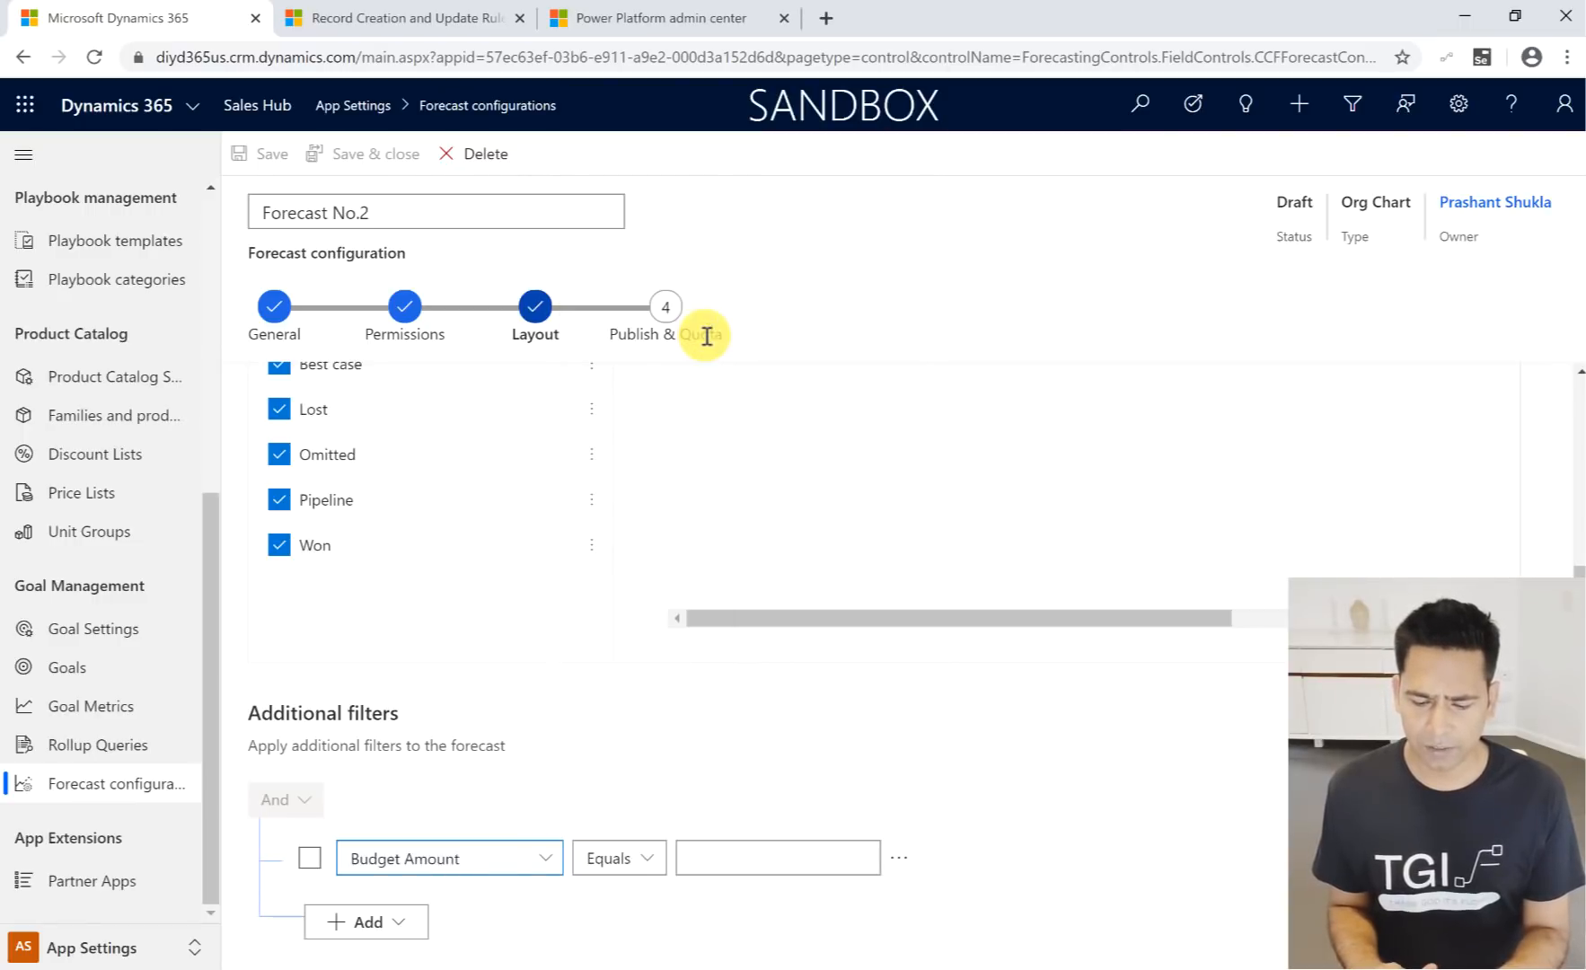
{"action": "left_click", "coordinate": [654, 860]}
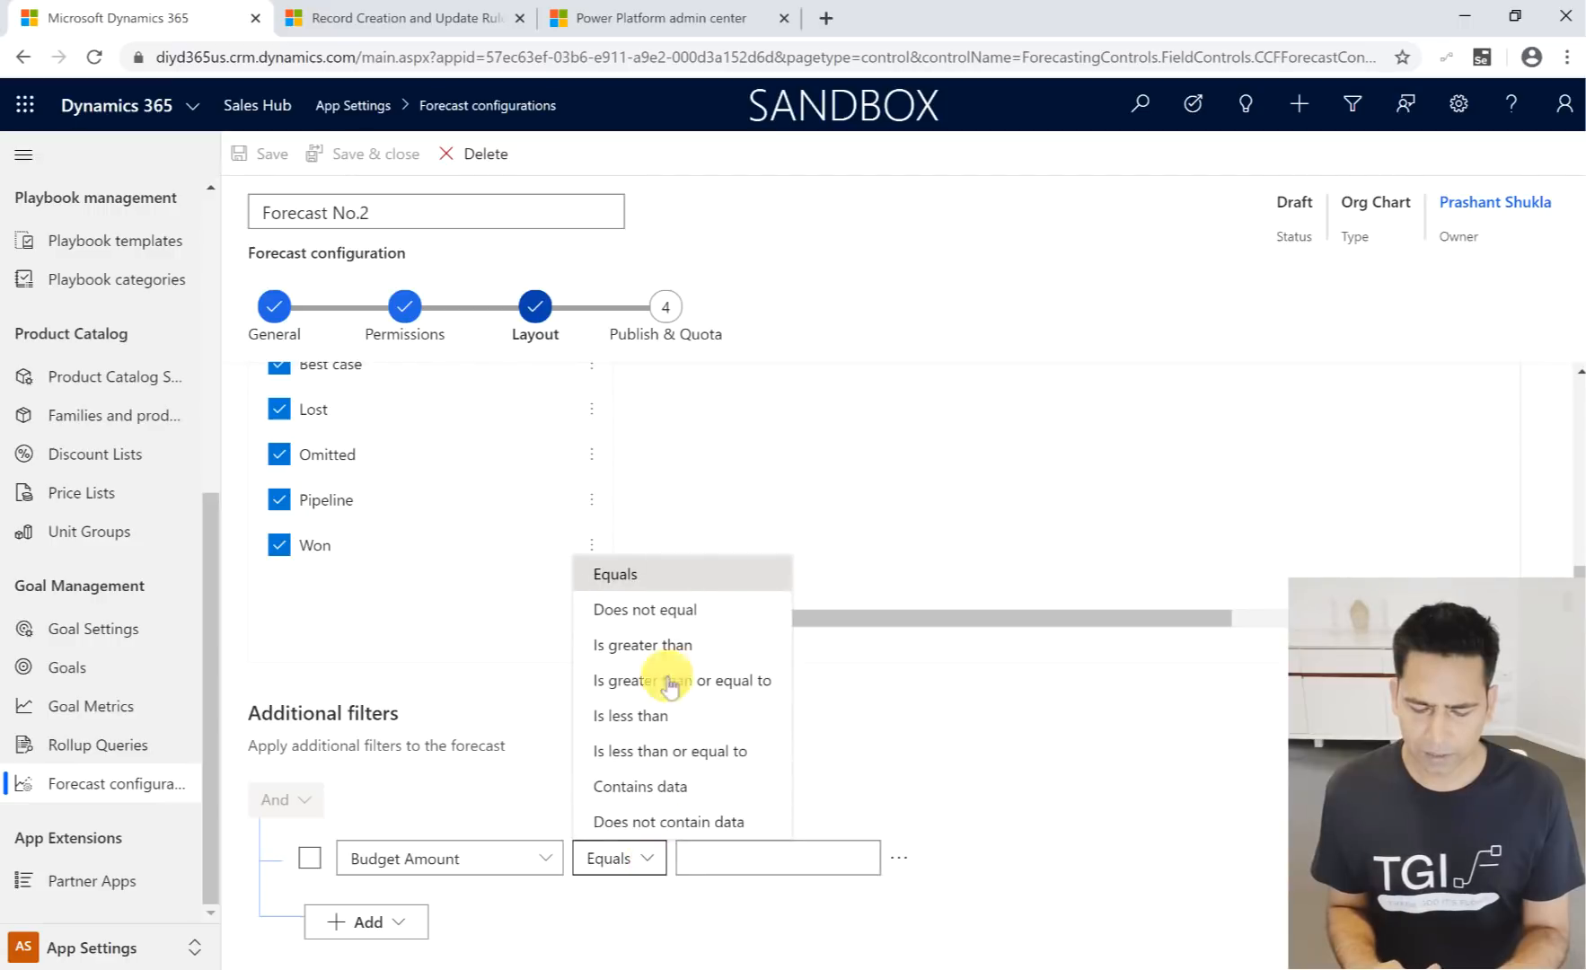
{"action": "left_click", "coordinate": [906, 775]}
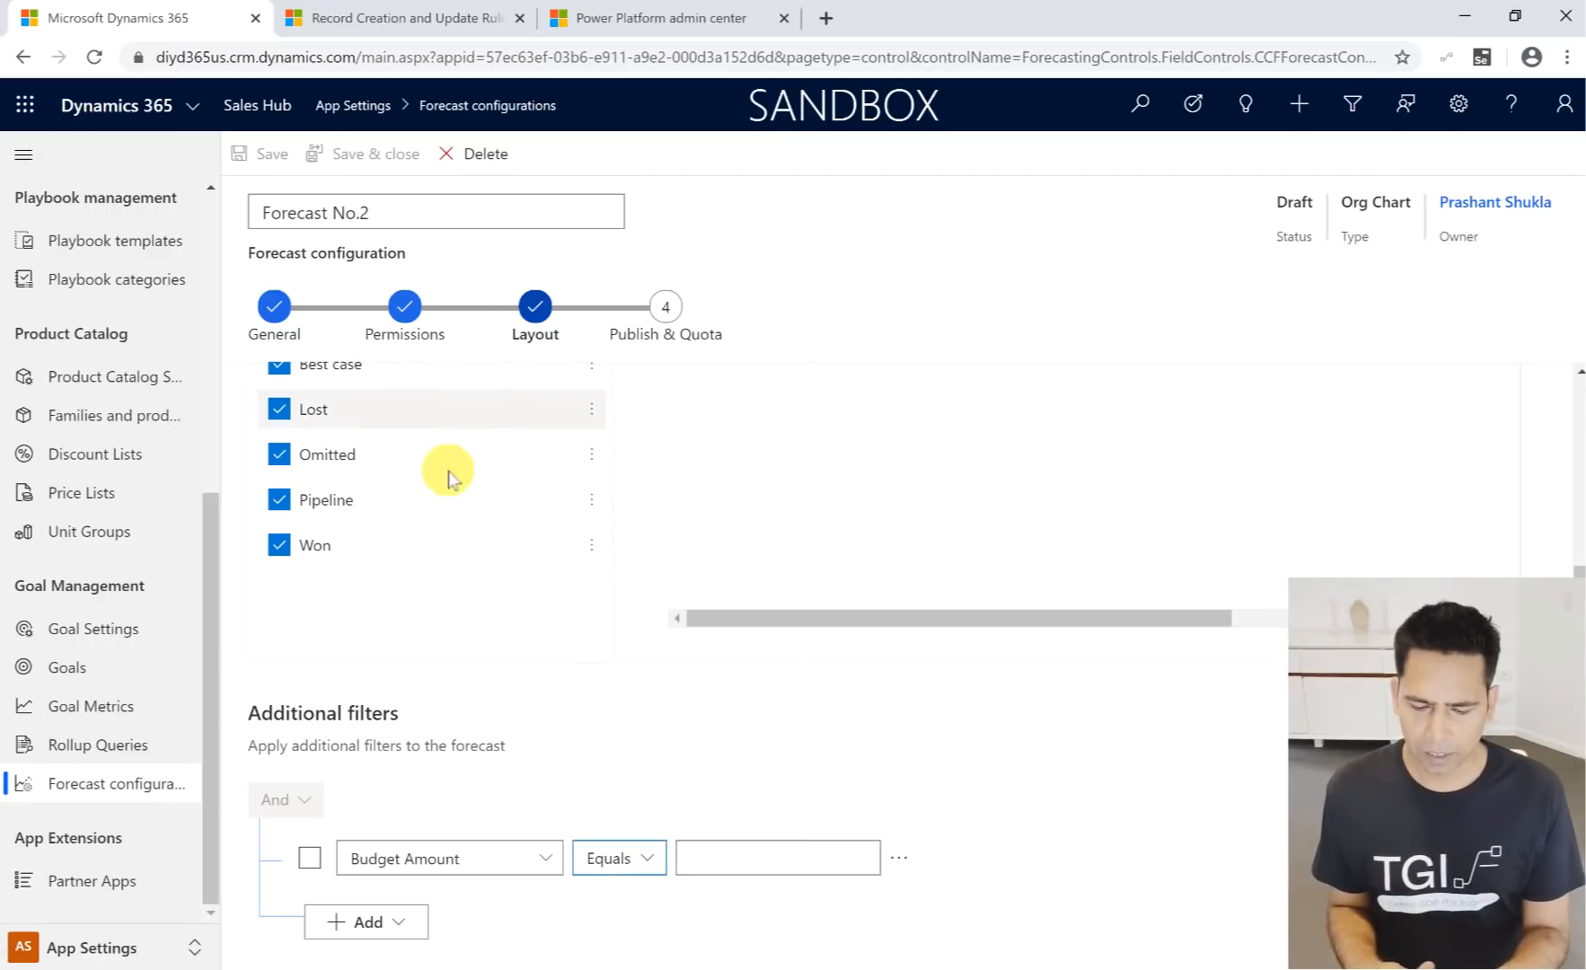
- Review the columns and additional filters of the layout, and advance to the Publish & Quota stage
{"action": "scroll", "coordinate": [804, 656], "scroll_direction": "up", "scroll_amount": 1}
{"action": "scroll", "coordinate": [800, 656], "scroll_direction": "up", "scroll_amount": 3}
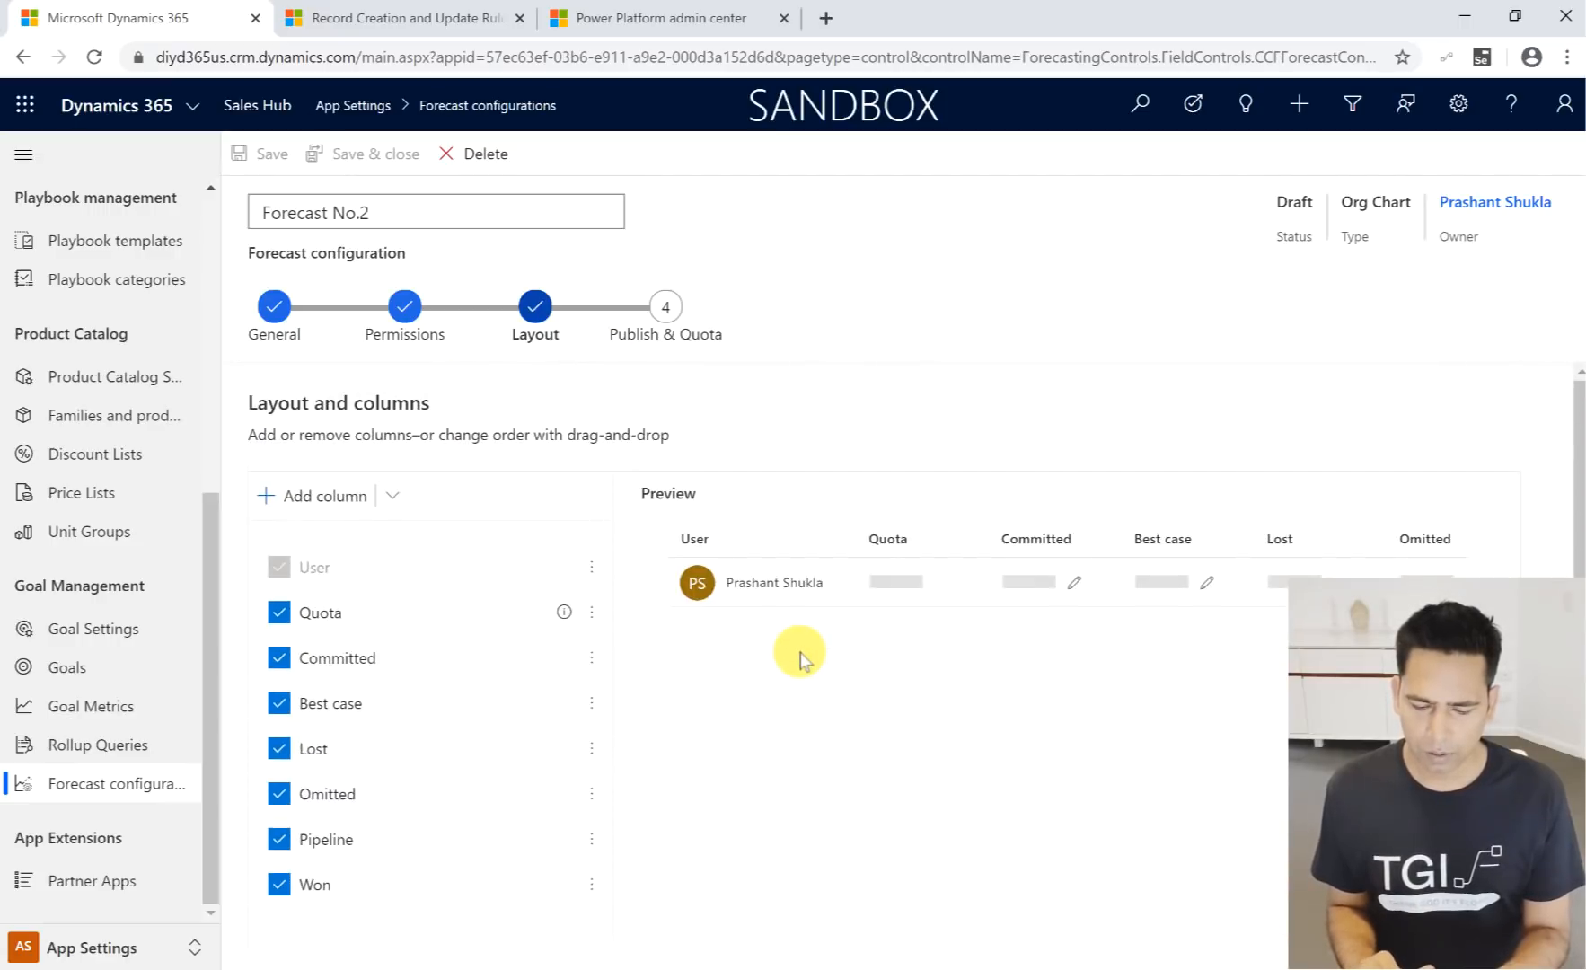
{"action": "scroll", "coordinate": [757, 802], "scroll_direction": "down", "scroll_amount": 4}
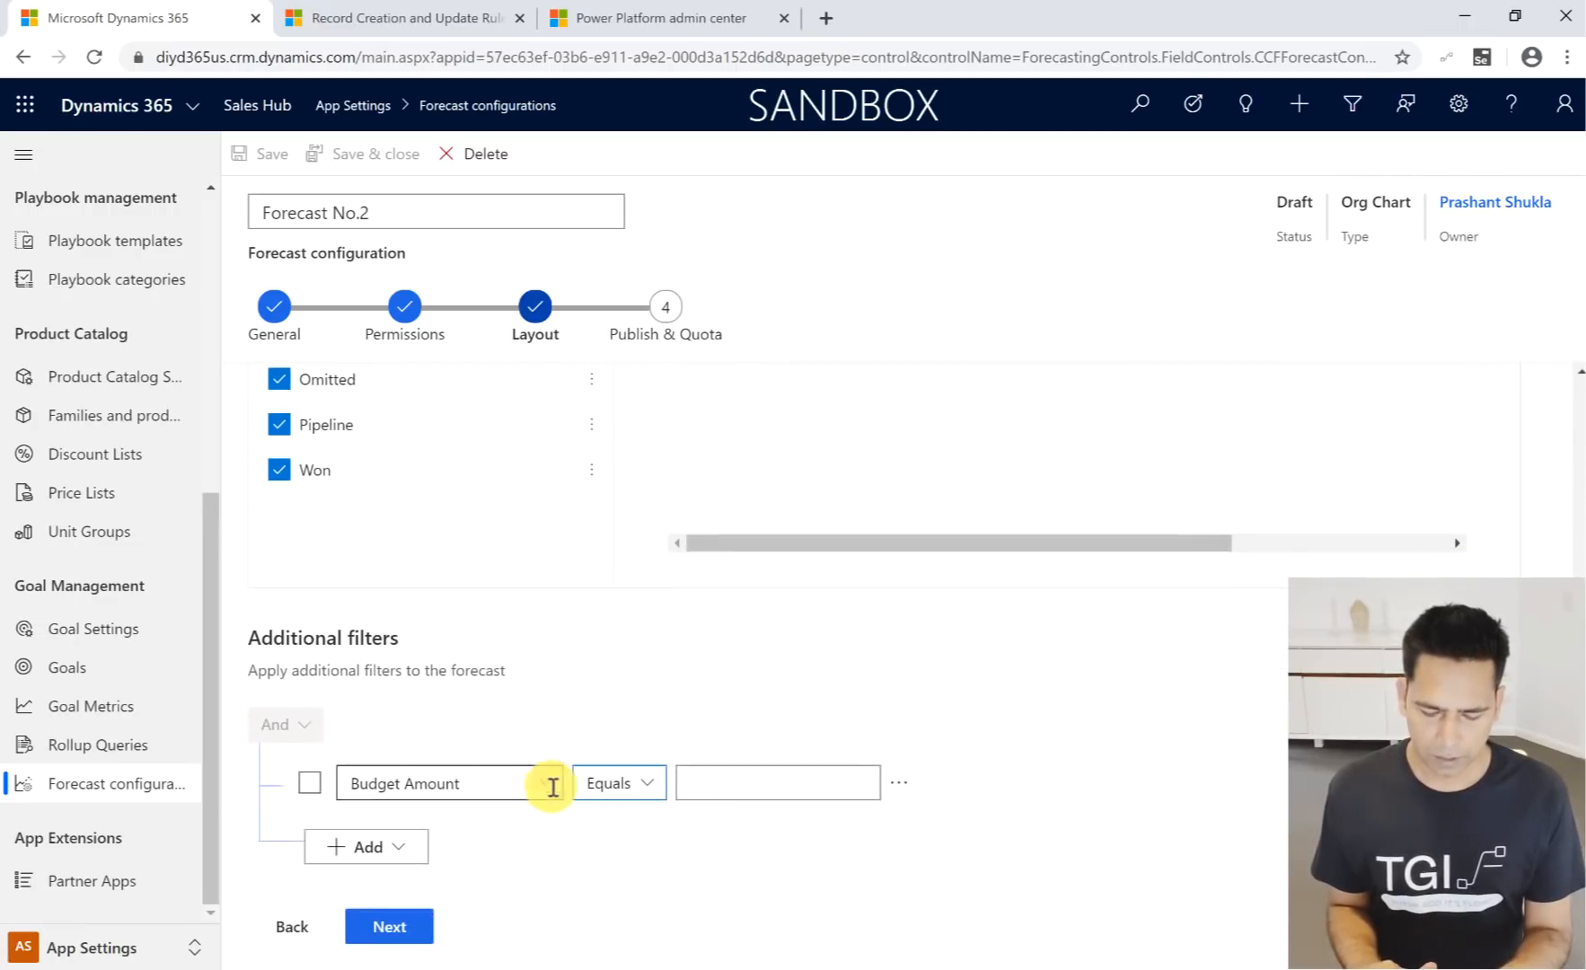
{"action": "left_click", "coordinate": [392, 923]}
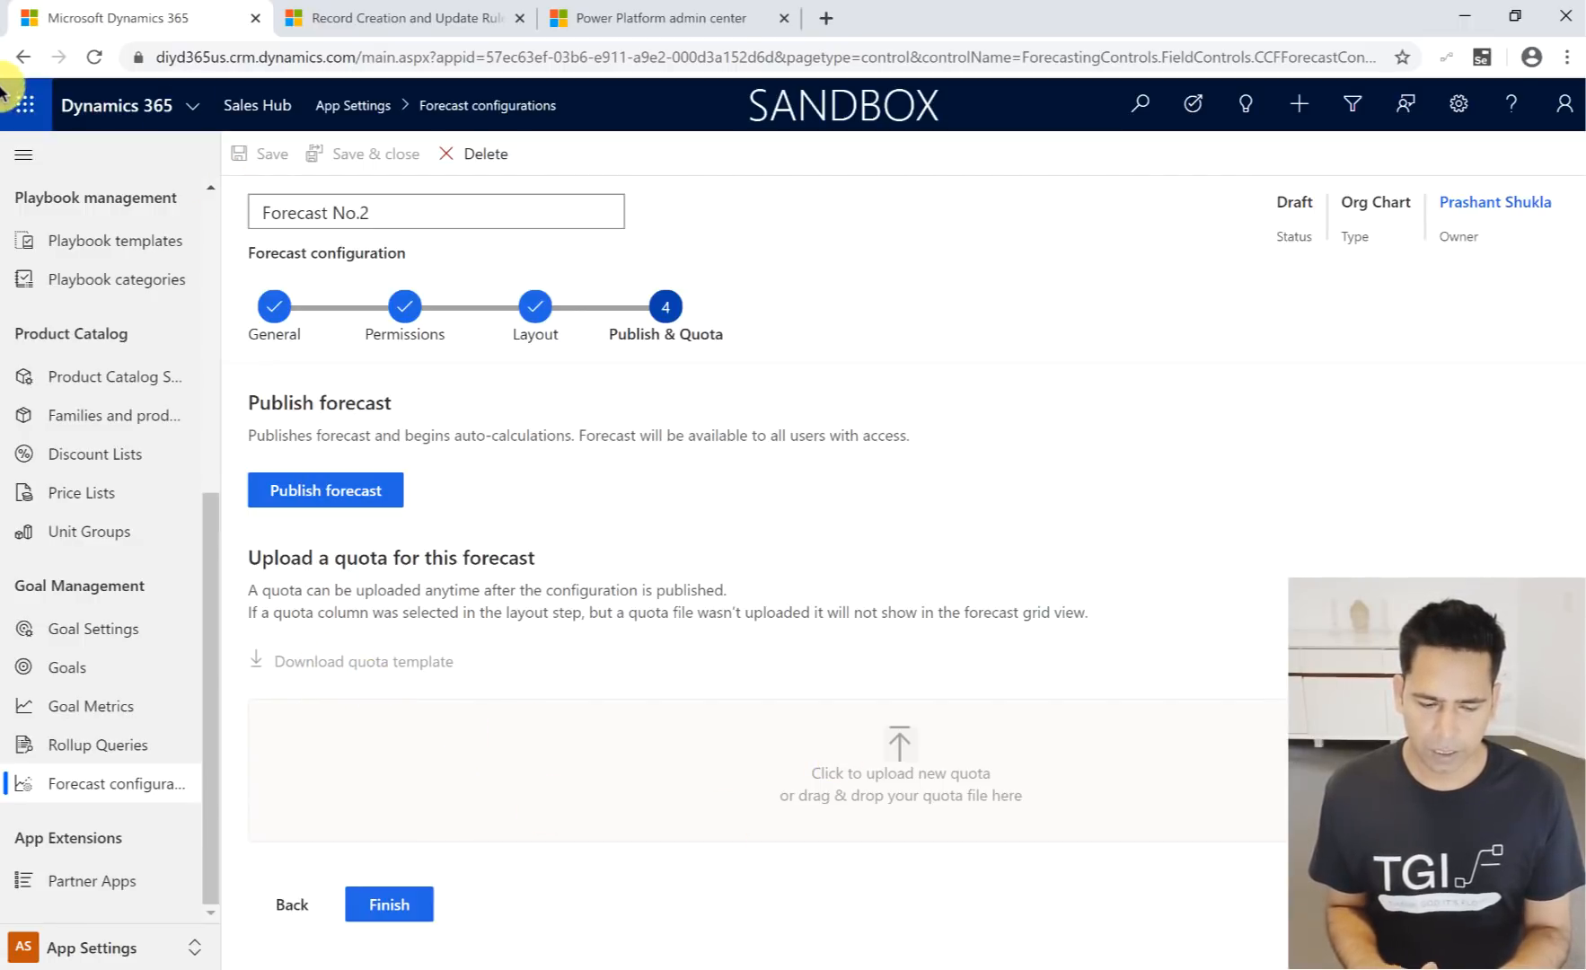
{"action": "mouse_move", "coordinate": [27, 99]}
{"action": "left_click", "coordinate": [45, 41]}
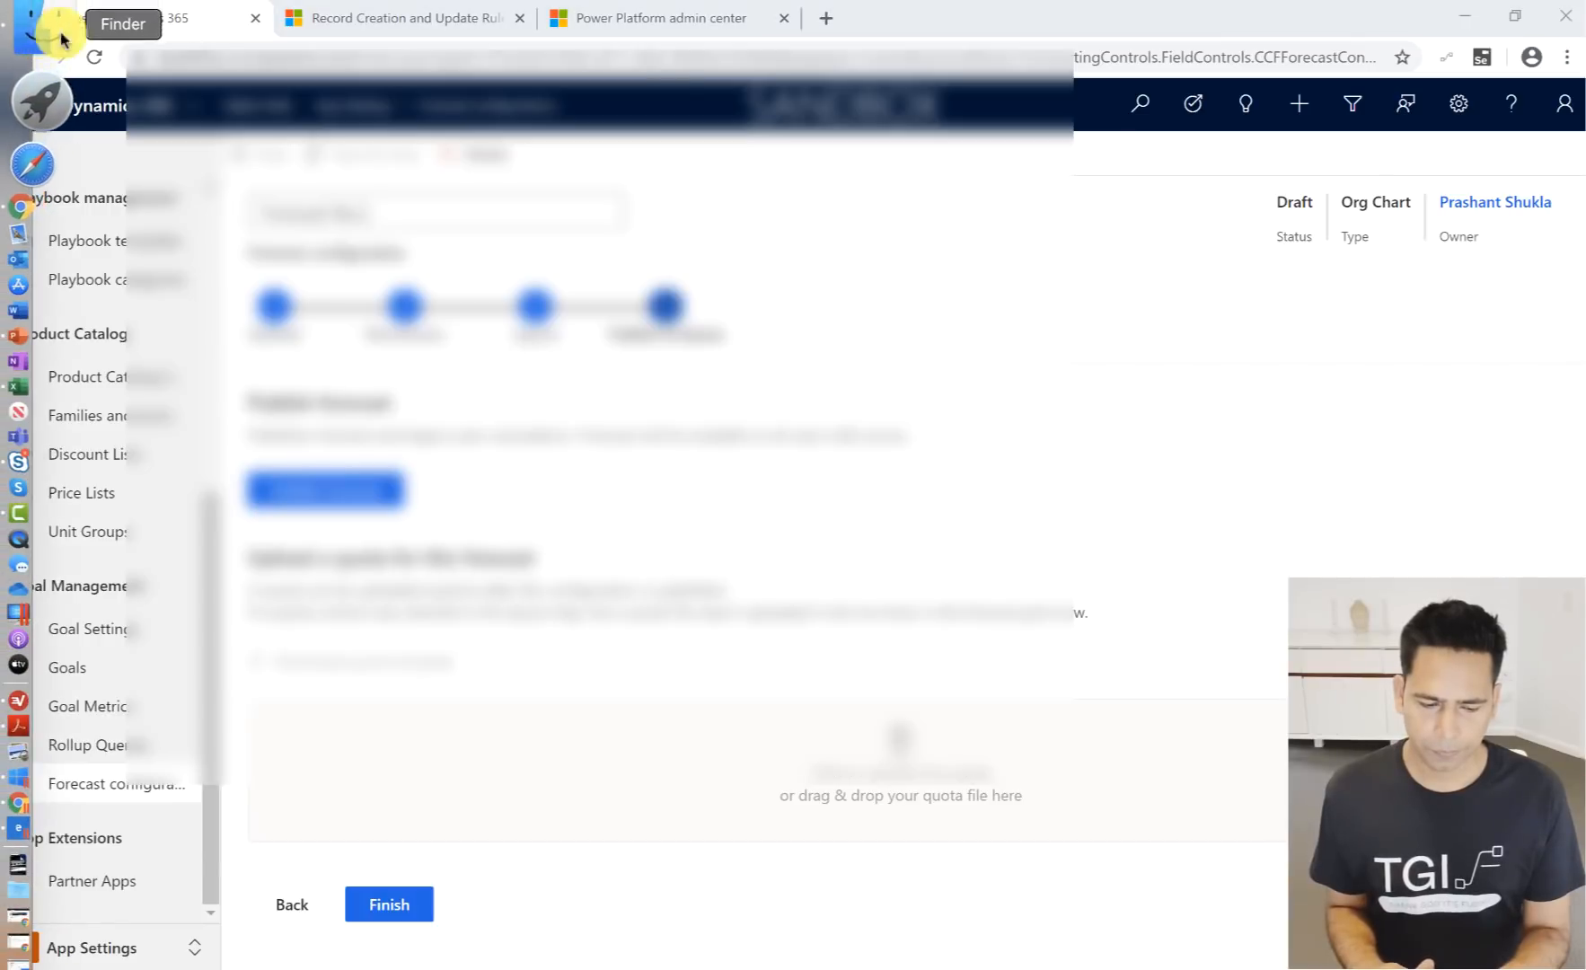
{"action": "scroll", "coordinate": [400, 278], "scroll_direction": "down", "scroll_amount": 10}
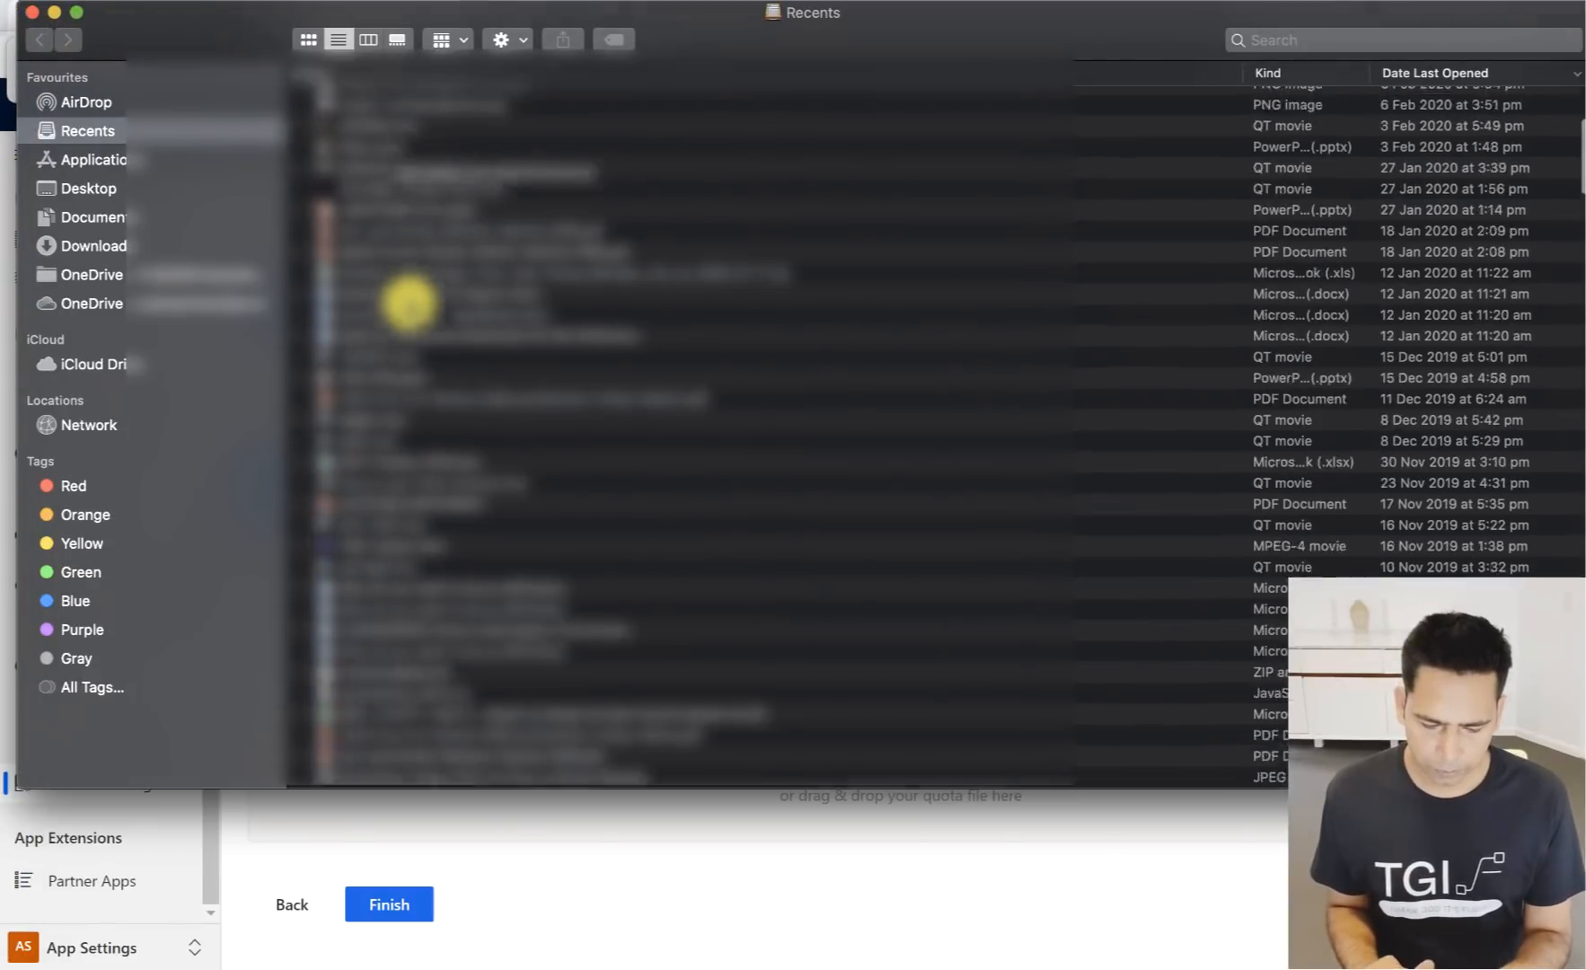
{"action": "left_click", "coordinate": [31, 12]}
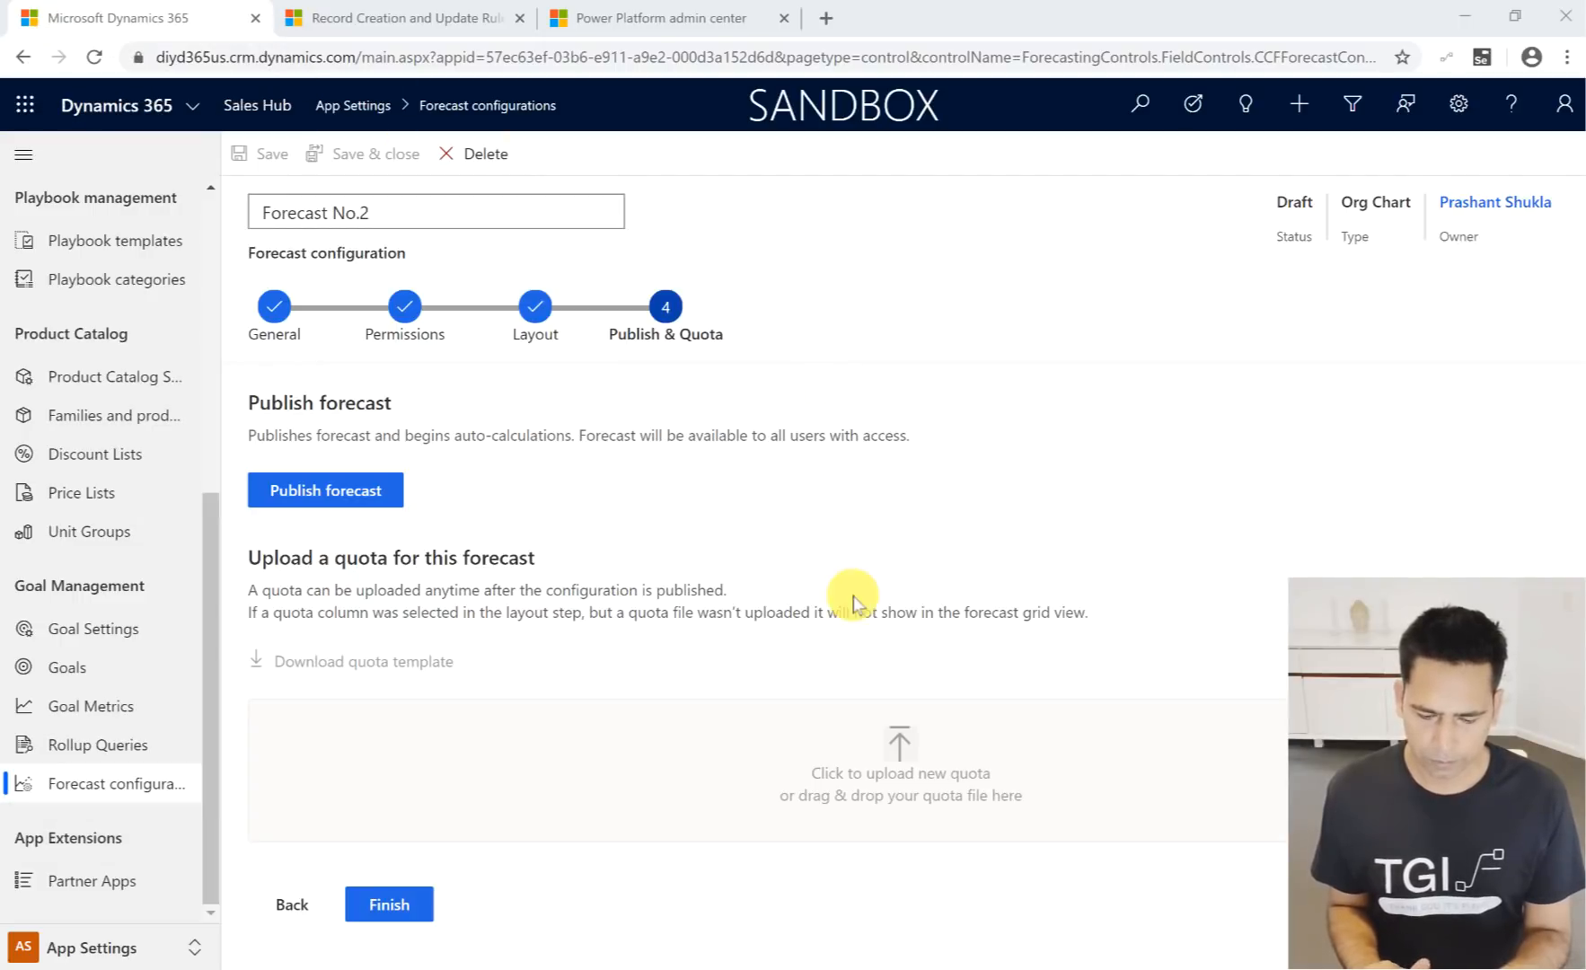
- Publish Forecast No.2 and try to upload the Forecast No.1_Quota file from Downloads as its quota
{"action": "left_click", "coordinate": [351, 506]}
{"action": "left_click", "coordinate": [351, 506]}
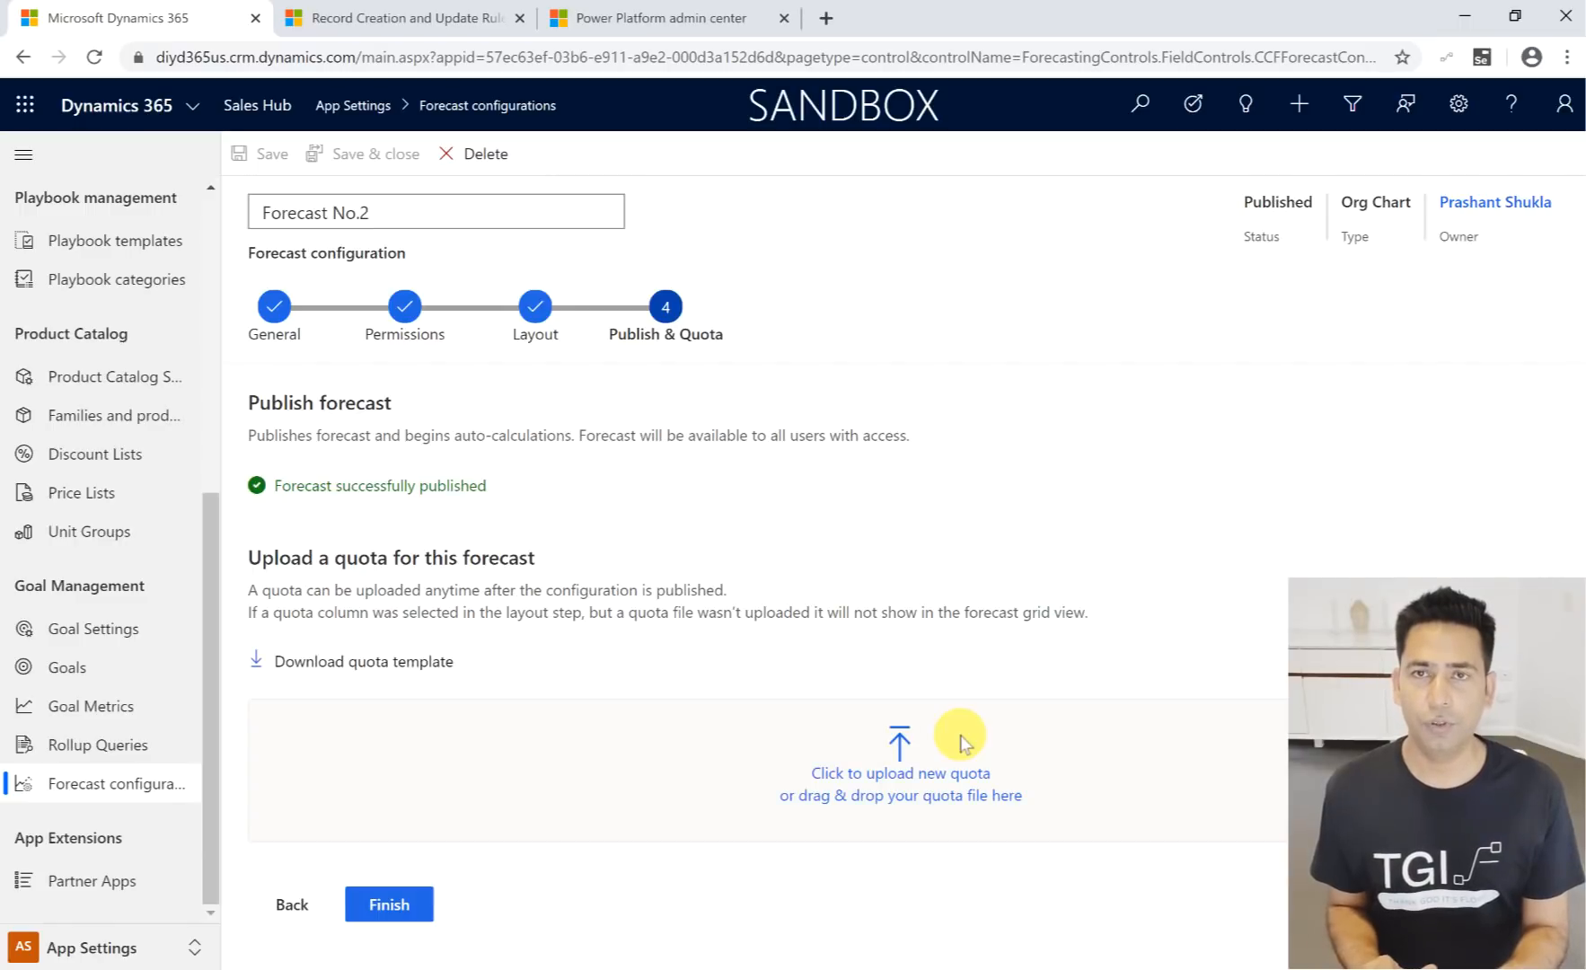
{"action": "left_click", "coordinate": [894, 781]}
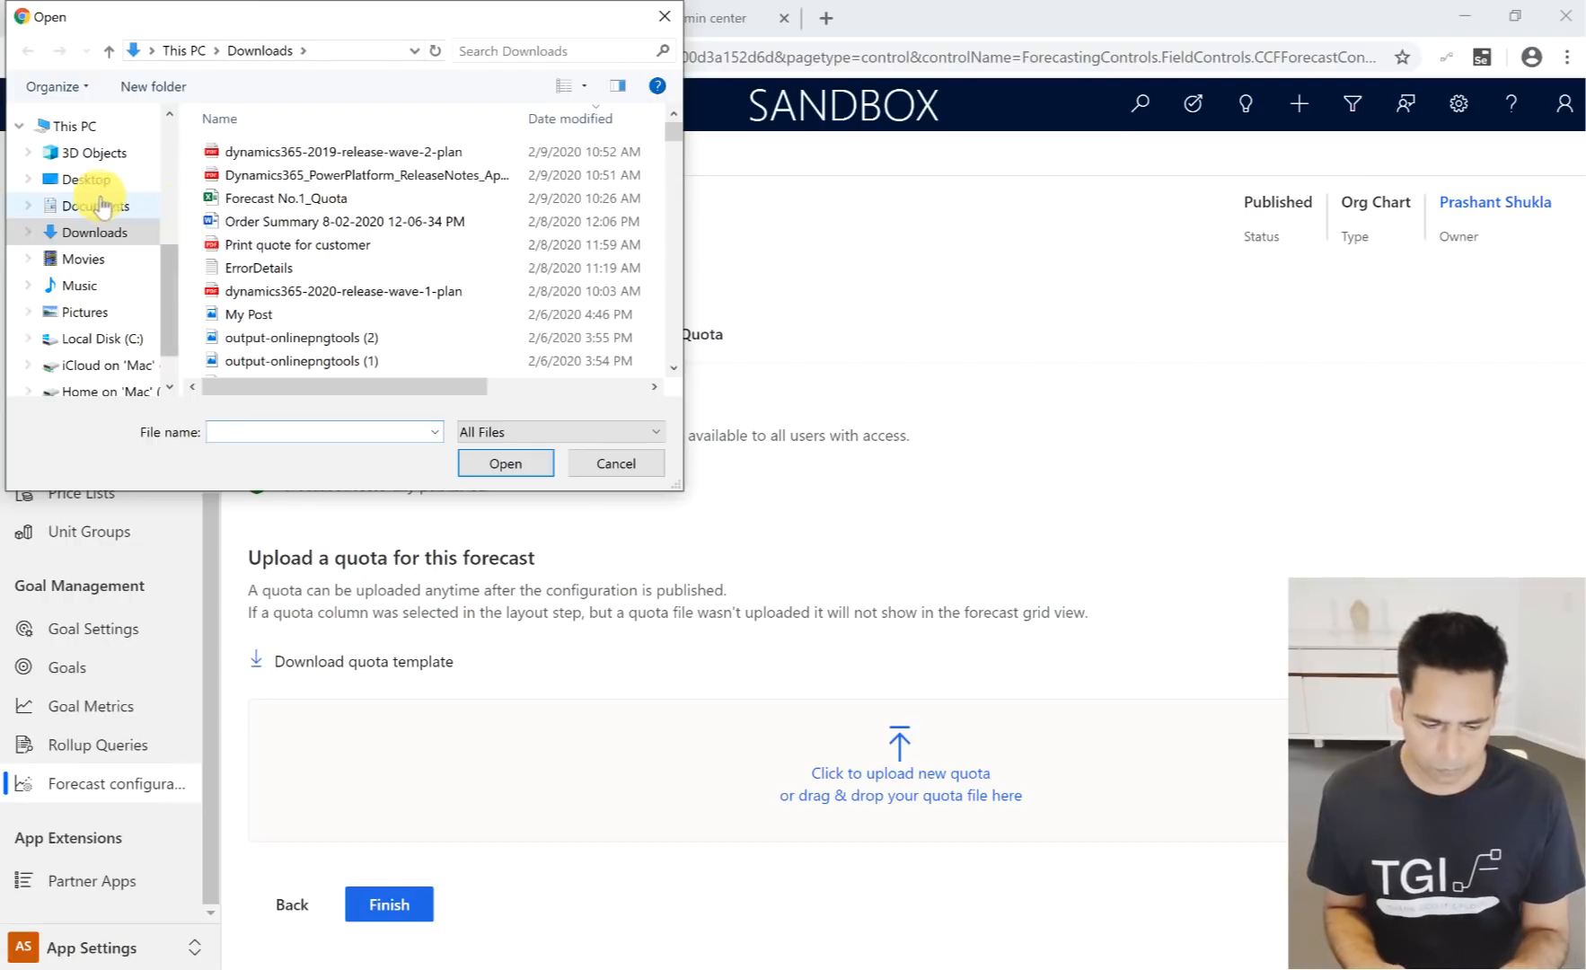
{"action": "left_click", "coordinate": [296, 205]}
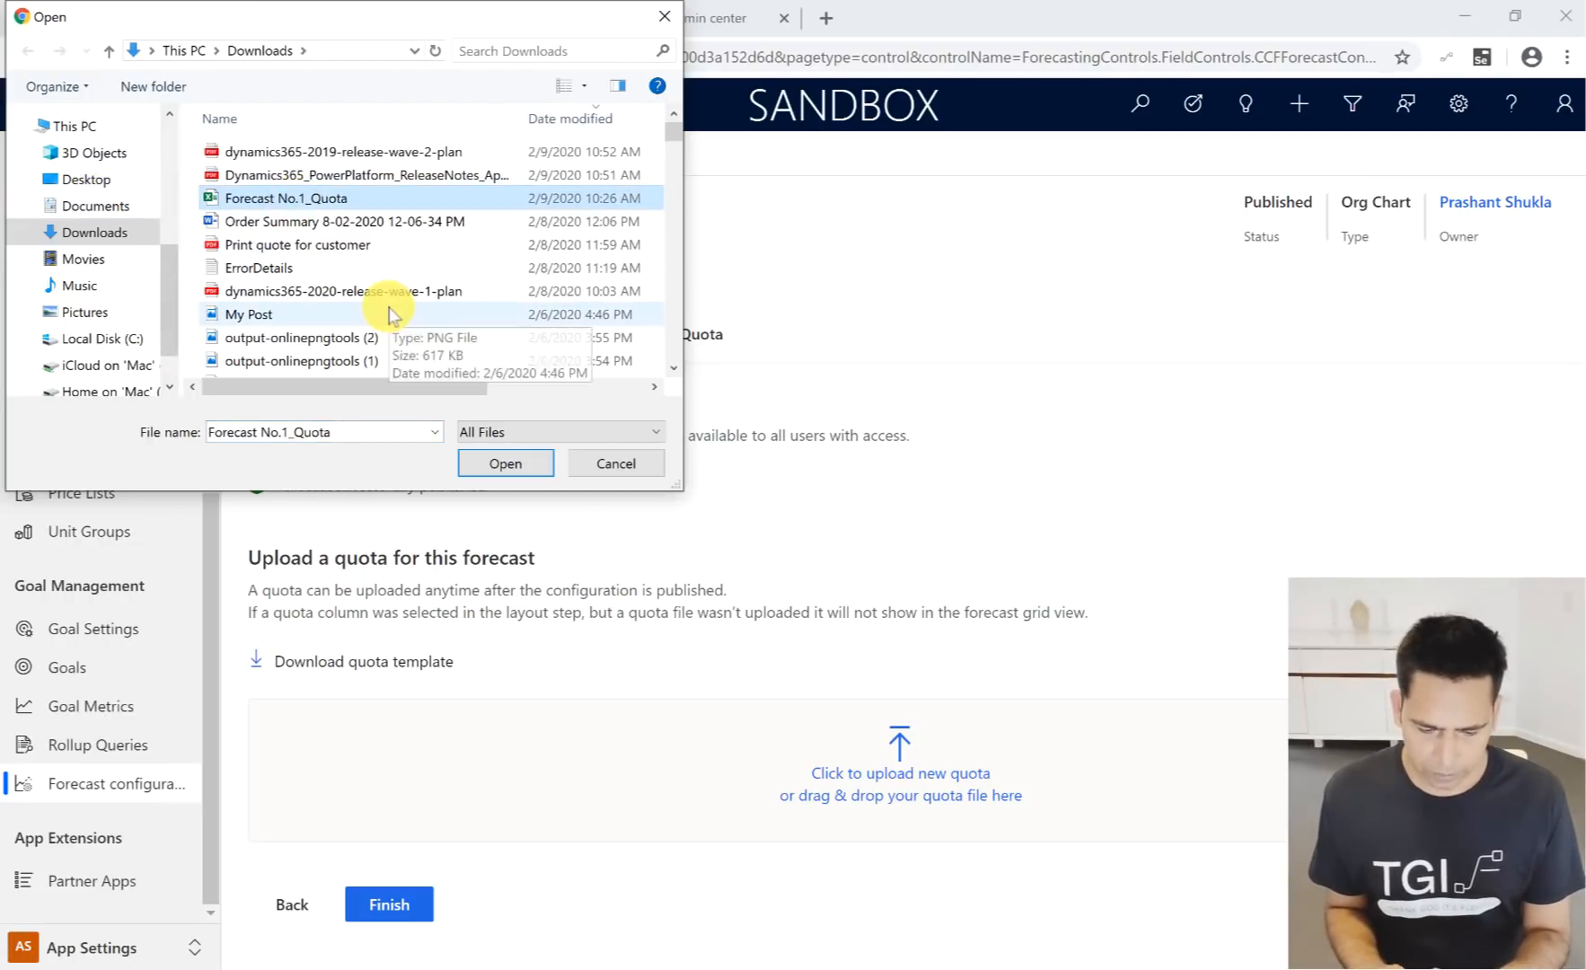
{"action": "left_click", "coordinate": [480, 470]}
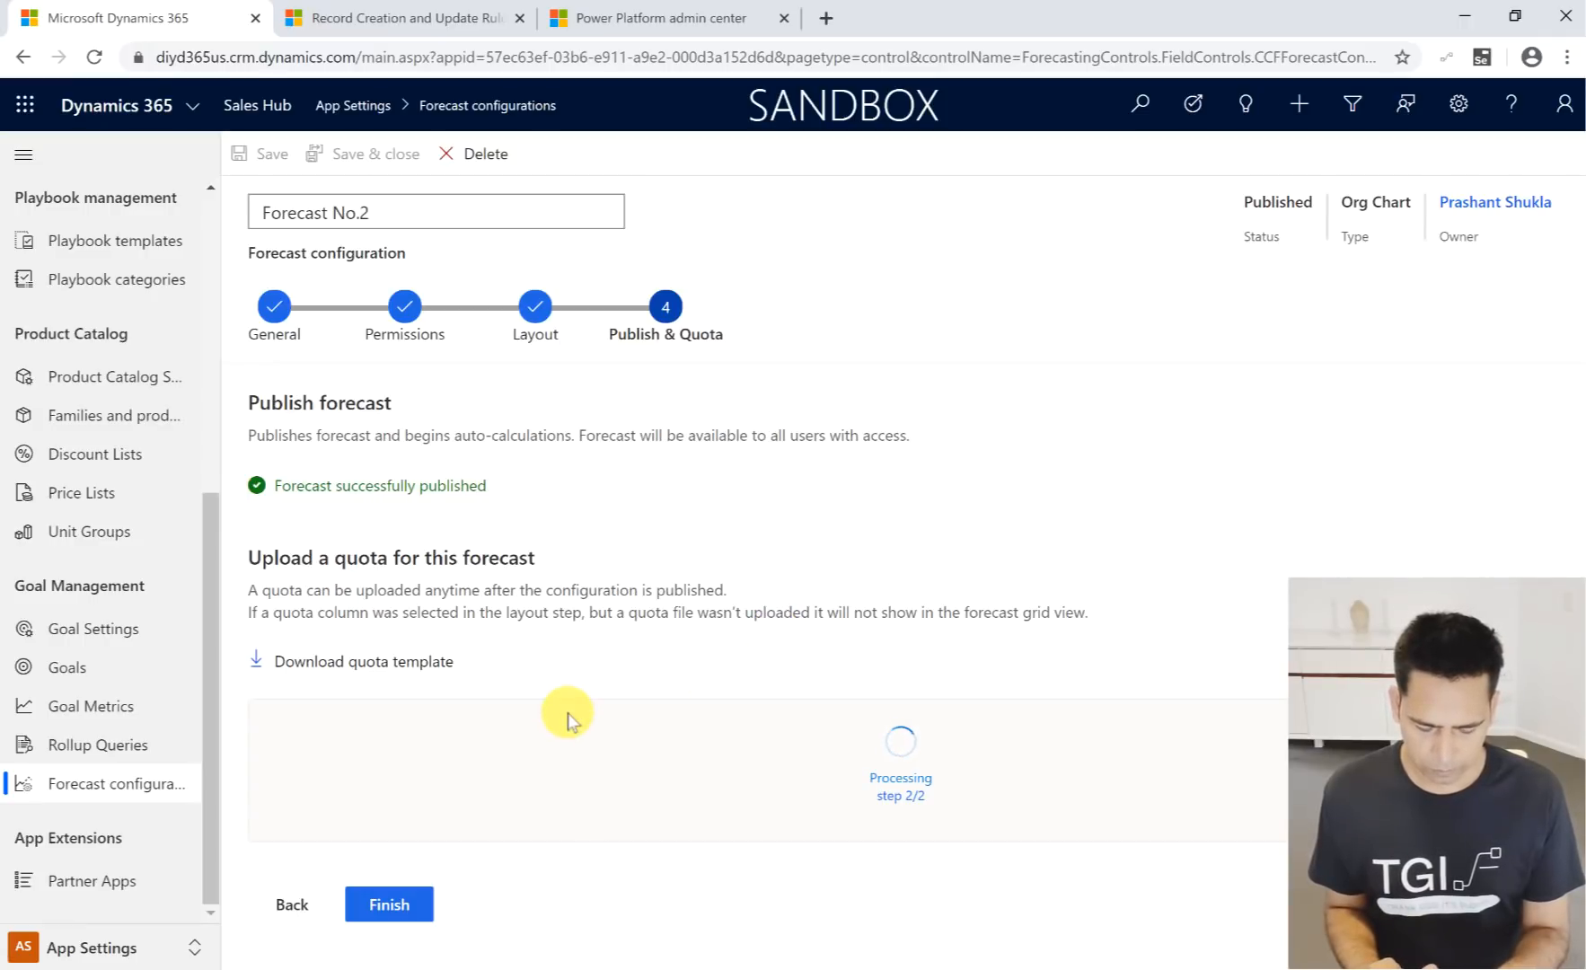
- Switch to File Explorer and open the Forecast No.1_Quota workbook from the Downloads folder
{"action": "mouse_move", "coordinate": [4, 764]}
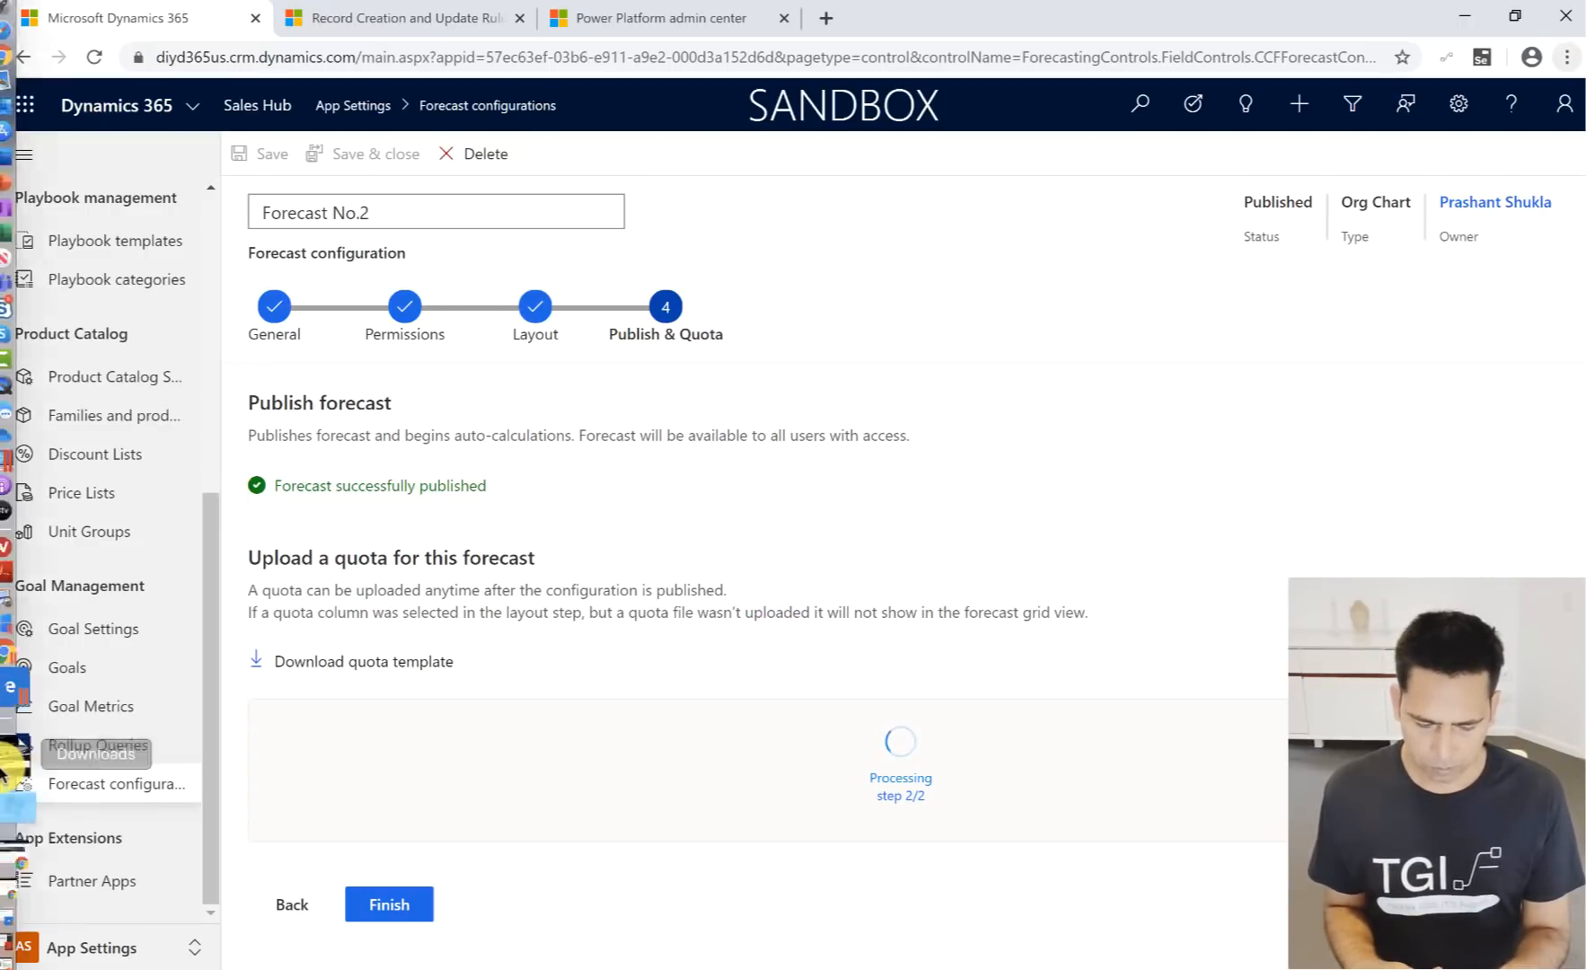
{"action": "left_click", "coordinate": [39, 678]}
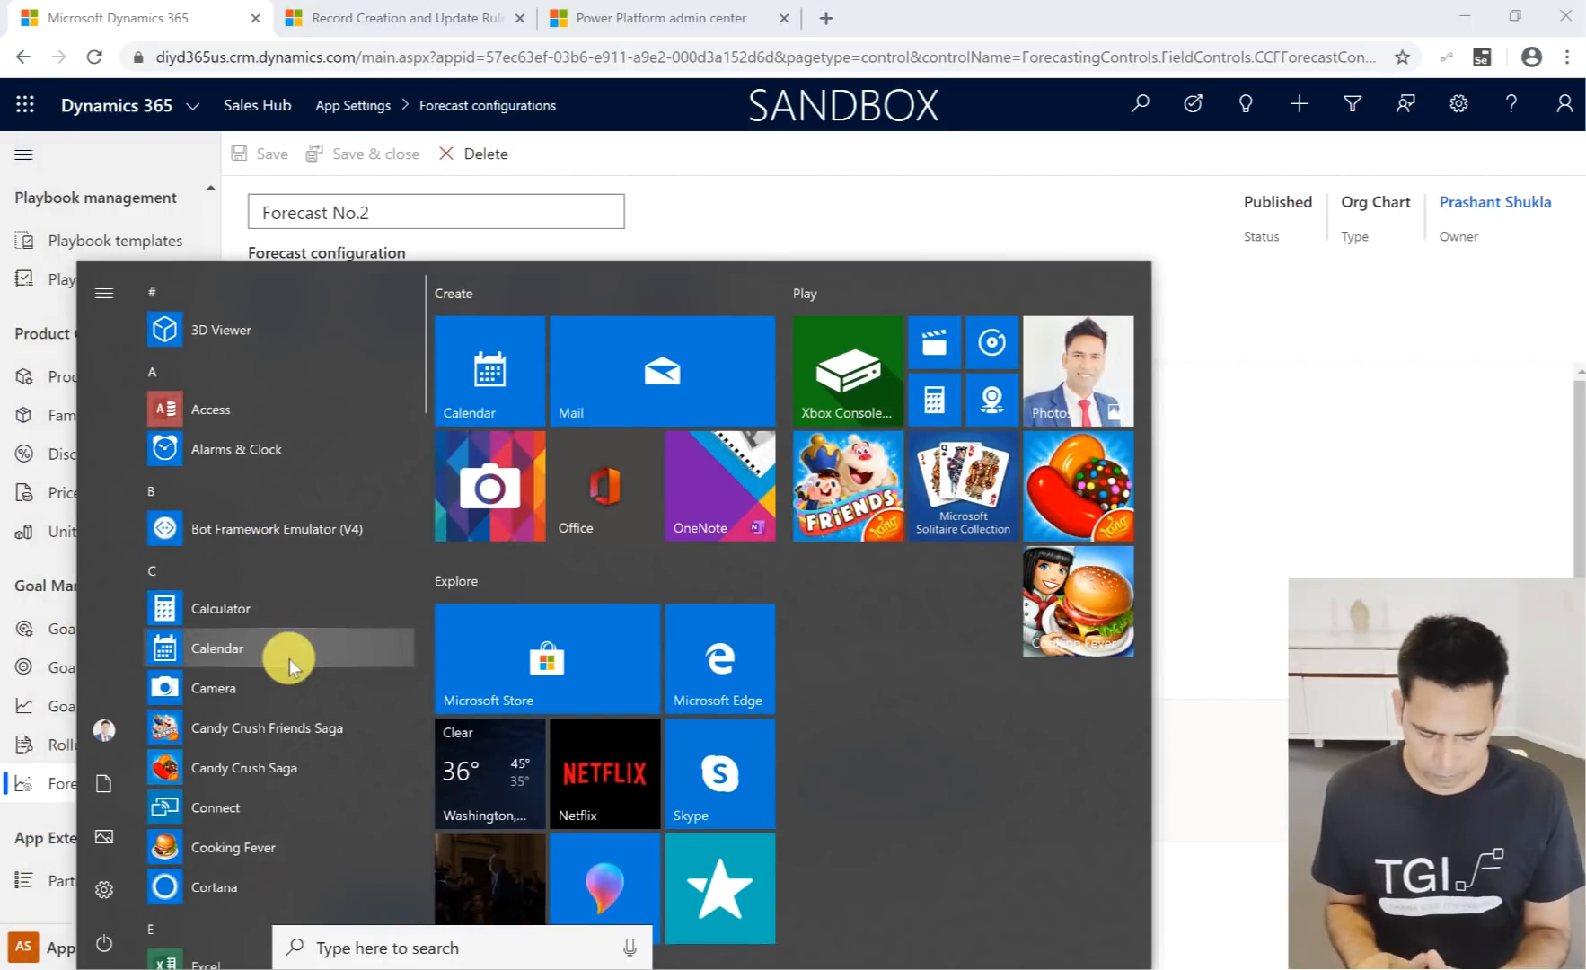
{"action": "type", "text": "down"}
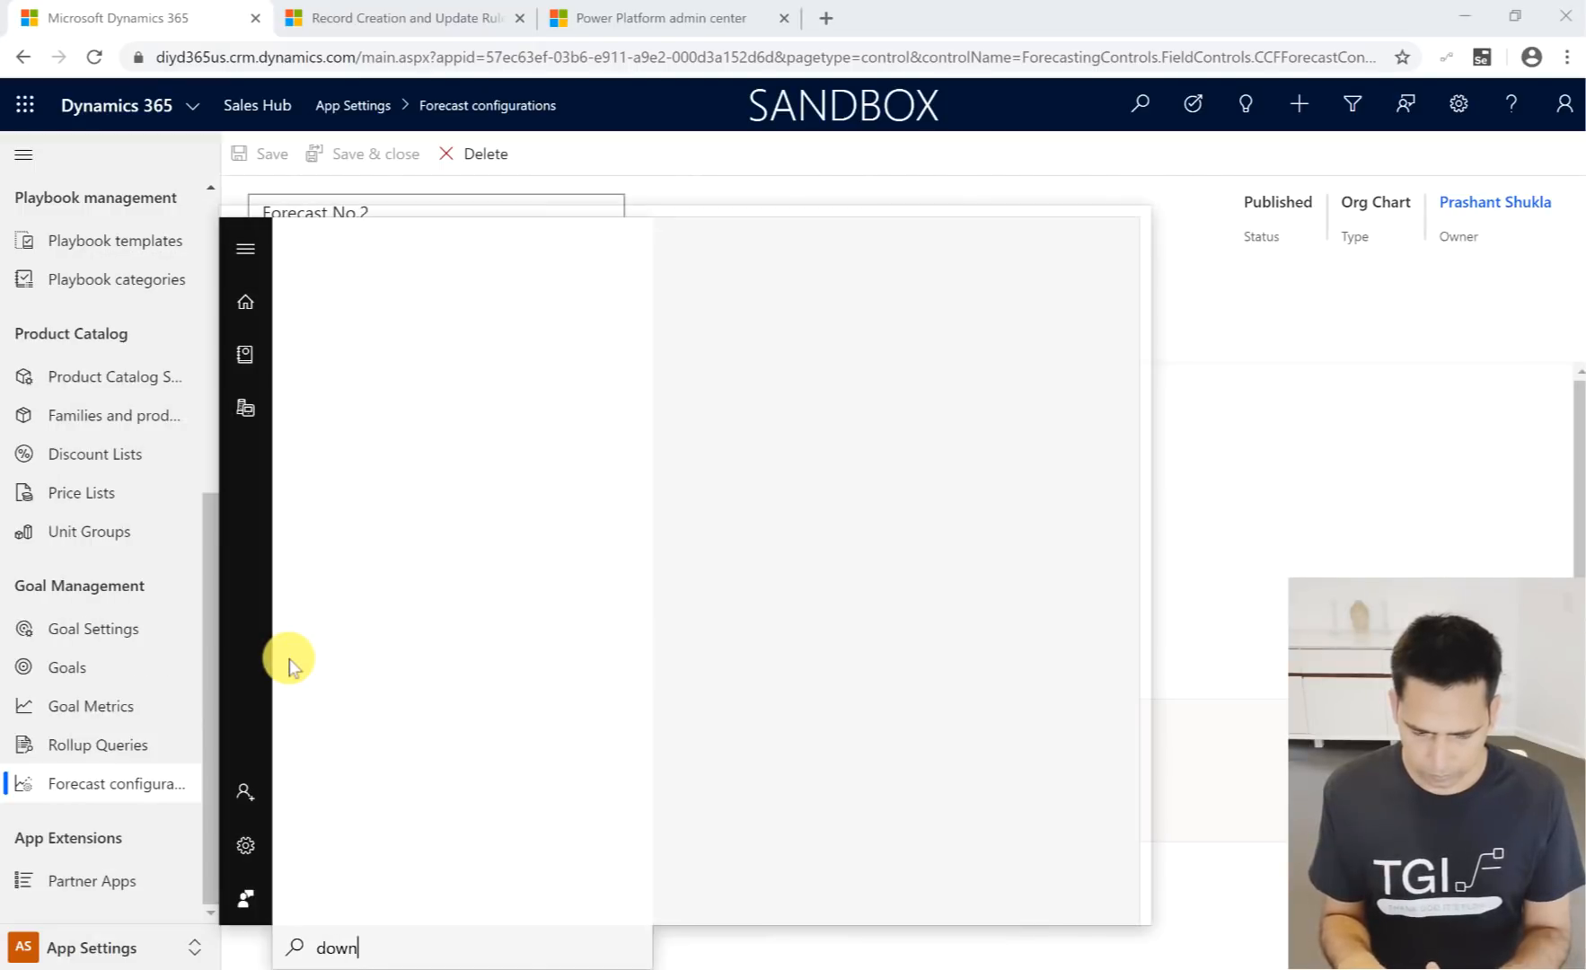
{"action": "key", "text": "Escape"}
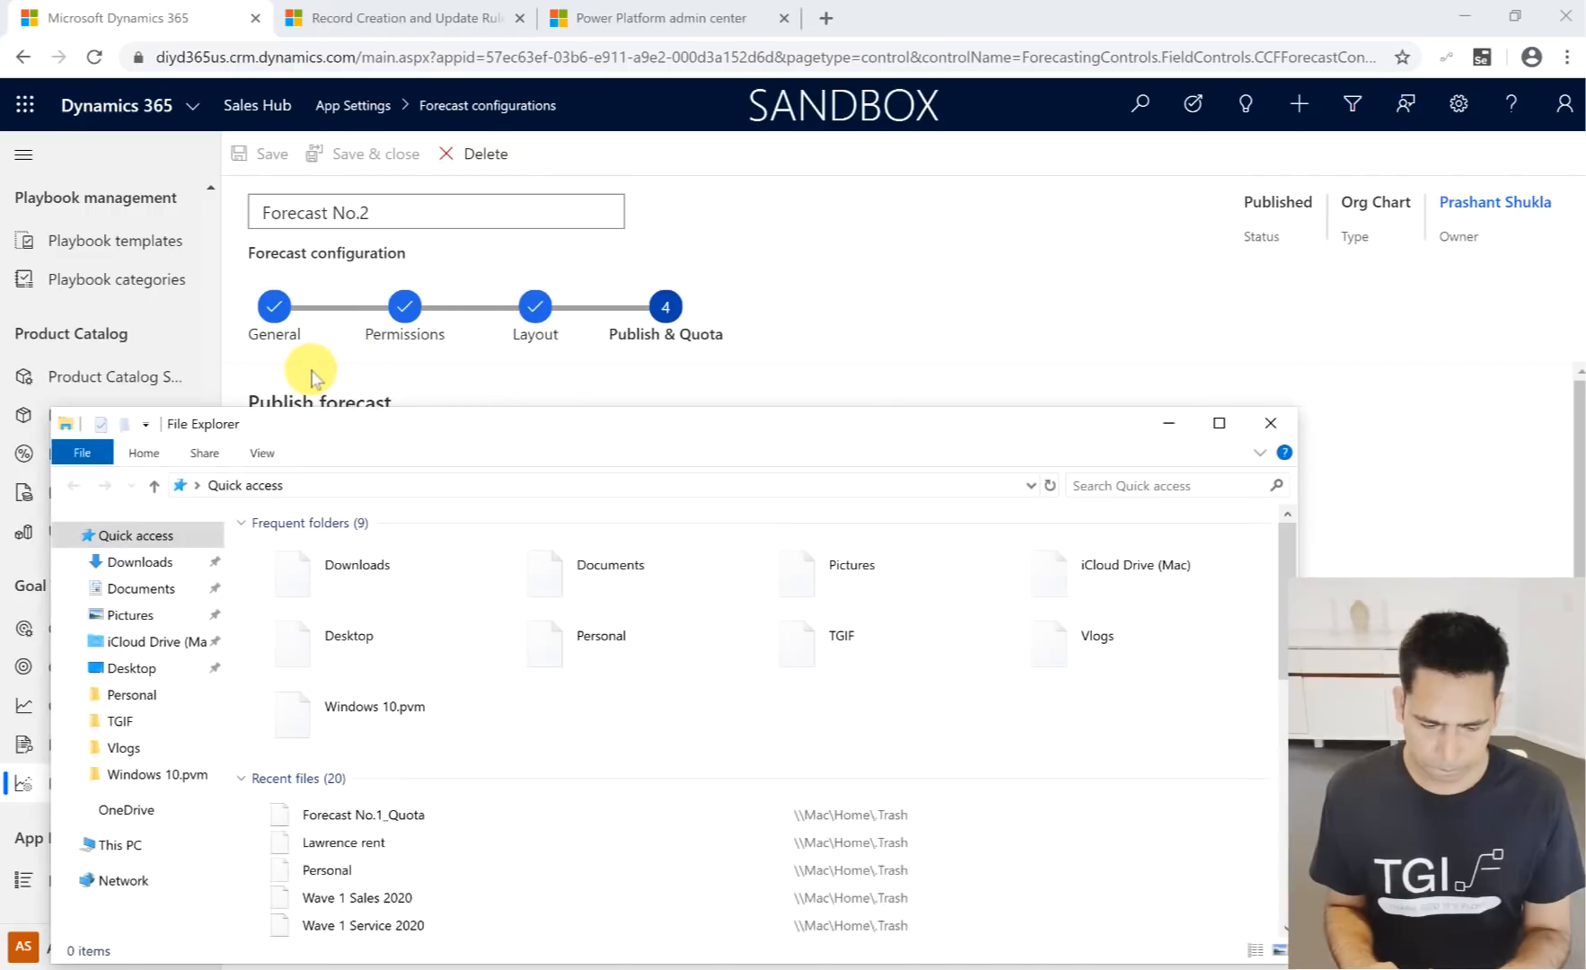
{"action": "left_click", "coordinate": [139, 561]}
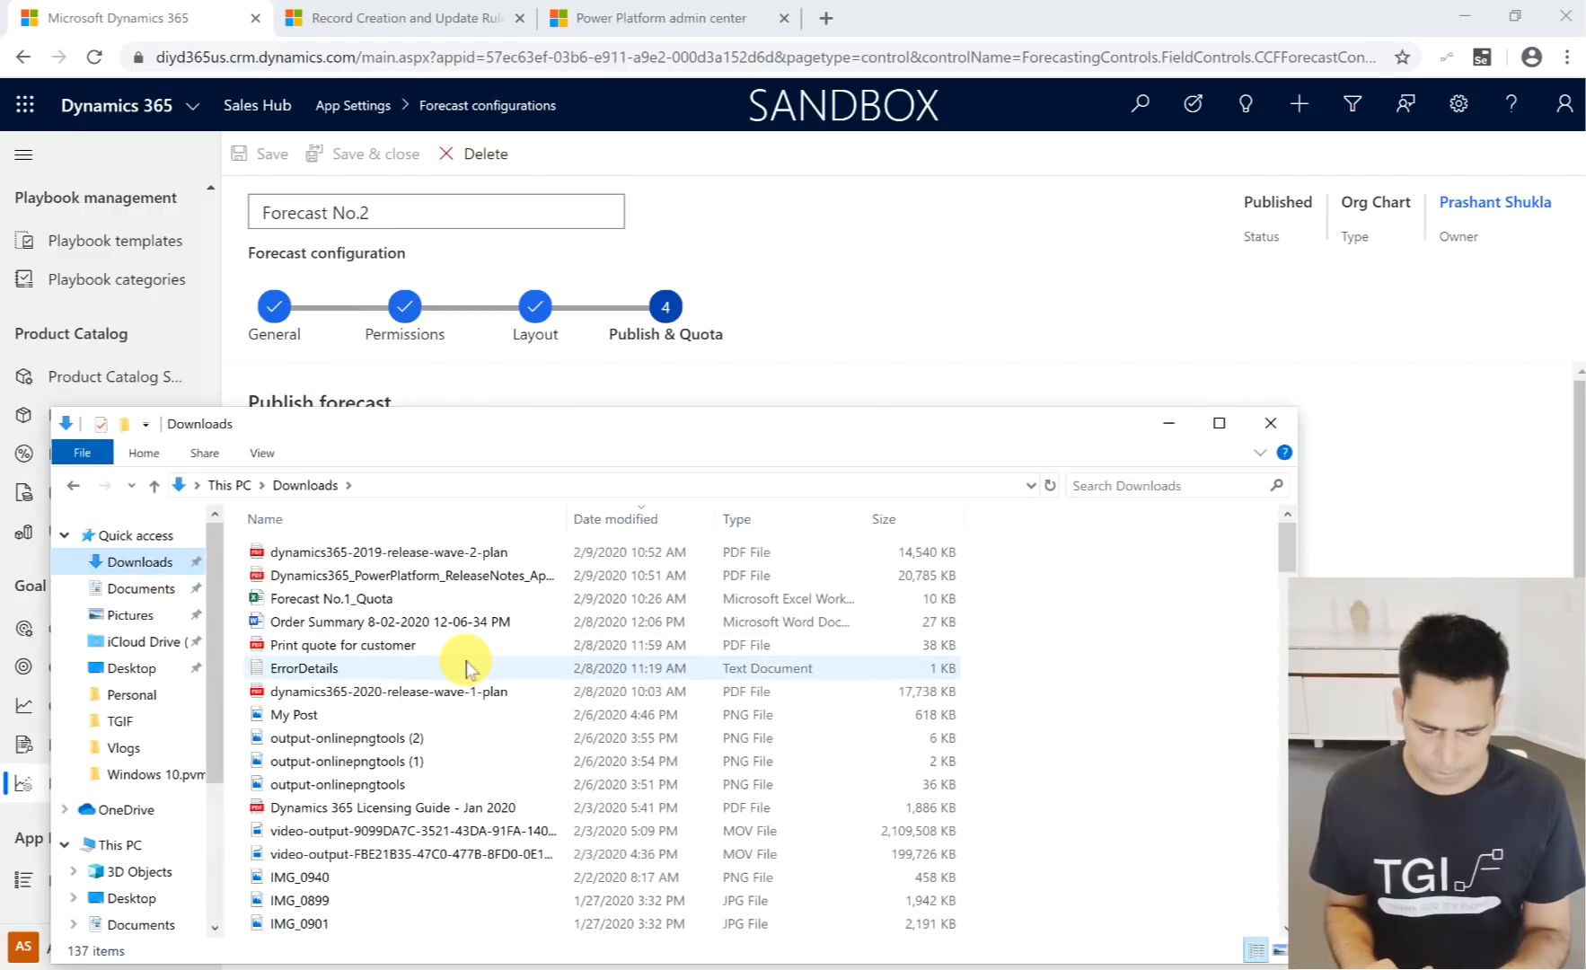
{"action": "double_click", "coordinate": [377, 598]}
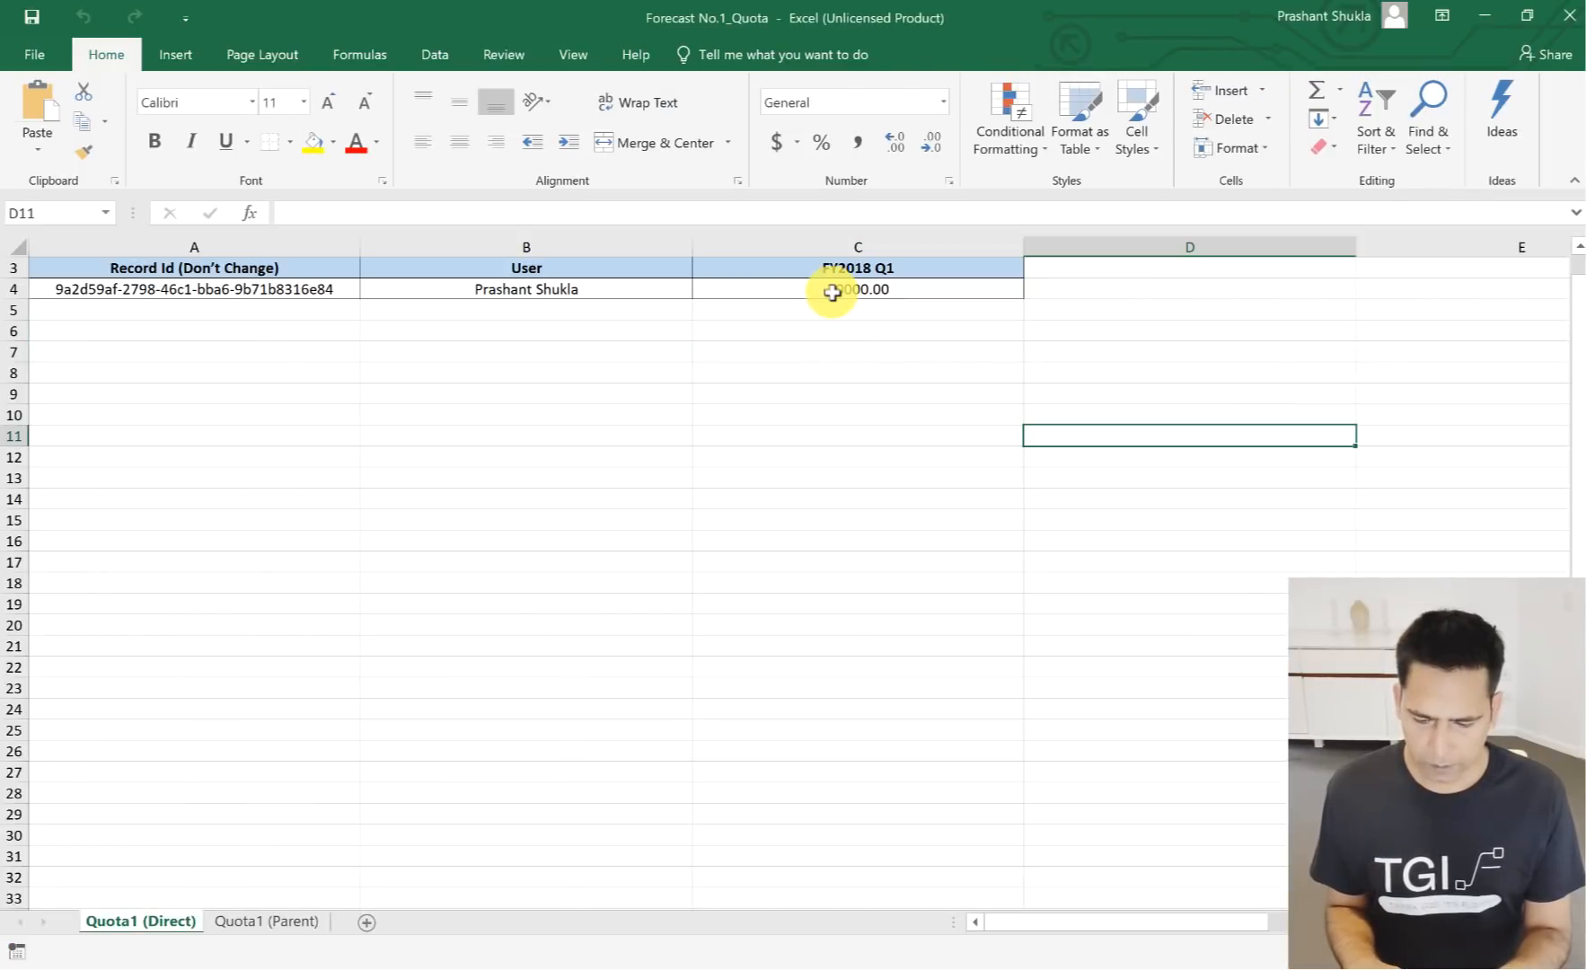
- Check the FY2018 Q1 quota and the user entry in the workbook, and close Excel and File Explorer
{"action": "left_click", "coordinate": [822, 292]}
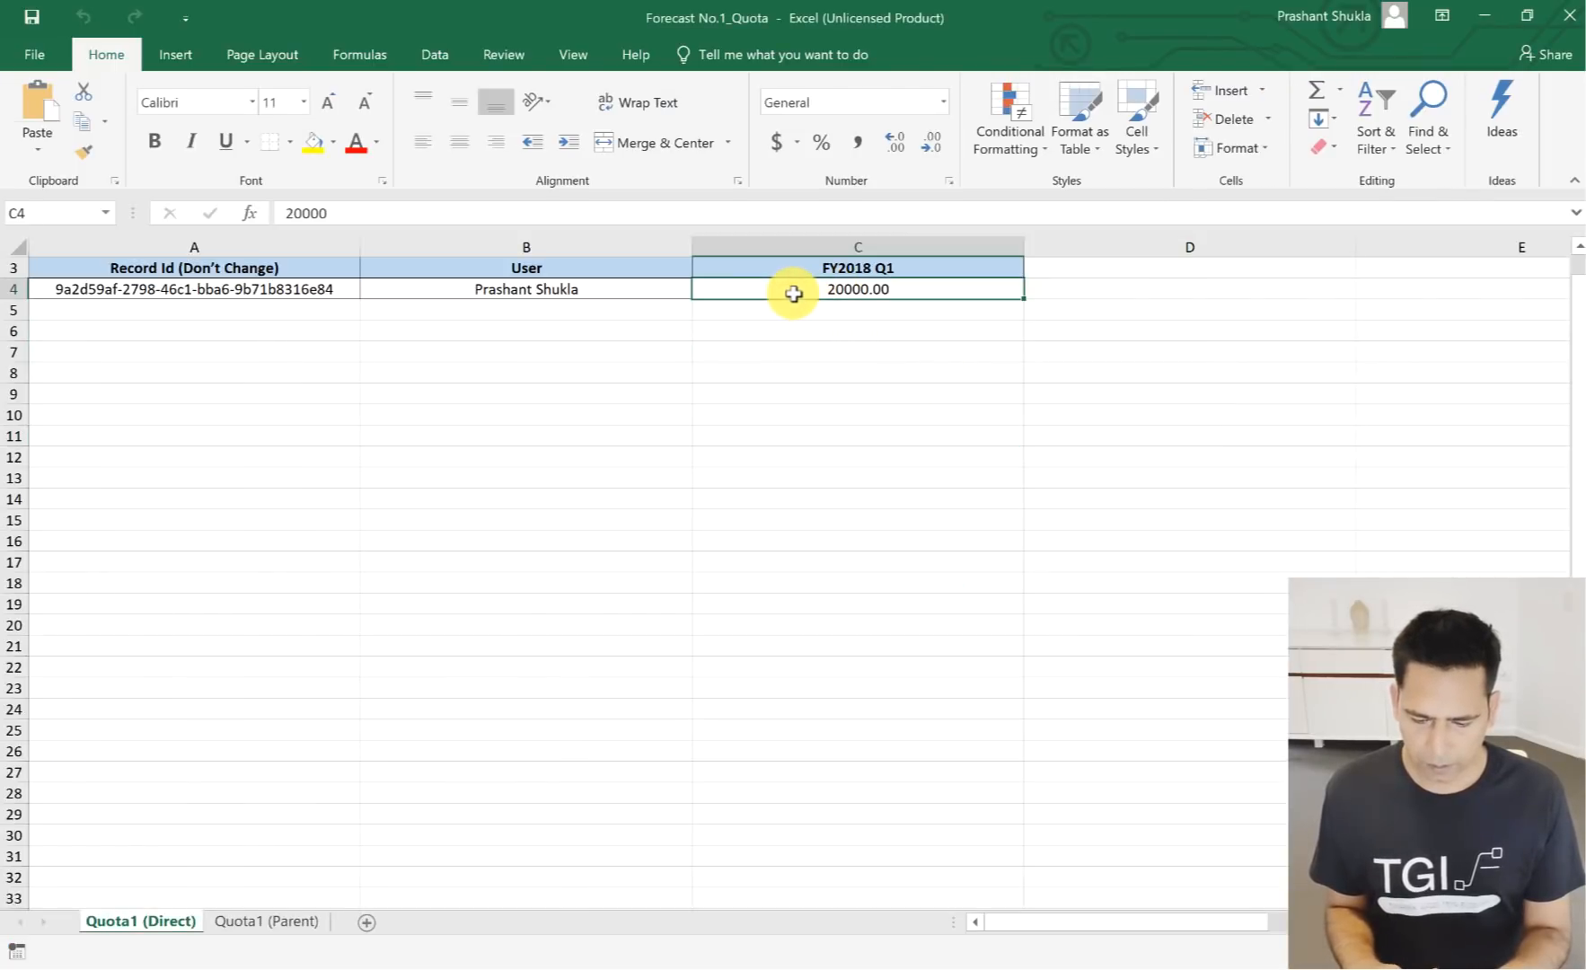
{"action": "left_click", "coordinate": [478, 294]}
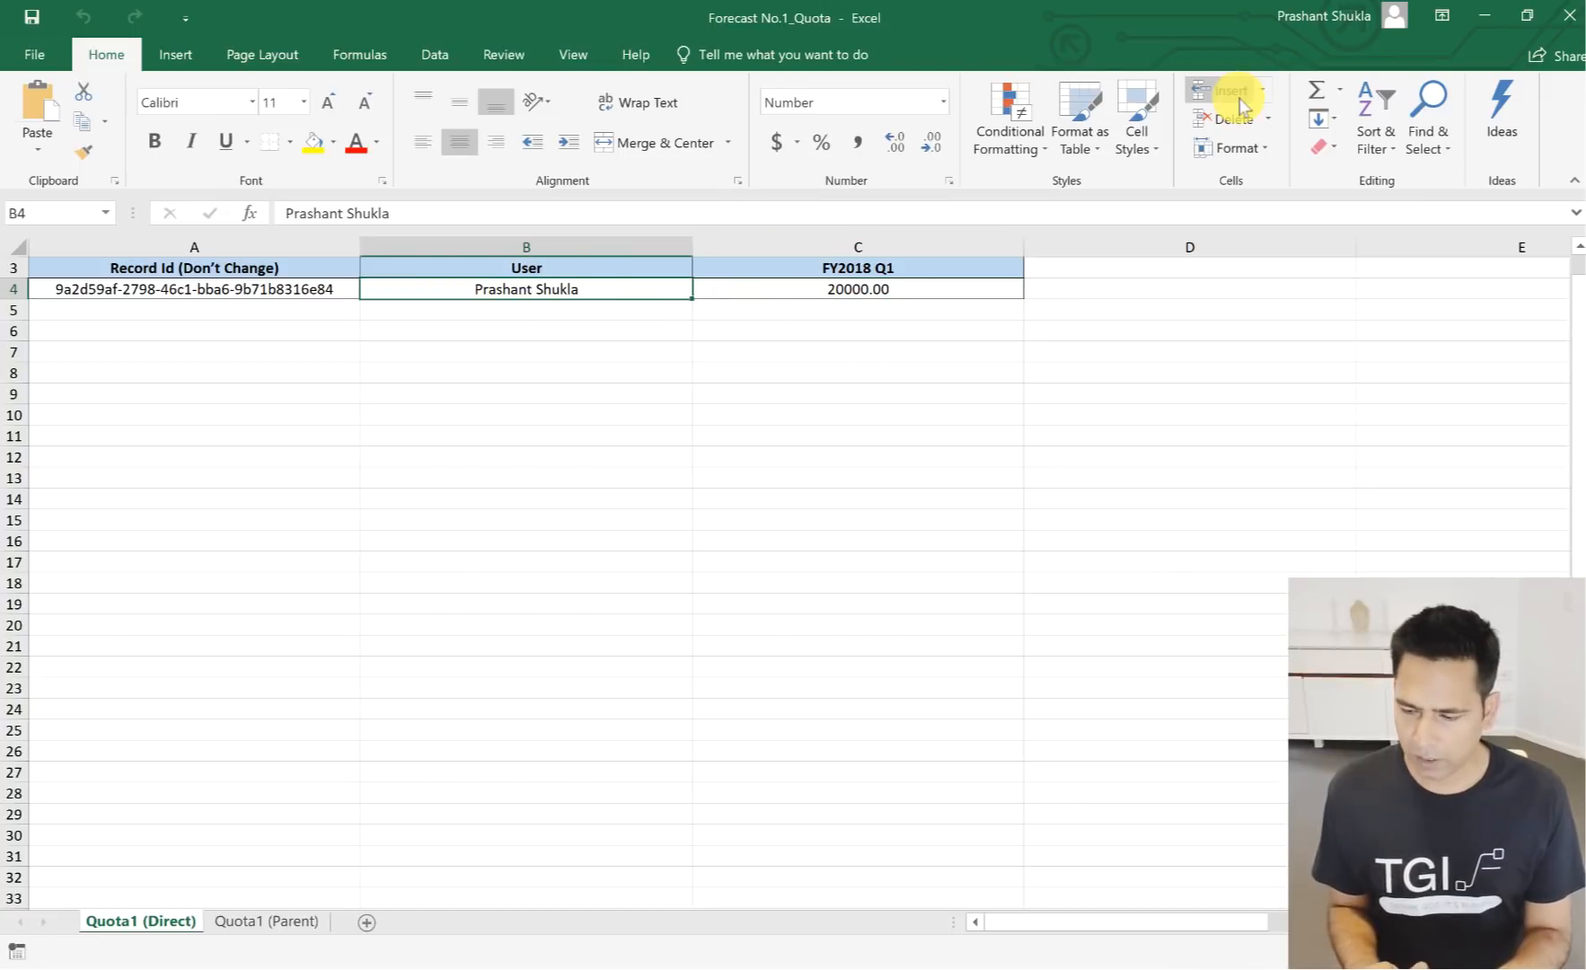
{"action": "left_click", "coordinate": [1565, 16]}
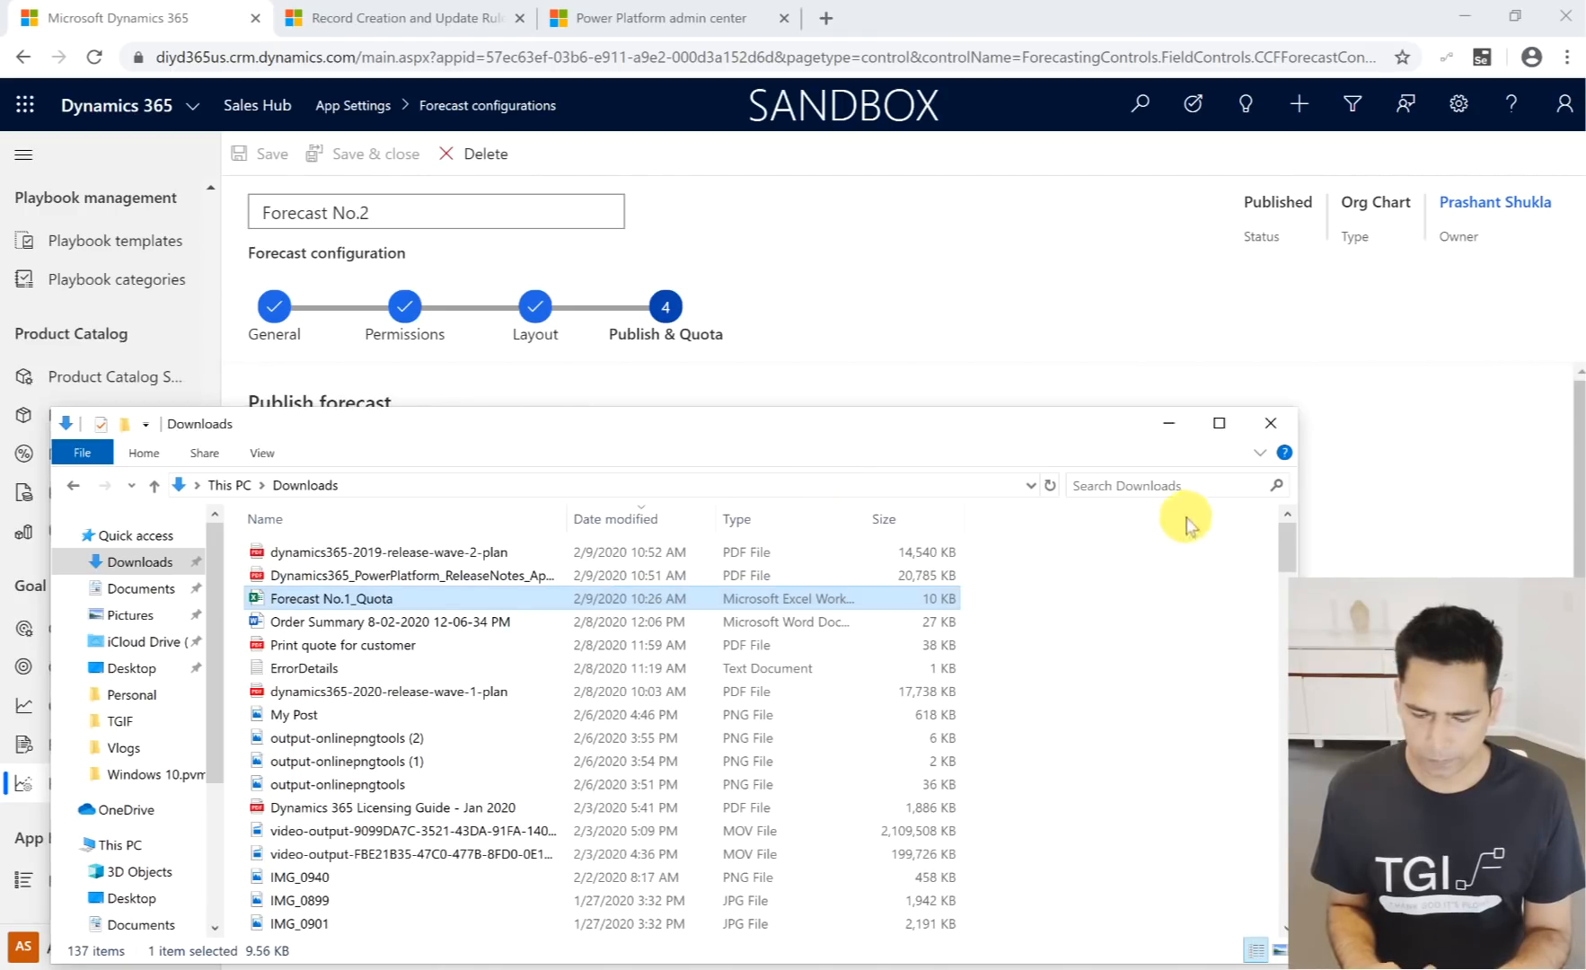
{"action": "left_click", "coordinate": [1271, 423]}
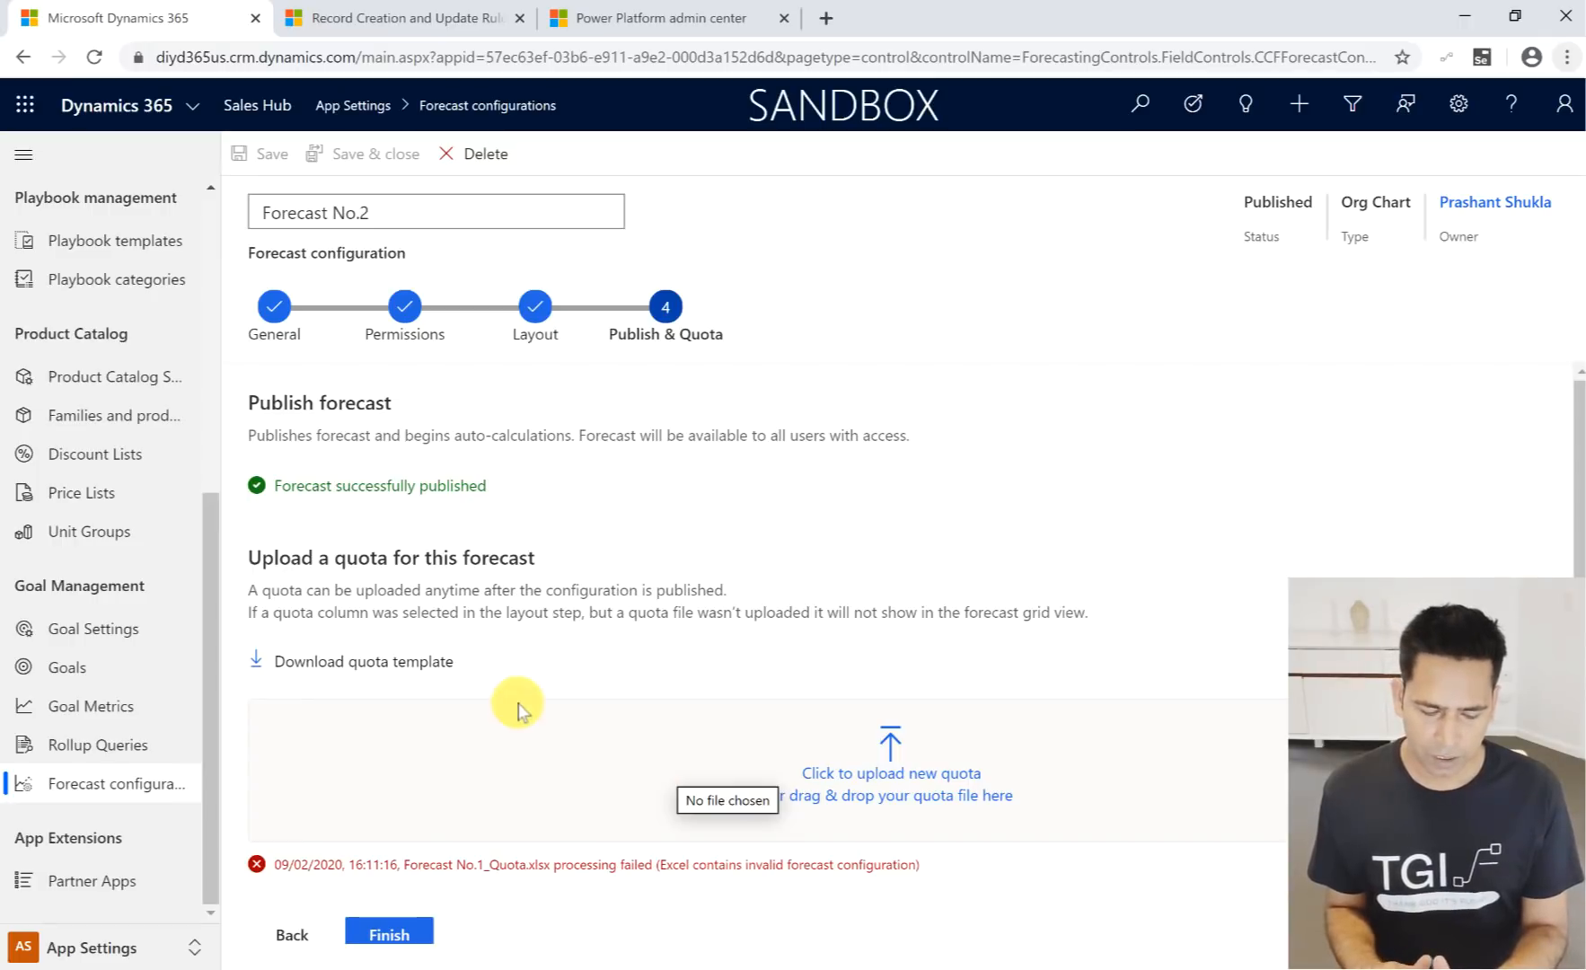
- Open the Forecast No.1 configuration from the forecast configurations list and view its Publish & Quota stage
{"action": "left_click", "coordinate": [90, 787]}
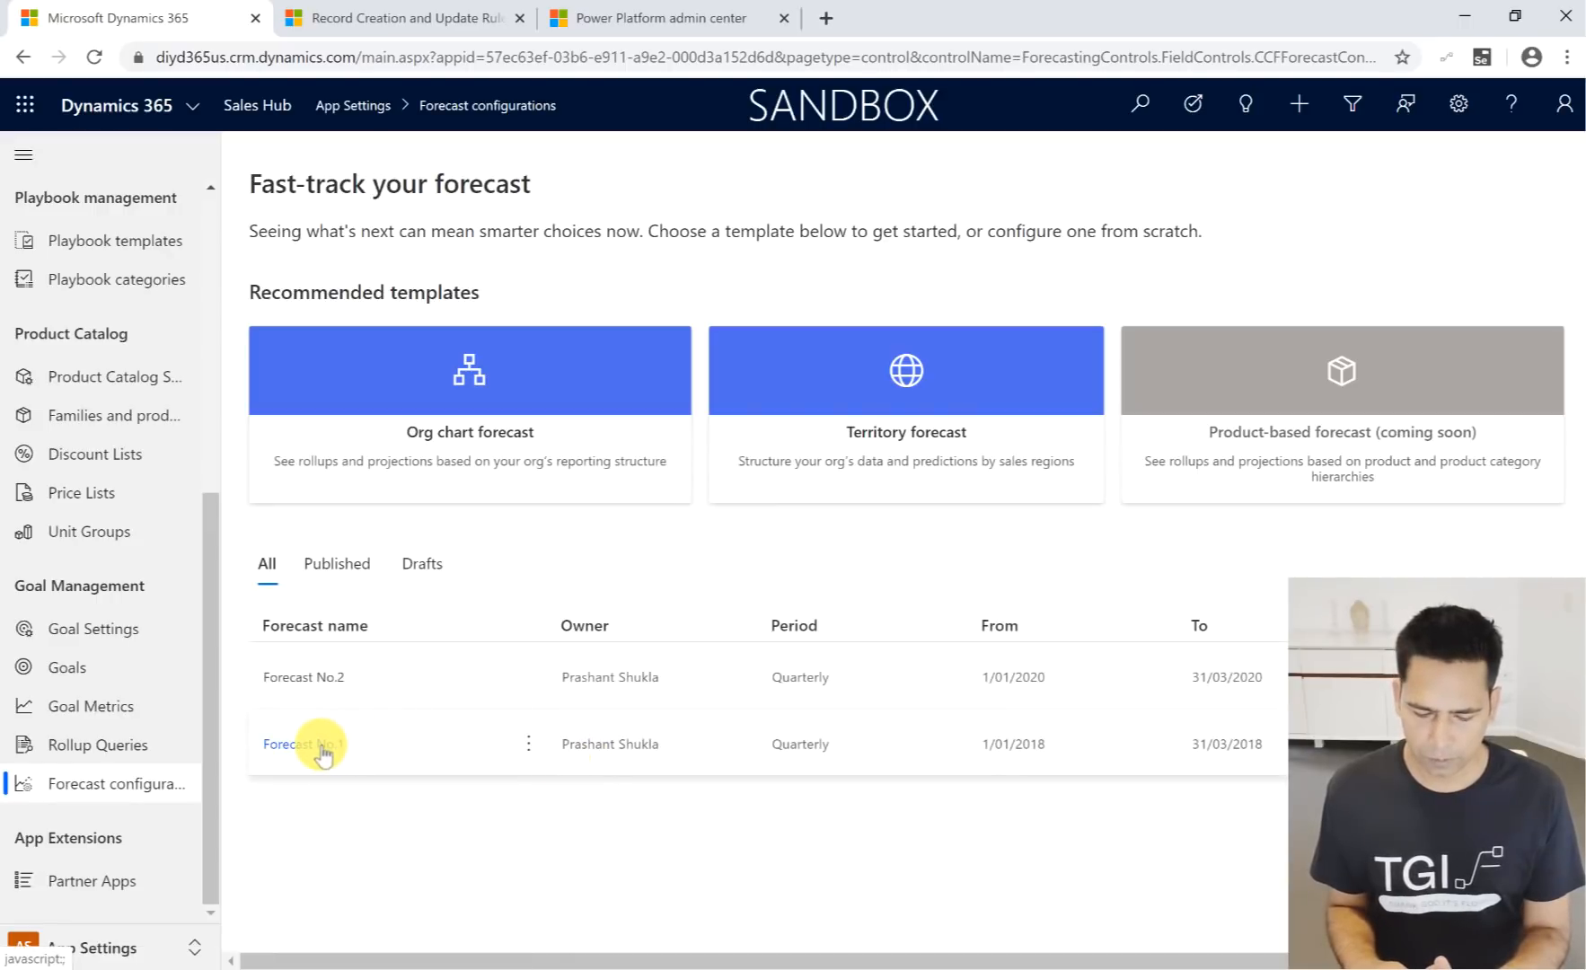
{"action": "left_click", "coordinate": [323, 748]}
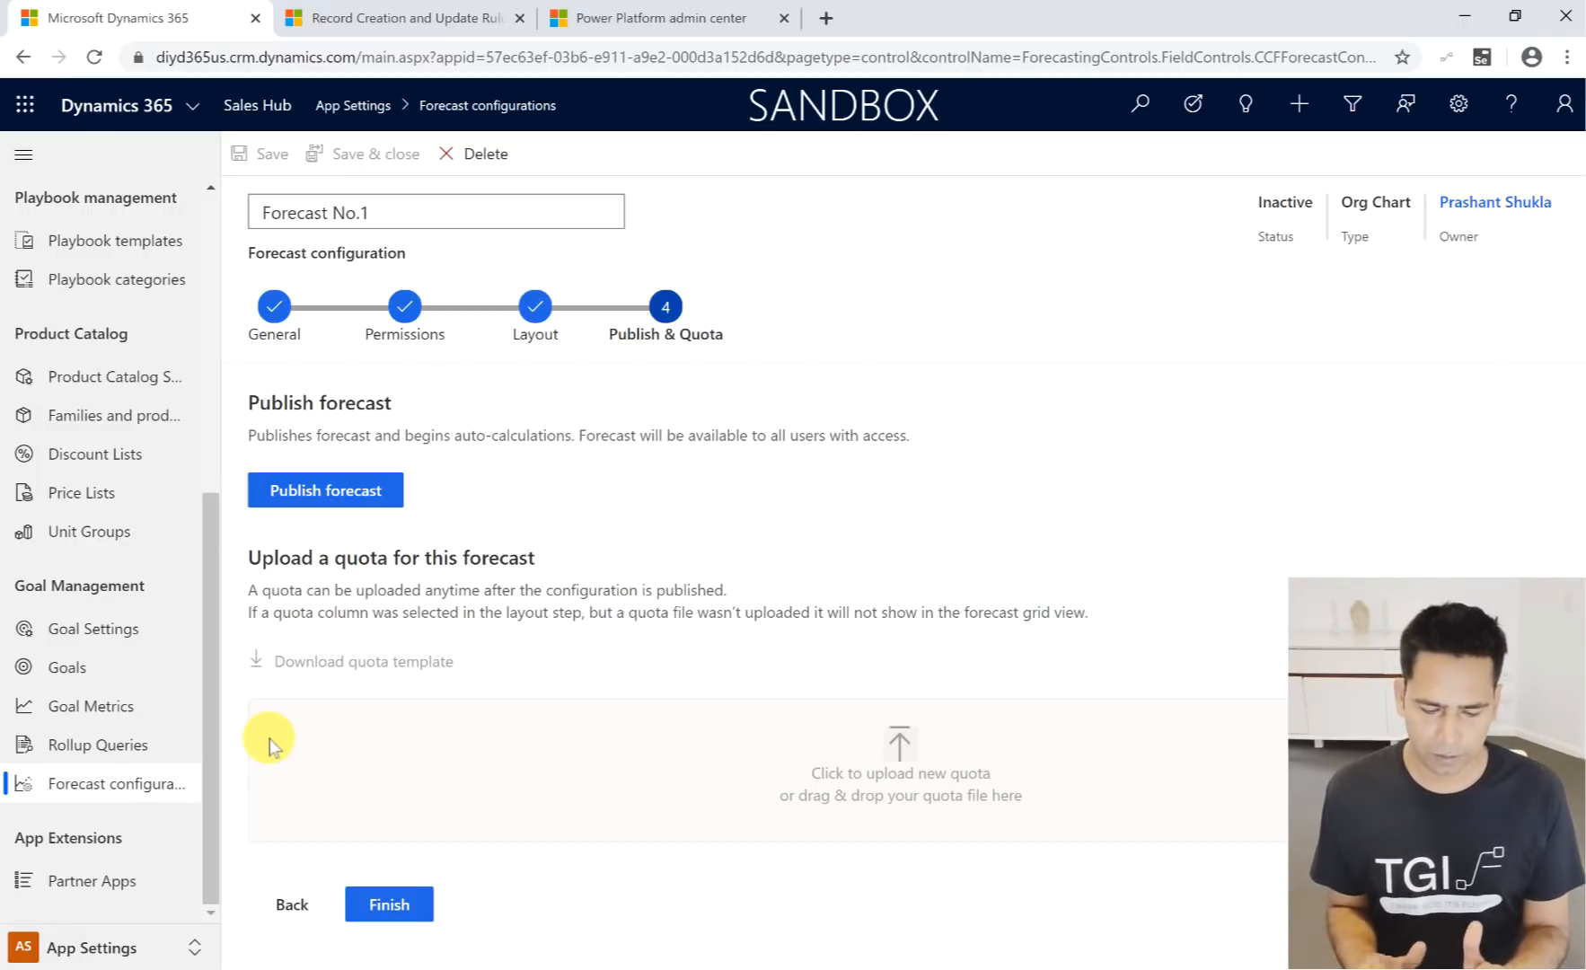
{"action": "mouse_move", "coordinate": [18, 405]}
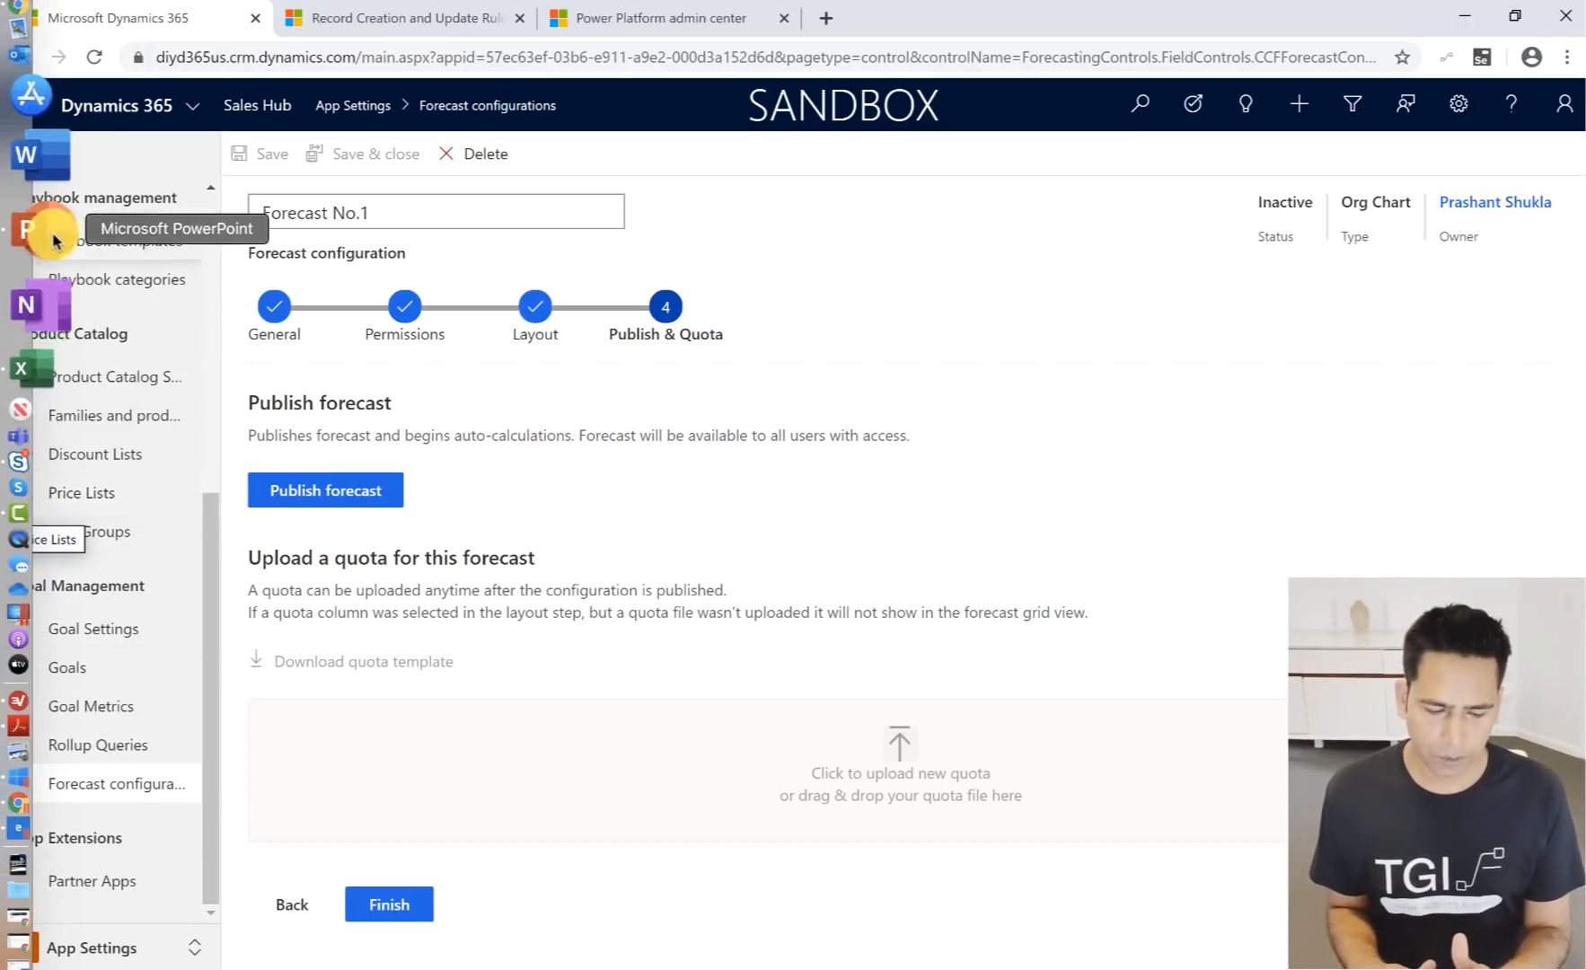
- Check the slide deck in PowerPoint, return to the browser, and open the Forecasts page in the Sales area
{"action": "left_click", "coordinate": [56, 241]}
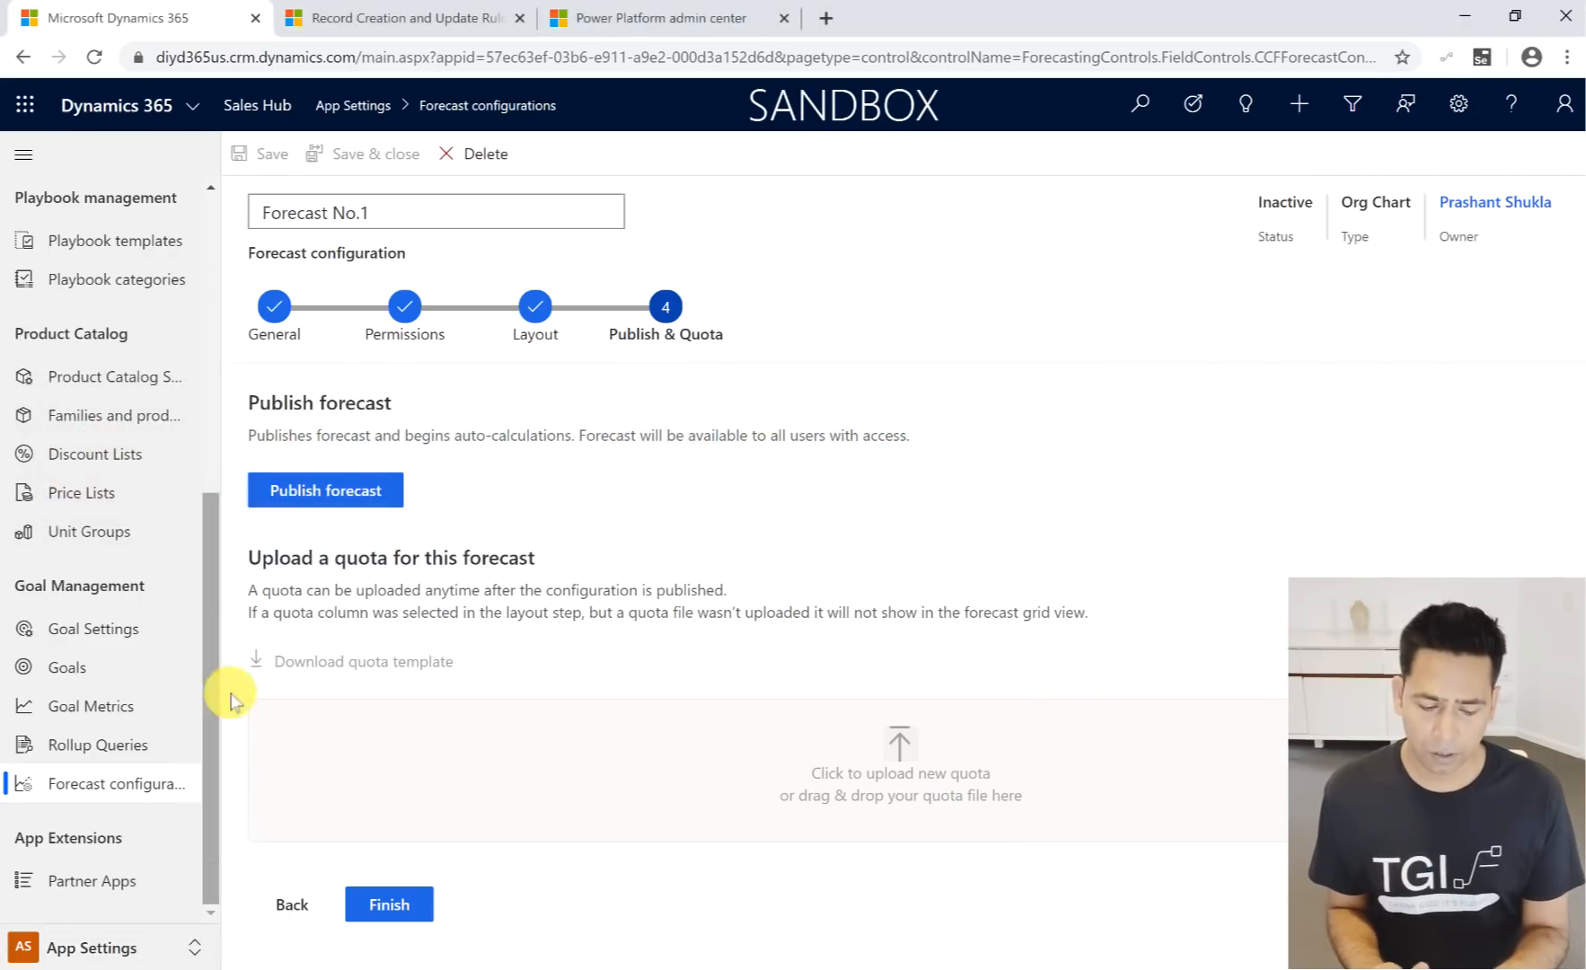
{"action": "left_click", "coordinate": [81, 947]}
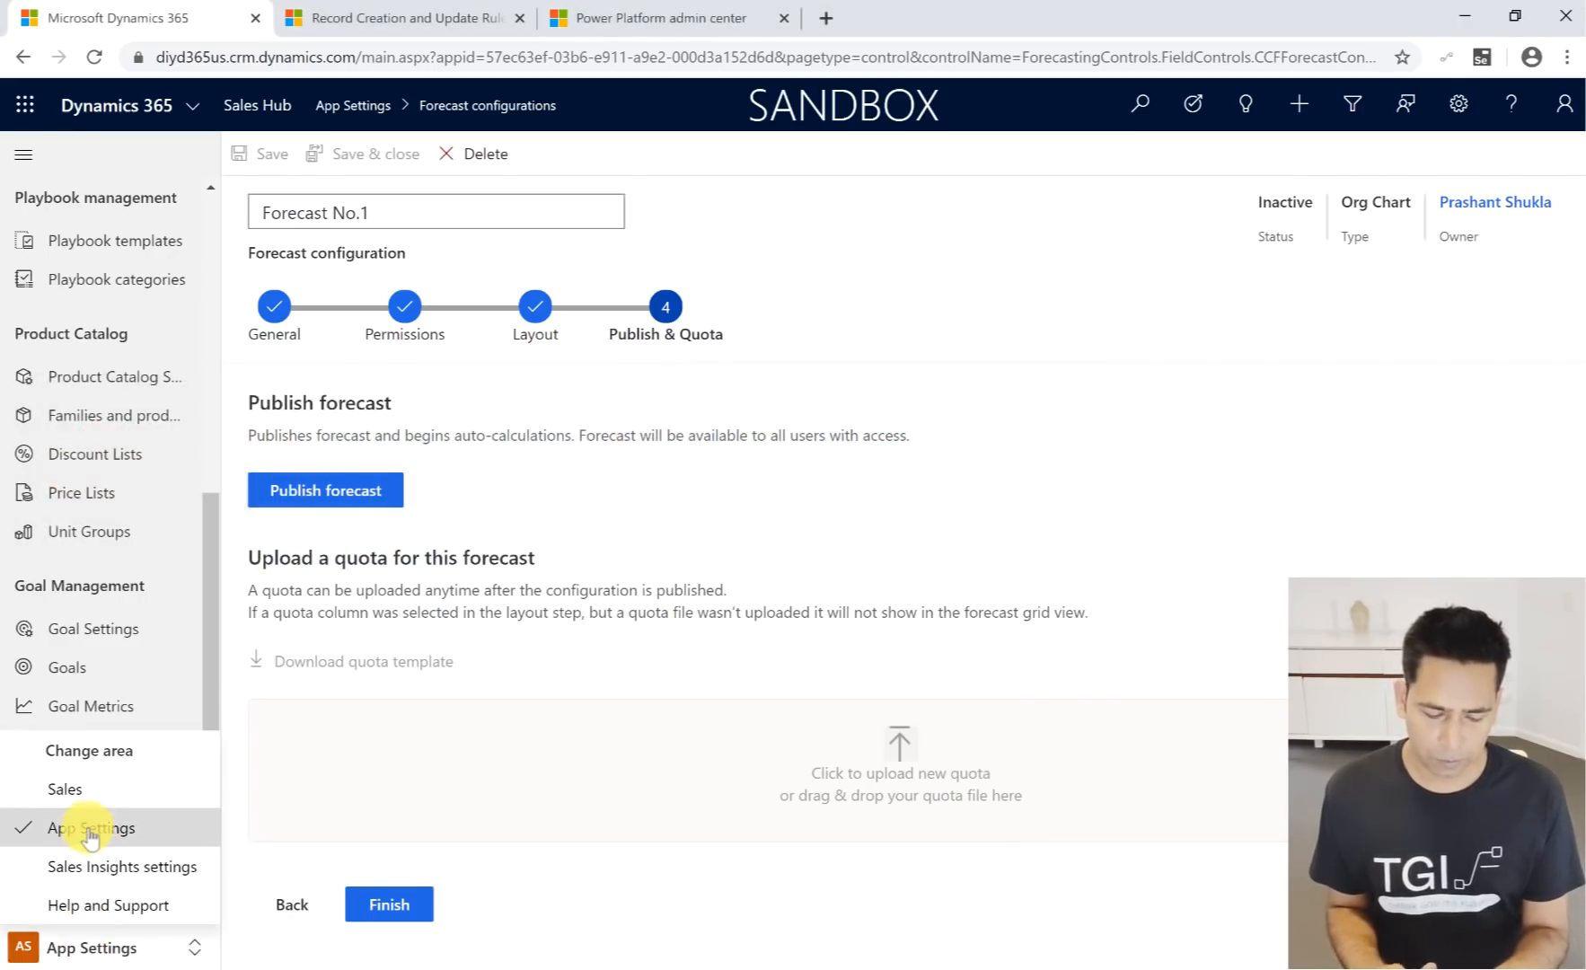
{"action": "left_click", "coordinate": [96, 799]}
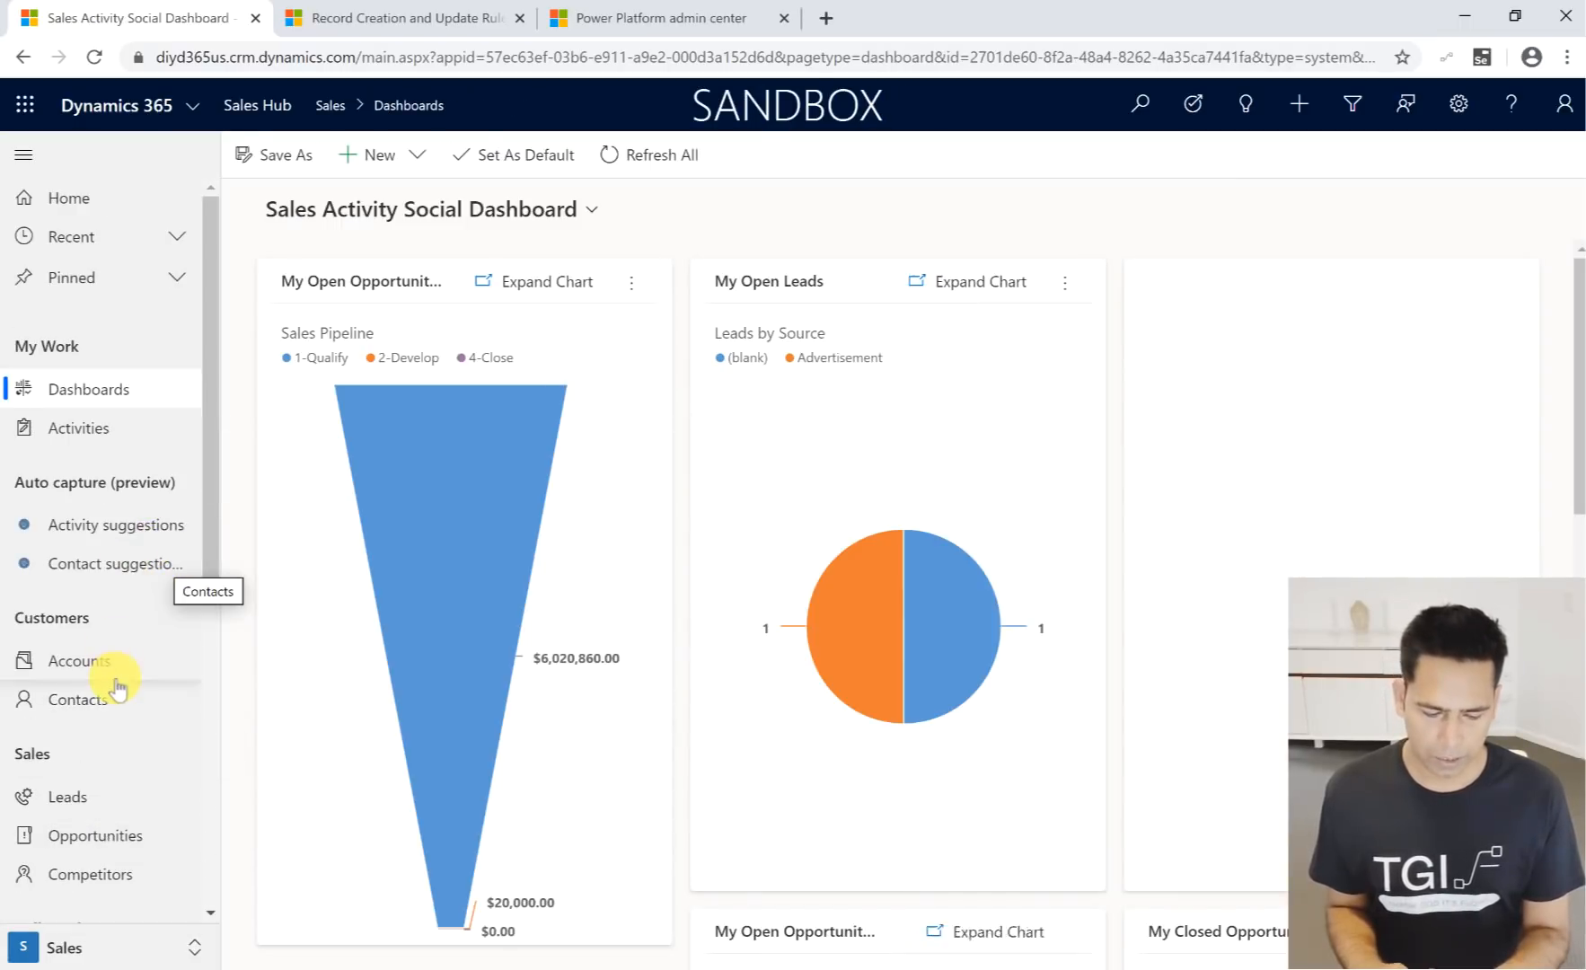
{"action": "scroll", "coordinate": [117, 687], "scroll_direction": "down", "scroll_amount": 6}
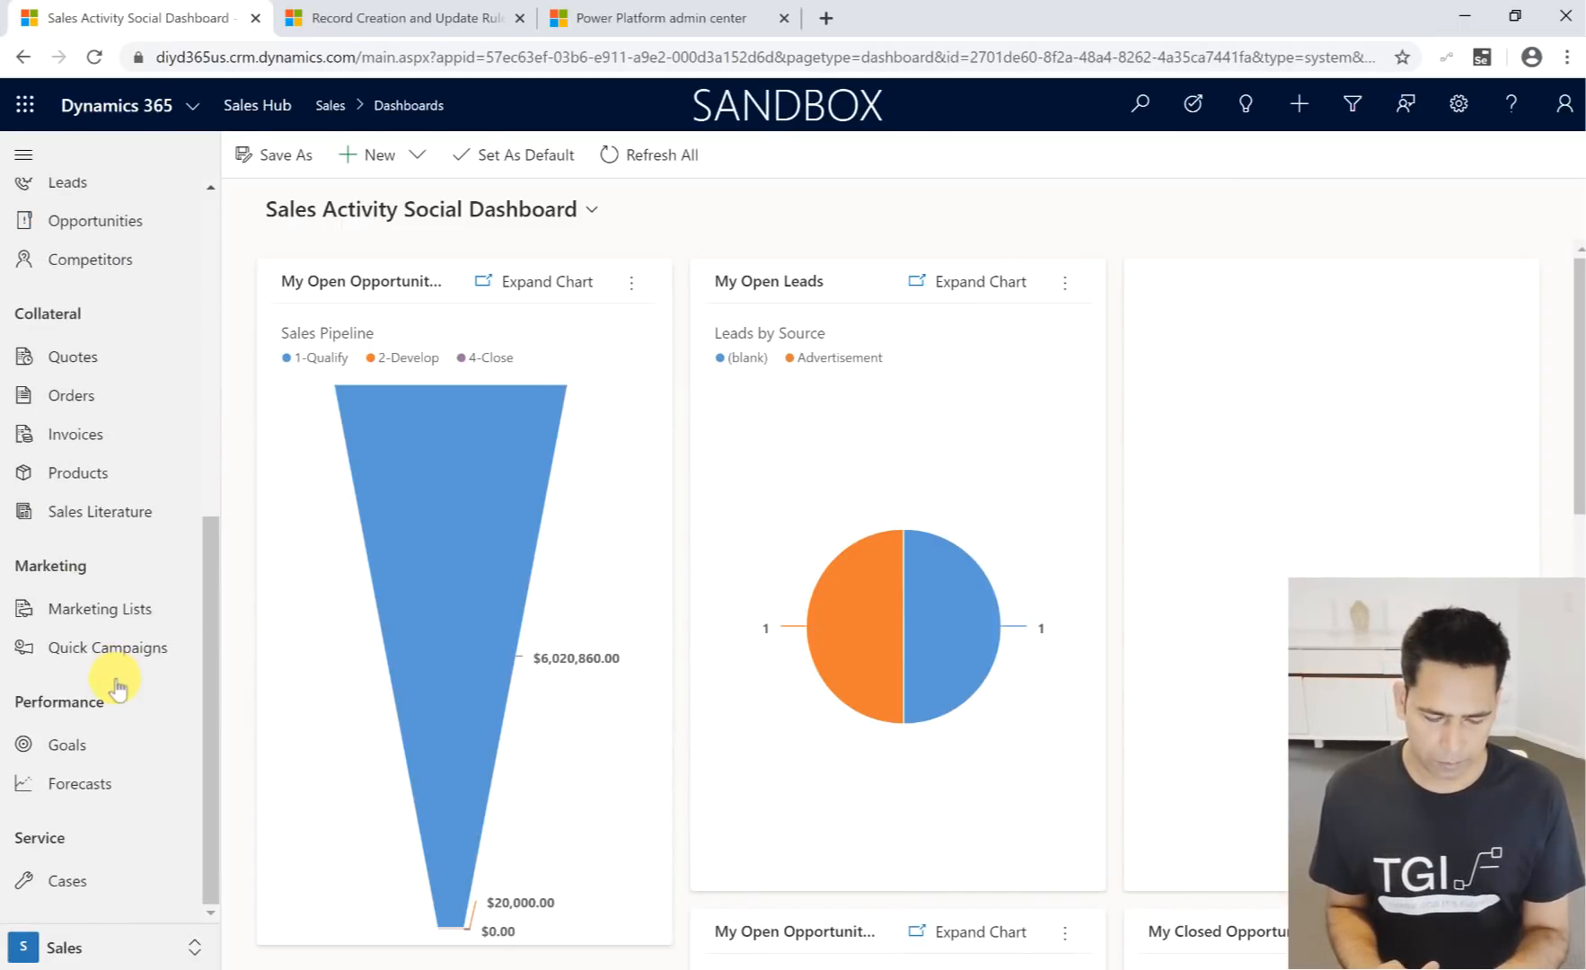
{"action": "left_click", "coordinate": [81, 785]}
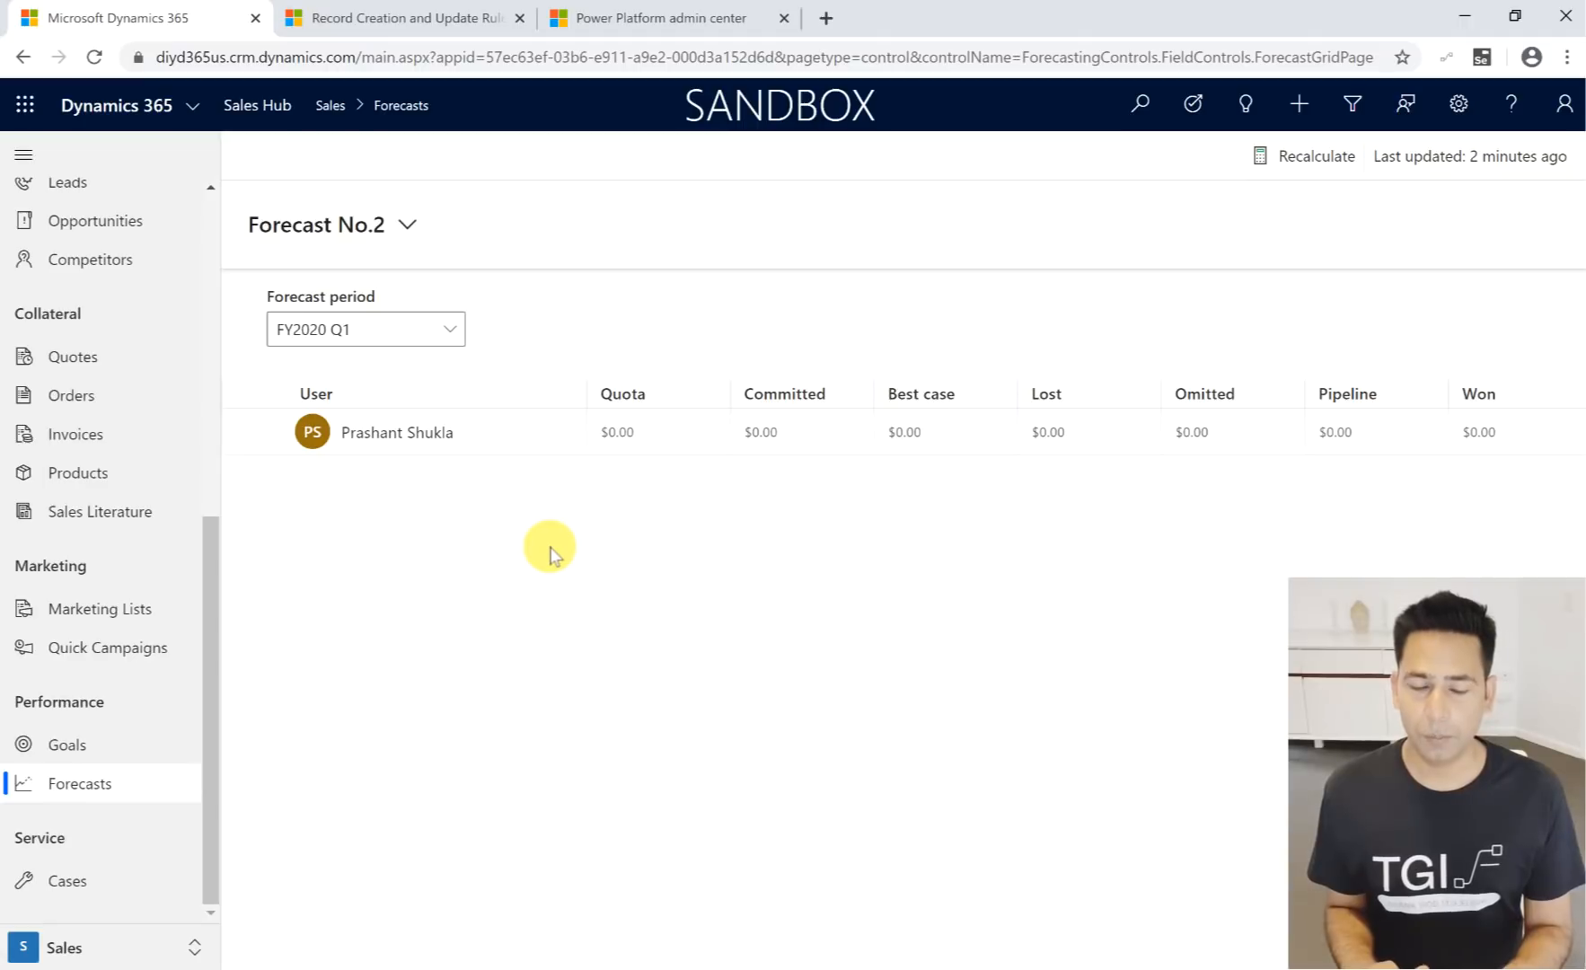
- View the user's opportunities in Forecast No.2, and switch to Forecast No.1 to view the same user's opportunities there
{"action": "left_click", "coordinate": [555, 446]}
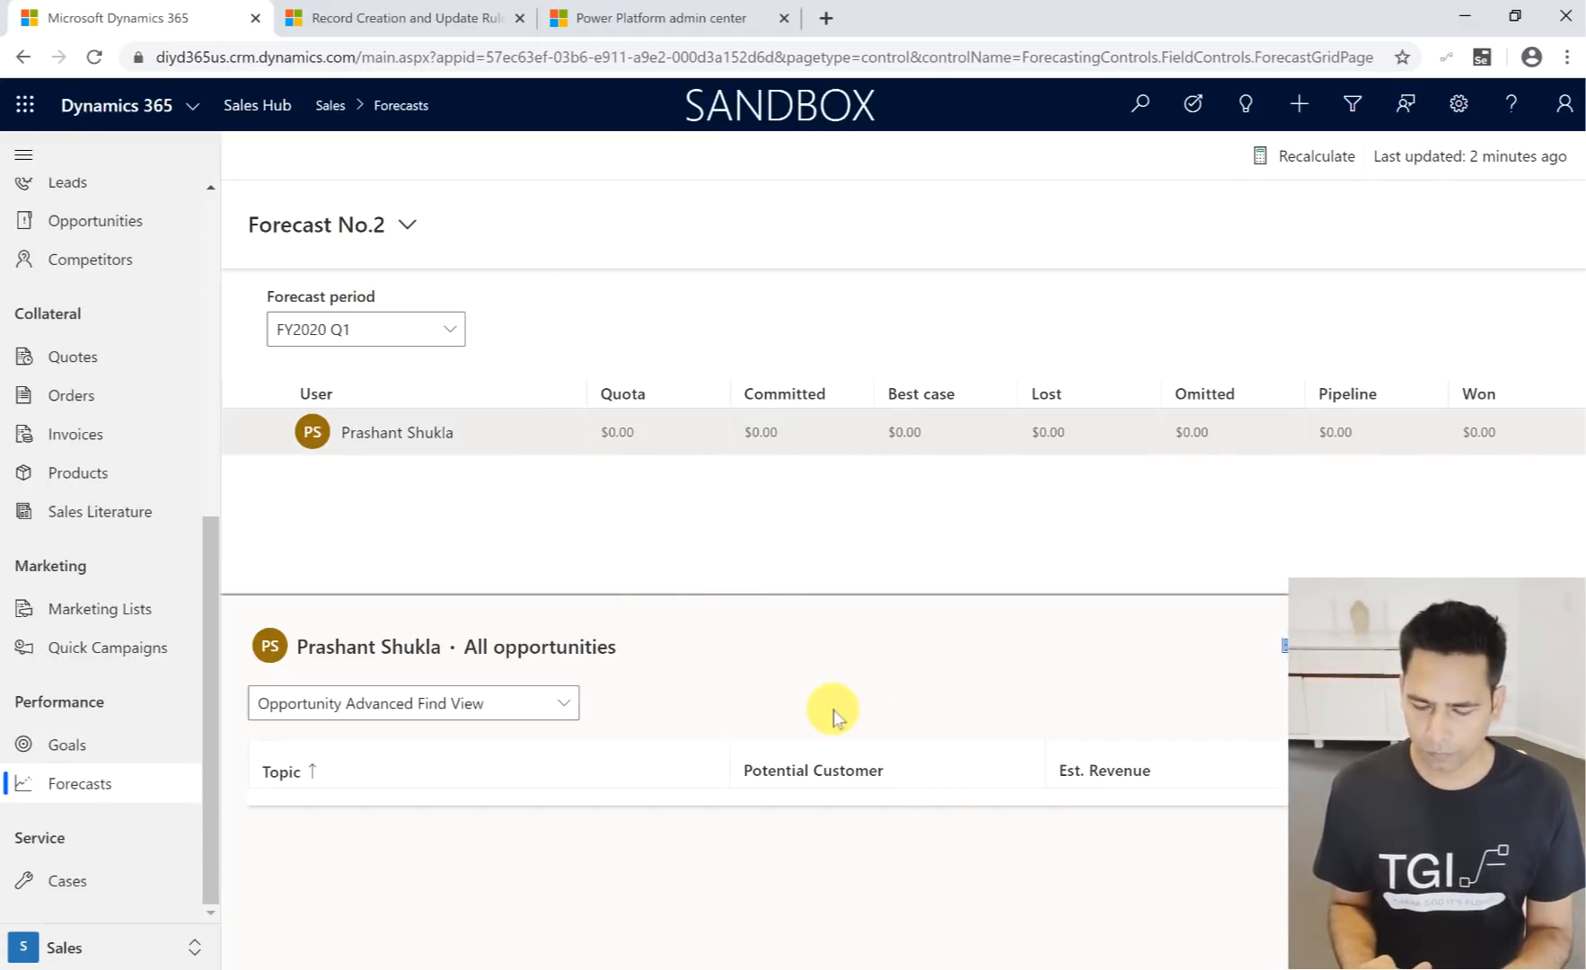
{"action": "left_click", "coordinate": [408, 235]}
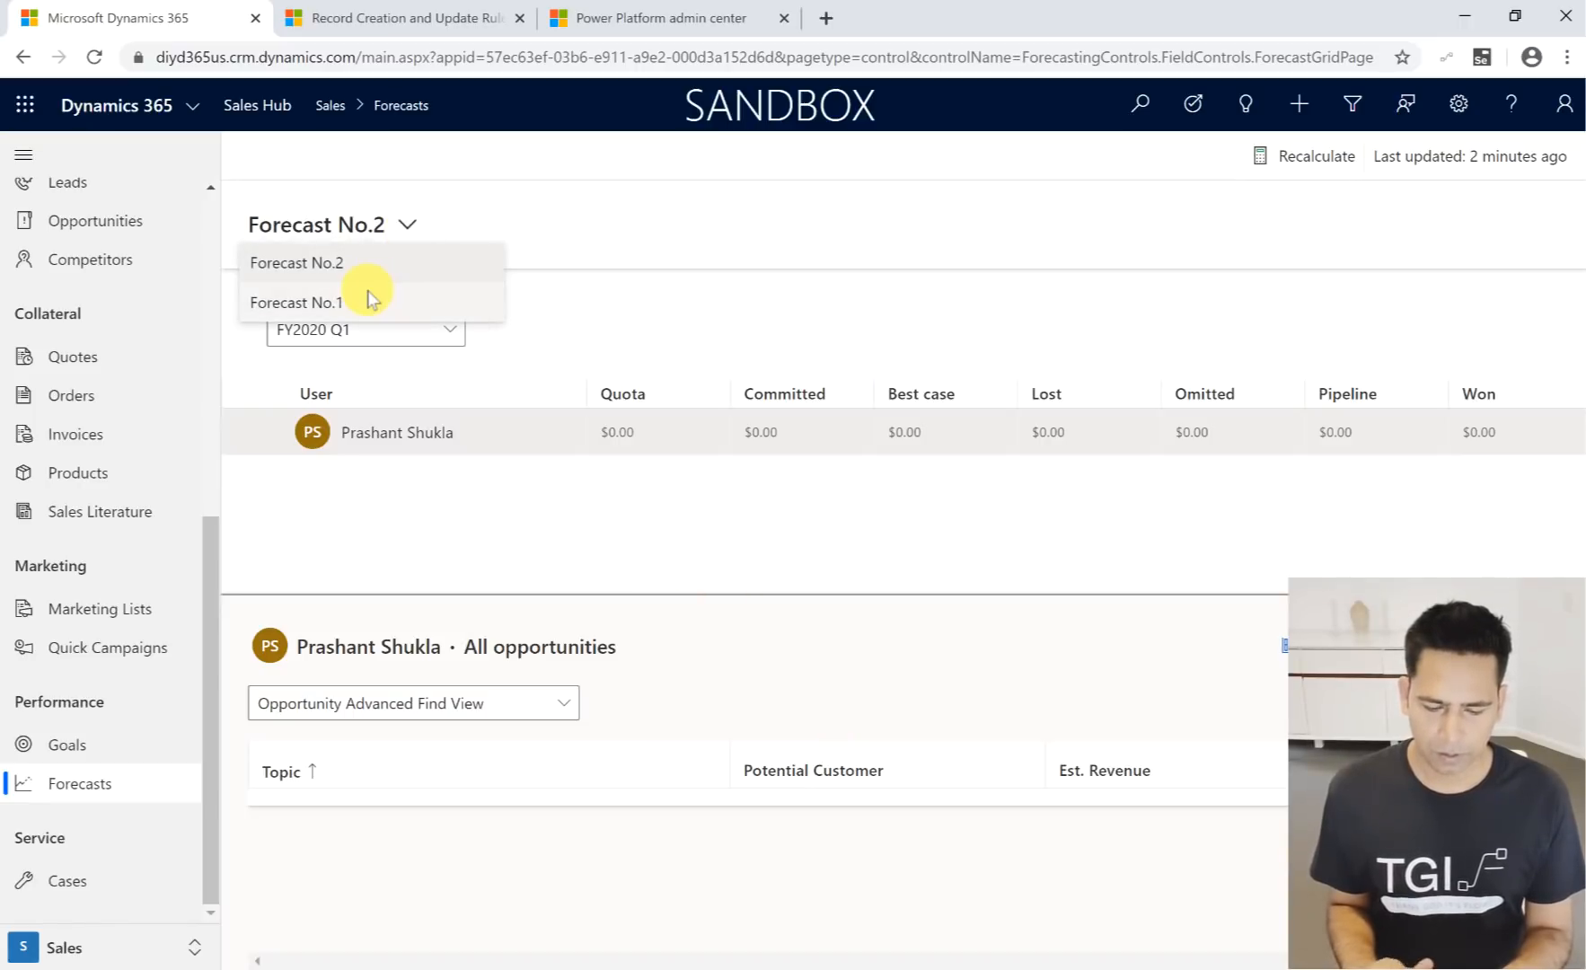
{"action": "left_click", "coordinate": [370, 298]}
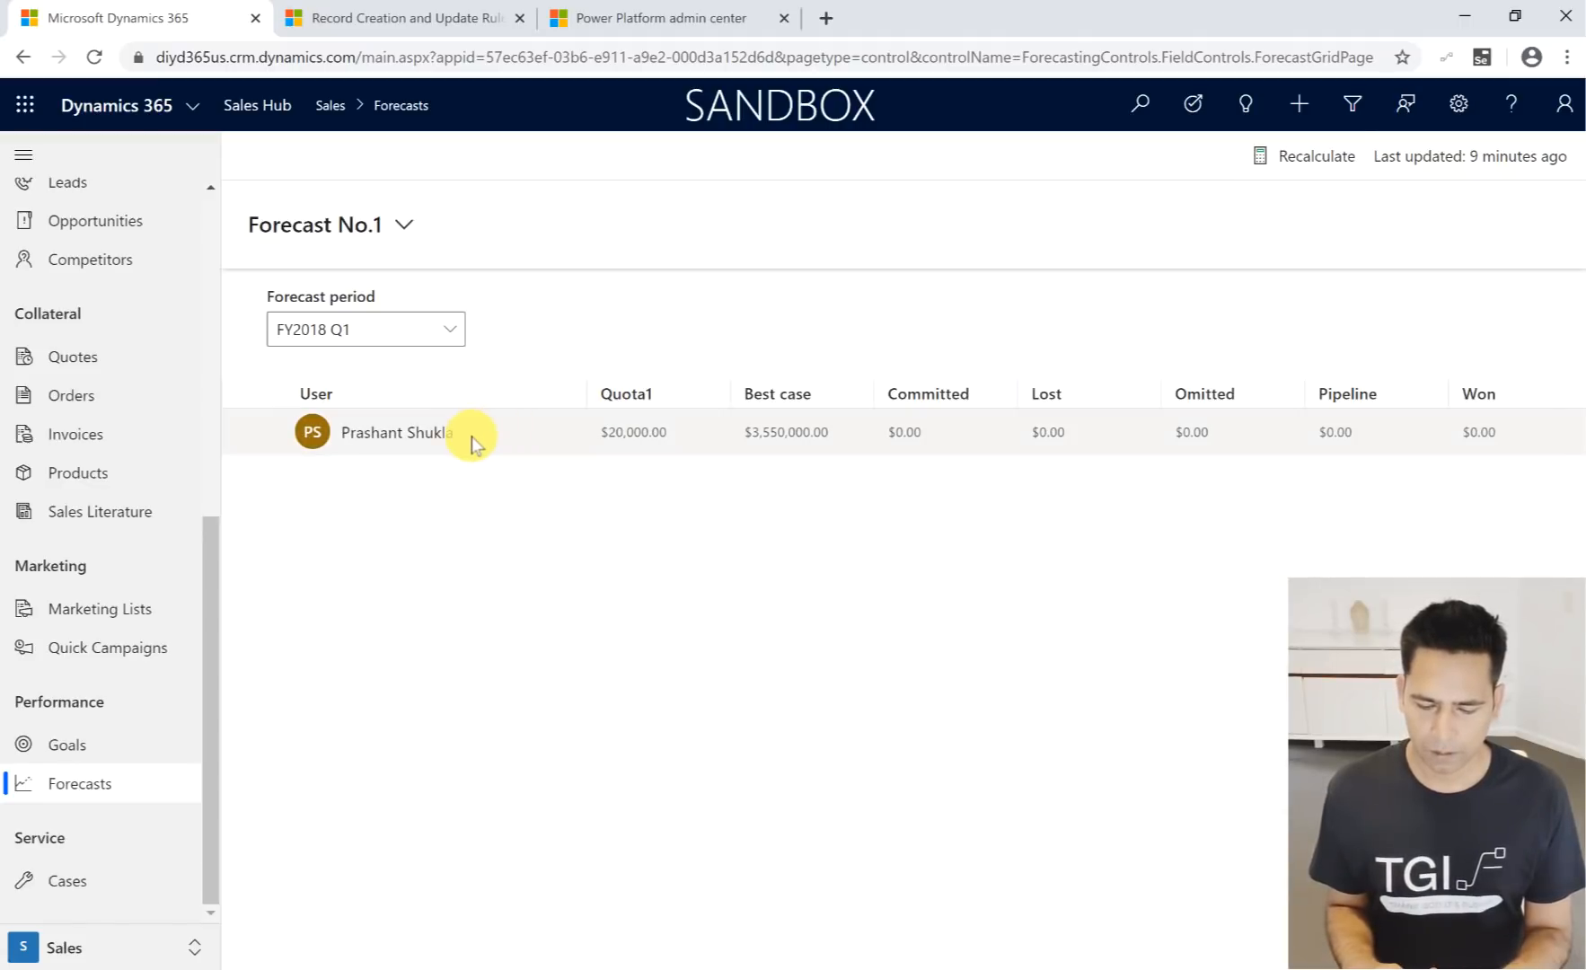
{"action": "left_click", "coordinate": [471, 442]}
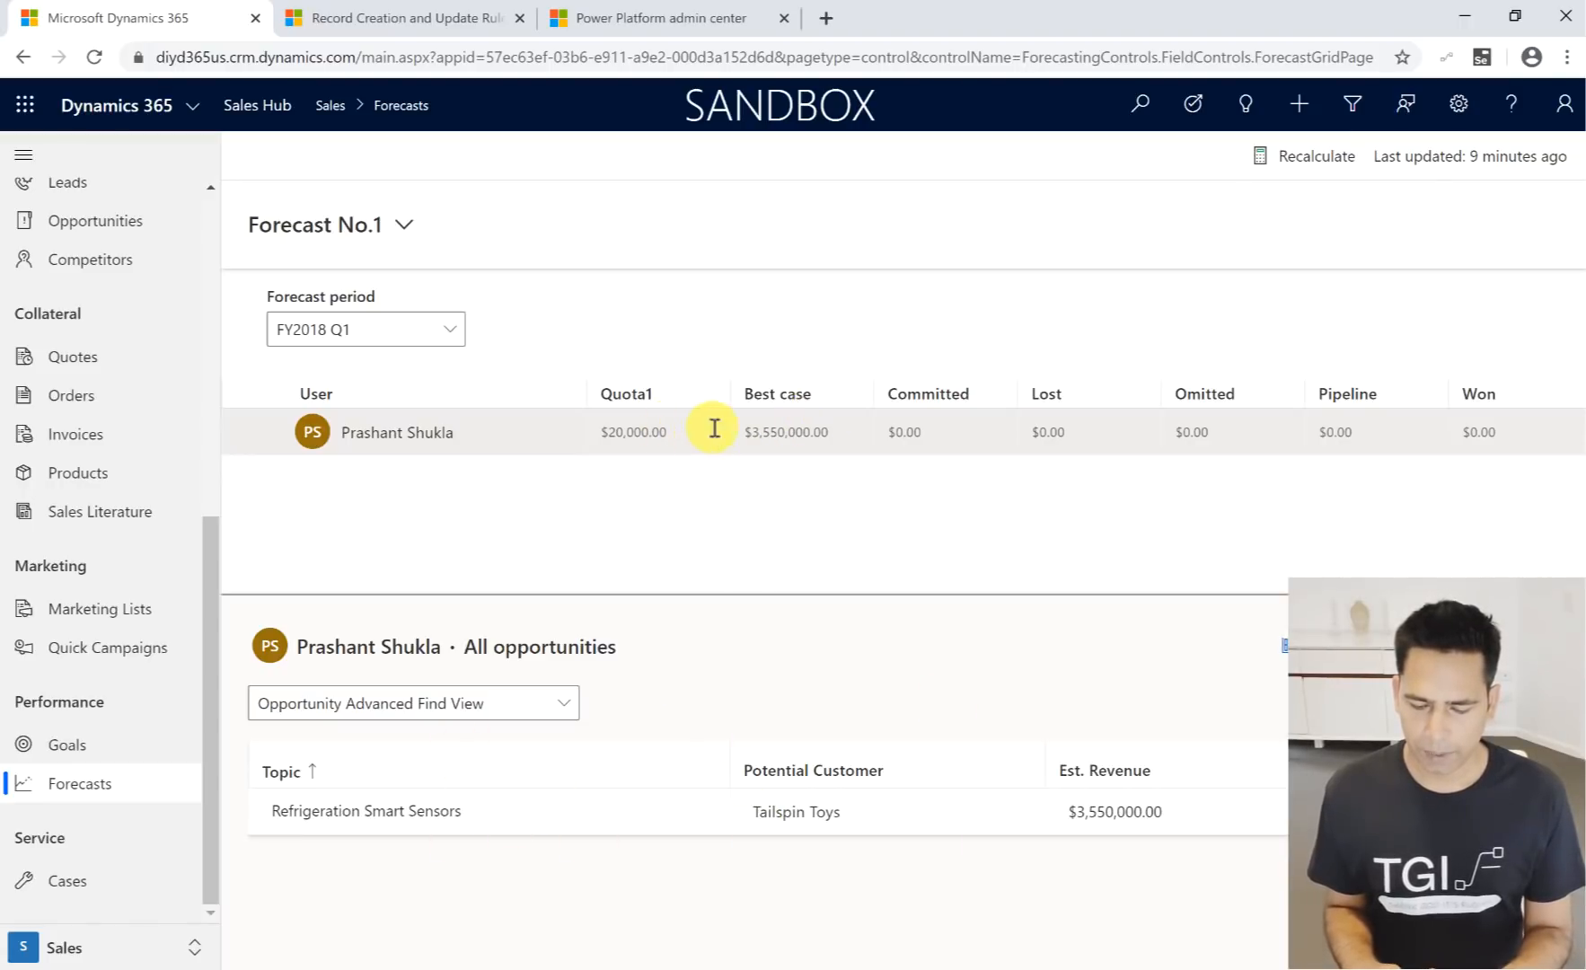
- Adjust the user's Best case value in Forecast No.1 to 10000 with the note "trying feature"
{"action": "left_click", "coordinate": [846, 440]}
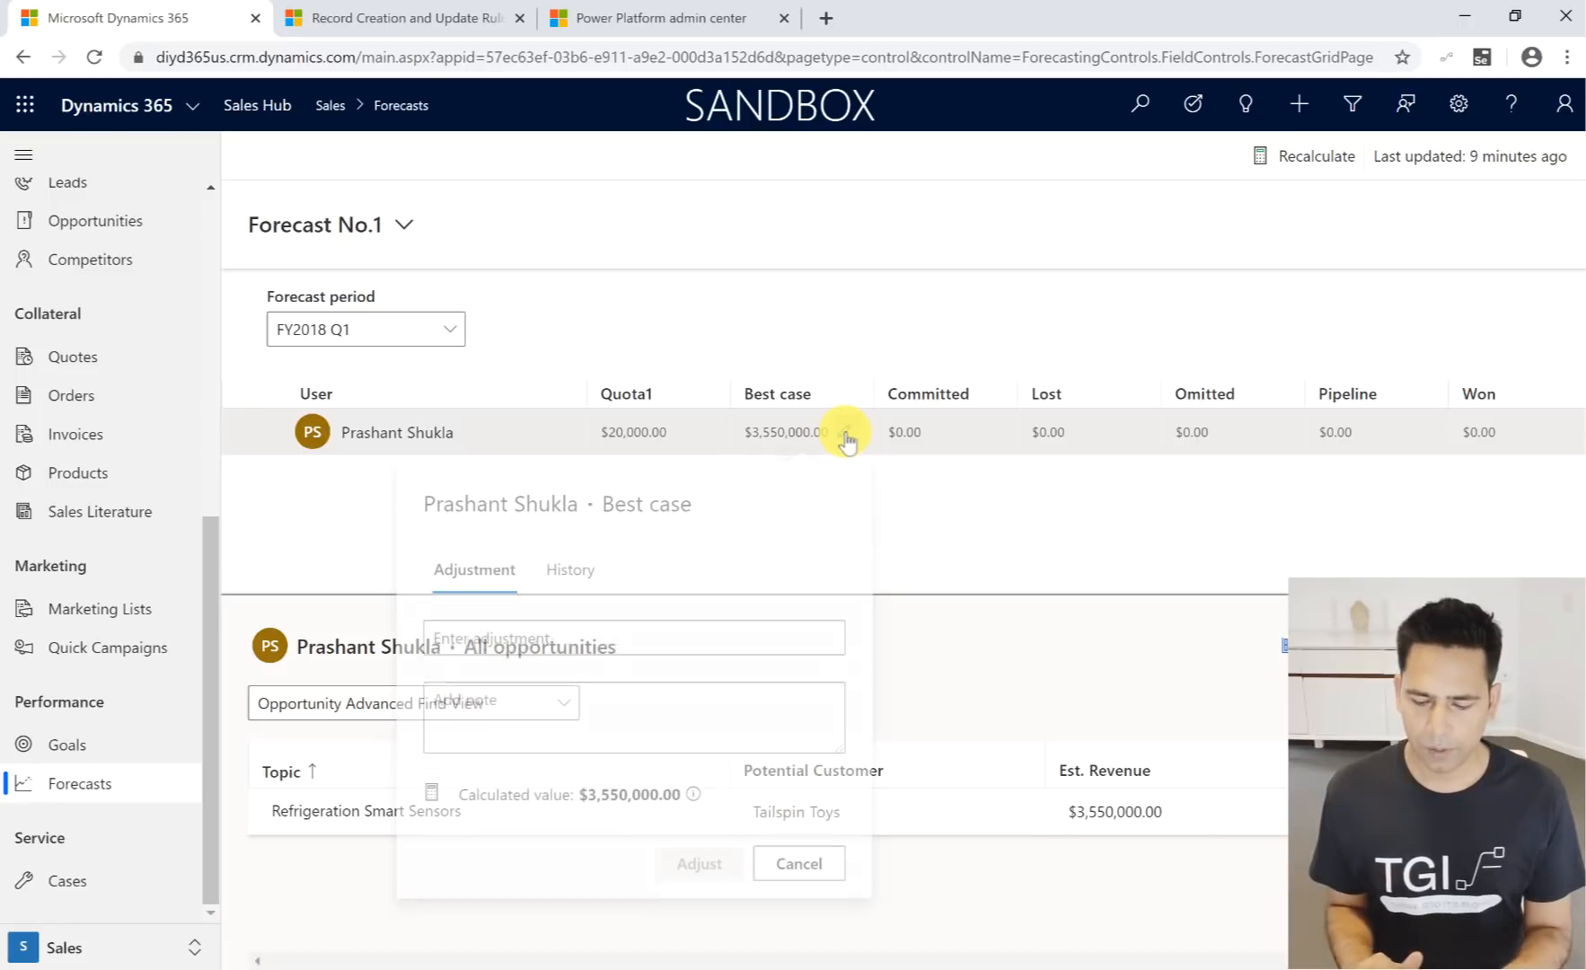
{"action": "left_click", "coordinate": [583, 644]}
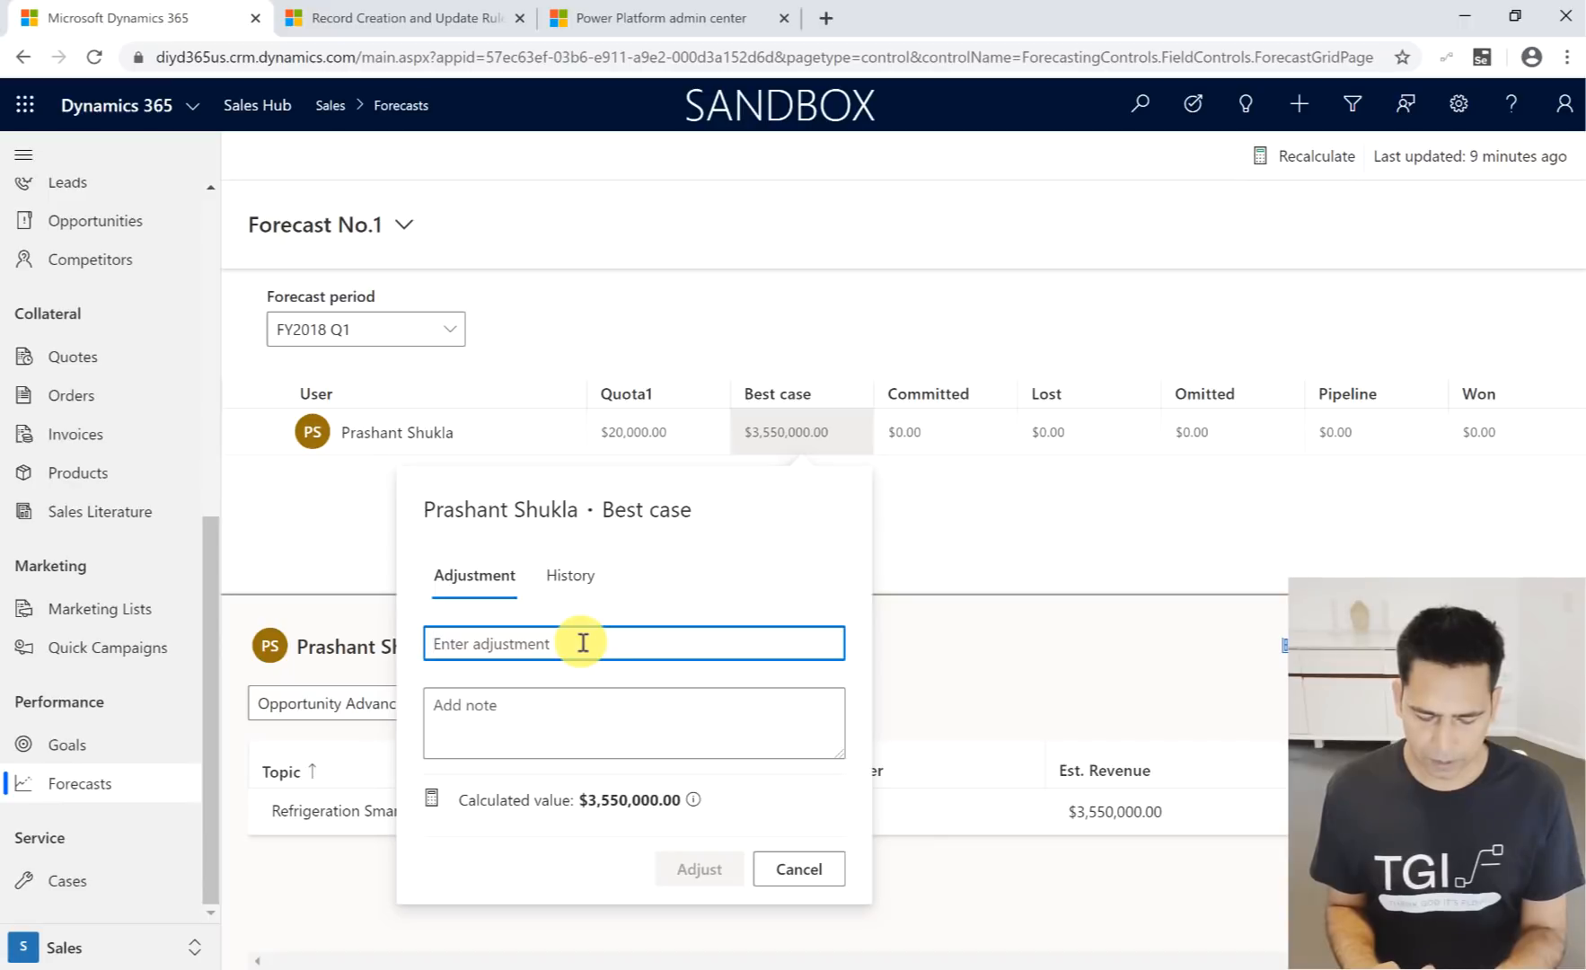
{"action": "type", "text": "10000"}
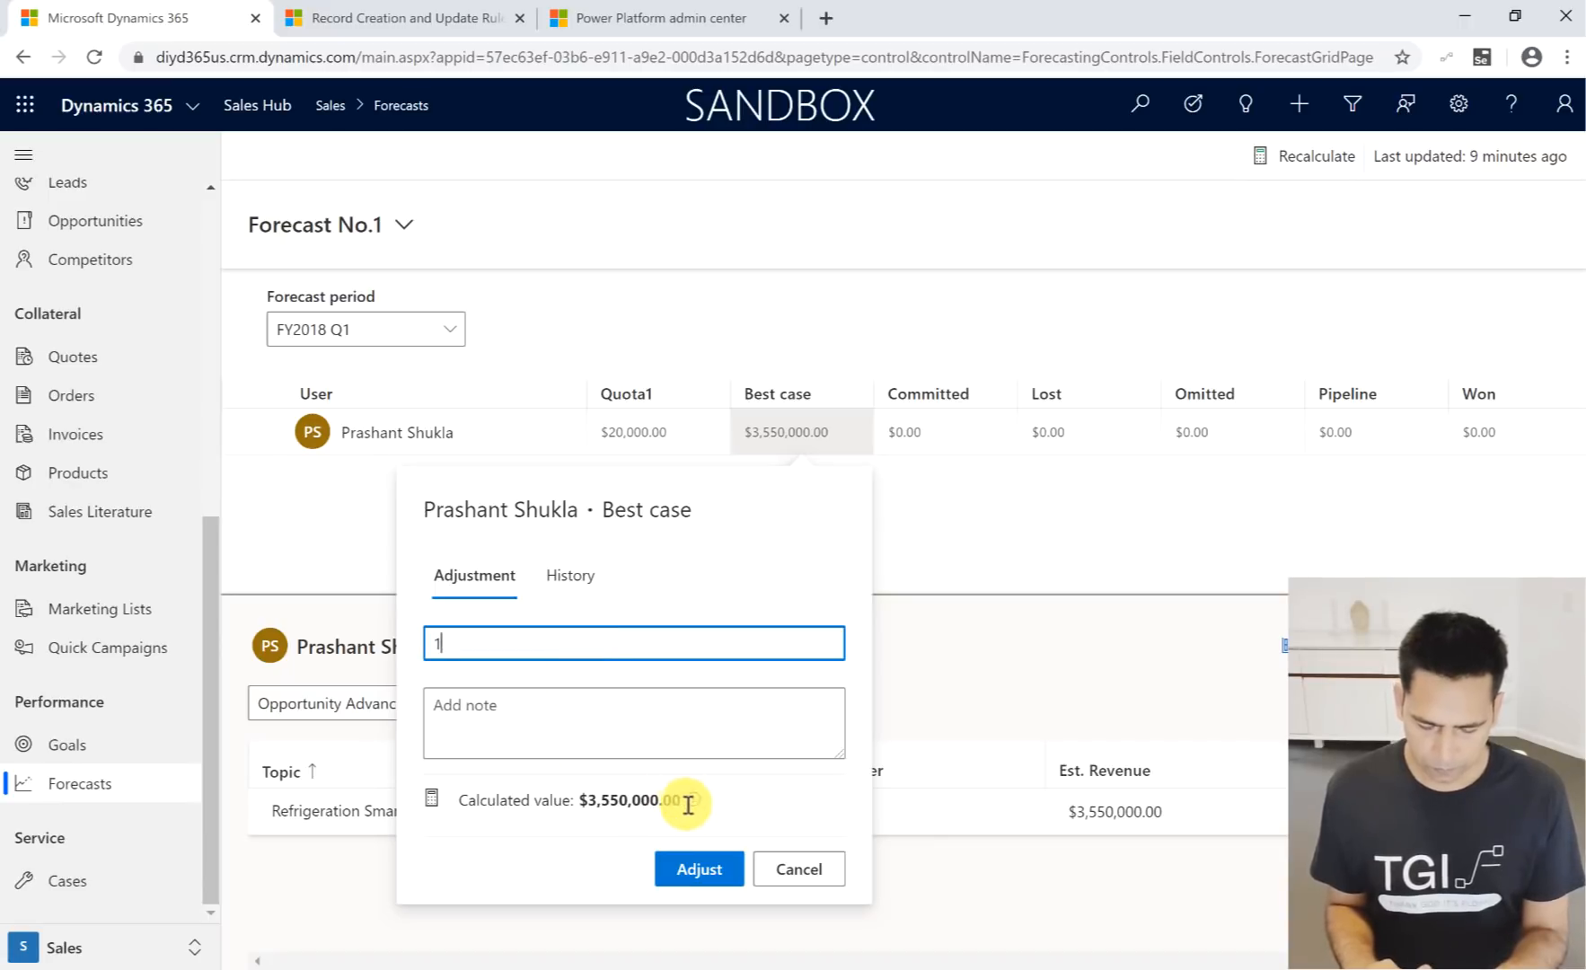
{"action": "left_click", "coordinate": [668, 697]}
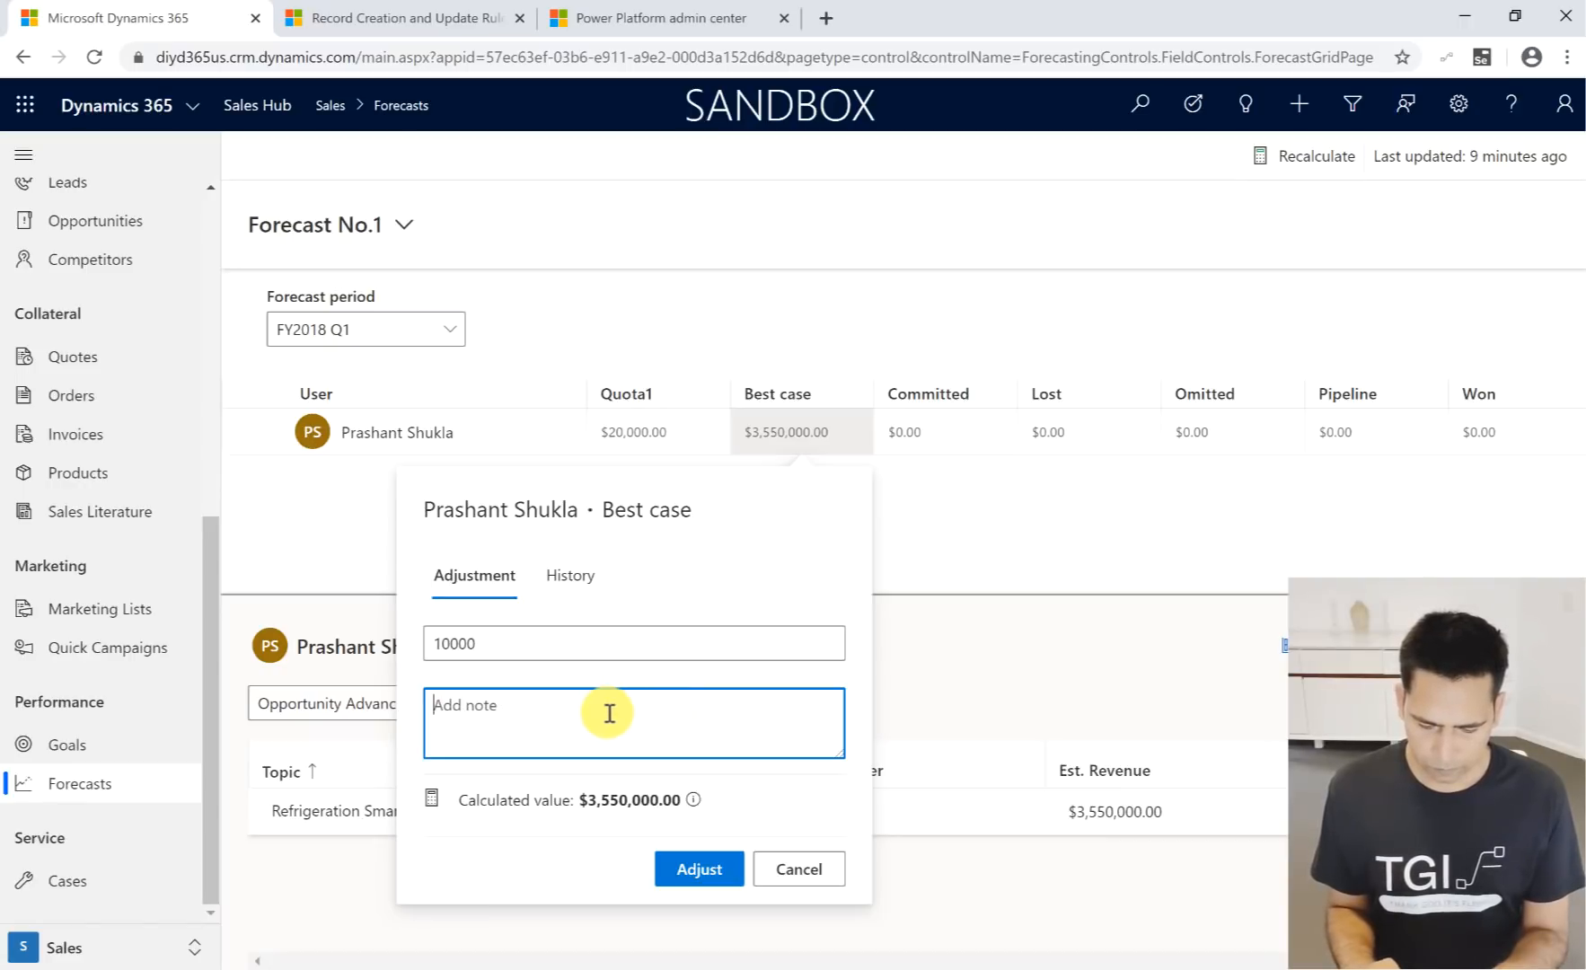
{"action": "left_click", "coordinate": [698, 798]}
{"action": "left_click", "coordinate": [556, 714]}
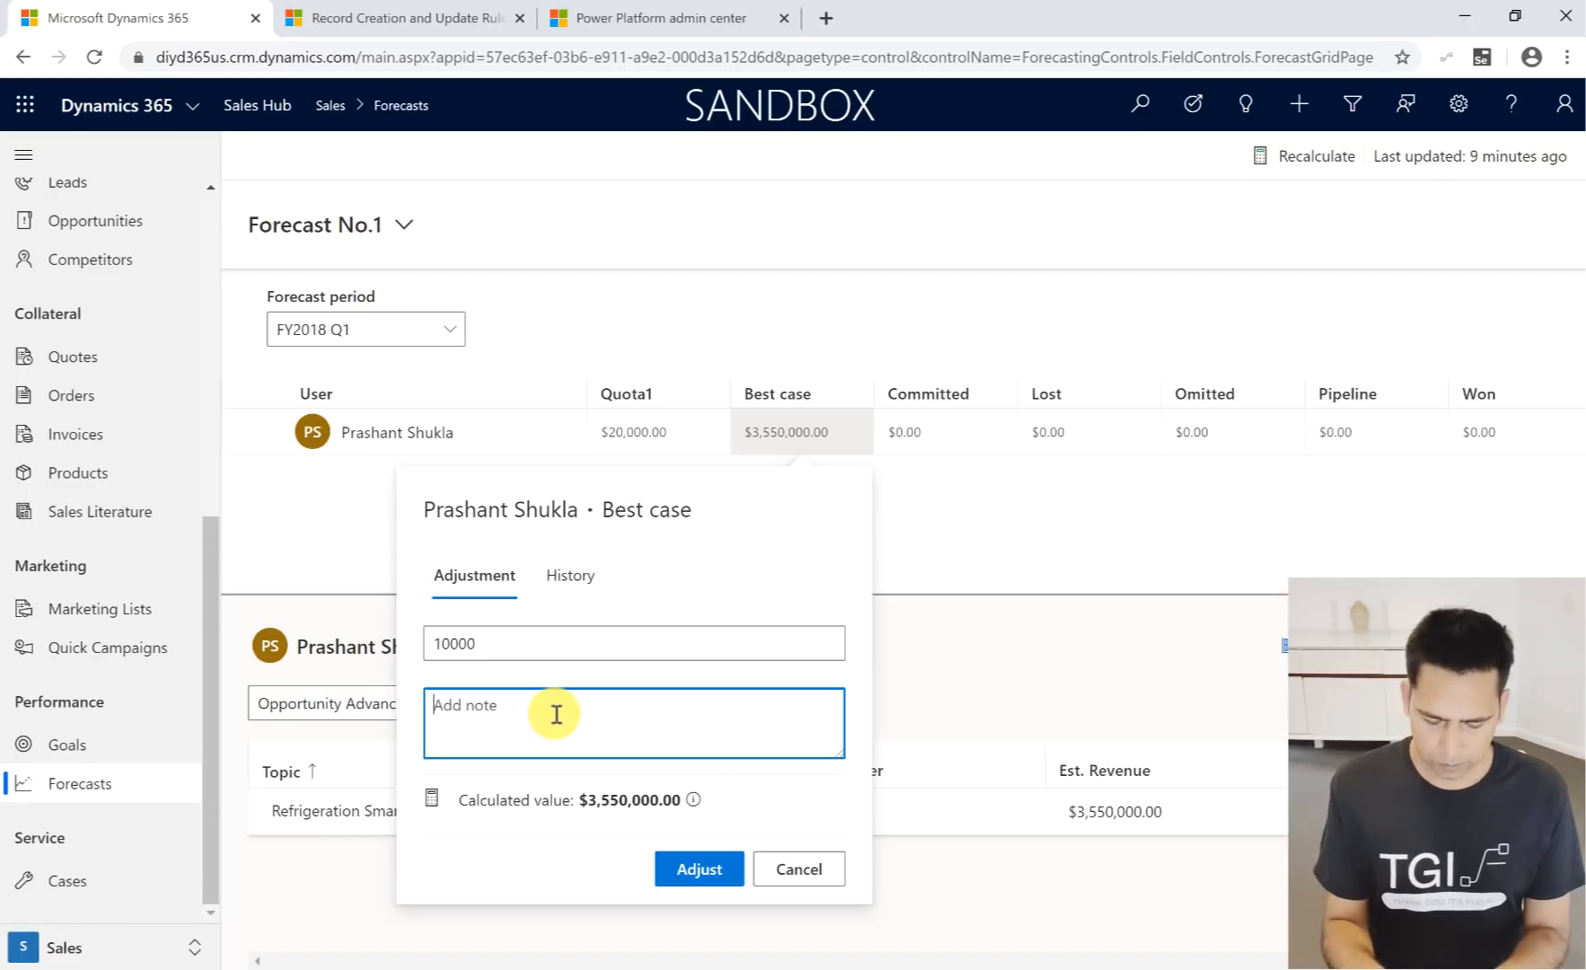
{"action": "type", "text": "trying fe"}
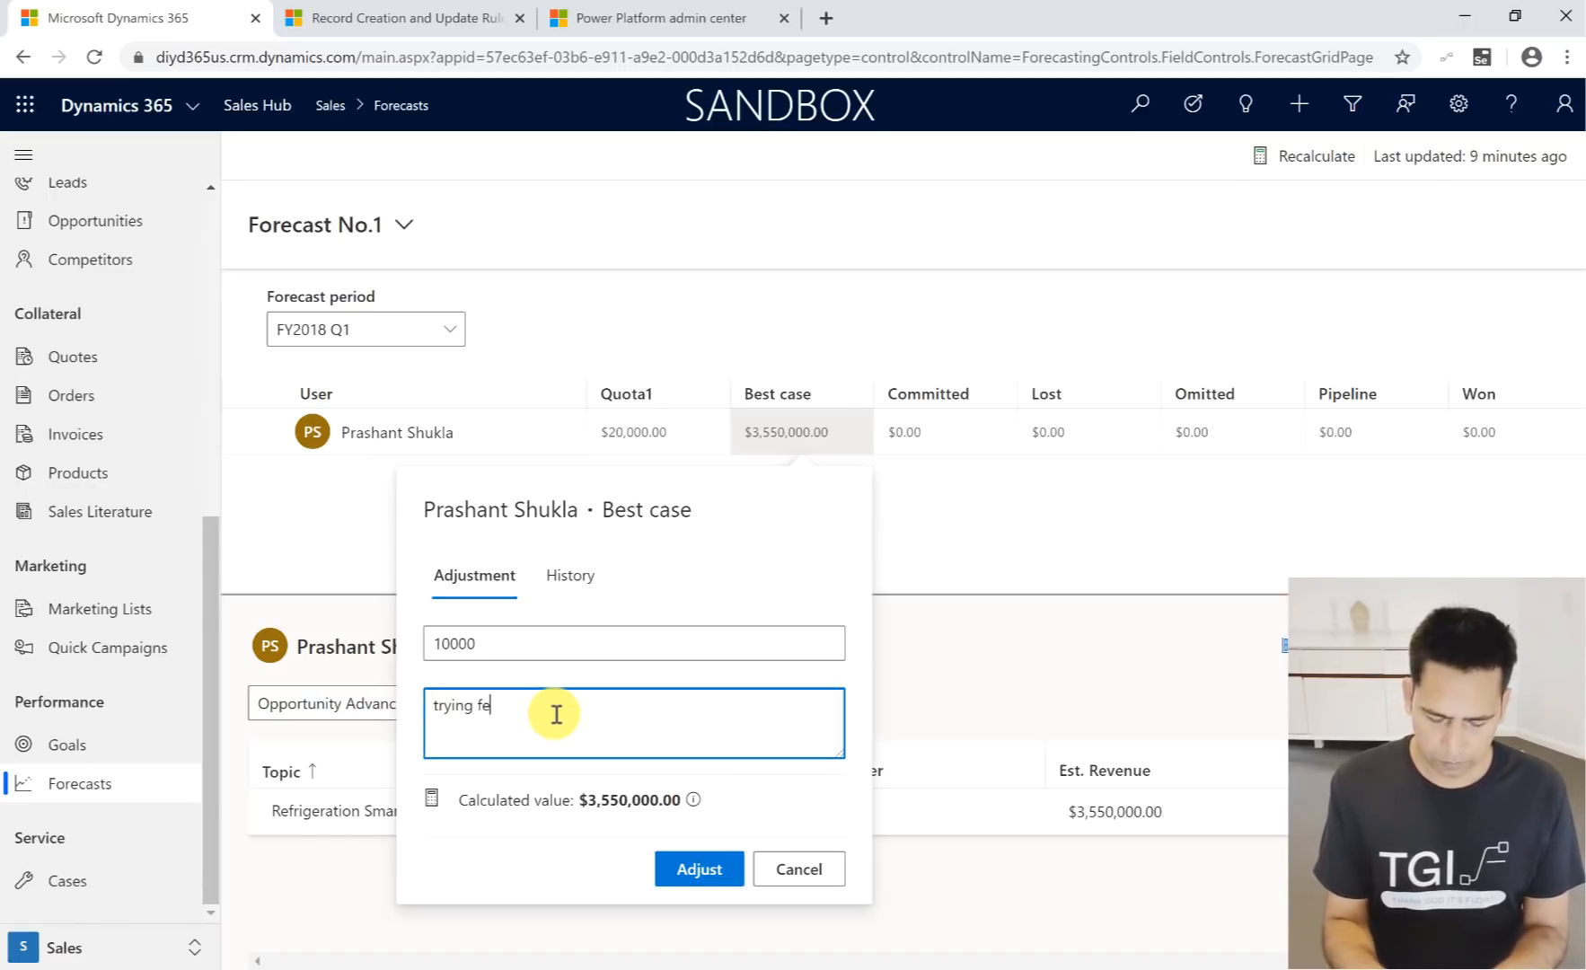
{"action": "type", "text": "ature"}
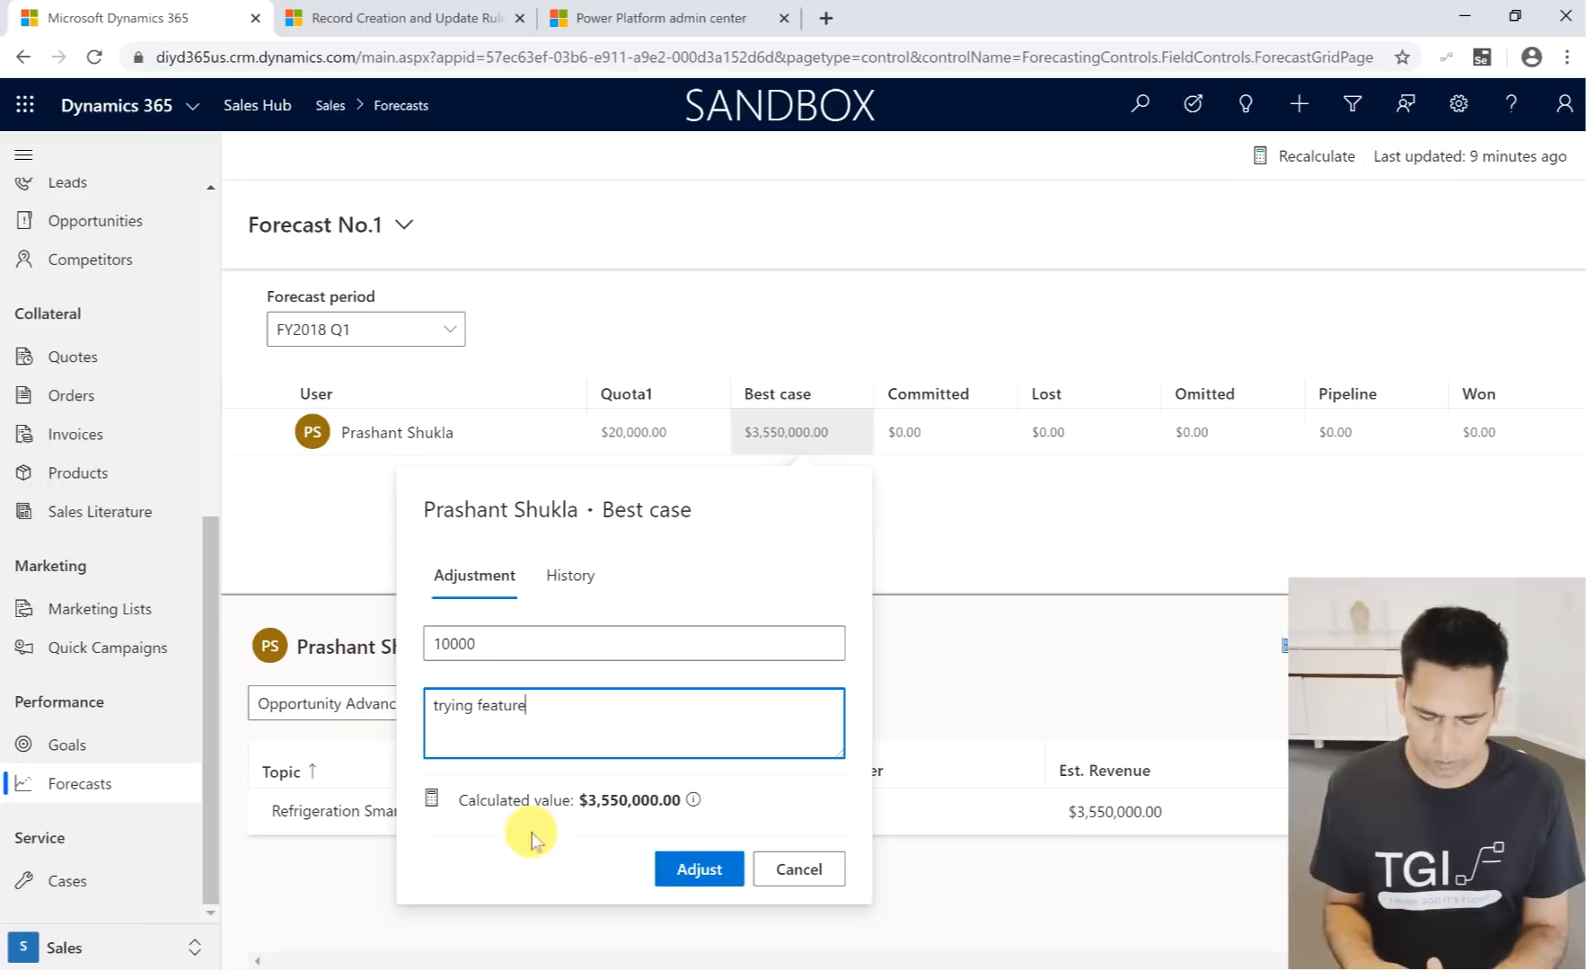
{"action": "left_click", "coordinate": [694, 870]}
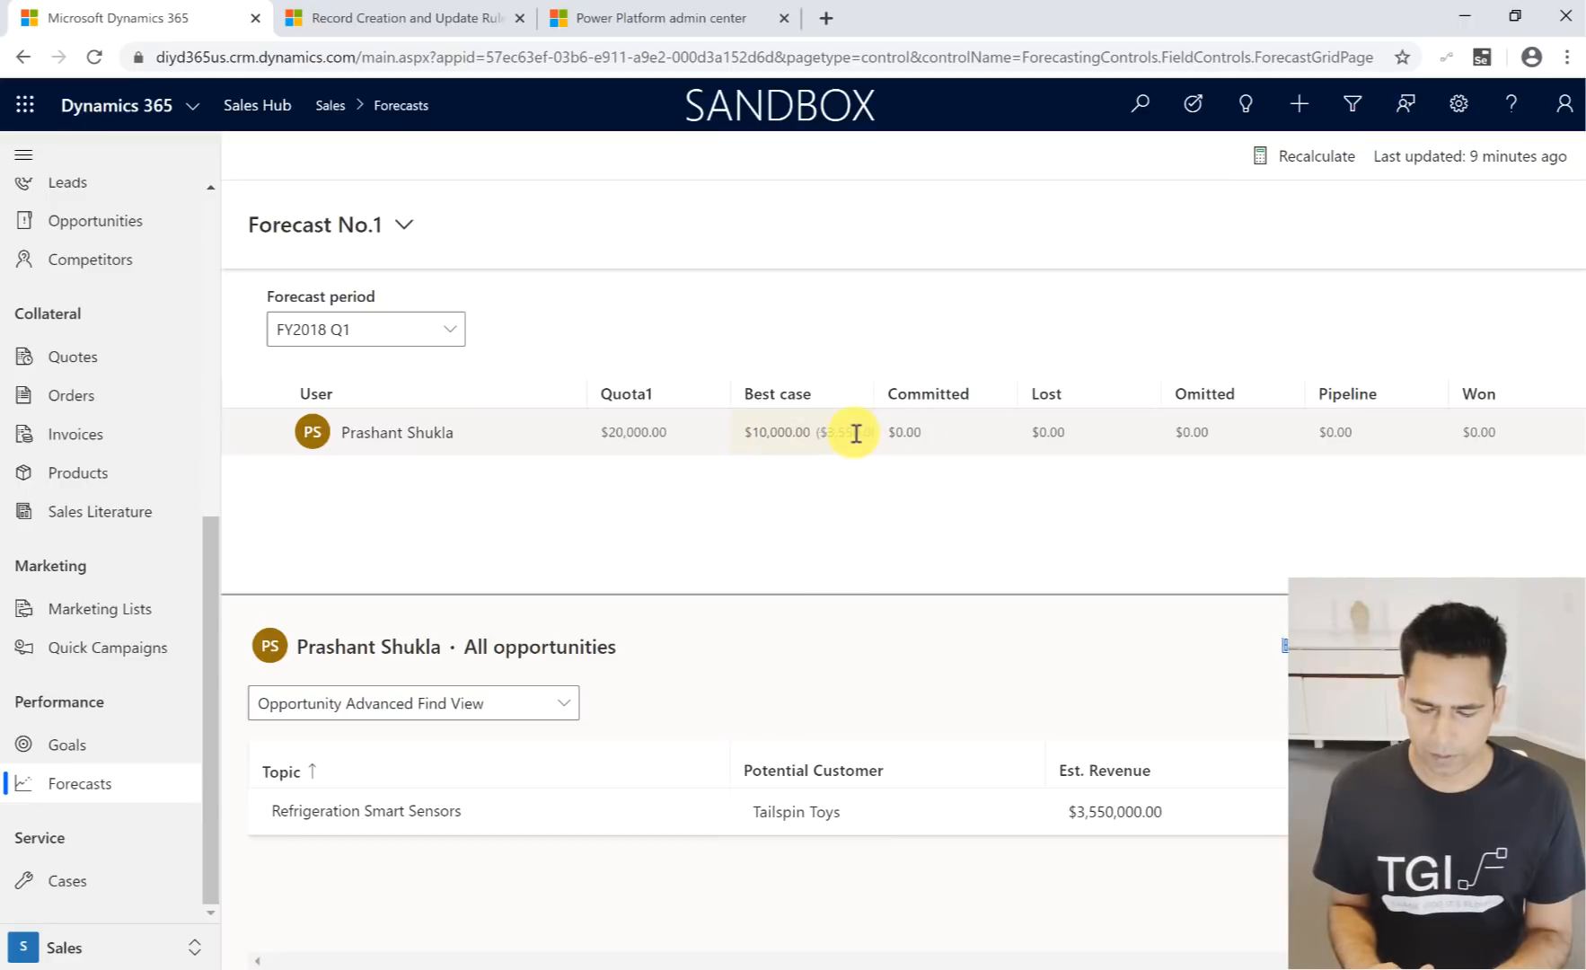
- View the opportunities behind the Best case value, and open the Committed adjustment dialog and cancel it
{"action": "left_click", "coordinate": [762, 427]}
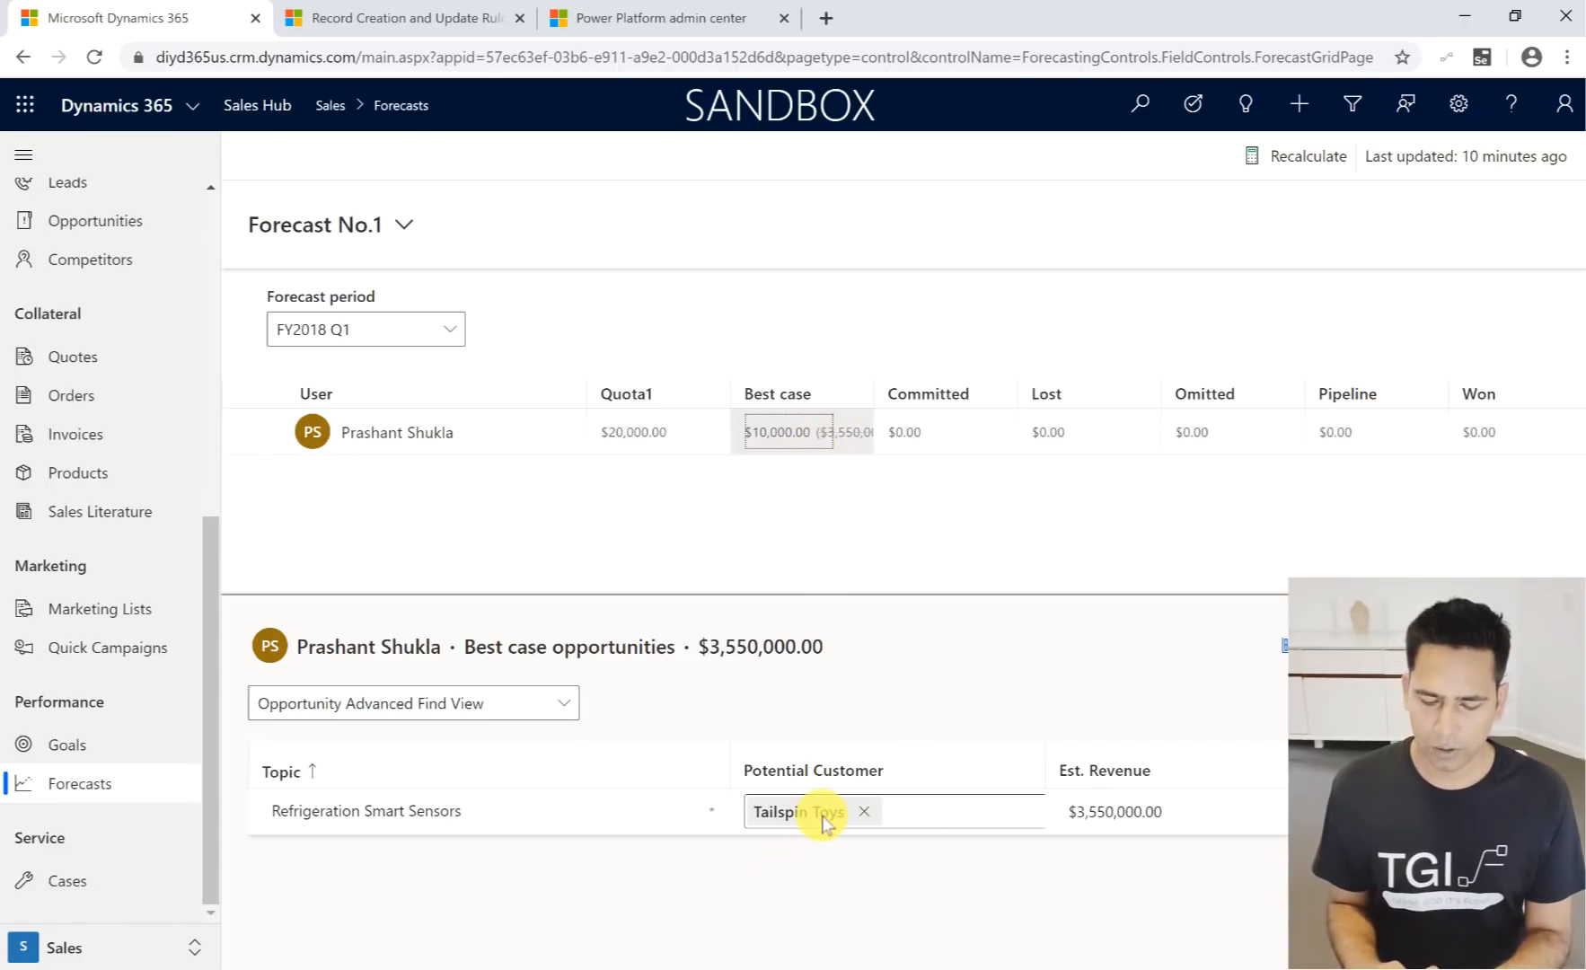
{"action": "left_click", "coordinate": [955, 432]}
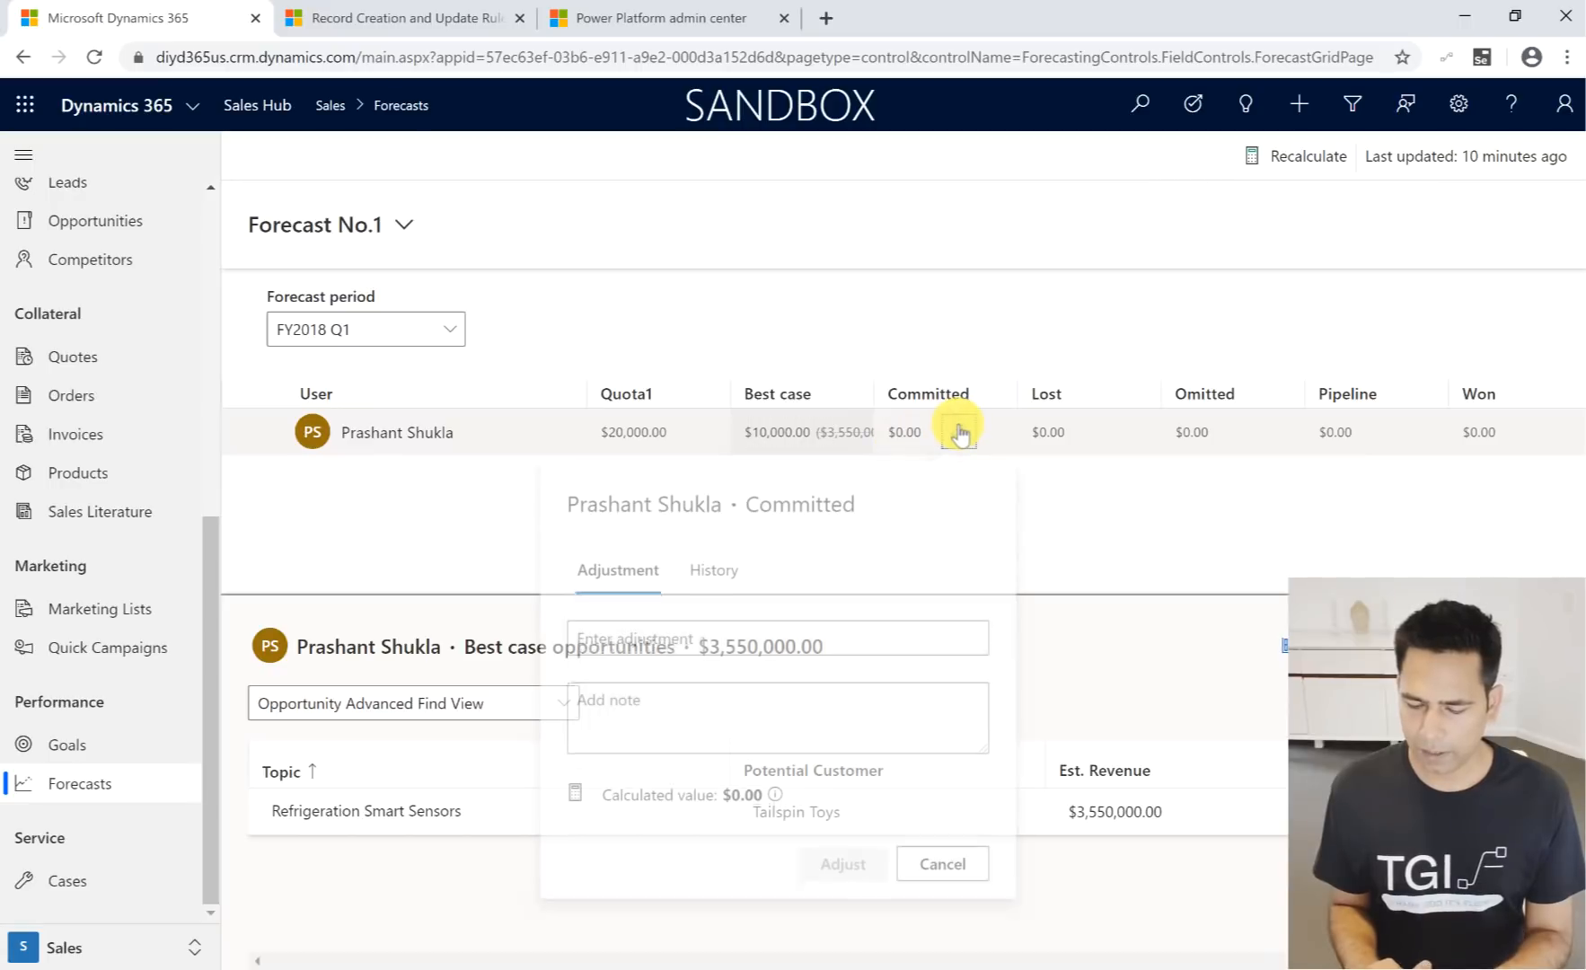
{"action": "left_click", "coordinate": [945, 869]}
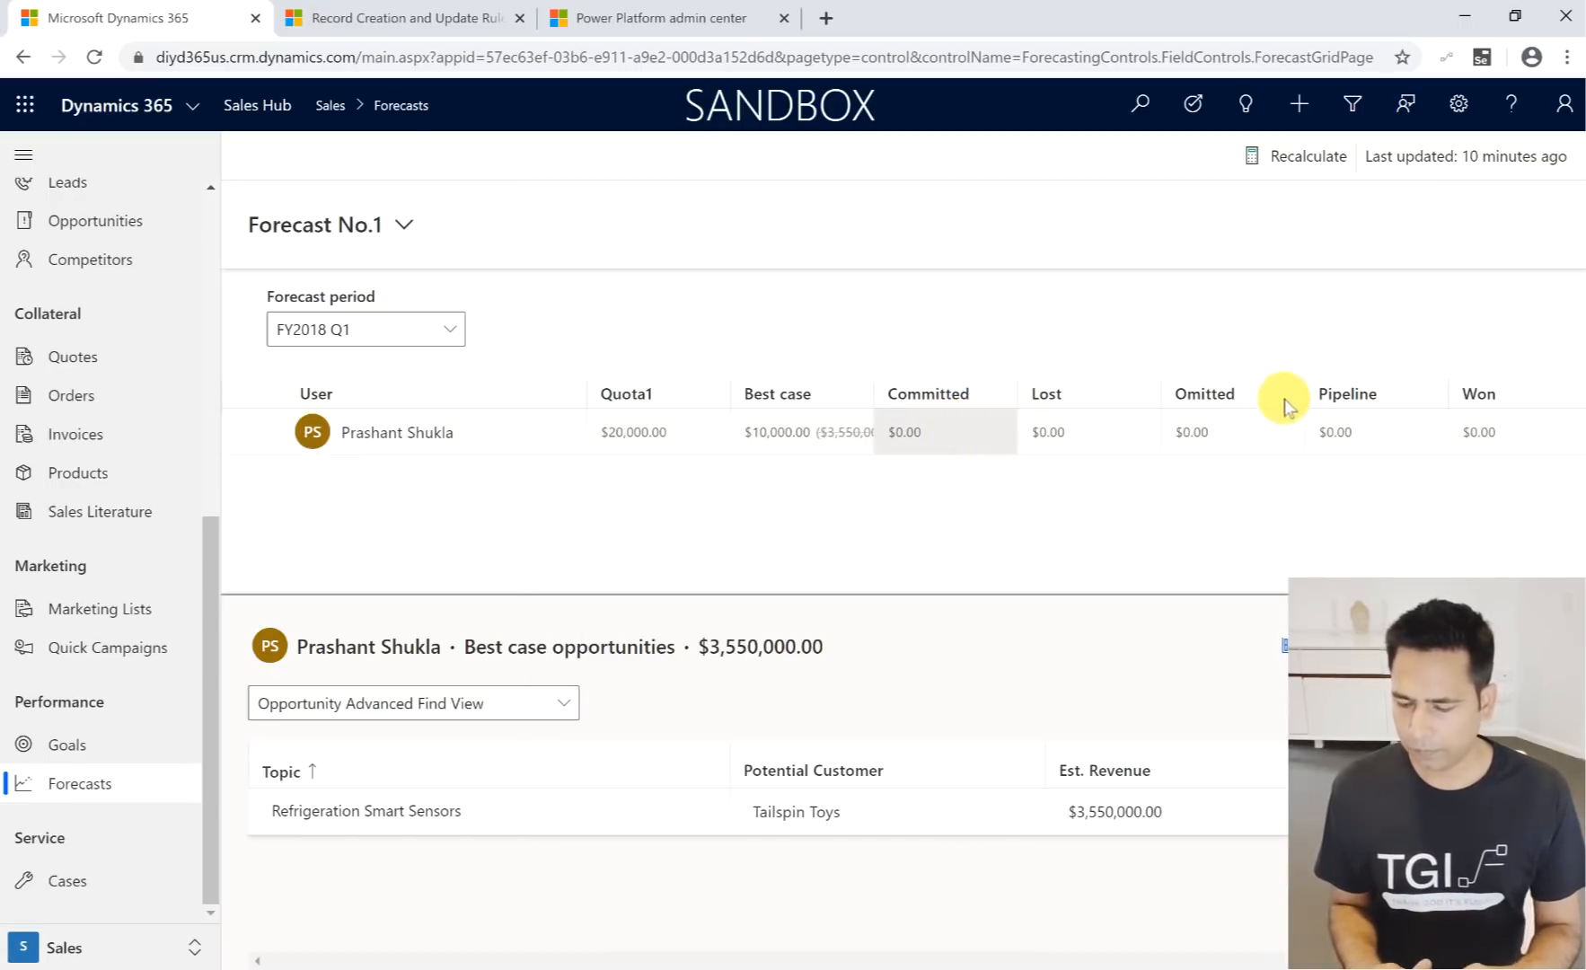
- Check the forecasting features slide in PowerPoint, return to the forecast, and narrow the Topic column of the opportunities grid
{"action": "left_click", "coordinate": [1258, 395]}
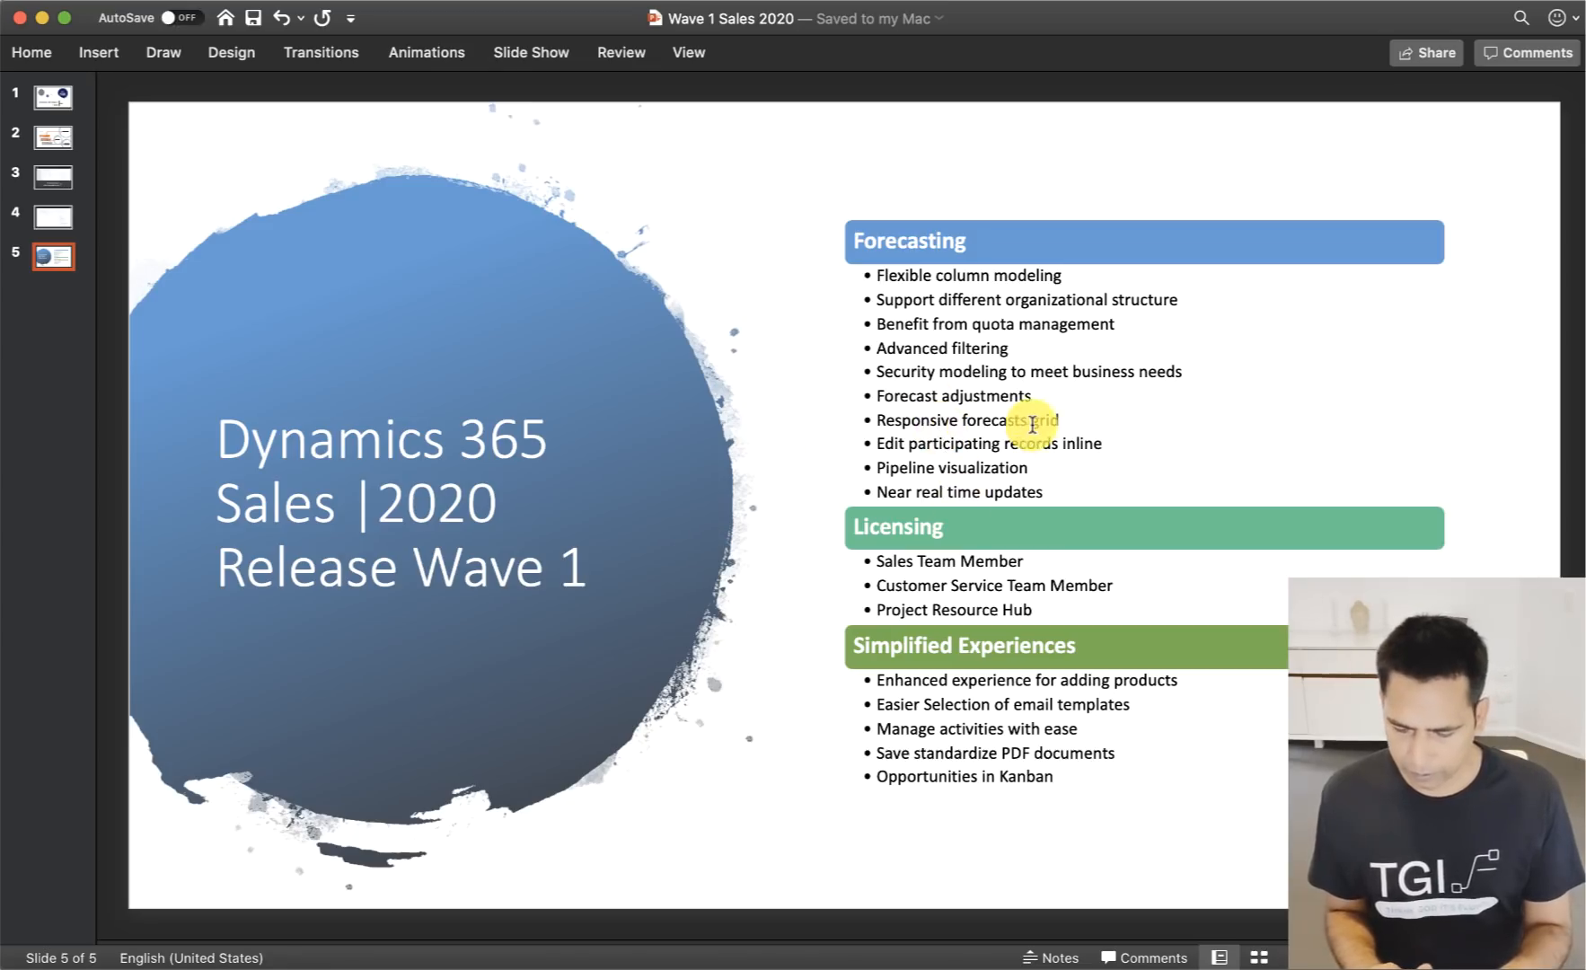
{"action": "key", "text": "super+Tab"}
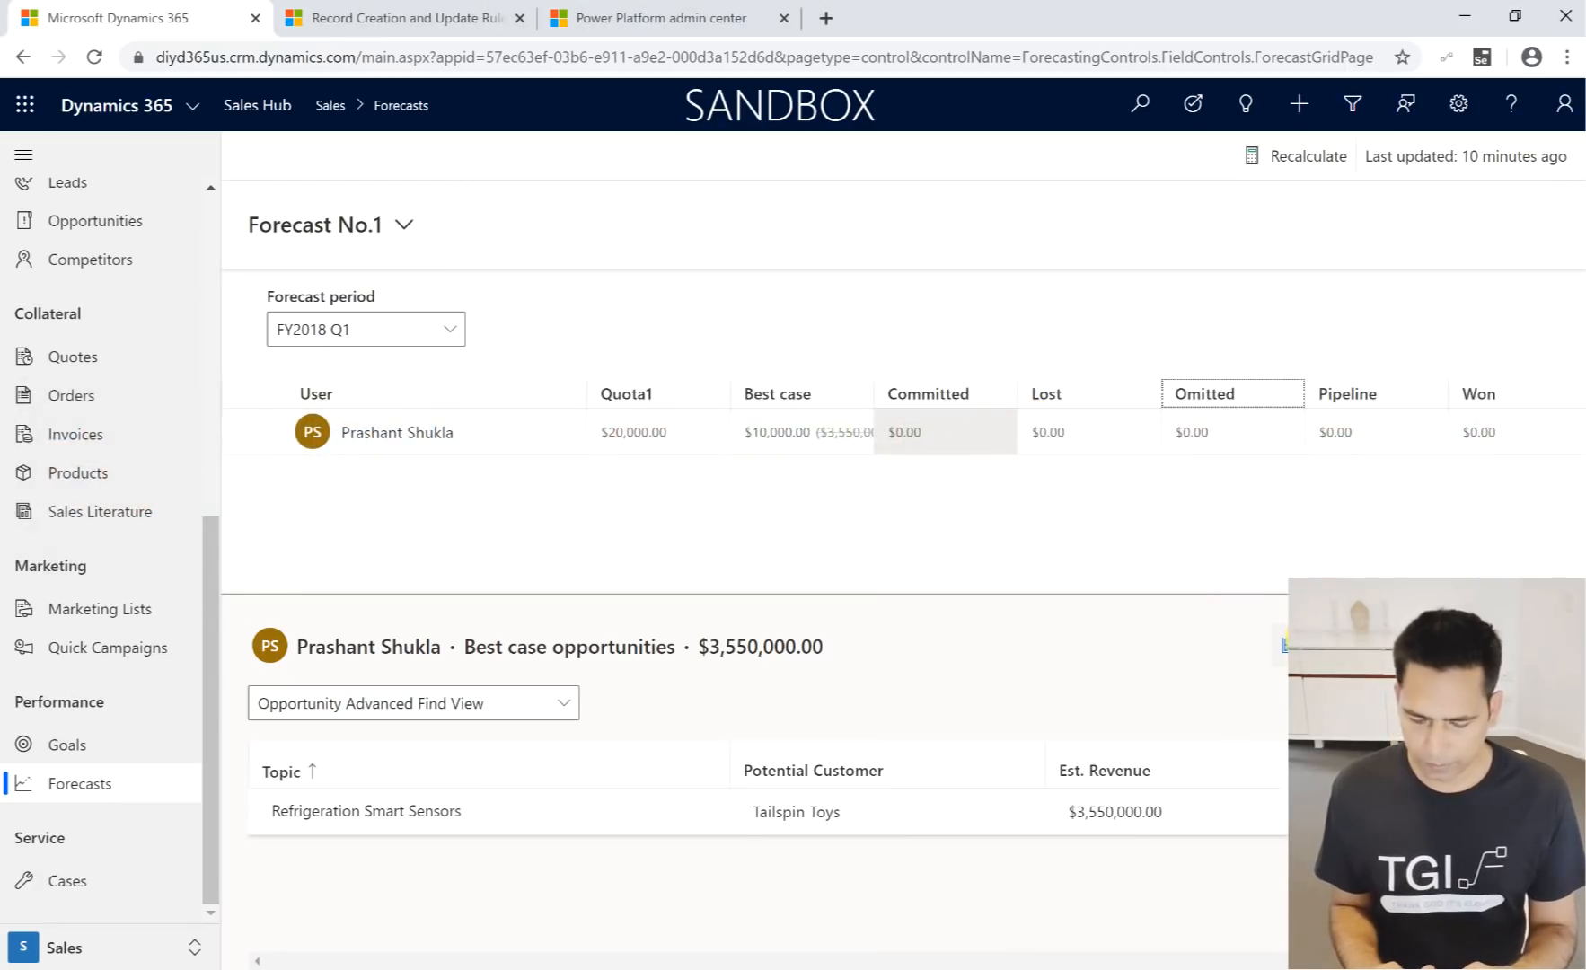
{"action": "left_click_drag", "start_coordinate": [730, 770], "coordinate": [609, 759]}
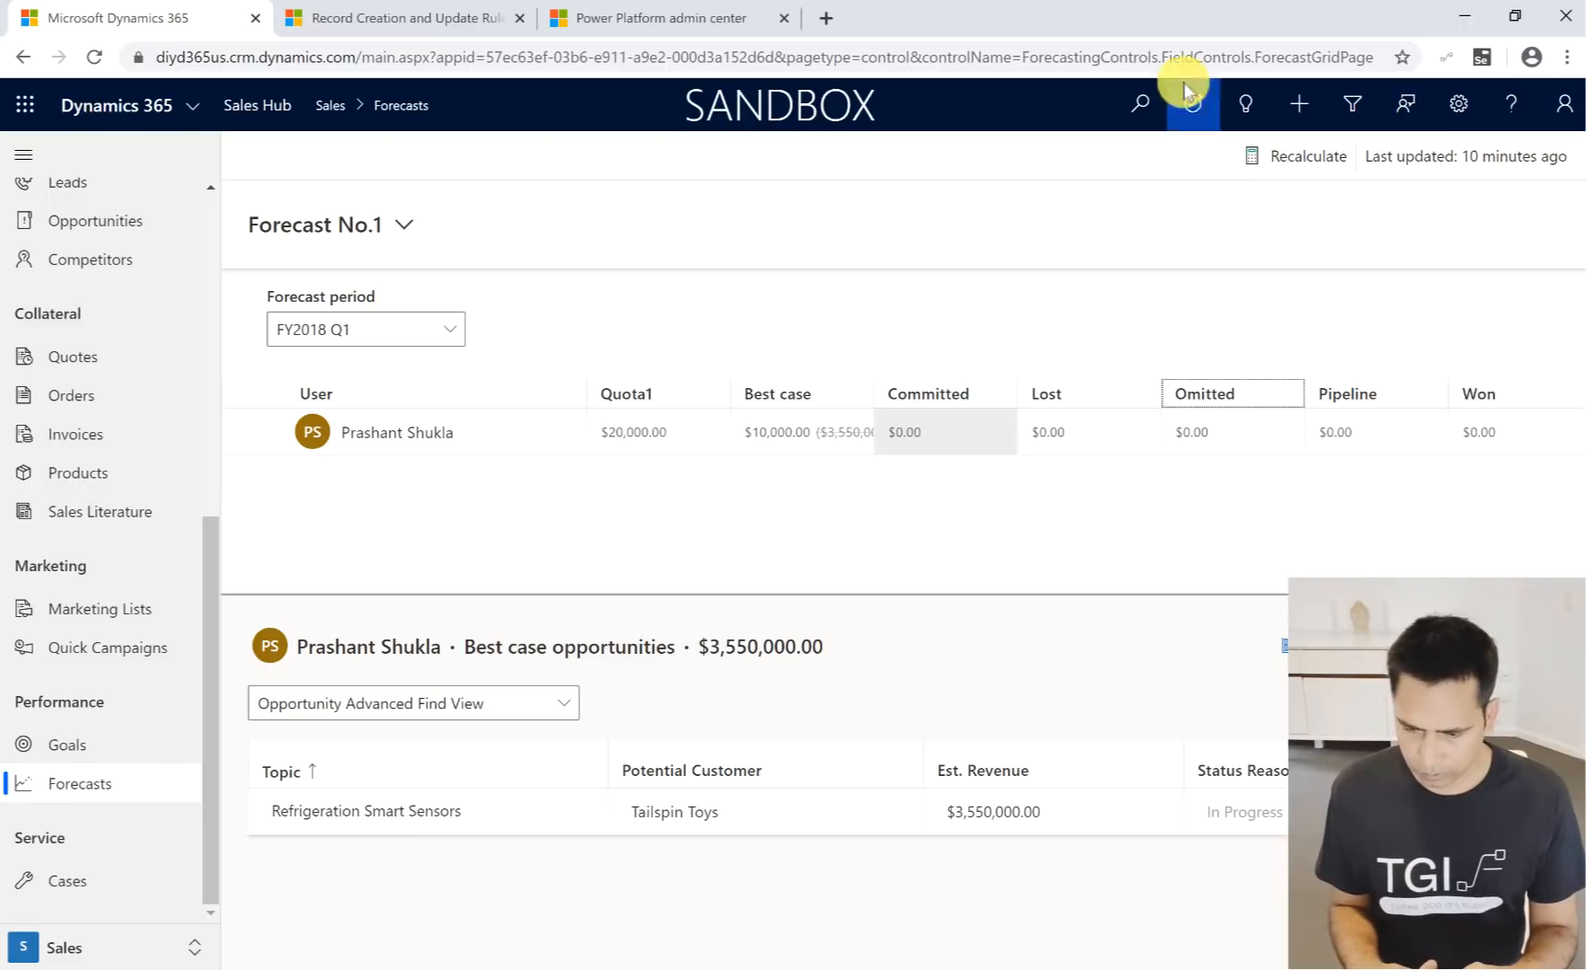
- Reduce and reposition the browser window over the slide, and check how the forecast and opportunities grids fit the smaller size
{"action": "double_click", "coordinate": [1168, 26]}
{"action": "left_click", "coordinate": [1098, 220]}
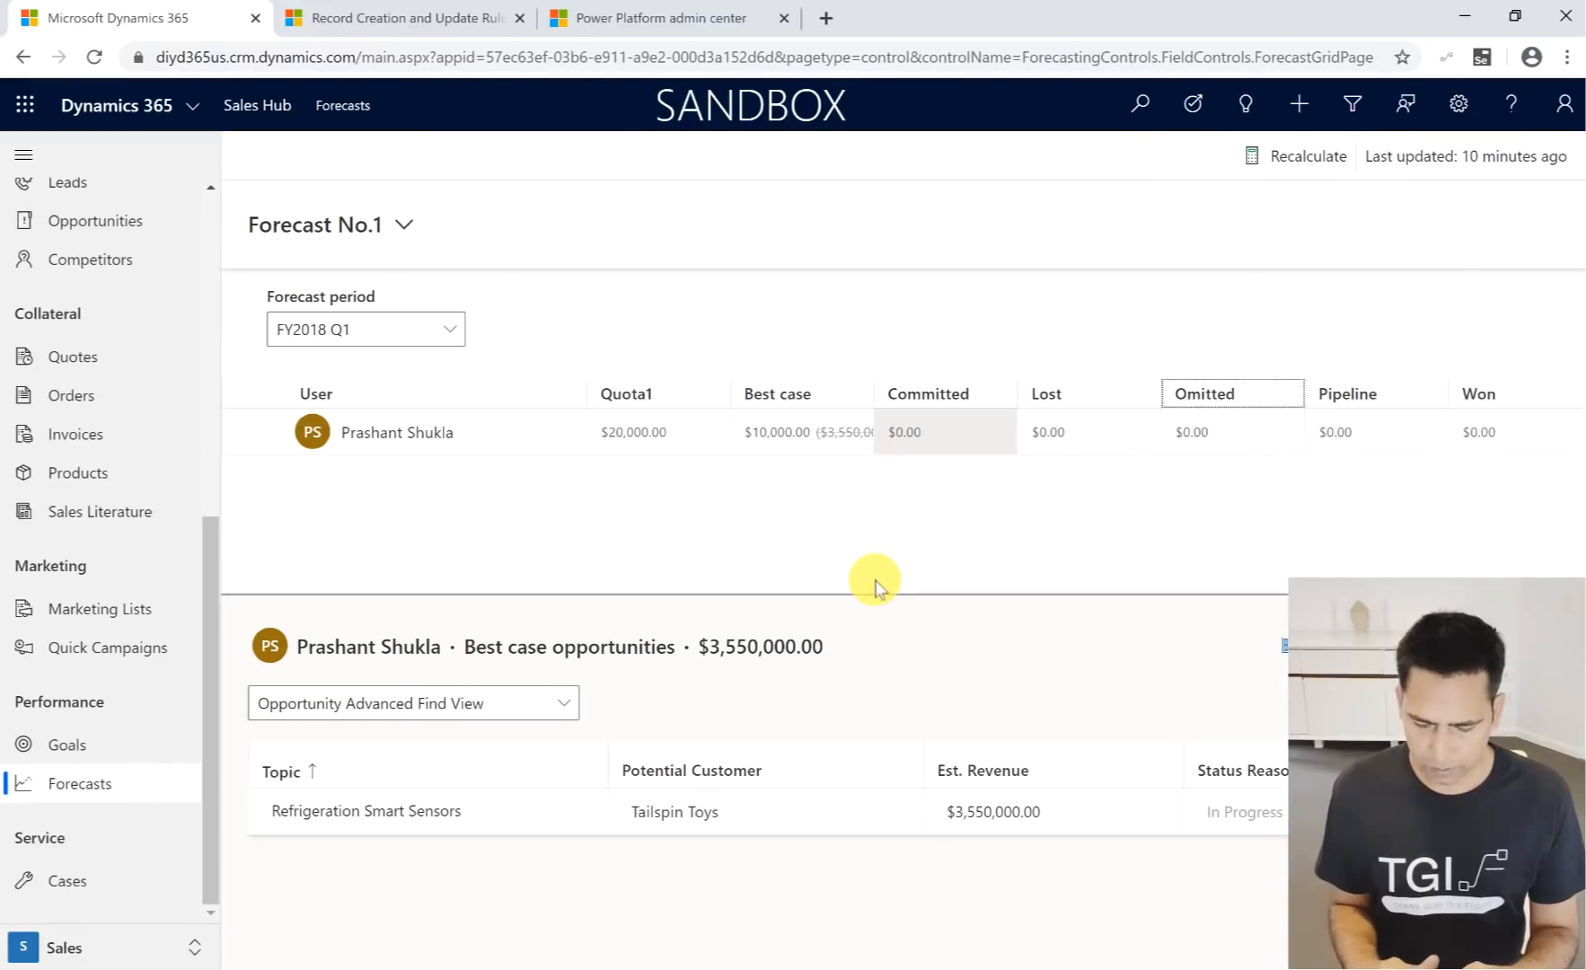
{"action": "double_click", "coordinate": [962, 35]}
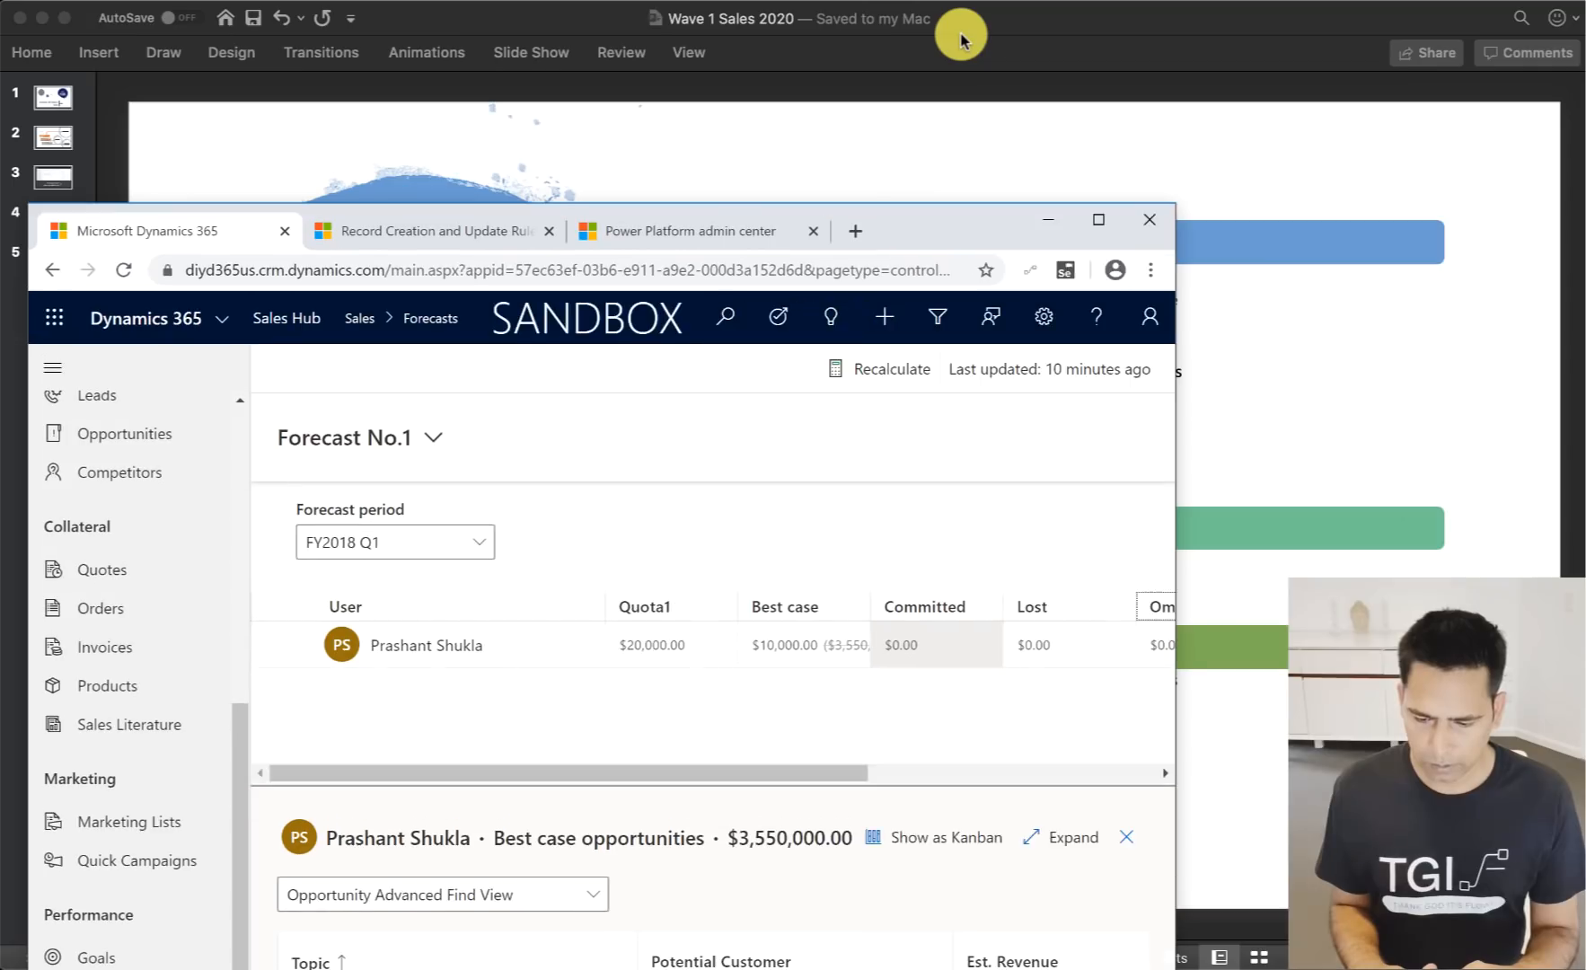
{"action": "left_click_drag", "start_coordinate": [959, 227], "coordinate": [1012, 52]}
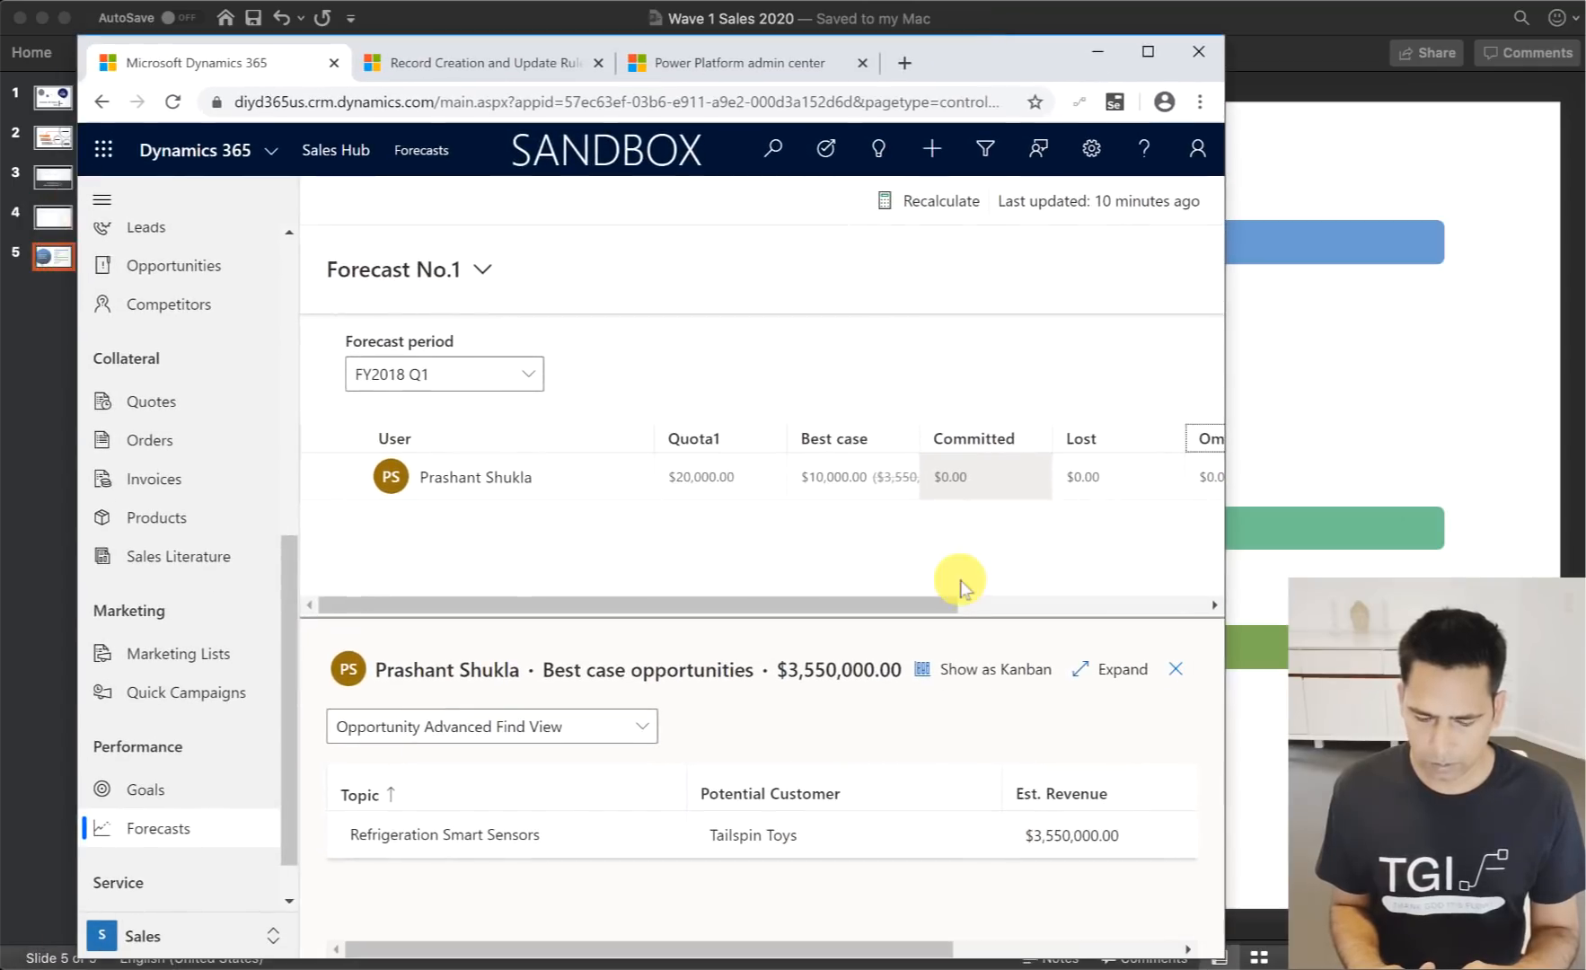
{"action": "left_click", "coordinate": [935, 831]}
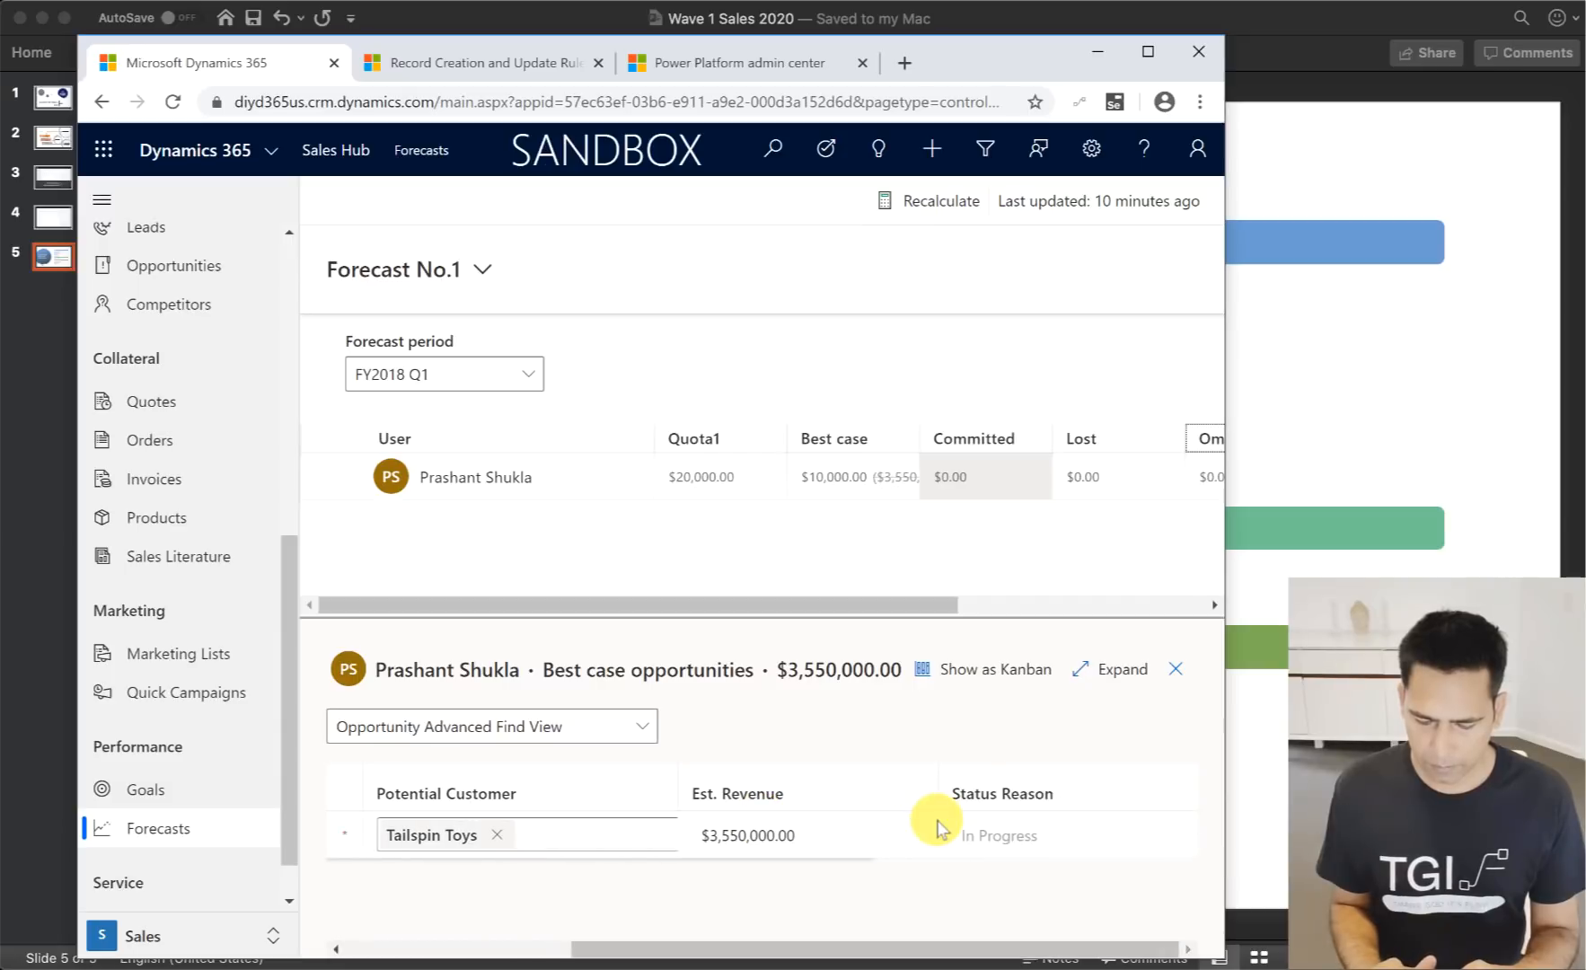
{"action": "scroll", "coordinate": [937, 827], "scroll_direction": "left", "scroll_amount": 5}
{"action": "scroll", "coordinate": [934, 826], "scroll_direction": "right", "scroll_amount": 5}
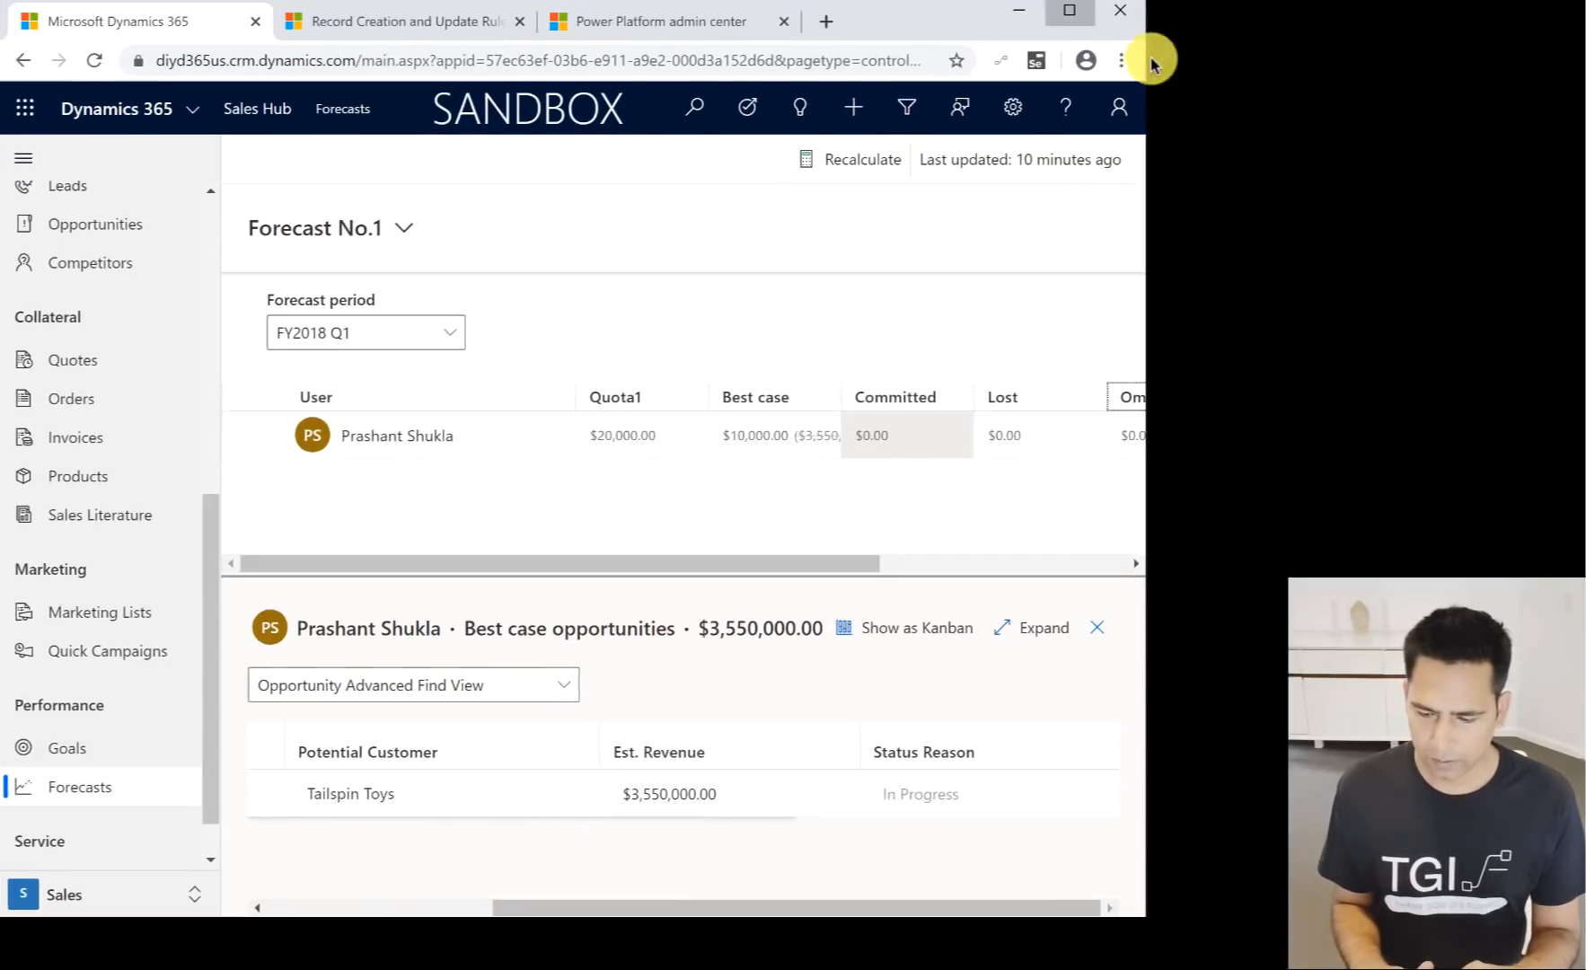
- Maximize the browser window, show the Best case opportunities as Kanban, and enlarge the Kanban pane
{"action": "left_click", "coordinate": [1154, 65]}
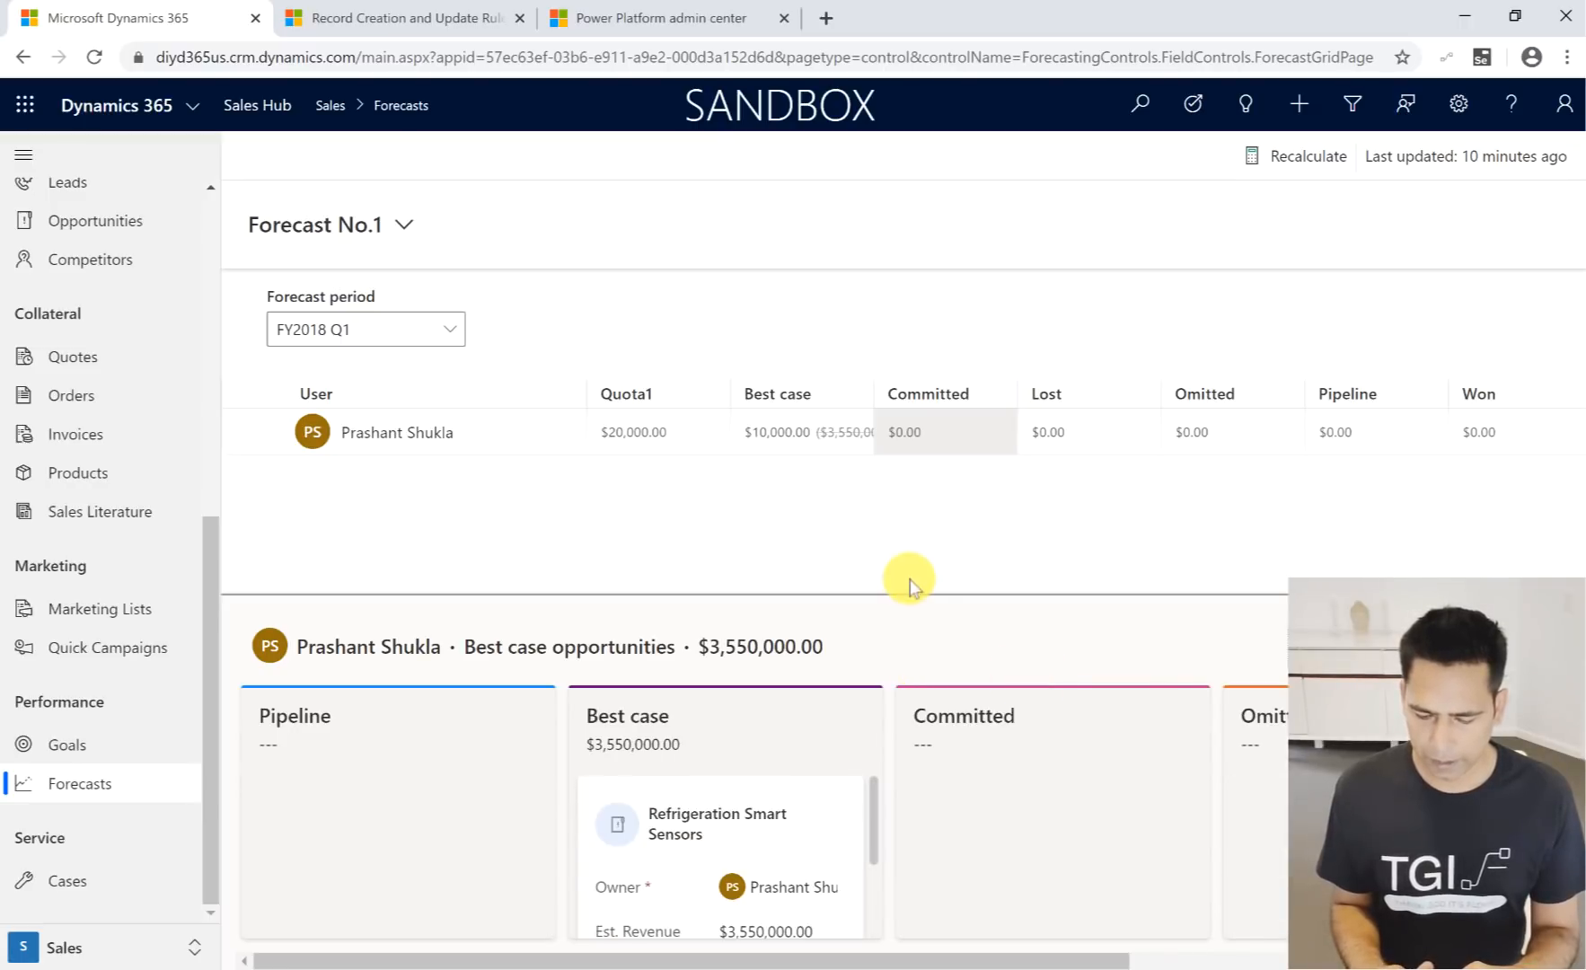
{"action": "left_click_drag", "start_coordinate": [908, 595], "coordinate": [902, 460]}
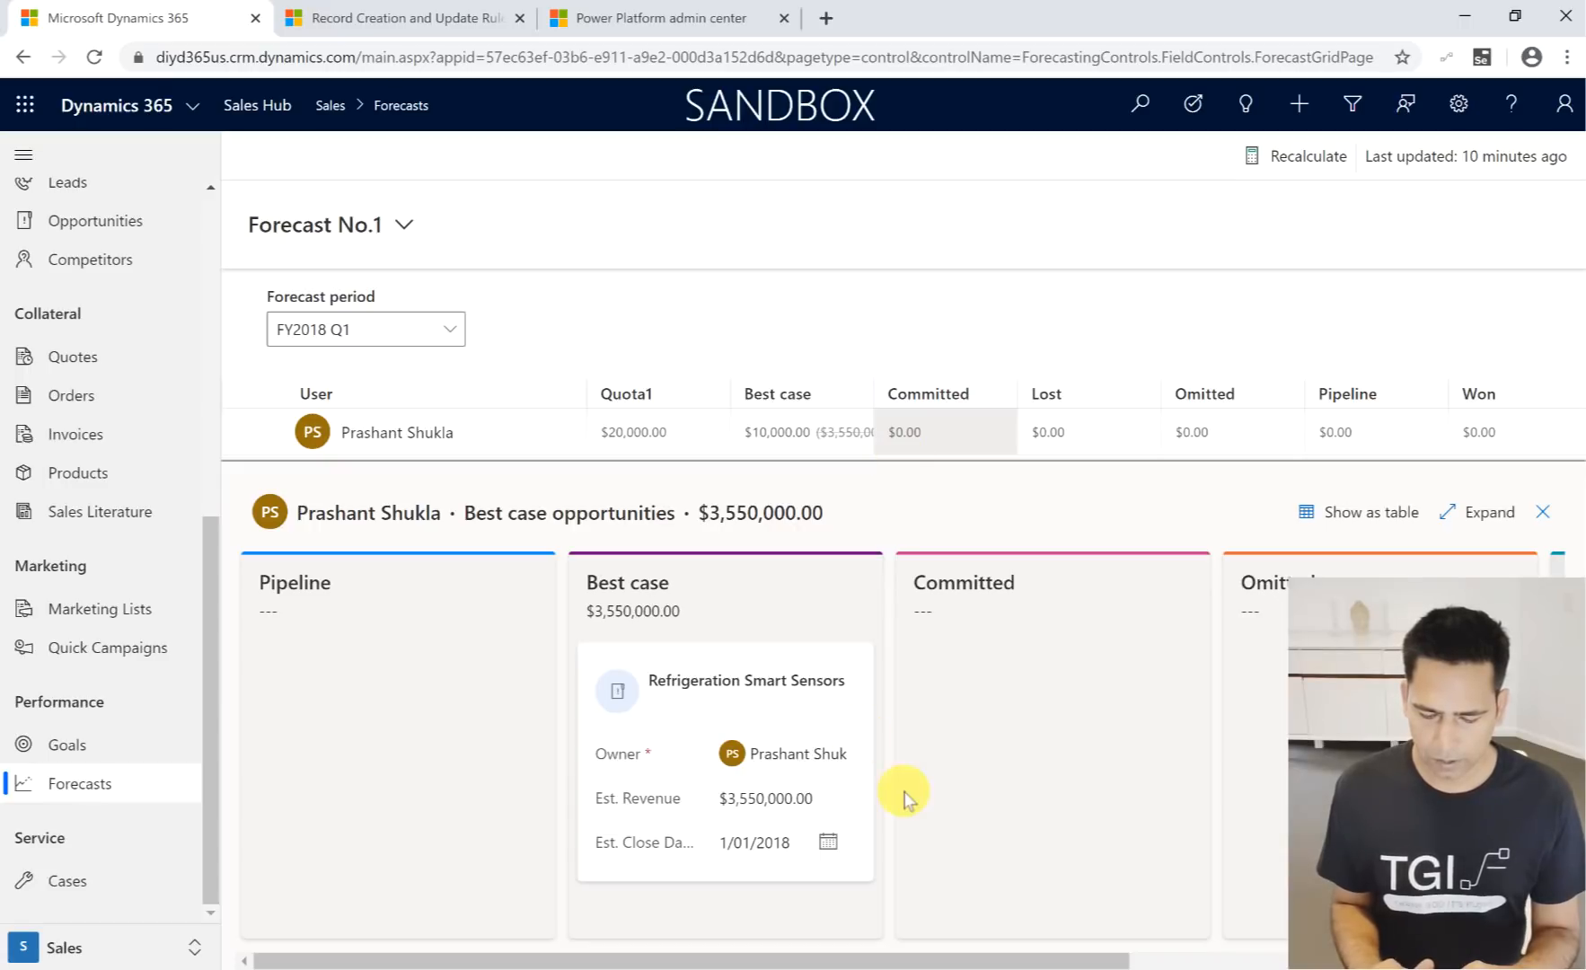
{"action": "mouse_move", "coordinate": [738, 722]}
{"action": "left_mouse_down"}
{"action": "mouse_move", "coordinate": [518, 718]}
{"action": "mouse_move", "coordinate": [732, 718]}
{"action": "left_mouse_up"}
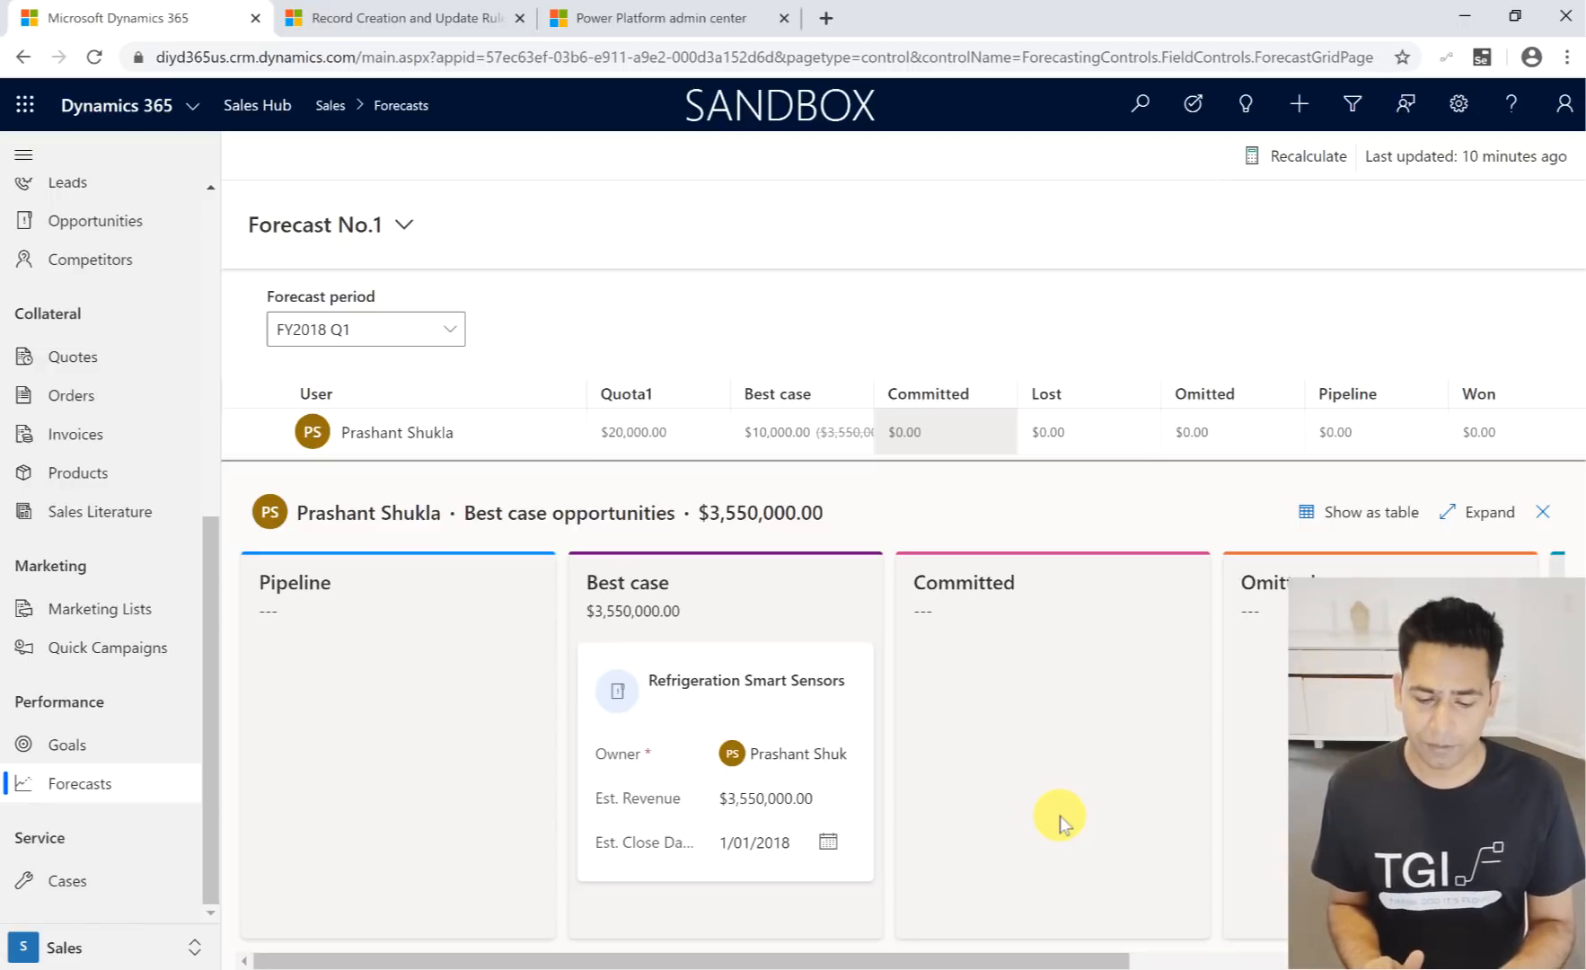
- Open the Refrigeration Smart Sensors opportunity from its Kanban card, close it, and recheck the forecasting features slide in PowerPoint
{"action": "left_click", "coordinate": [714, 688]}
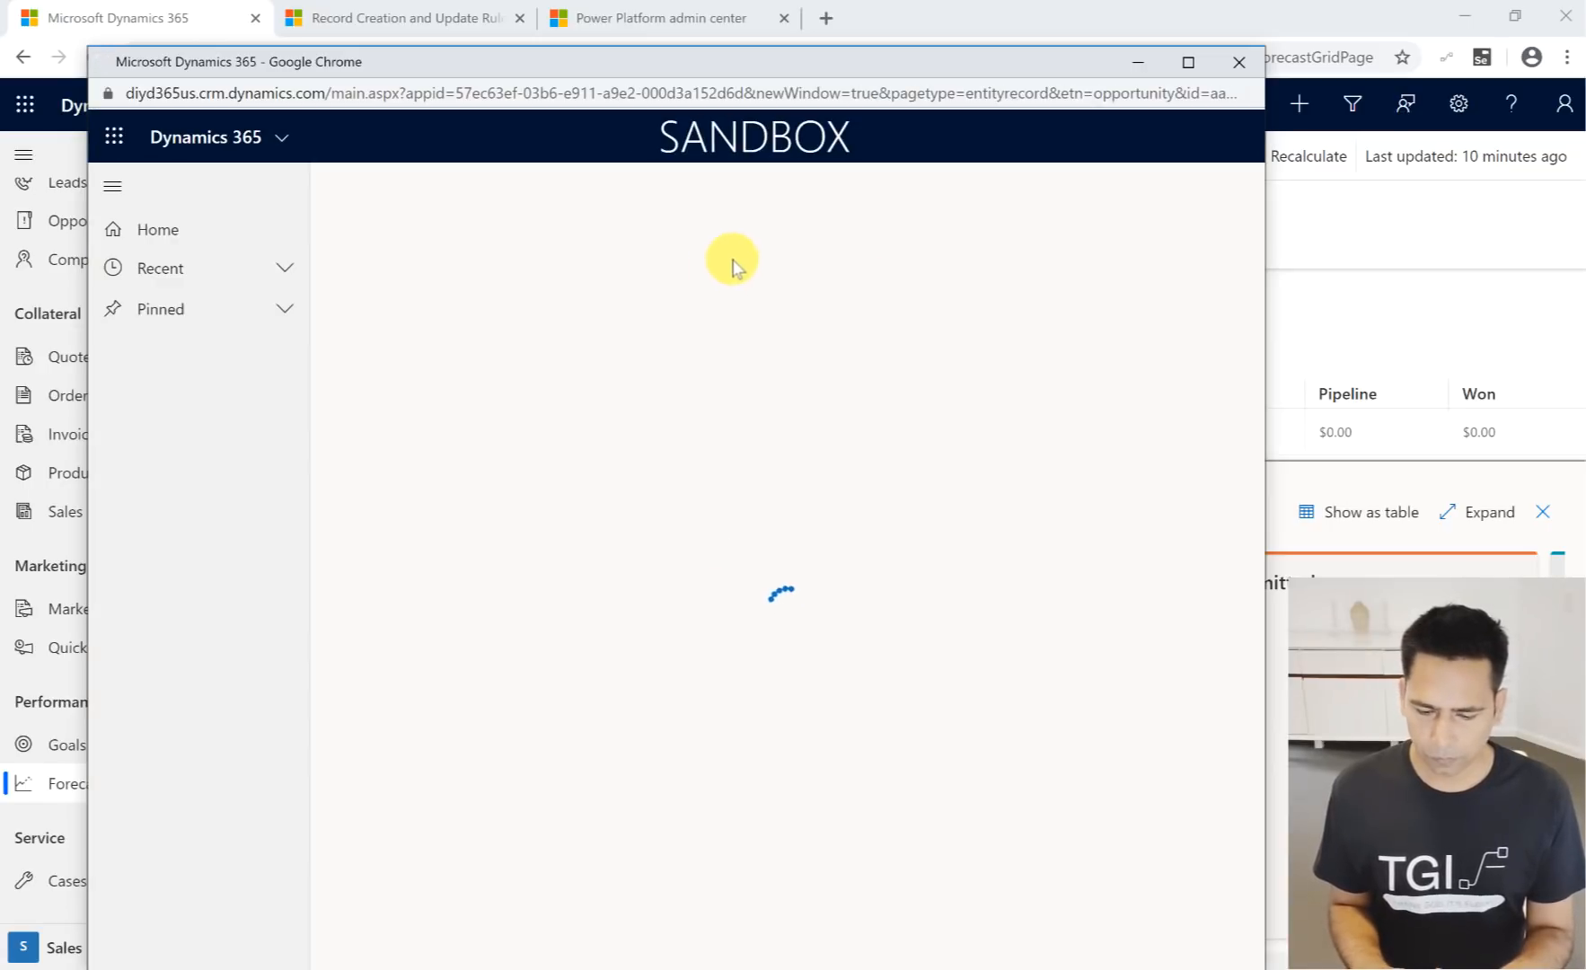
{"action": "left_click", "coordinate": [1239, 62]}
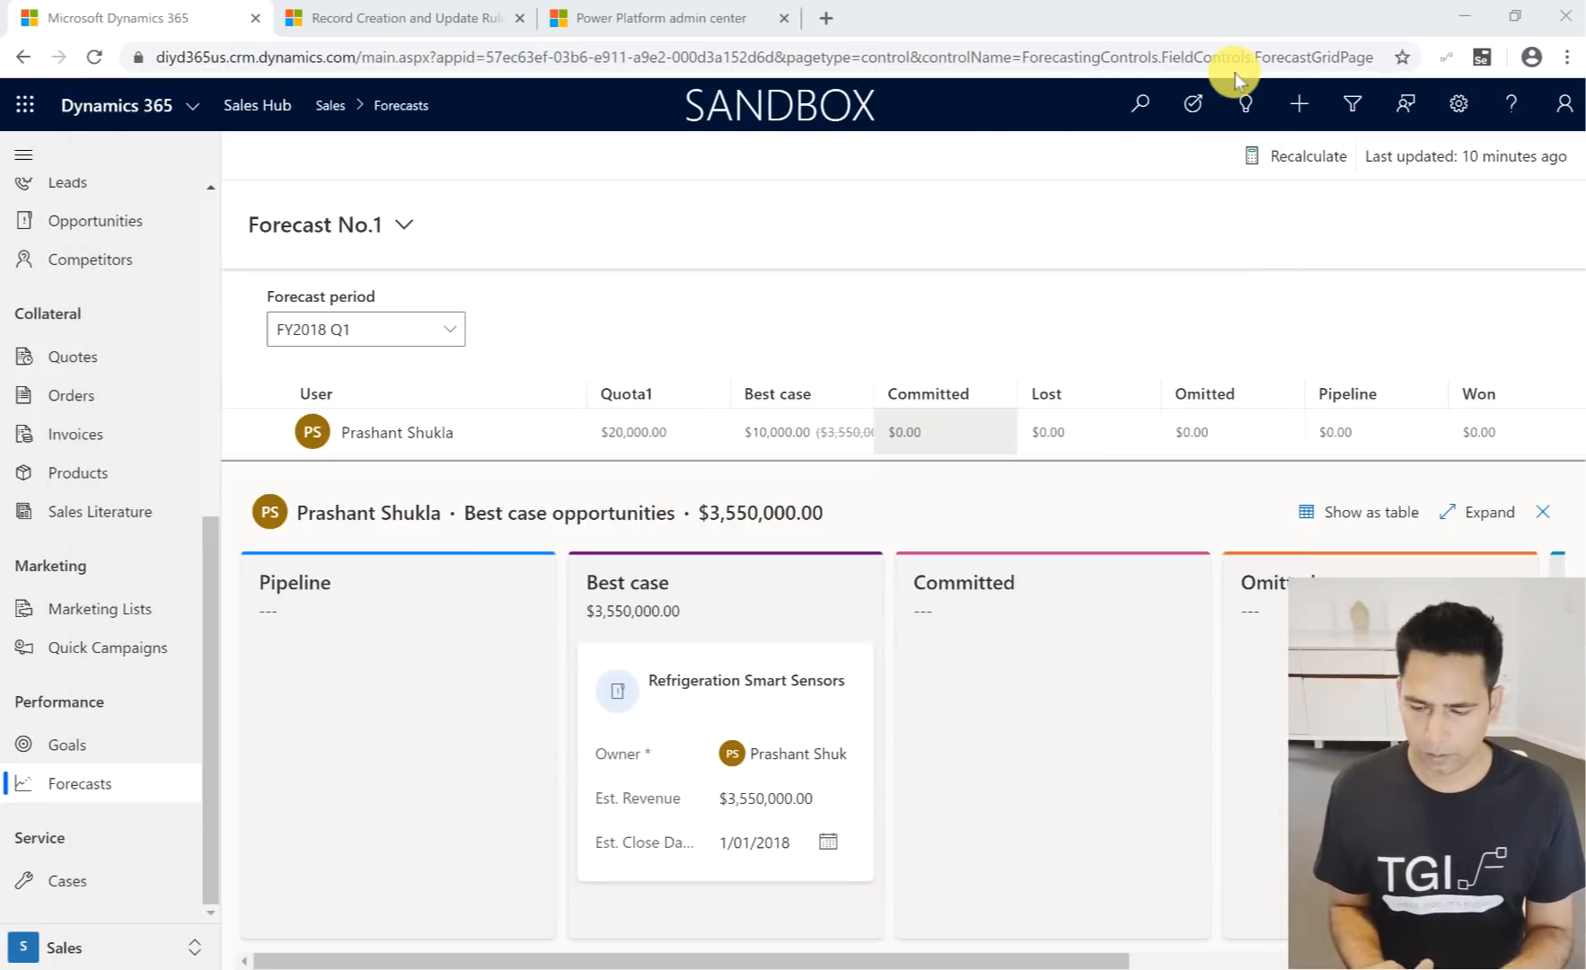
{"action": "key", "text": "super+Tab"}
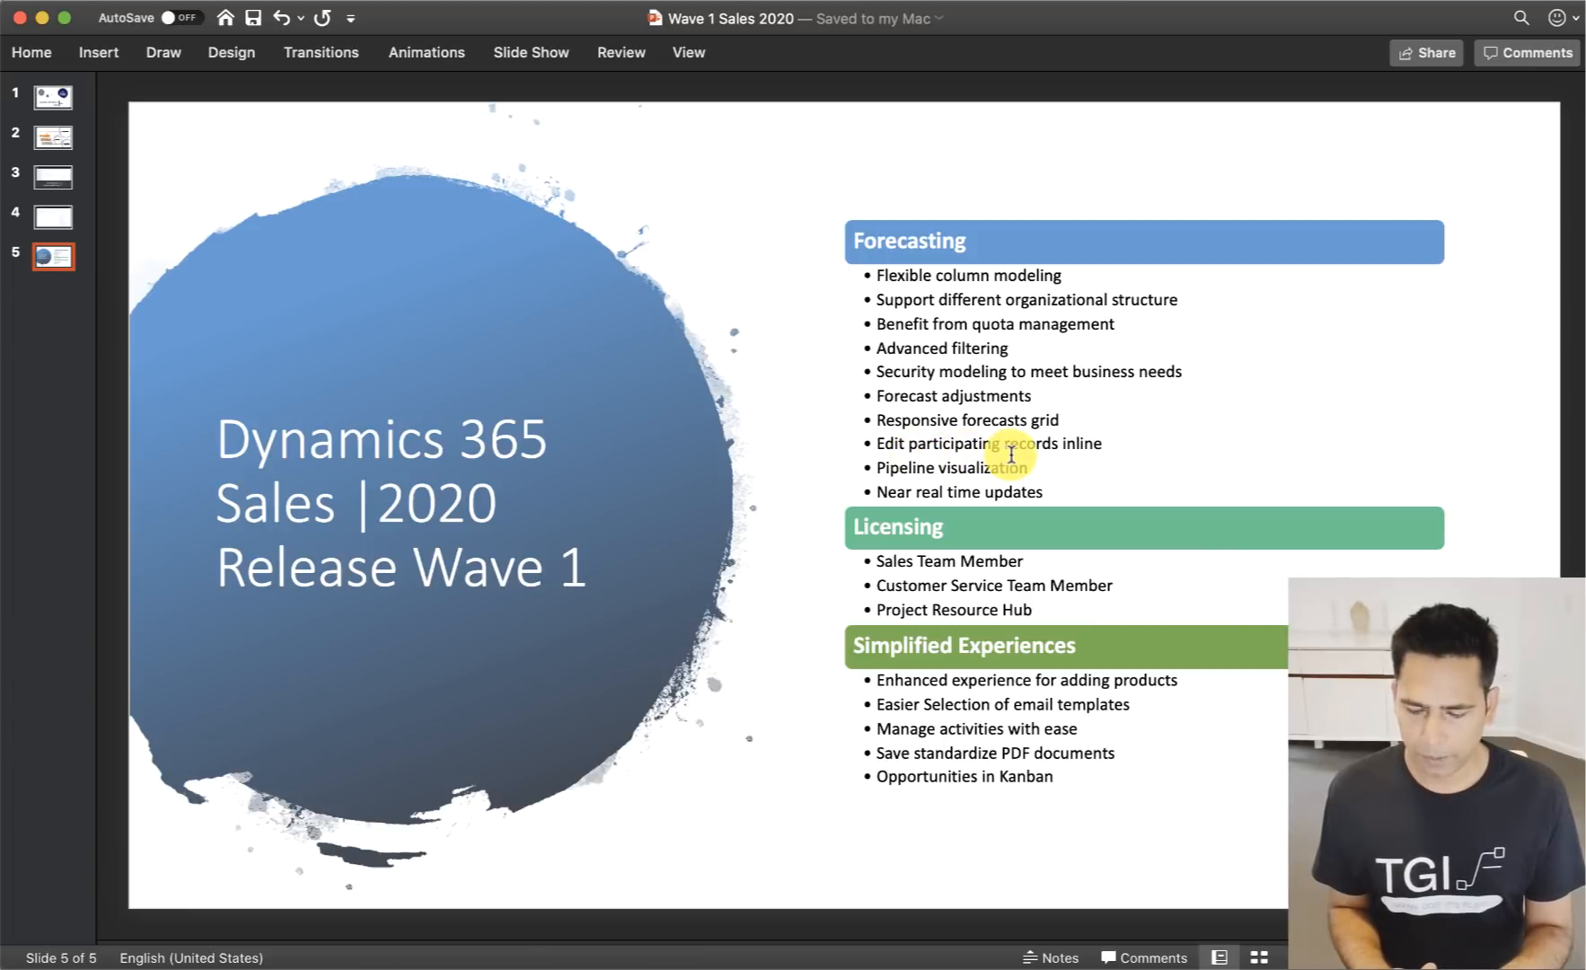
{"action": "key", "text": "super+Tab"}
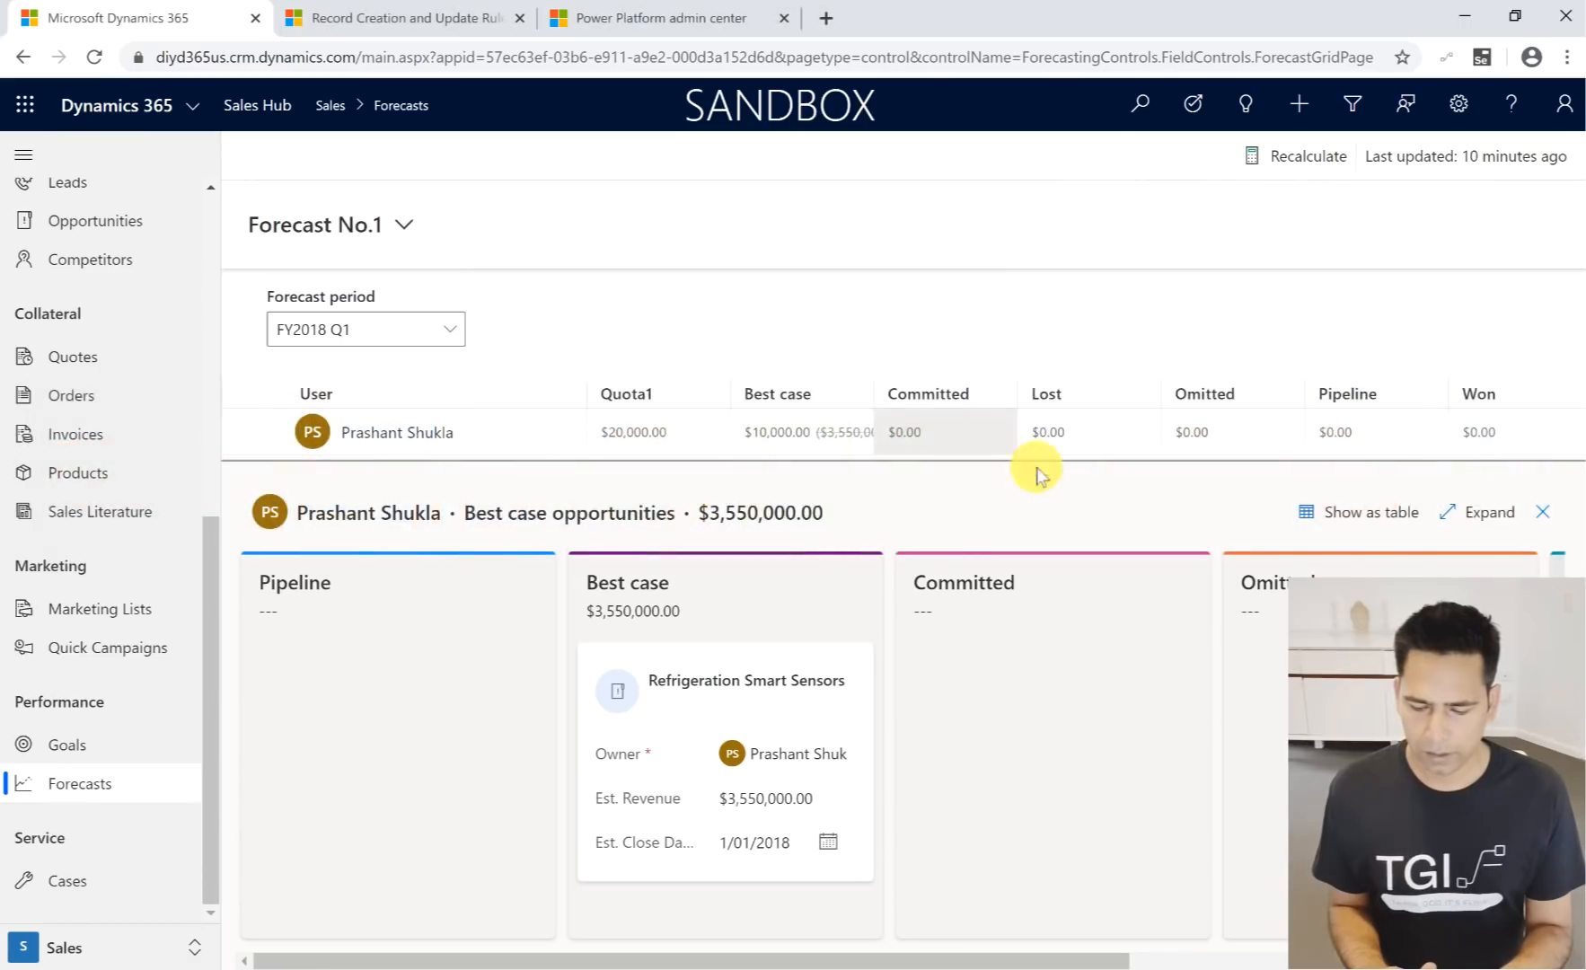
- Open the estimated revenue on the Refrigeration Smart Sensors Kanban card for inline editing, and leave the field
{"action": "left_click", "coordinate": [763, 800]}
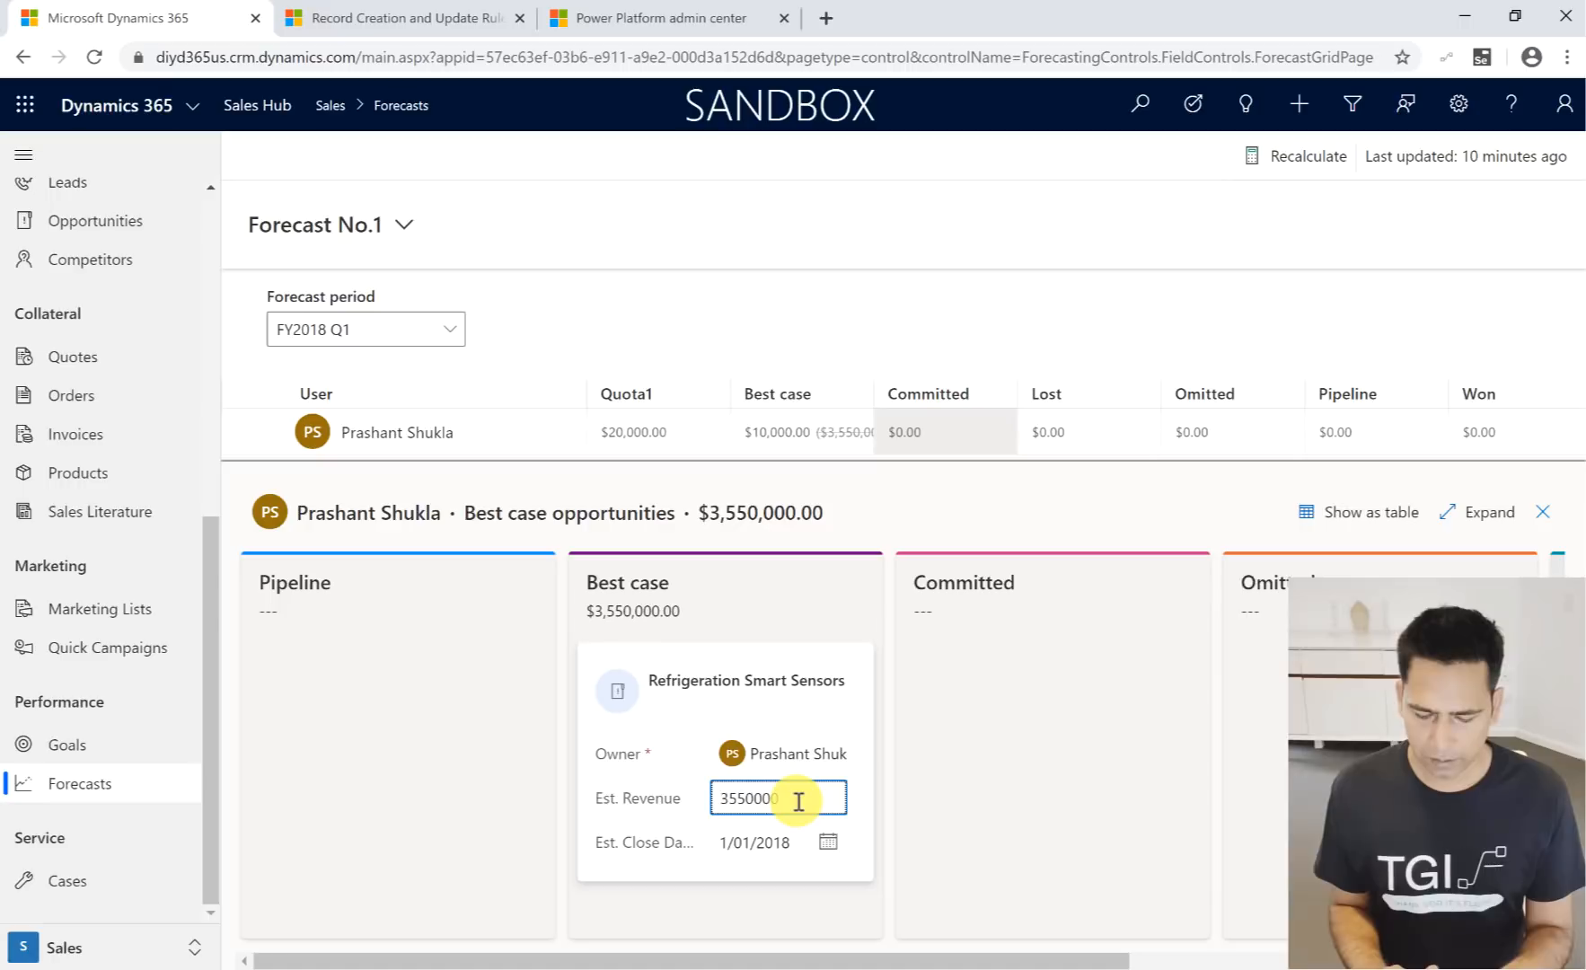
{"action": "double_click", "coordinate": [799, 802]}
{"action": "left_click", "coordinate": [954, 688]}
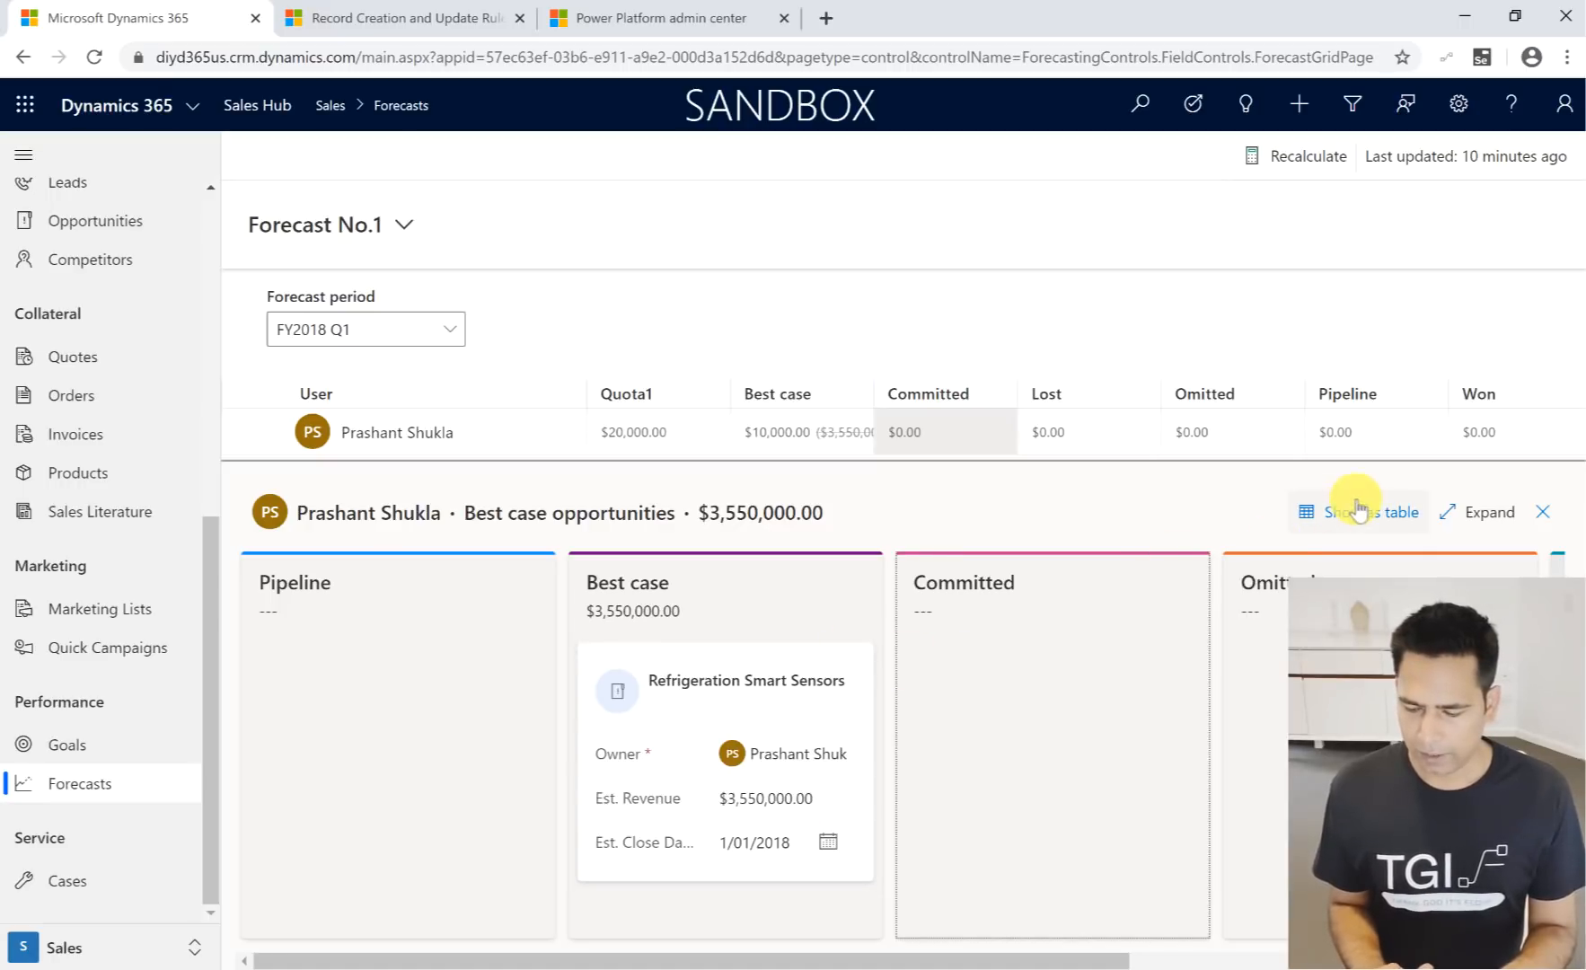
- Switch the Best case opportunities to the table view and back to Kanban, and expand the Kanban pane
{"action": "left_click", "coordinate": [1363, 530]}
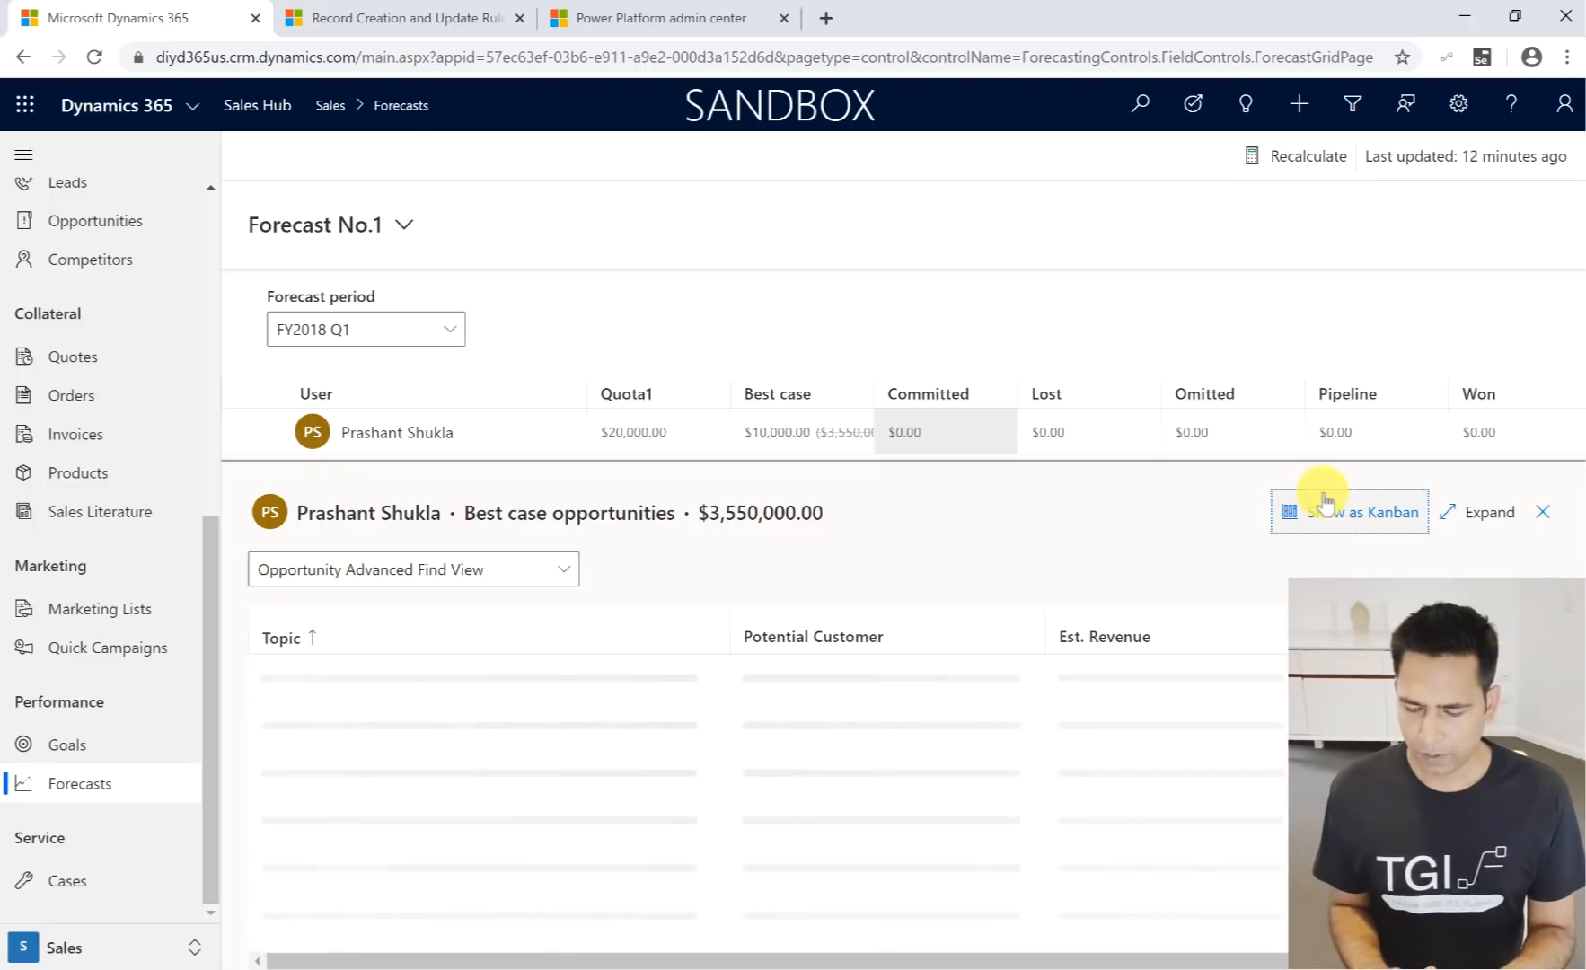
{"action": "left_click", "coordinate": [1331, 517]}
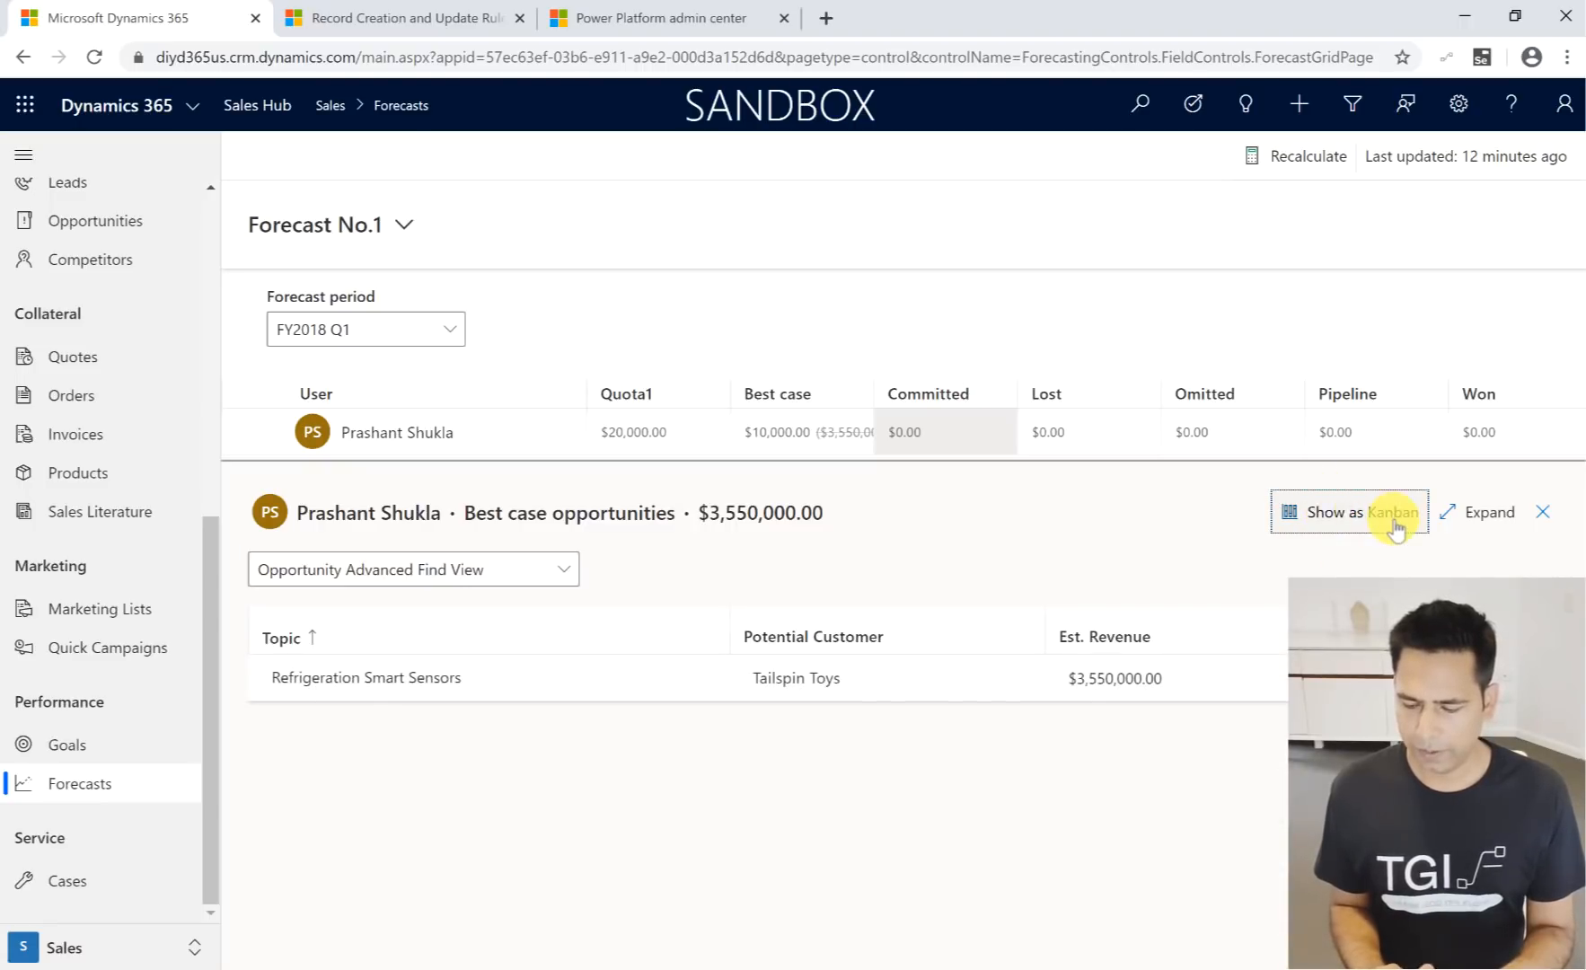
{"action": "left_click", "coordinate": [1491, 512]}
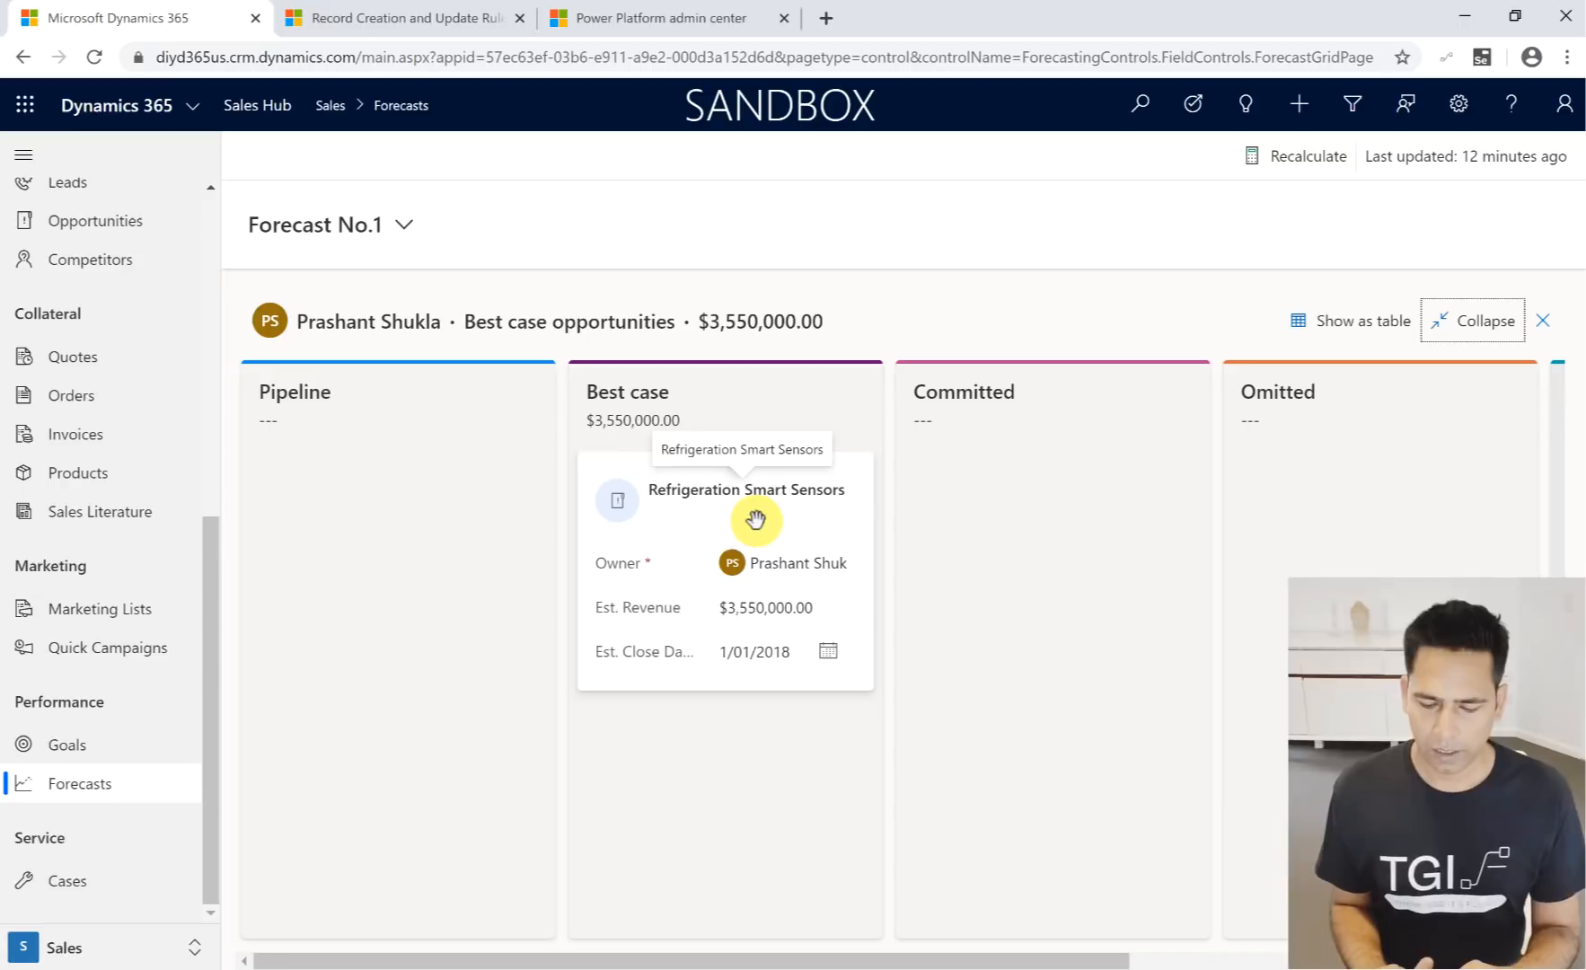
{"action": "mouse_move", "coordinate": [755, 521]}
{"action": "left_mouse_down"}
{"action": "mouse_move", "coordinate": [357, 528]}
{"action": "mouse_move", "coordinate": [748, 508]}
{"action": "left_mouse_up"}
{"action": "left_click_drag", "start_coordinate": [750, 508], "coordinate": [751, 509]}
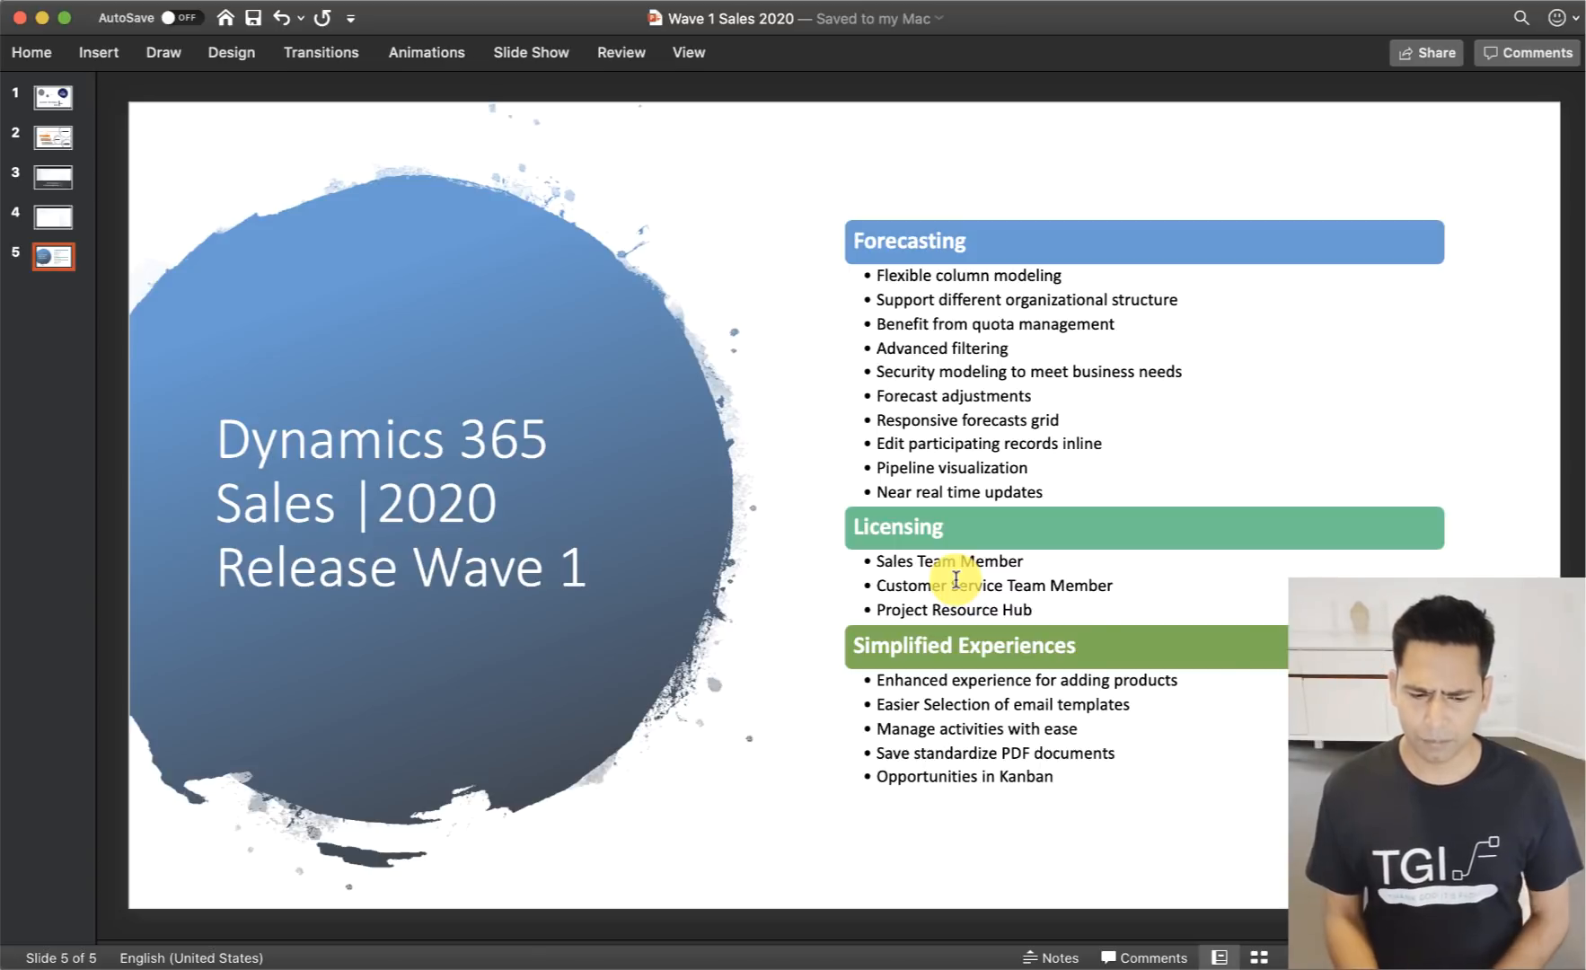
- Switch from the PowerPoint slide to Google Chrome and look through the list of available Dynamics 365 apps
{"action": "mouse_move", "coordinate": [36, 306]}
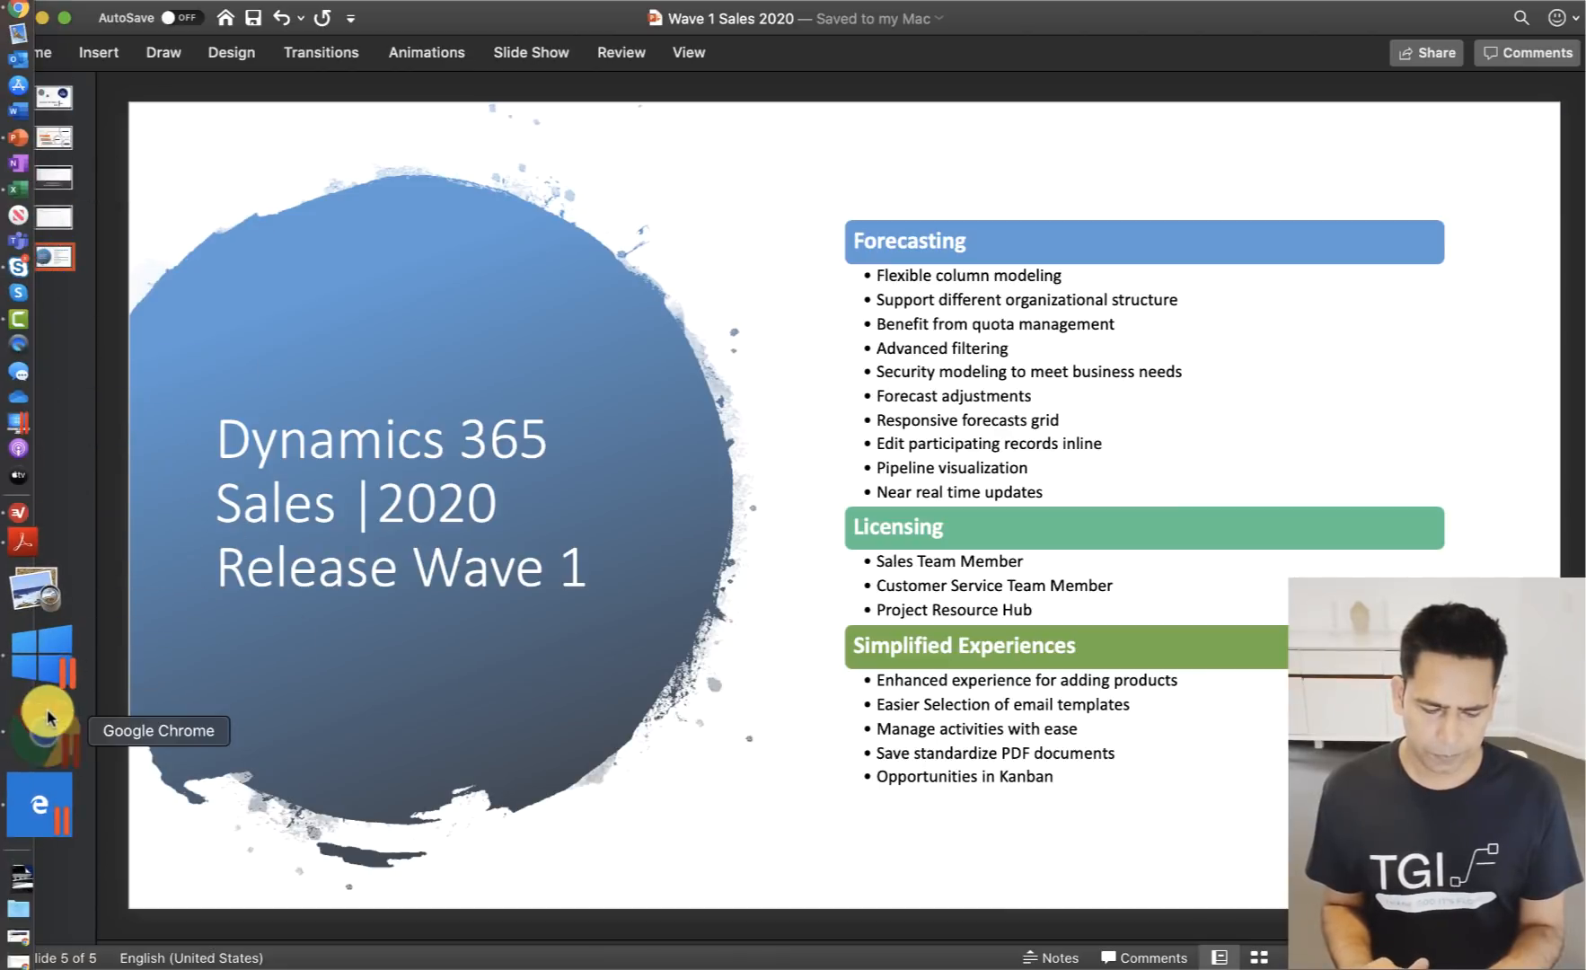
{"action": "left_click", "coordinate": [40, 723]}
{"action": "left_click", "coordinate": [169, 105]}
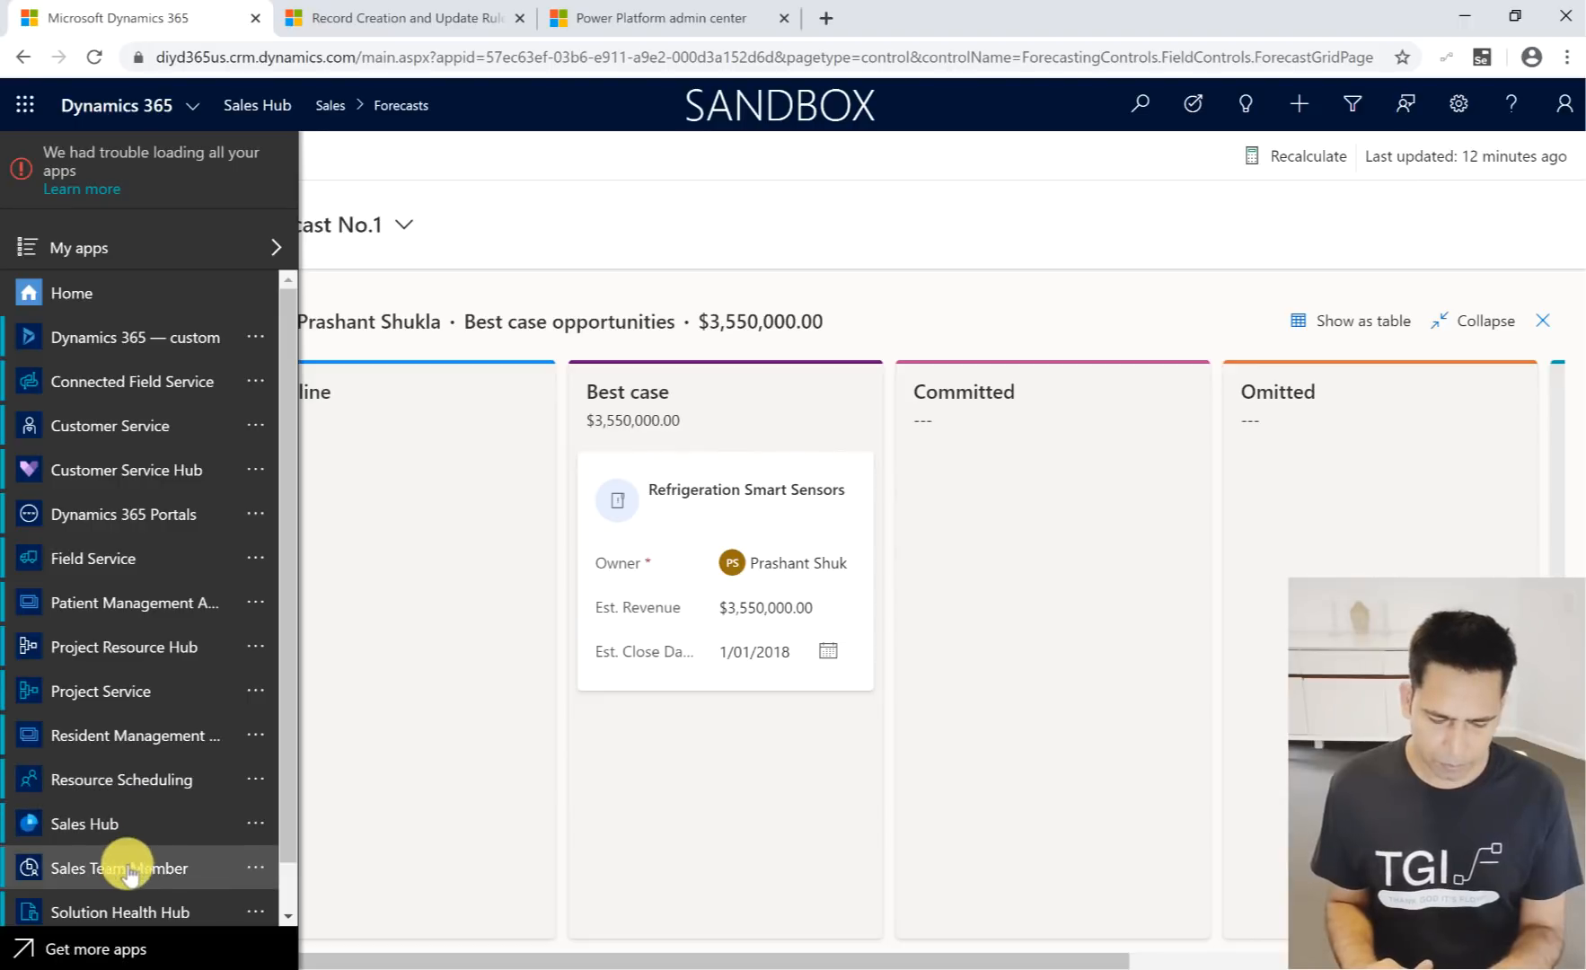
{"action": "left_click", "coordinate": [556, 230]}
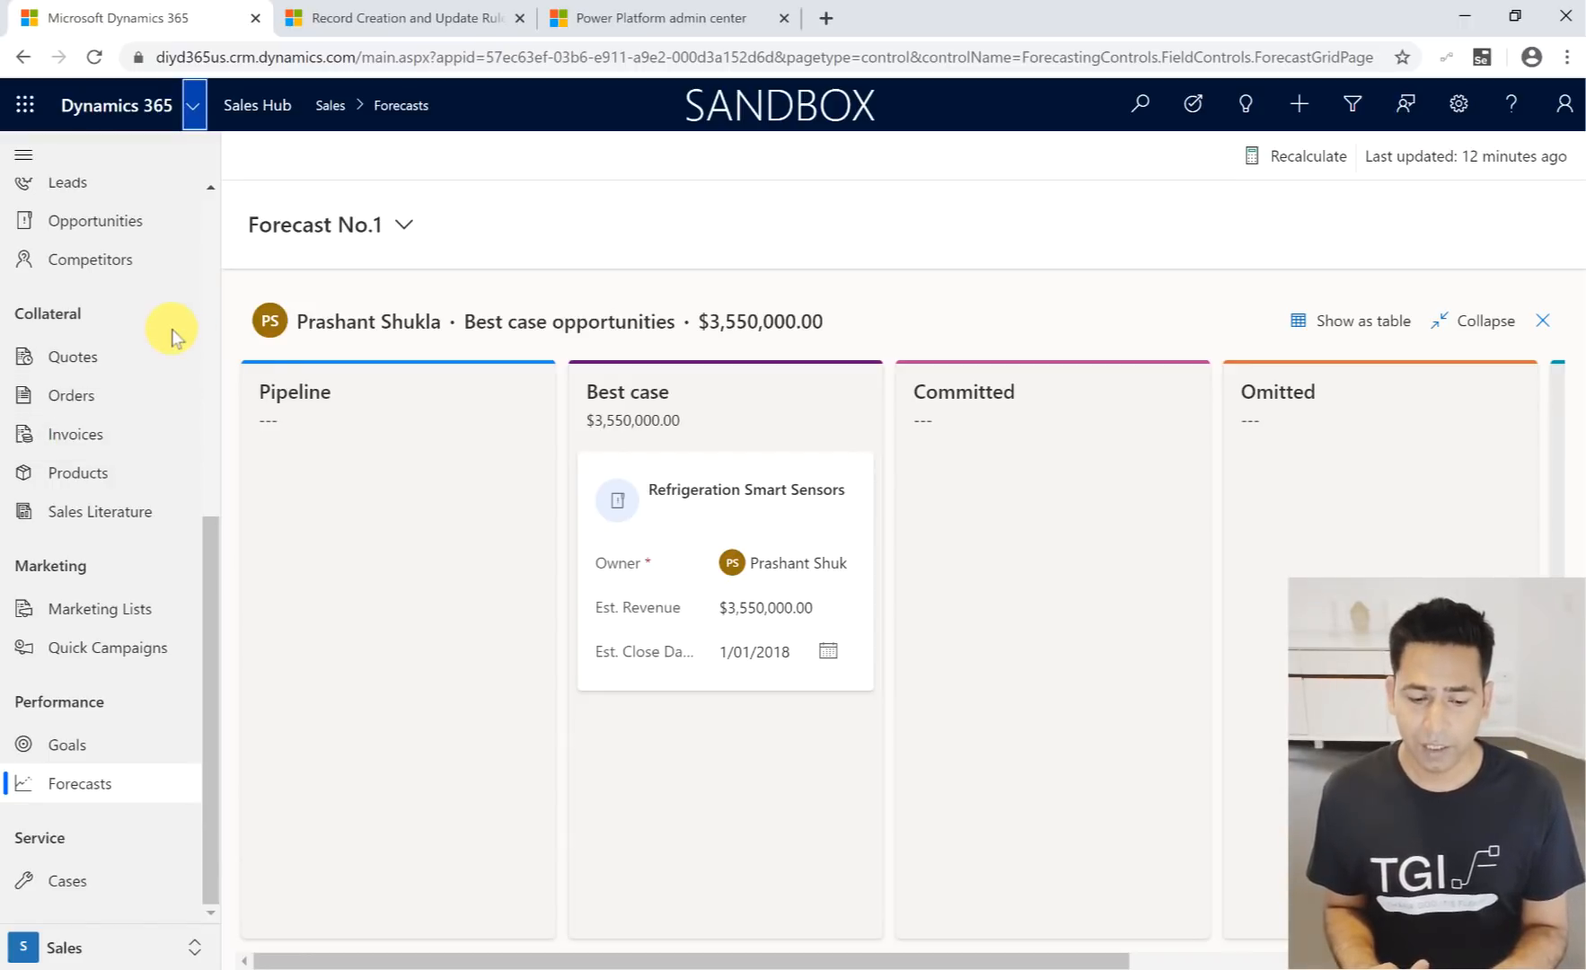
{"action": "left_click", "coordinate": [604, 158]}
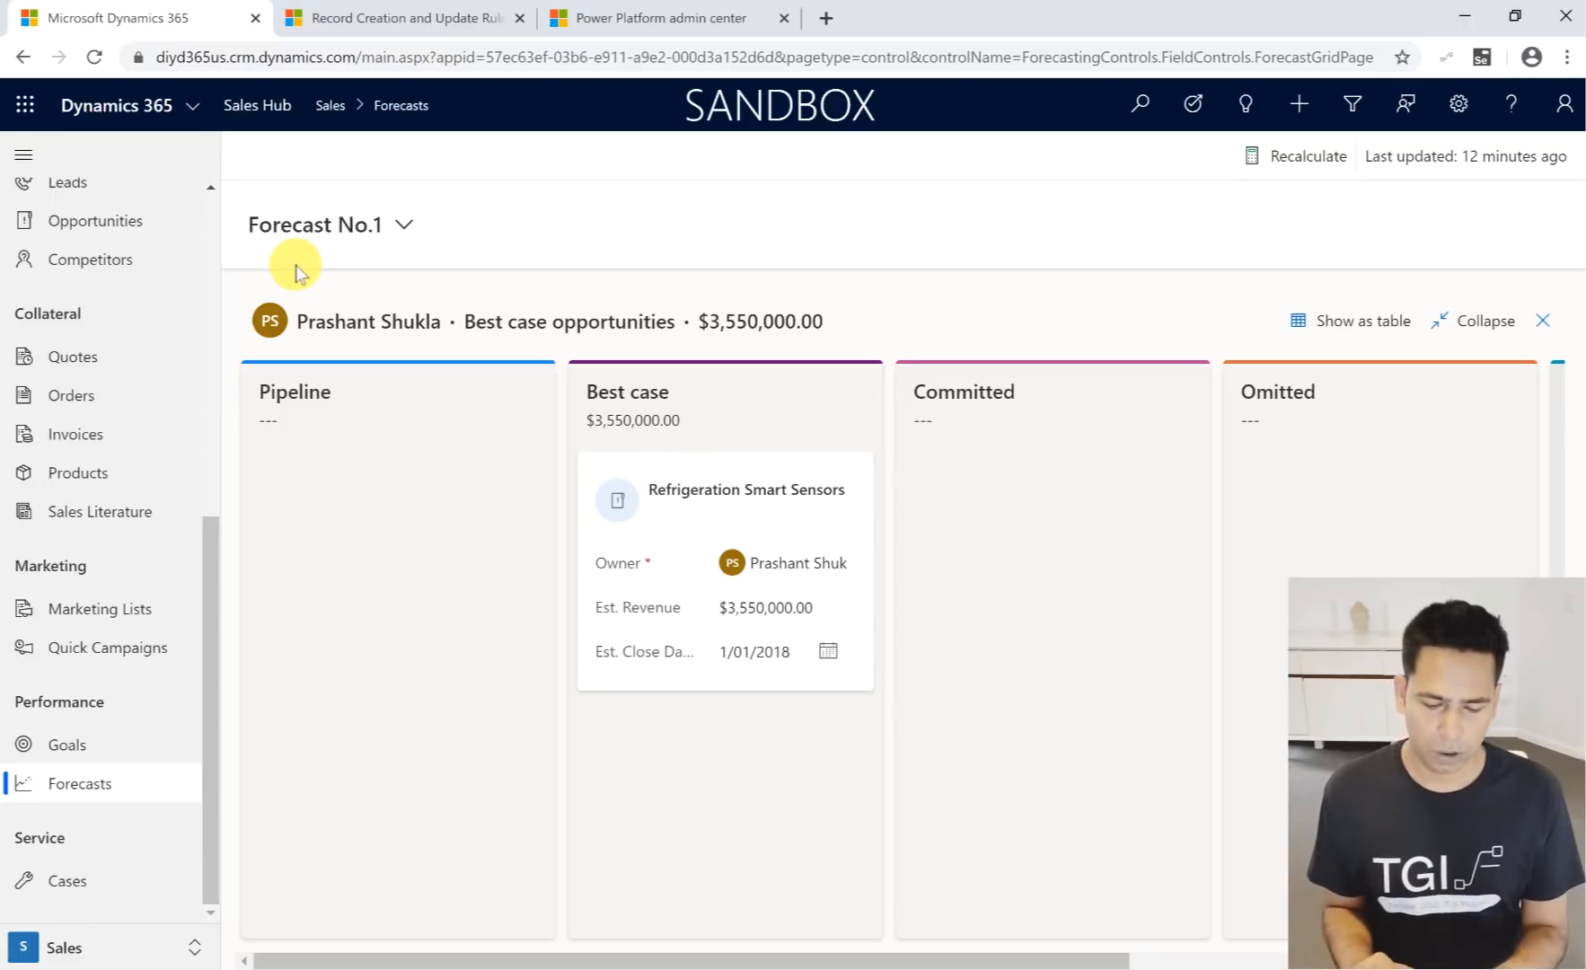
- Check the Simplified Experiences items on the PowerPoint slide and return to Google Chrome
{"action": "mouse_move", "coordinate": [7, 314]}
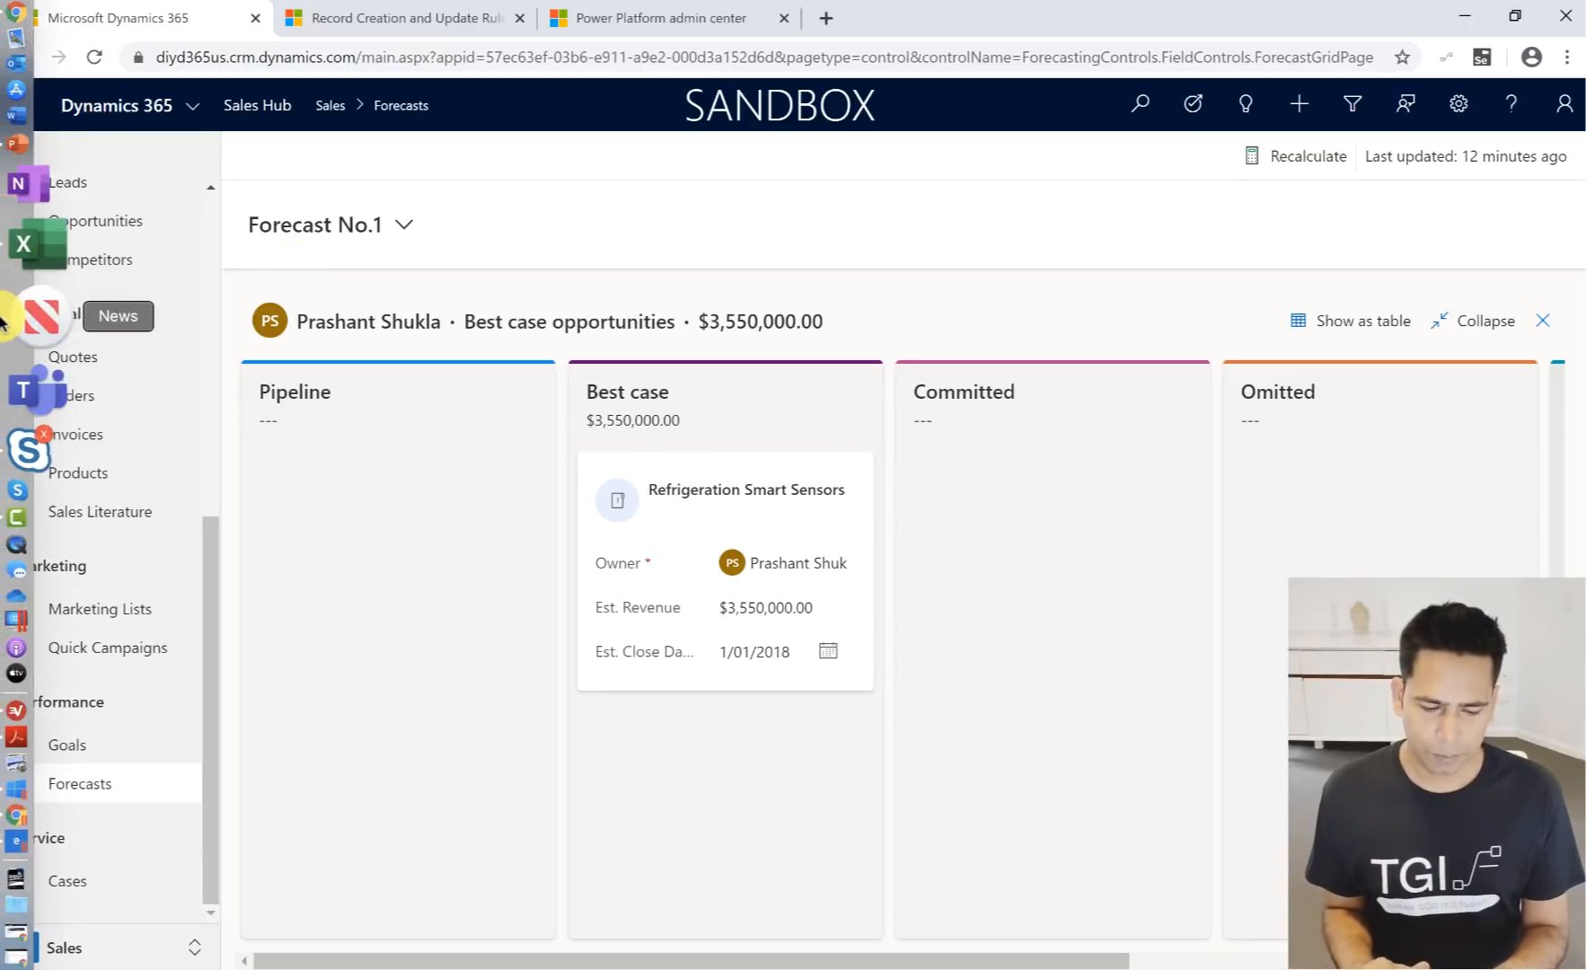
{"action": "left_click", "coordinate": [47, 243]}
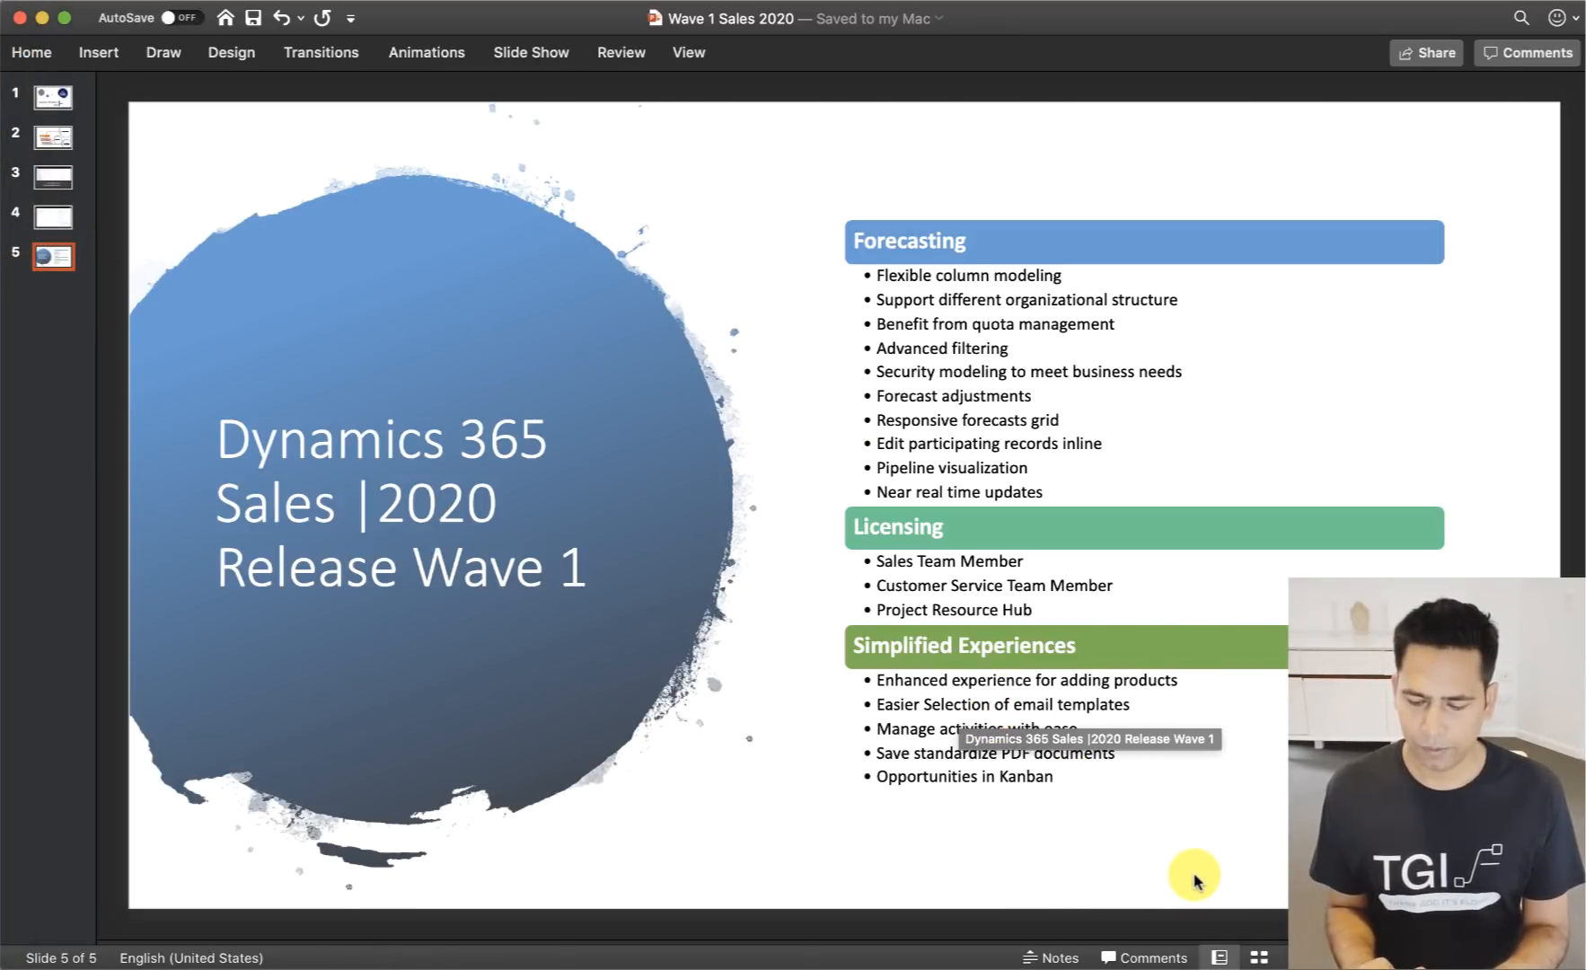
{"action": "mouse_move", "coordinate": [2, 251]}
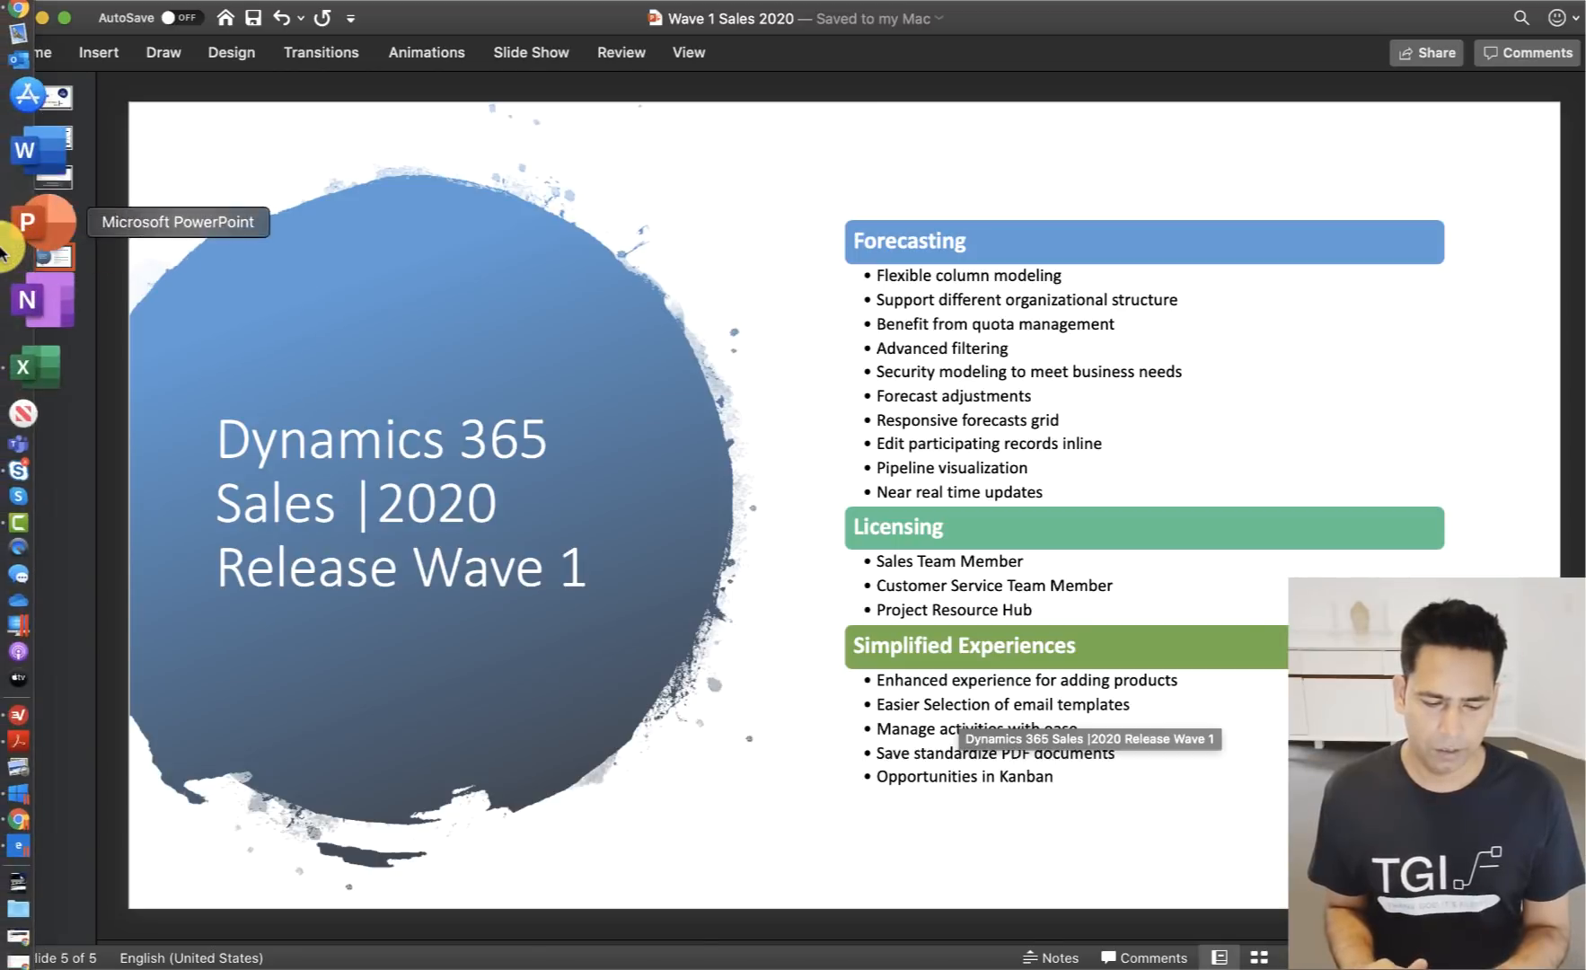
{"action": "left_click", "coordinate": [42, 721]}
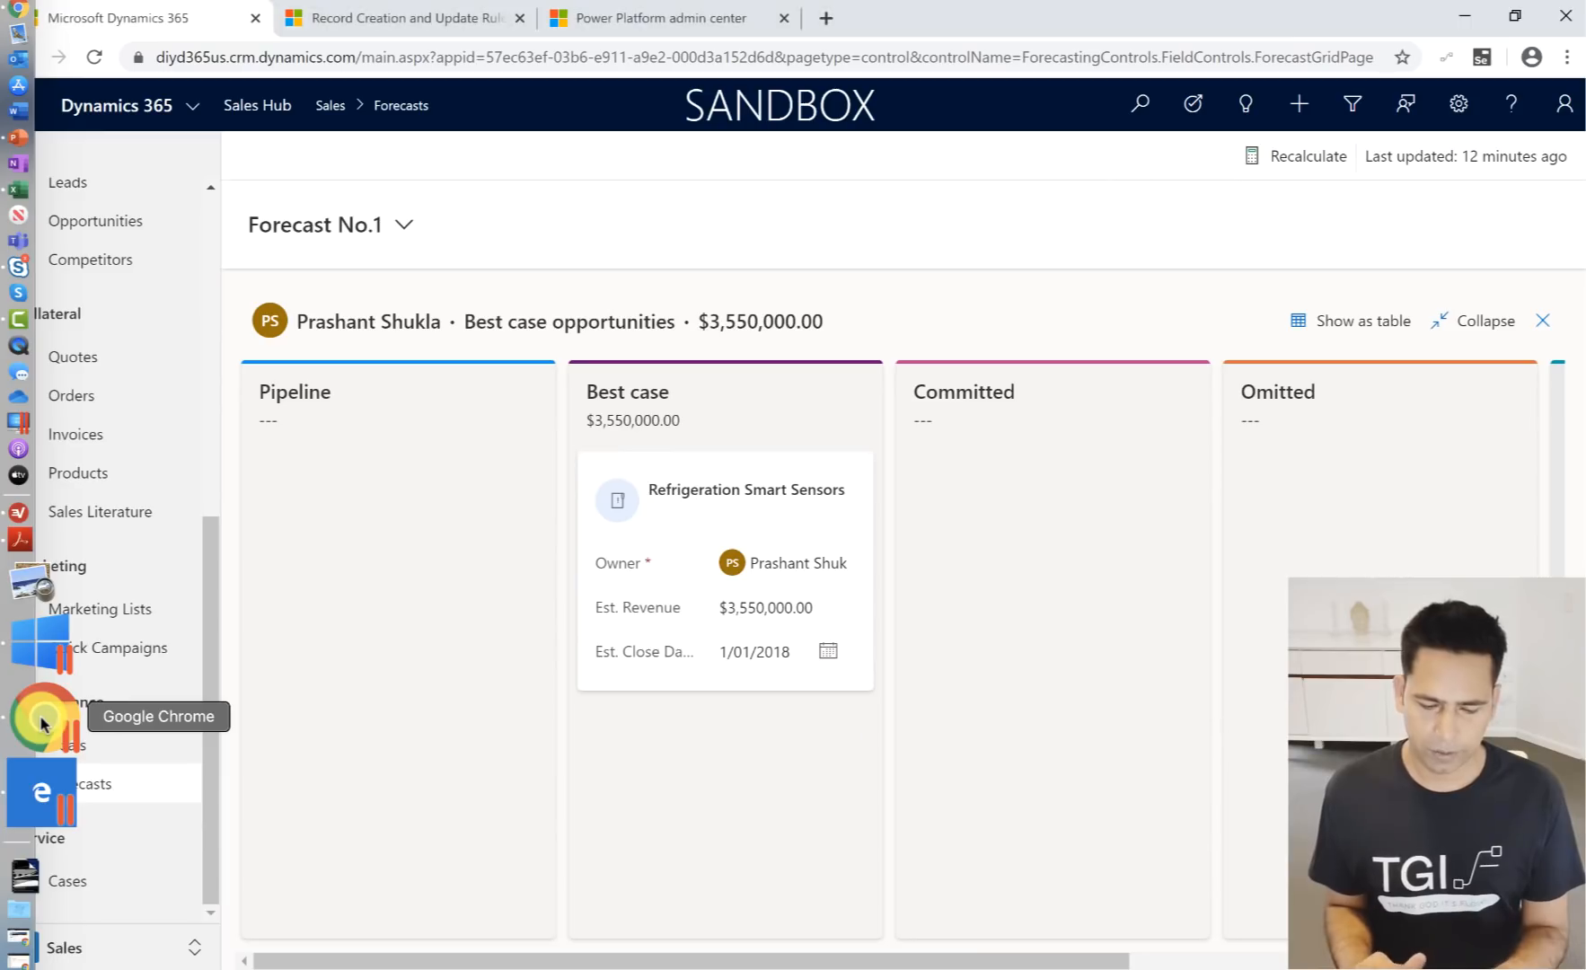
- Open the Opportunities list and close the Record Creation and Update Rules browser page
{"action": "scroll", "coordinate": [106, 397], "scroll_direction": "up", "scroll_amount": 1}
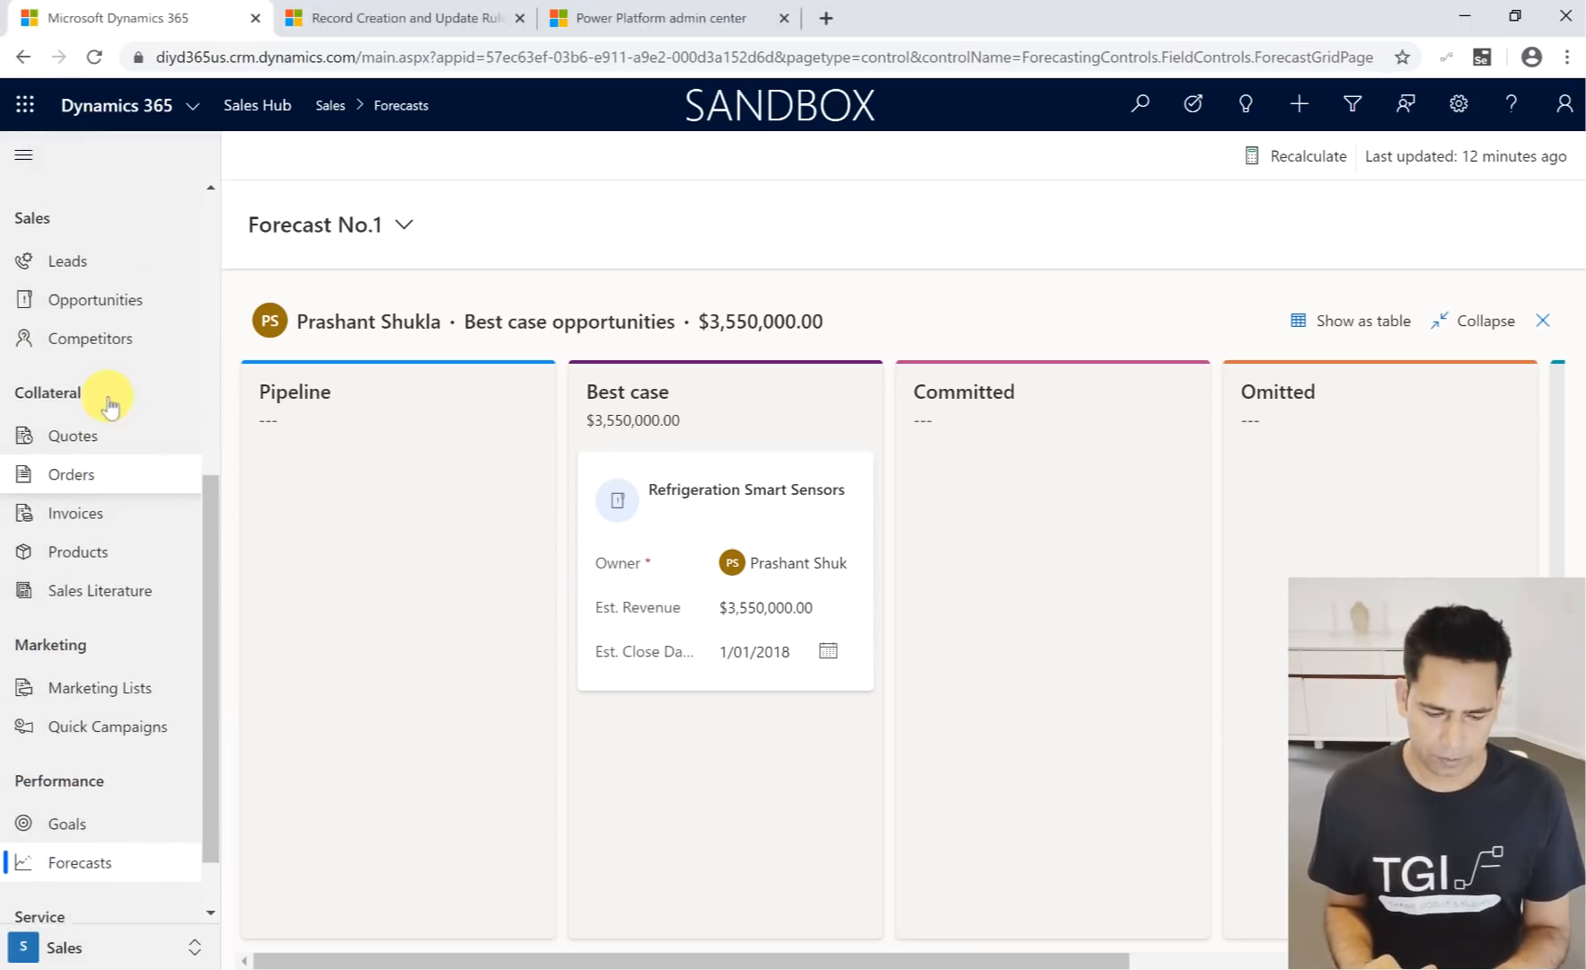
{"action": "scroll", "coordinate": [110, 400], "scroll_direction": "up", "scroll_amount": 1}
{"action": "left_click", "coordinate": [127, 320]}
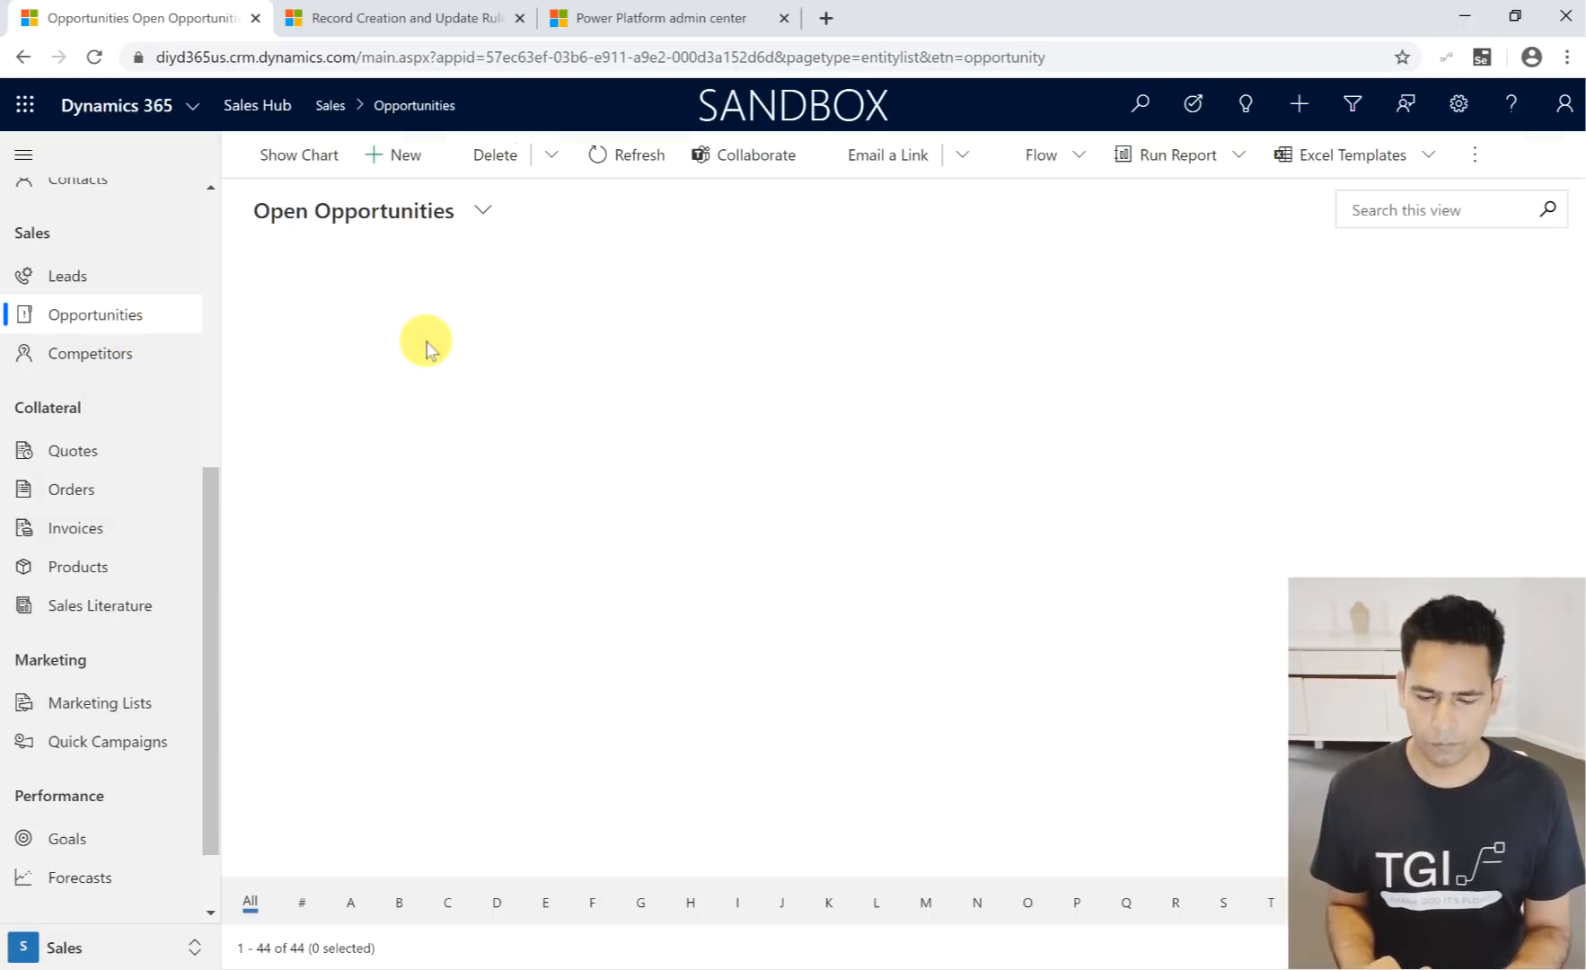
{"action": "left_click", "coordinate": [522, 22]}
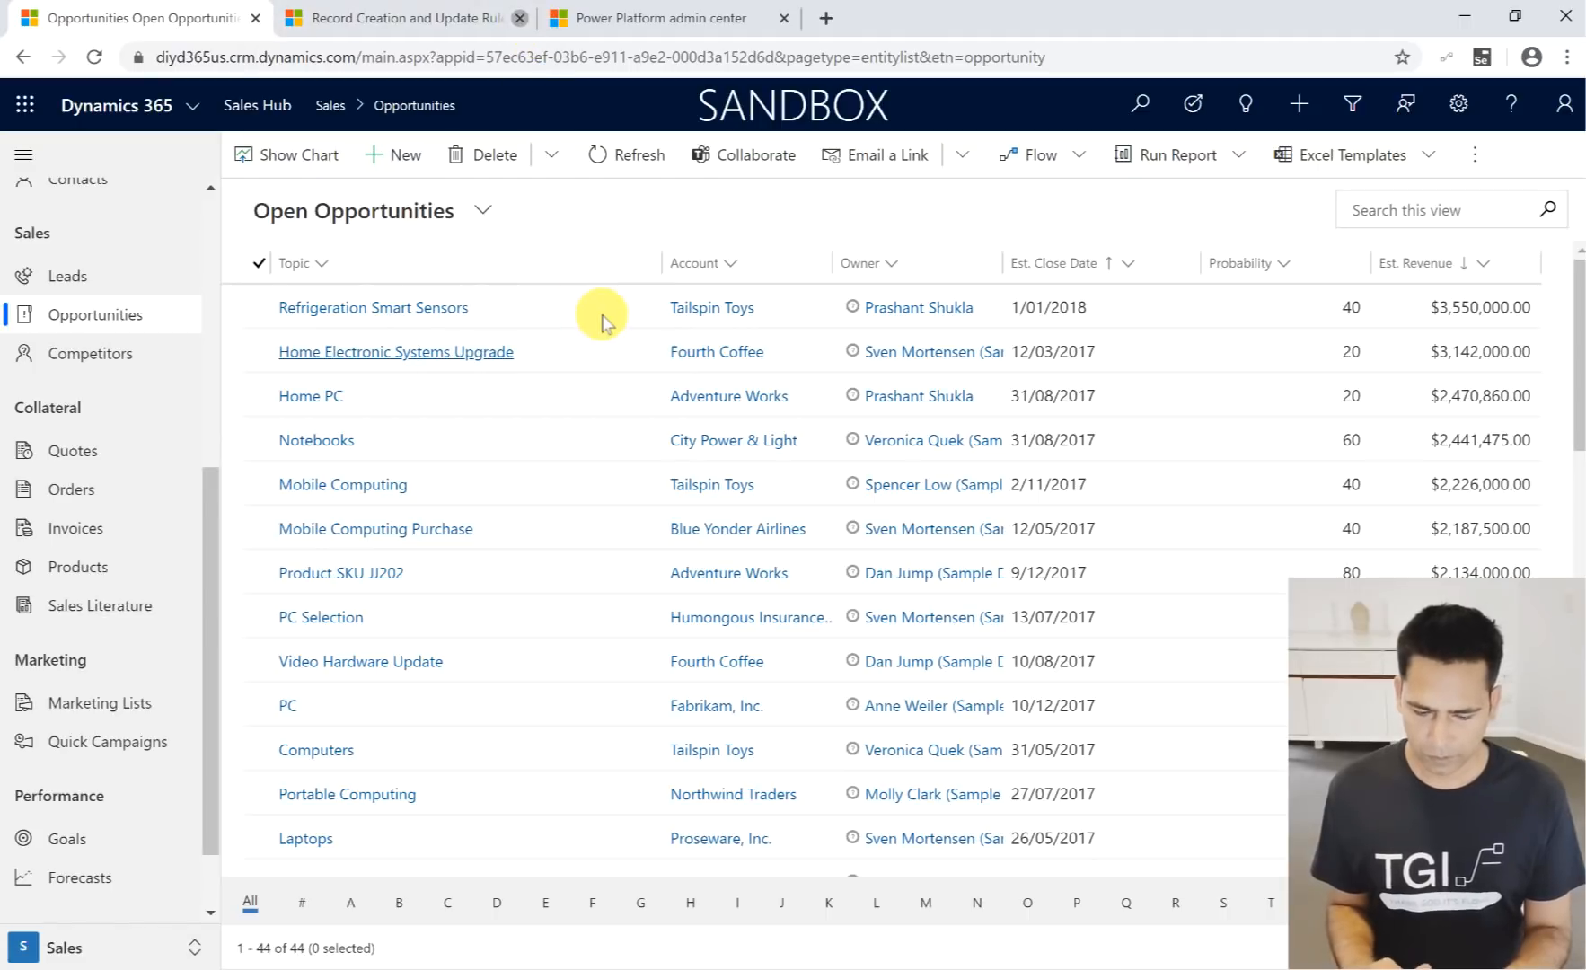
- Open the Refrigeration Smart Sensors opportunity with the navigation collapsed, and start adding products to its product line items
{"action": "left_click", "coordinate": [419, 310]}
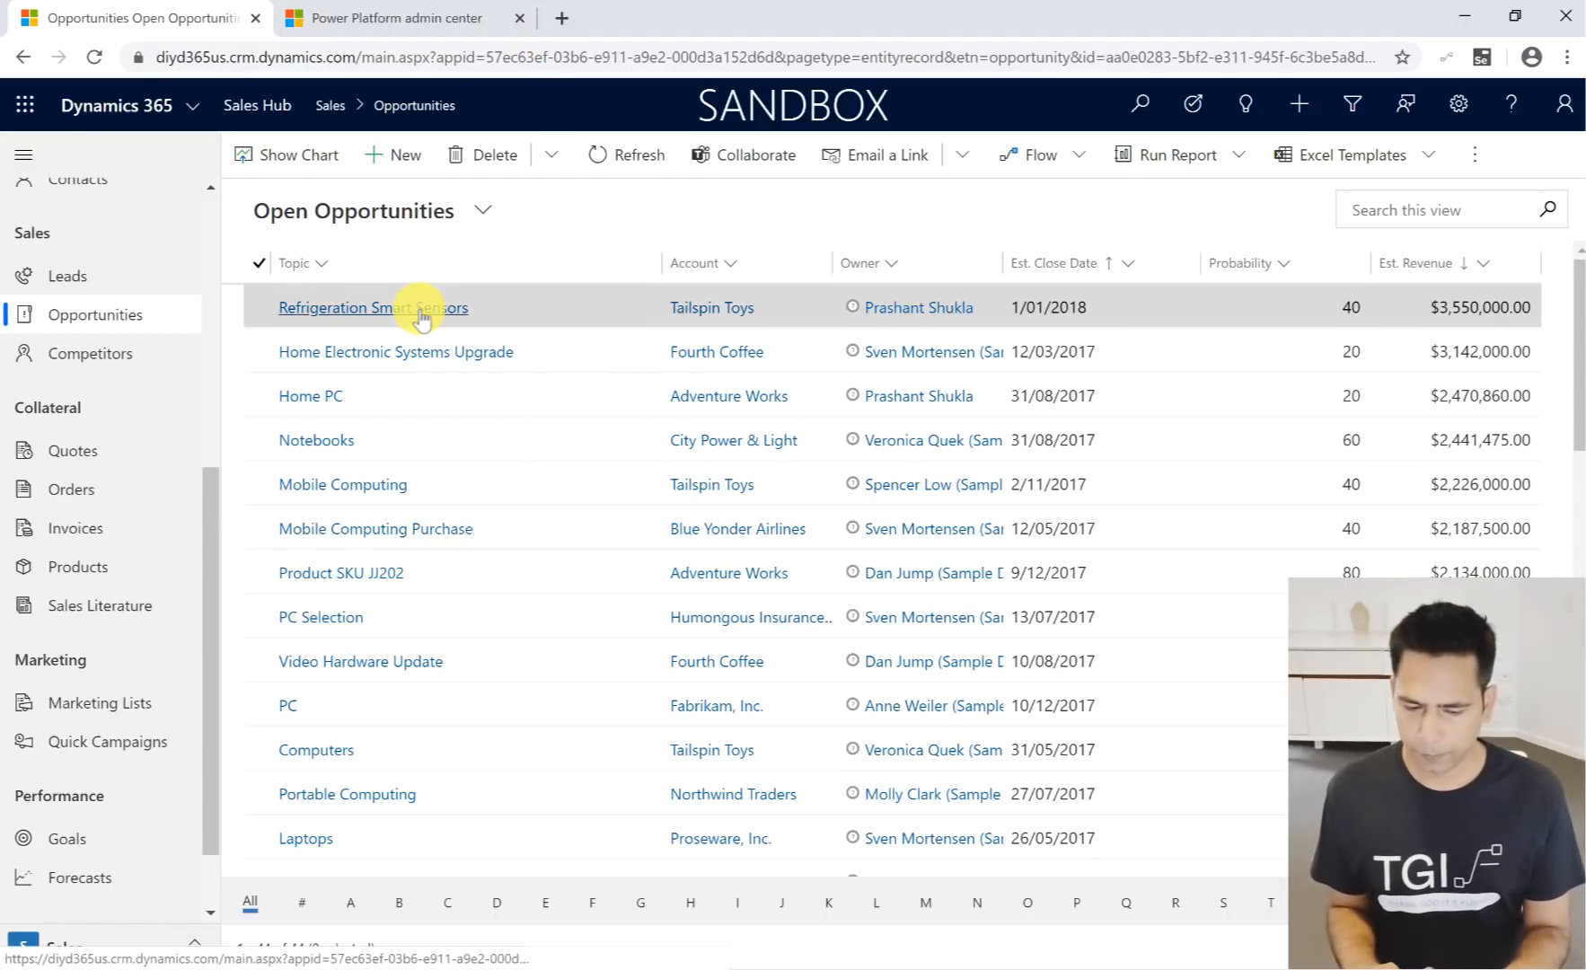
{"action": "left_click", "coordinate": [24, 156]}
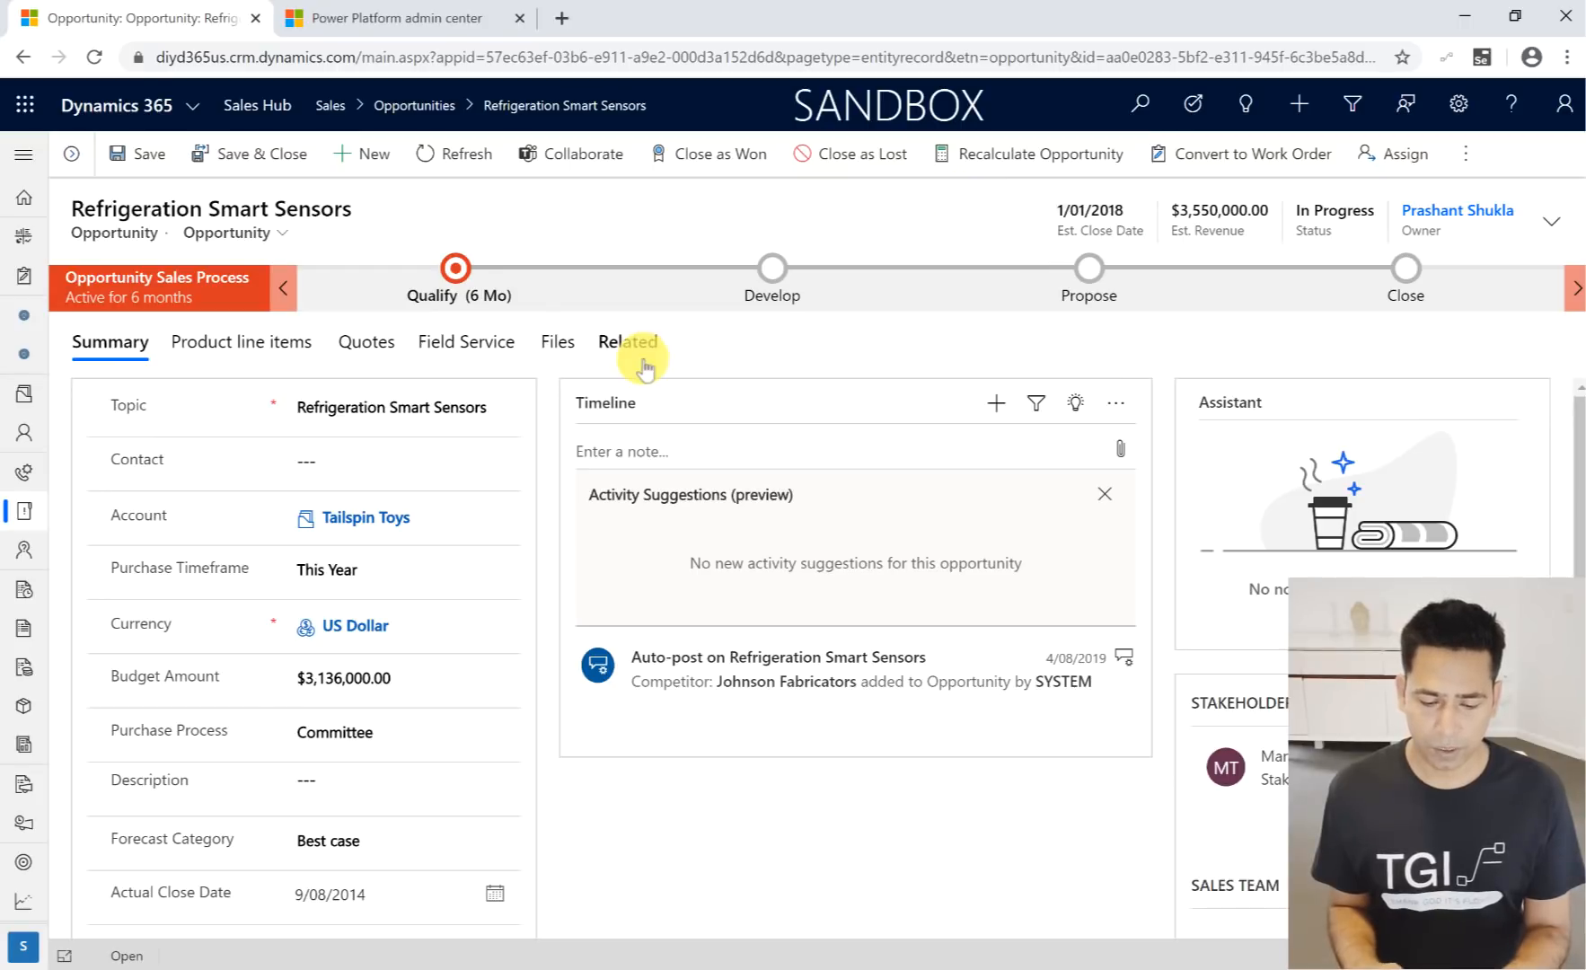
{"action": "left_click", "coordinate": [289, 350]}
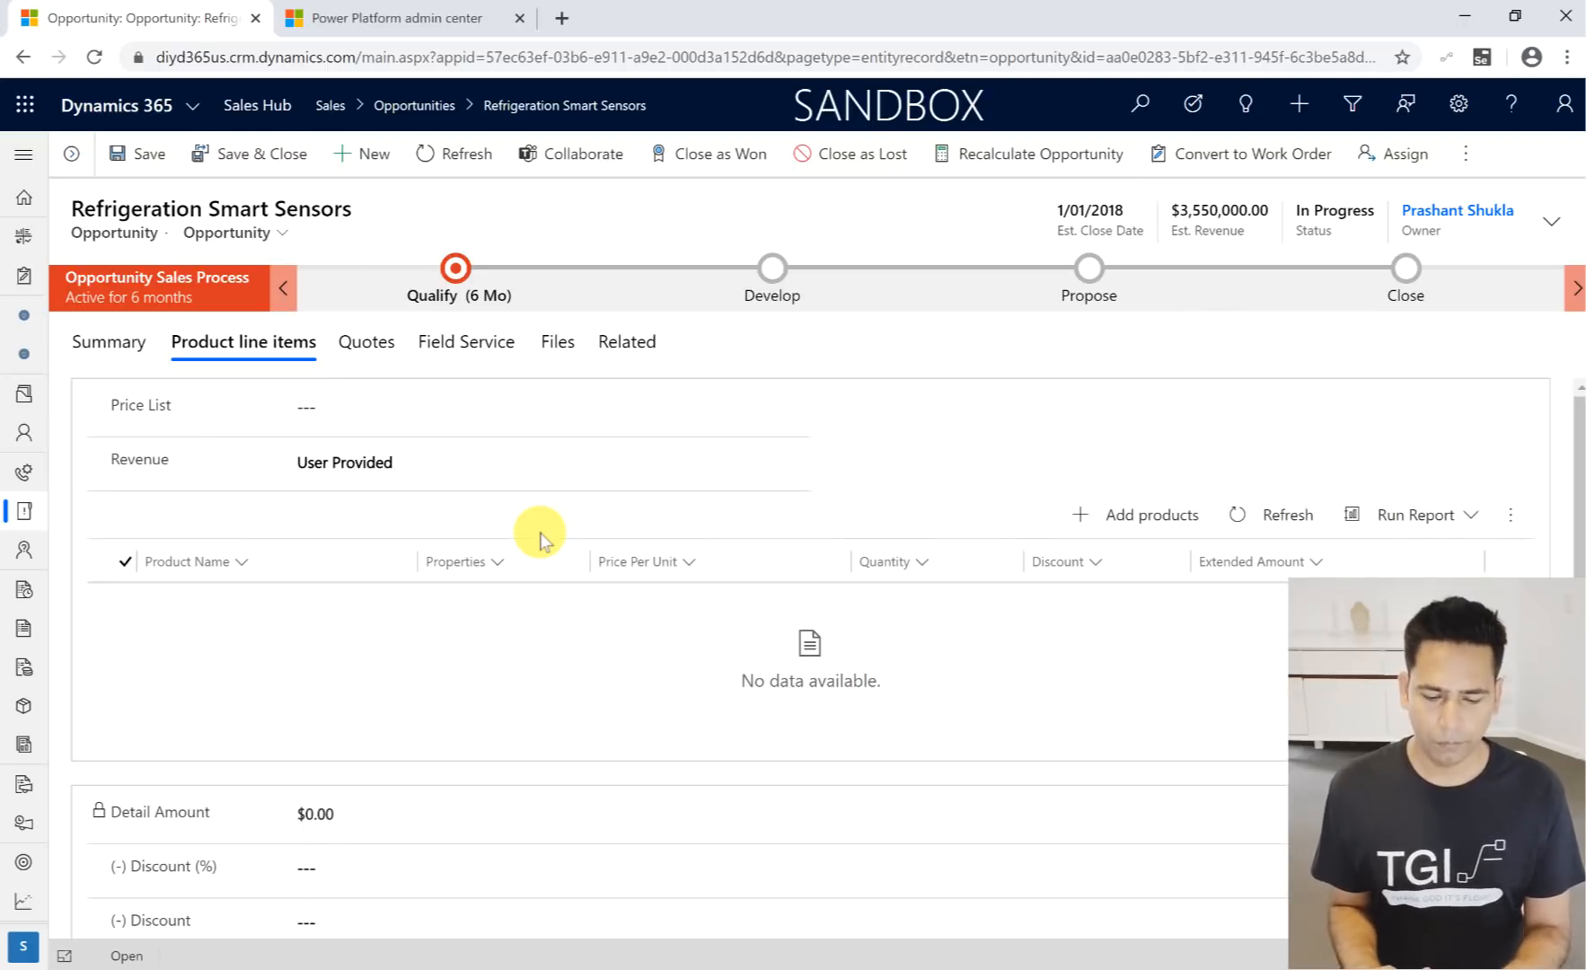
{"action": "left_click", "coordinate": [1127, 519]}
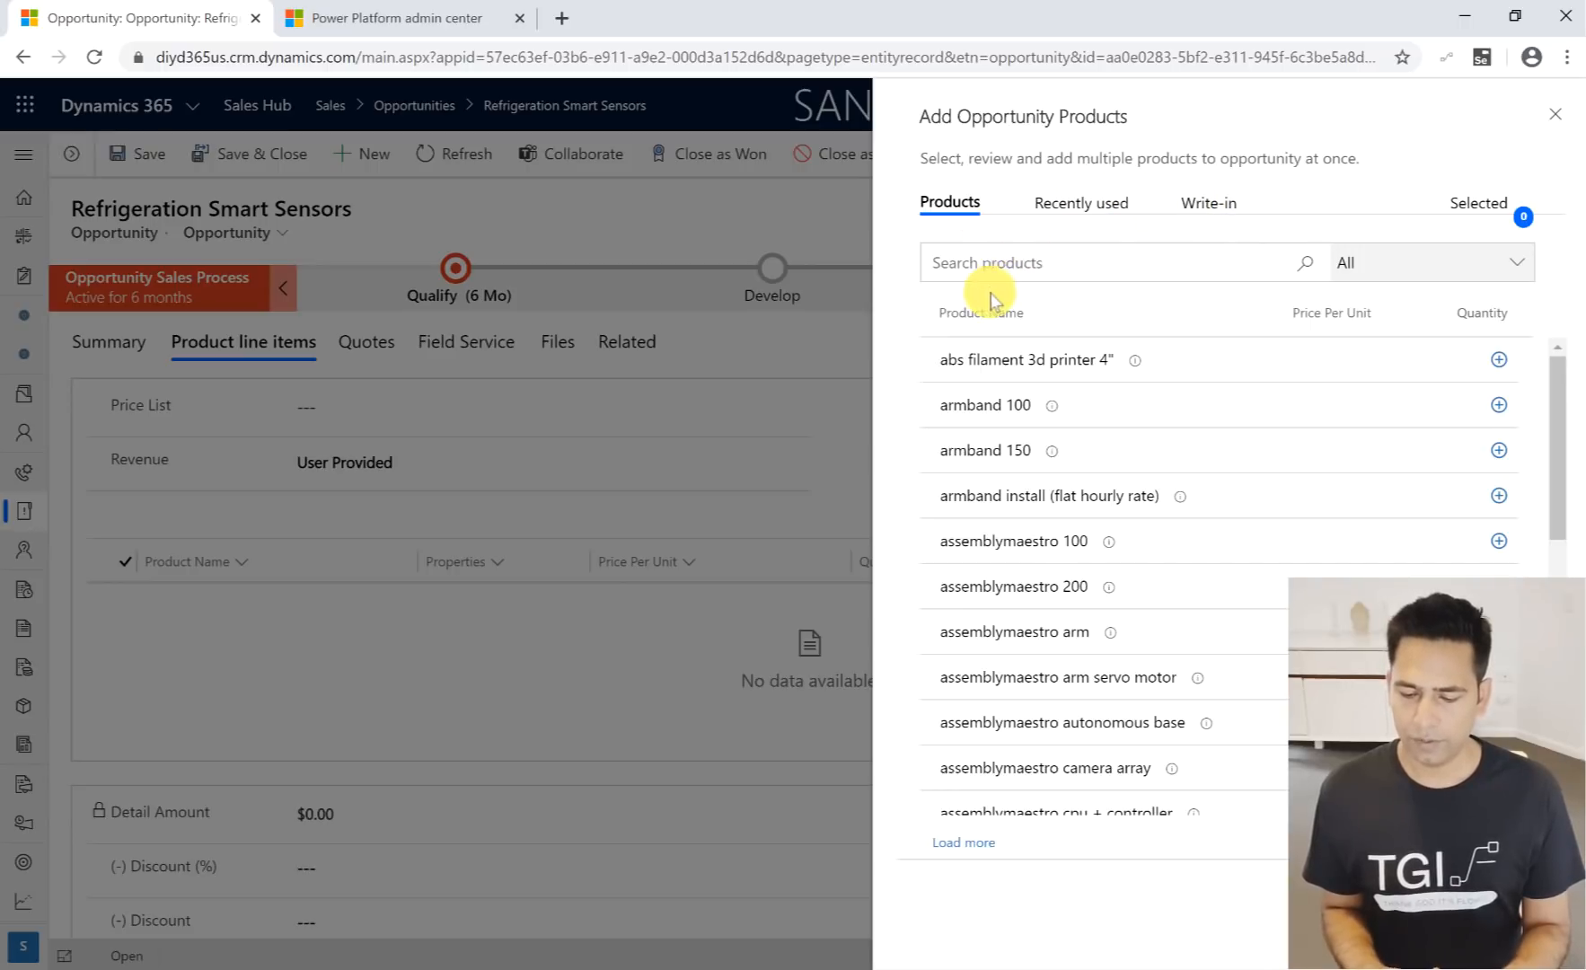
- Search the opportunity products for "armb" and view the recently used products
{"action": "left_click", "coordinate": [1003, 260]}
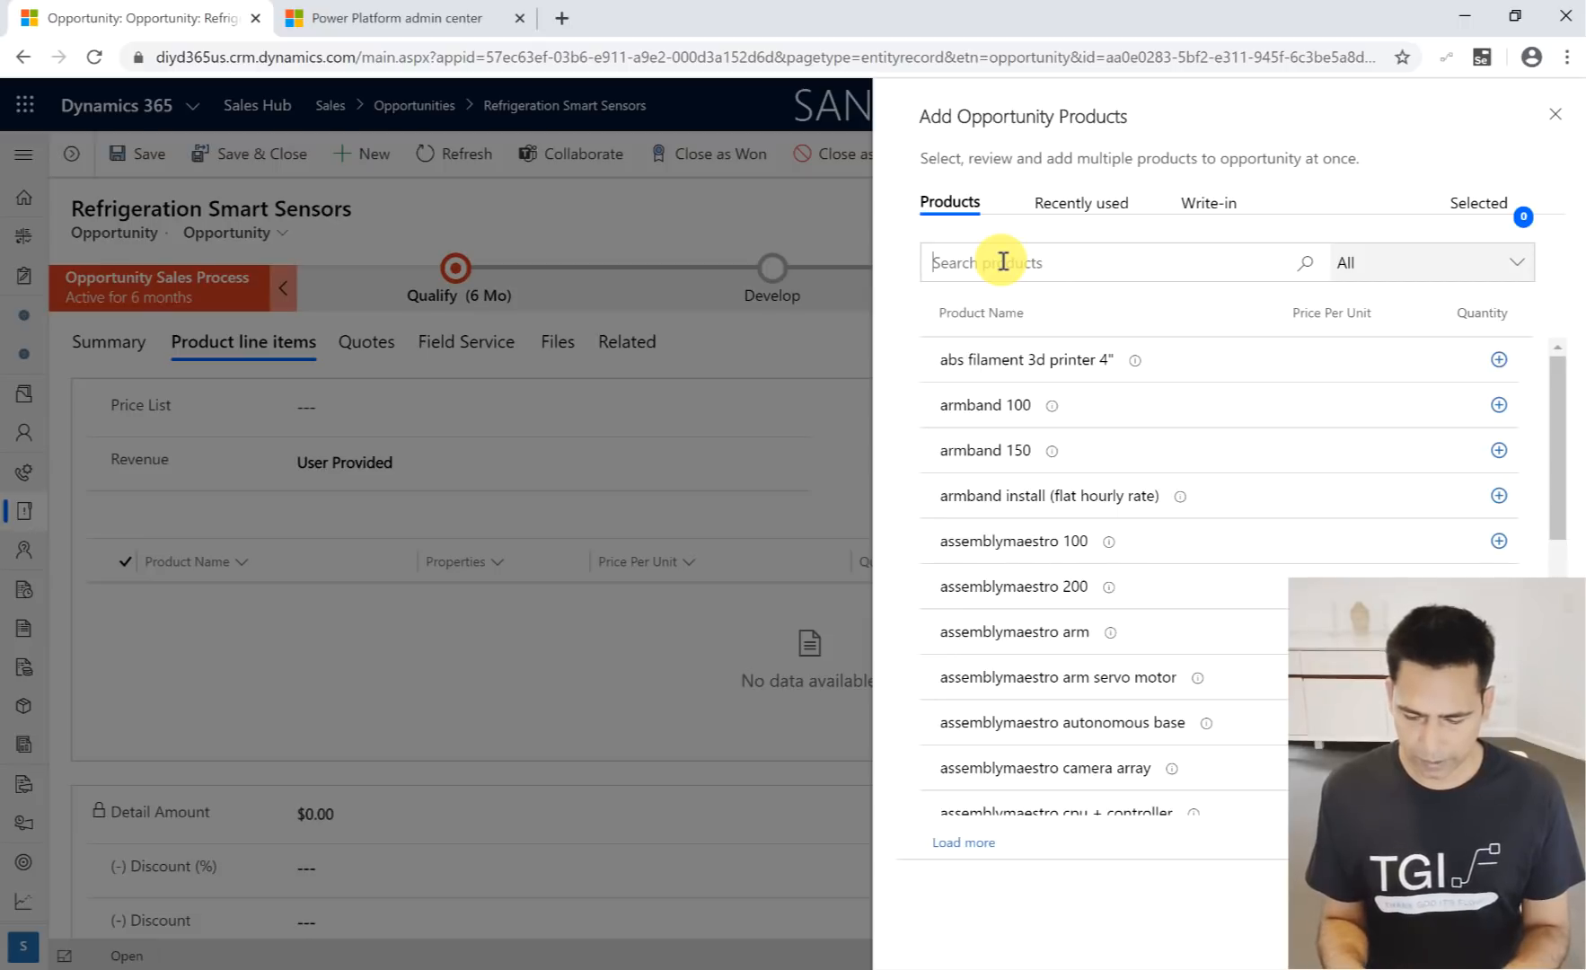
{"action": "type", "text": "armb"}
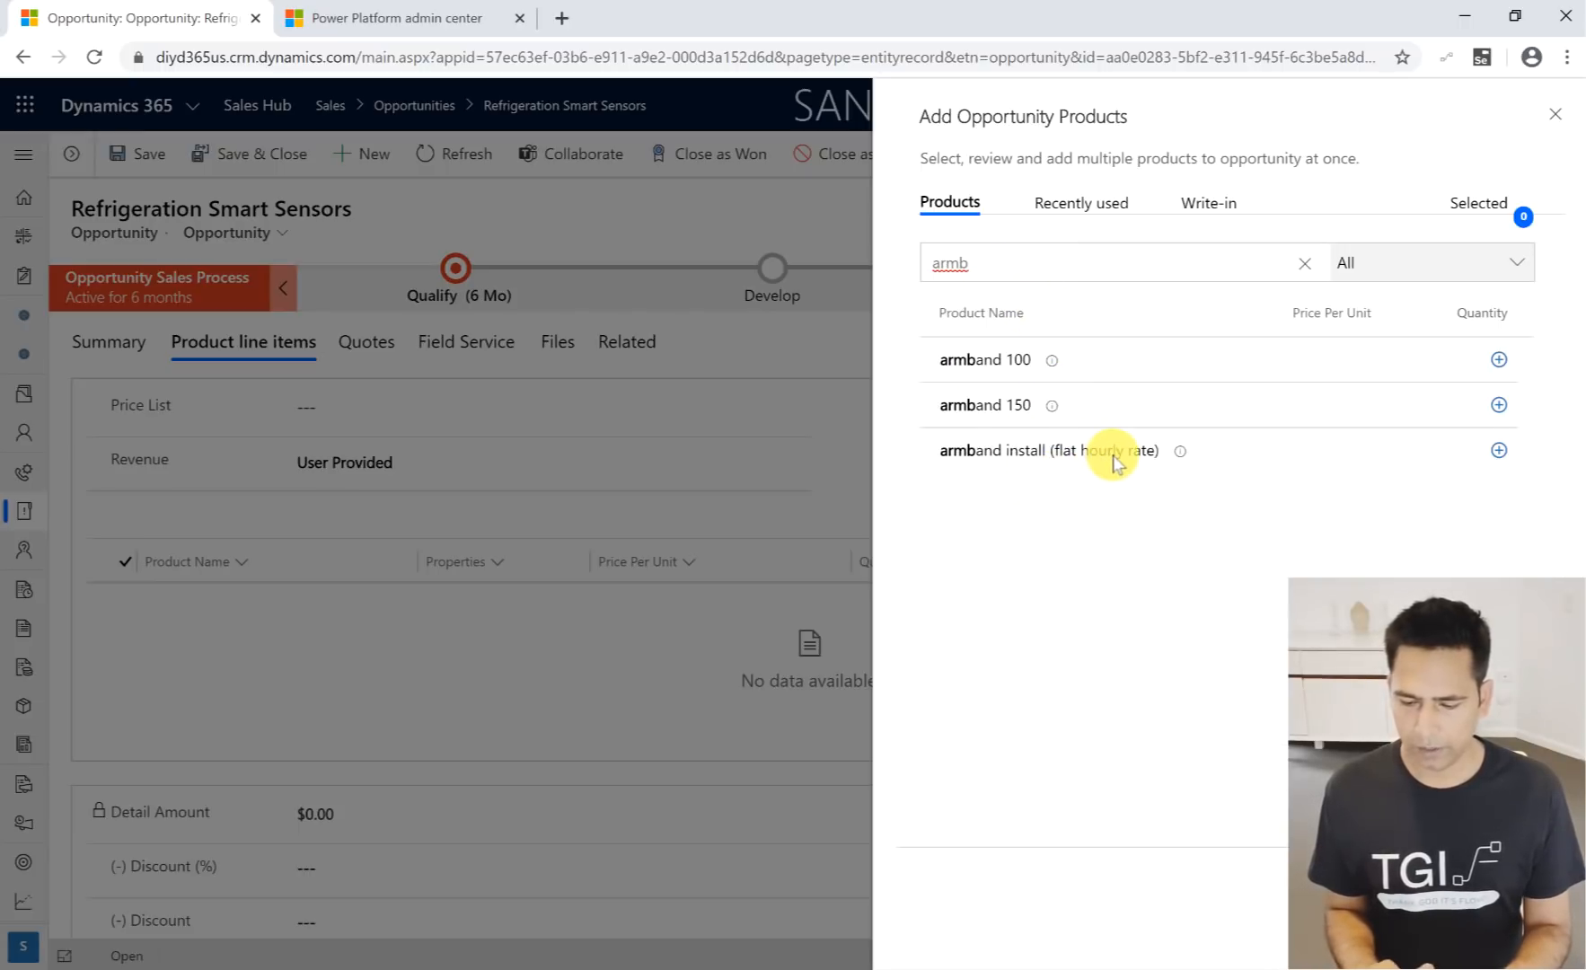
{"action": "left_click", "coordinate": [1081, 207]}
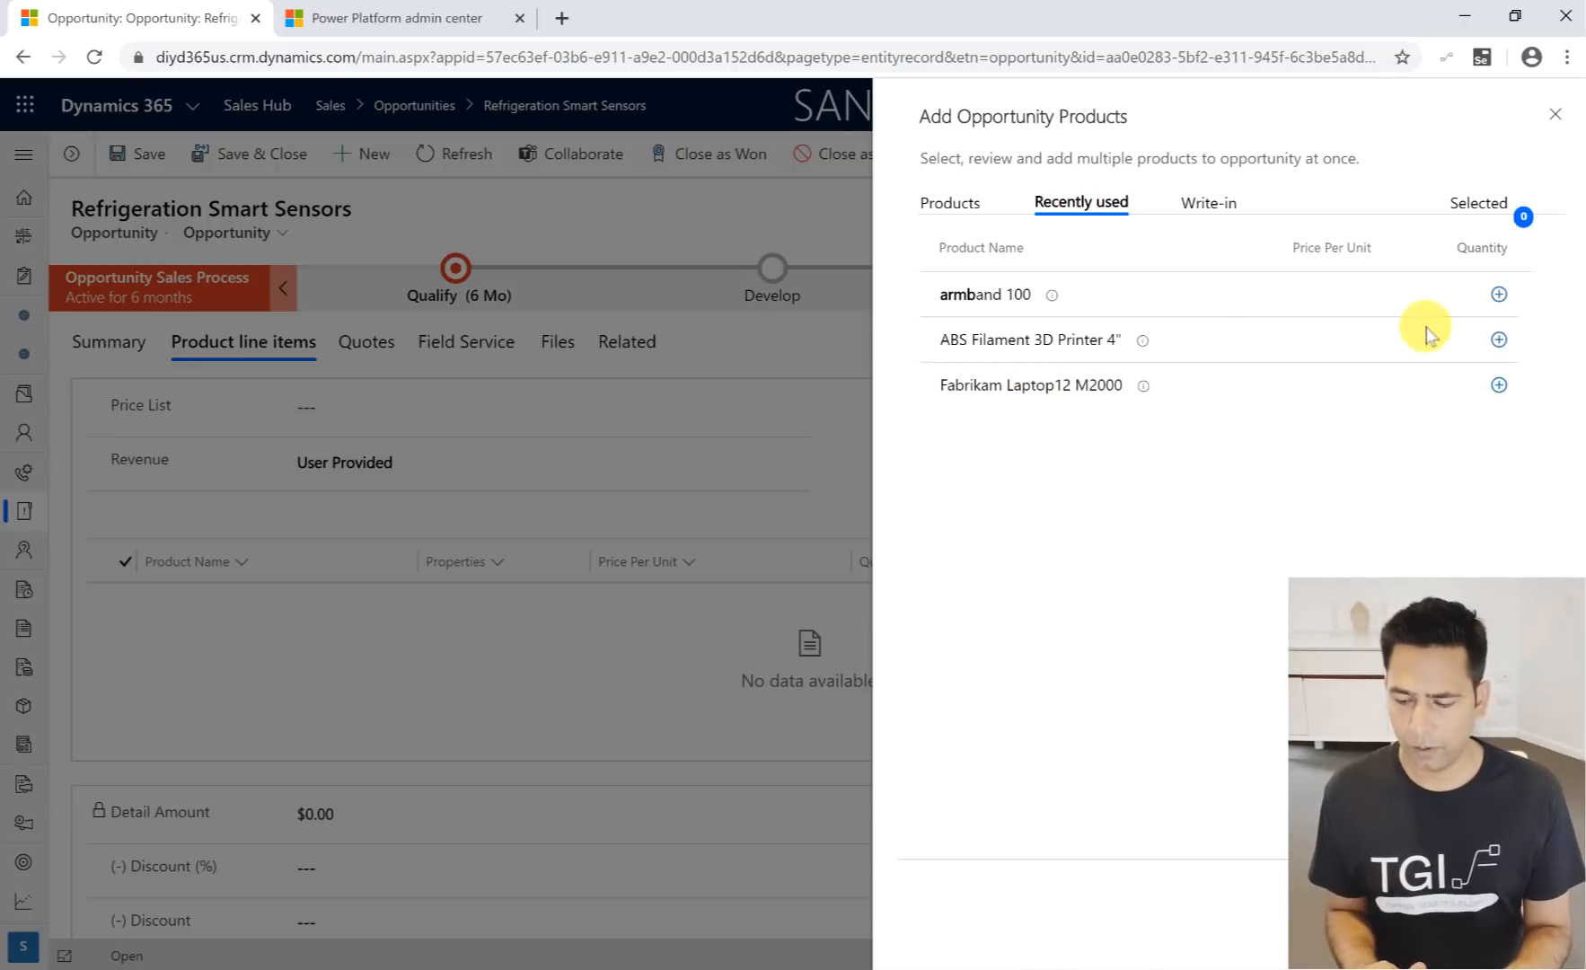
- Create a write-in product row, enter "dddd" as its product name, and clear the name
{"action": "left_click", "coordinate": [1190, 209]}
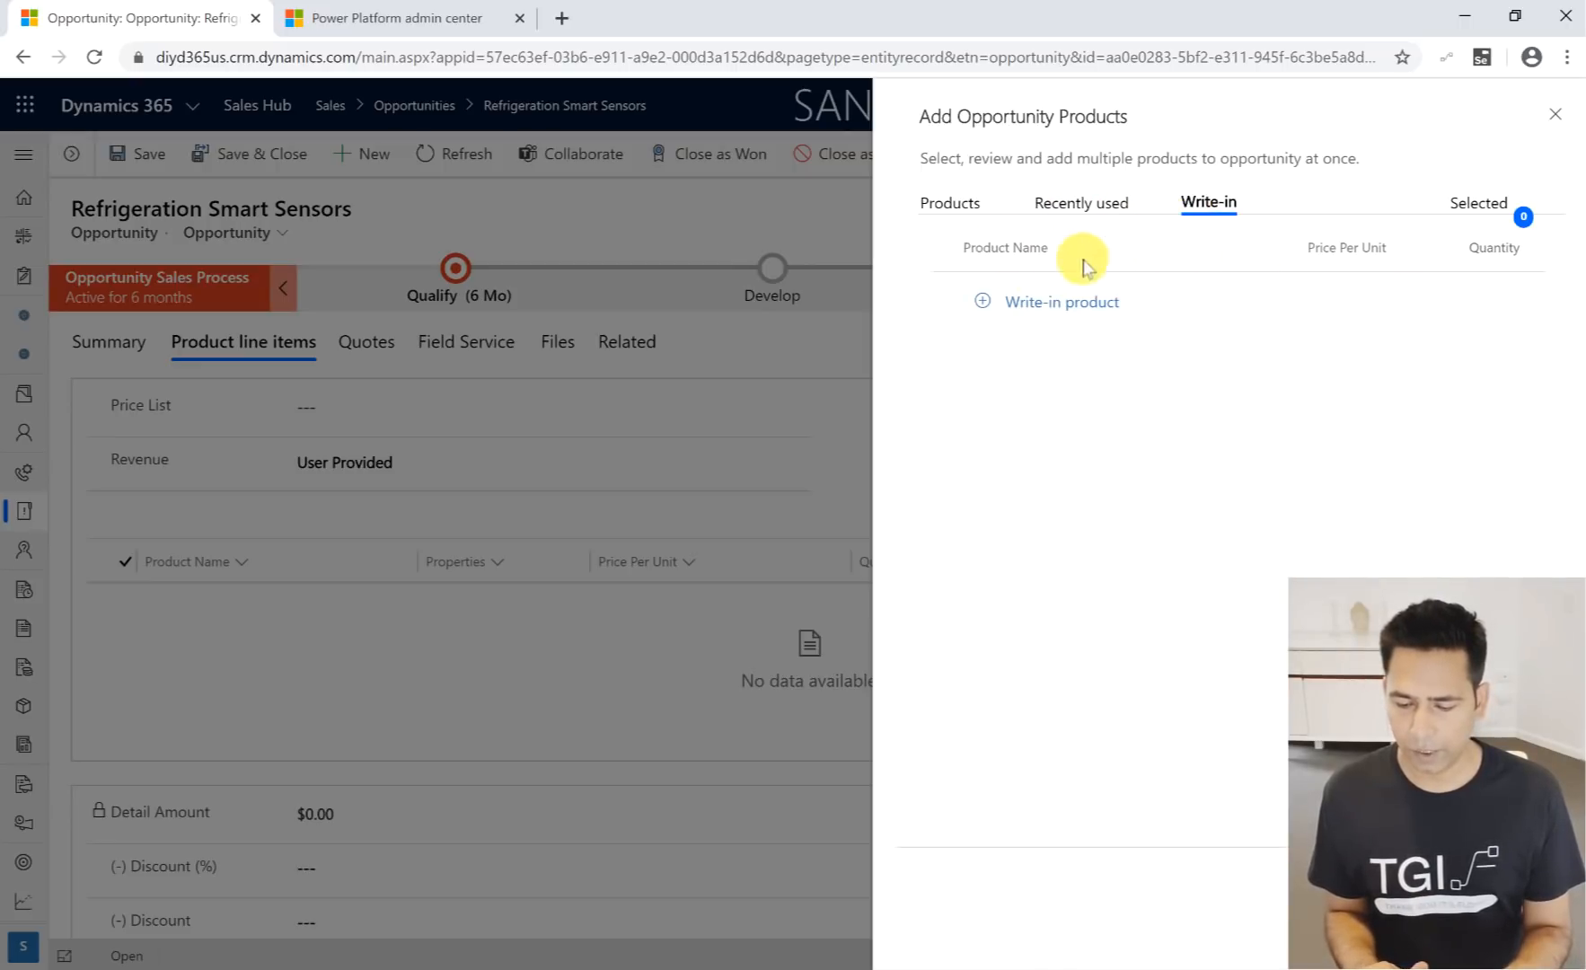
{"action": "left_click", "coordinate": [1029, 304]}
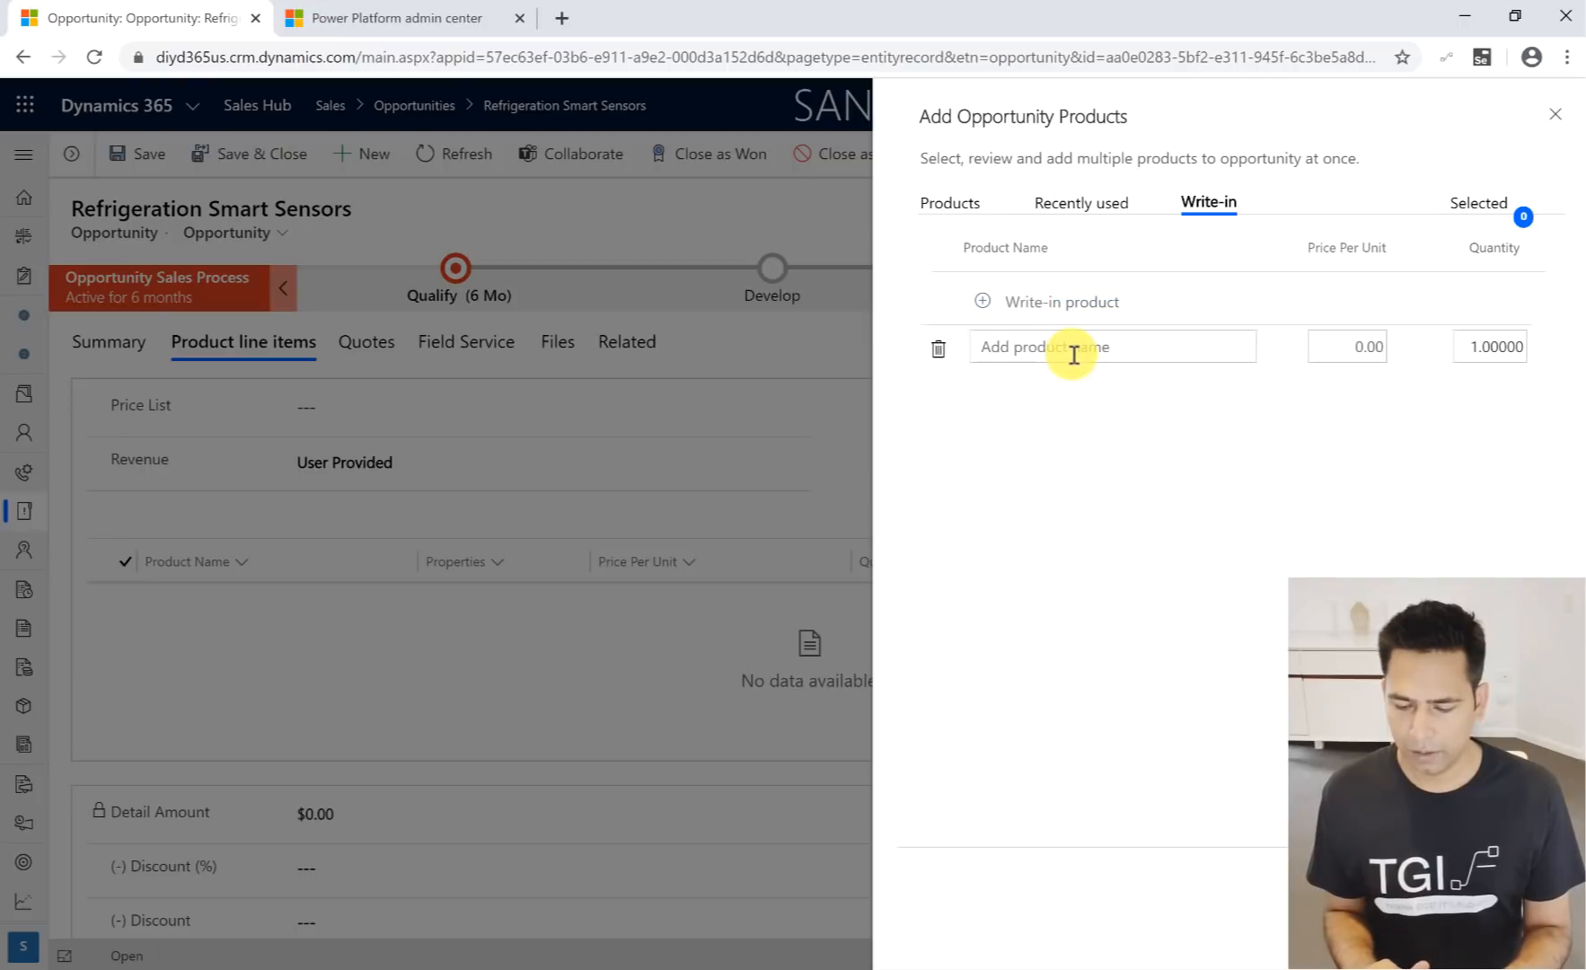
{"action": "type", "text": "d"}
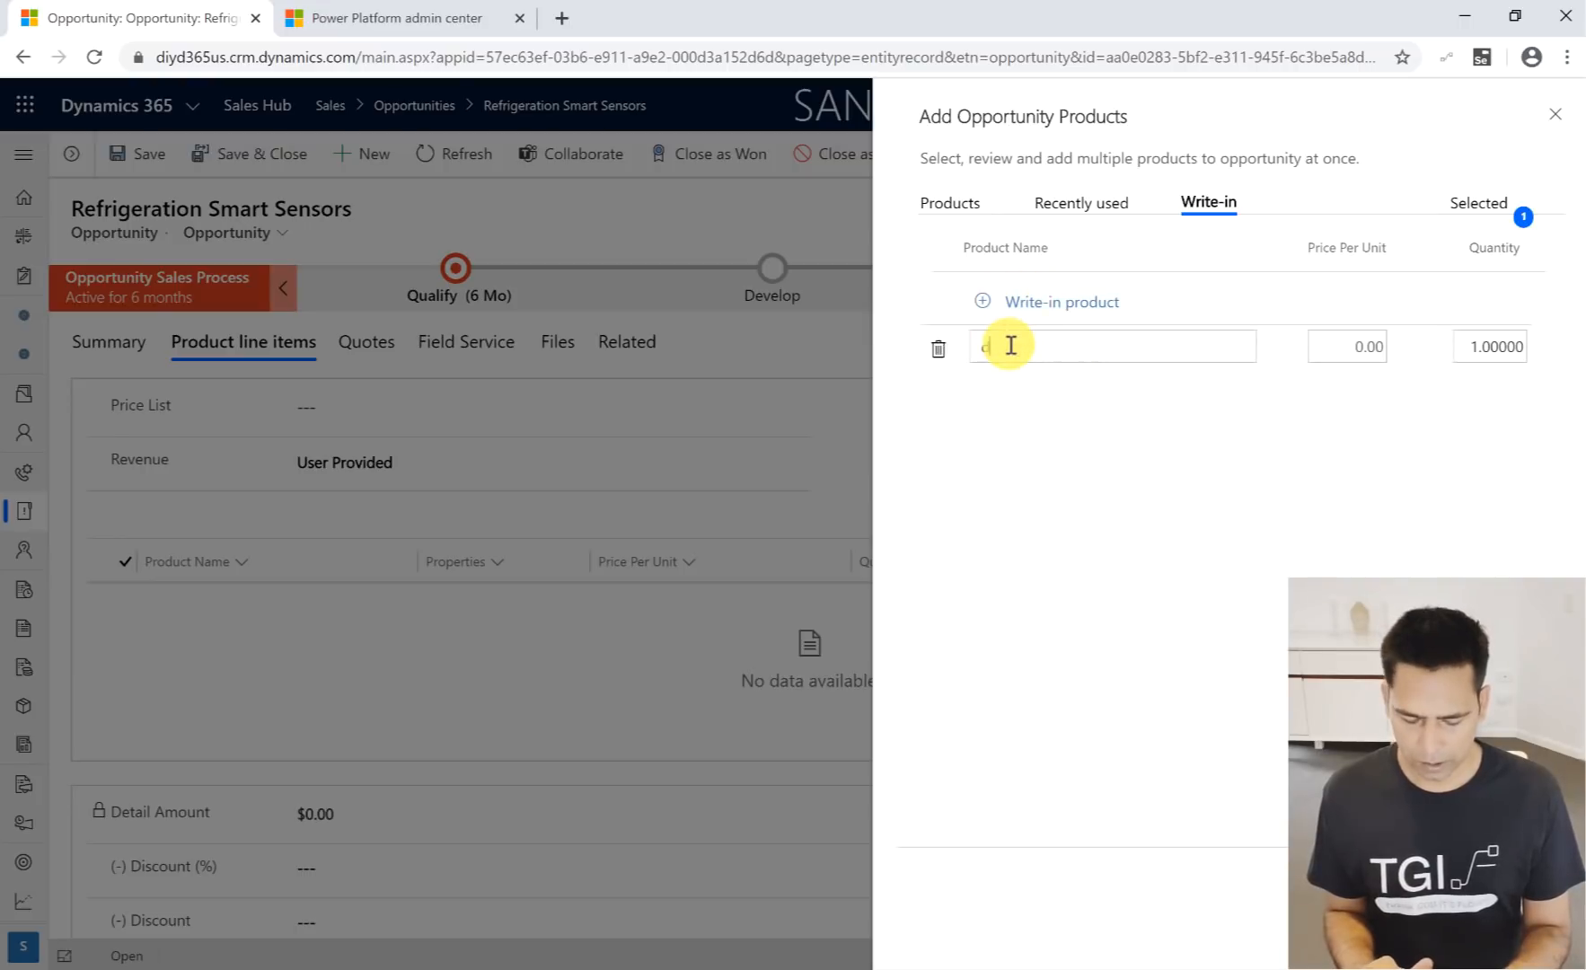
{"action": "type", "text": "ddd"}
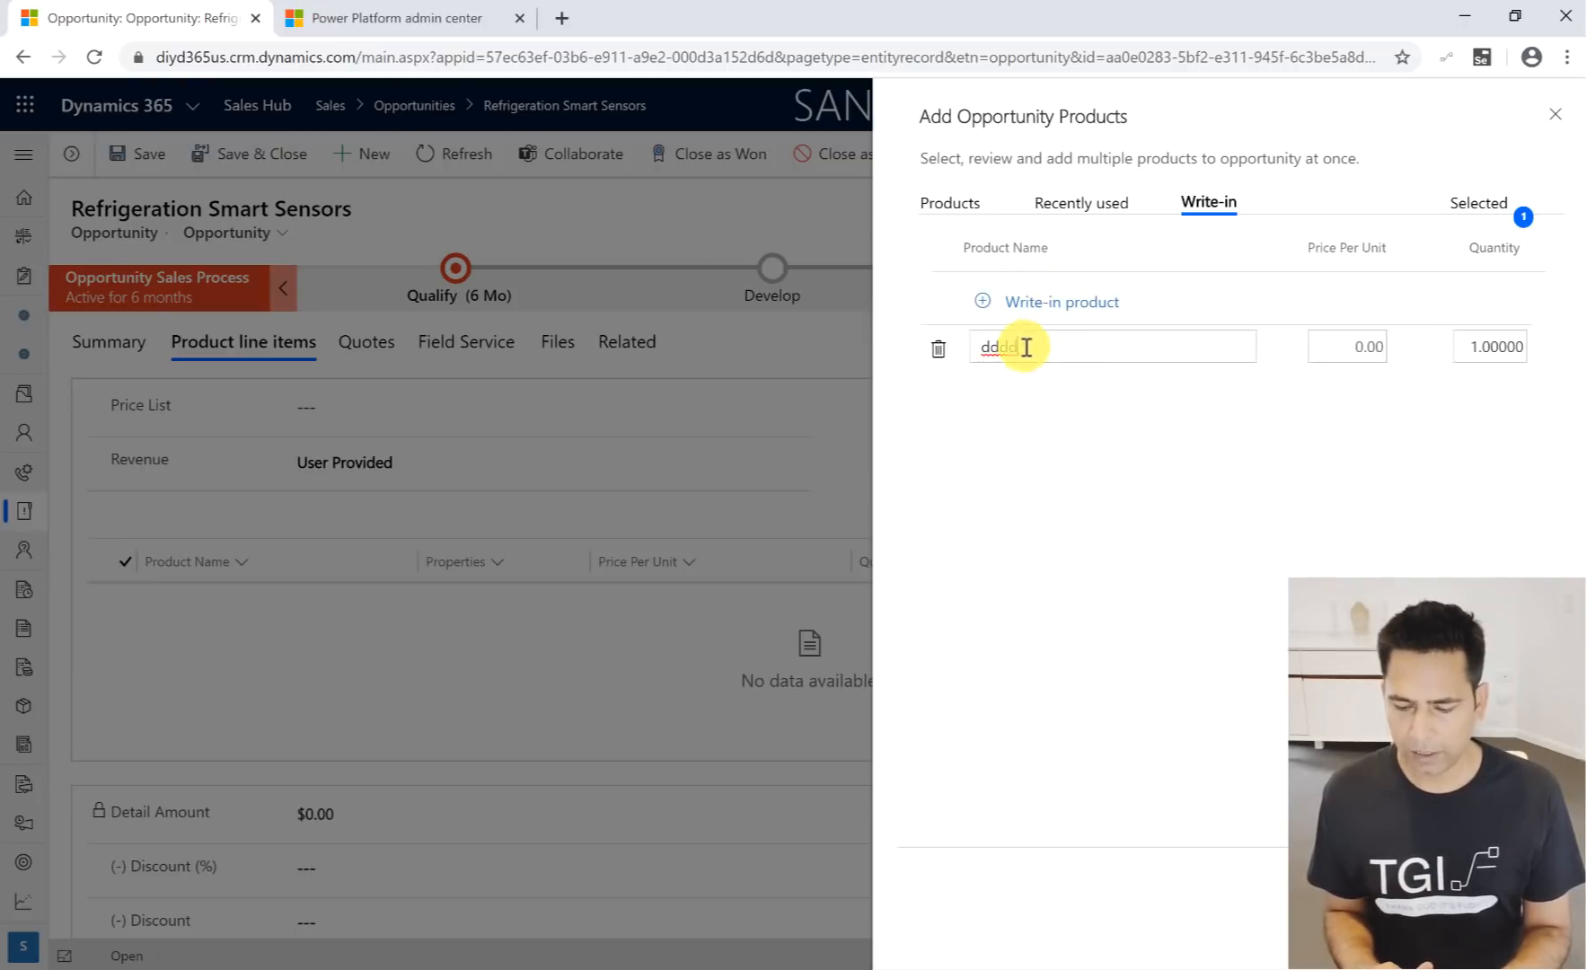
{"action": "key", "text": "ctrl+a"}
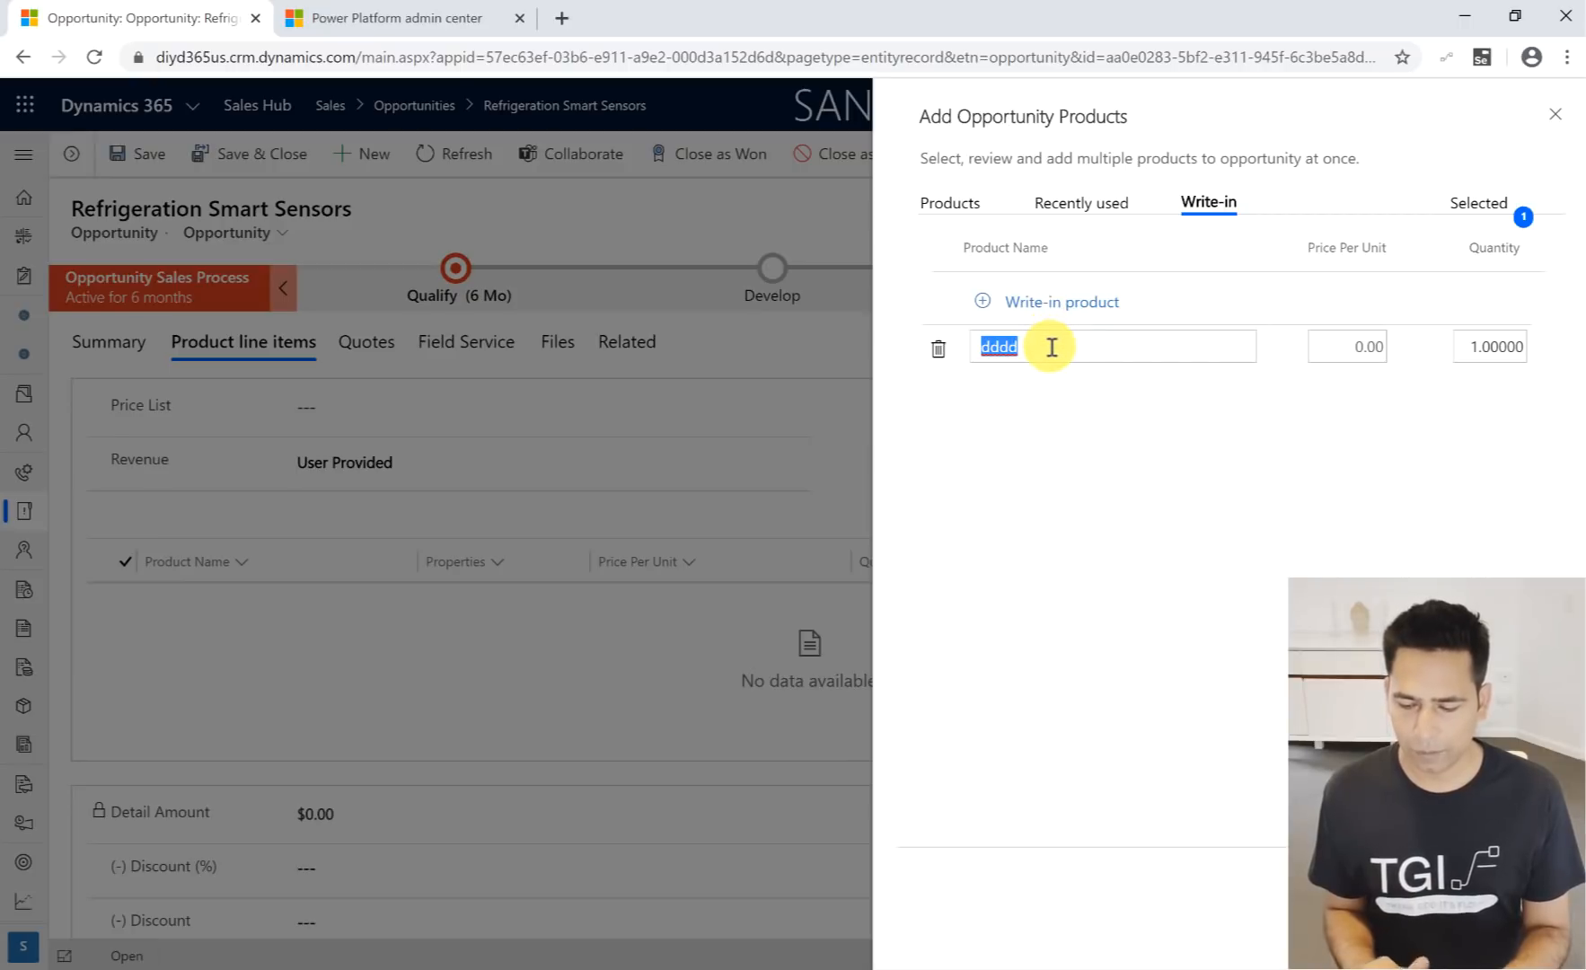
{"action": "key", "text": "BackSpace"}
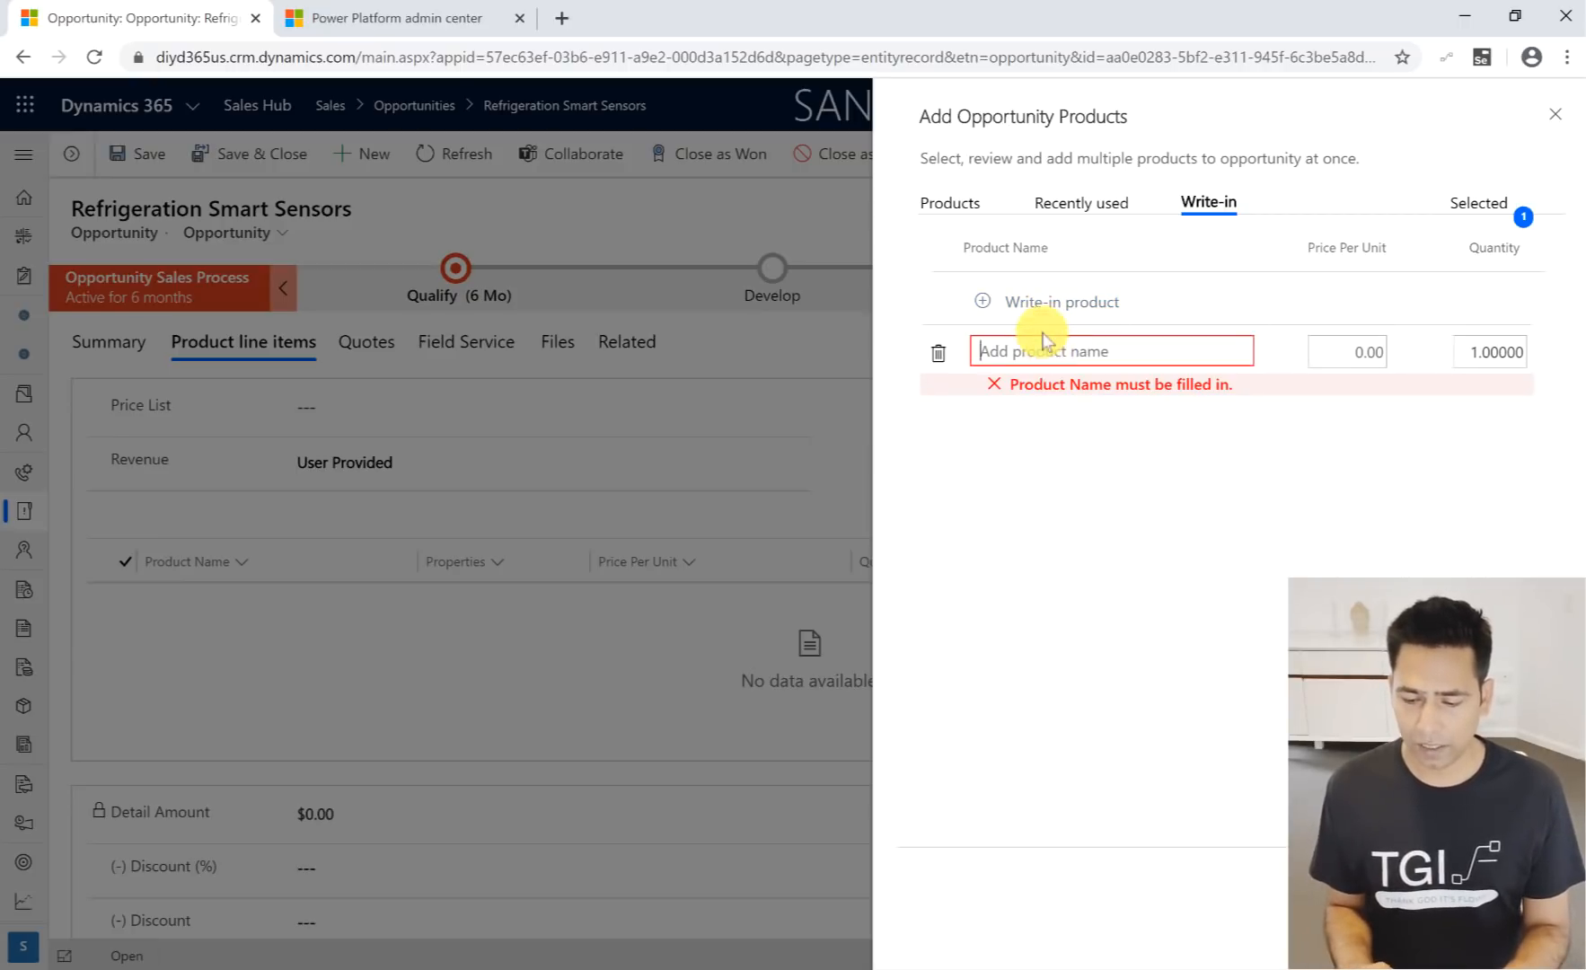
- Select armband 100 from the product search with a quantity of 2 and a price per unit of $10.00
{"action": "left_click", "coordinate": [961, 207]}
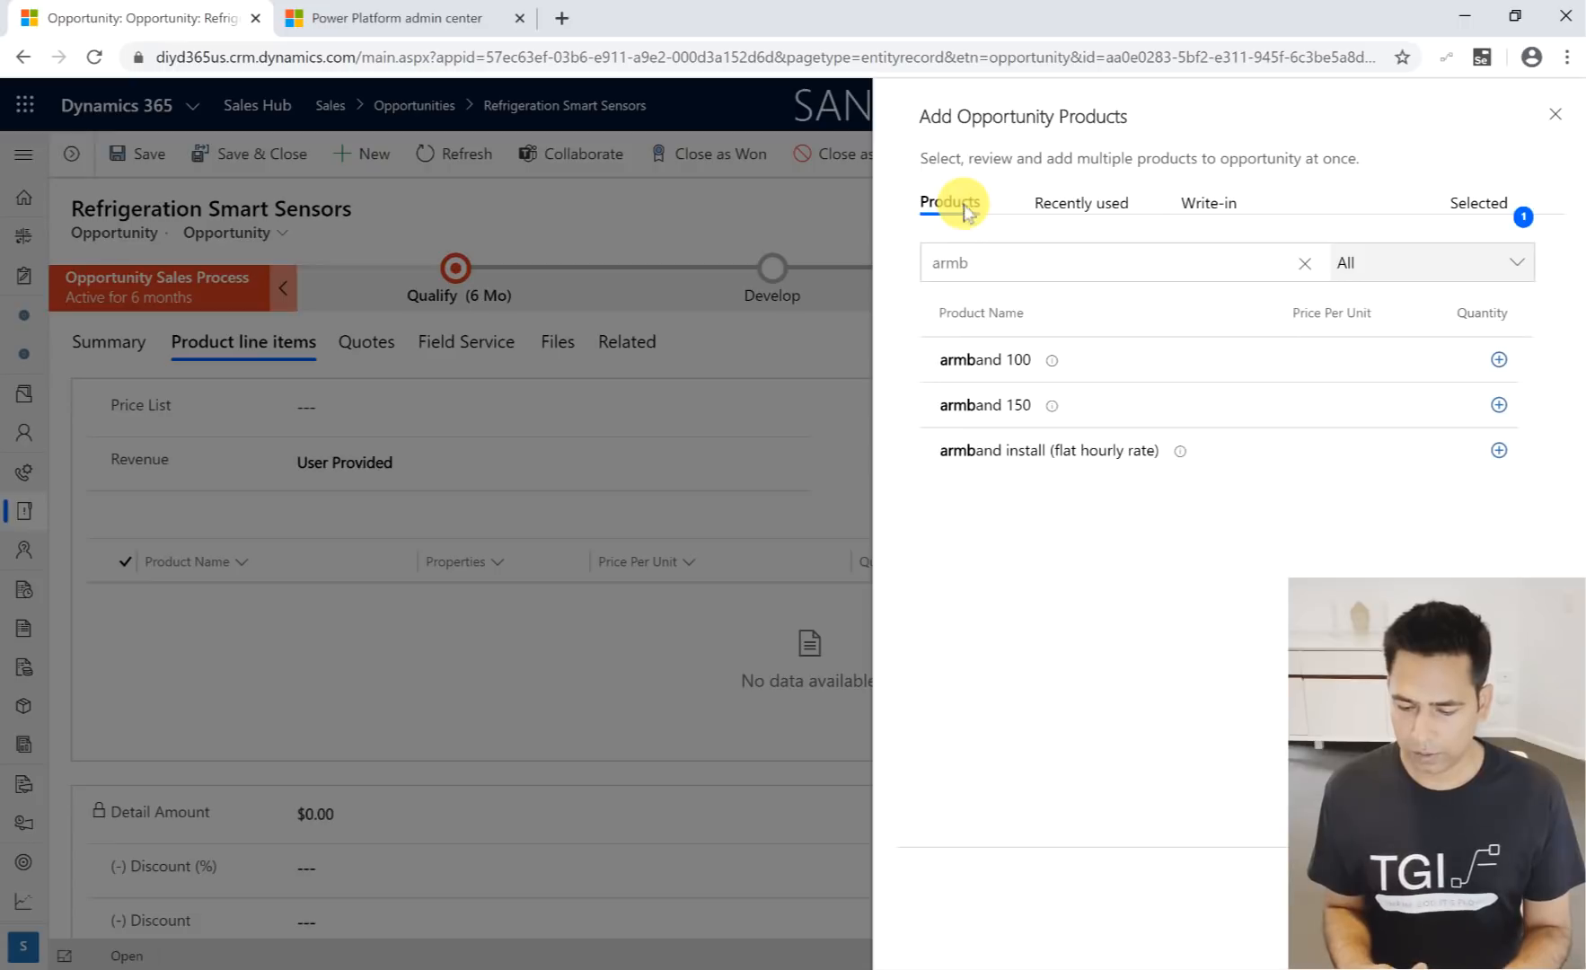
{"action": "left_click", "coordinate": [1499, 361]}
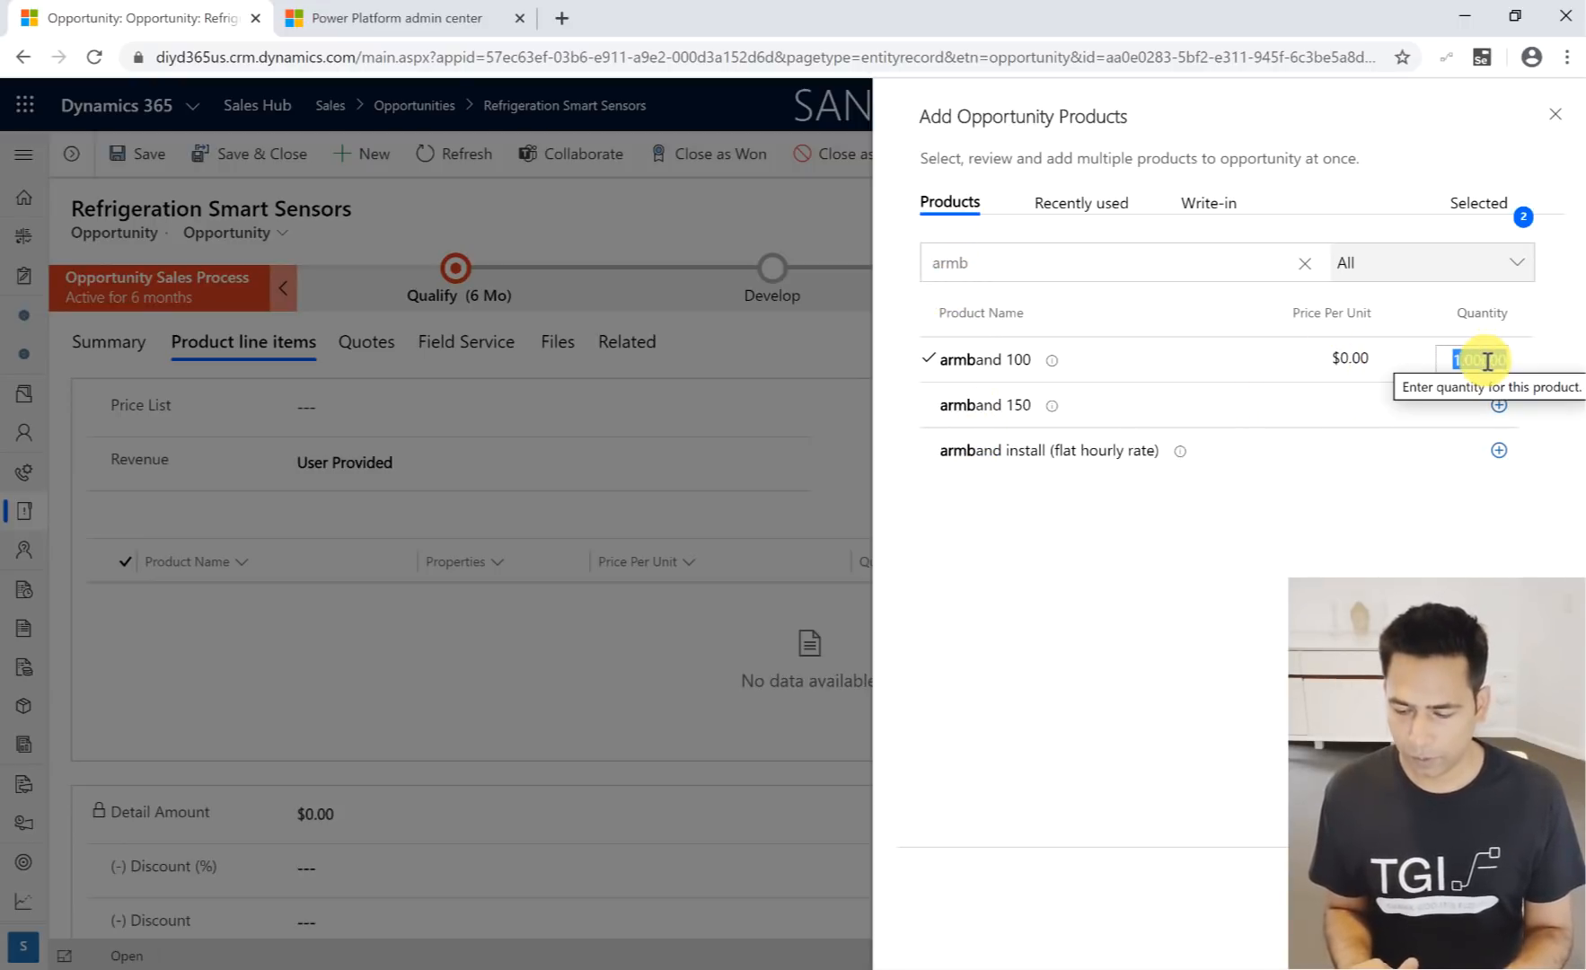
{"action": "type", "text": "2"}
{"action": "left_click", "coordinate": [1355, 360]}
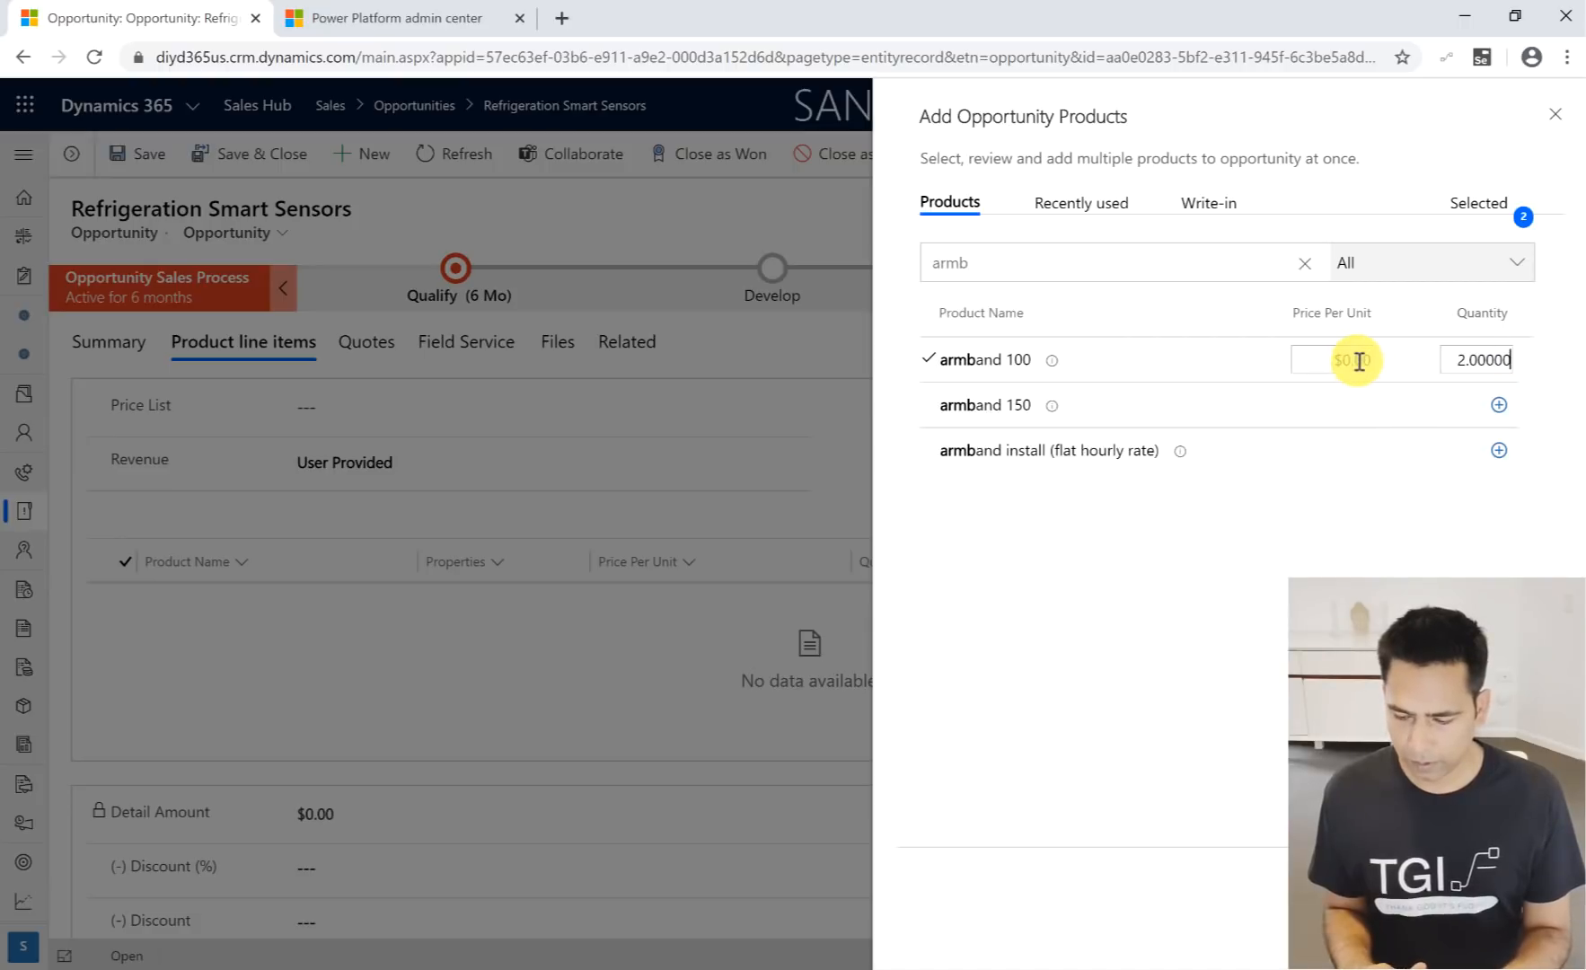
{"action": "double_click", "coordinate": [1359, 361]}
{"action": "key", "text": "BackSpace"}
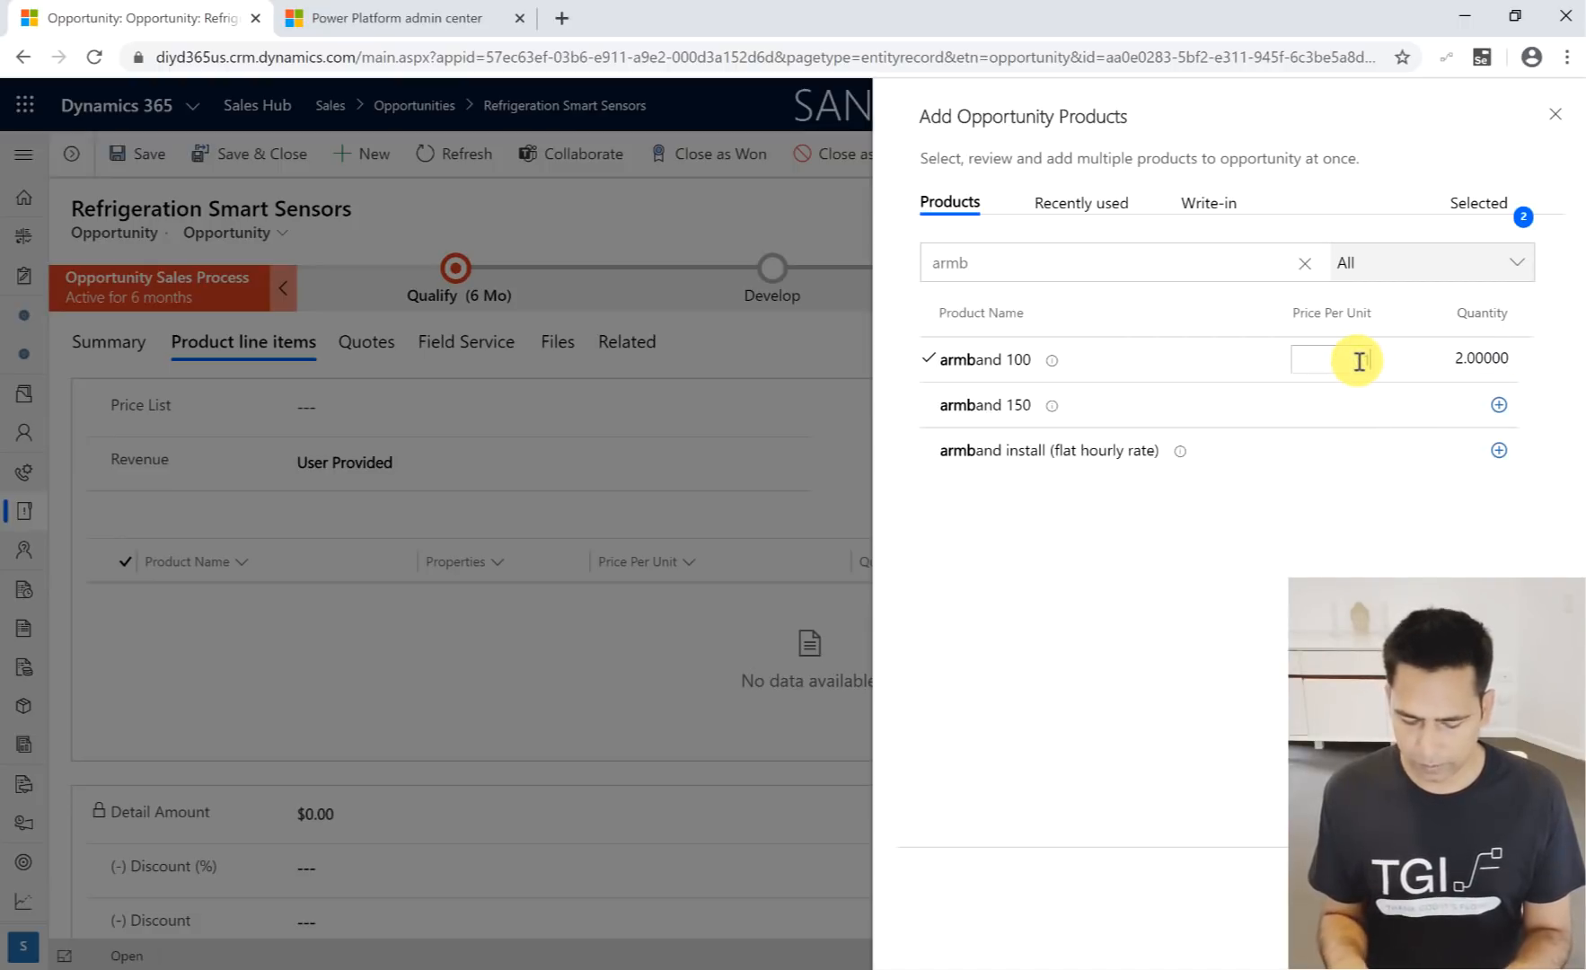
{"action": "type", "text": "10"}
{"action": "key", "text": "Tab"}
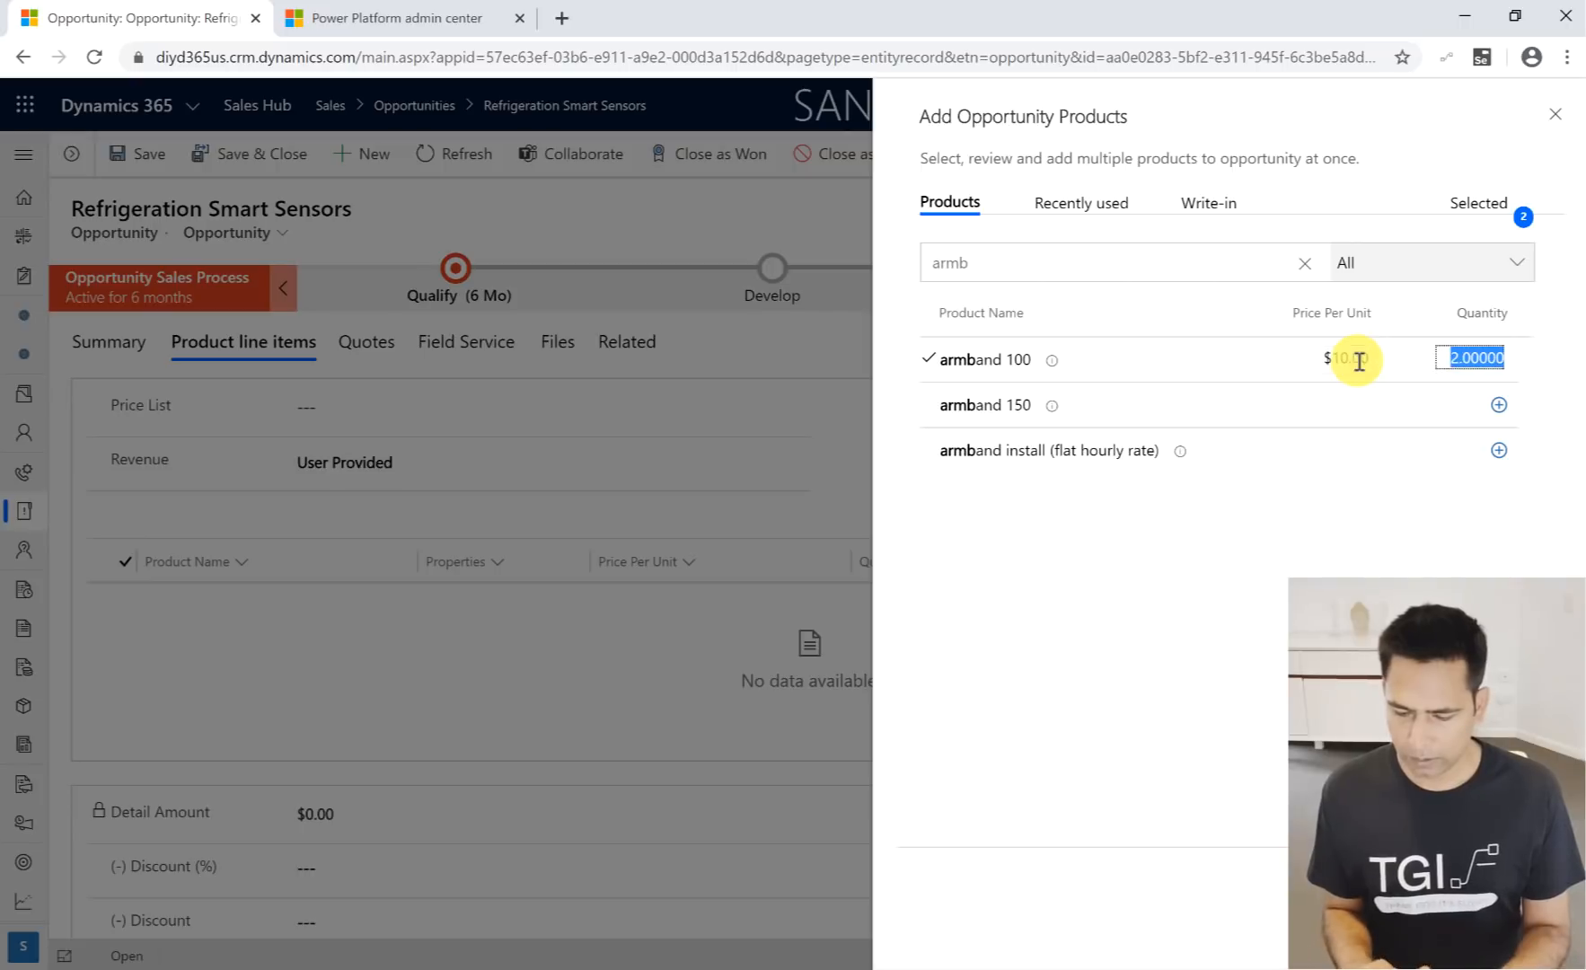
- Select armband 150 and armband install (flat hourly rate) with a quantity of 1 each, and try to save the products to the opportunity
{"action": "left_click", "coordinate": [1499, 404]}
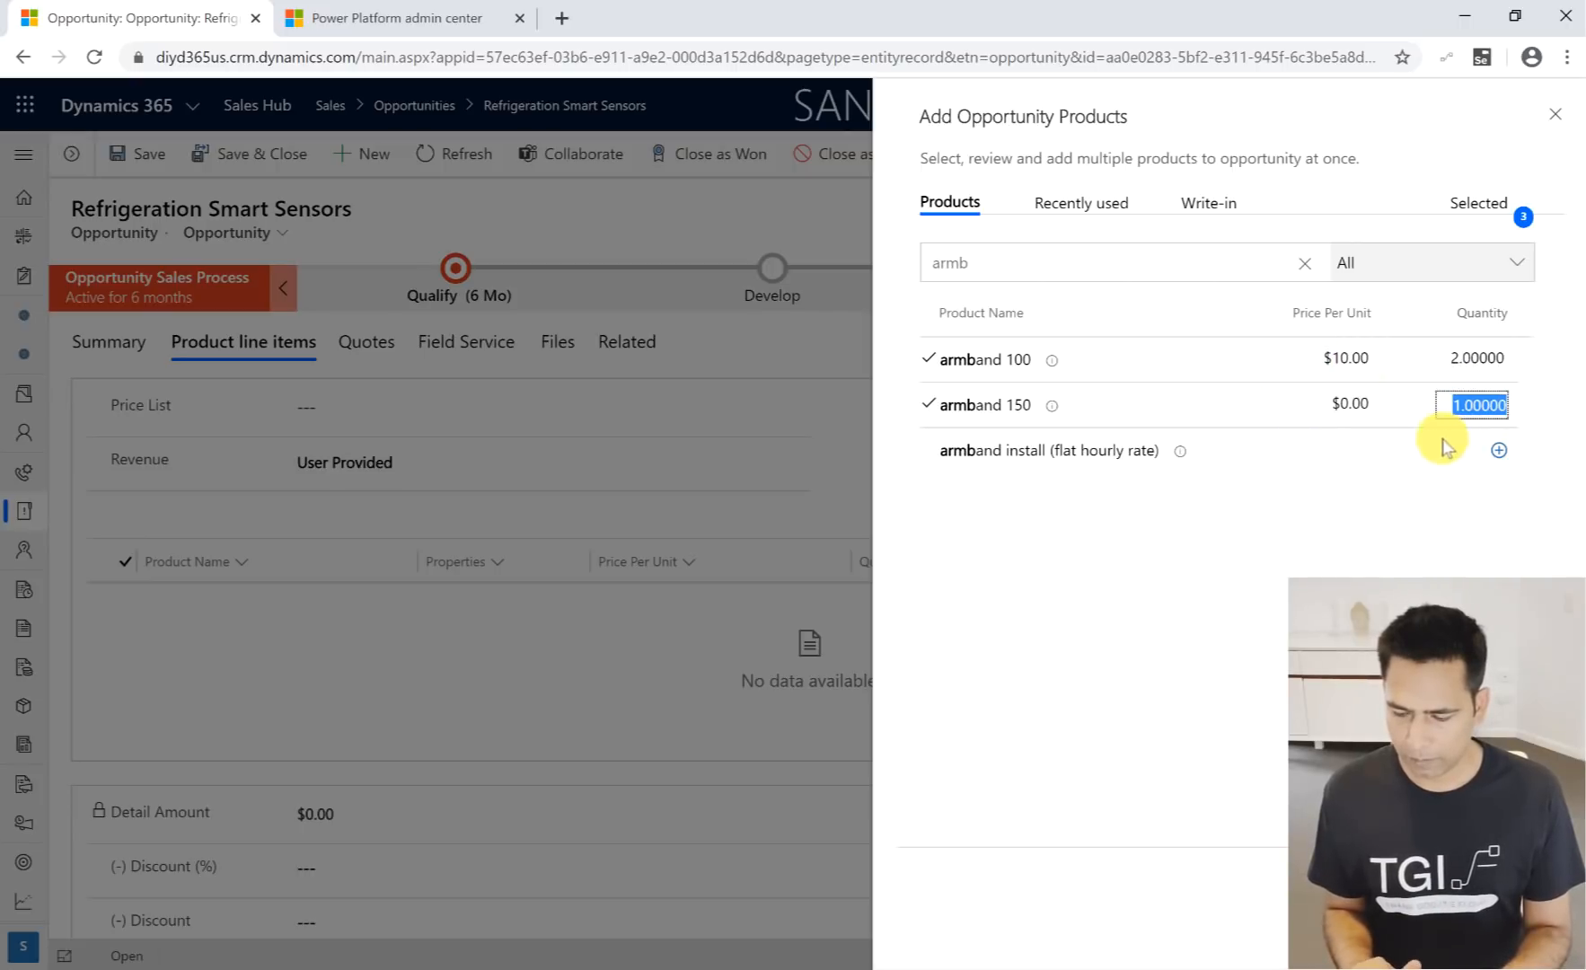
{"action": "left_click", "coordinate": [1500, 450]}
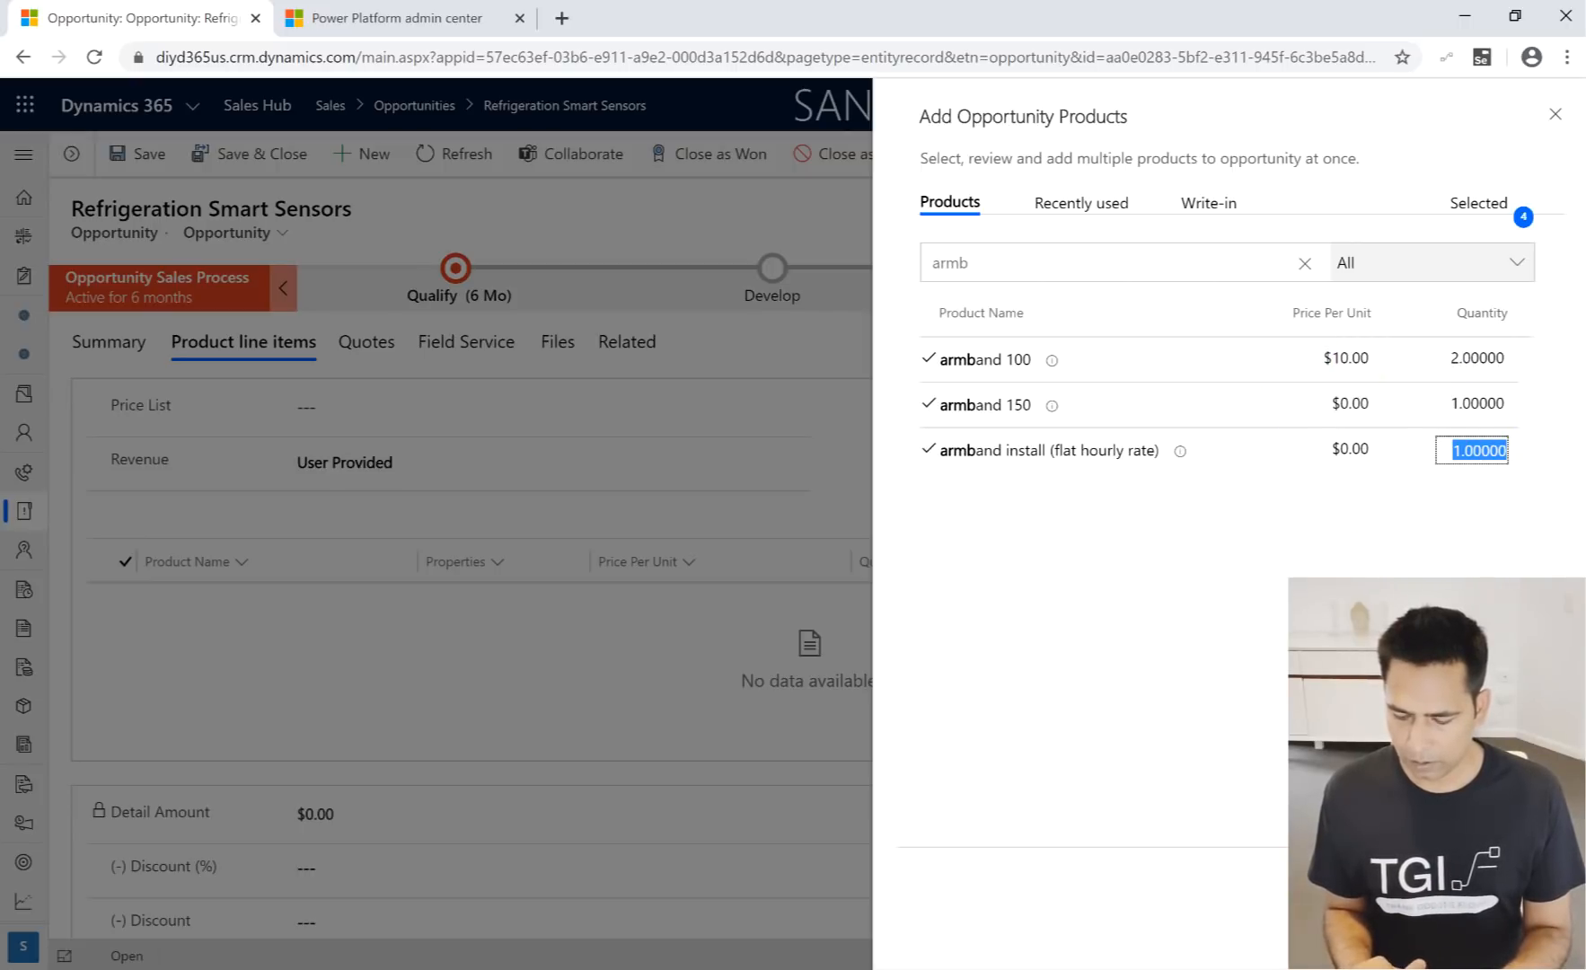
{"action": "key", "text": "Tab"}
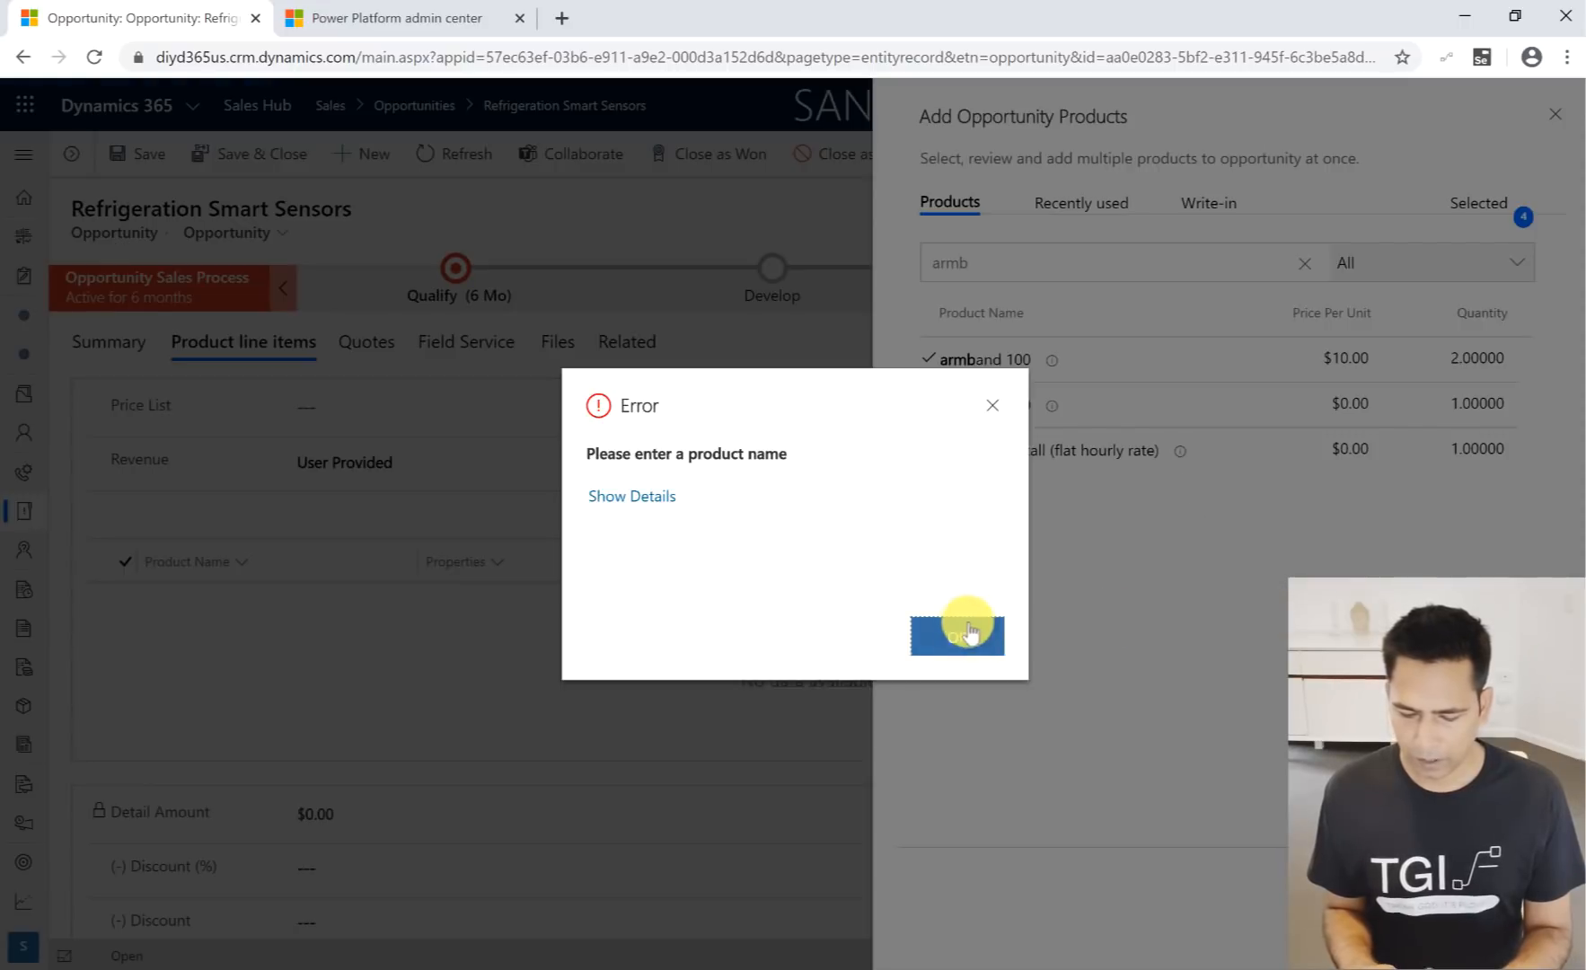
{"action": "left_click", "coordinate": [969, 636]}
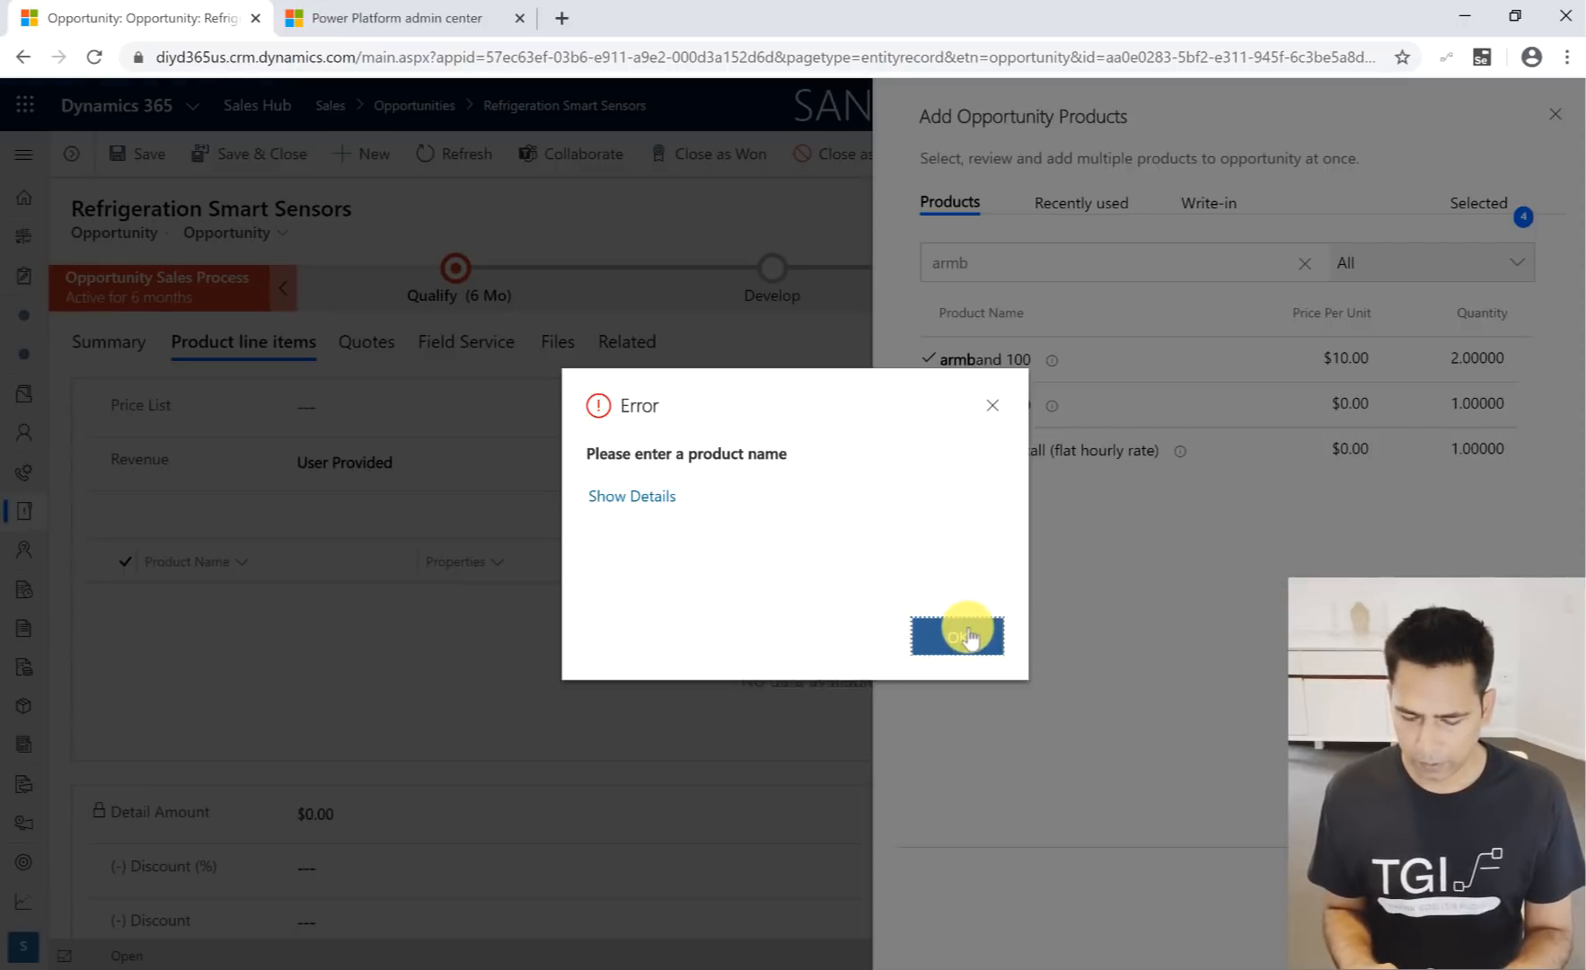
- Delete the empty write-in product row and return to the product search to save the selected products
{"action": "left_click", "coordinate": [1208, 203]}
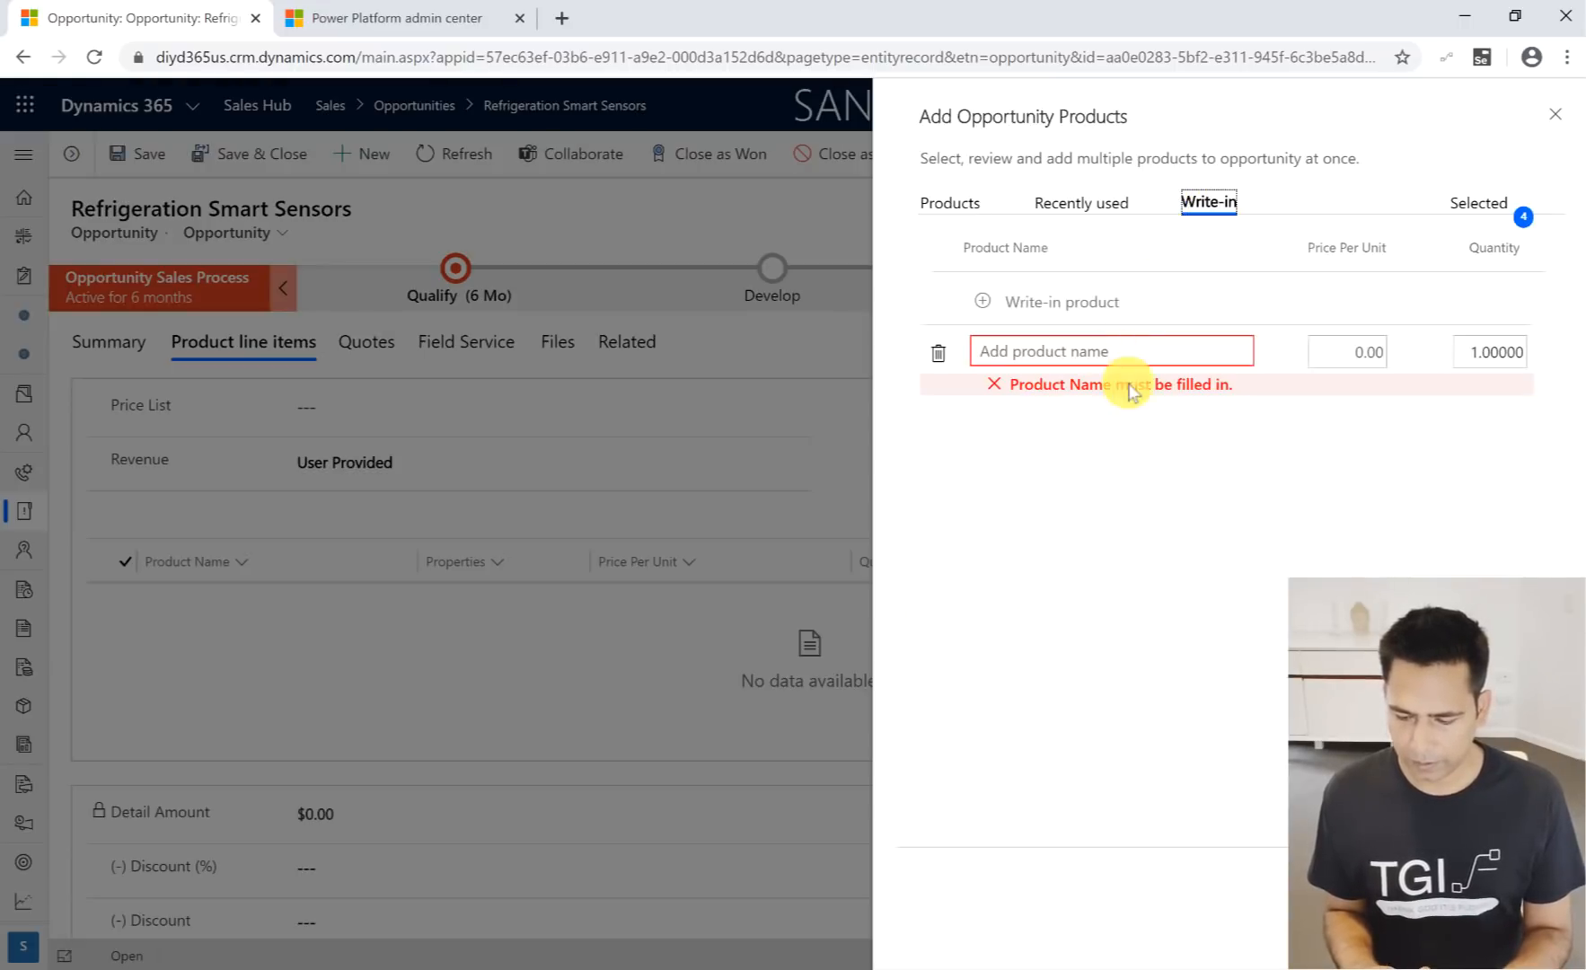
{"action": "left_click", "coordinate": [938, 353]}
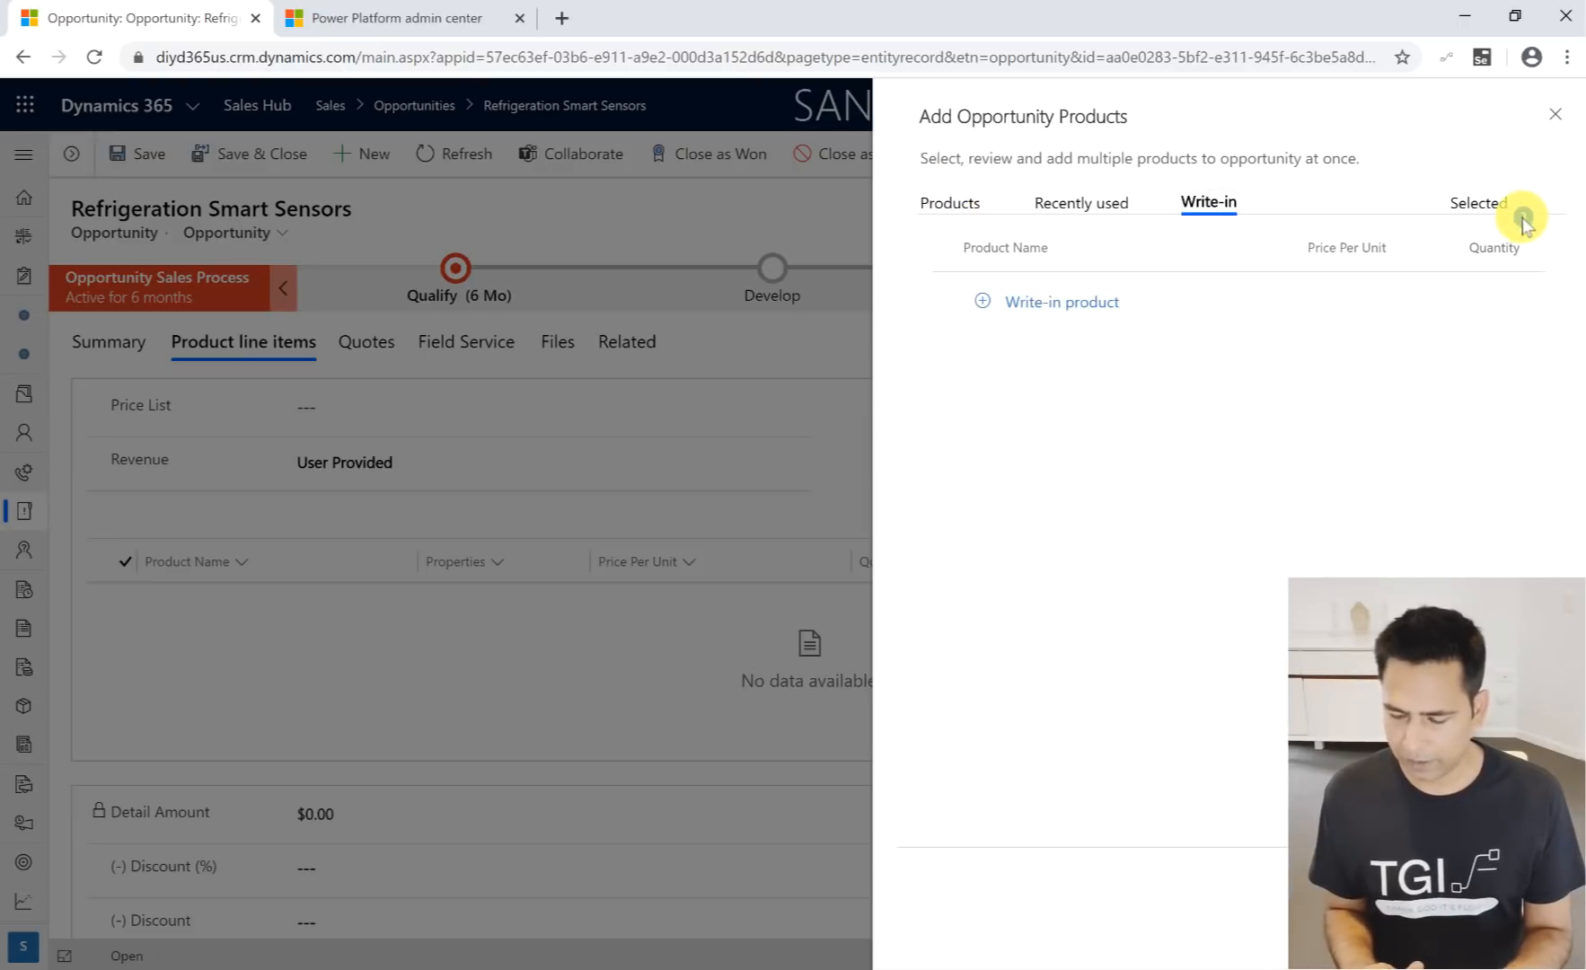
{"action": "left_click", "coordinate": [954, 205]}
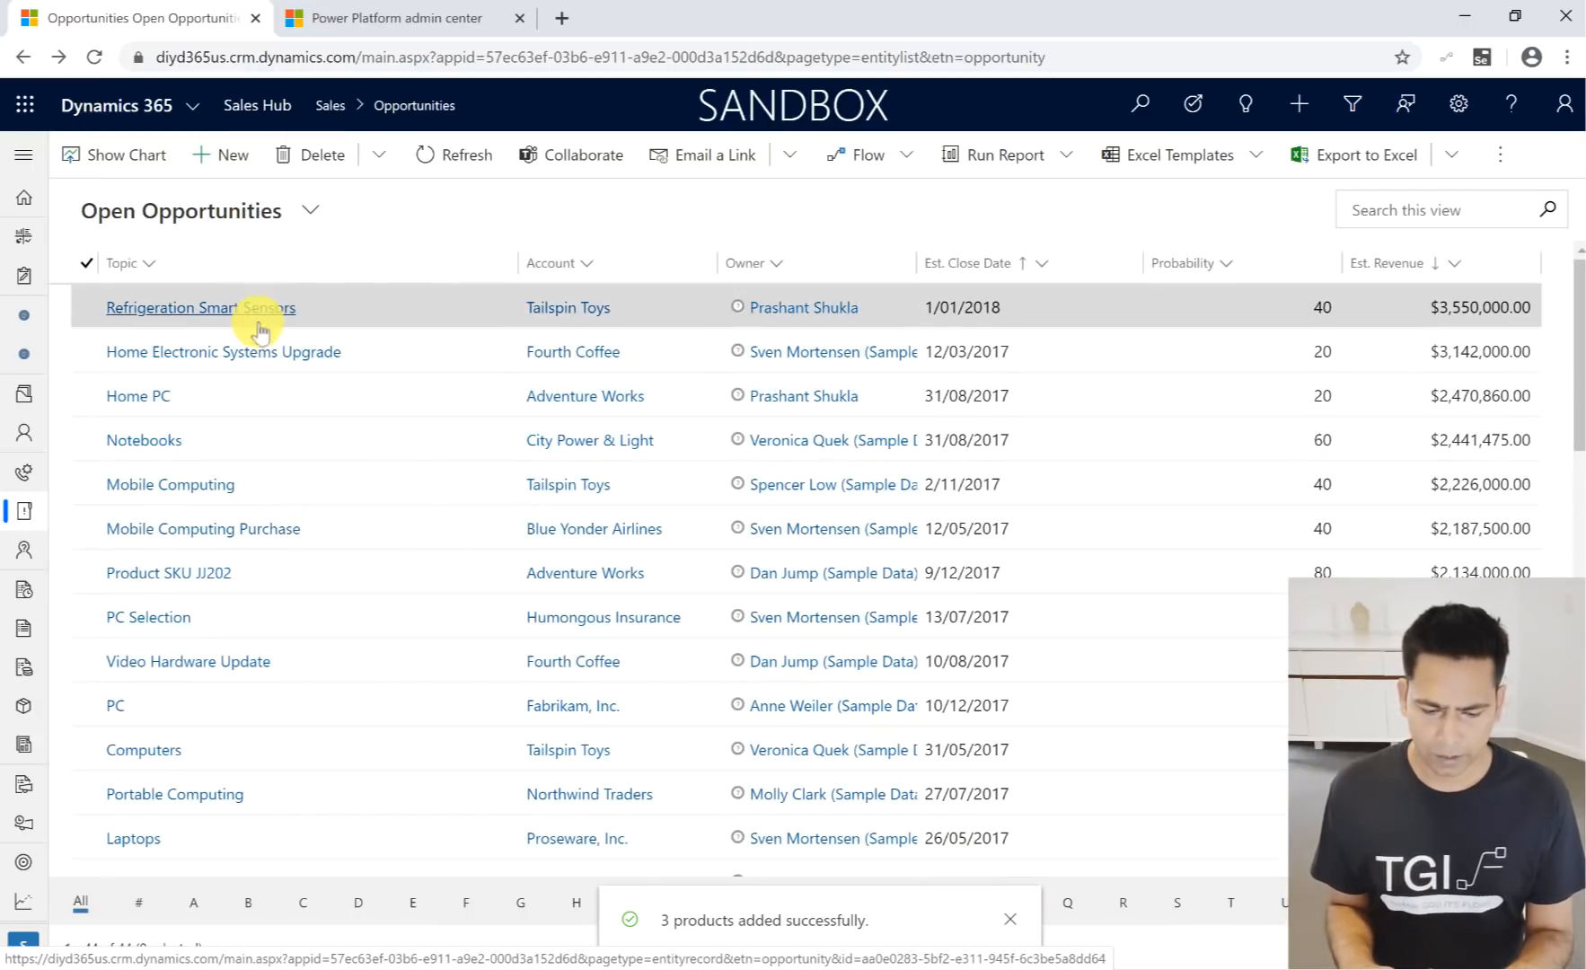
- Reopen the Refrigeration Smart Sensors opportunity and review its product line items
{"action": "left_click", "coordinate": [258, 316]}
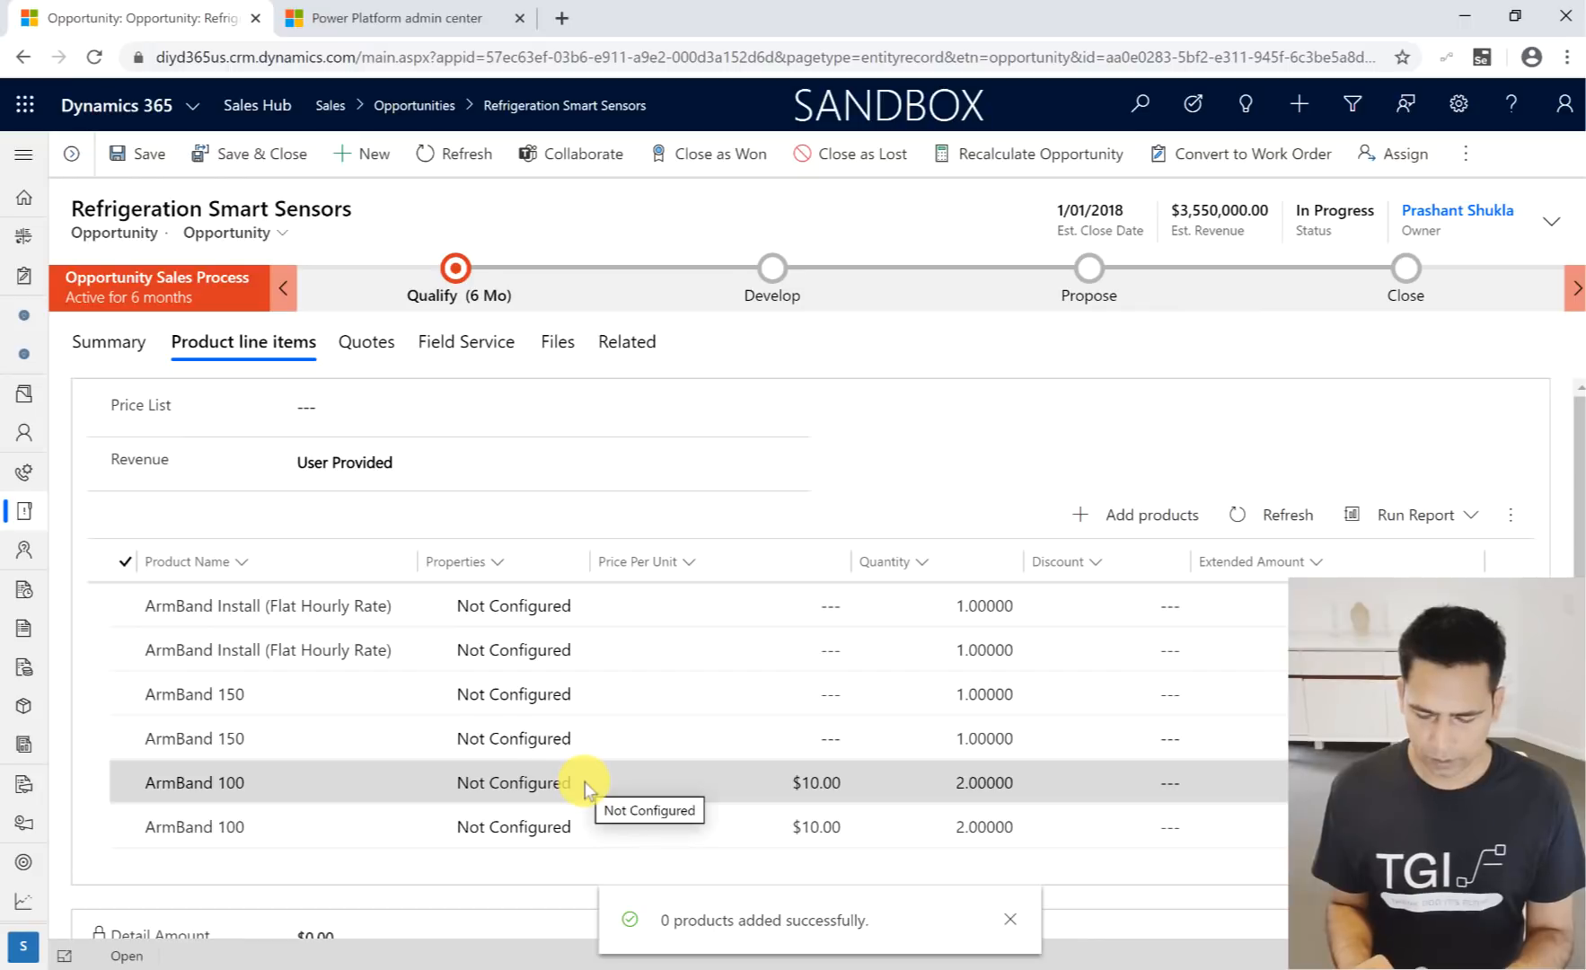
{"action": "scroll", "coordinate": [588, 782], "scroll_direction": "down", "scroll_amount": 1}
{"action": "scroll", "coordinate": [585, 790], "scroll_direction": "down", "scroll_amount": 1}
{"action": "scroll", "coordinate": [585, 790], "scroll_direction": "up", "scroll_amount": 1}
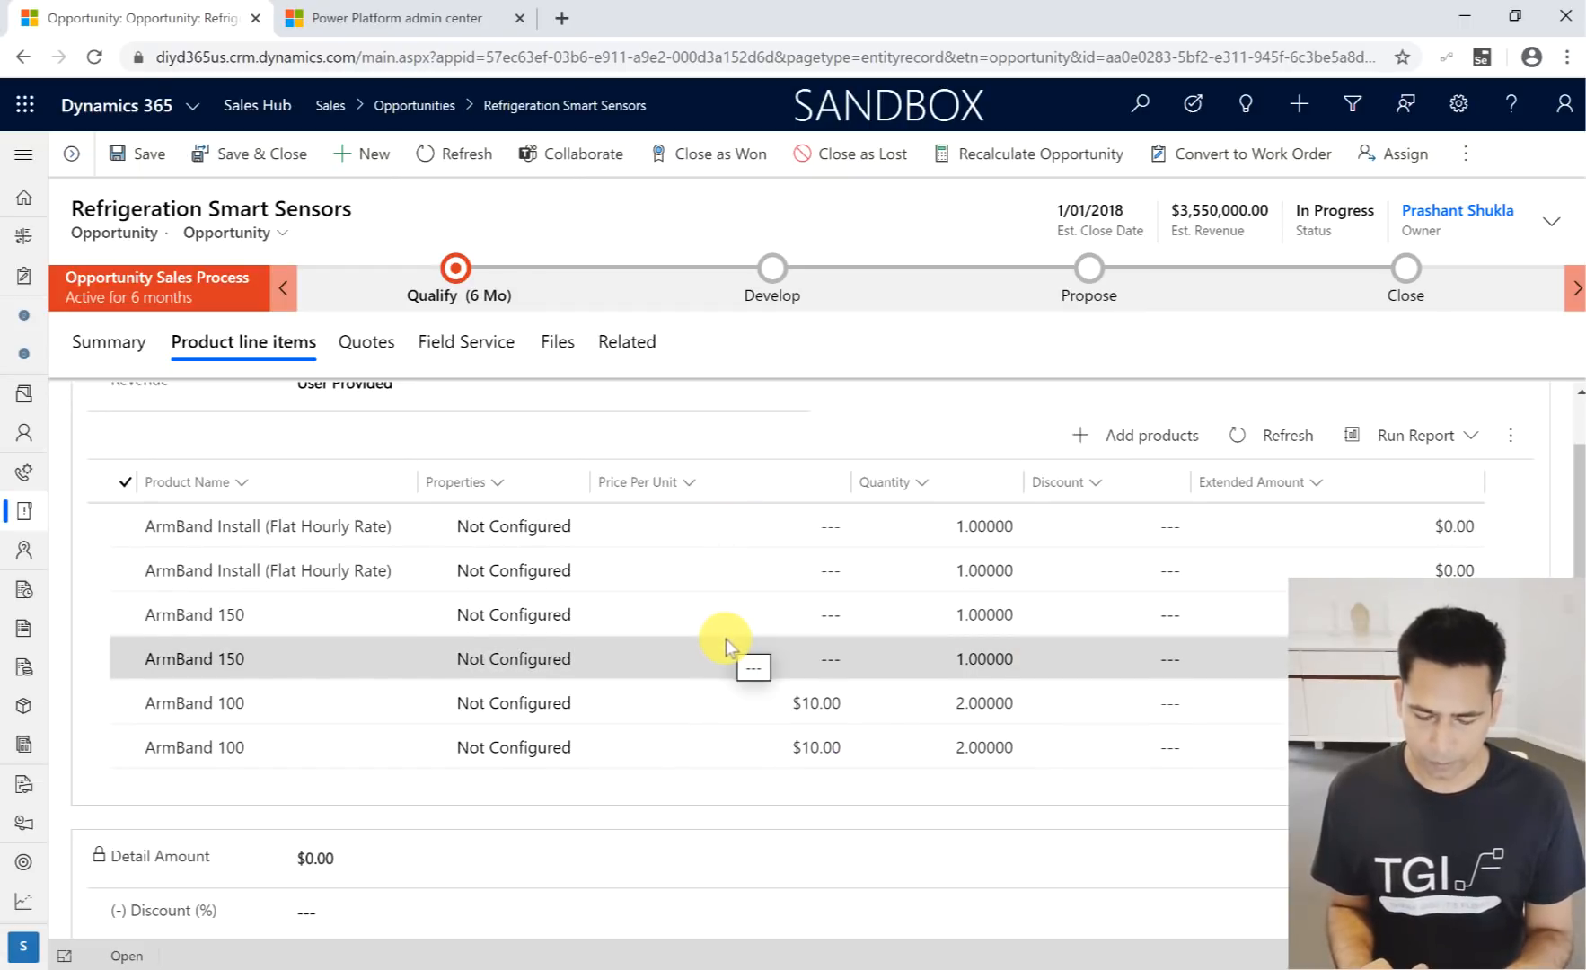
- Show the opportunity's summary, and check the Simplified Experiences list in the Wave 1 Sales 2020 PowerPoint presentation
{"action": "left_click", "coordinate": [113, 347]}
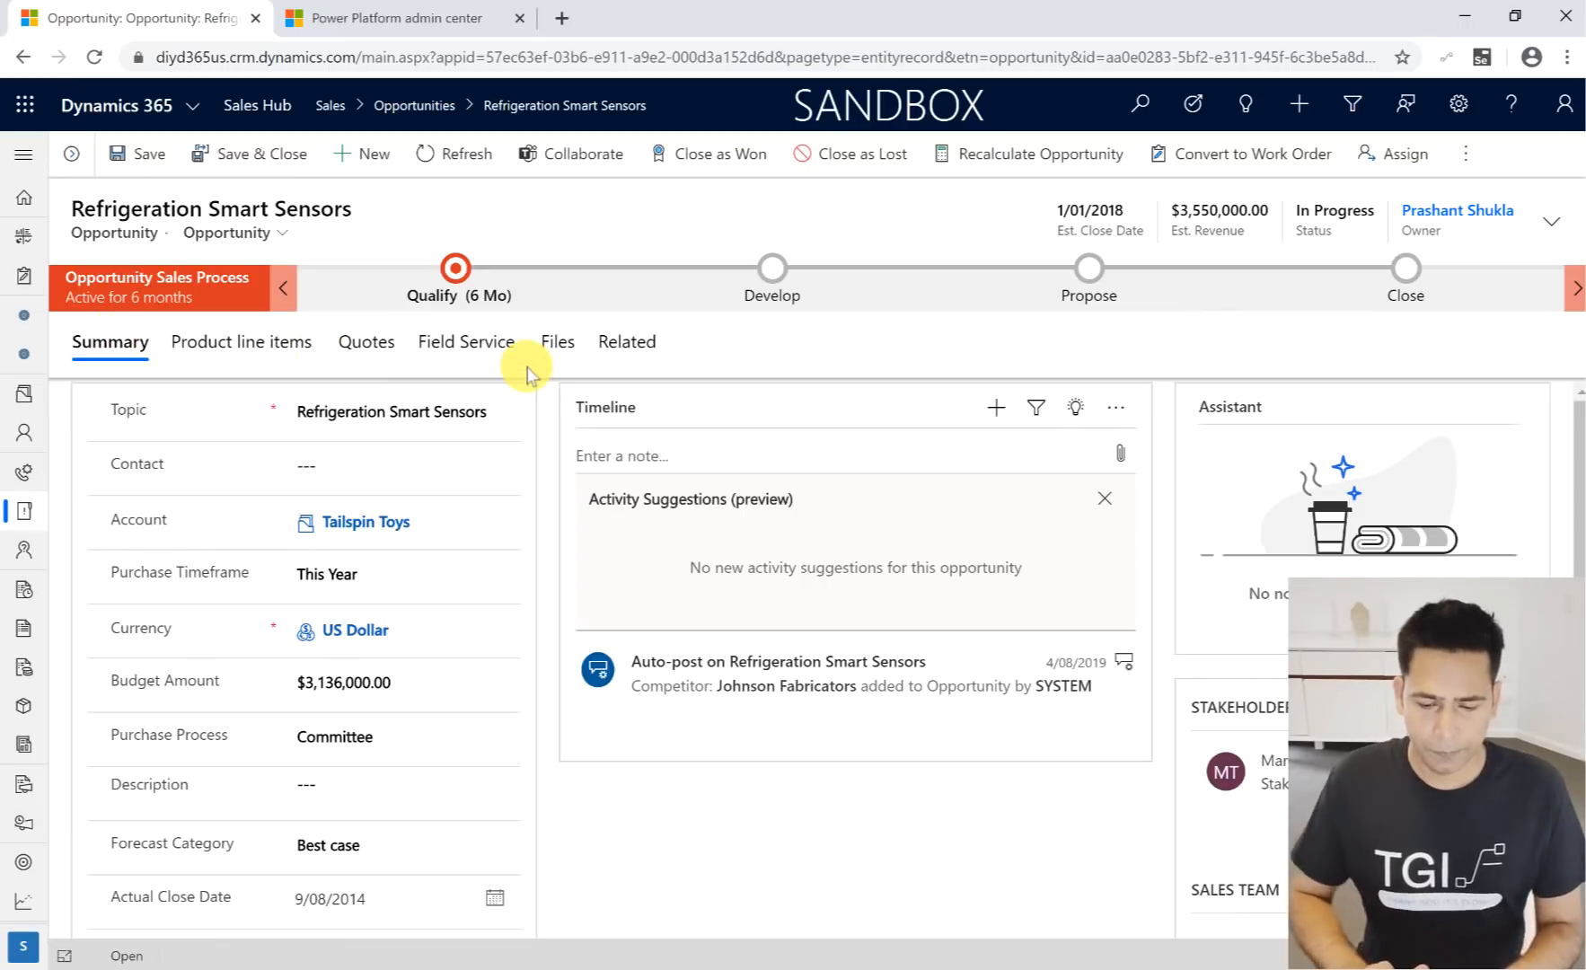
{"action": "key", "text": "super+Tab"}
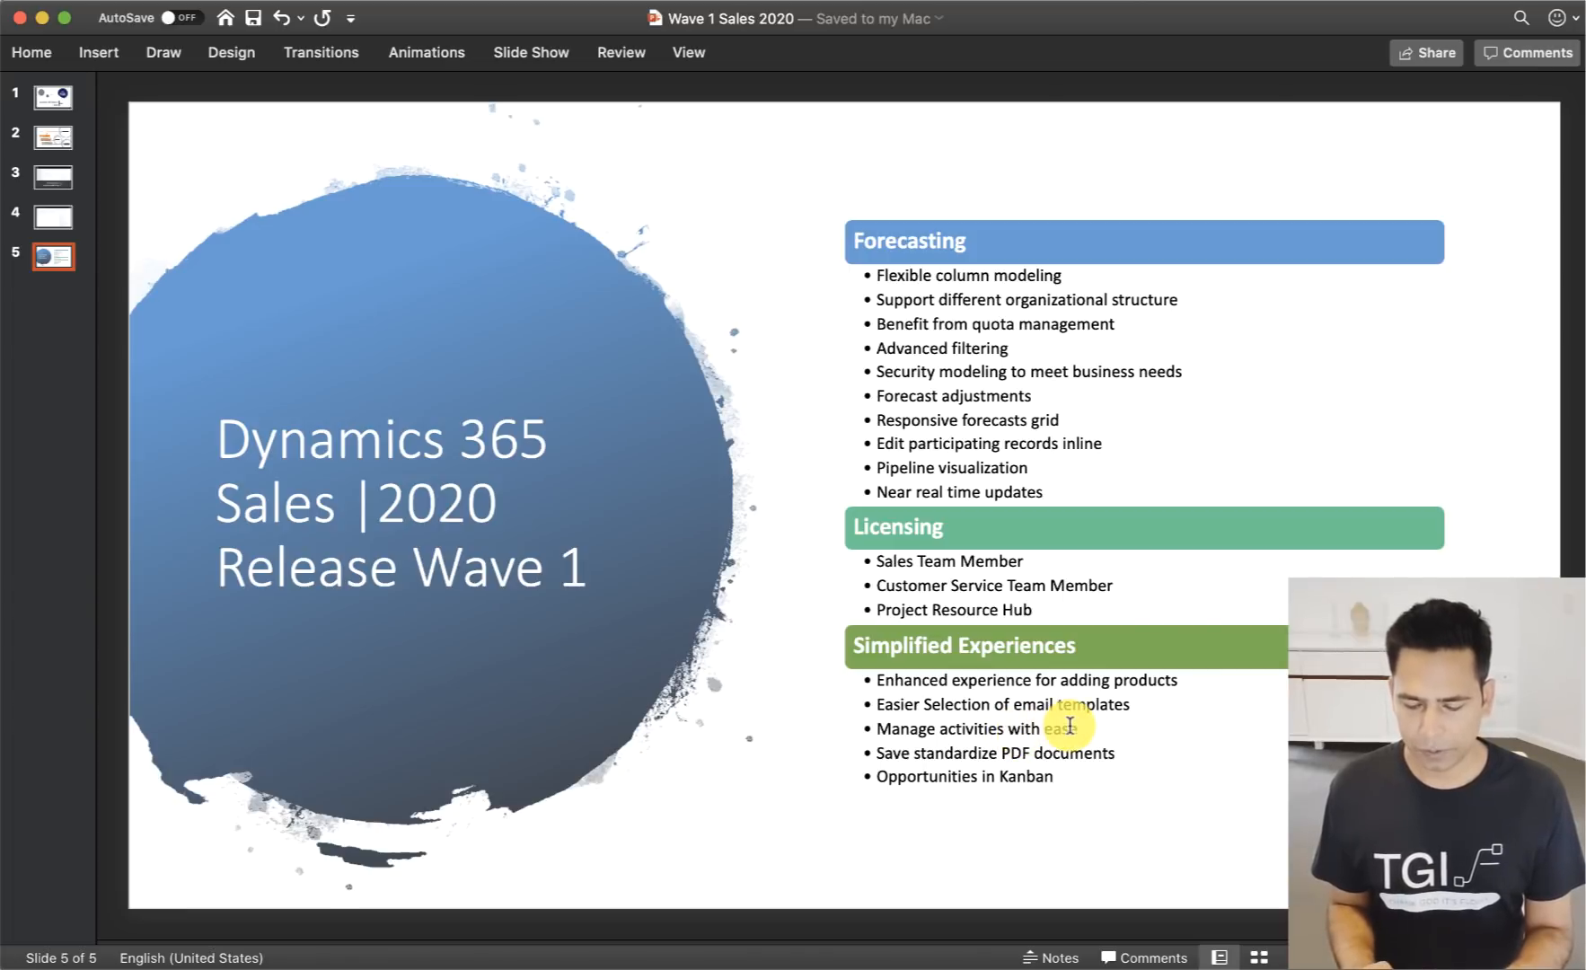
{"action": "key", "text": "super+Tab"}
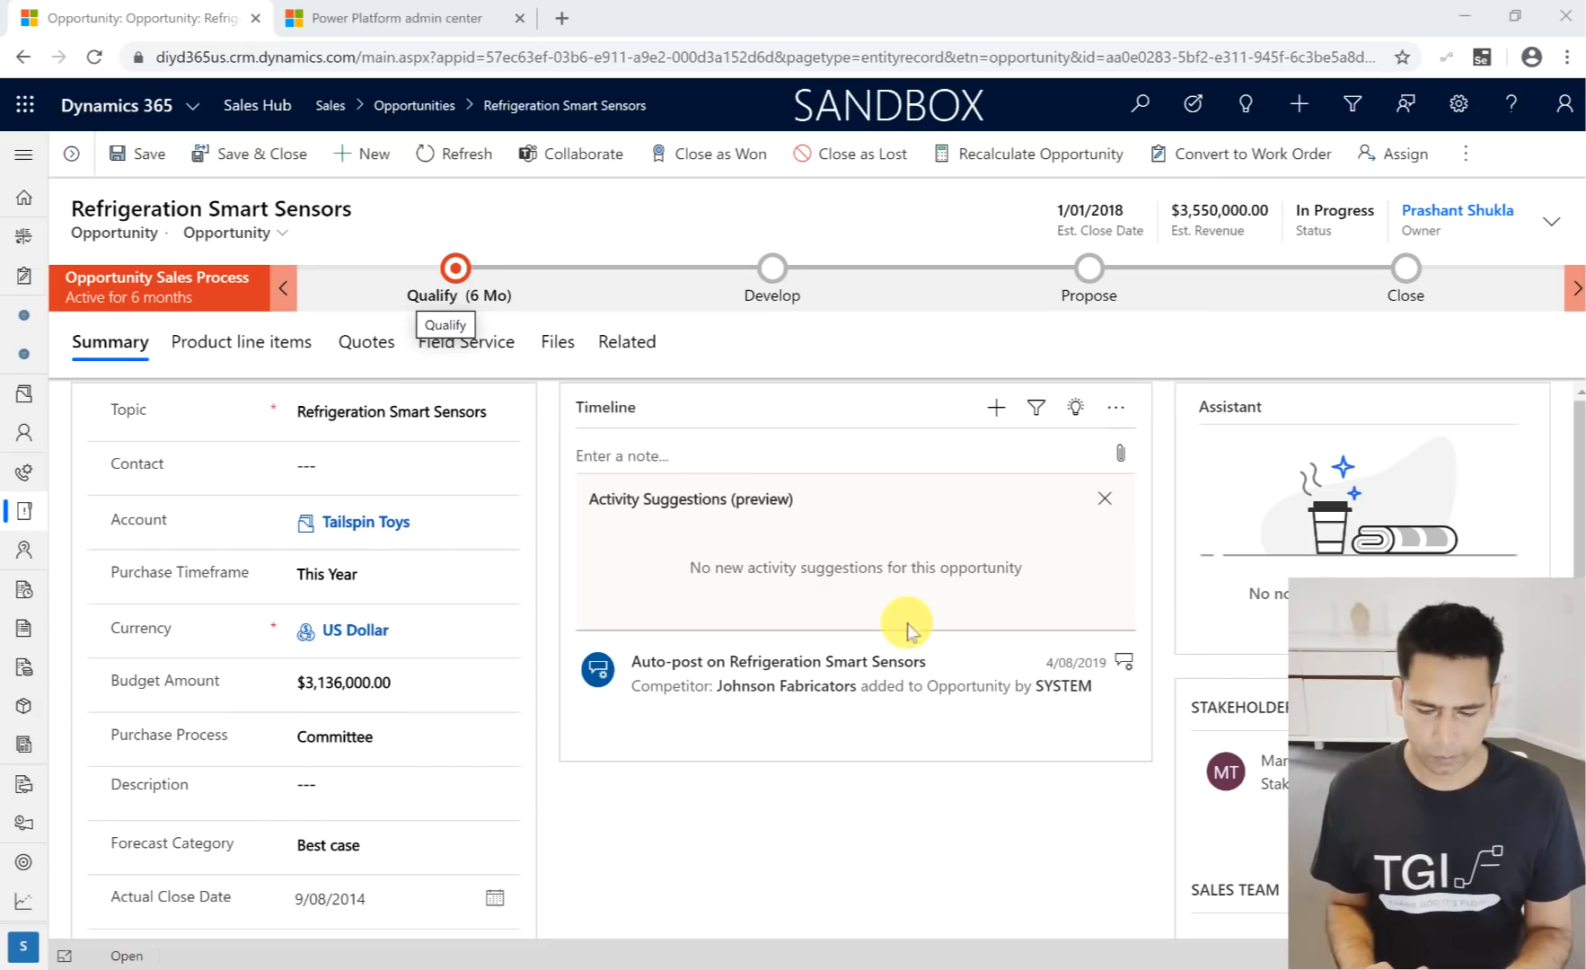
{"action": "left_click", "coordinate": [997, 409]}
{"action": "left_click", "coordinate": [1061, 530]}
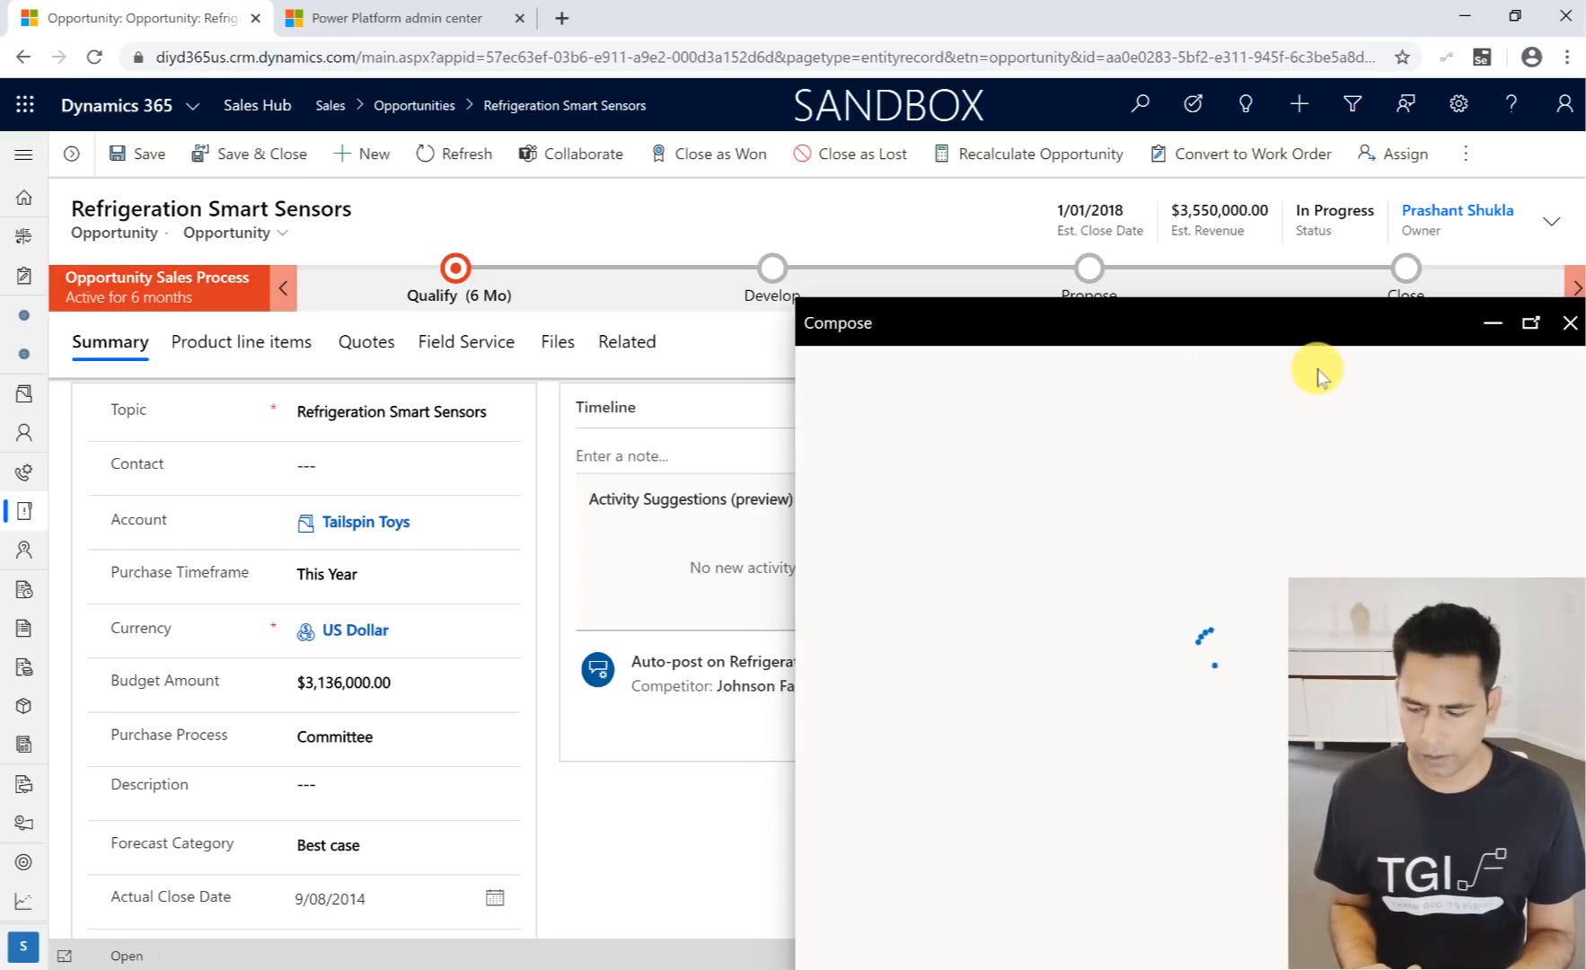
{"action": "left_click", "coordinate": [1532, 326]}
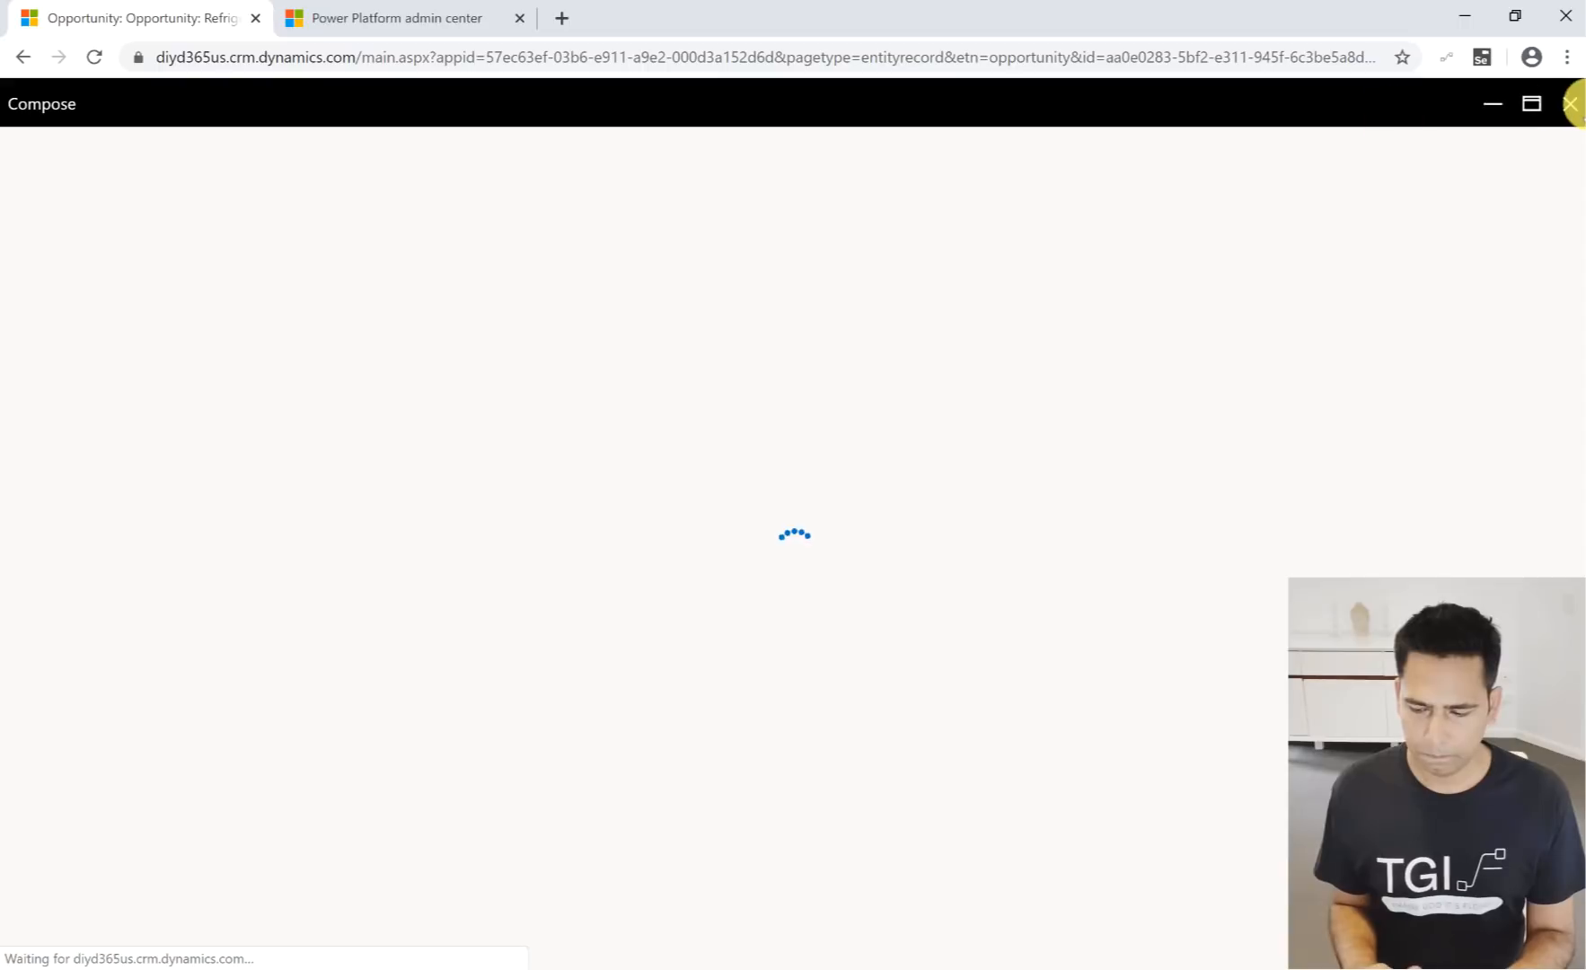
{"action": "left_click", "coordinate": [1570, 104]}
{"action": "left_click", "coordinate": [959, 627]}
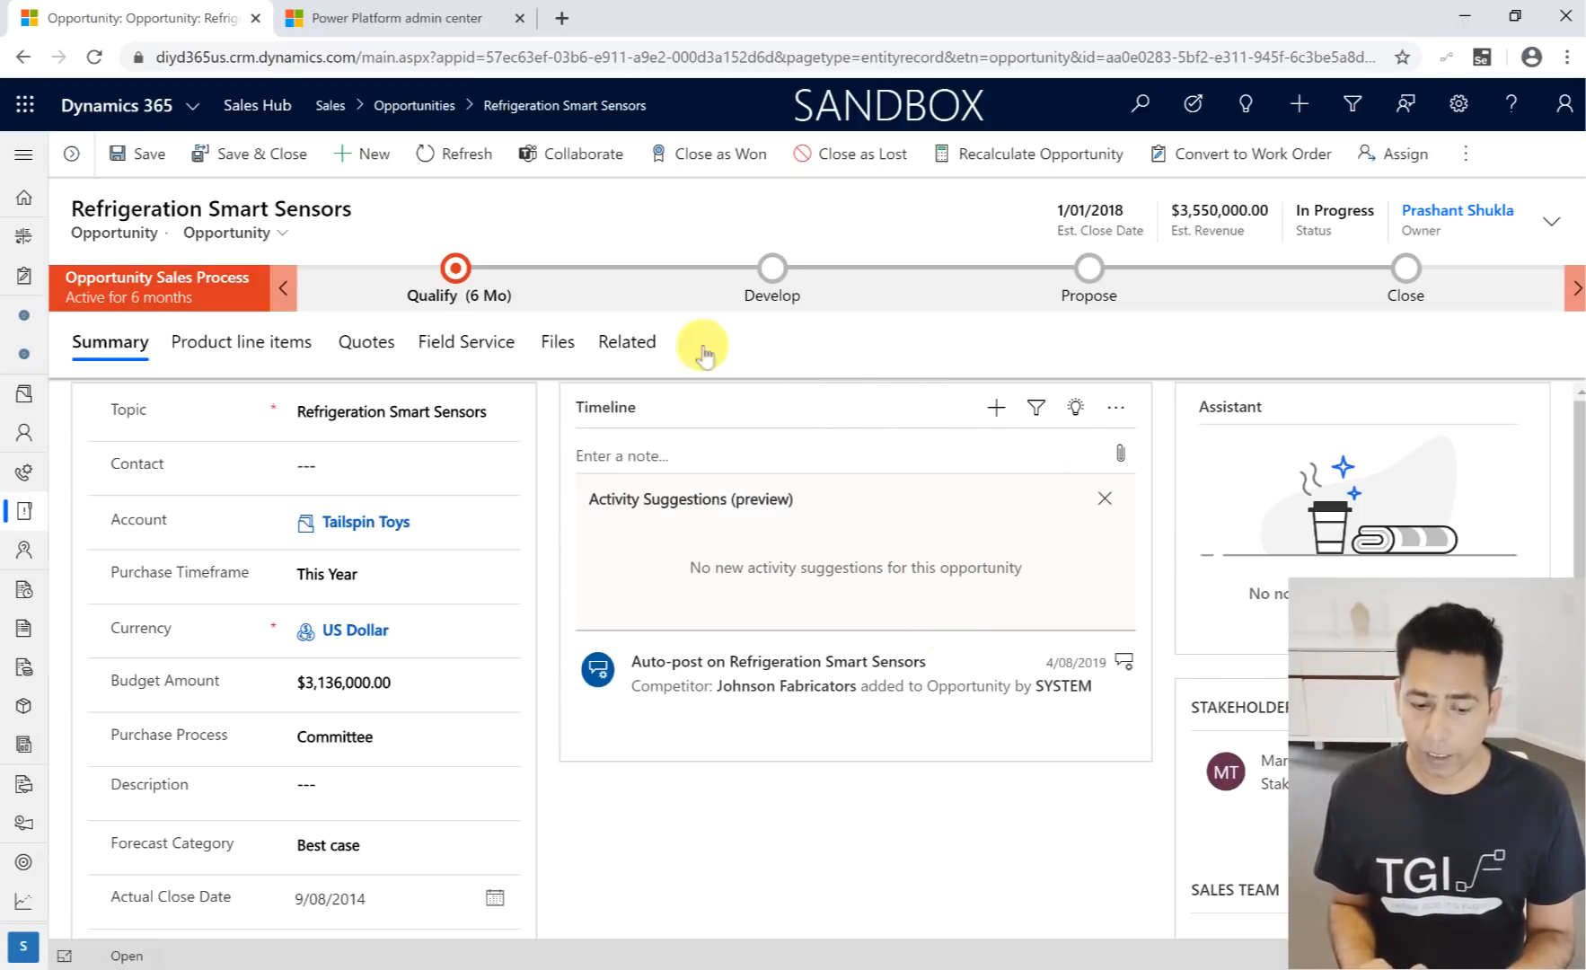
- Create a new email from the activities list, addressed to the first recent contact, with the subject "test"
{"action": "left_click", "coordinate": [24, 276]}
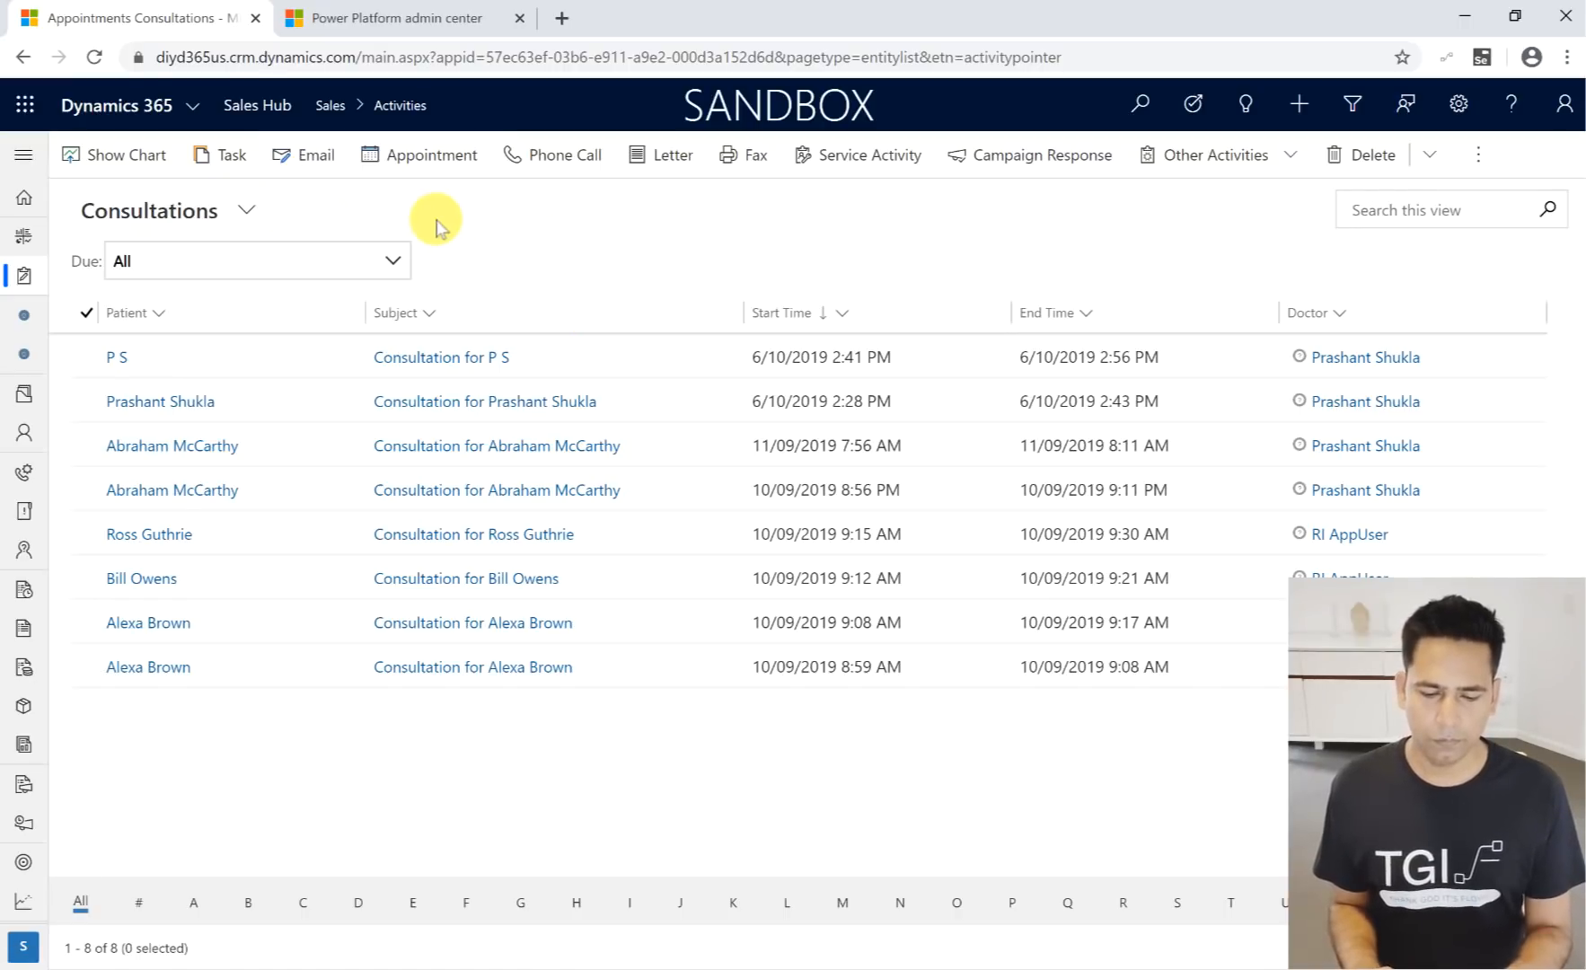
{"action": "left_click", "coordinate": [312, 167]}
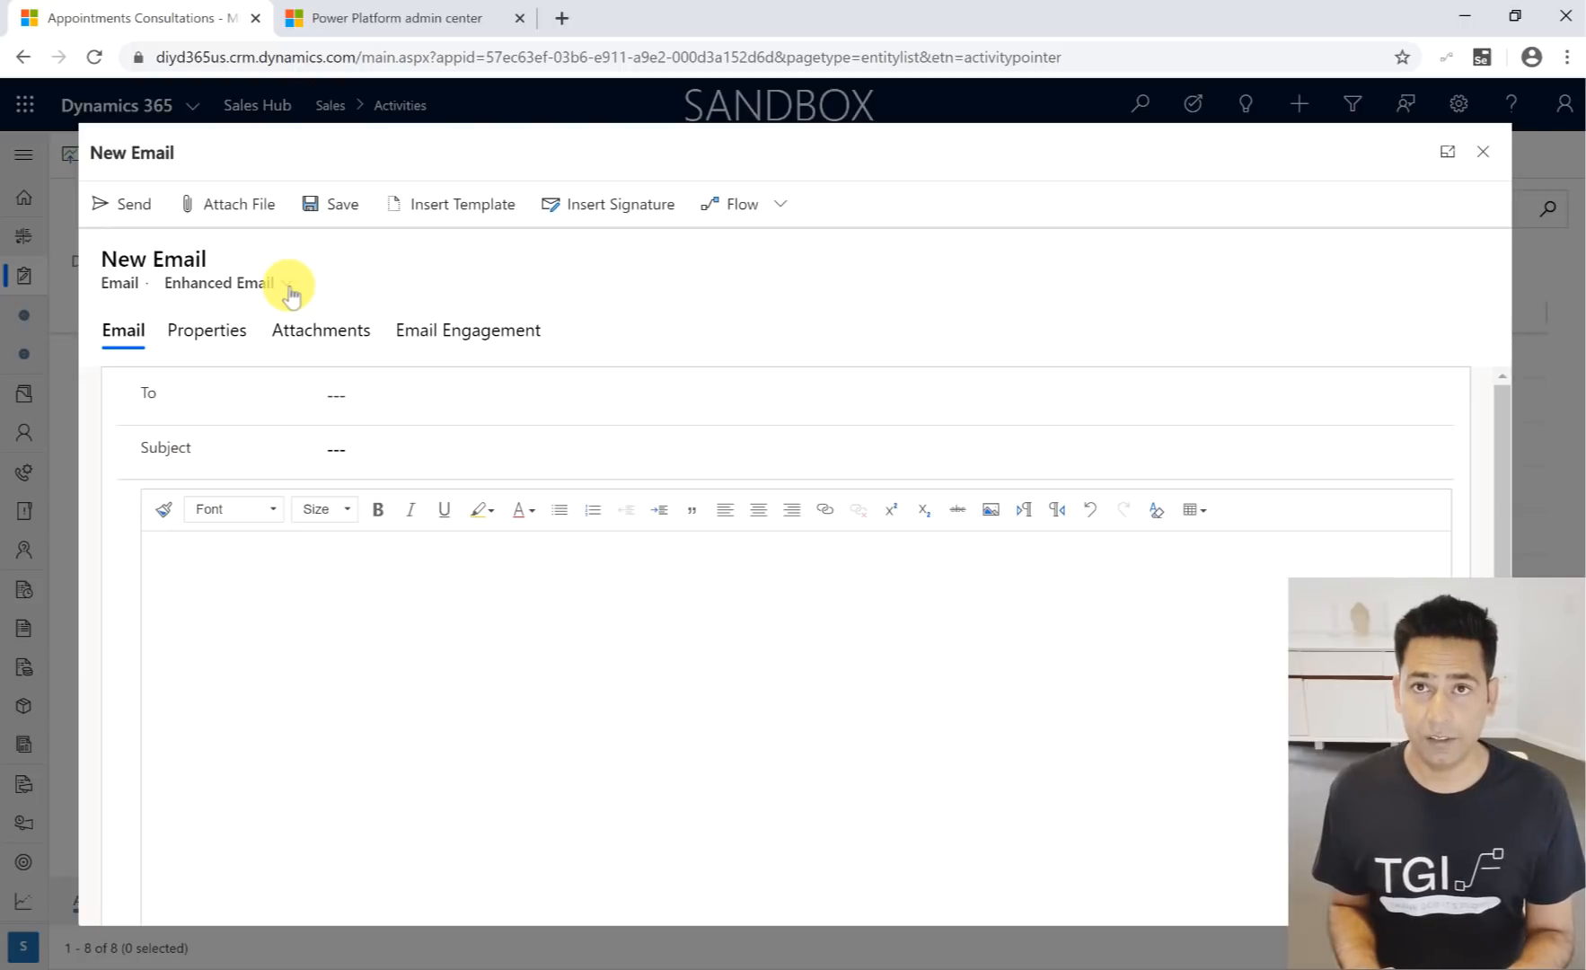
{"action": "left_click", "coordinate": [364, 394]}
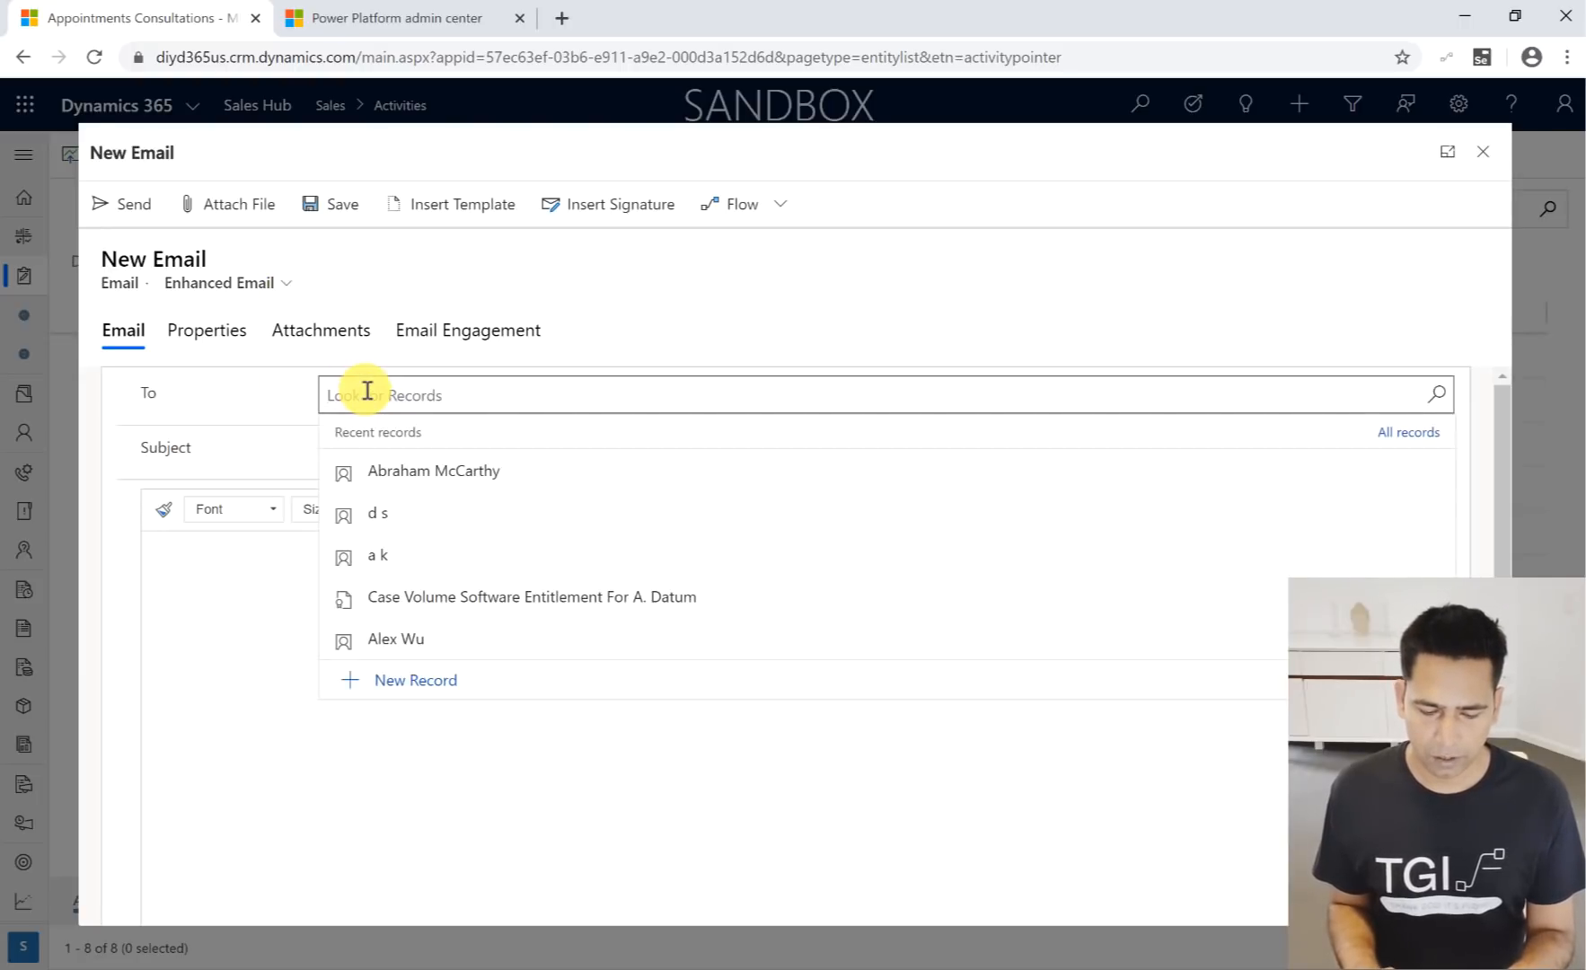
{"action": "left_click", "coordinate": [399, 476]}
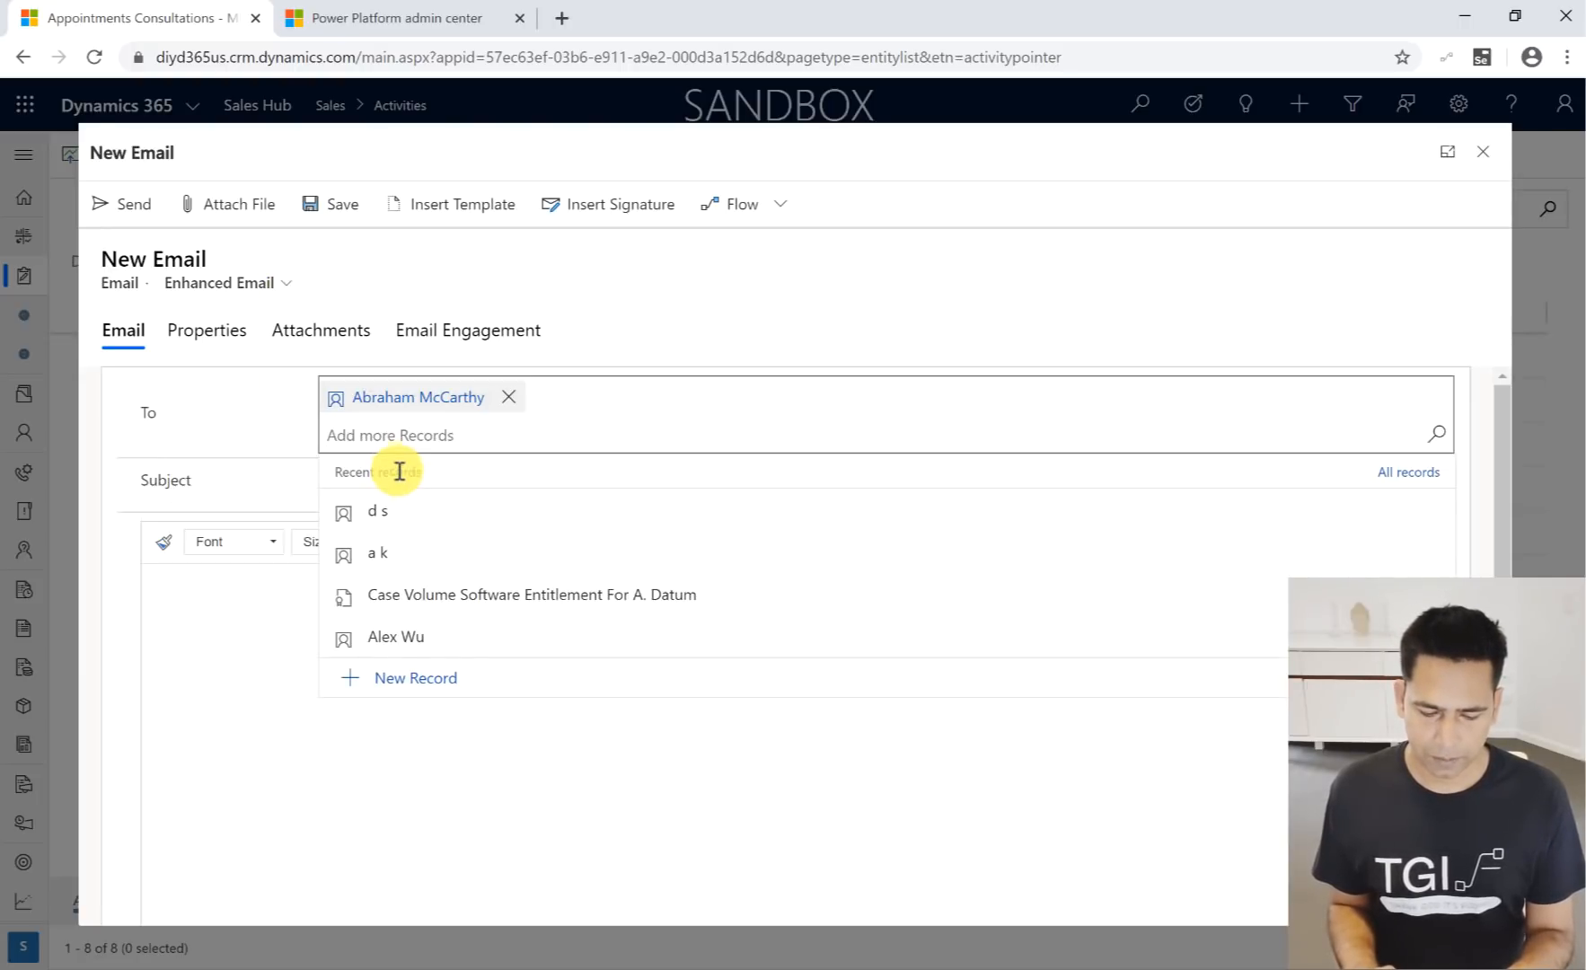
{"action": "left_click", "coordinate": [288, 471]}
{"action": "left_click", "coordinate": [371, 453]}
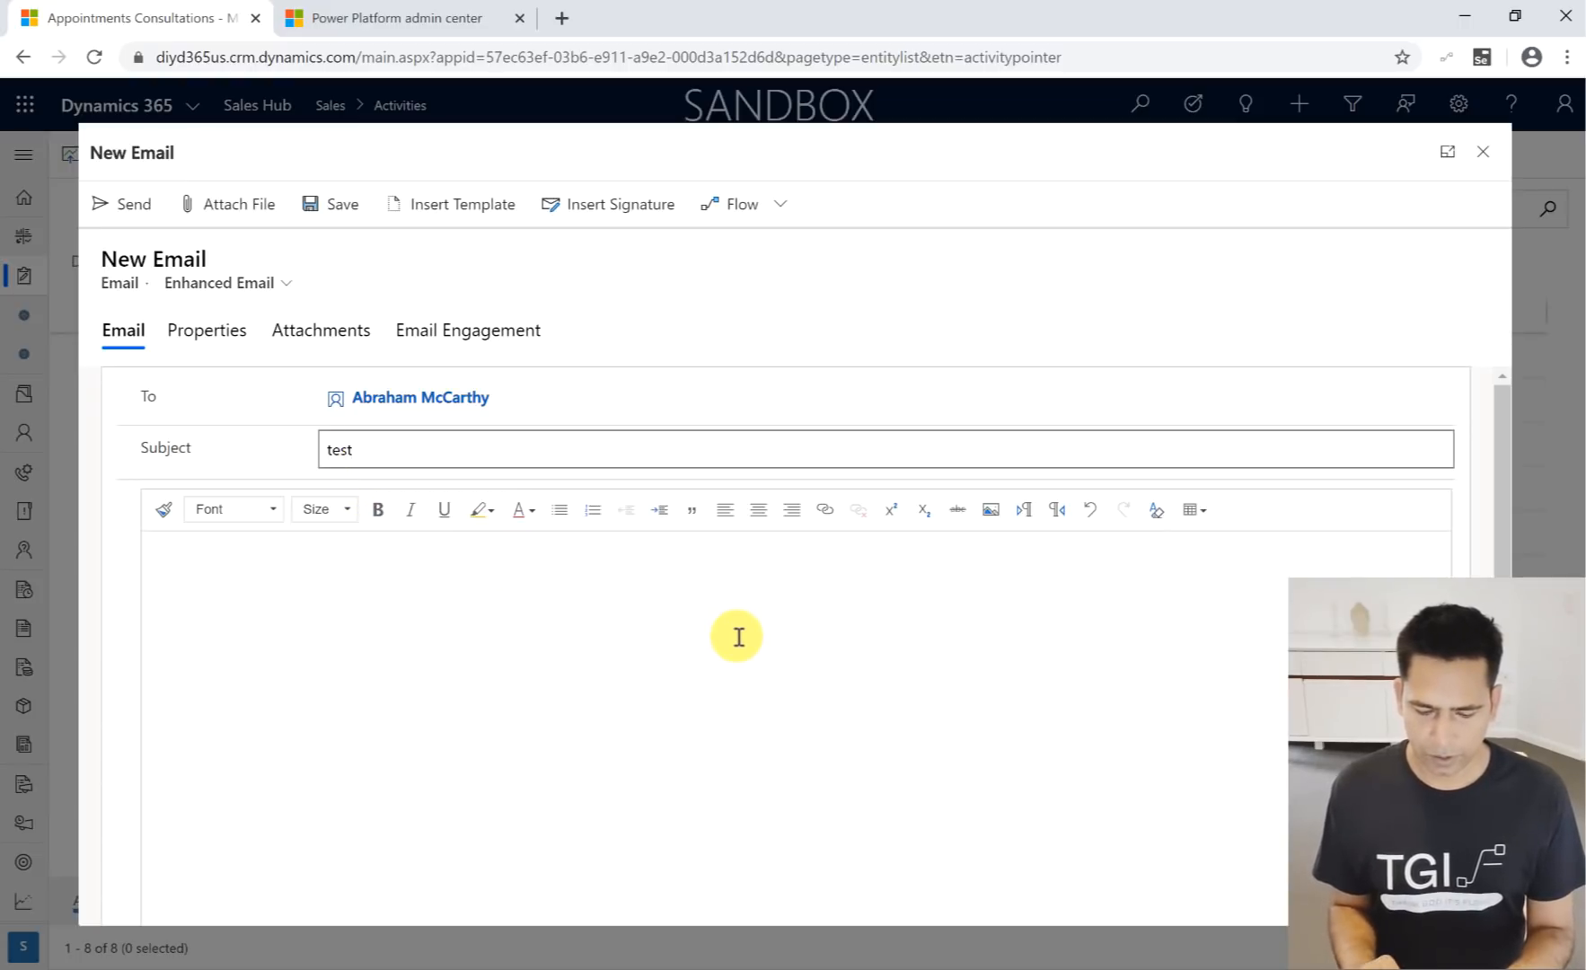
- Apply the Contact Reconnect template to the email and replace the subject line with the template's subject
{"action": "scroll", "coordinate": [738, 637], "scroll_direction": "down", "scroll_amount": 1}
{"action": "scroll", "coordinate": [738, 637], "scroll_direction": "up", "scroll_amount": 1}
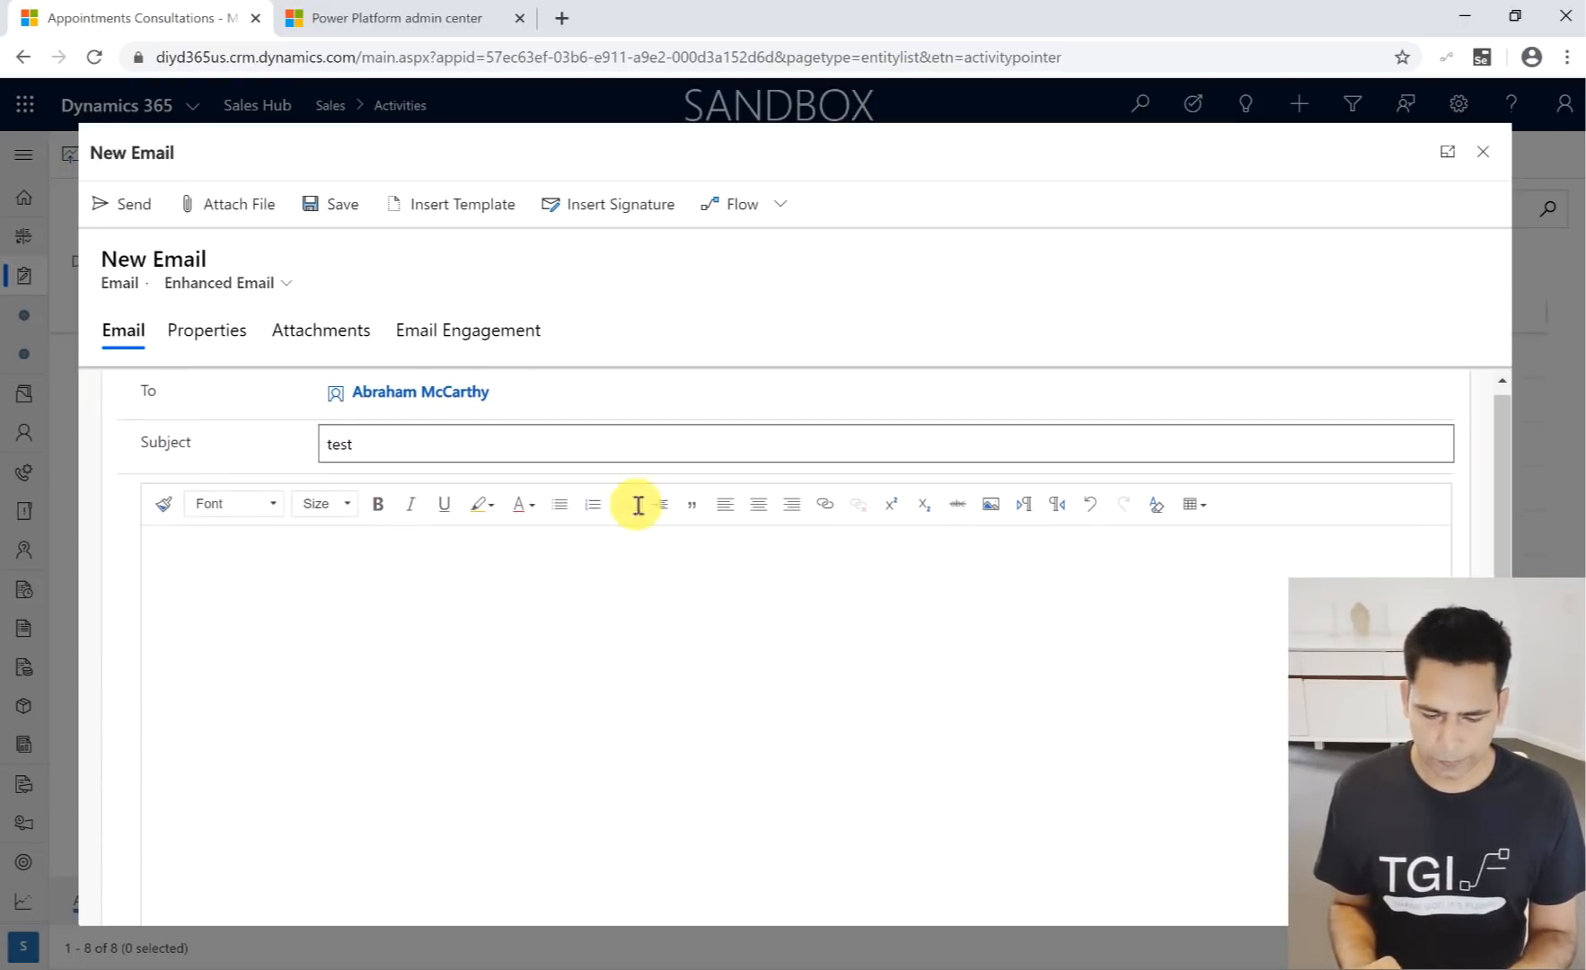
{"action": "left_click", "coordinate": [482, 217]}
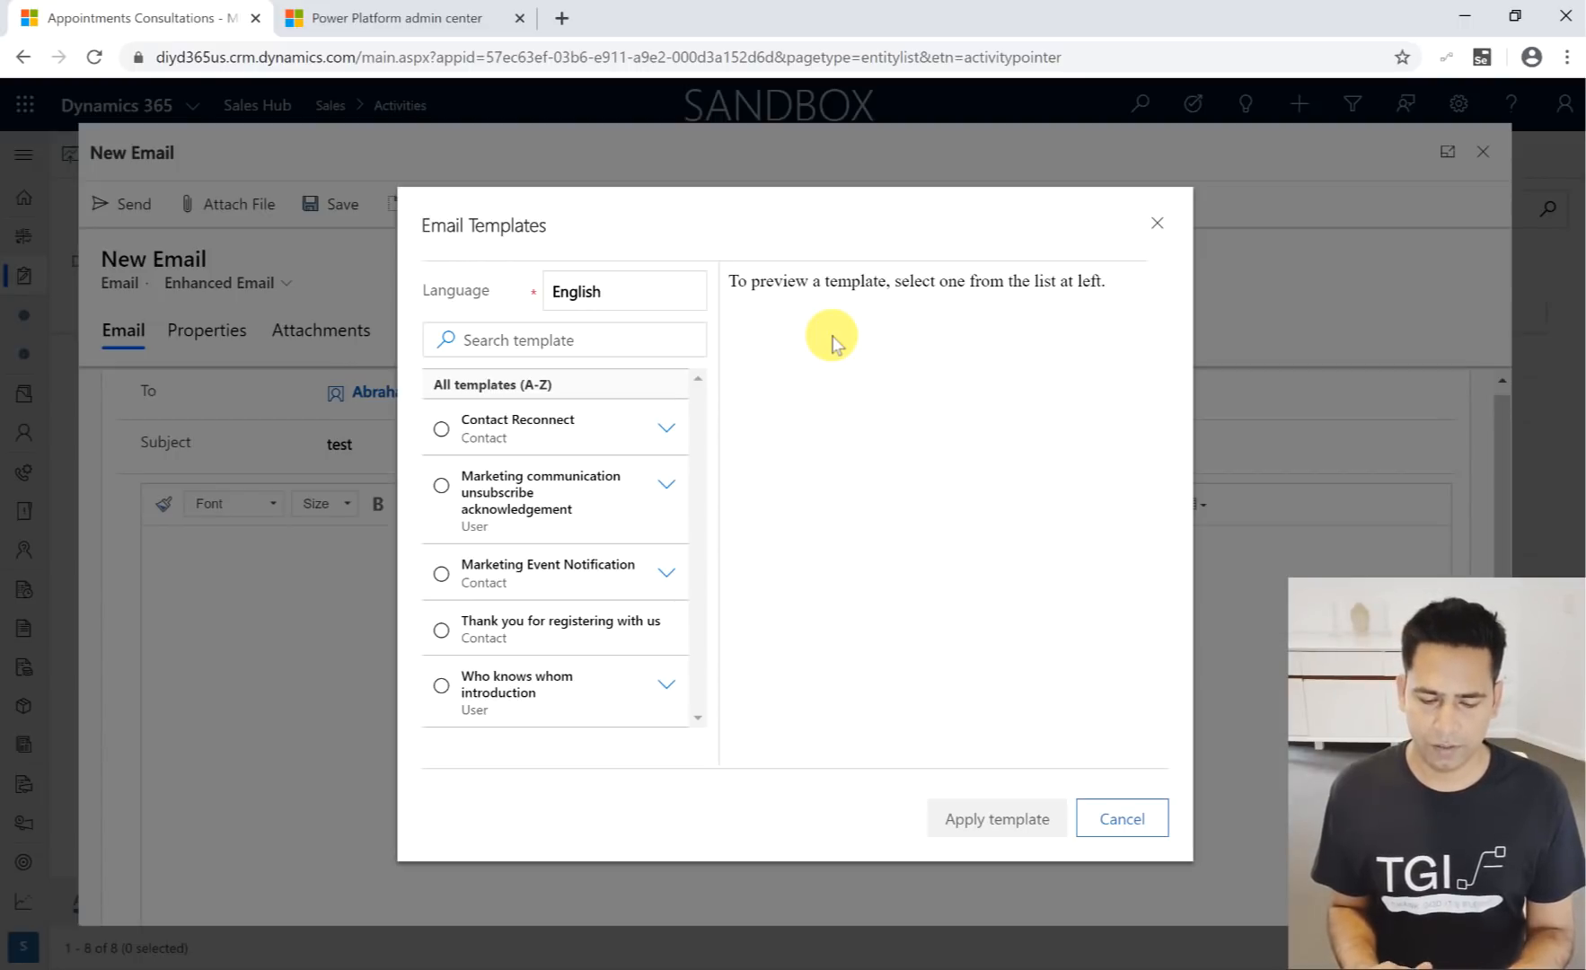
{"action": "left_click", "coordinate": [441, 428]}
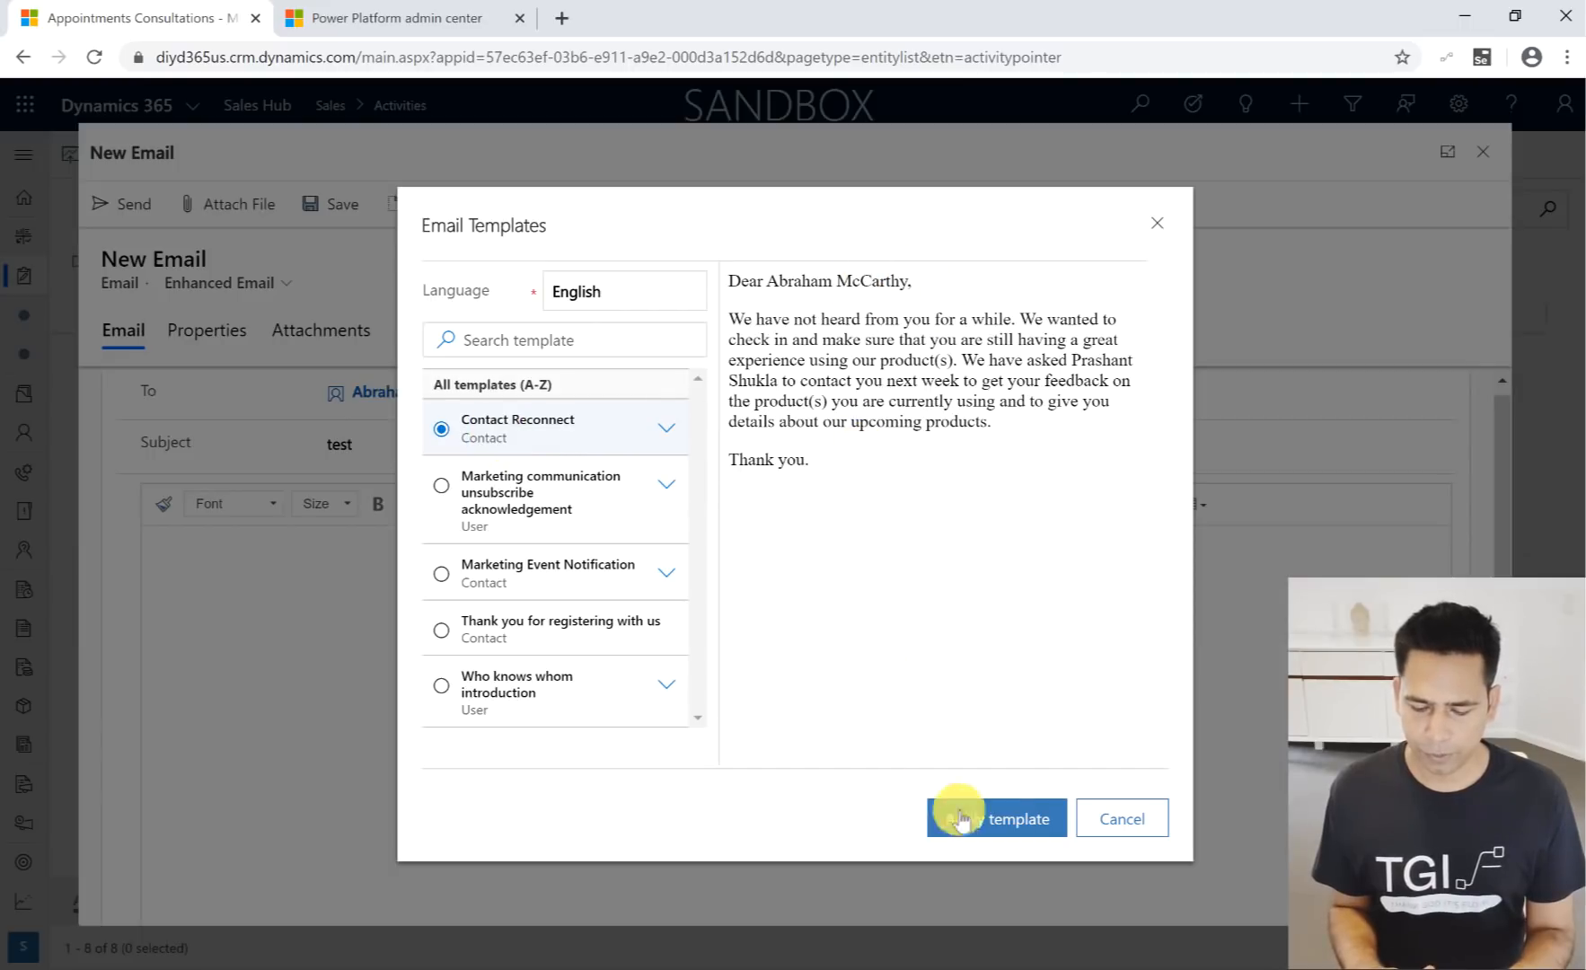
{"action": "left_click", "coordinate": [1027, 819]}
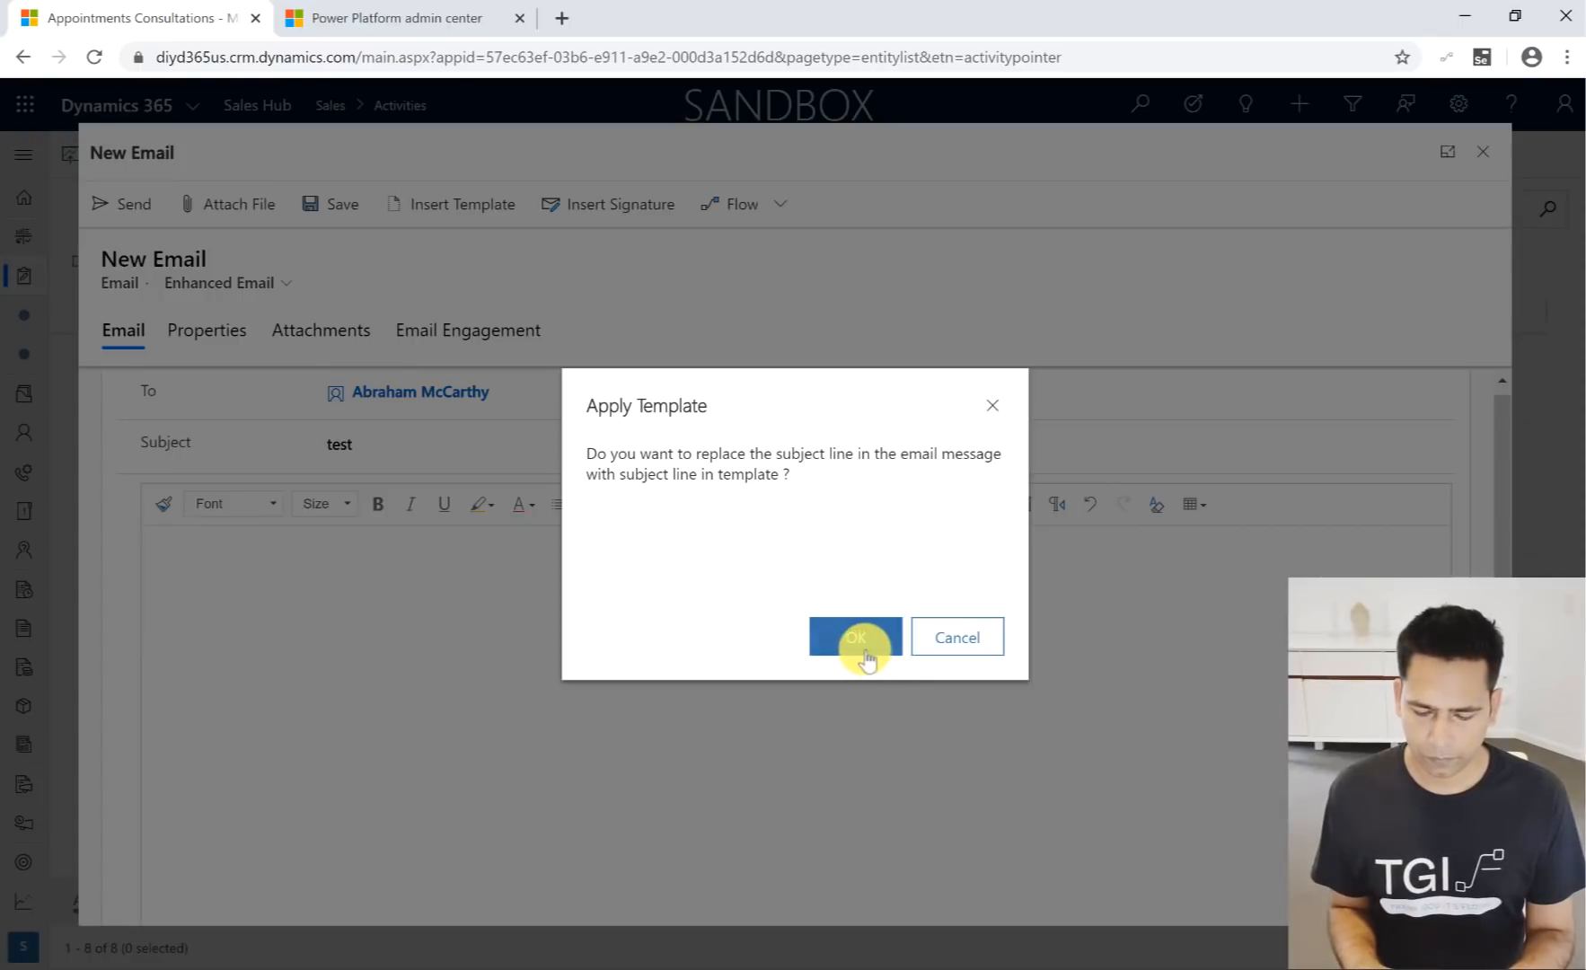
{"action": "left_click", "coordinate": [856, 656]}
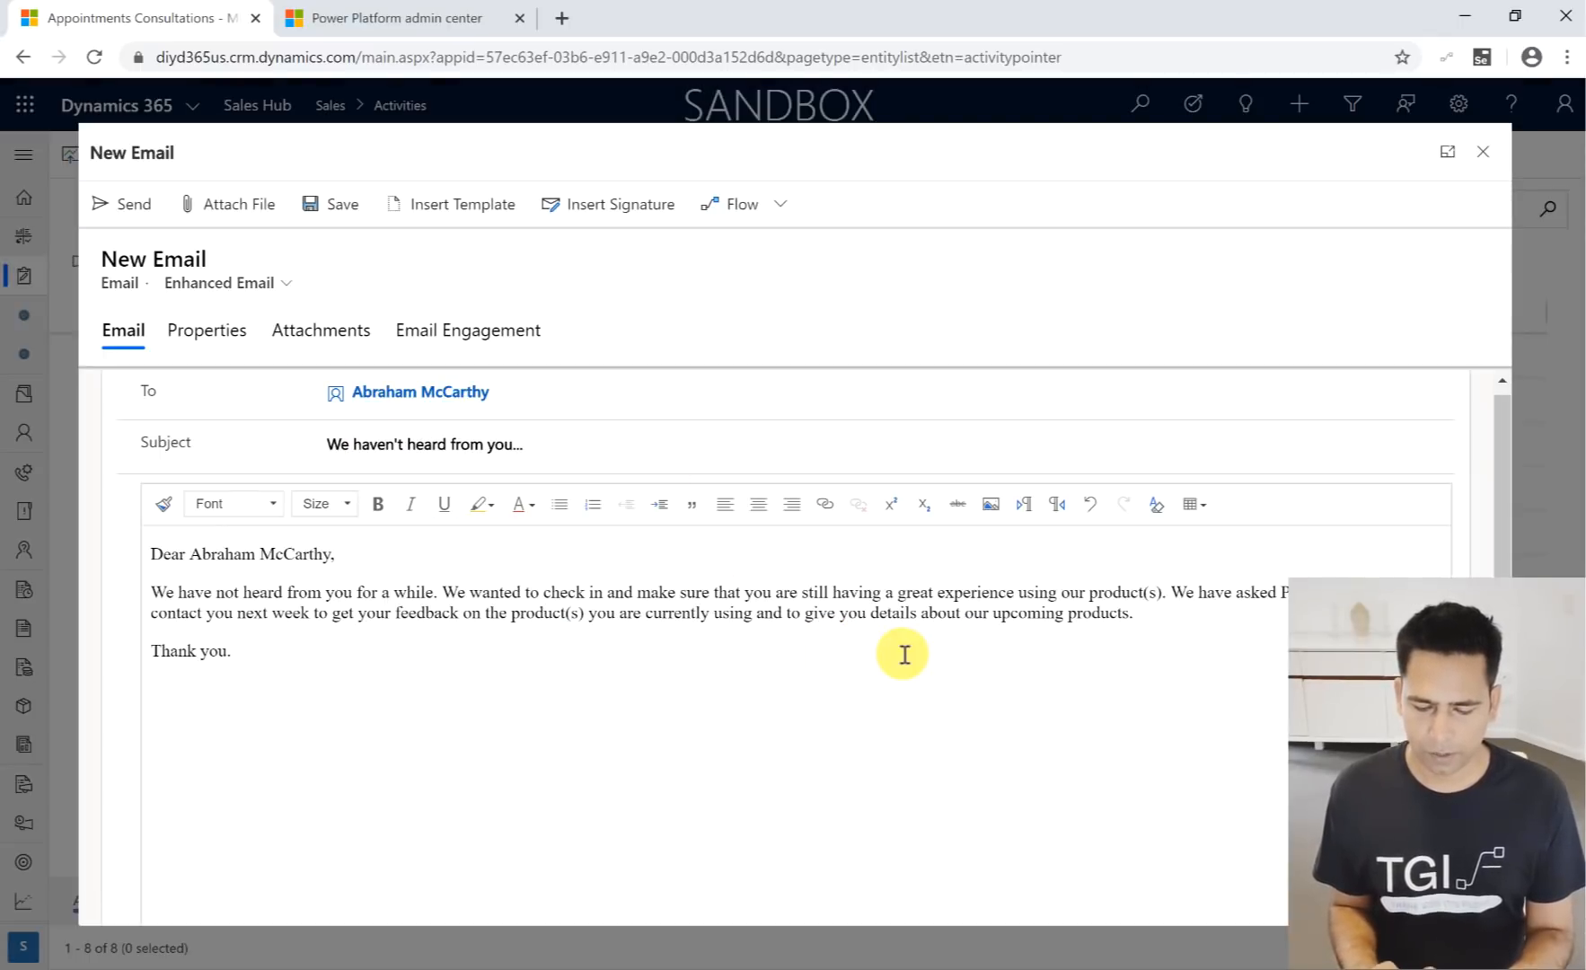
- Open the image insertion options for the email body, dismiss them, and close the email without saving its changes
{"action": "left_click", "coordinate": [550, 667]}
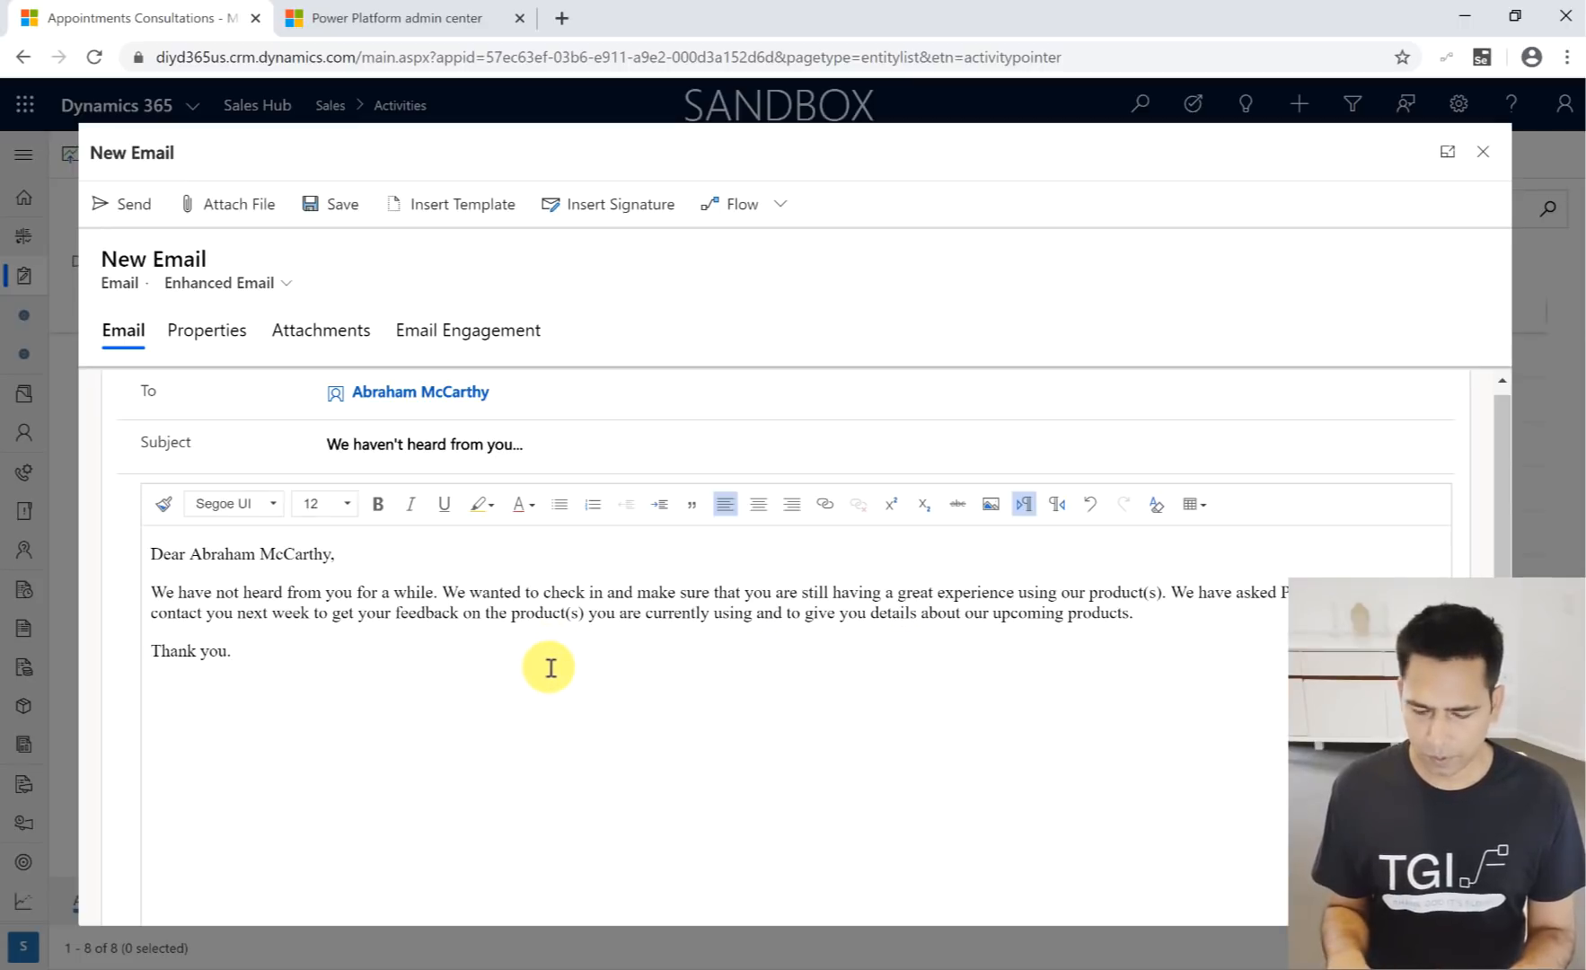
{"action": "left_click", "coordinate": [990, 510]}
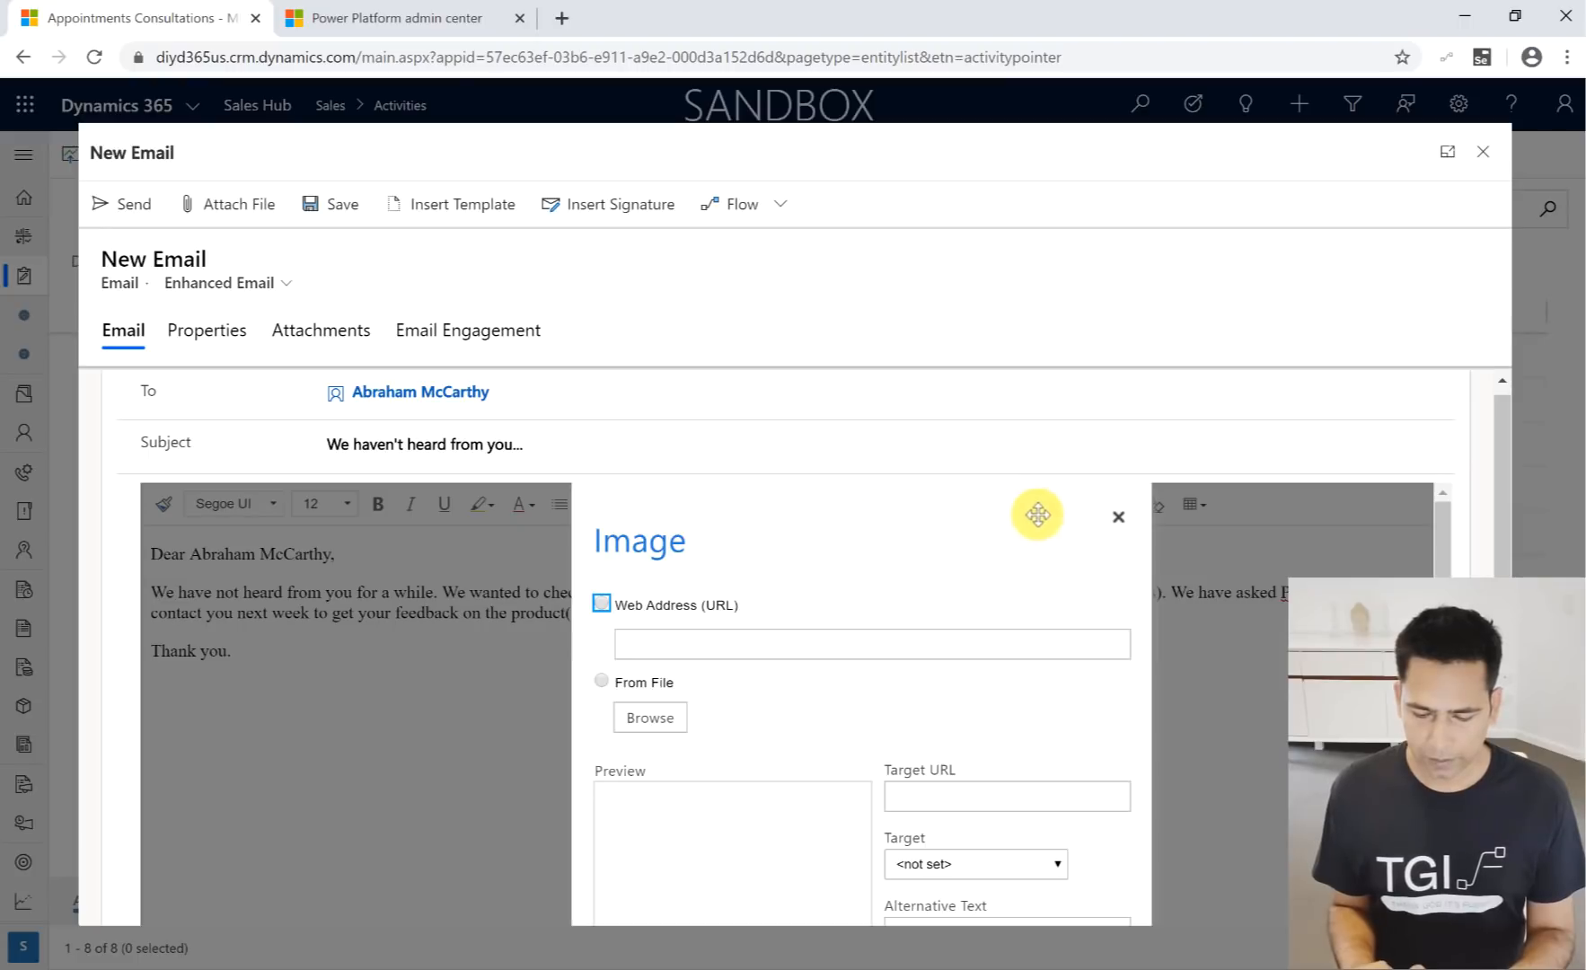
{"action": "left_click", "coordinate": [1119, 519]}
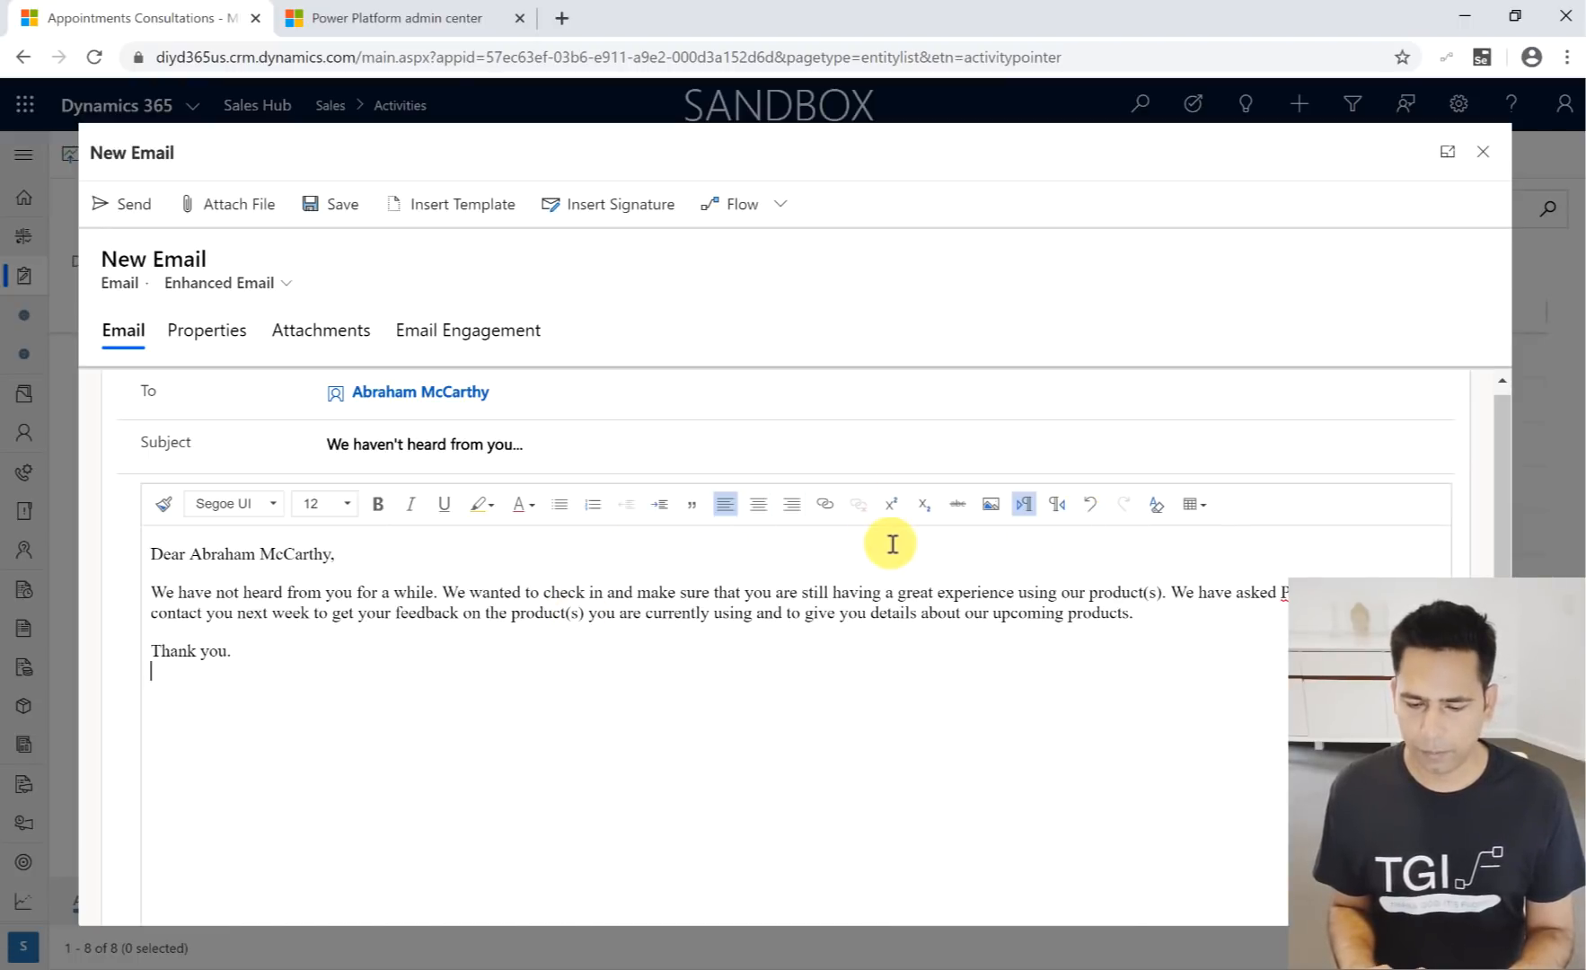
{"action": "left_click", "coordinate": [1484, 155]}
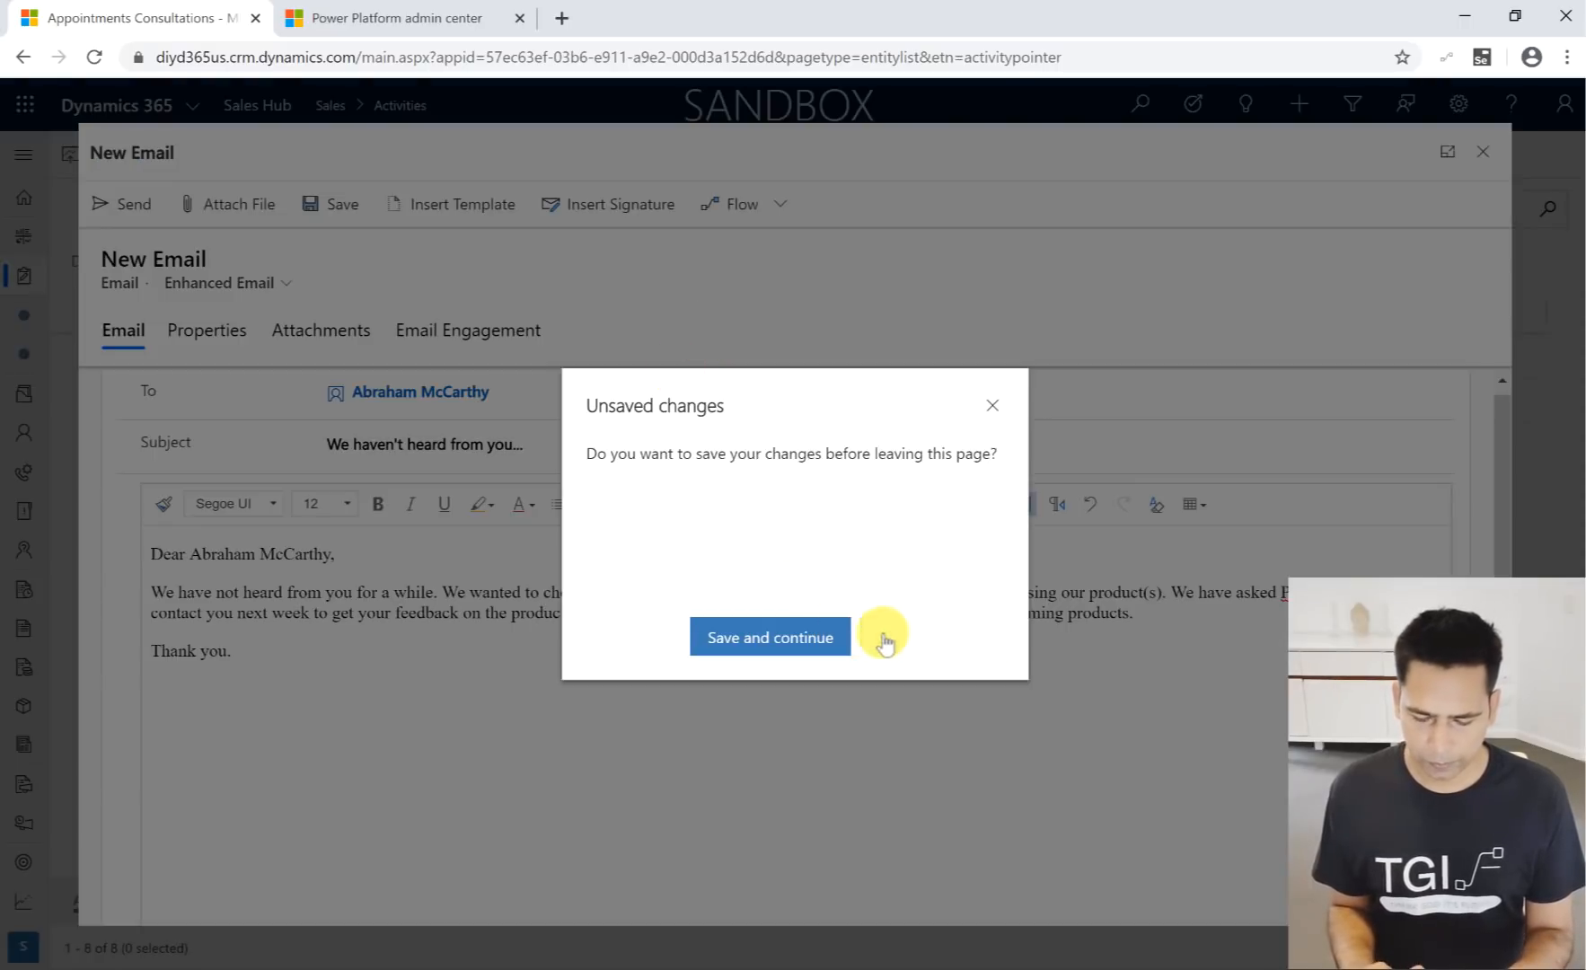
{"action": "left_click", "coordinate": [886, 637]}
- Check the Simplified Experiences list in the PowerPoint presentation, and switch the Sales Hub to the App Settings area
{"action": "key", "text": "alt+Tab"}
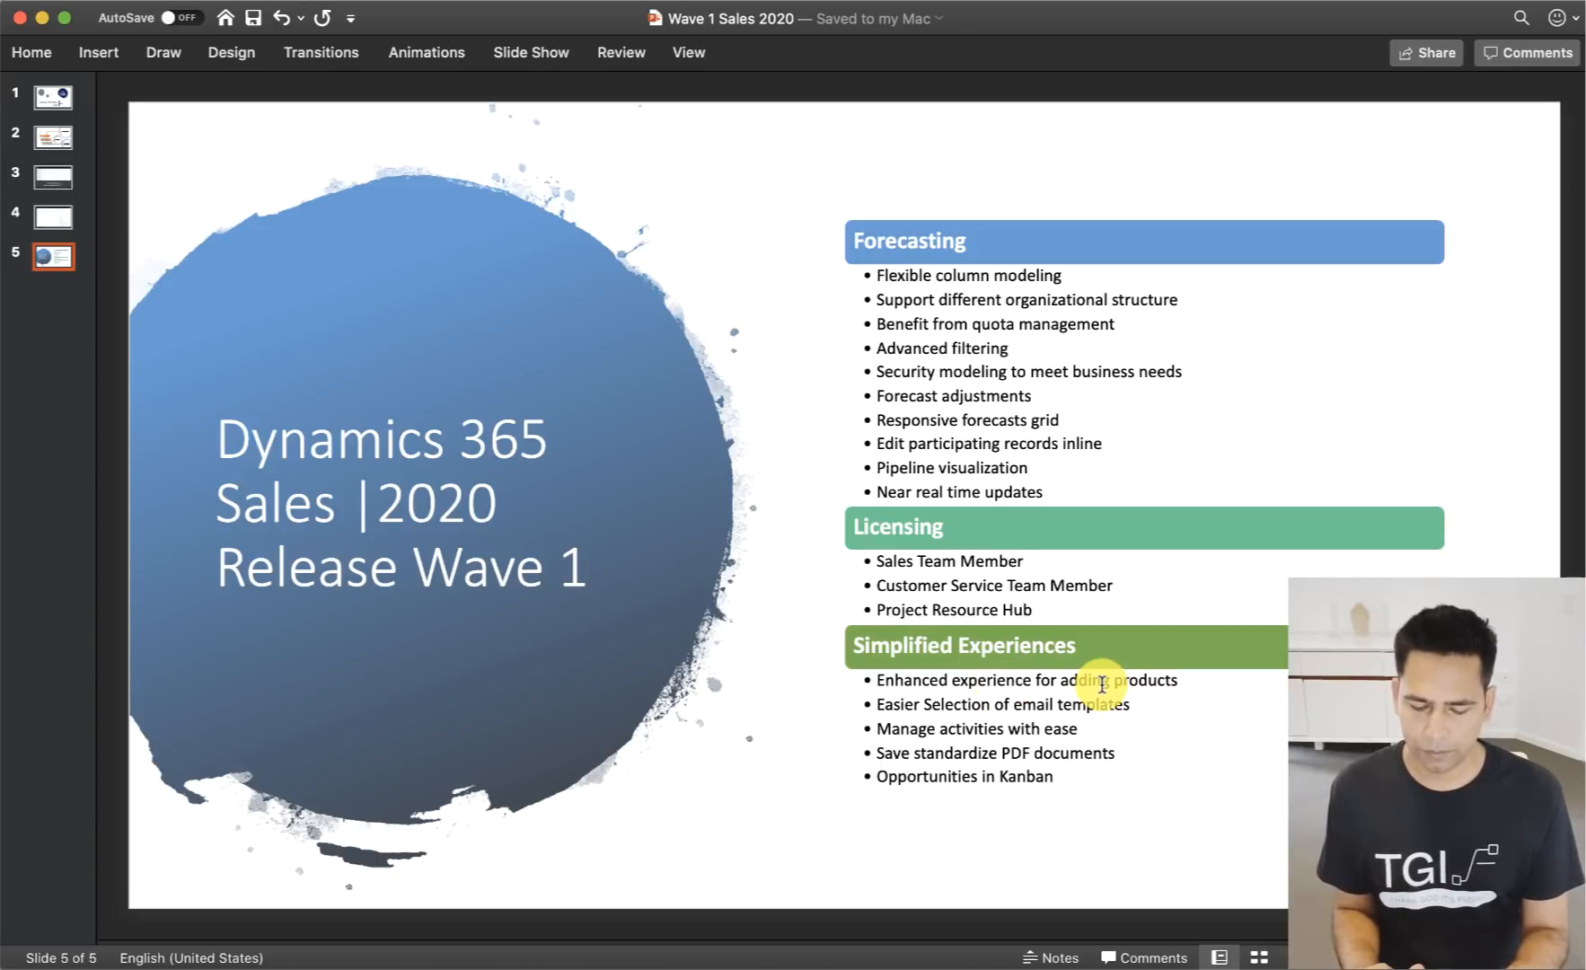
{"action": "key", "text": "super+Tab"}
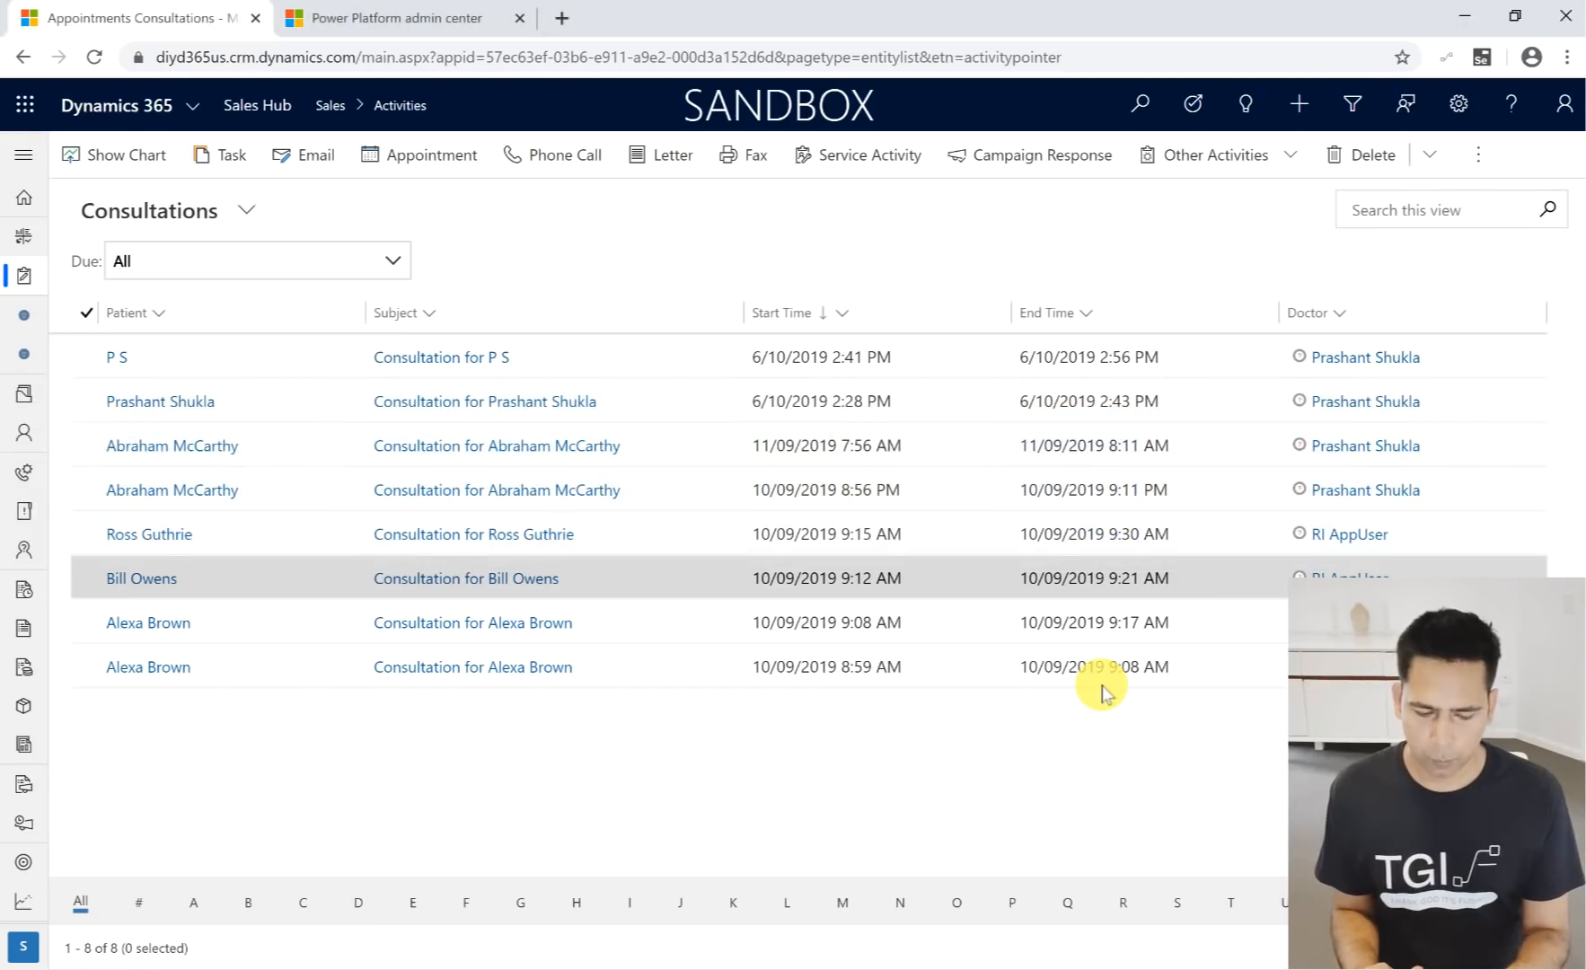
{"action": "left_click", "coordinate": [24, 945]}
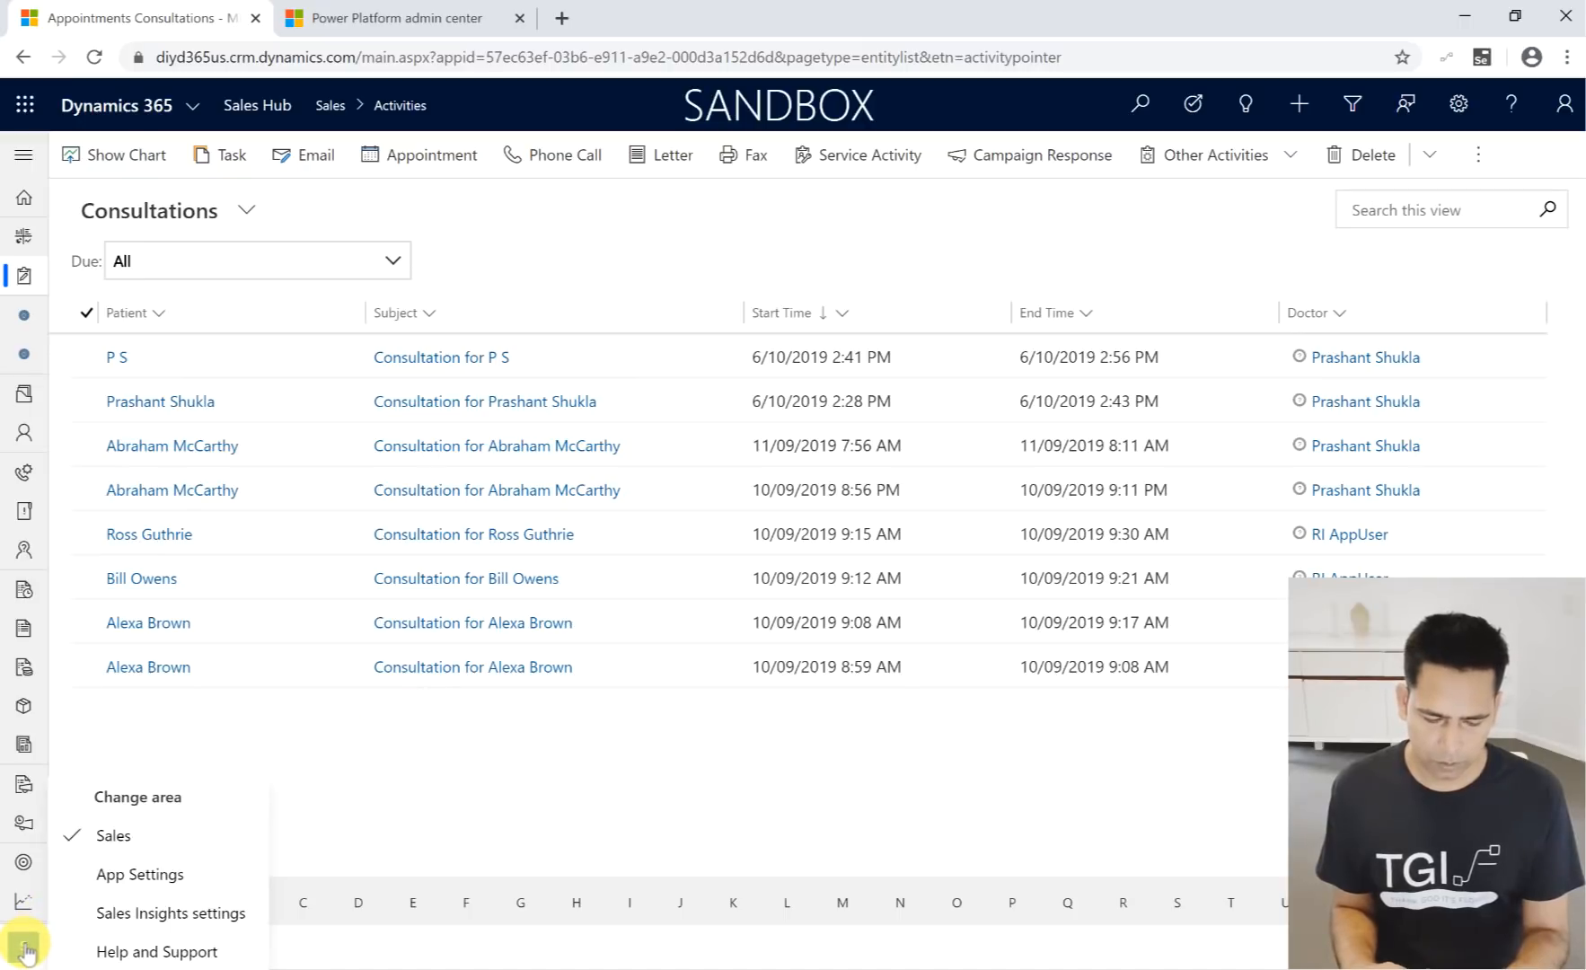
{"action": "left_click", "coordinate": [140, 874]}
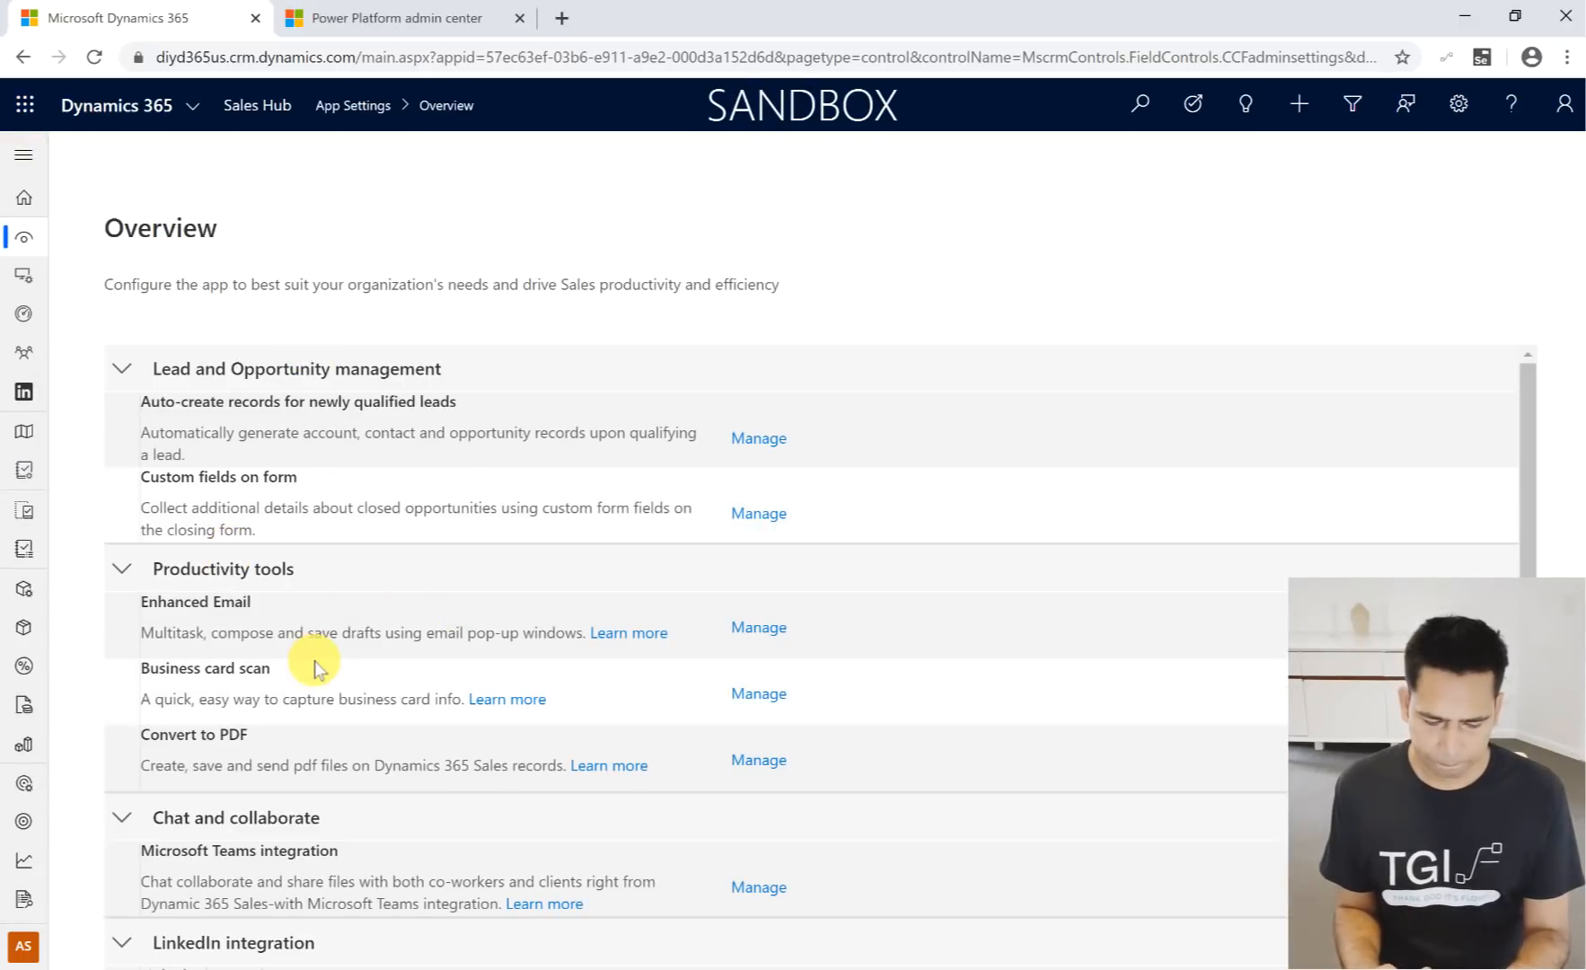
- Look through the App Settings overview and expand the site navigation to show its entry names
{"action": "scroll", "coordinate": [315, 669], "scroll_direction": "down", "scroll_amount": 1}
{"action": "scroll", "coordinate": [316, 665], "scroll_direction": "down", "scroll_amount": 1}
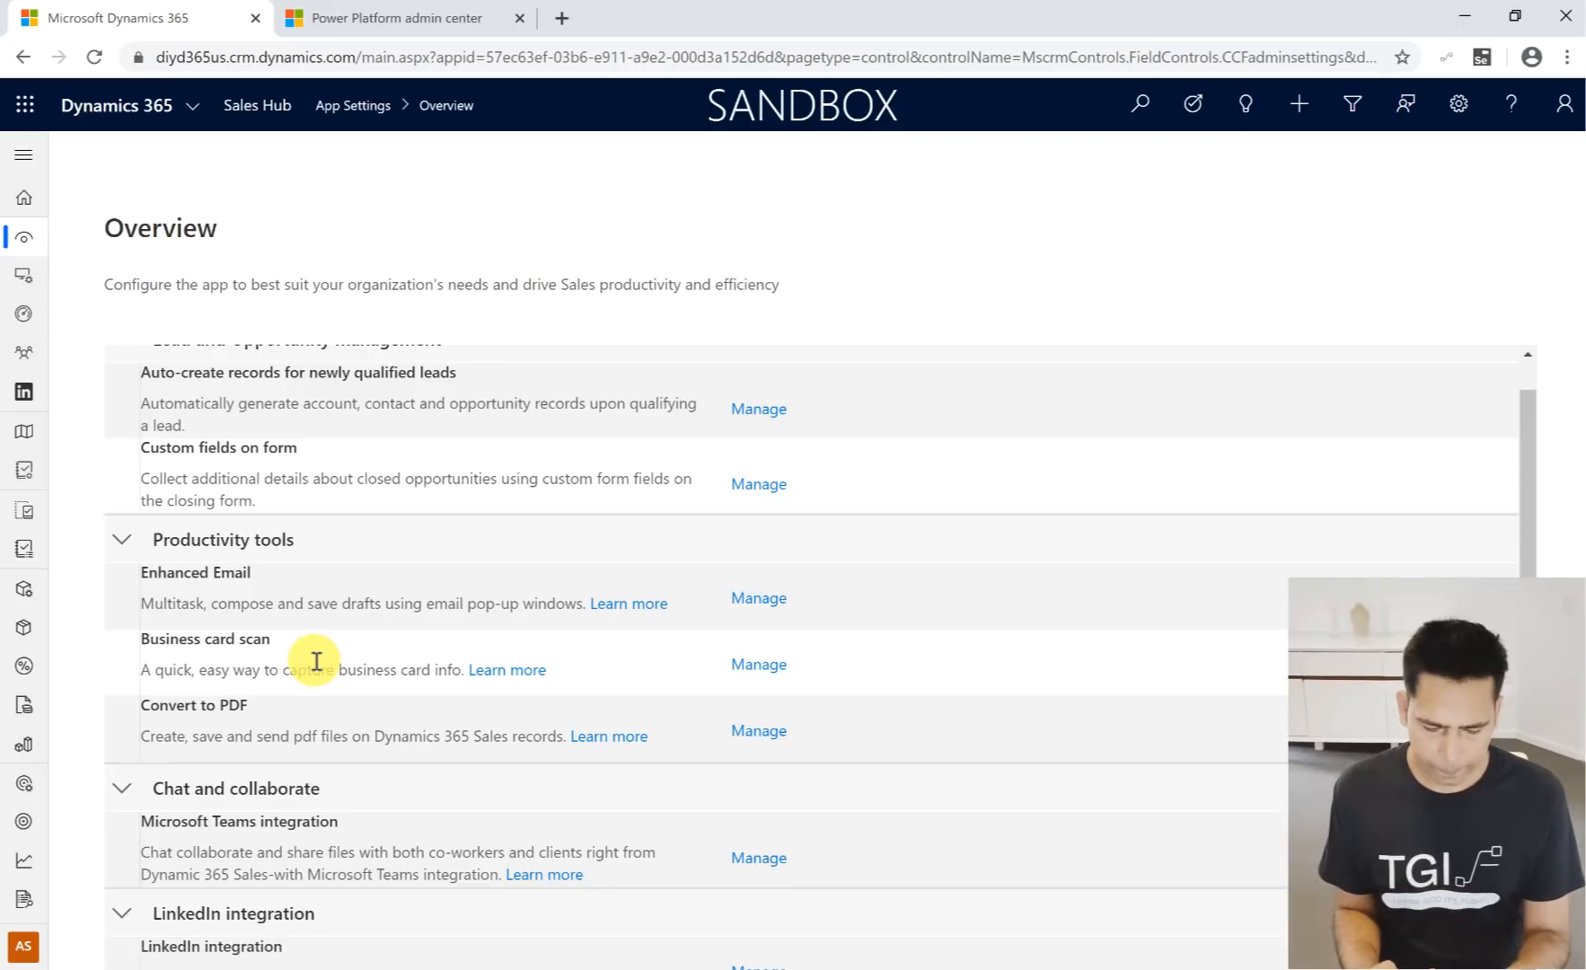
{"action": "left_click", "coordinate": [25, 160]}
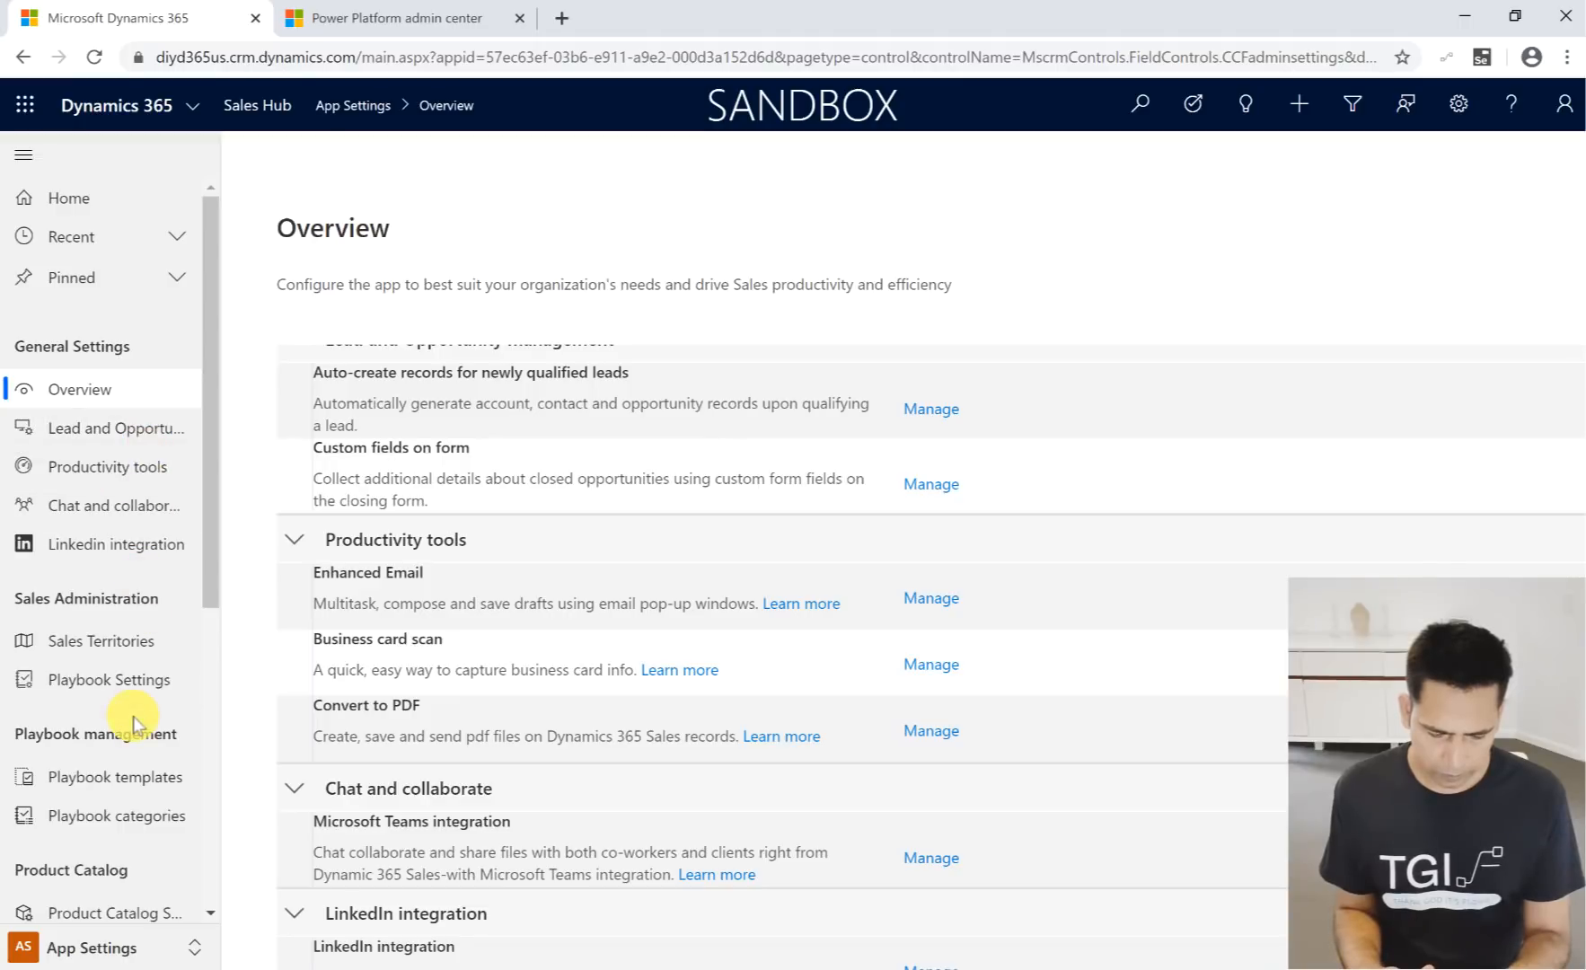
- Review the Product Catalog Settings down to the Enhanced Add product experience option, and return to the App Settings Overview
{"action": "scroll", "coordinate": [133, 716], "scroll_direction": "down", "scroll_amount": 2}
{"action": "left_click", "coordinate": [123, 762]}
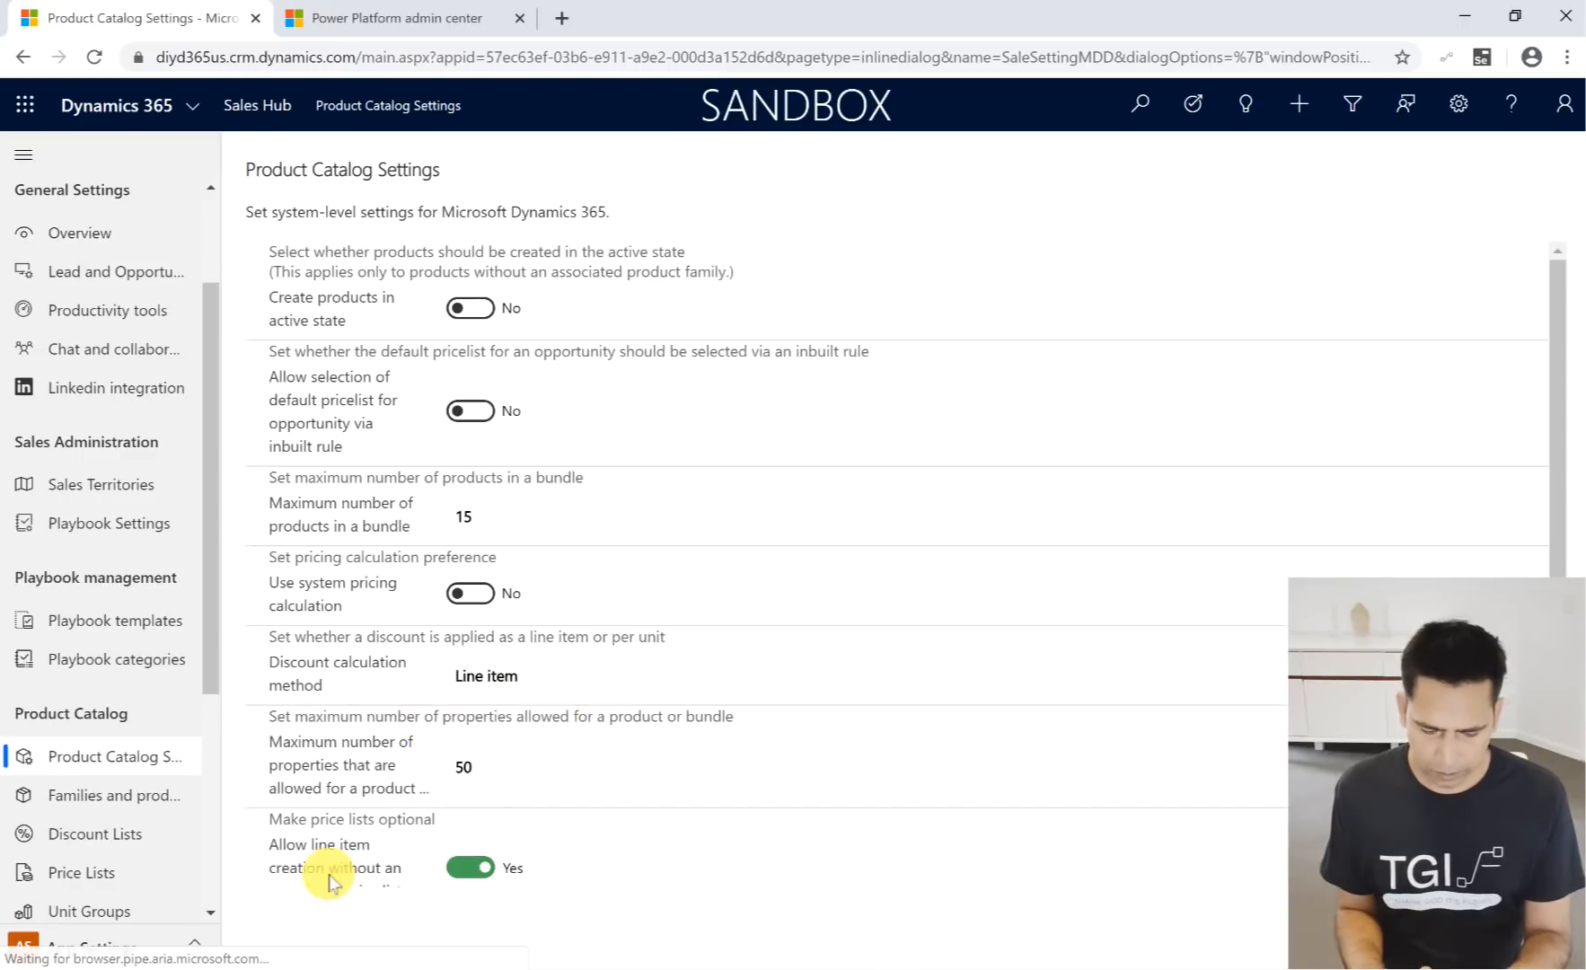
{"action": "scroll", "coordinate": [594, 818], "scroll_direction": "down", "scroll_amount": 2}
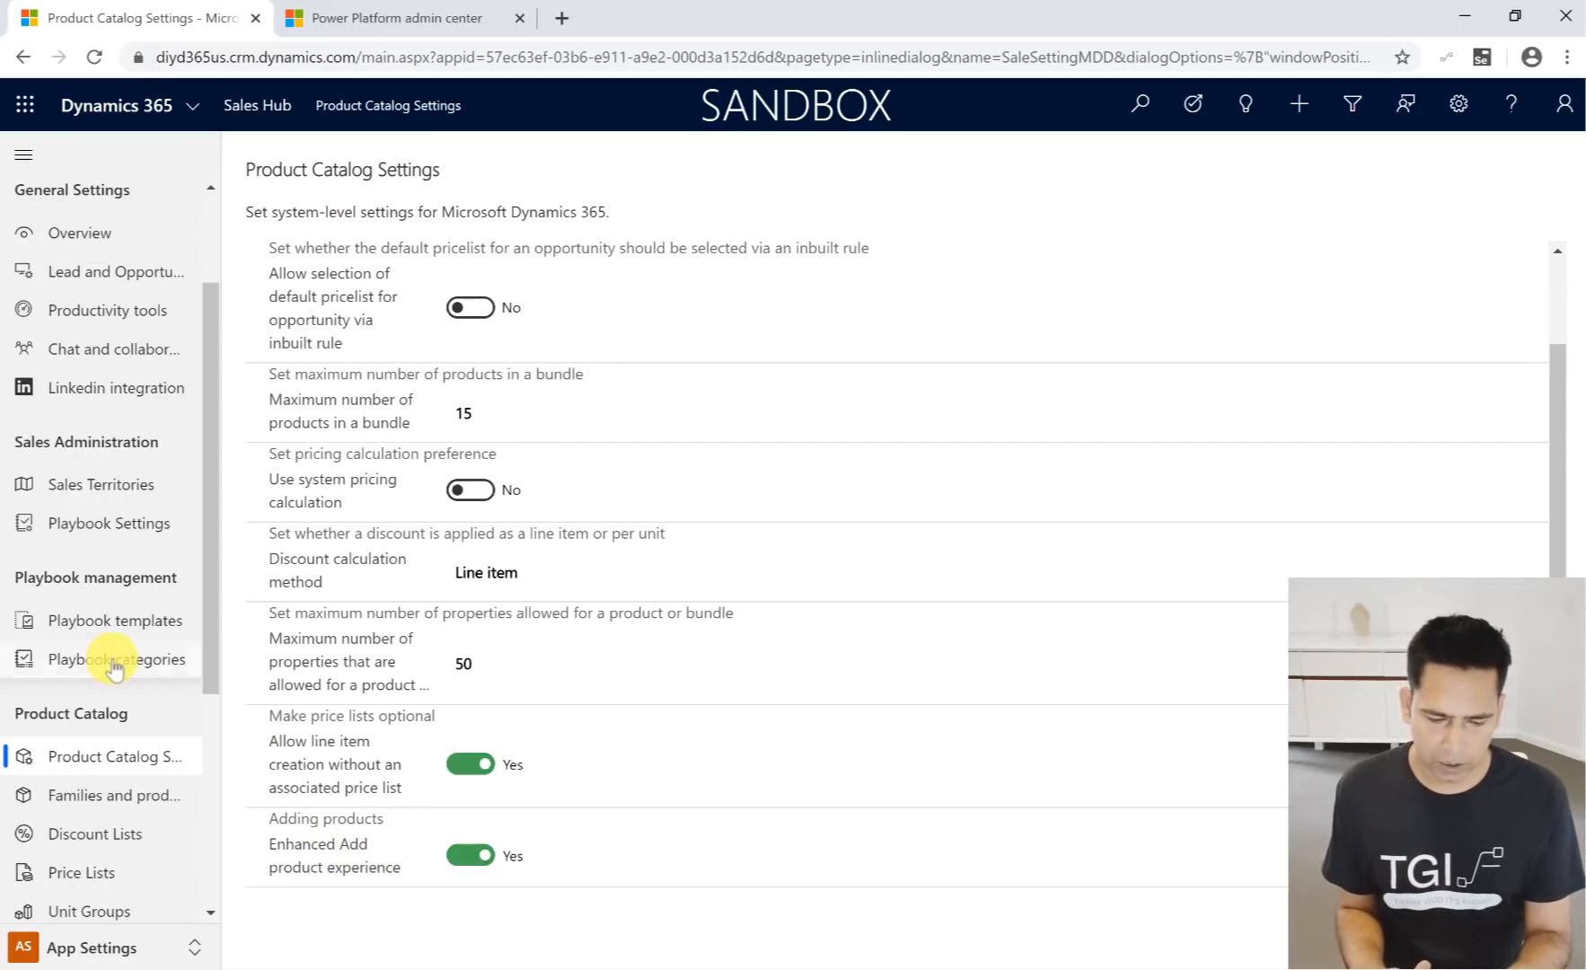
{"action": "scroll", "coordinate": [111, 661], "scroll_direction": "up", "scroll_amount": 3}
{"action": "scroll", "coordinate": [112, 668], "scroll_direction": "up", "scroll_amount": 1}
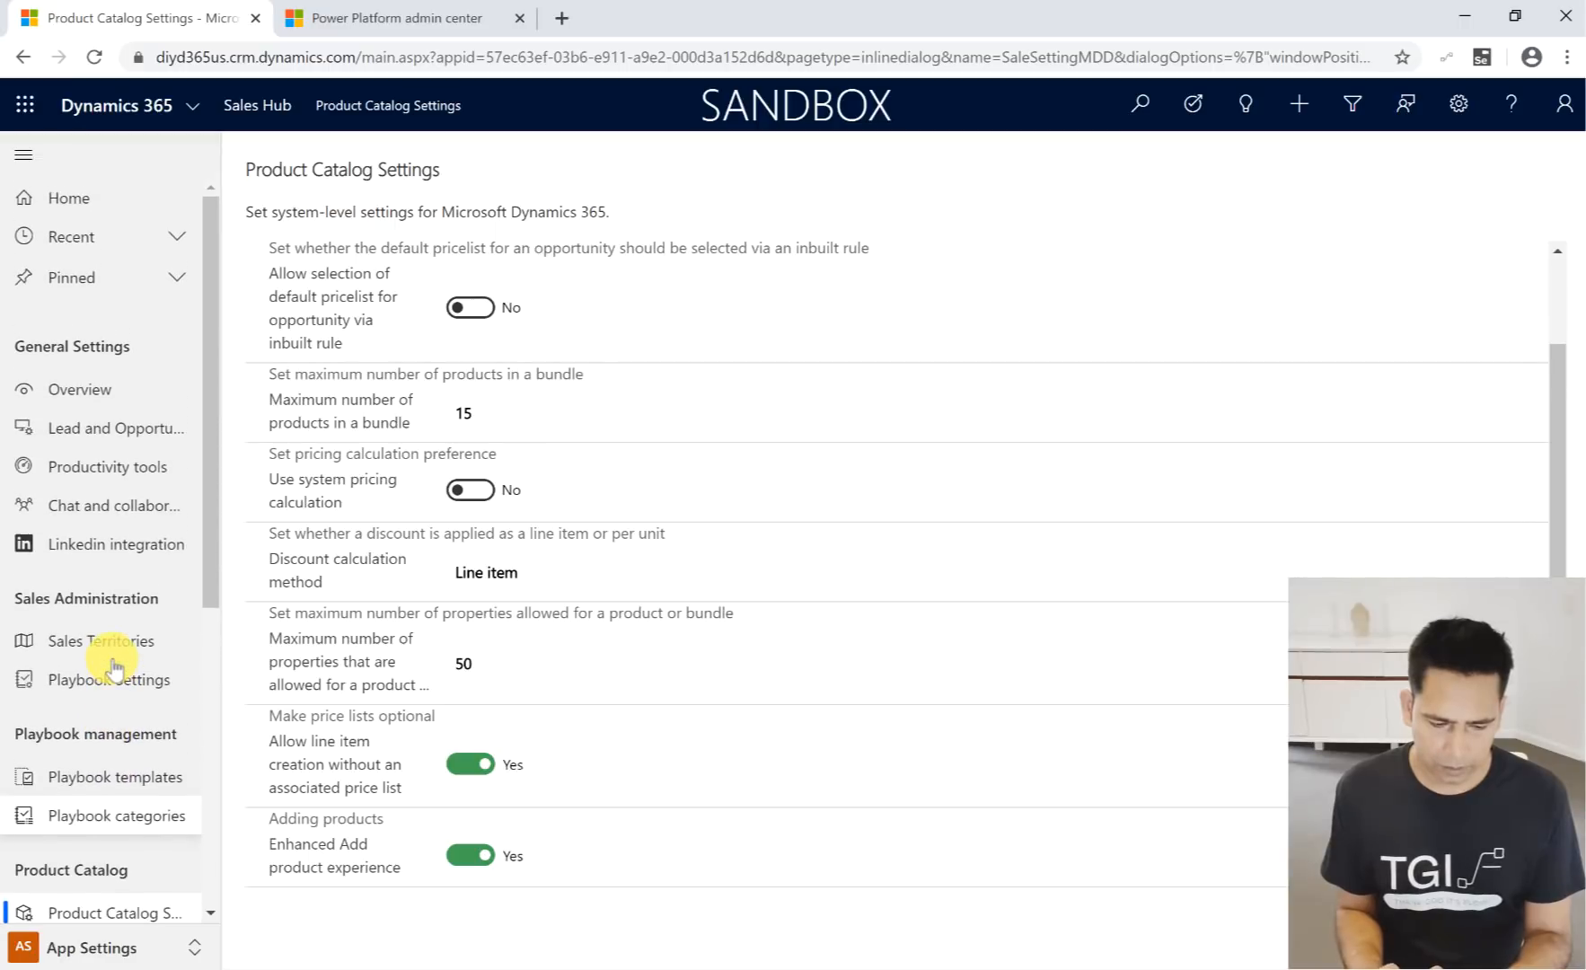
{"action": "left_click", "coordinate": [120, 391]}
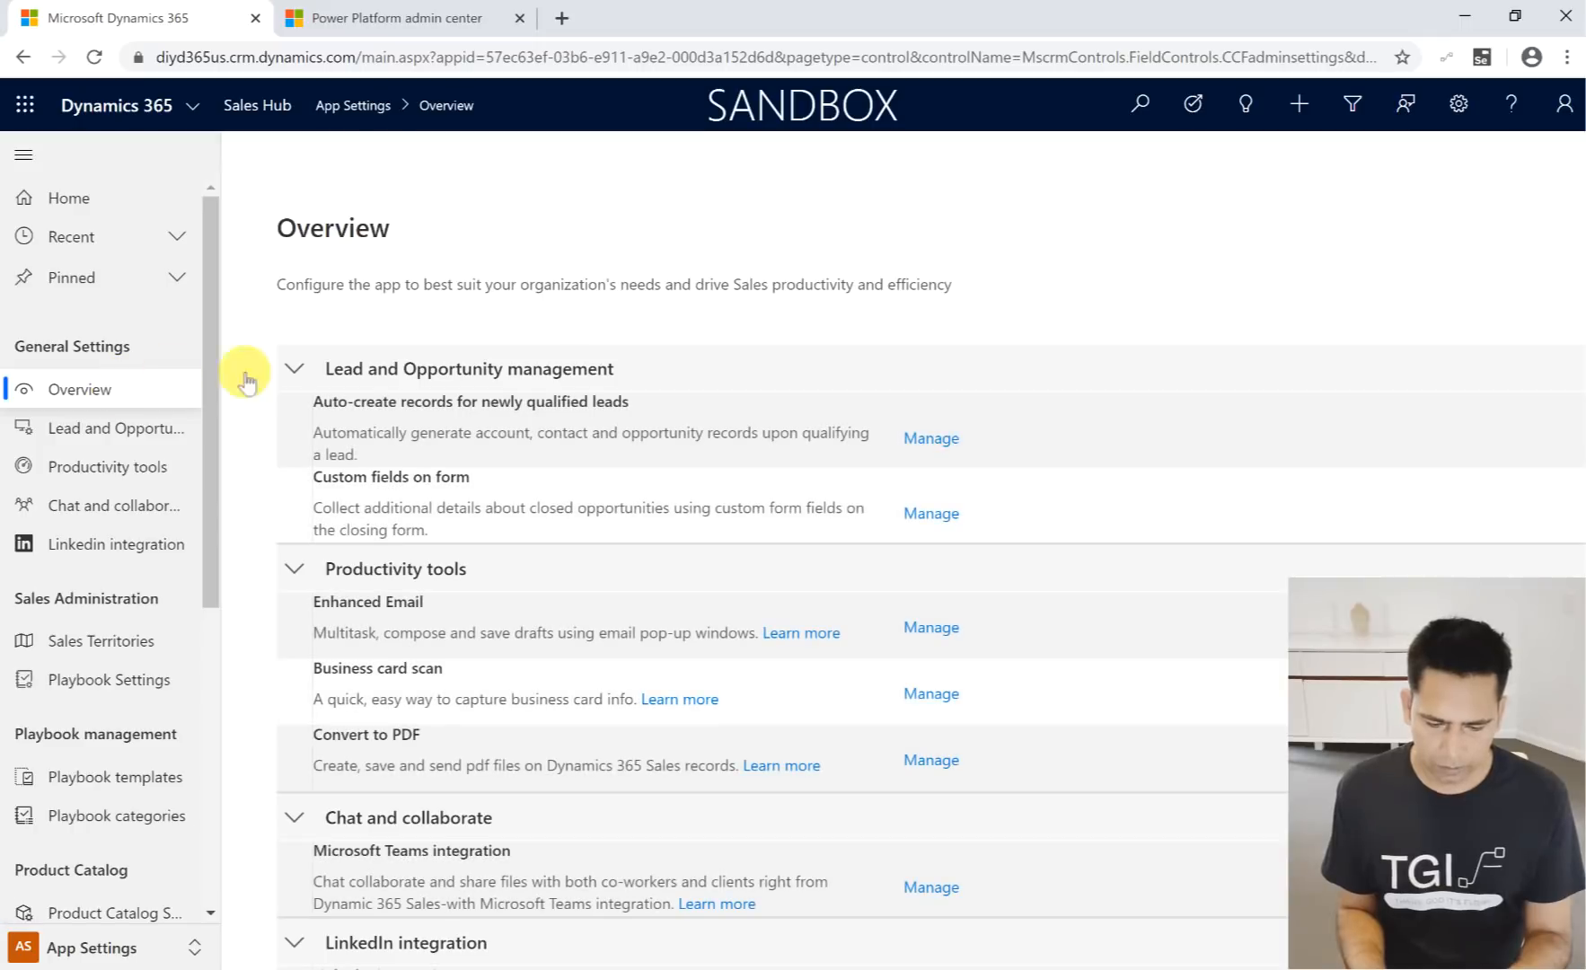
- Switch the Sales Hub back to the Sales area and open the Activities list
{"action": "left_click", "coordinate": [76, 957]}
{"action": "left_click", "coordinate": [94, 788]}
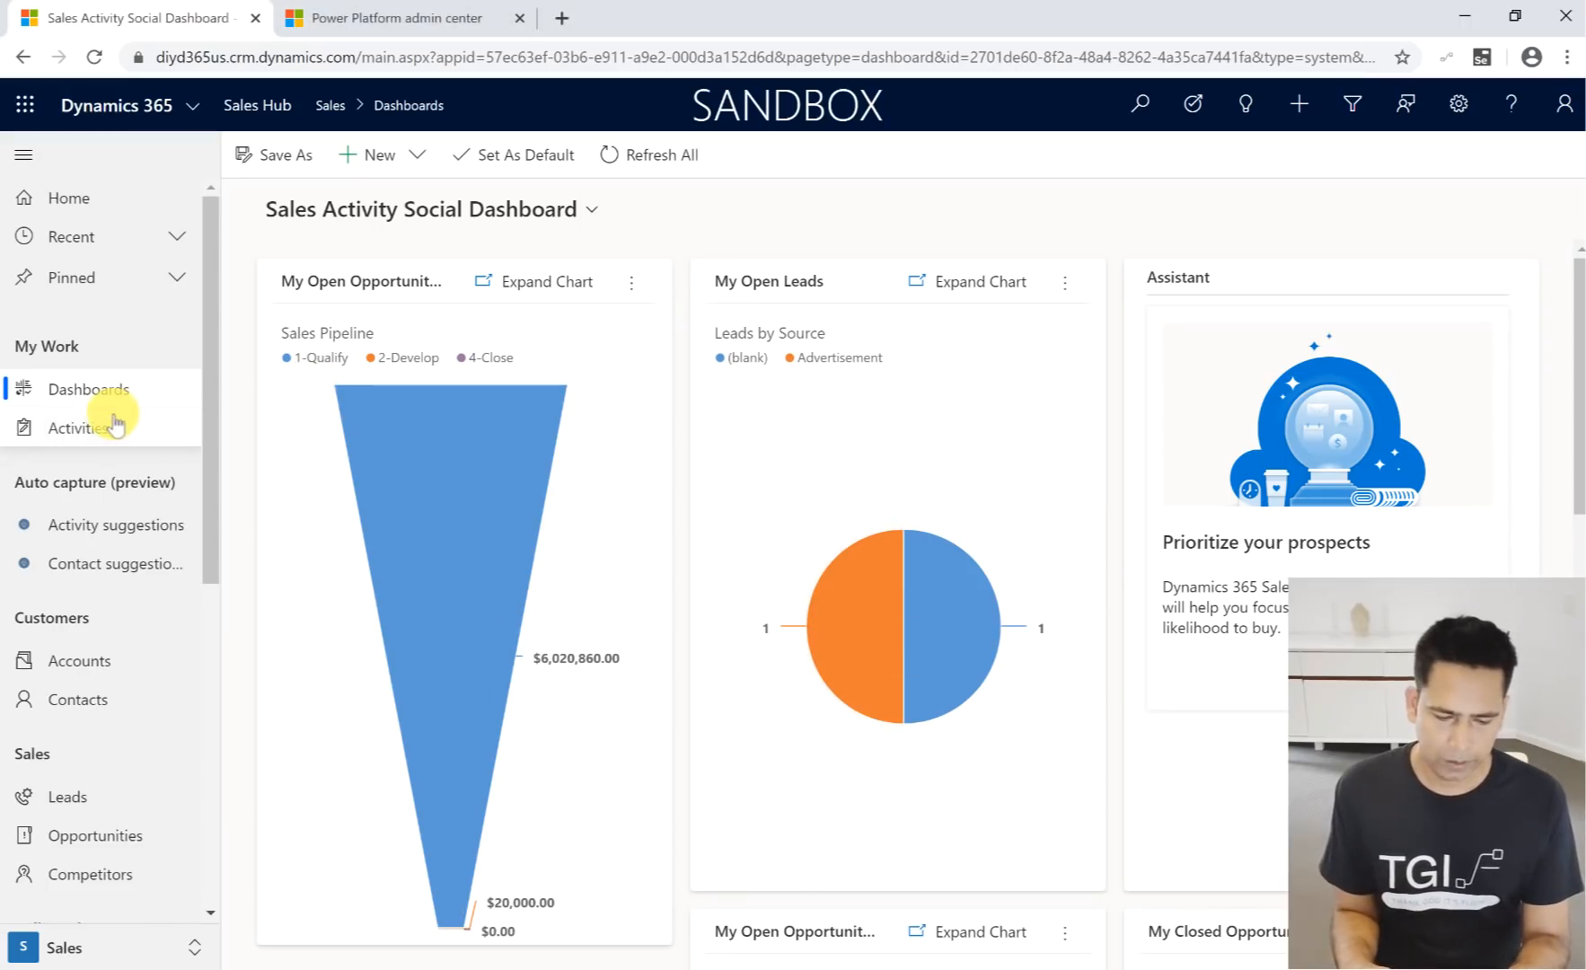
{"action": "left_click", "coordinate": [112, 425]}
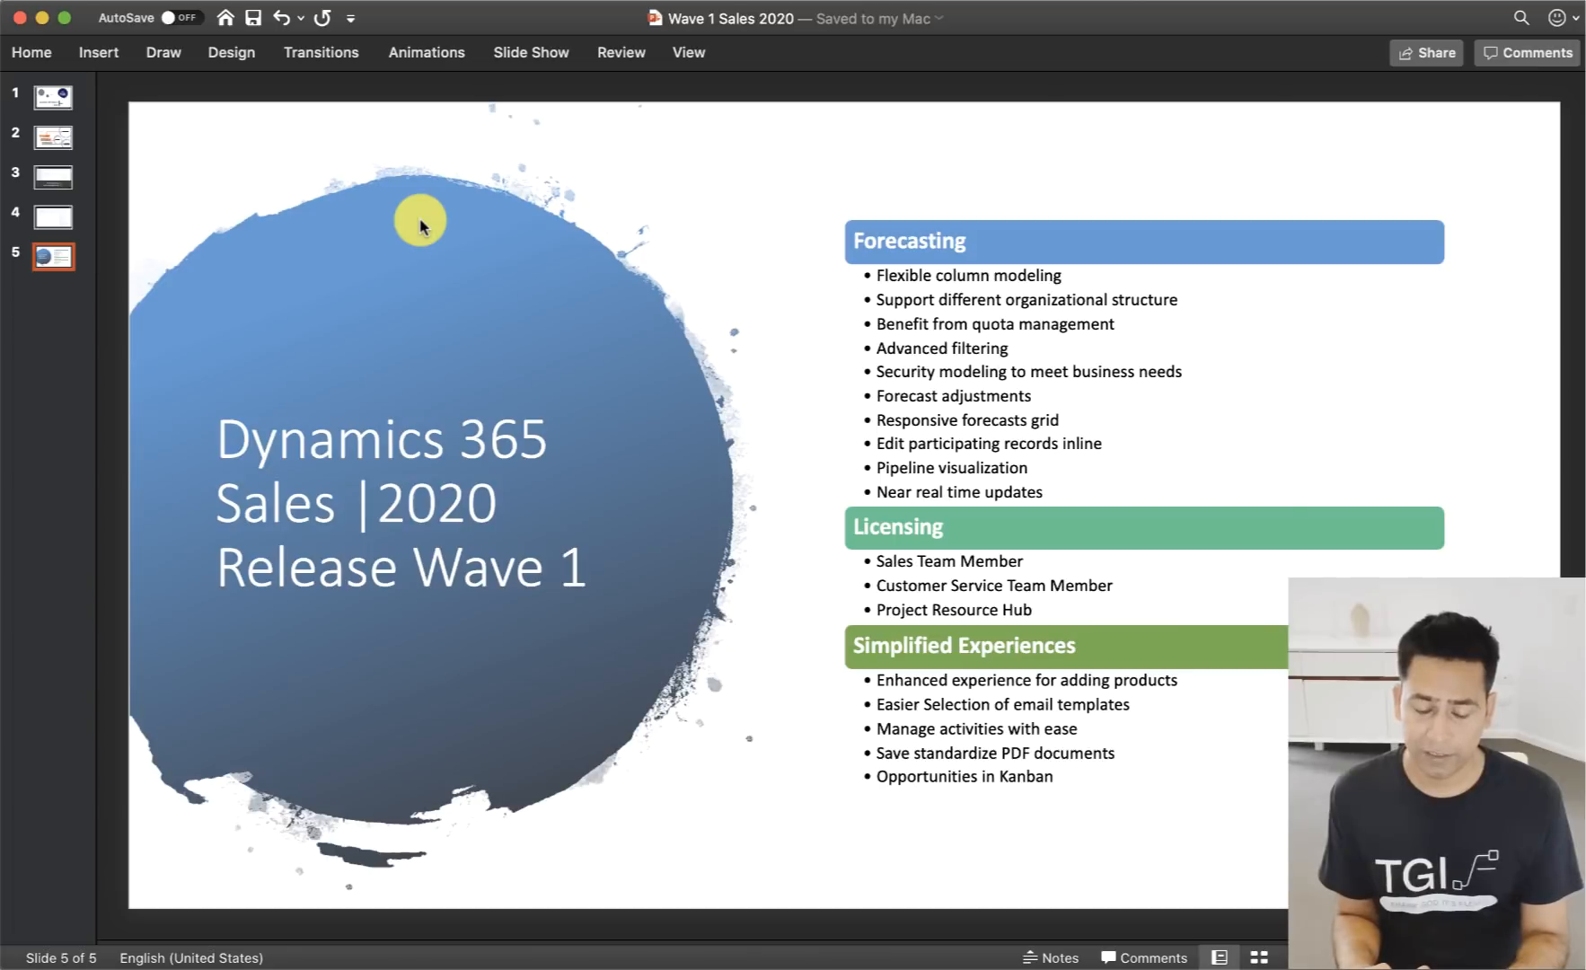
- Return from the PowerPoint presentation to the Sales Hub and change the activities view from Consultations to My Activities
{"action": "key", "text": "super+Tab"}
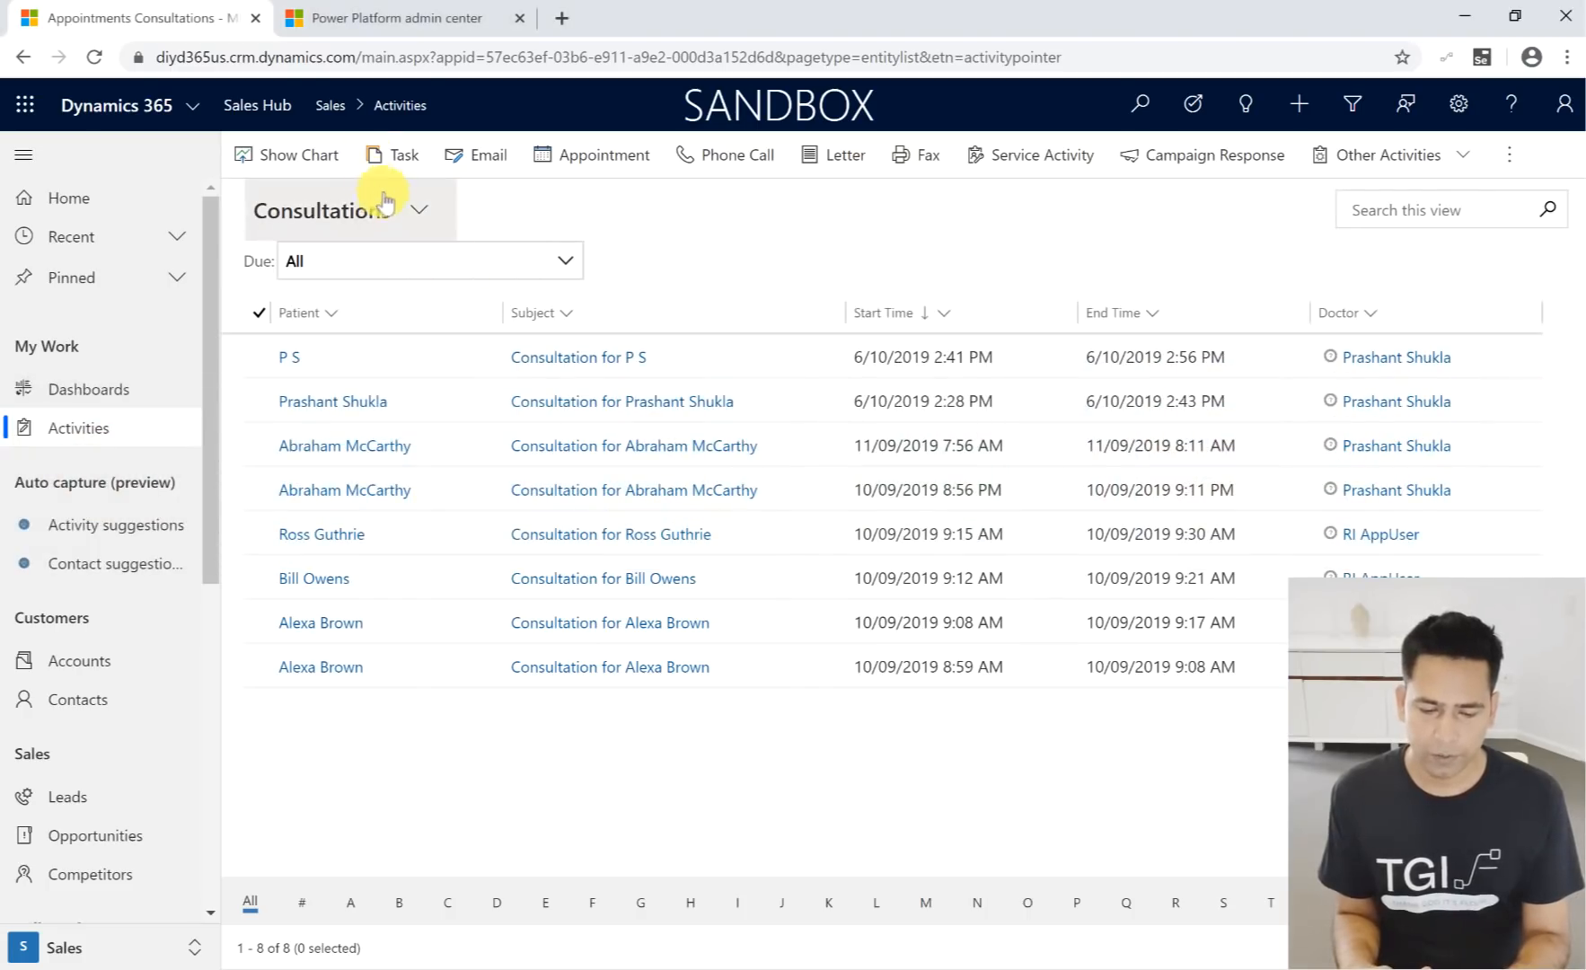
{"action": "left_click", "coordinate": [386, 203]}
{"action": "scroll", "coordinate": [377, 288], "scroll_direction": "up", "scroll_amount": 4}
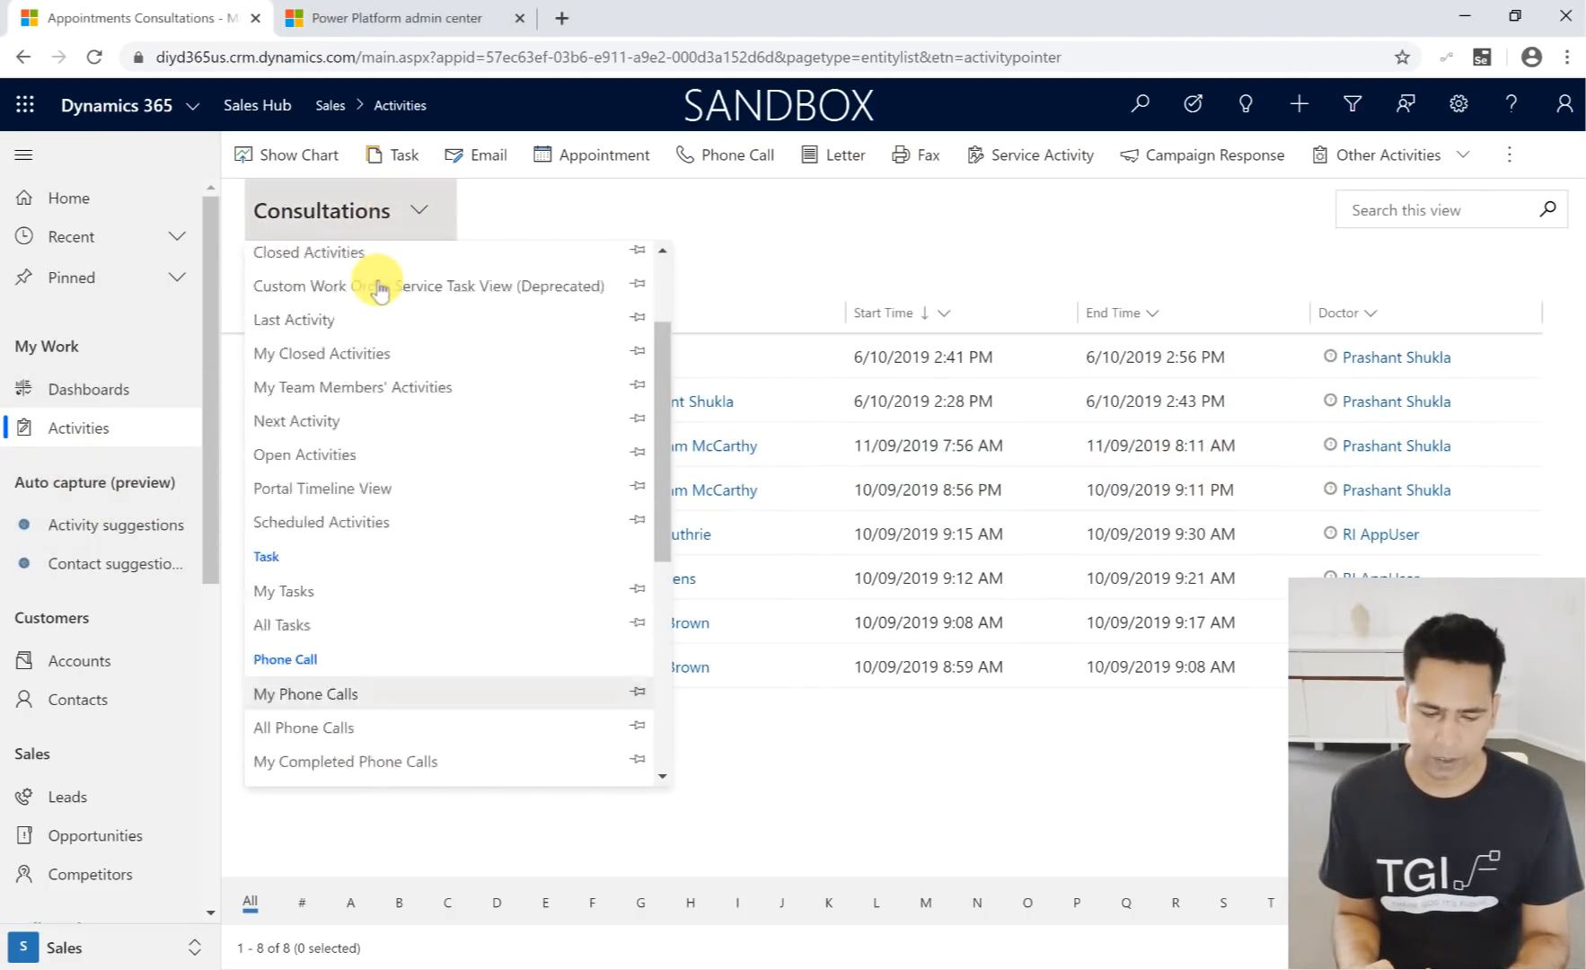
{"action": "scroll", "coordinate": [380, 289], "scroll_direction": "up", "scroll_amount": 2}
{"action": "left_click", "coordinate": [363, 295]}
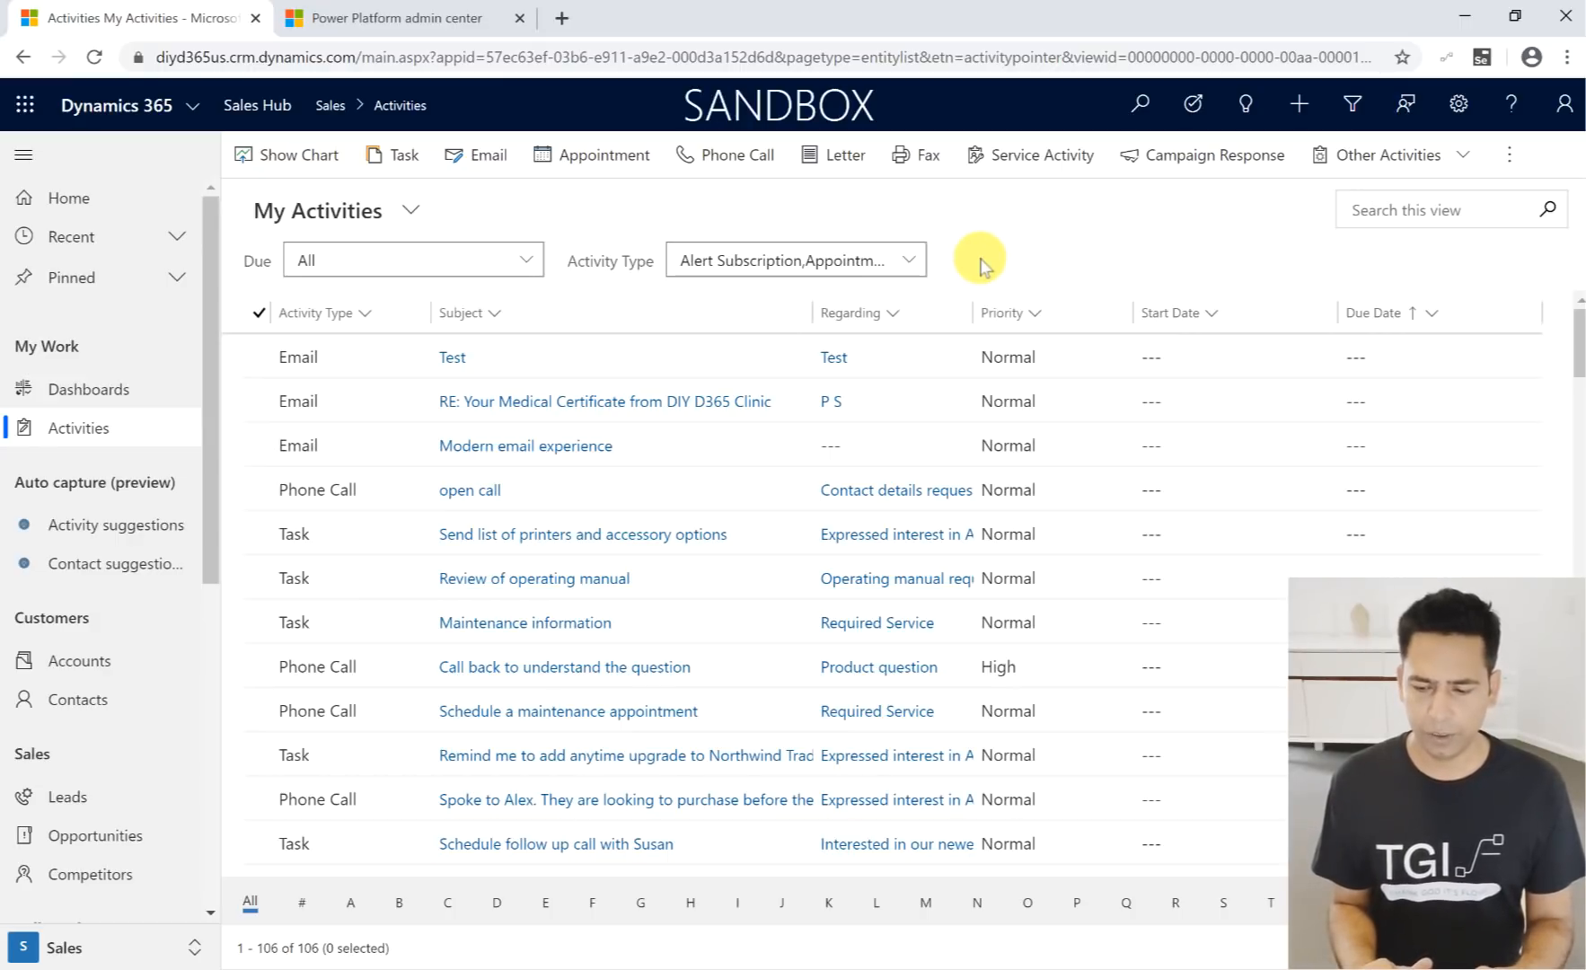
- Check the Due and Activity Type filter options for My Activities without changing either filter
{"action": "left_click", "coordinate": [523, 262]}
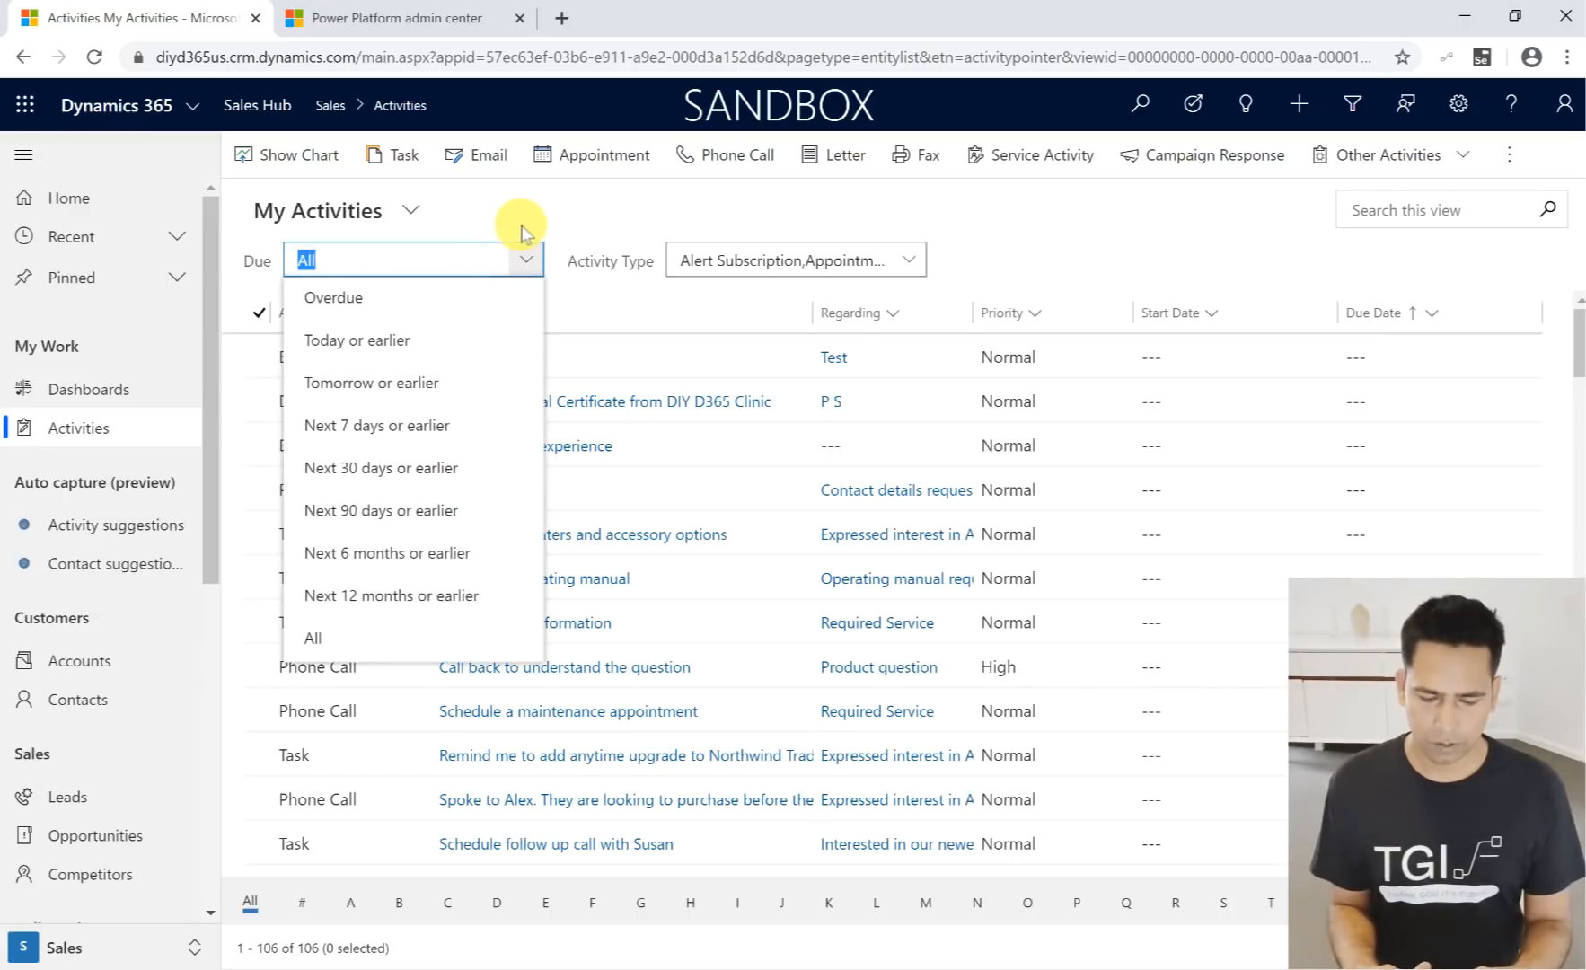
{"action": "left_click", "coordinate": [524, 235]}
{"action": "left_click", "coordinate": [906, 265]}
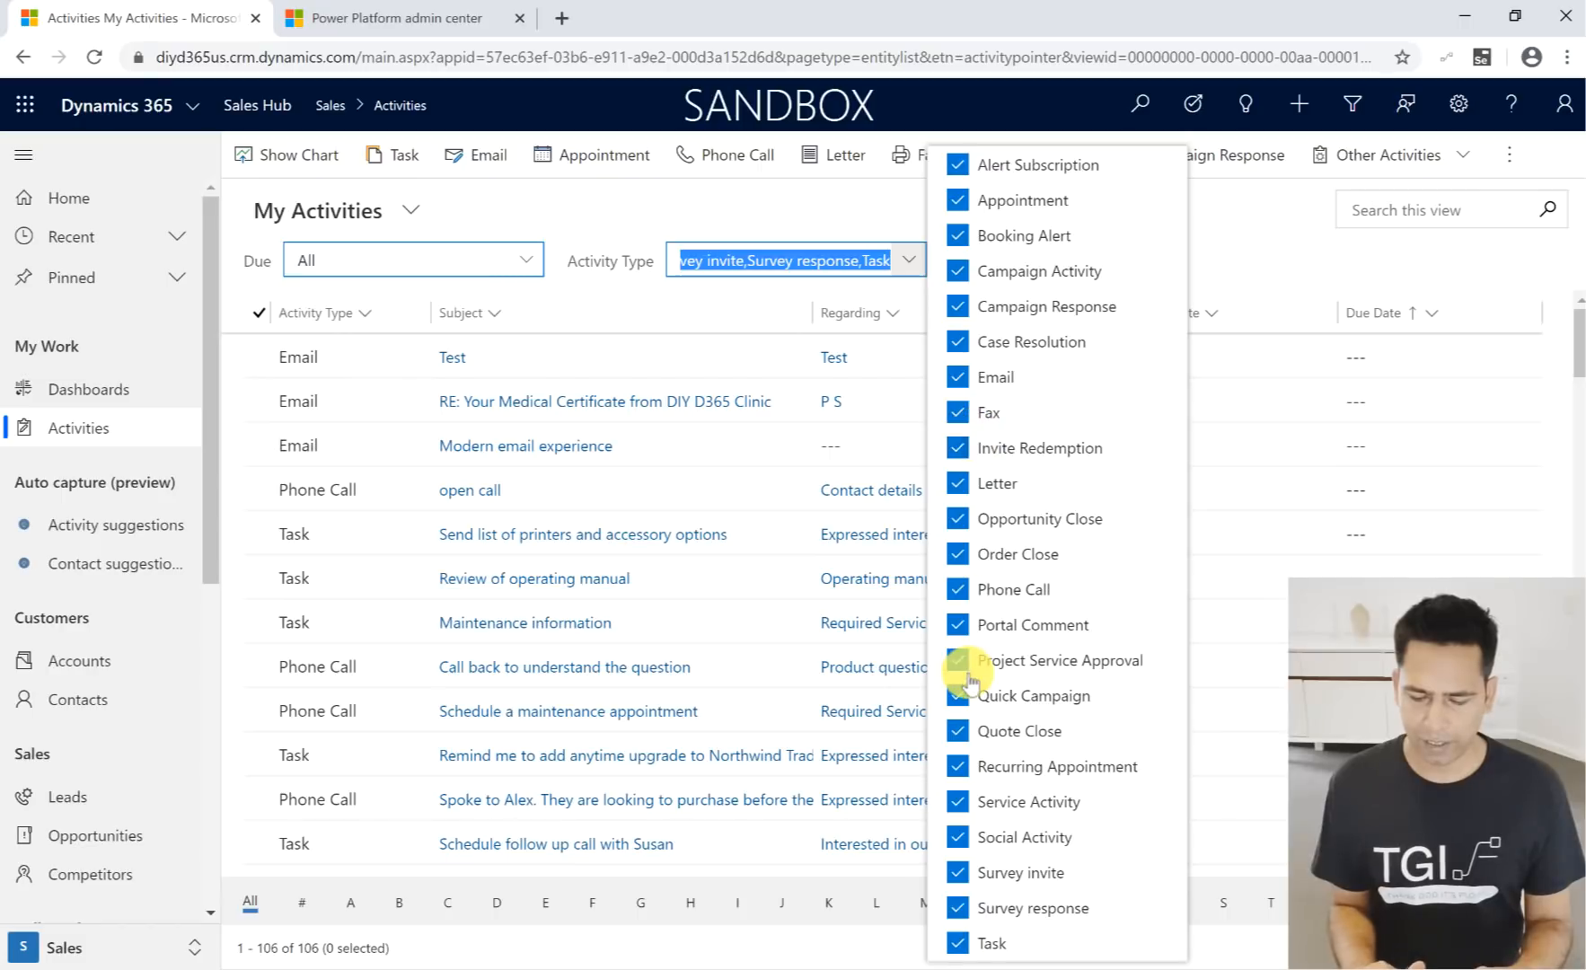
{"action": "left_click", "coordinate": [730, 207]}
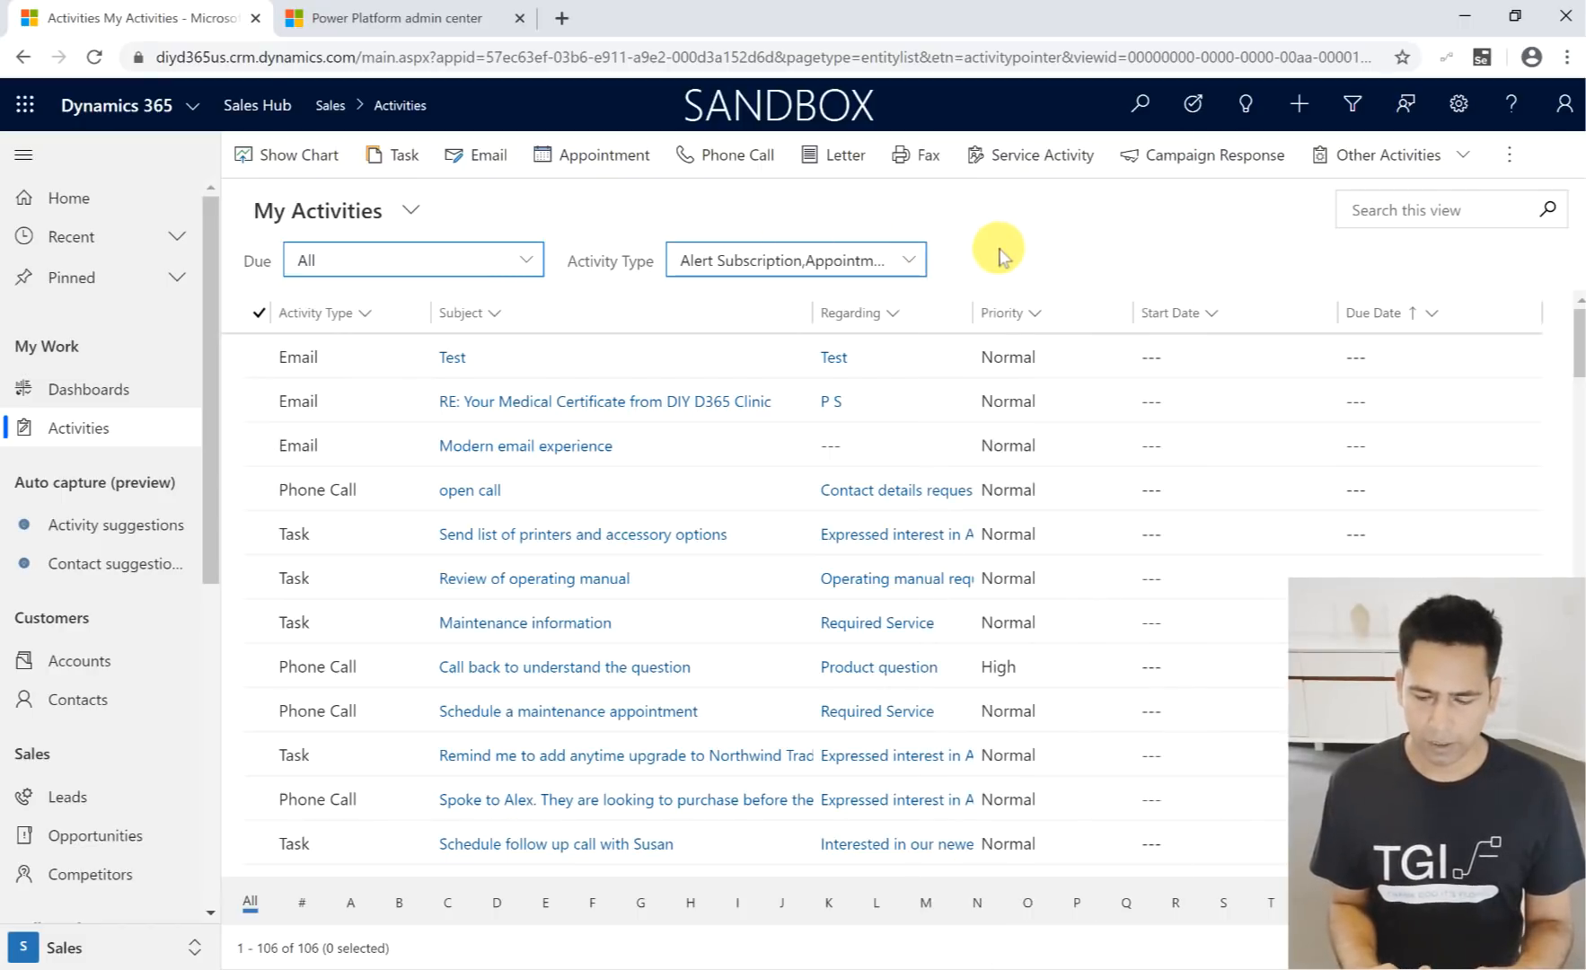
- Display the My Activities view with the Calendar Control
{"action": "left_click", "coordinate": [1511, 160]}
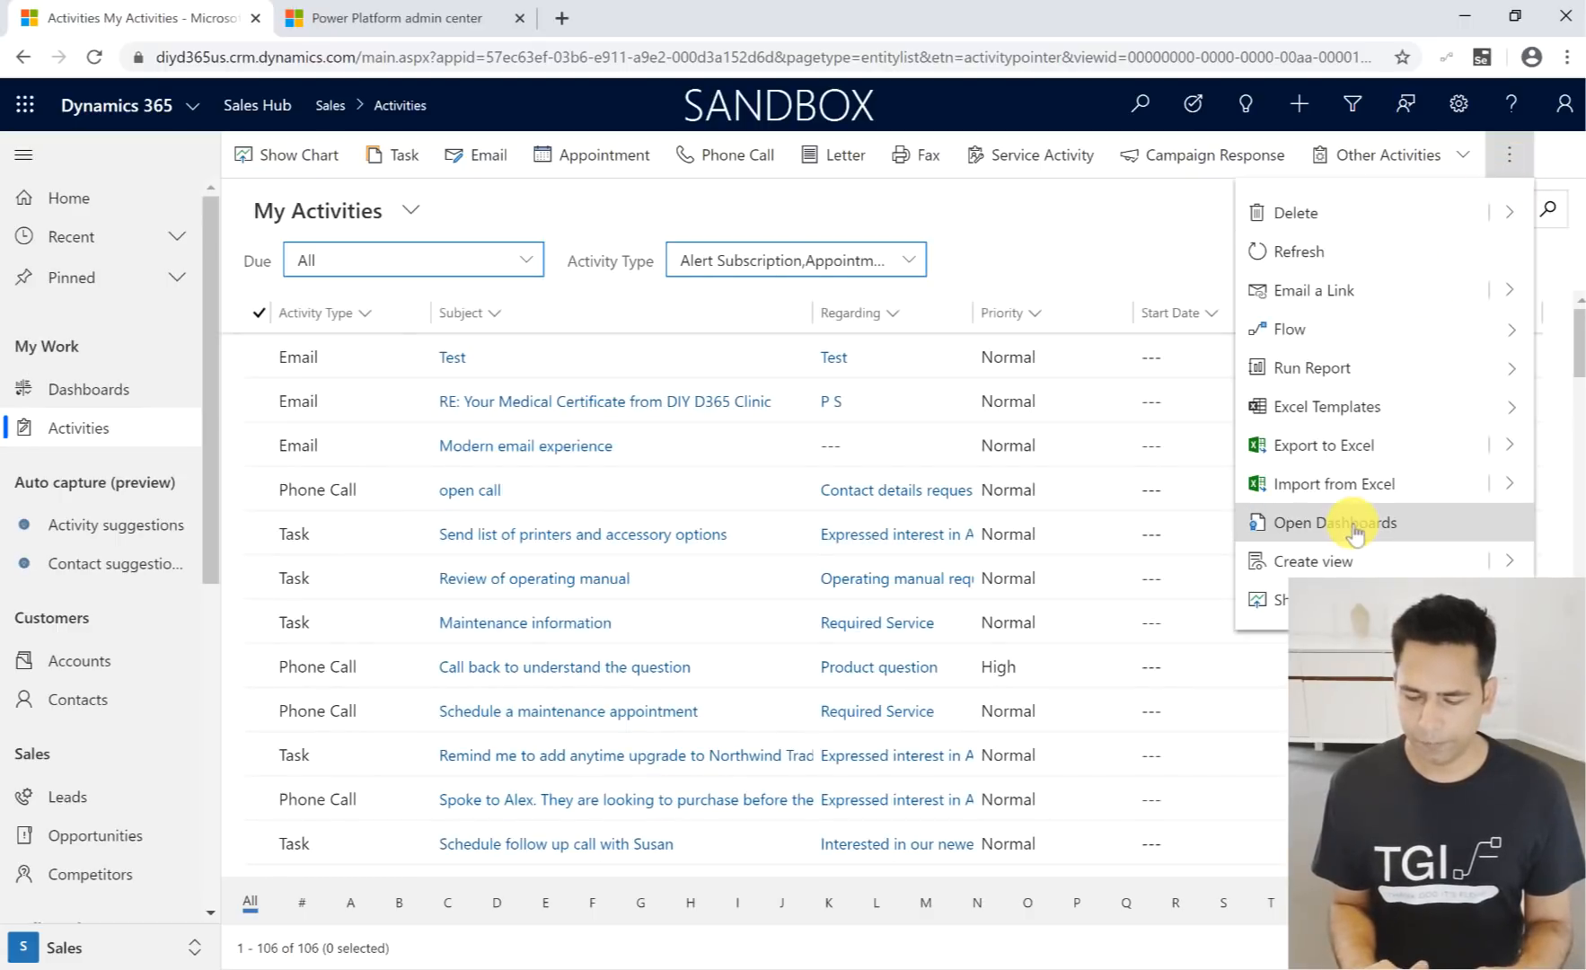
{"action": "left_click", "coordinate": [1267, 597]}
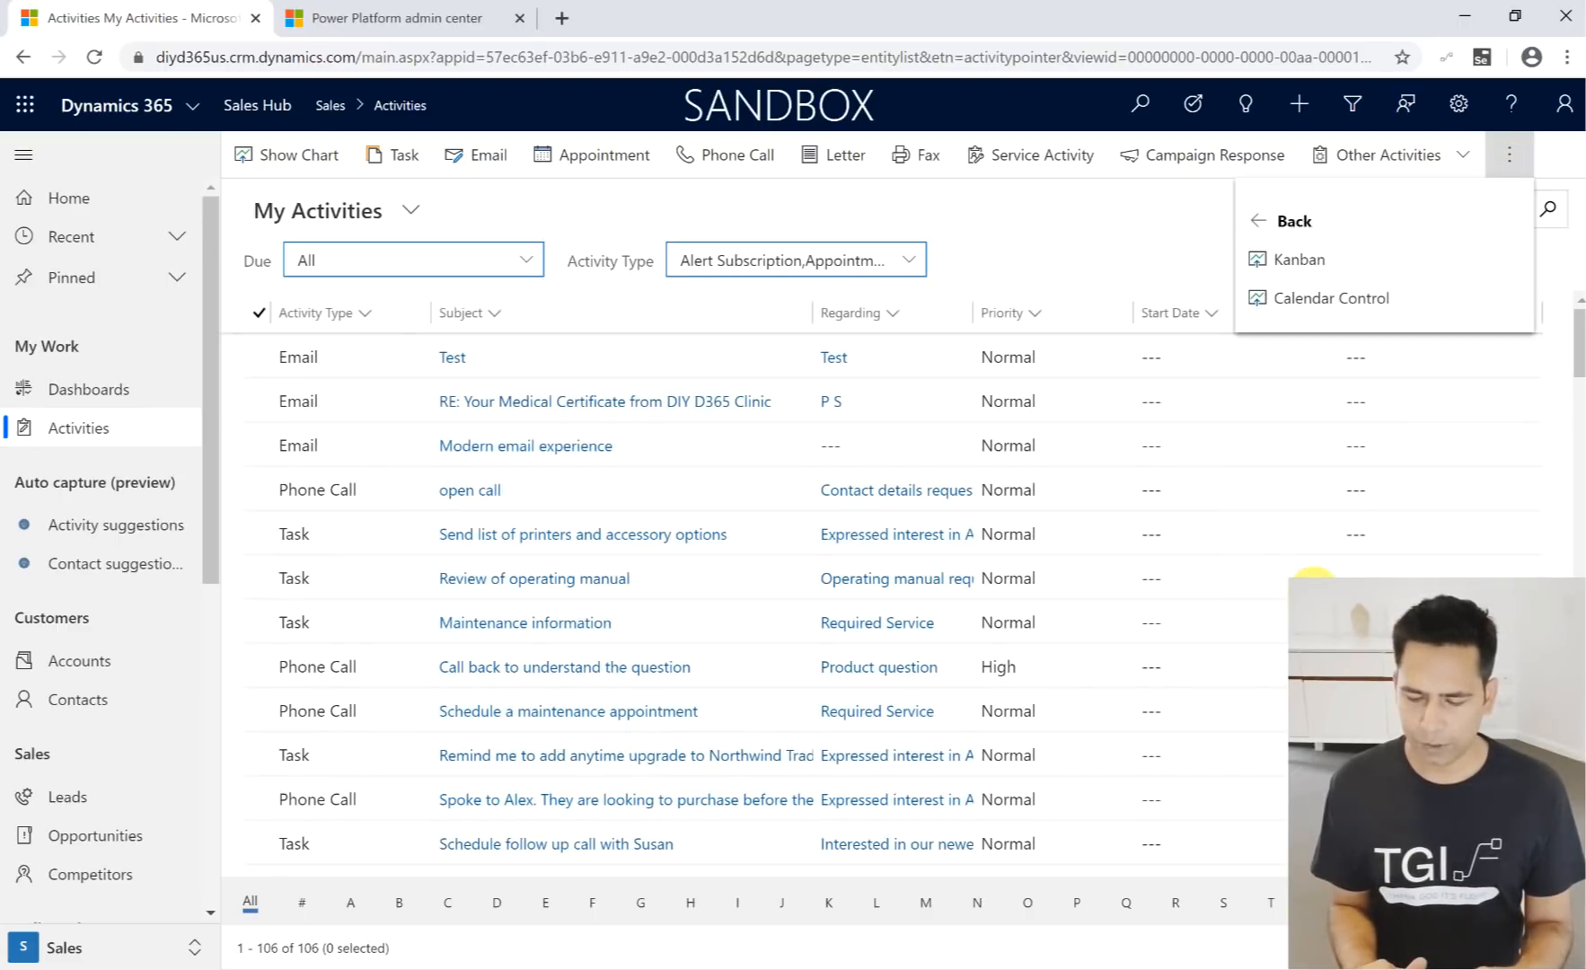
{"action": "left_click", "coordinate": [1332, 299]}
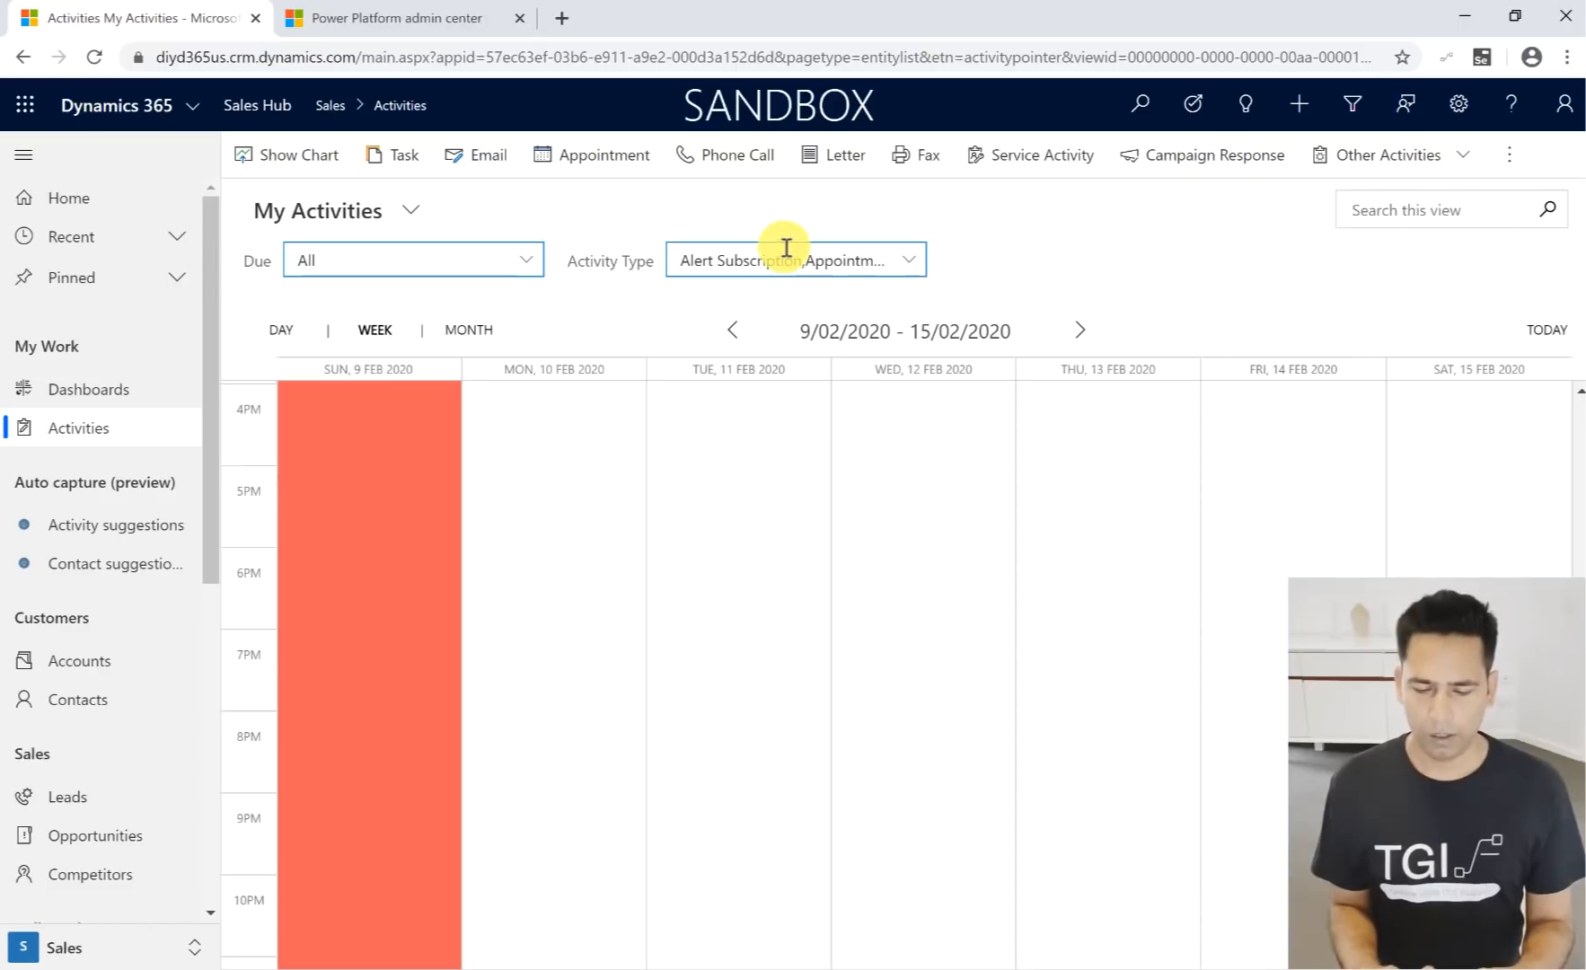
- Set the activities calendar to the month layout and go back to October 2019
{"action": "left_click", "coordinate": [466, 329]}
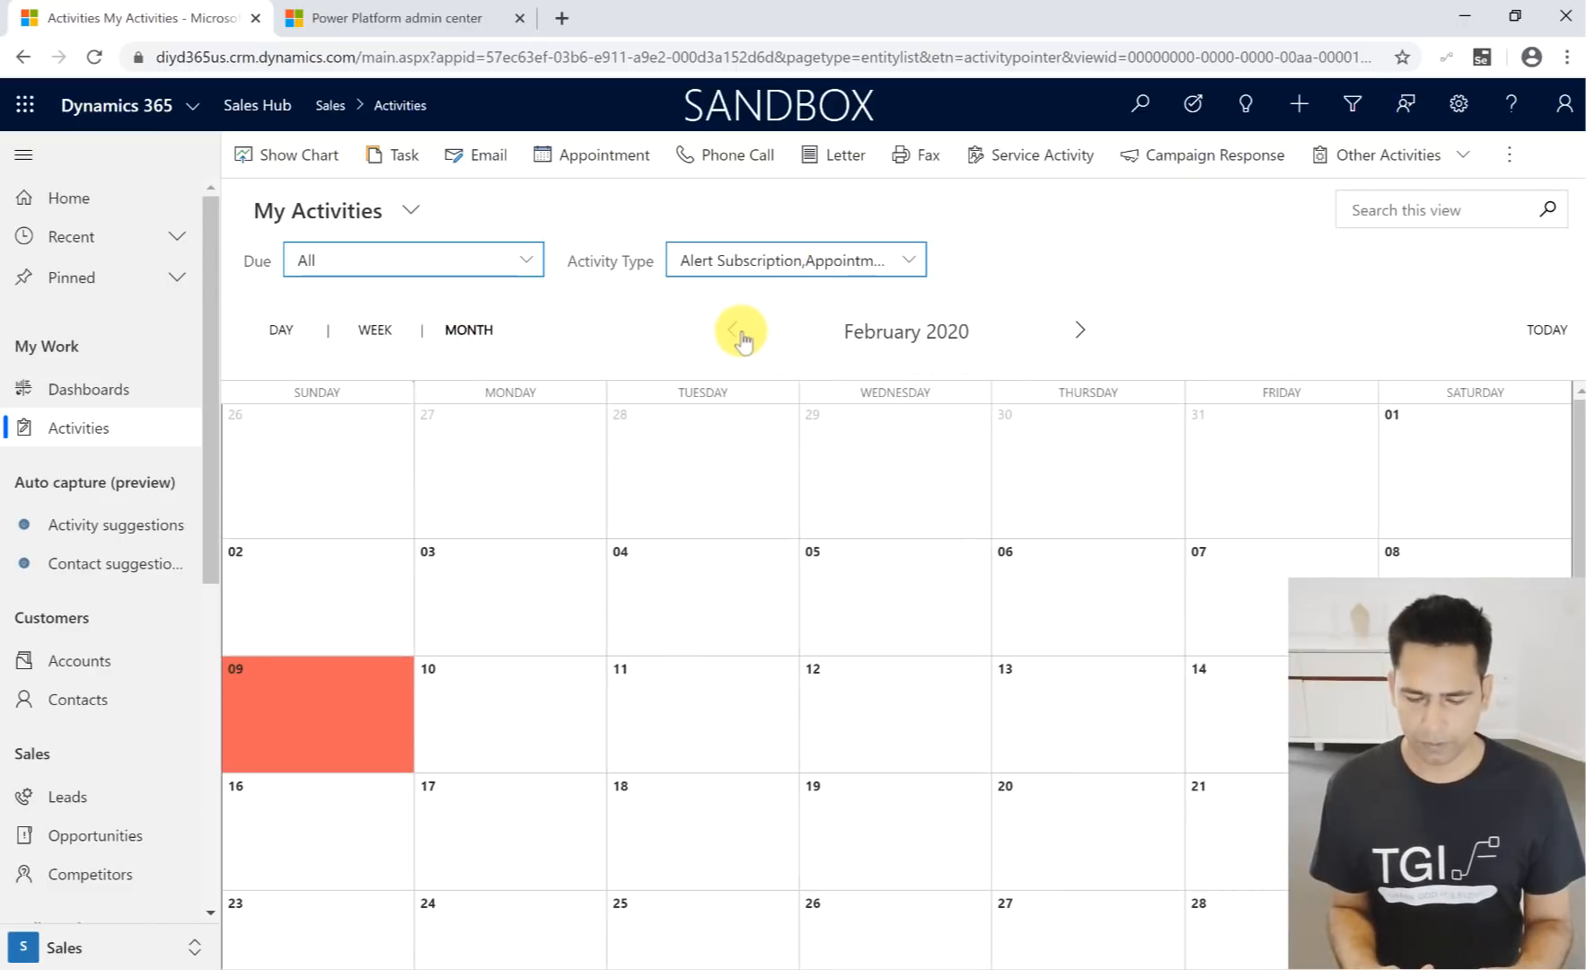
{"action": "left_click", "coordinate": [733, 333]}
{"action": "left_click", "coordinate": [733, 332]}
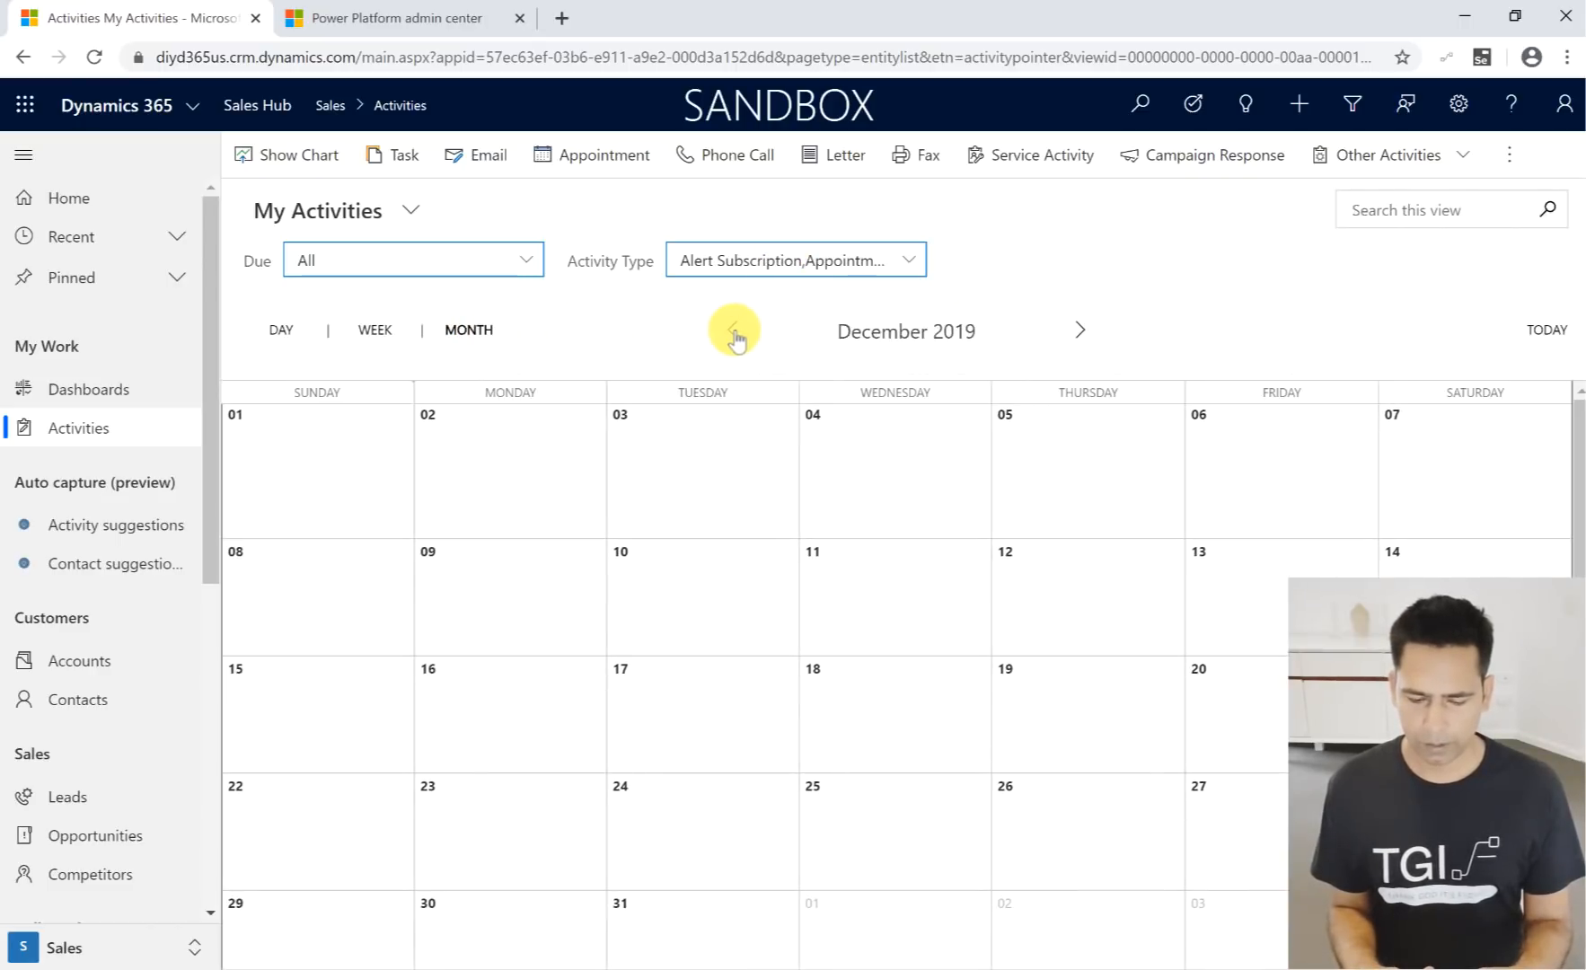
{"action": "left_click", "coordinate": [733, 333]}
{"action": "left_click", "coordinate": [733, 333]}
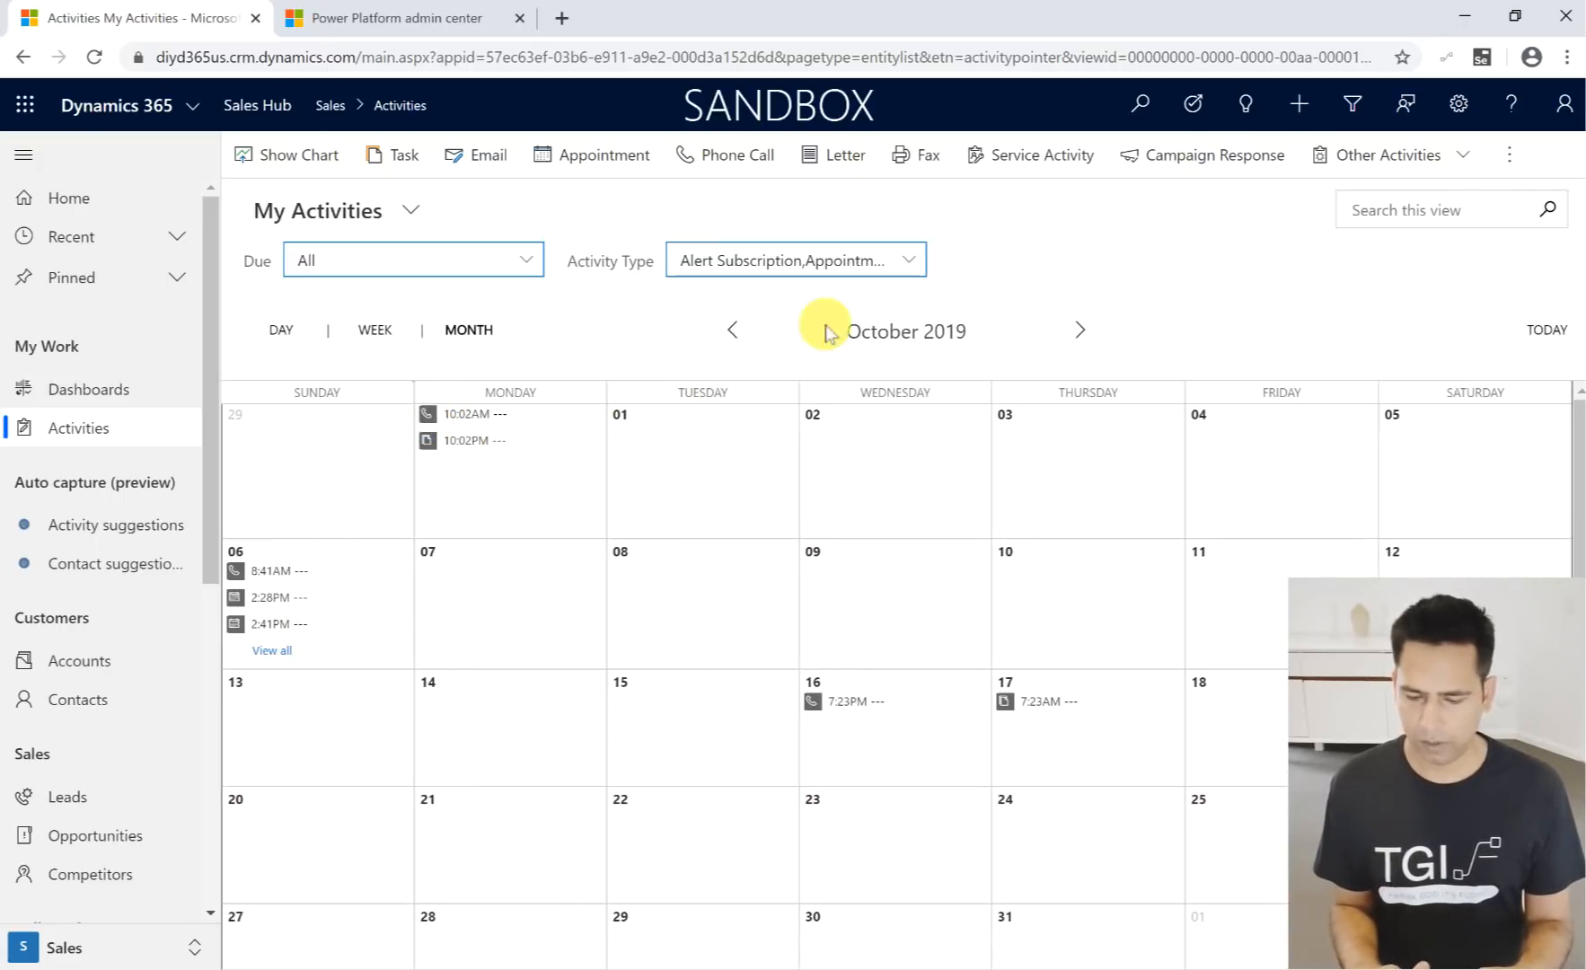
- Display My Activities as a Kanban board, try to move the Test email card to Completed, and return to the activities
{"action": "left_click", "coordinate": [1509, 158]}
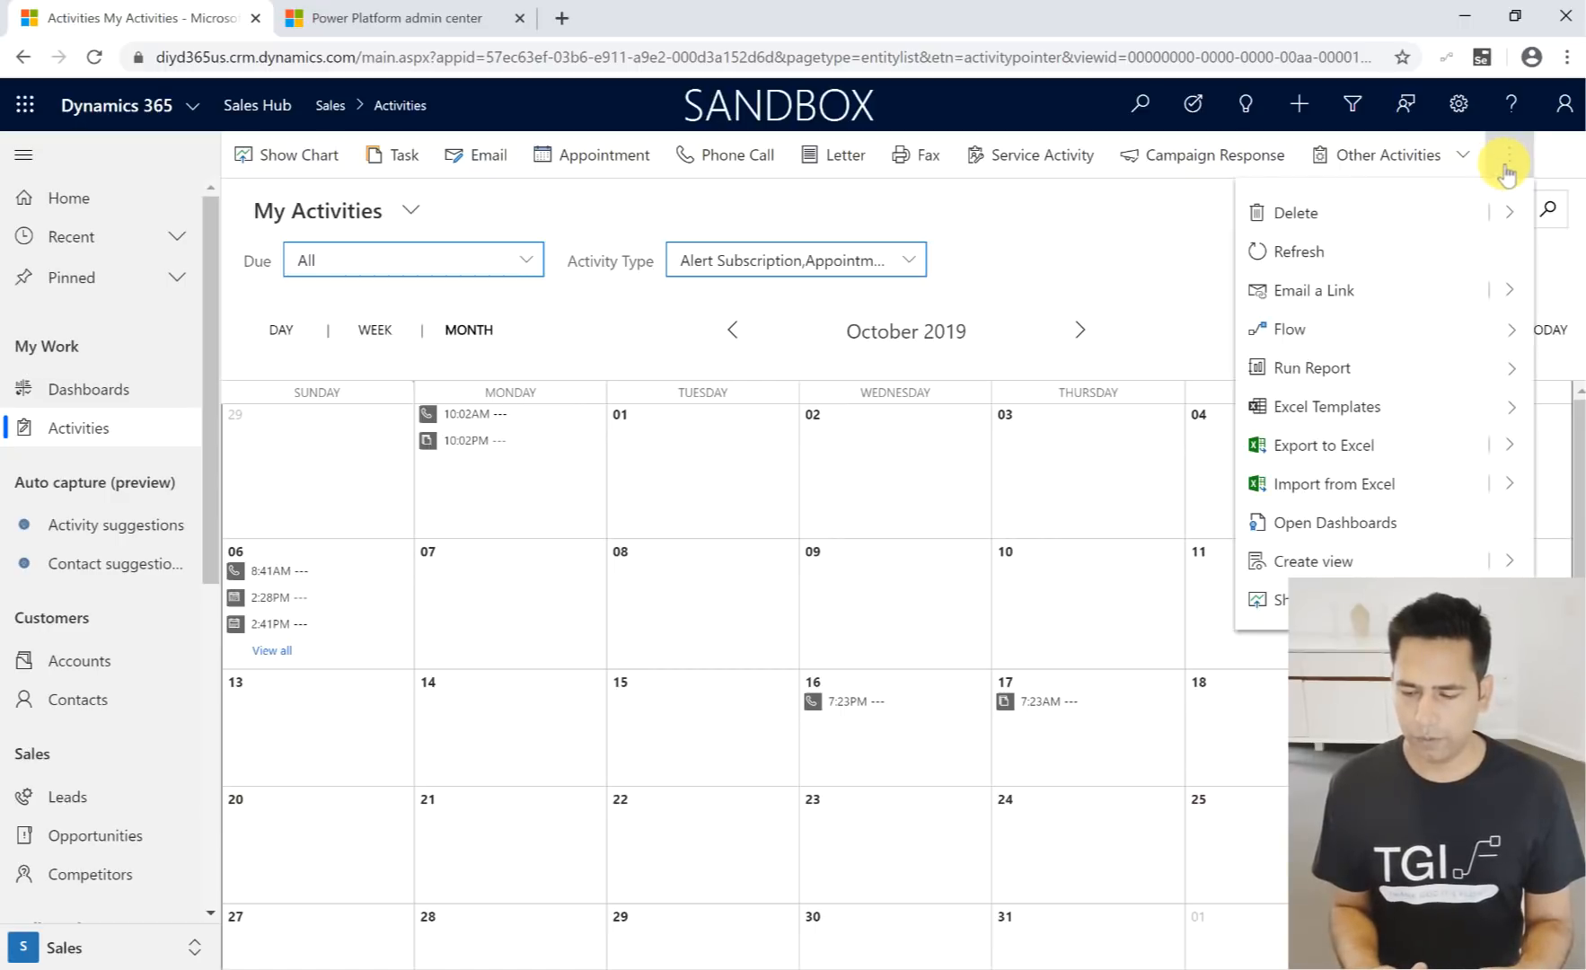
{"action": "left_click", "coordinate": [1271, 600]}
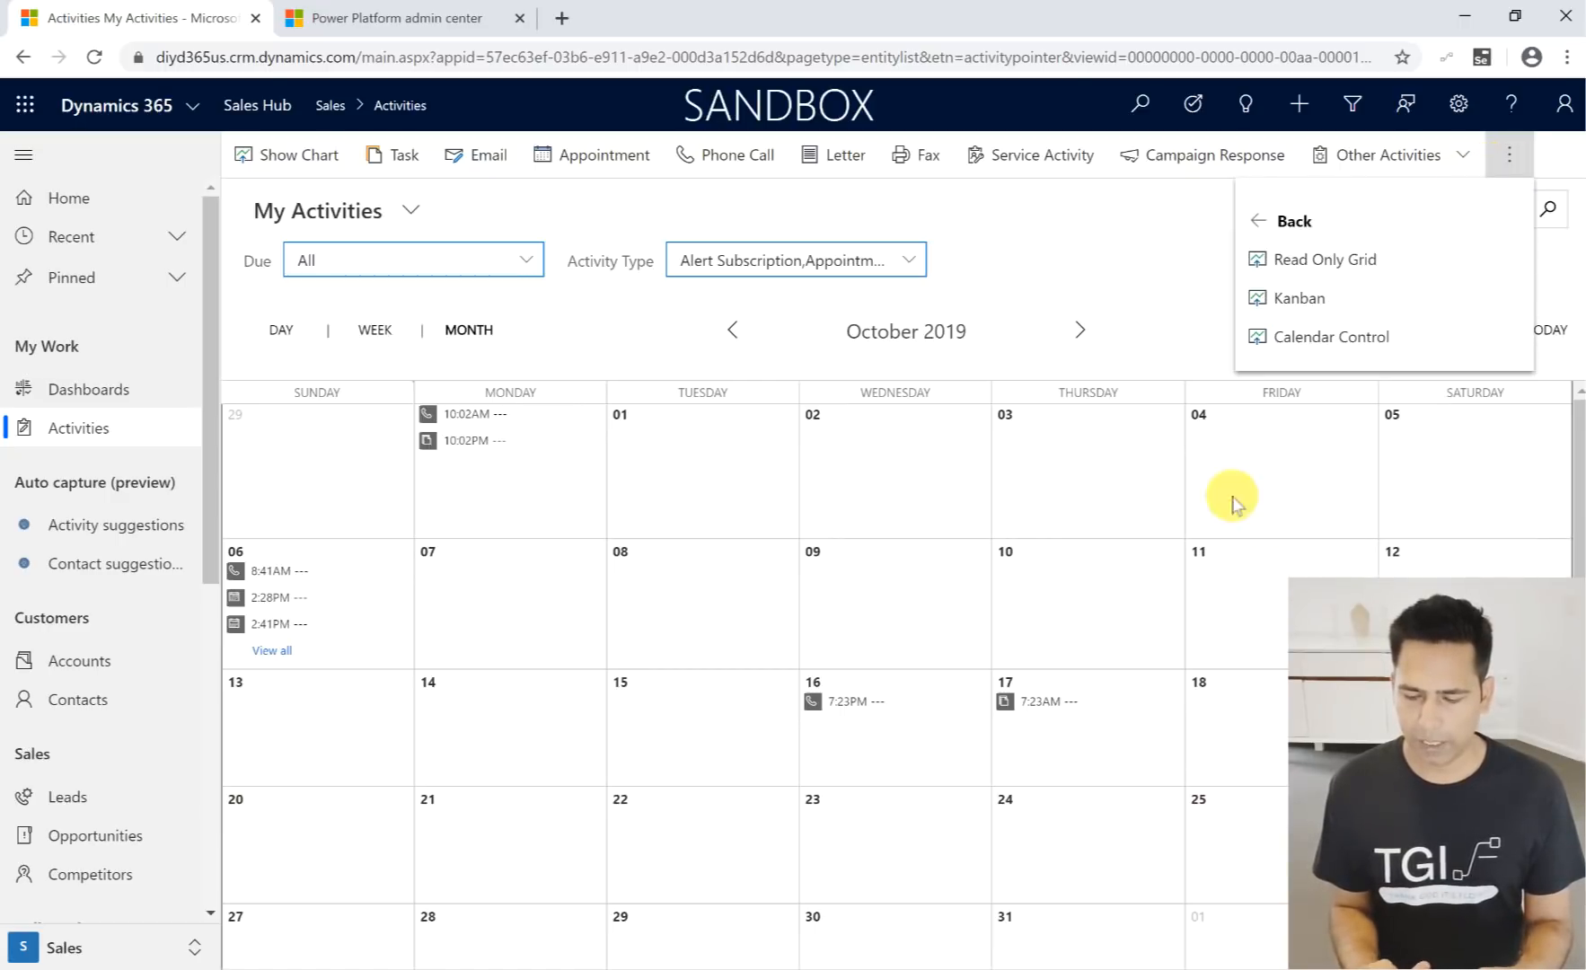
{"action": "left_click", "coordinate": [1317, 310]}
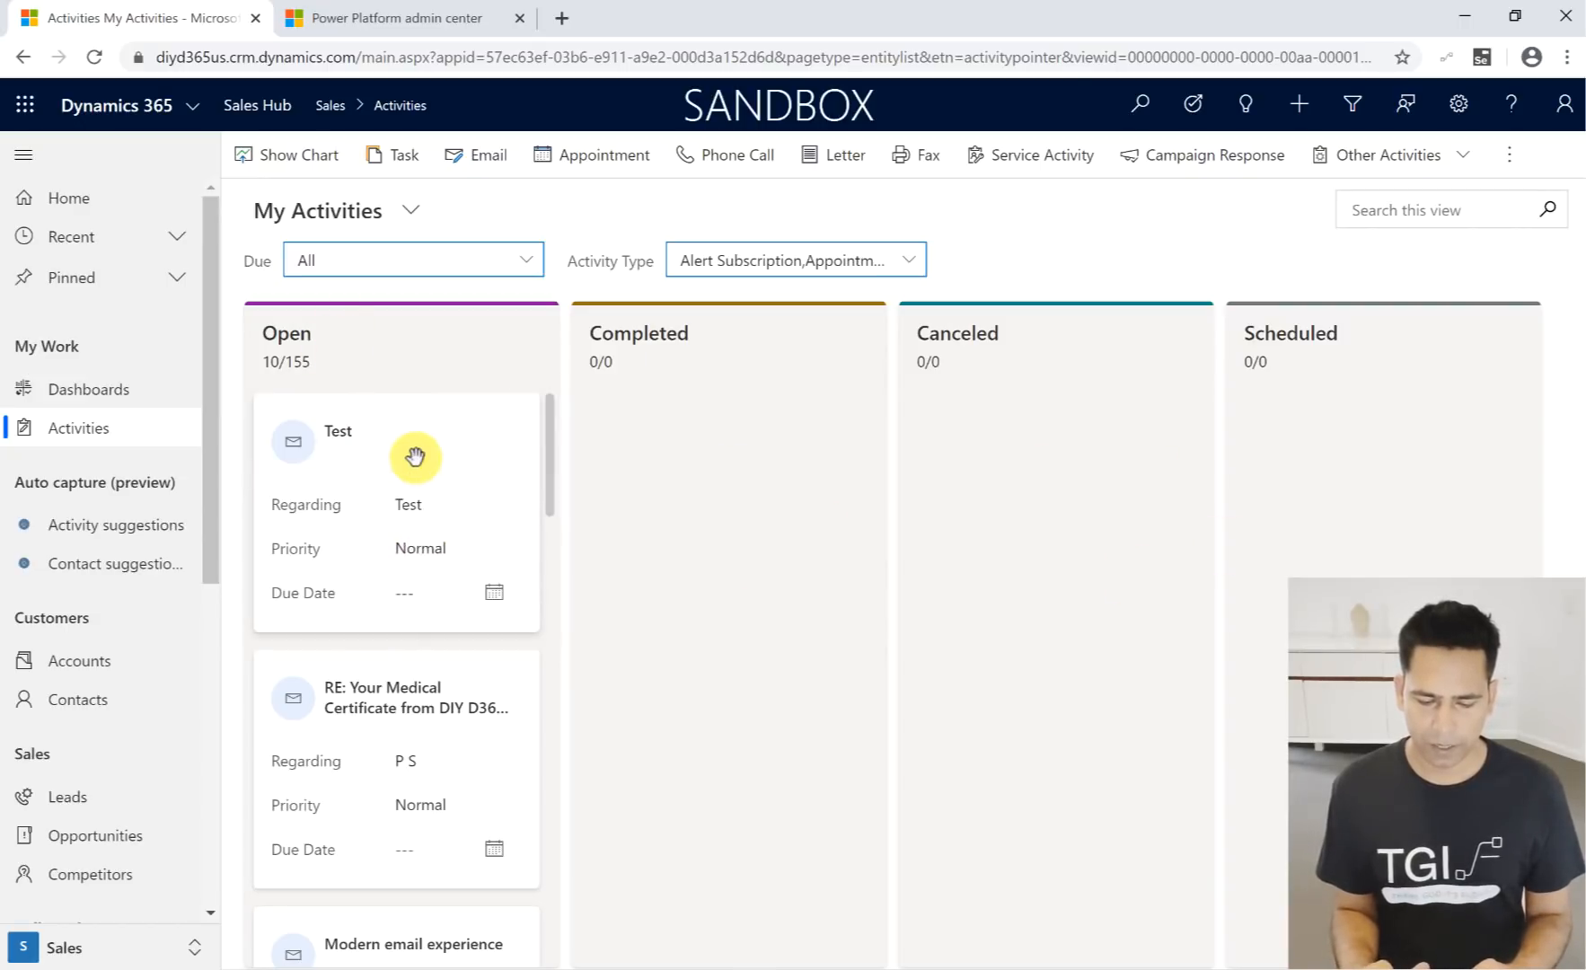
{"action": "left_click_drag", "start_coordinate": [454, 436], "coordinate": [691, 447]}
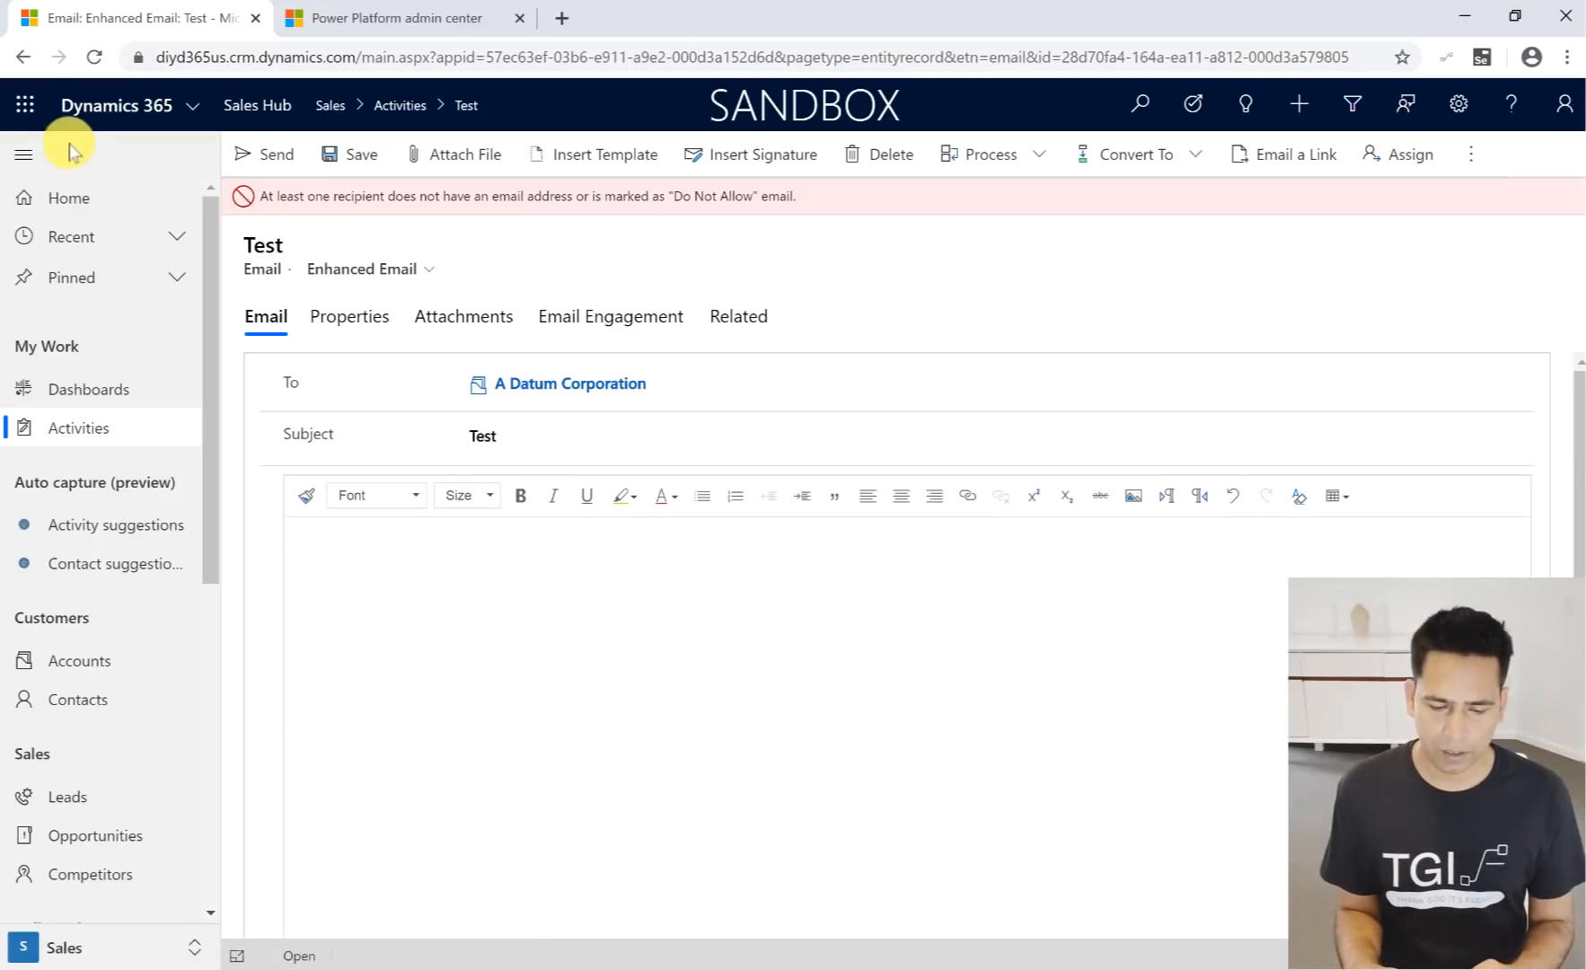
{"action": "left_click", "coordinate": [22, 57]}
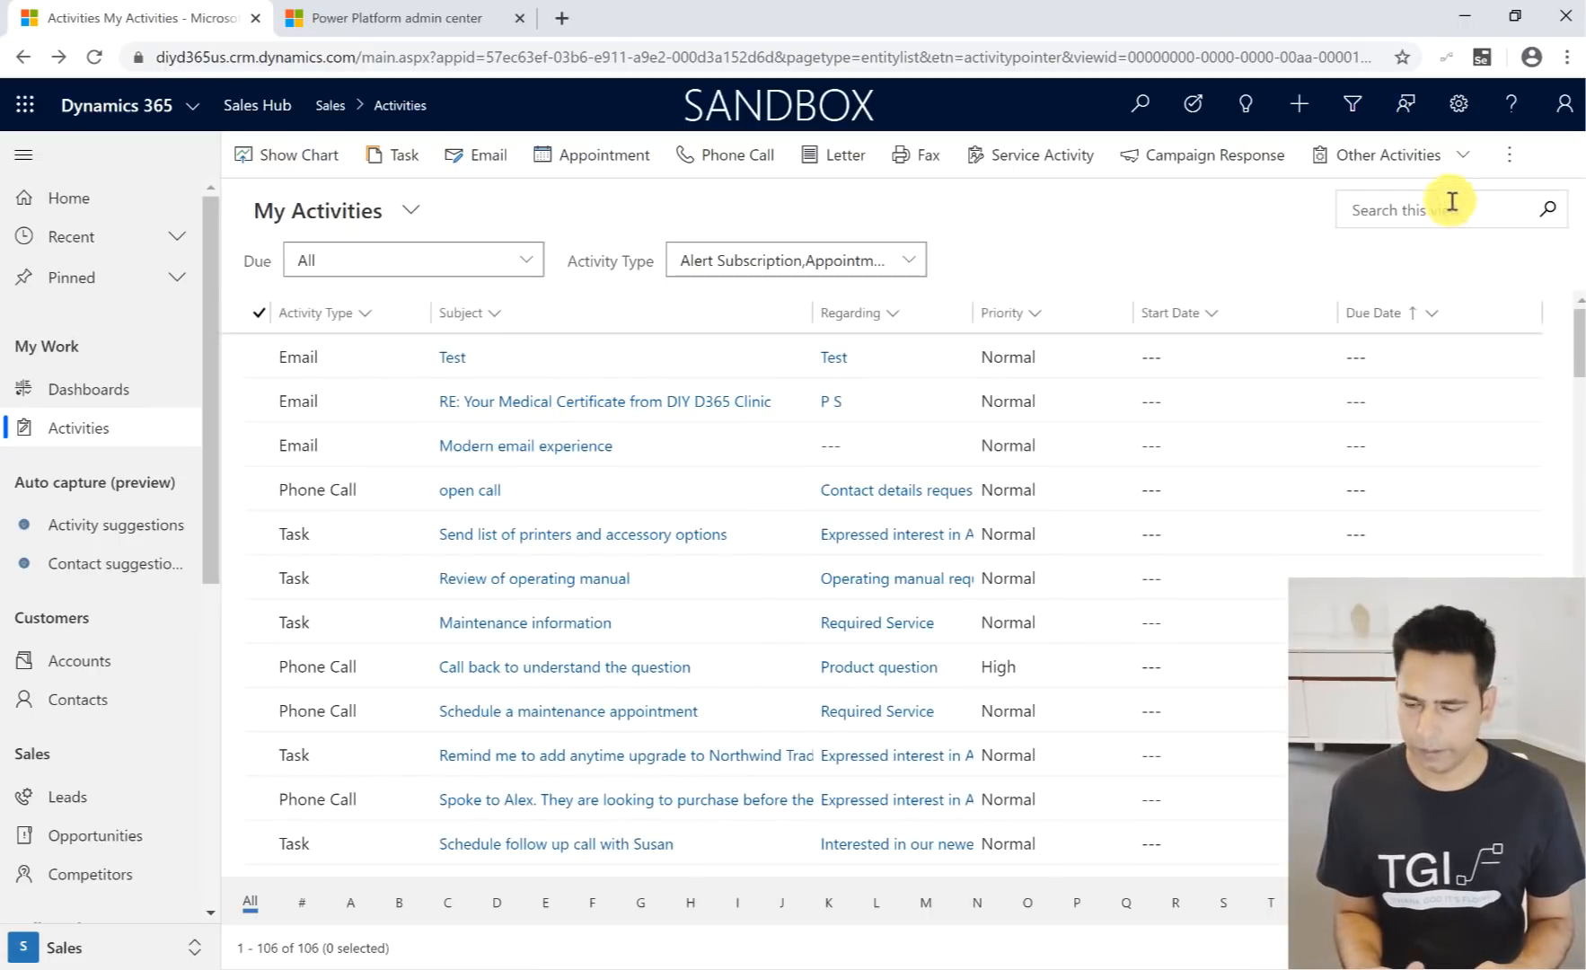
- Change the My Activities list from the grid to the Kanban board
{"action": "left_click", "coordinate": [1509, 155]}
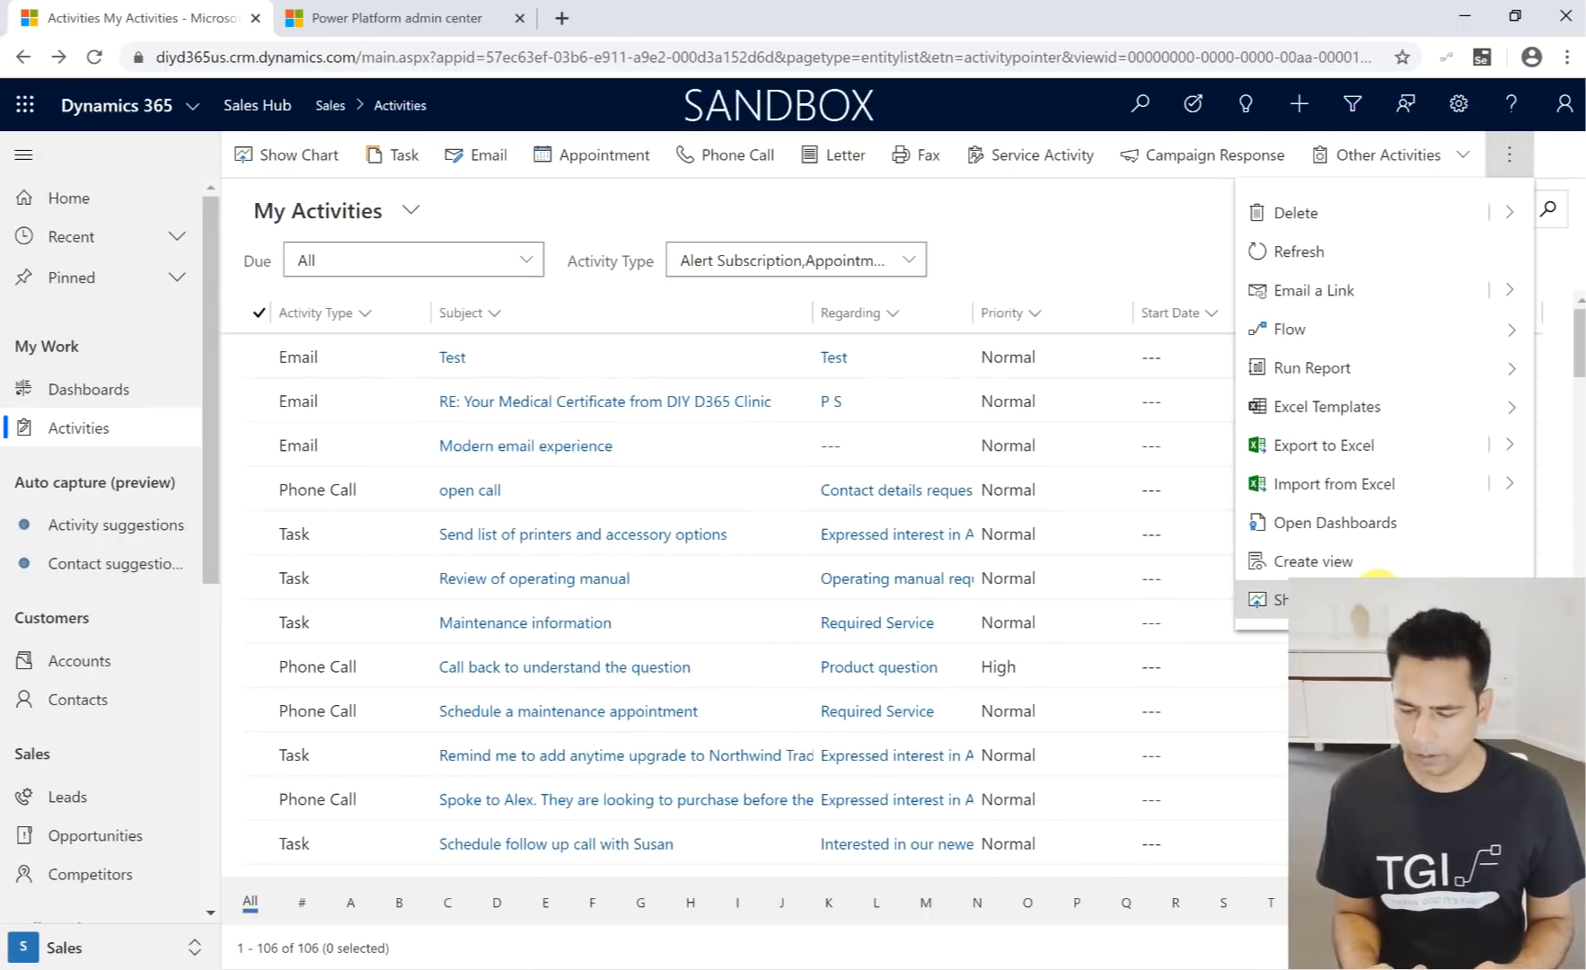
{"action": "left_click", "coordinate": [1374, 597]}
{"action": "left_click", "coordinate": [1303, 265]}
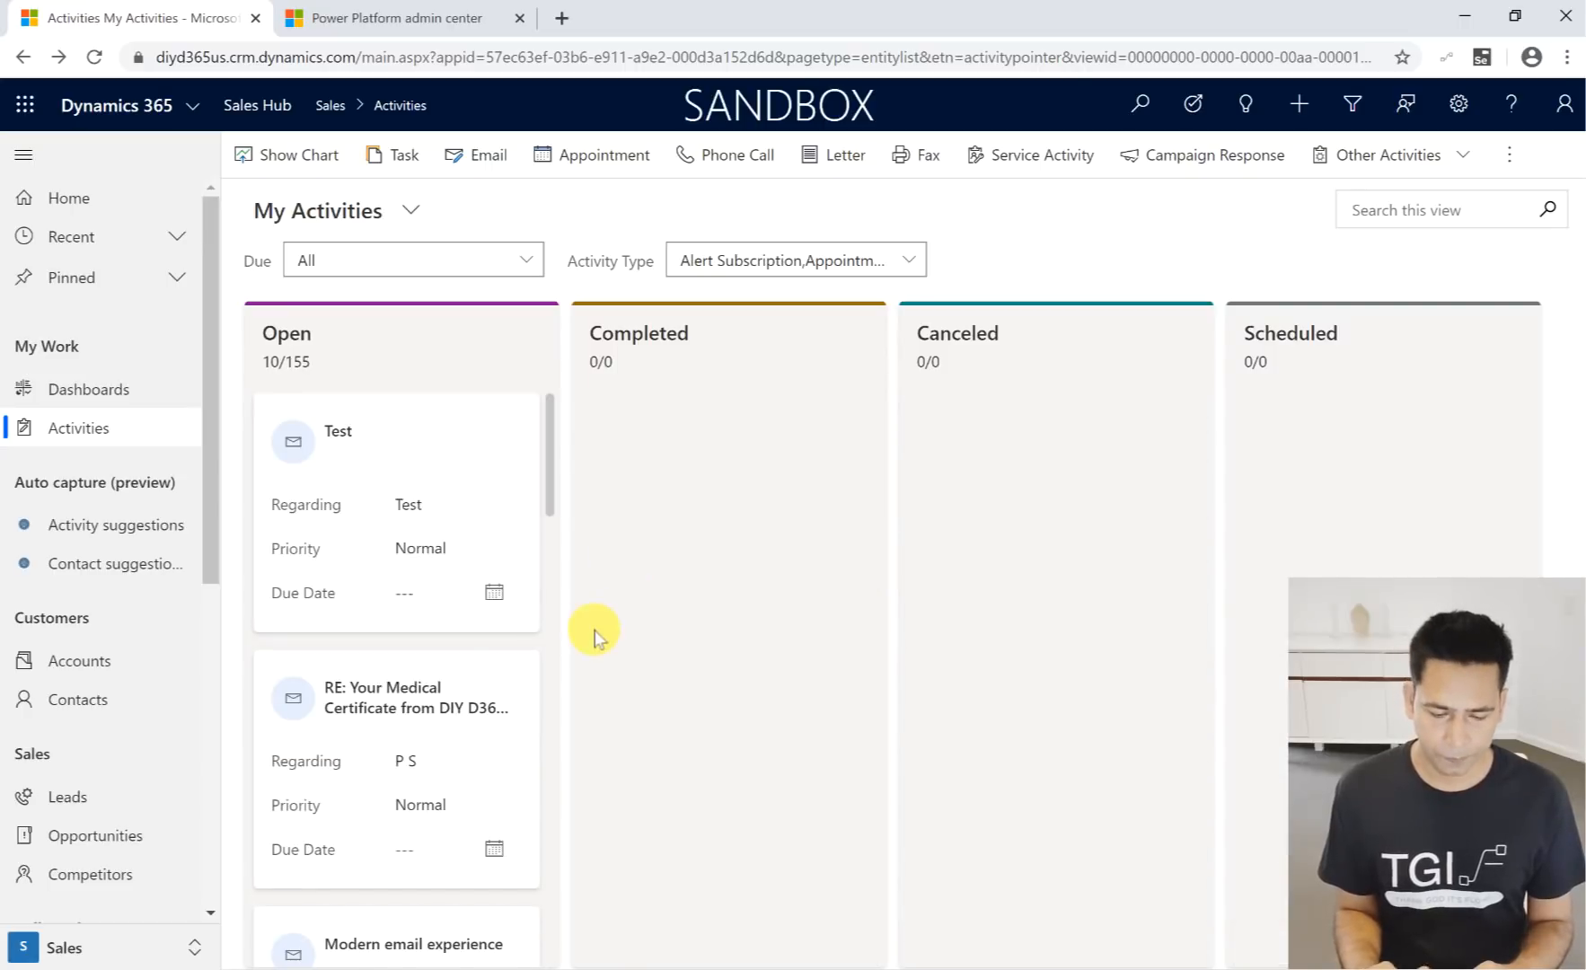
- Move the open call phone call card from Open to Completed and confirm the status change
{"action": "scroll", "coordinate": [436, 711], "scroll_direction": "down", "scroll_amount": 5}
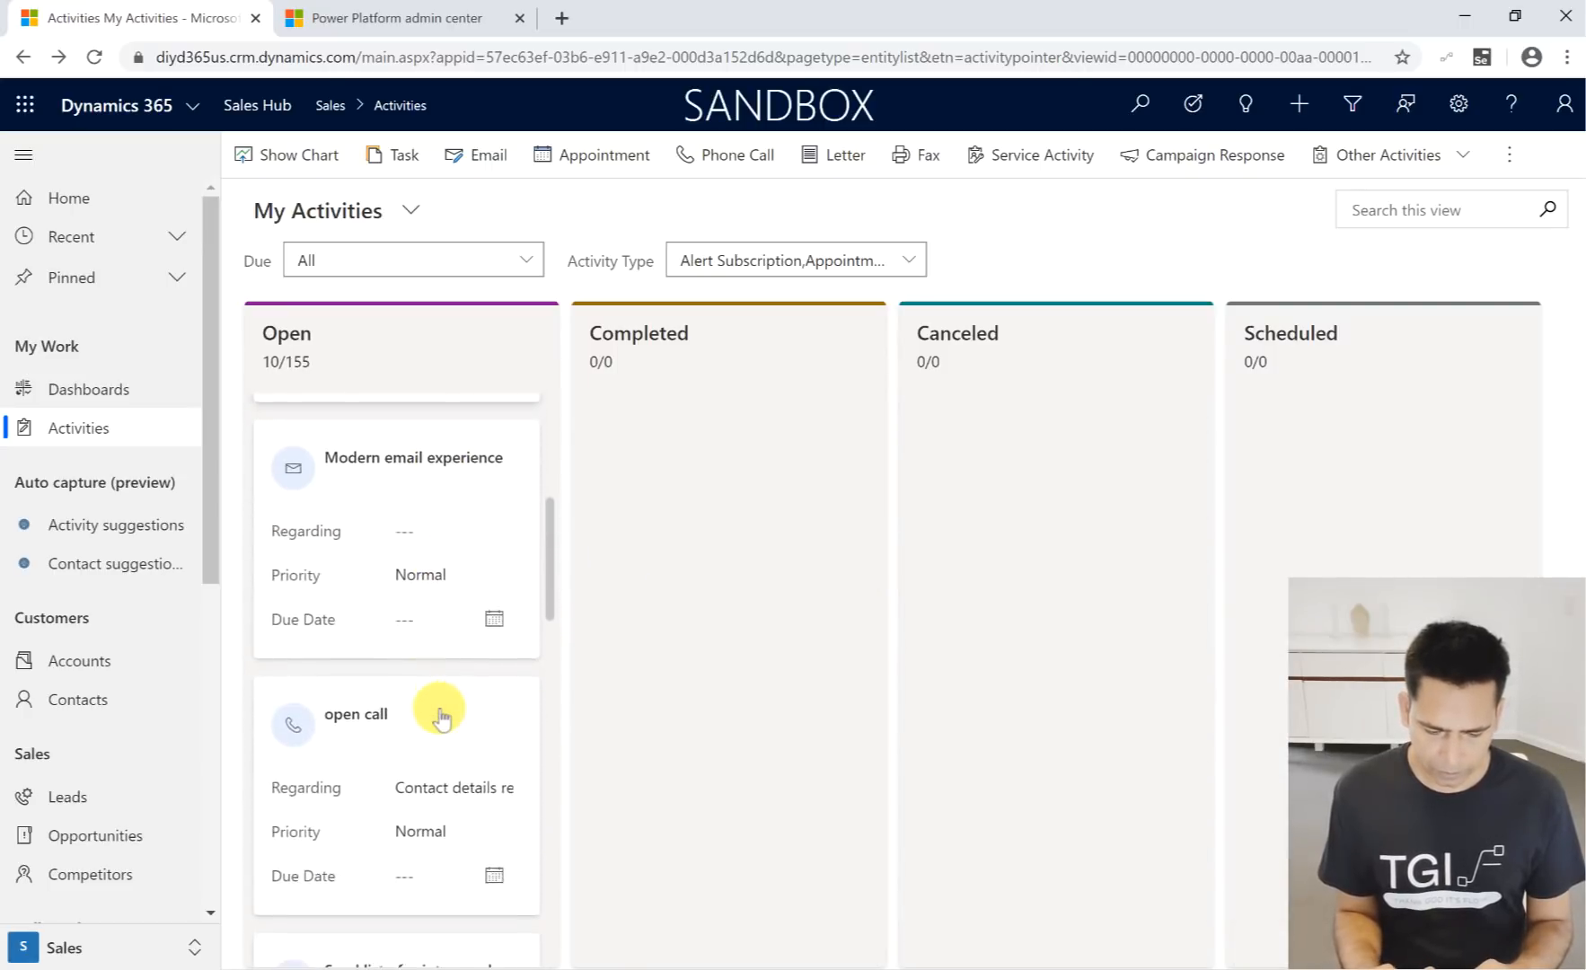
{"action": "left_click_drag", "start_coordinate": [446, 658], "coordinate": [703, 636]}
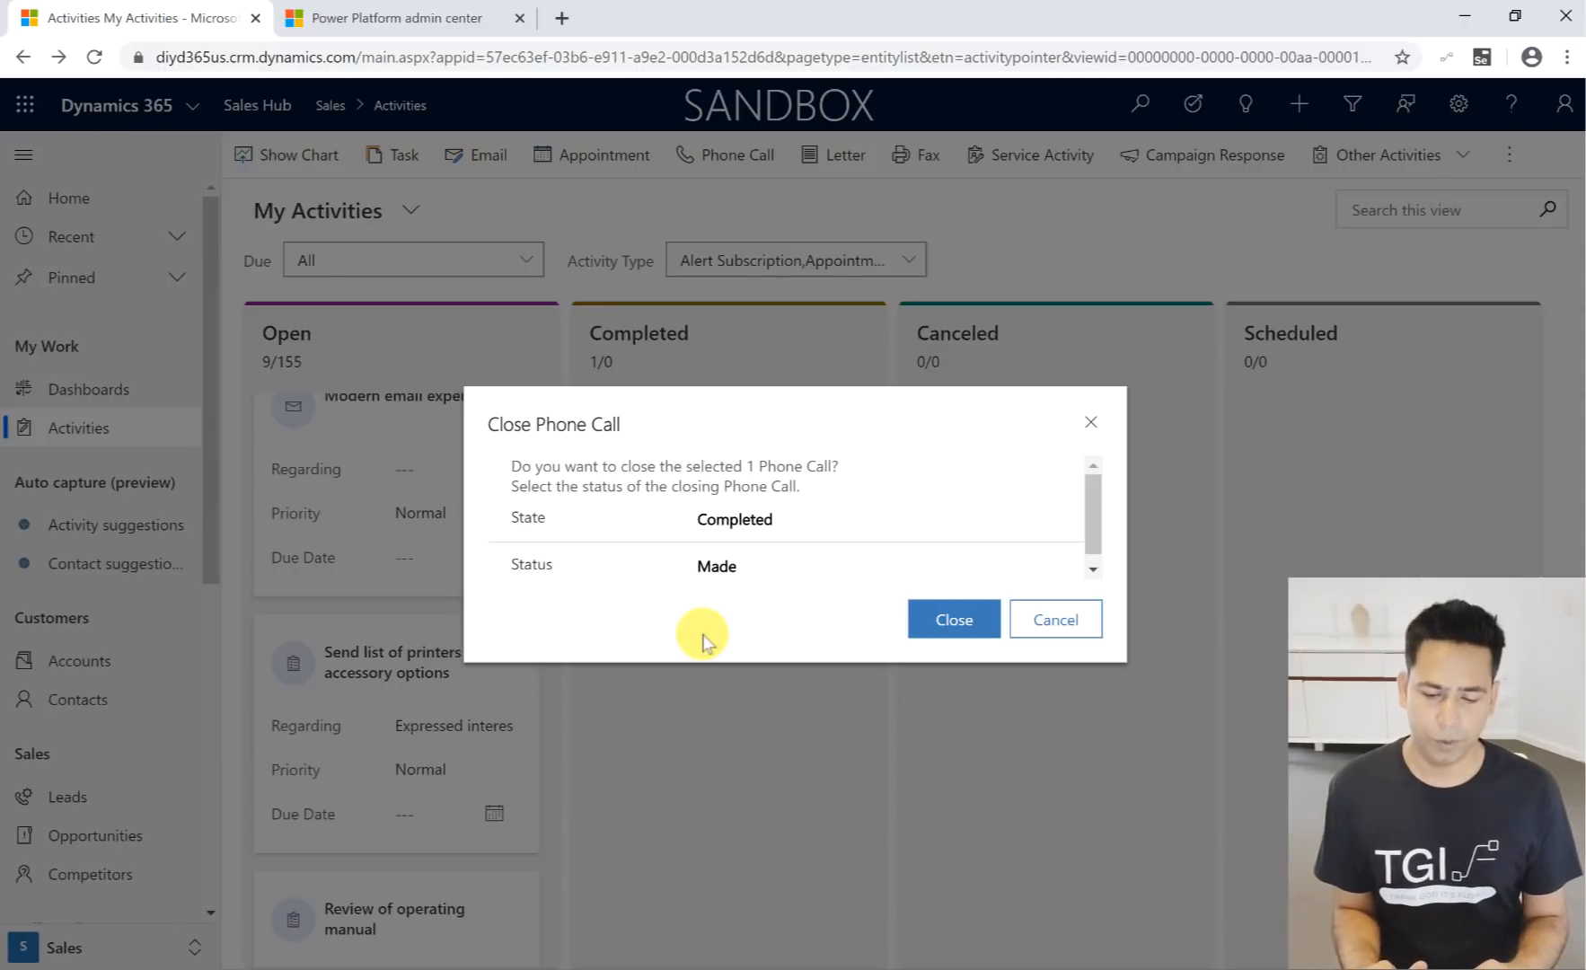
{"action": "left_click", "coordinate": [937, 614]}
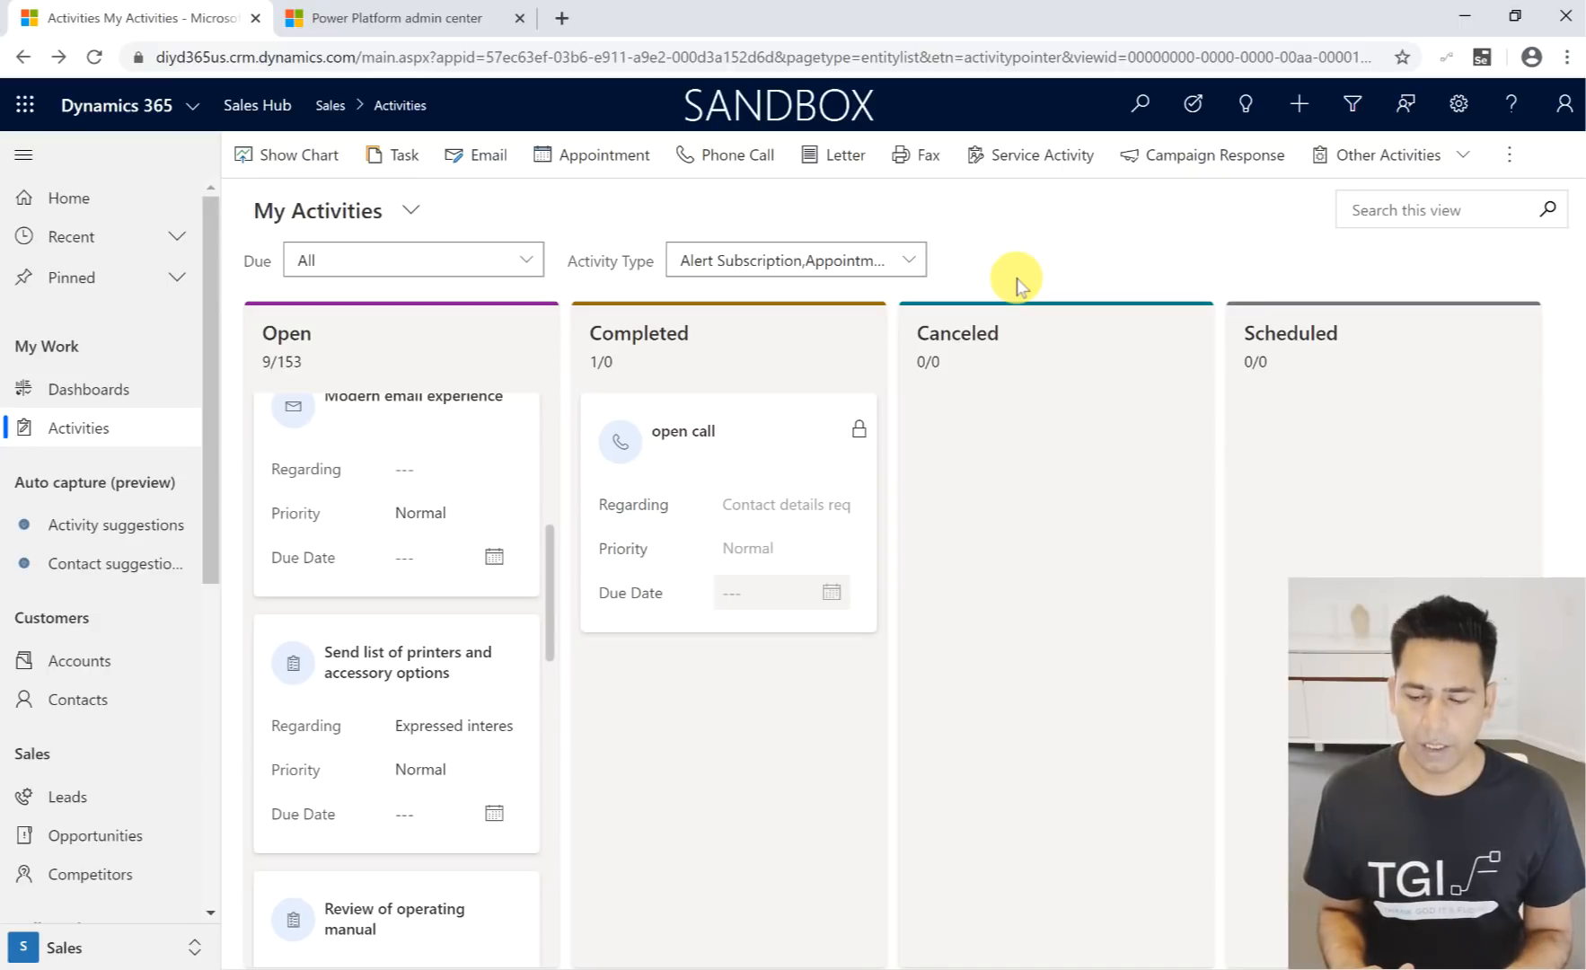
- Check which display options the My Activities view offers and dismiss them, keeping the Kanban board
{"action": "left_click", "coordinate": [1511, 170]}
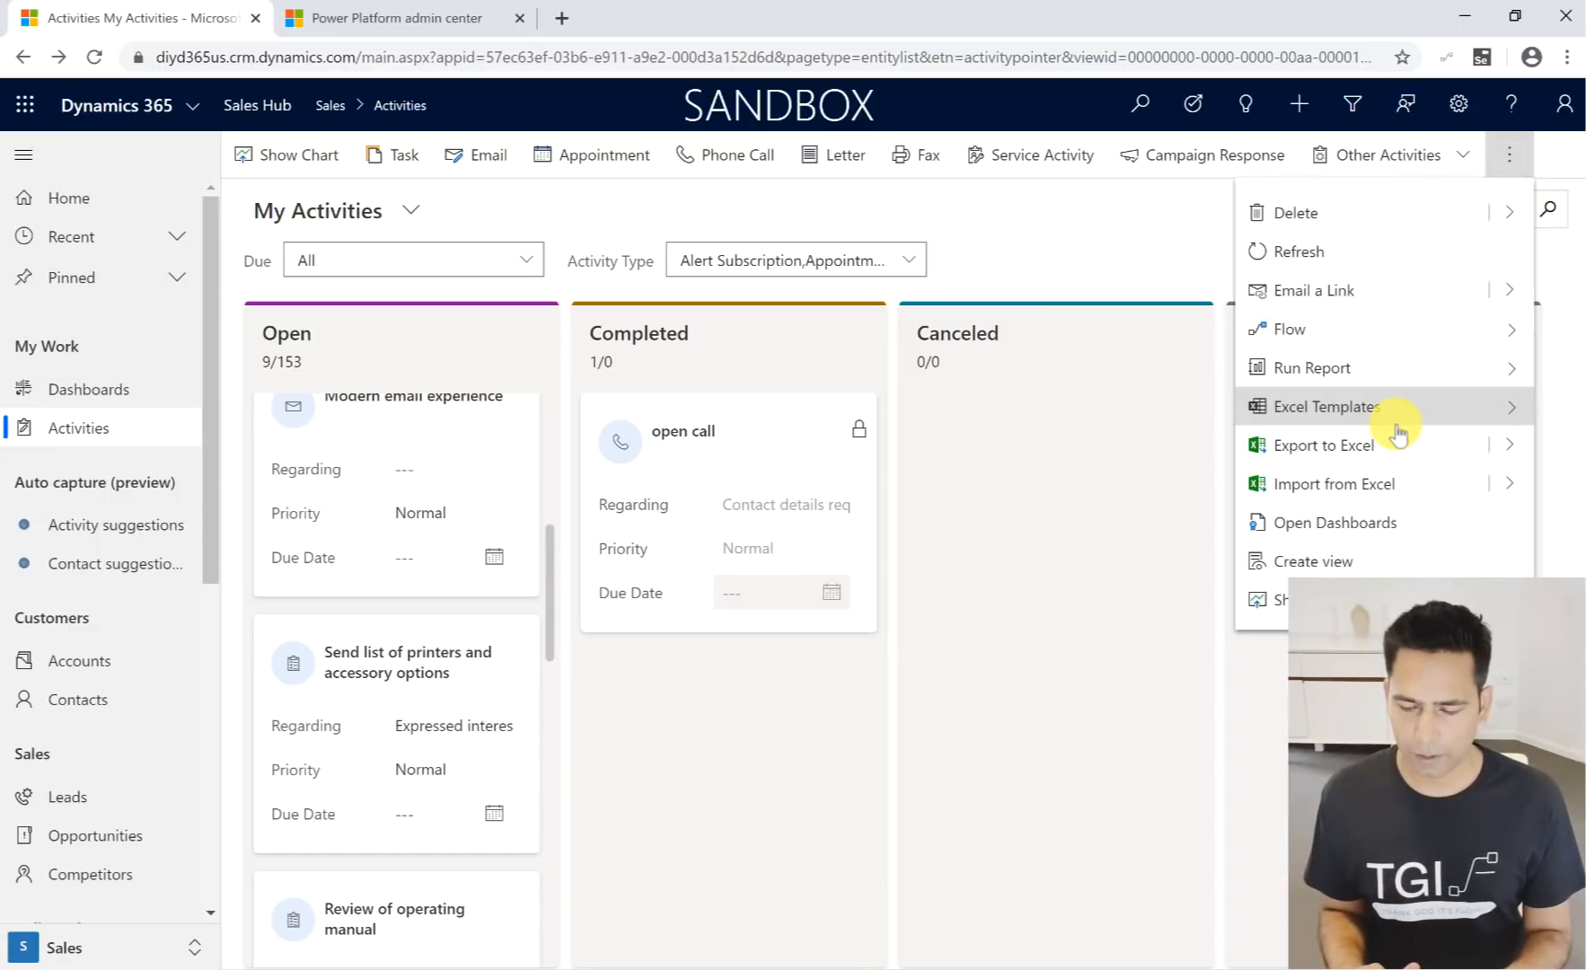
{"action": "left_click", "coordinate": [1281, 602]}
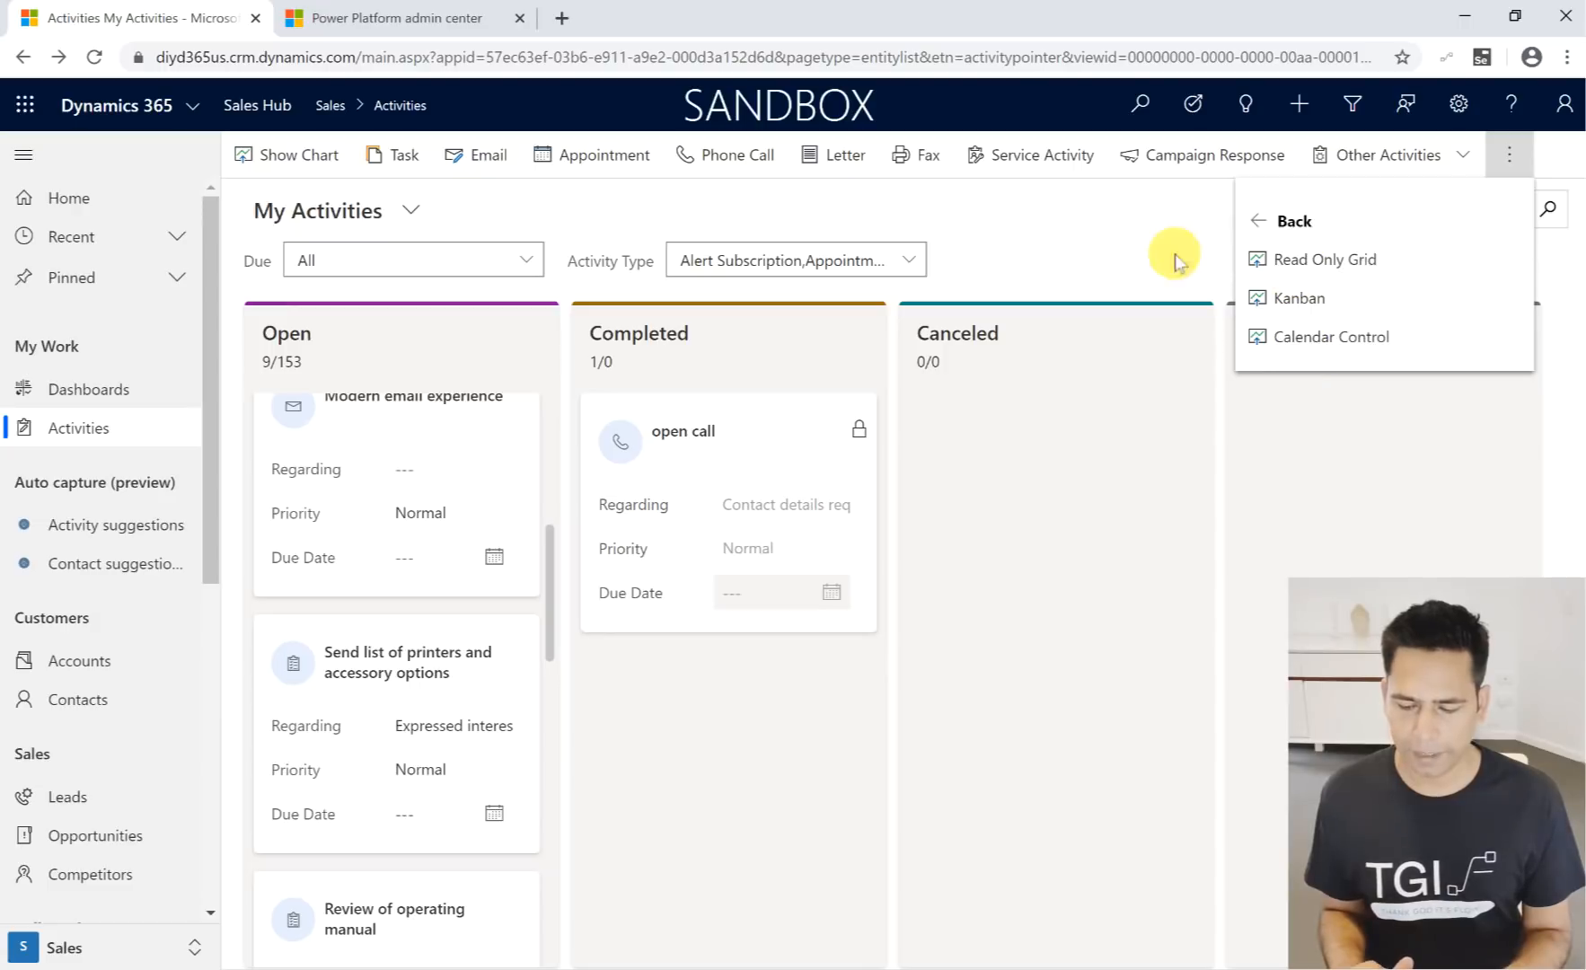
{"action": "left_click", "coordinate": [1118, 251]}
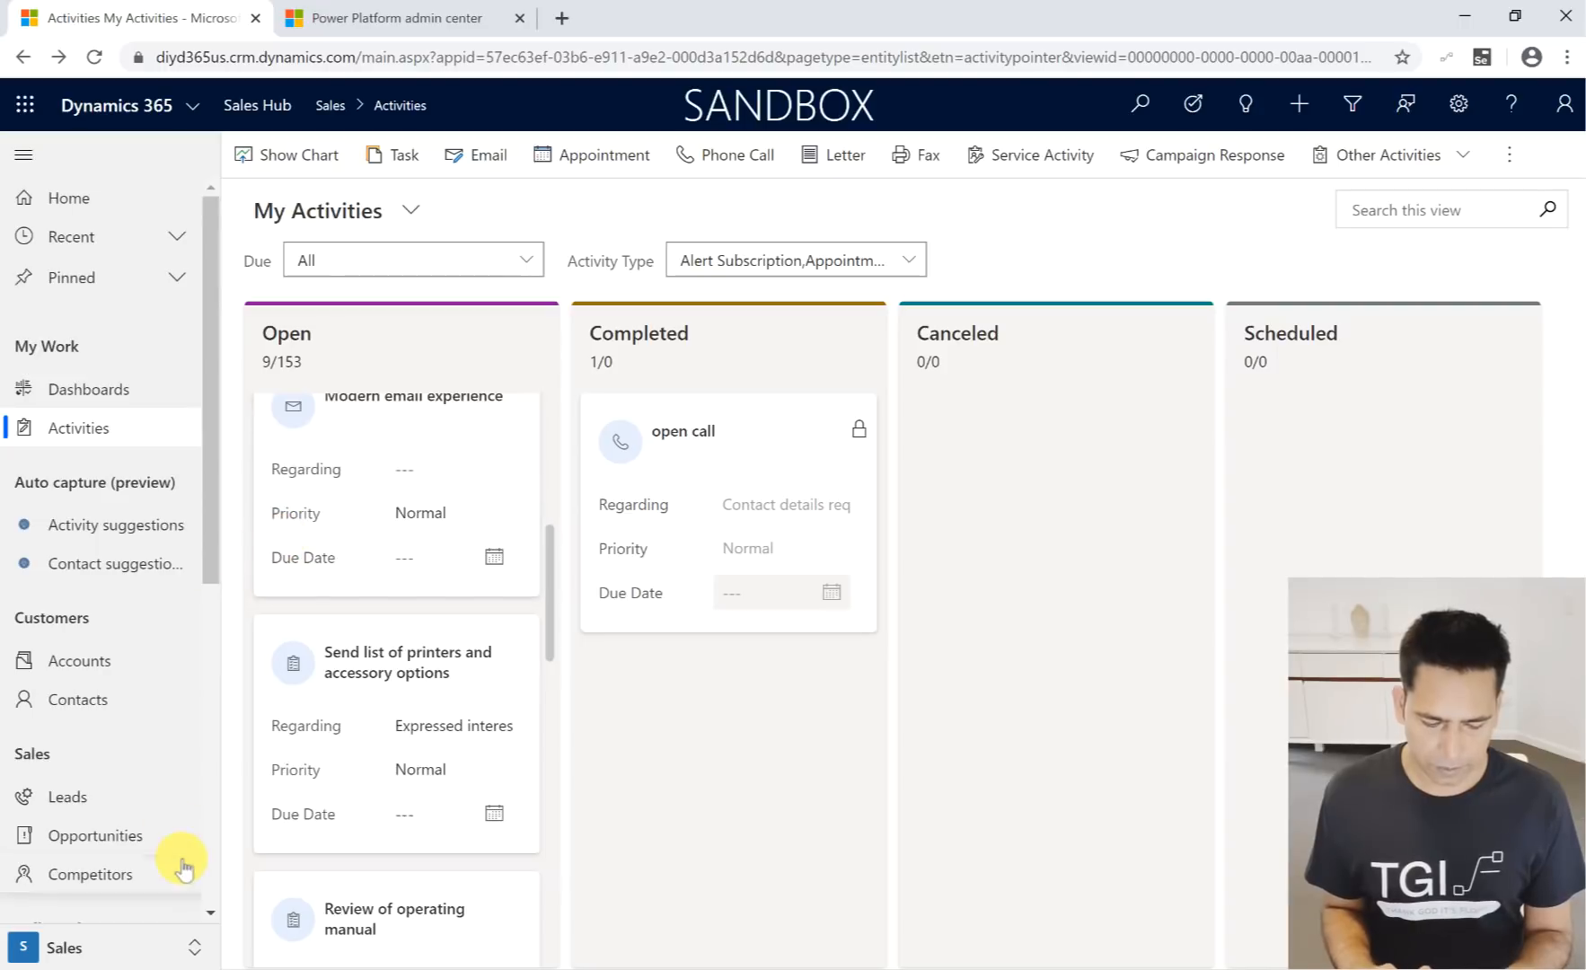
- Switch to the App Settings area and open the Convert to PDF settings under Productivity tools
{"action": "left_click", "coordinate": [126, 945]}
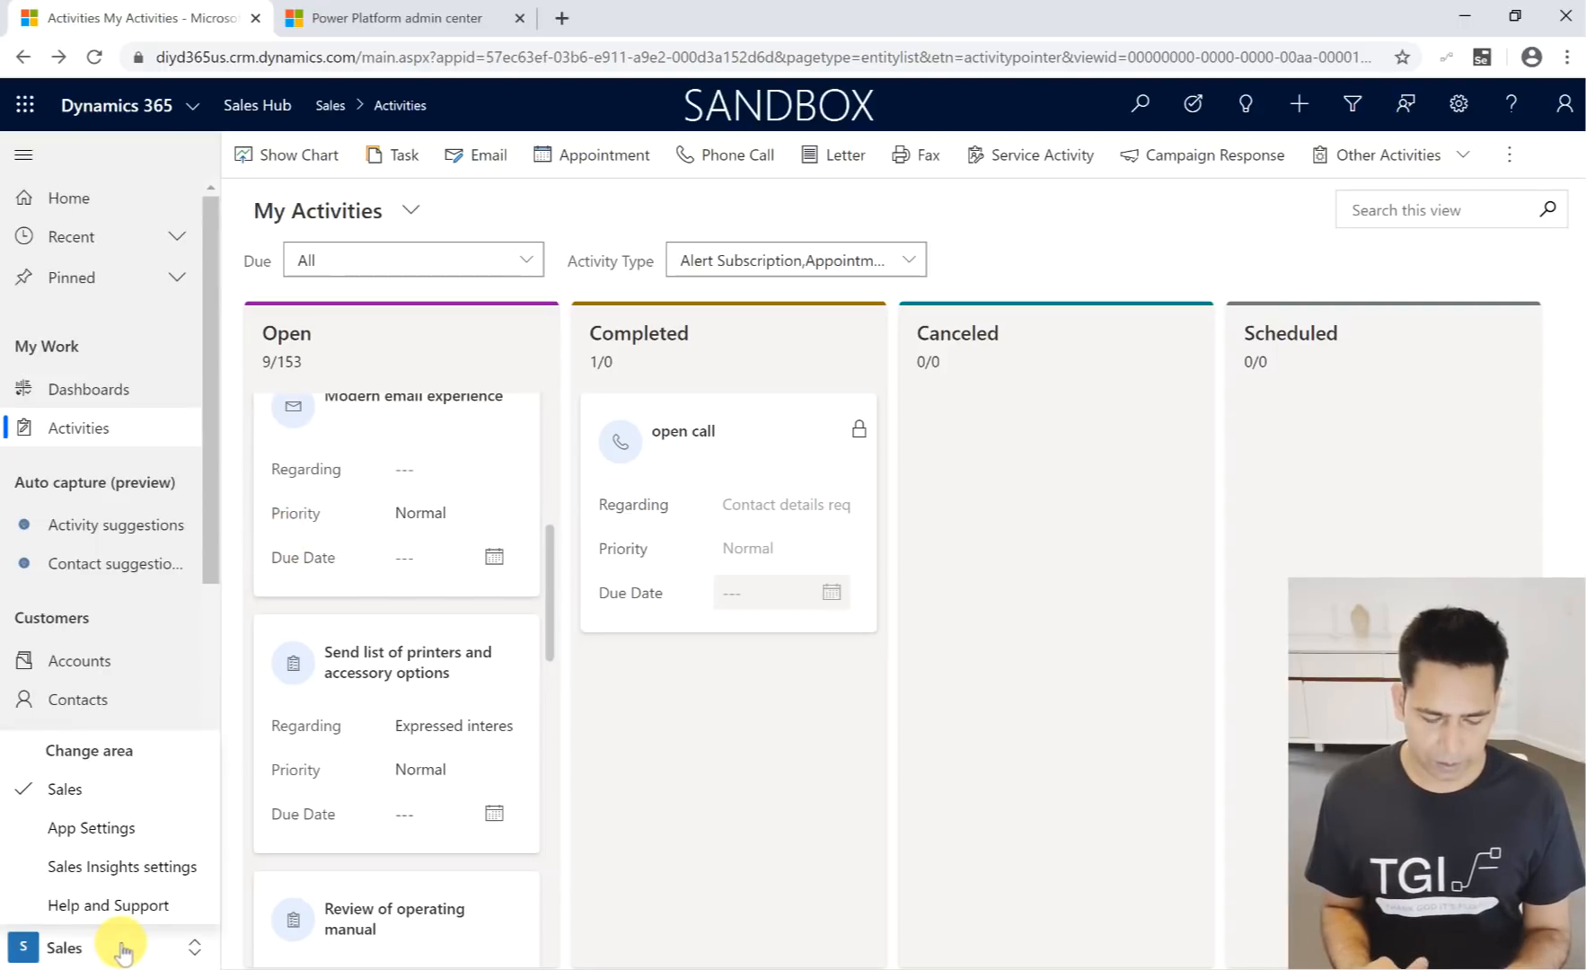
{"action": "left_click", "coordinate": [125, 830]}
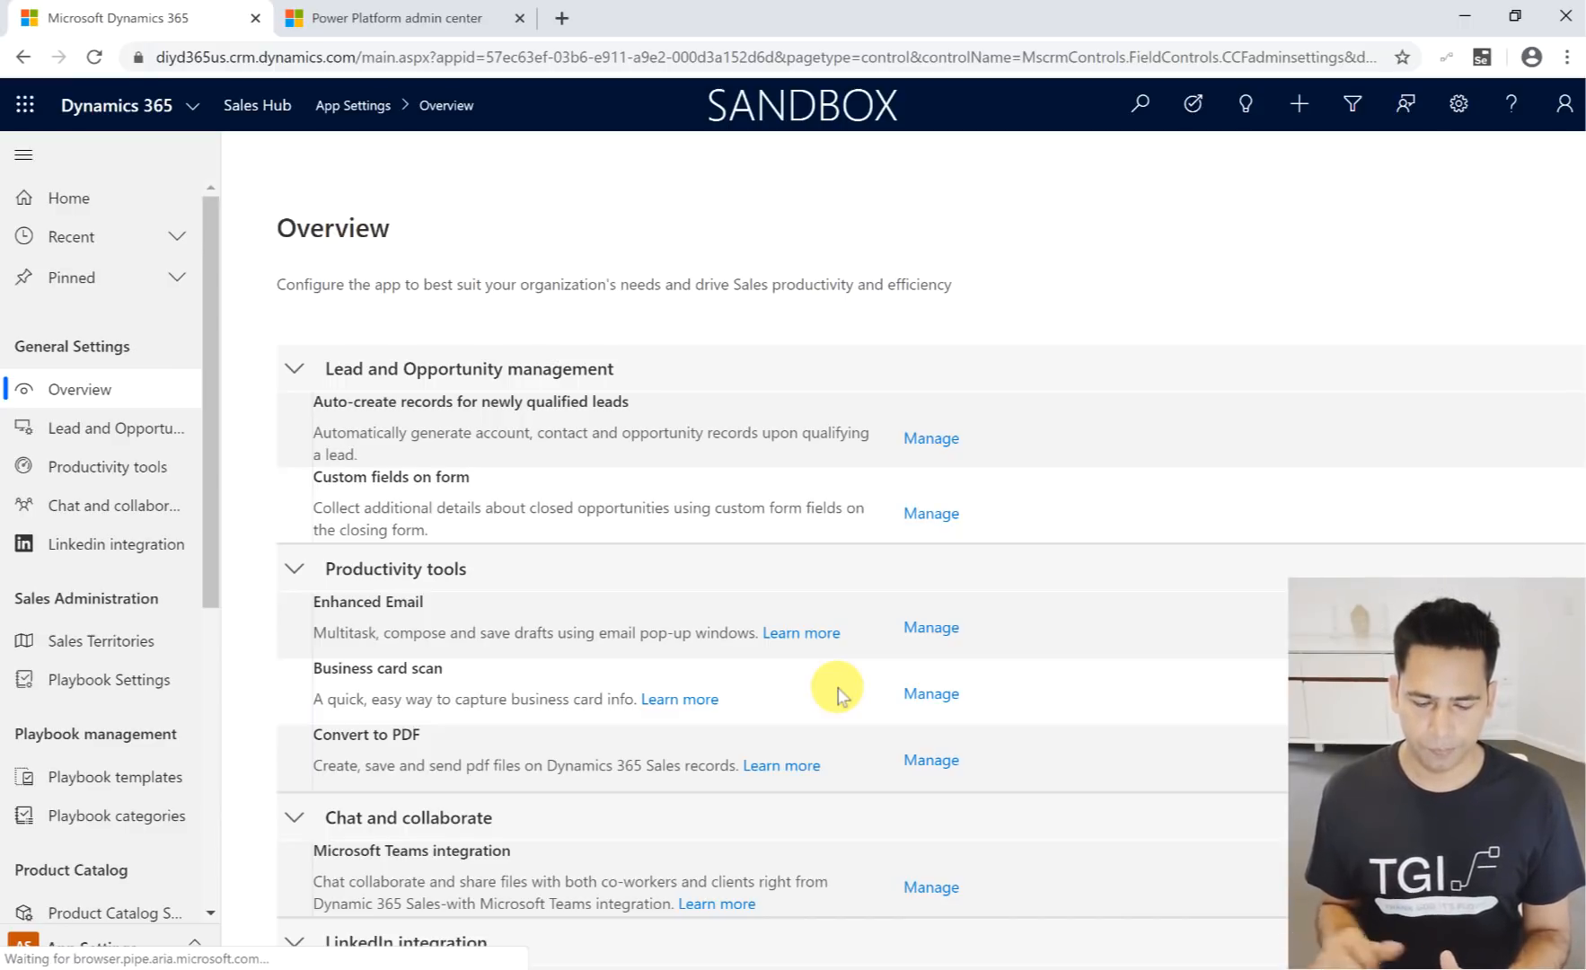
{"action": "scroll", "coordinate": [719, 465], "scroll_direction": "down", "scroll_amount": 1}
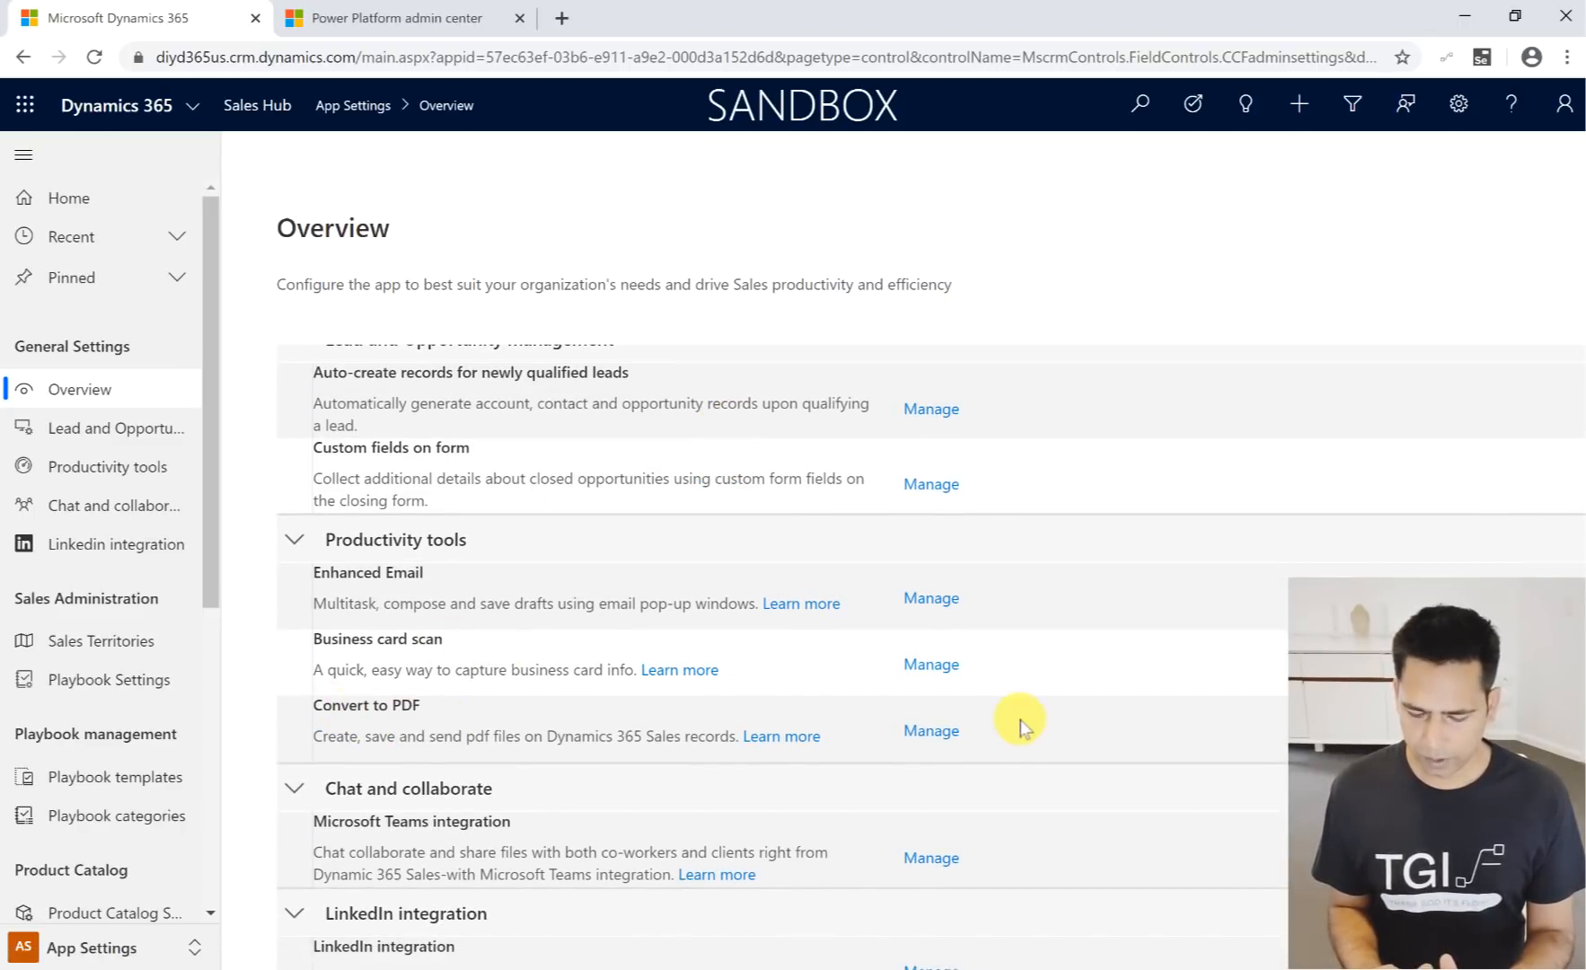
{"action": "left_click", "coordinate": [931, 732]}
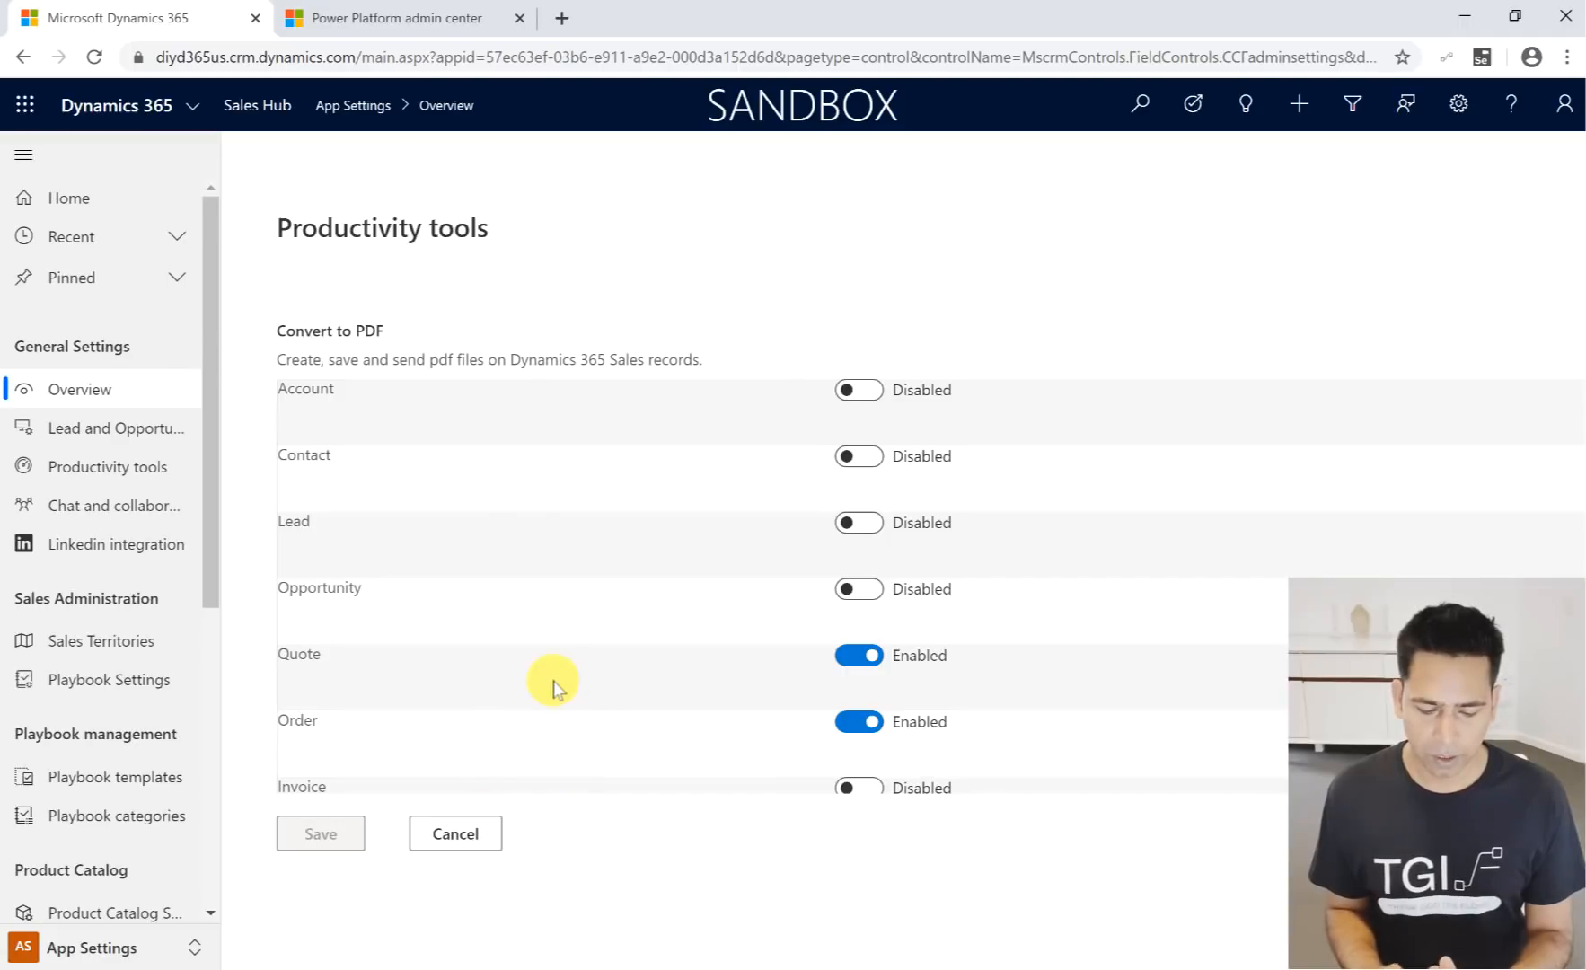
- Switch PDF conversion for Invoice on and back off, leaving the Convert to PDF settings unsaved
{"action": "scroll", "coordinate": [554, 685], "scroll_direction": "down", "scroll_amount": 1}
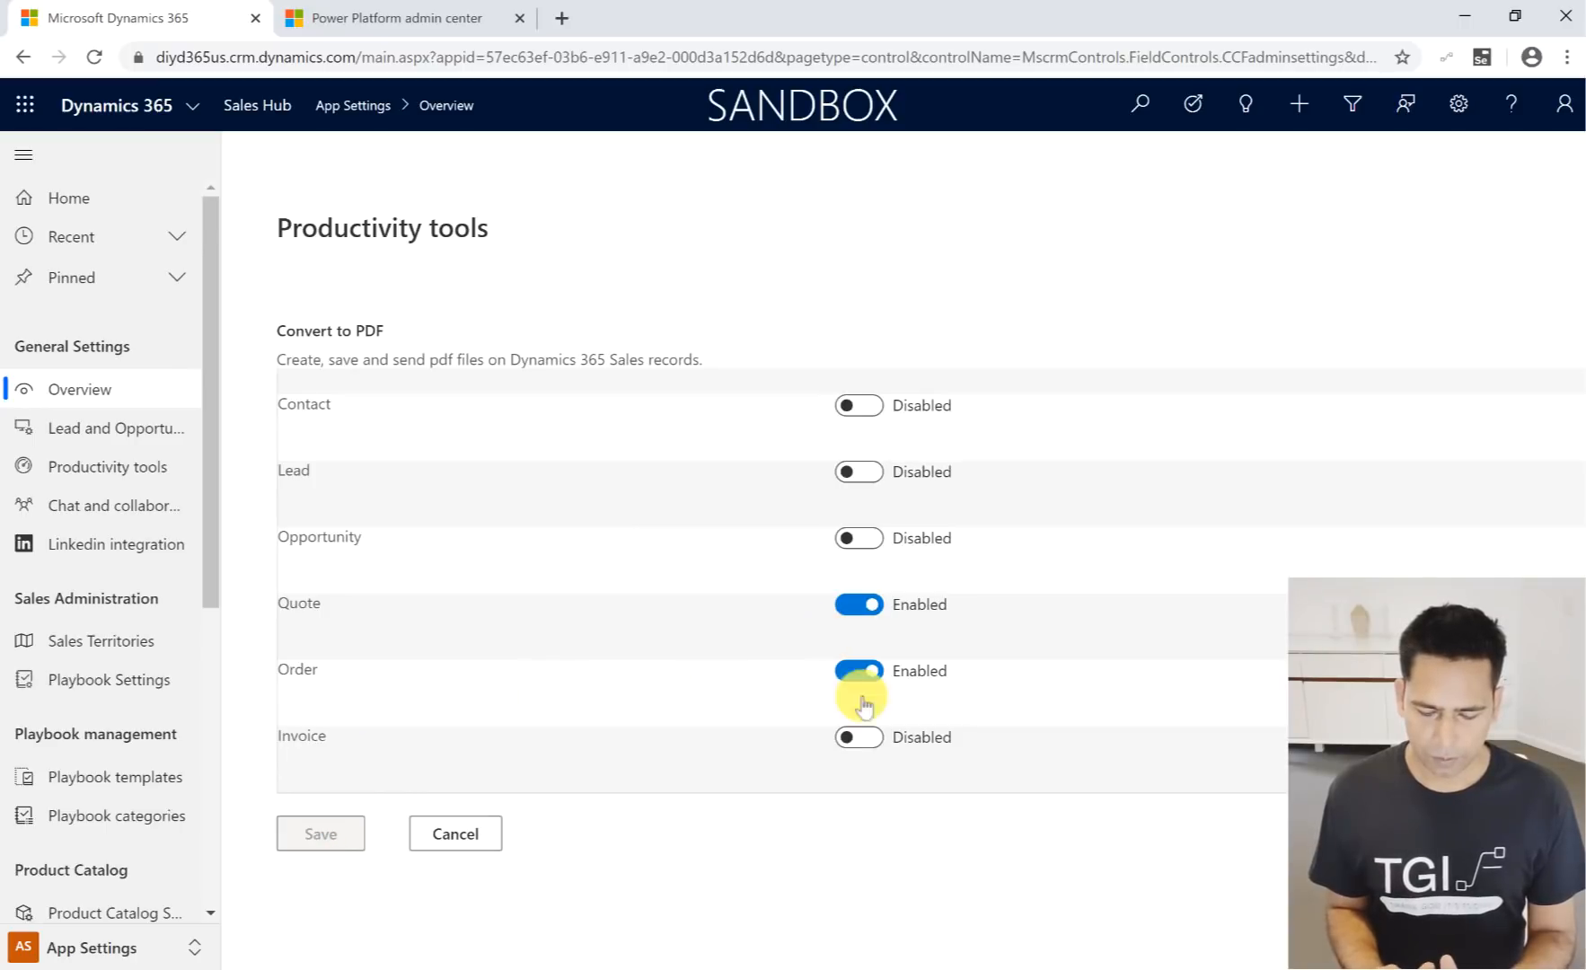
{"action": "left_click", "coordinate": [872, 738]}
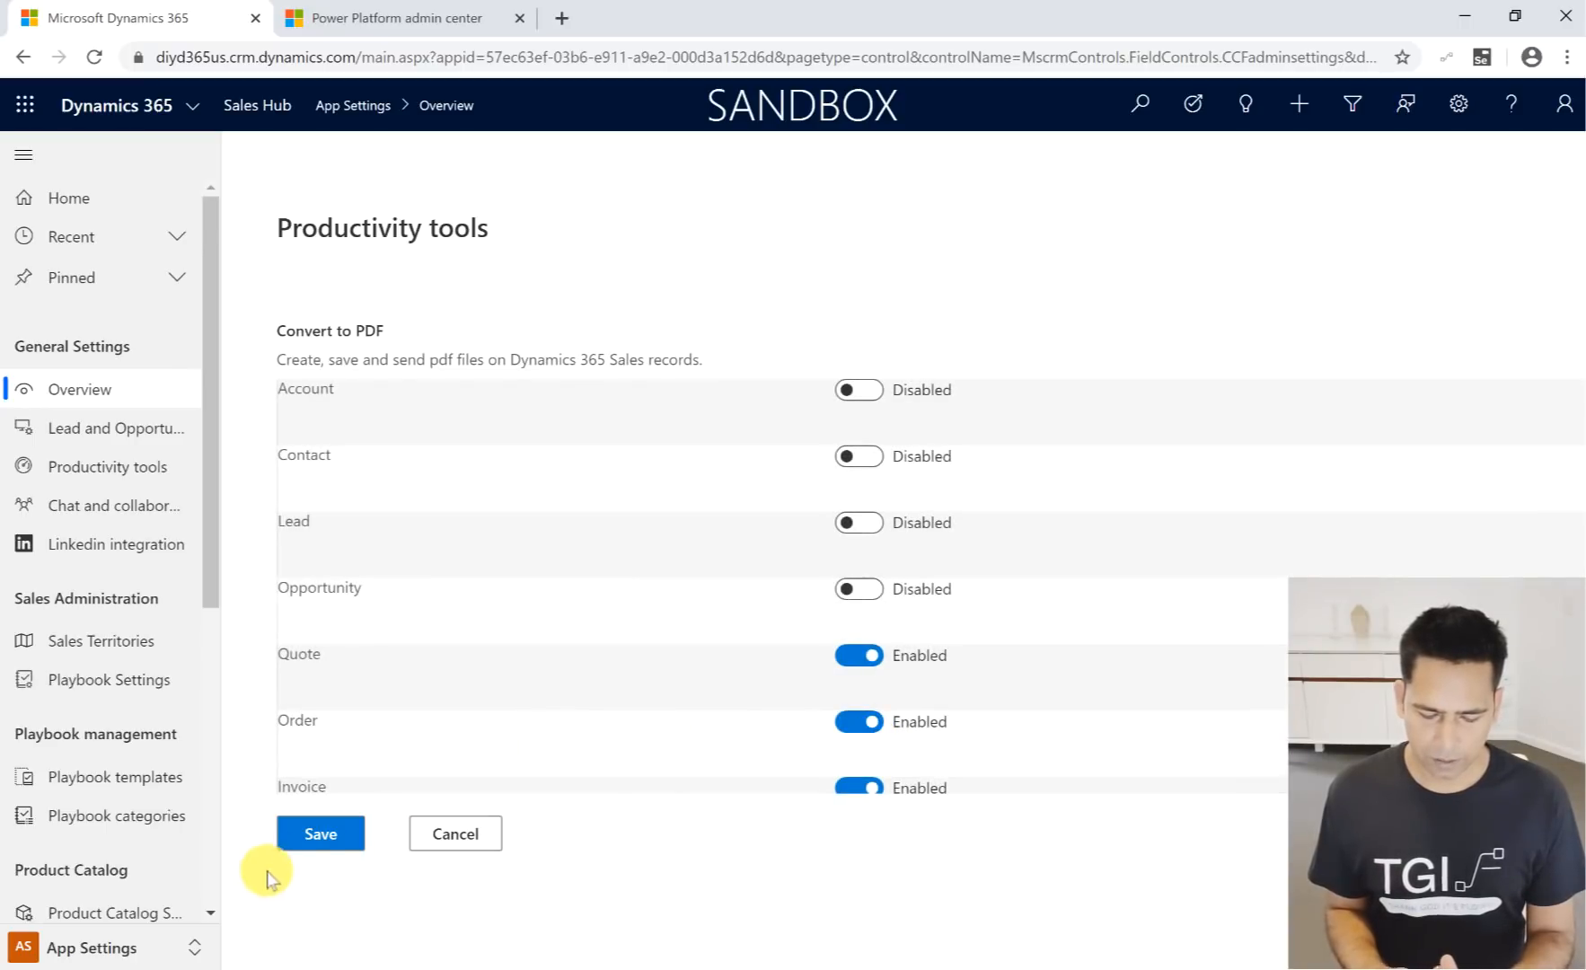
{"action": "left_click", "coordinate": [858, 787]}
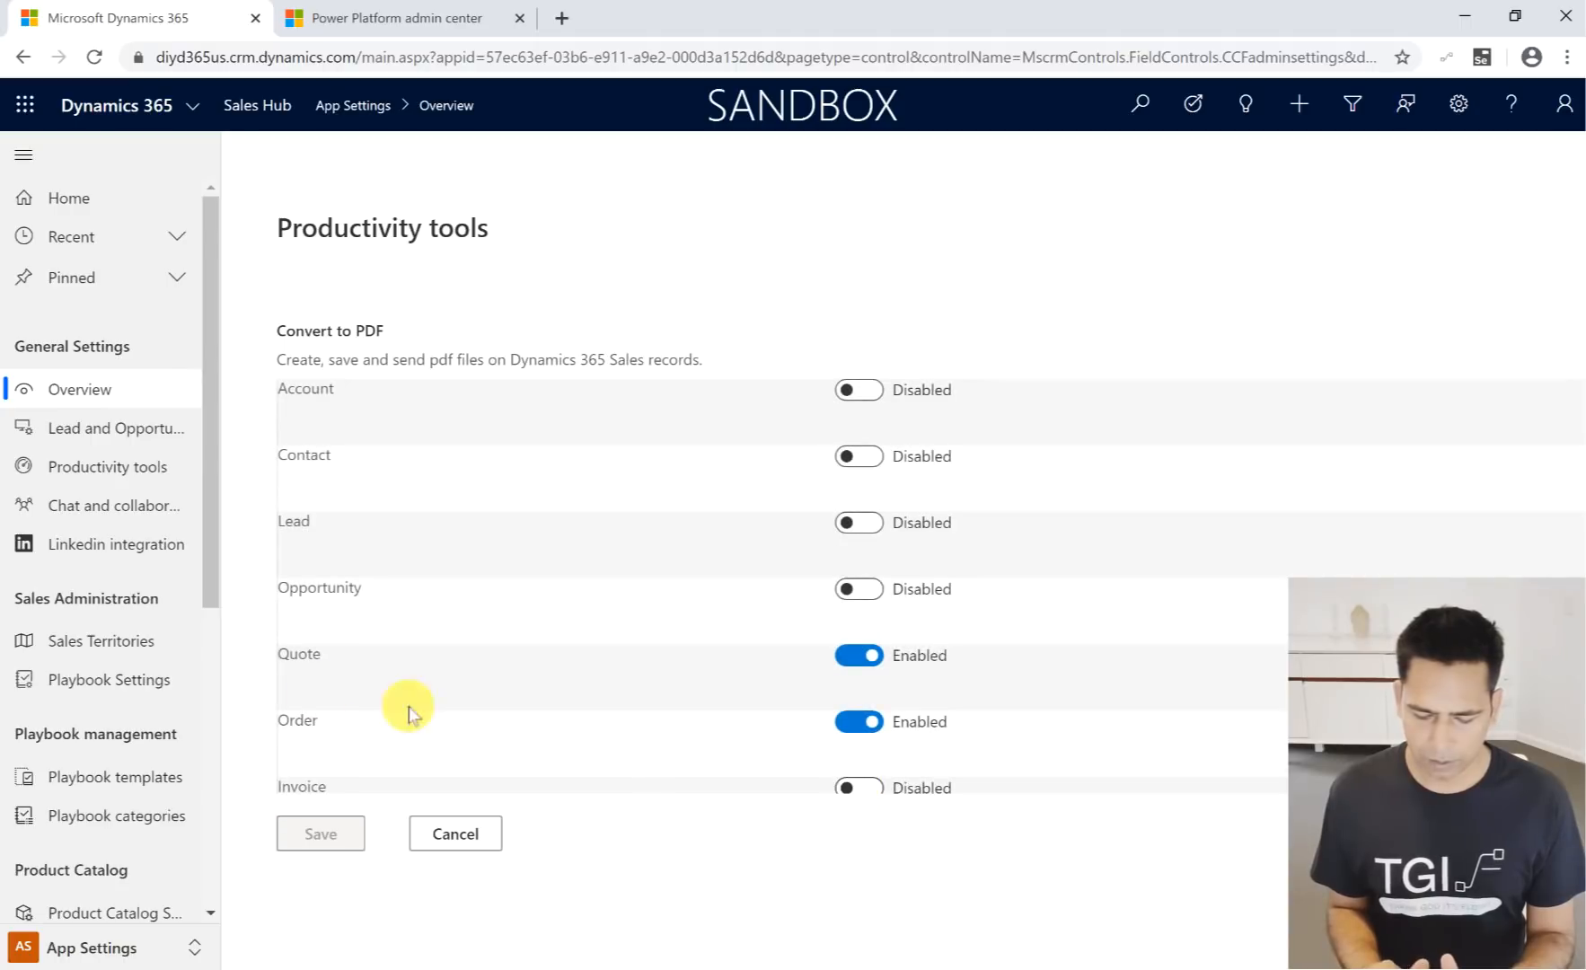
- Switch to the Sales area and open order 21 from the My Orders list
{"action": "left_click", "coordinate": [72, 946]}
{"action": "left_click", "coordinate": [83, 792]}
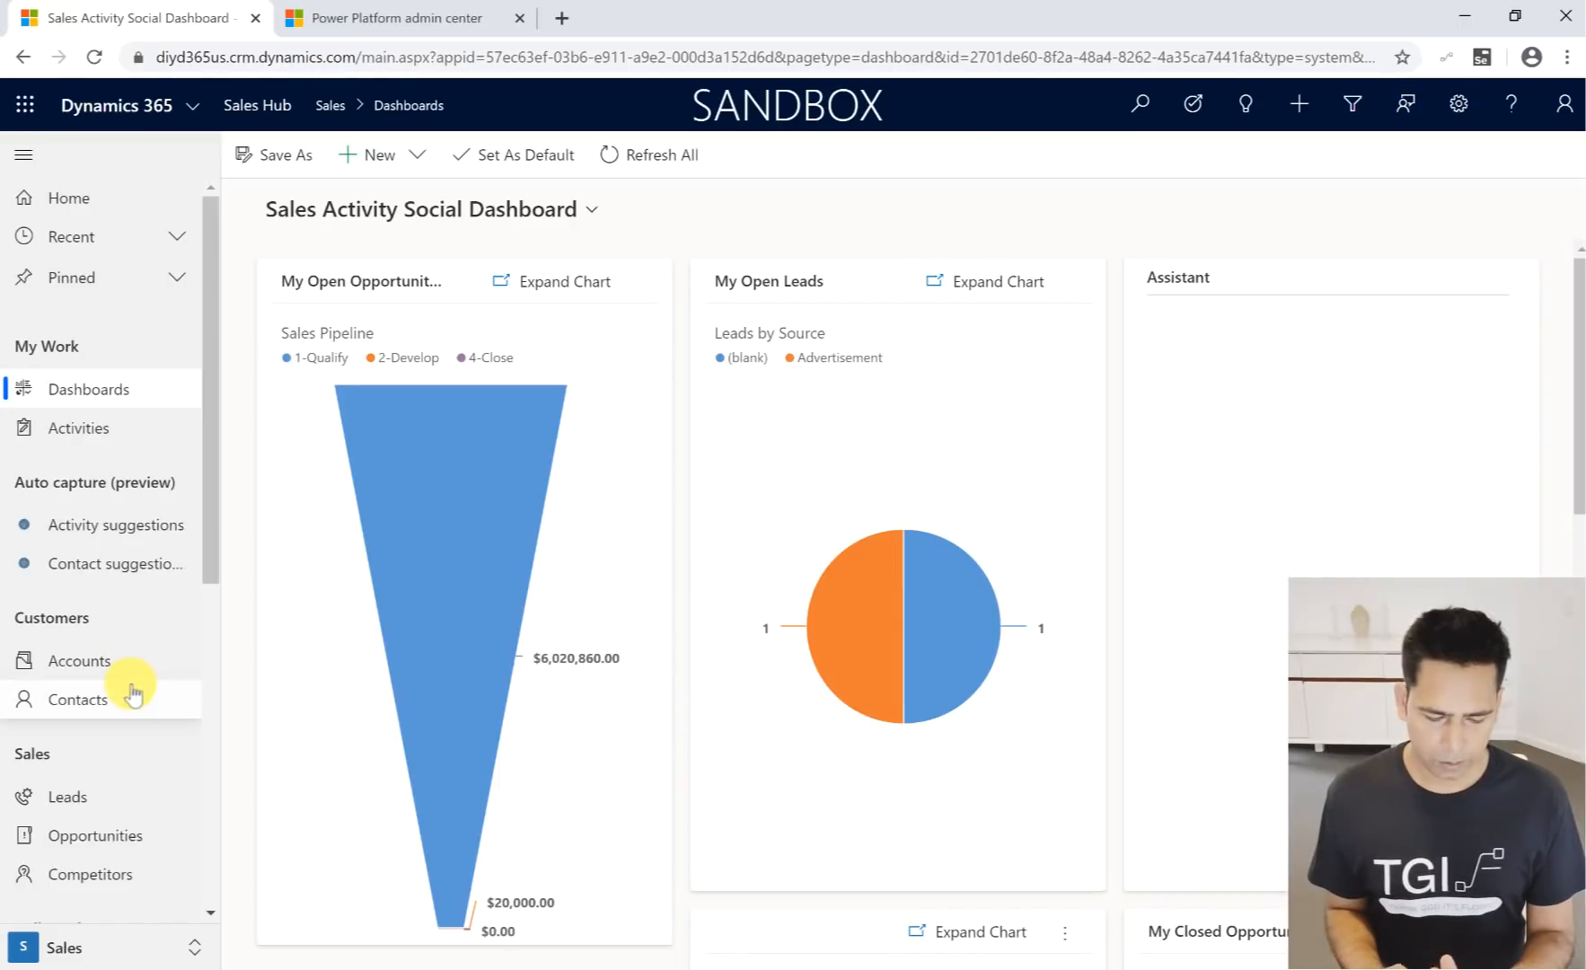
{"action": "scroll", "coordinate": [97, 788], "scroll_direction": "down", "scroll_amount": 1}
{"action": "scroll", "coordinate": [97, 787], "scroll_direction": "down", "scroll_amount": 4}
{"action": "left_click", "coordinate": [71, 541]}
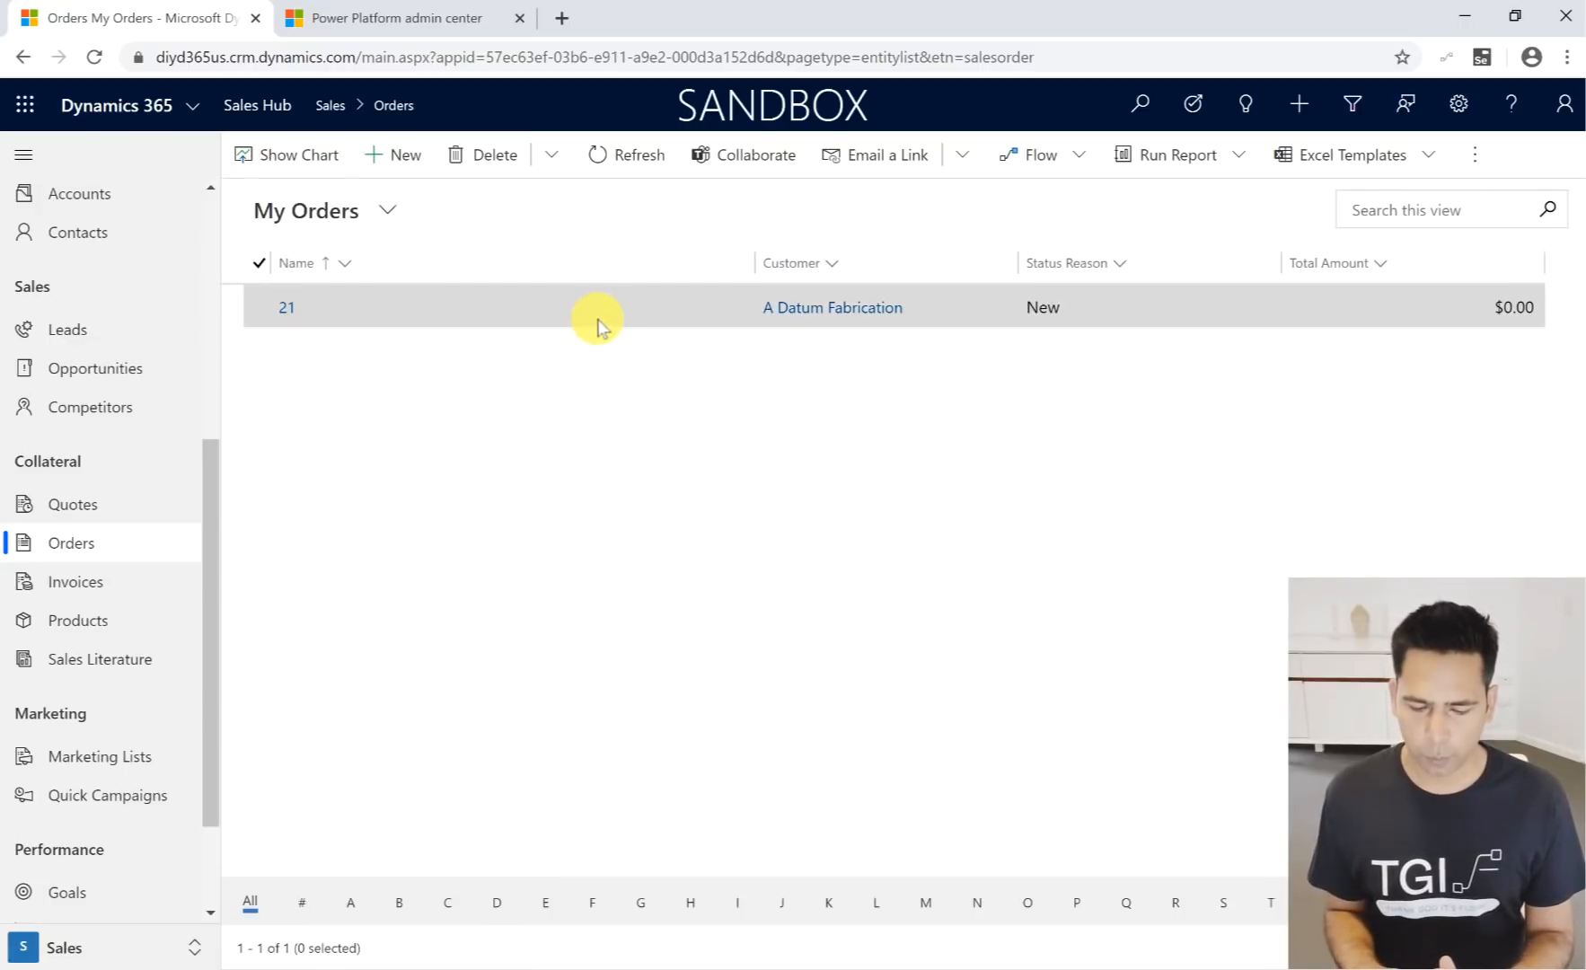
{"action": "double_click", "coordinate": [598, 324]}
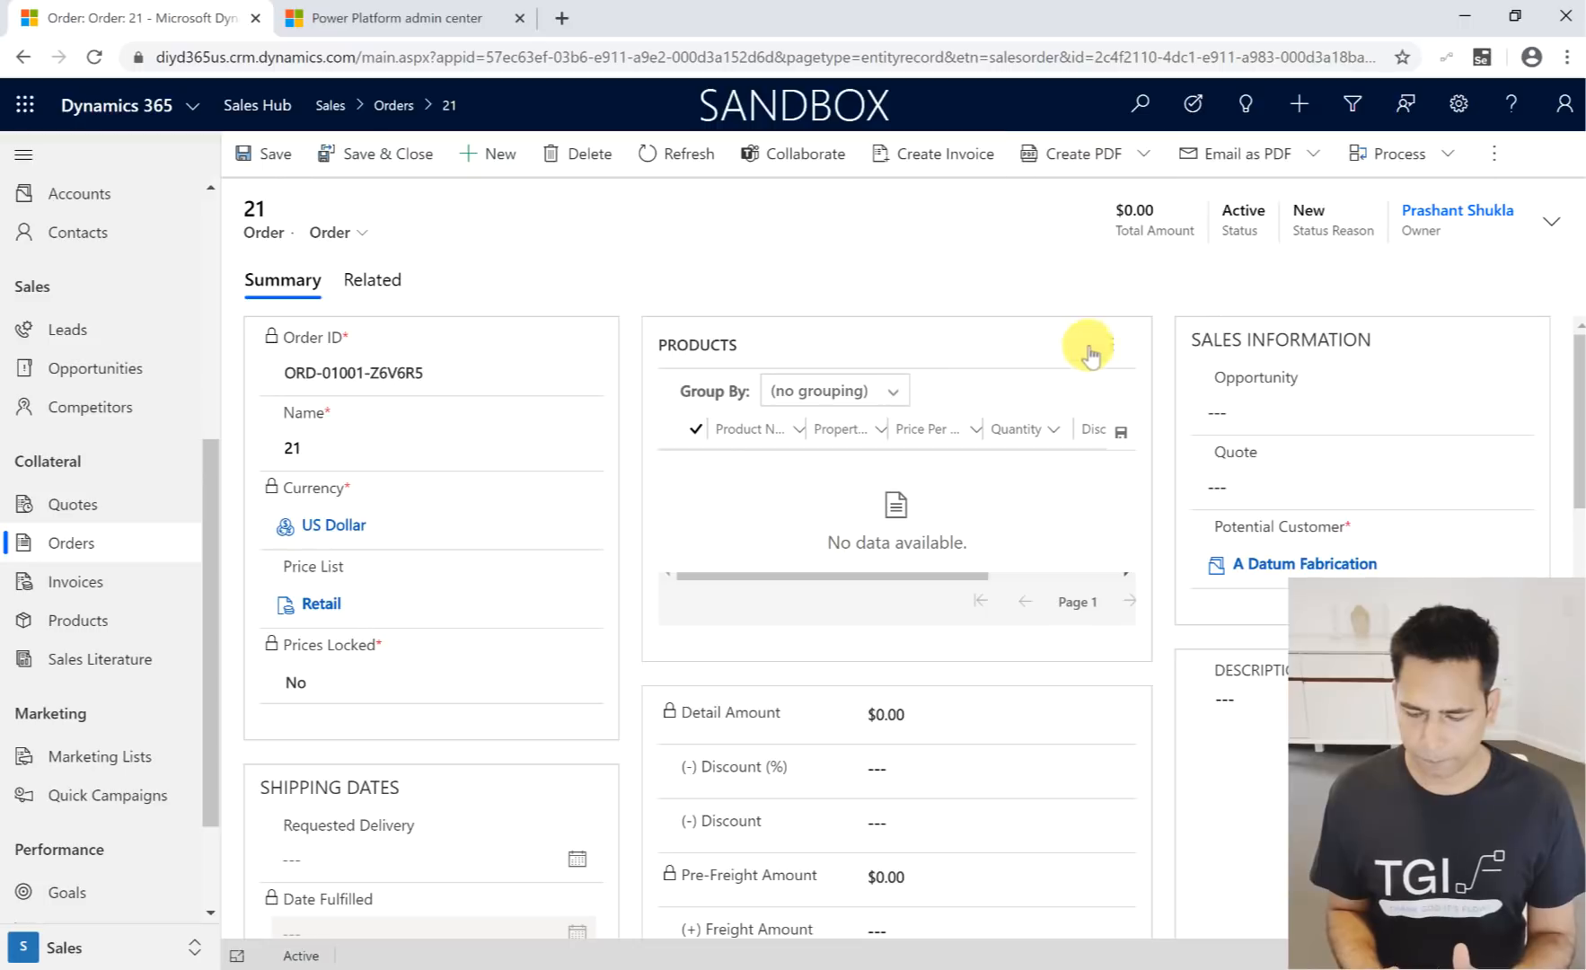
- Create a PDF of the order with the Order Summary template and save it in Dynamics
{"action": "scroll", "coordinate": [1090, 353], "scroll_direction": "down", "scroll_amount": 5}
{"action": "scroll", "coordinate": [1089, 356], "scroll_direction": "down", "scroll_amount": 2}
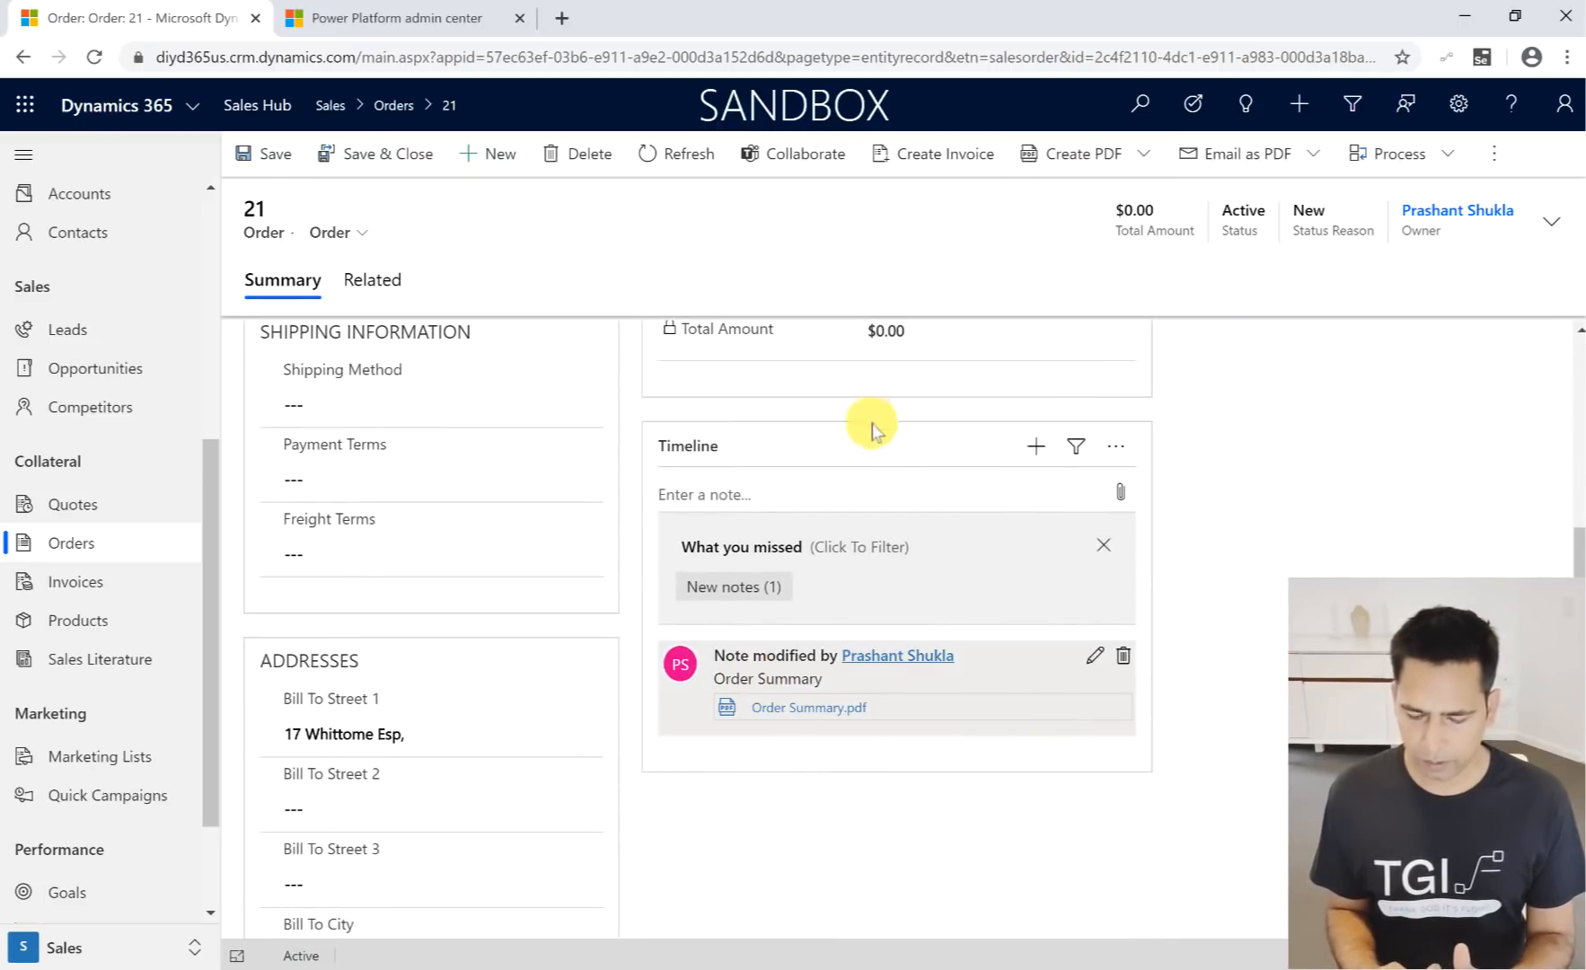
{"action": "left_click", "coordinate": [1147, 158]}
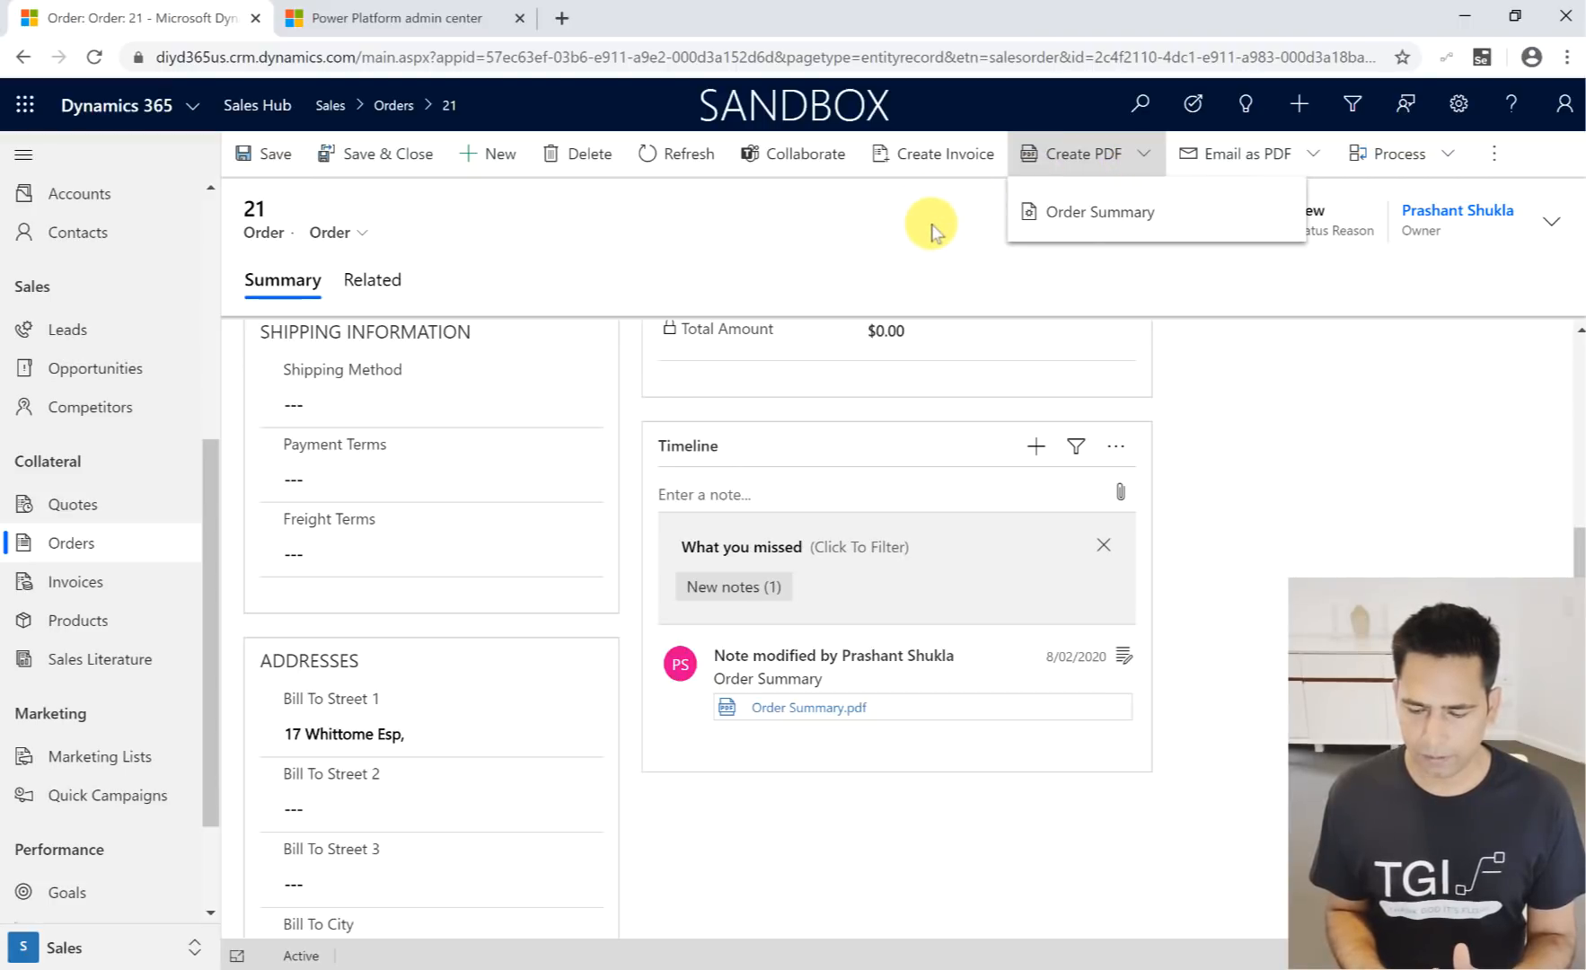
{"action": "left_click", "coordinate": [1078, 215]}
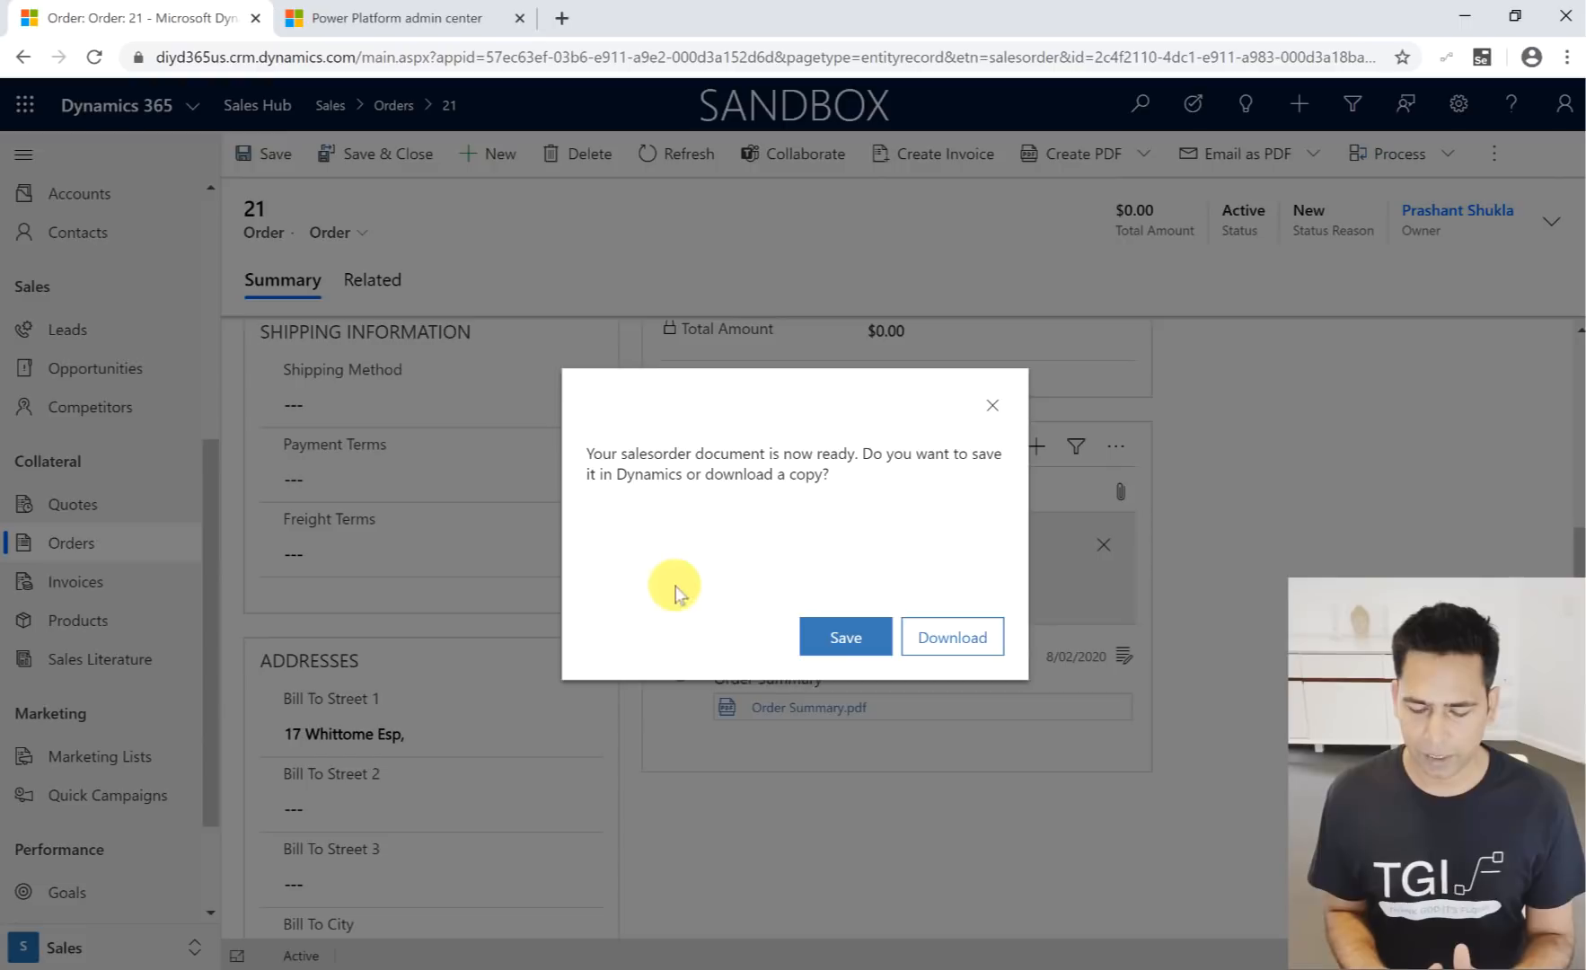
{"action": "left_click", "coordinate": [849, 643]}
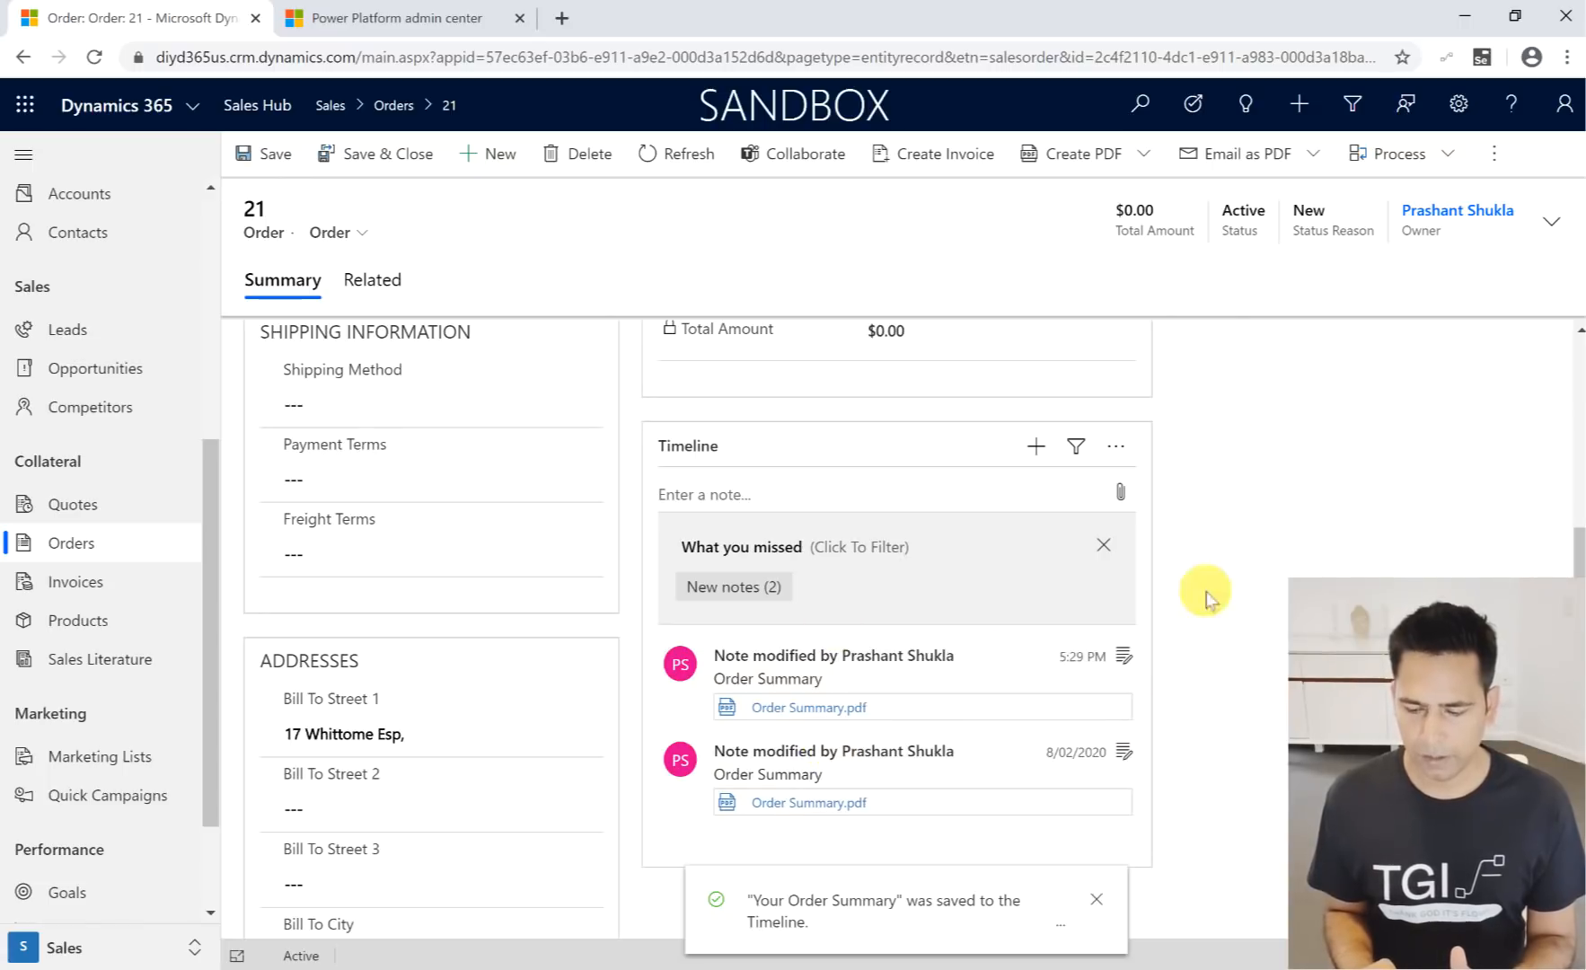
- Create an email with the Order Summary PDF of the order and check its attachments
{"action": "left_click", "coordinate": [1316, 162]}
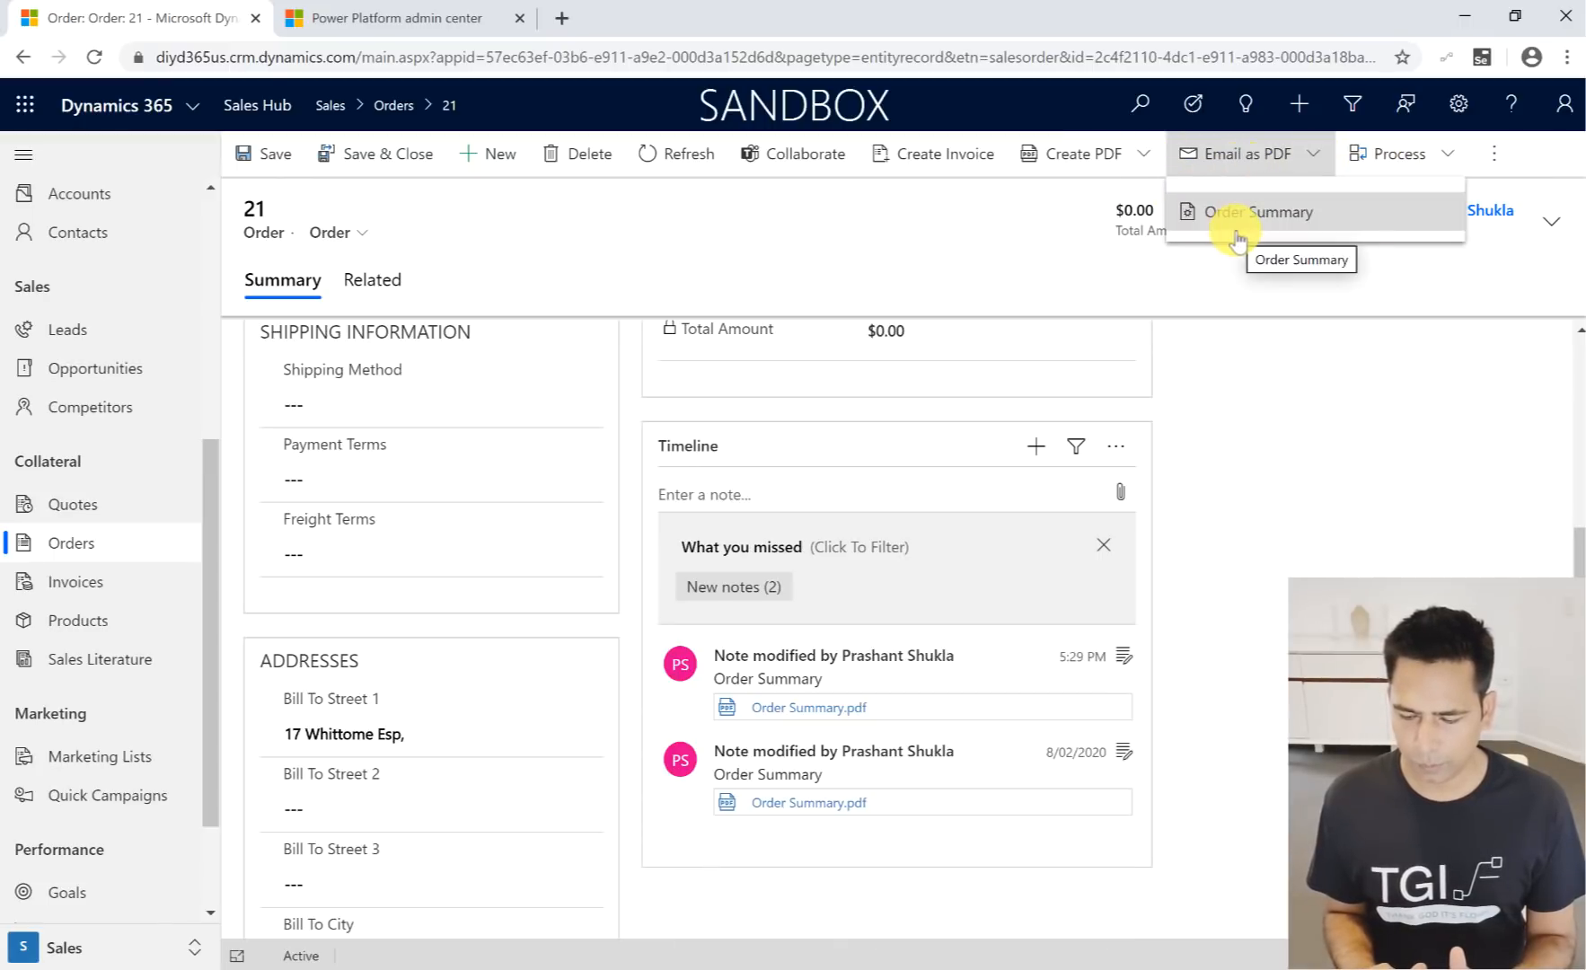
{"action": "left_click", "coordinate": [1232, 221]}
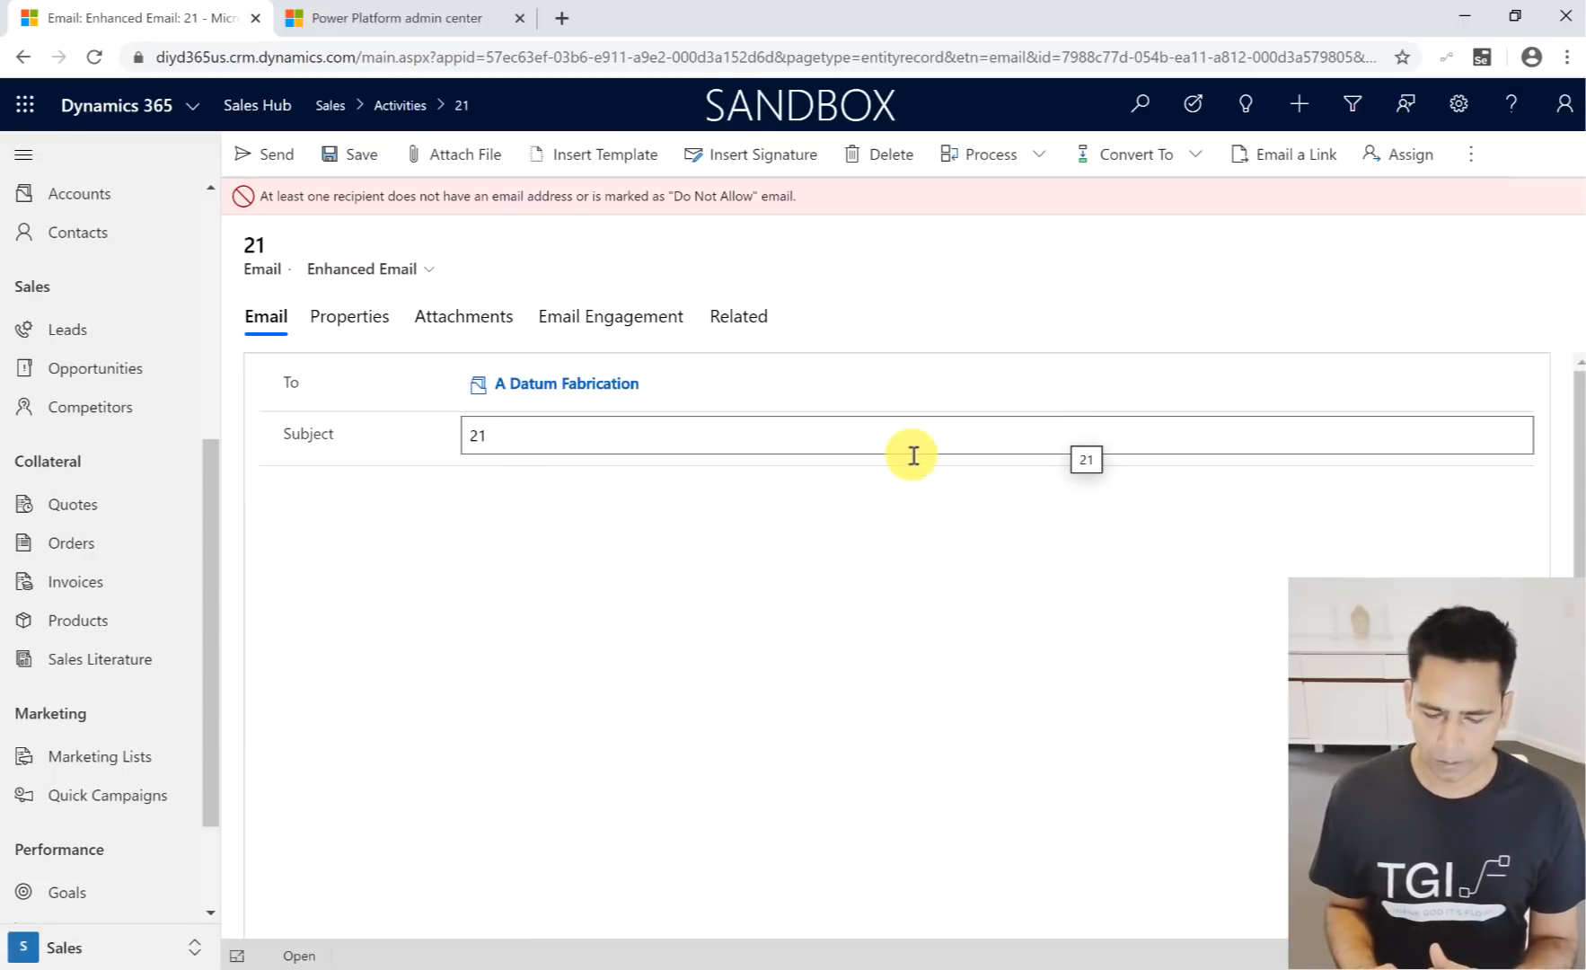
{"action": "left_click", "coordinate": [458, 322]}
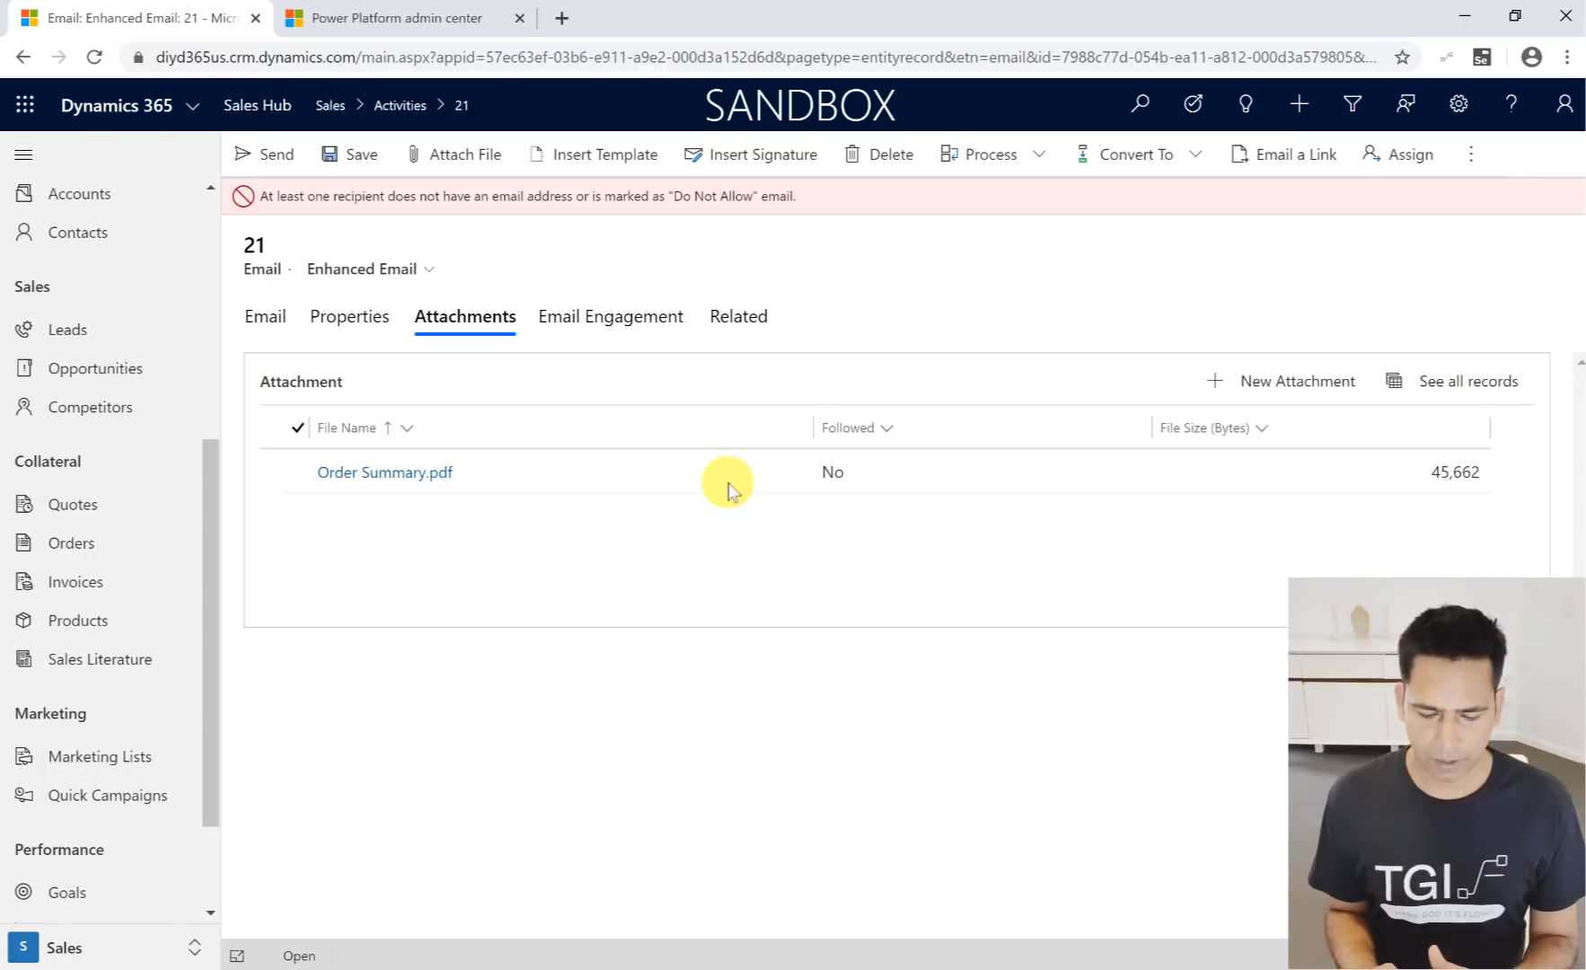
{"action": "left_click", "coordinate": [266, 316]}
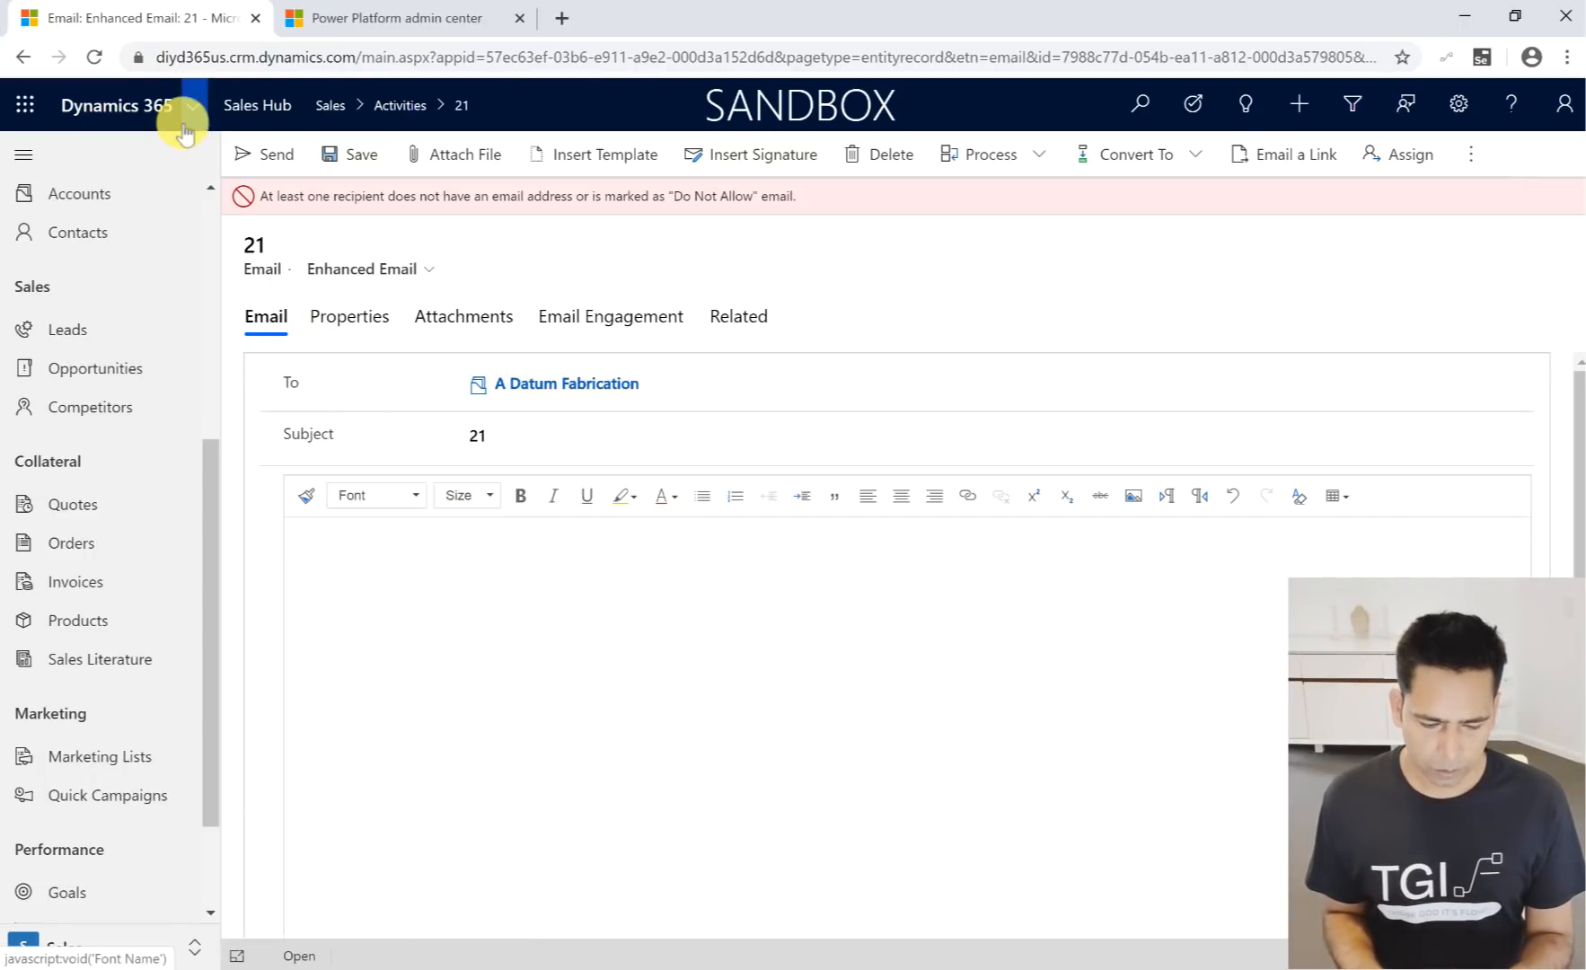
- Leave the email for the Open Opportunities list and show it as a Kanban board
{"action": "left_click", "coordinate": [399, 112]}
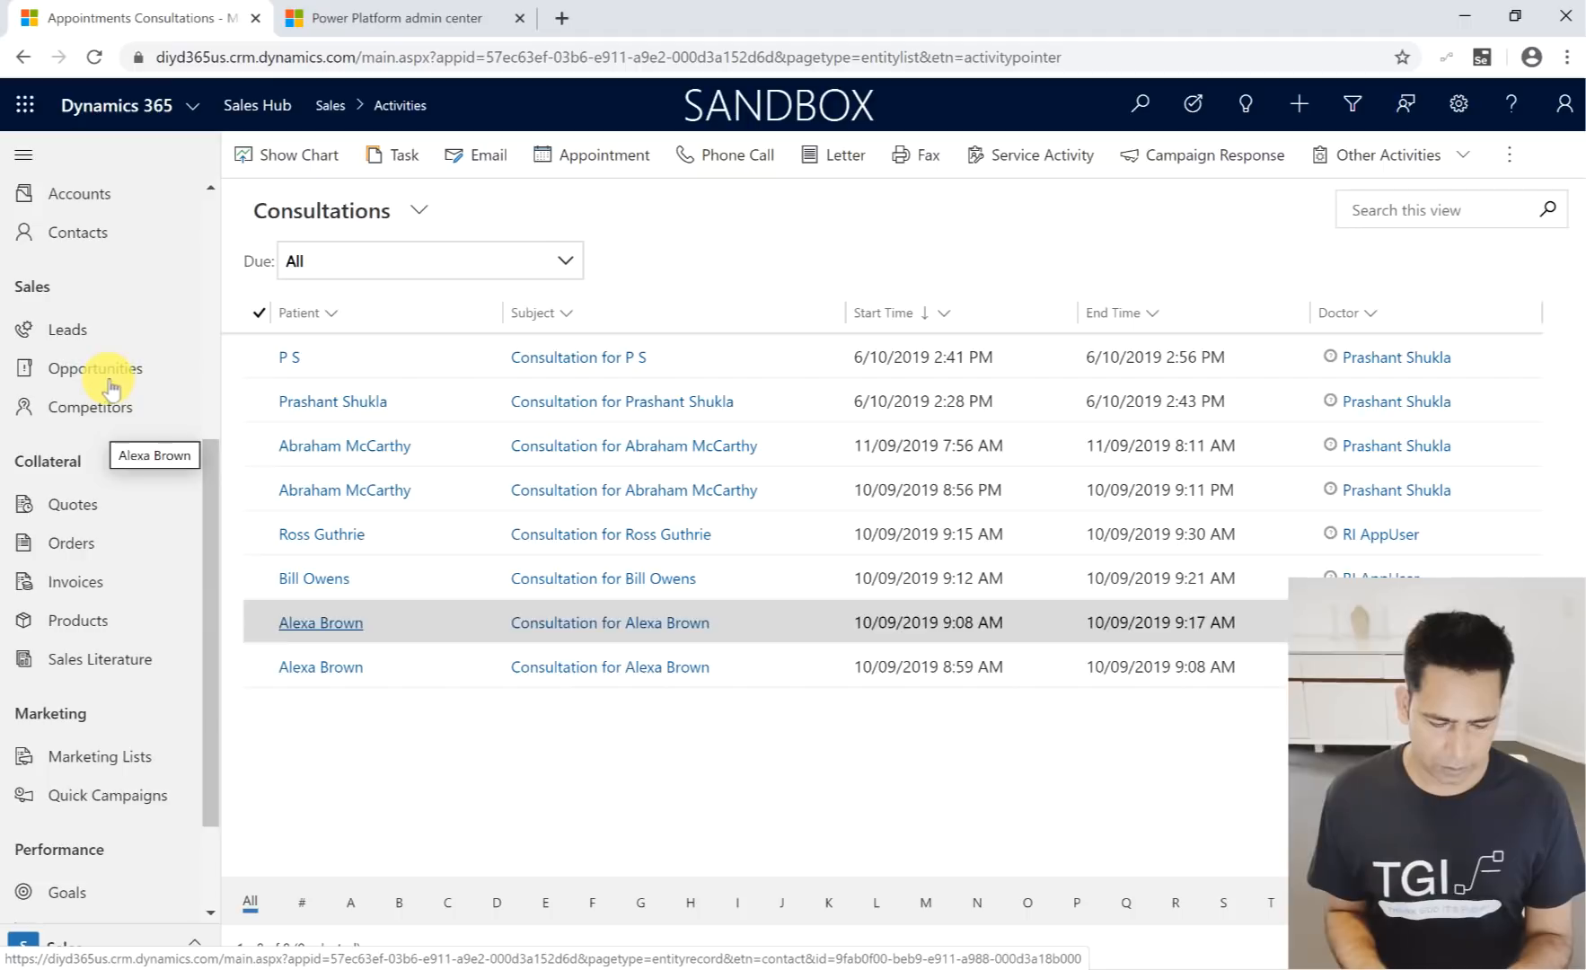
{"action": "left_click", "coordinate": [111, 381]}
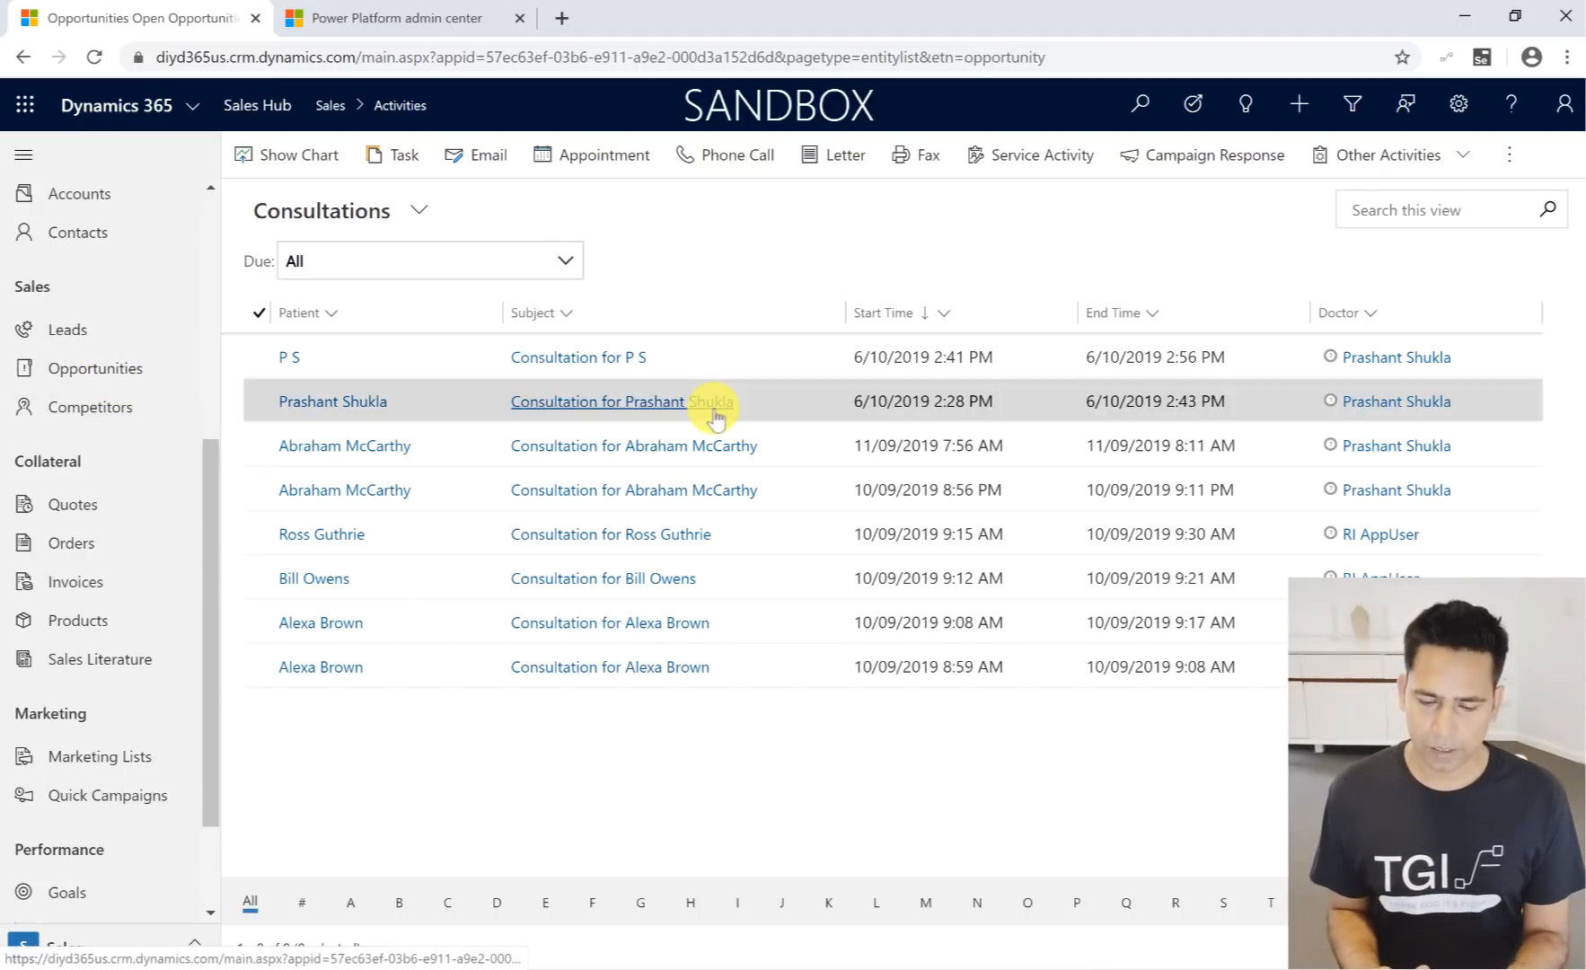
{"action": "left_click", "coordinate": [149, 376]}
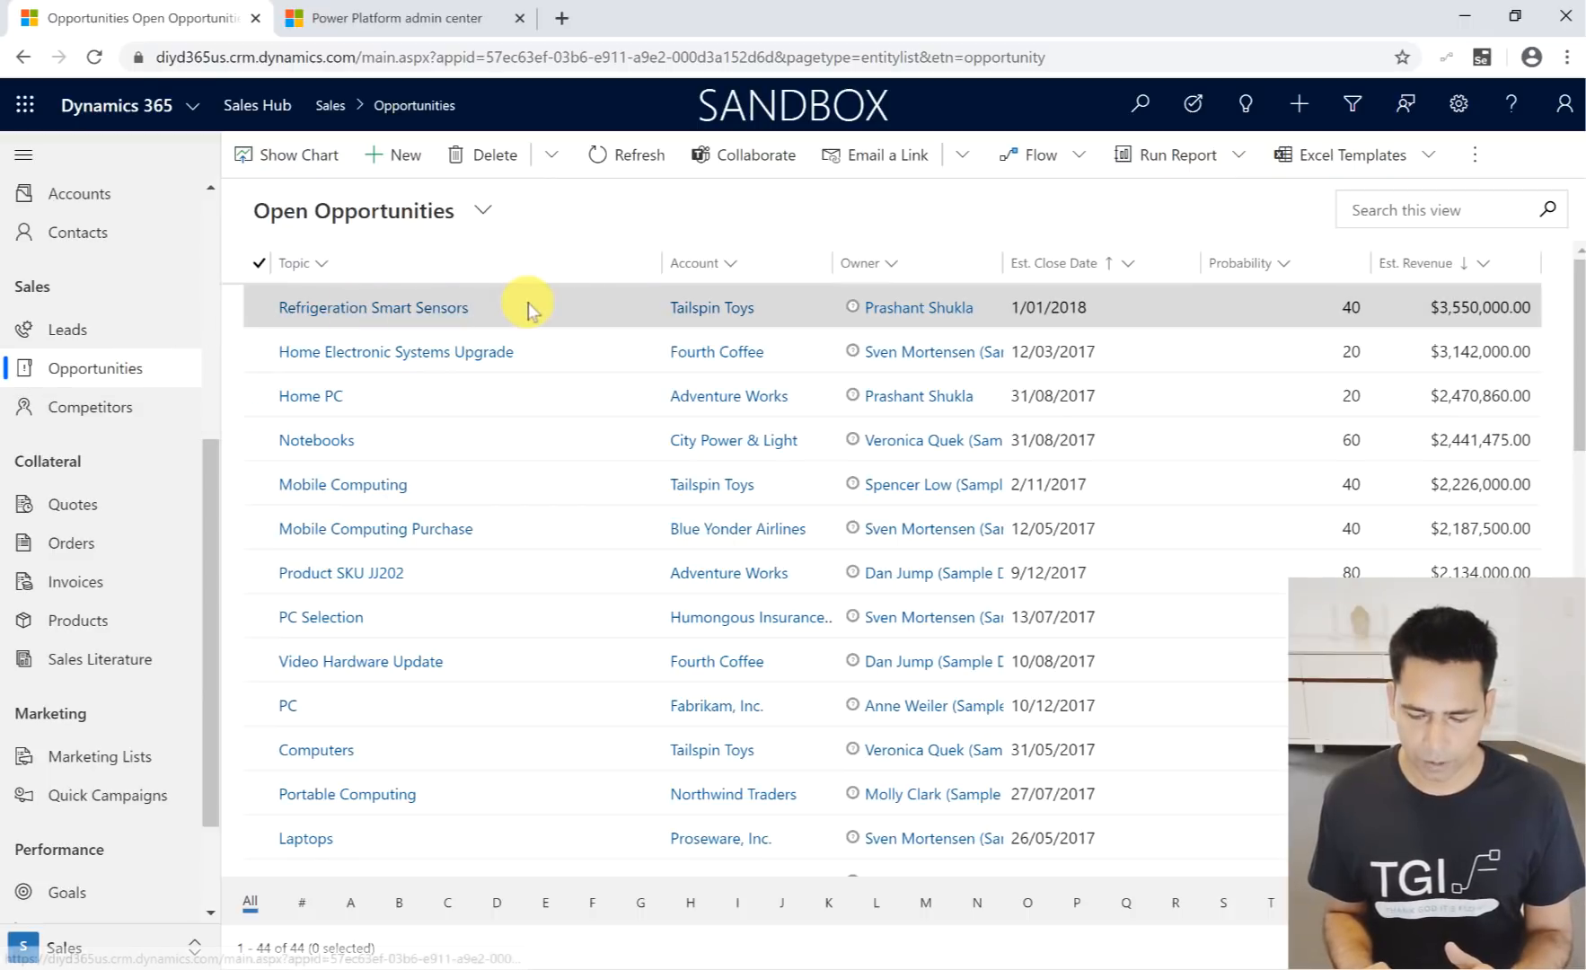
{"action": "left_click", "coordinate": [1473, 167]}
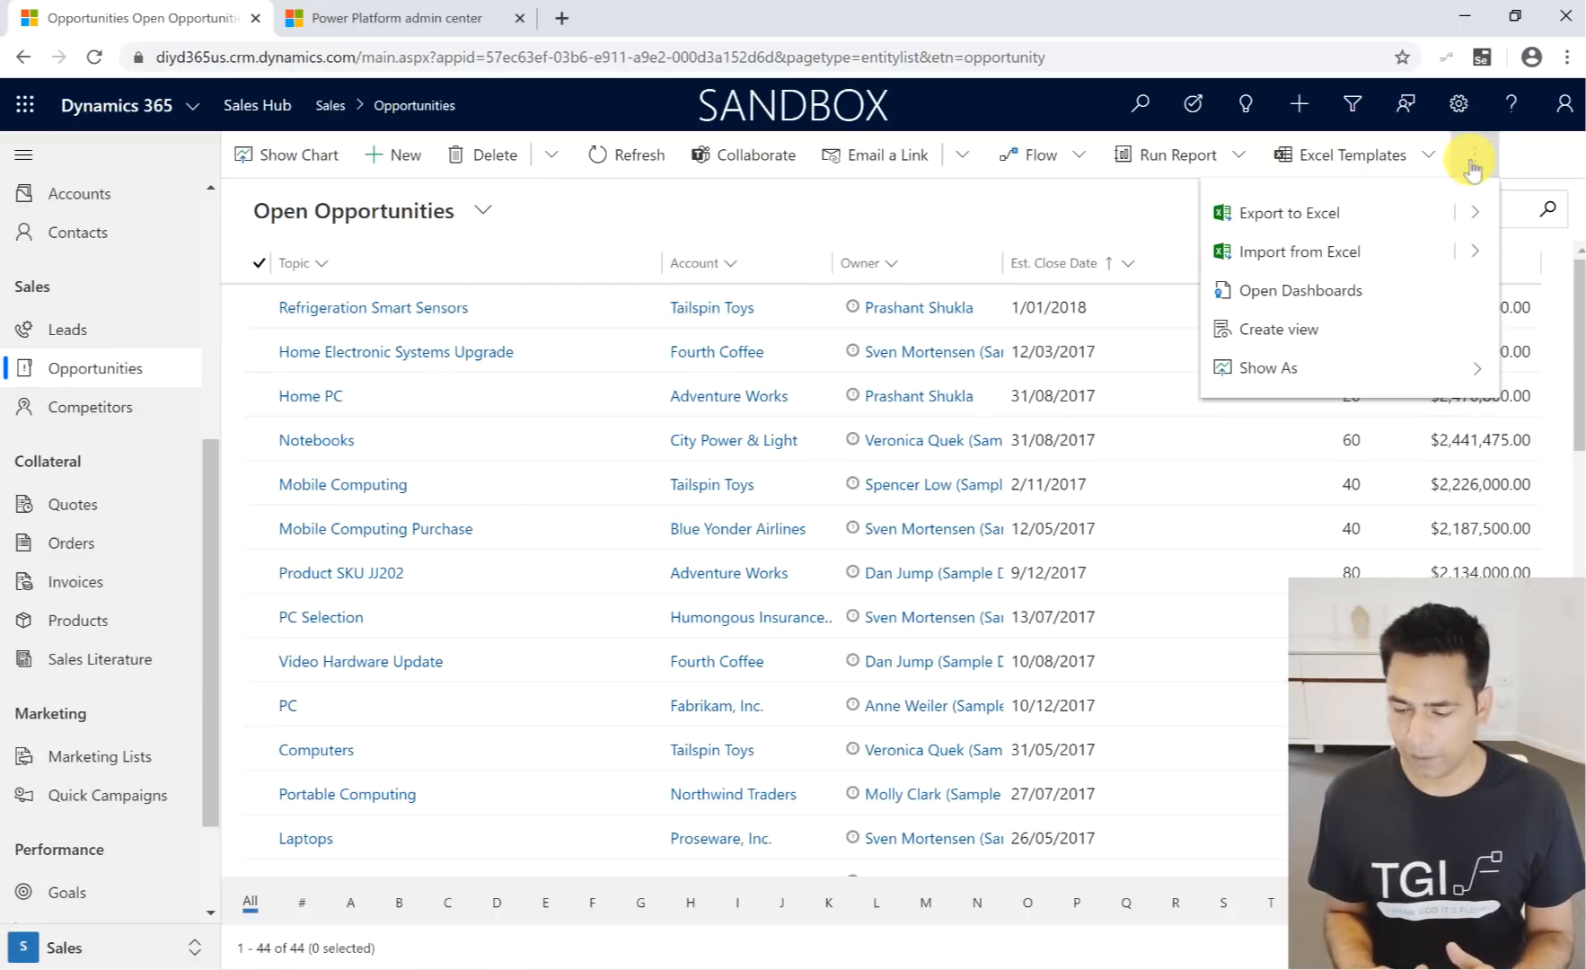
{"action": "left_click", "coordinate": [1425, 364]}
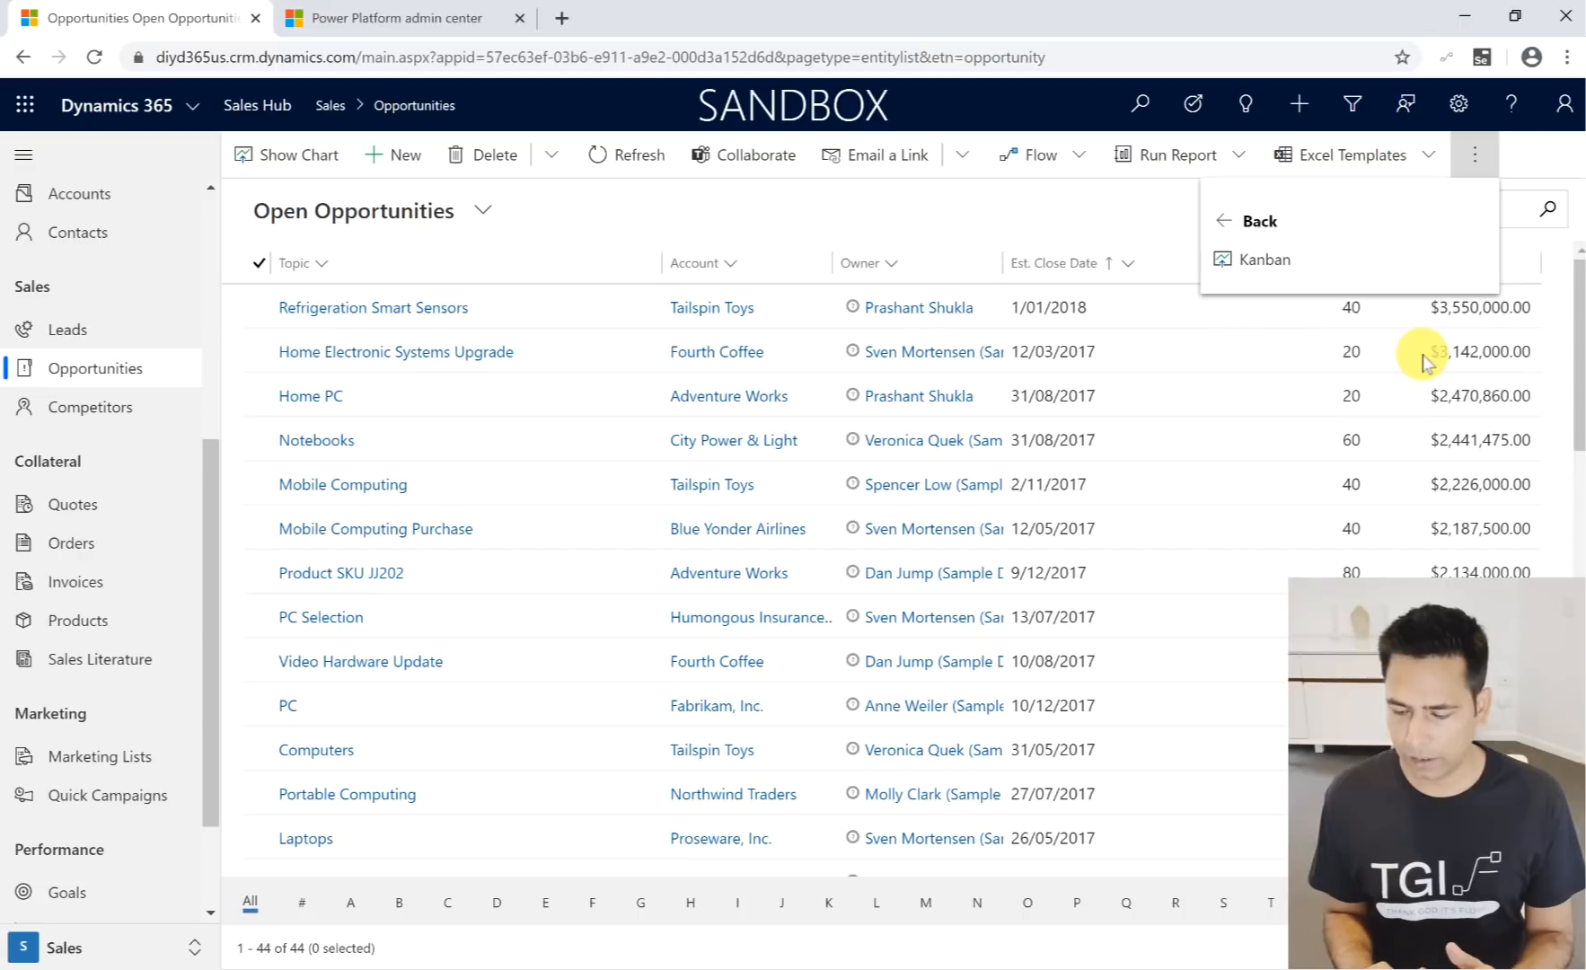
{"action": "left_click", "coordinate": [1266, 260]}
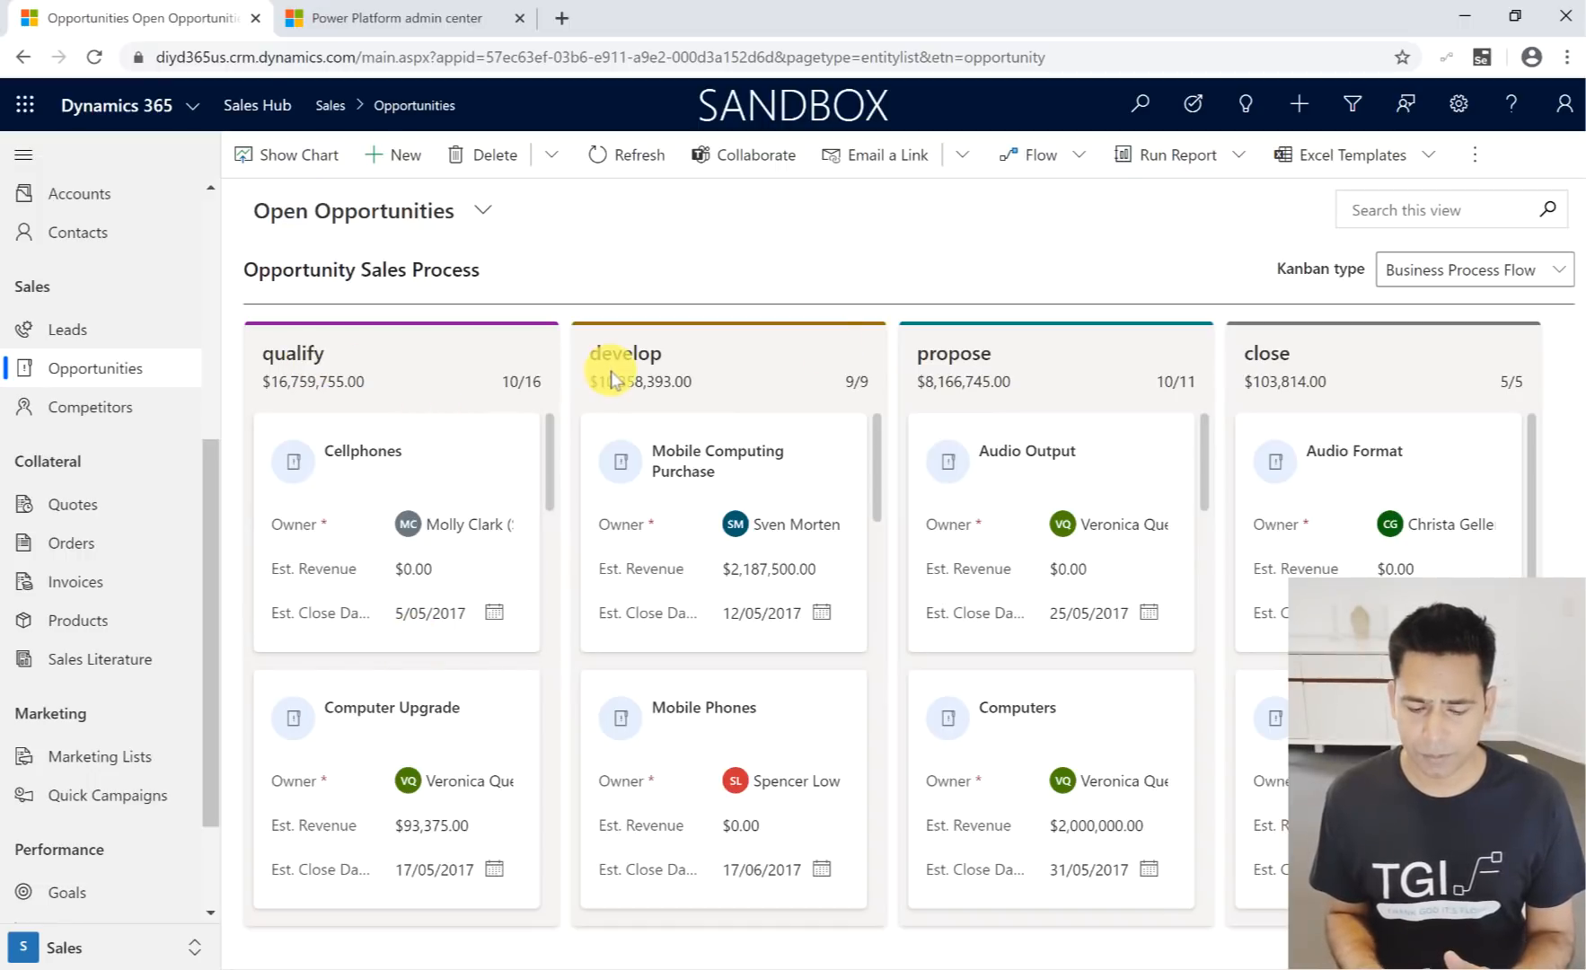
- Check the Kanban types offered for the opportunities board and open the Cellphones opportunity
{"action": "left_click", "coordinate": [1482, 275]}
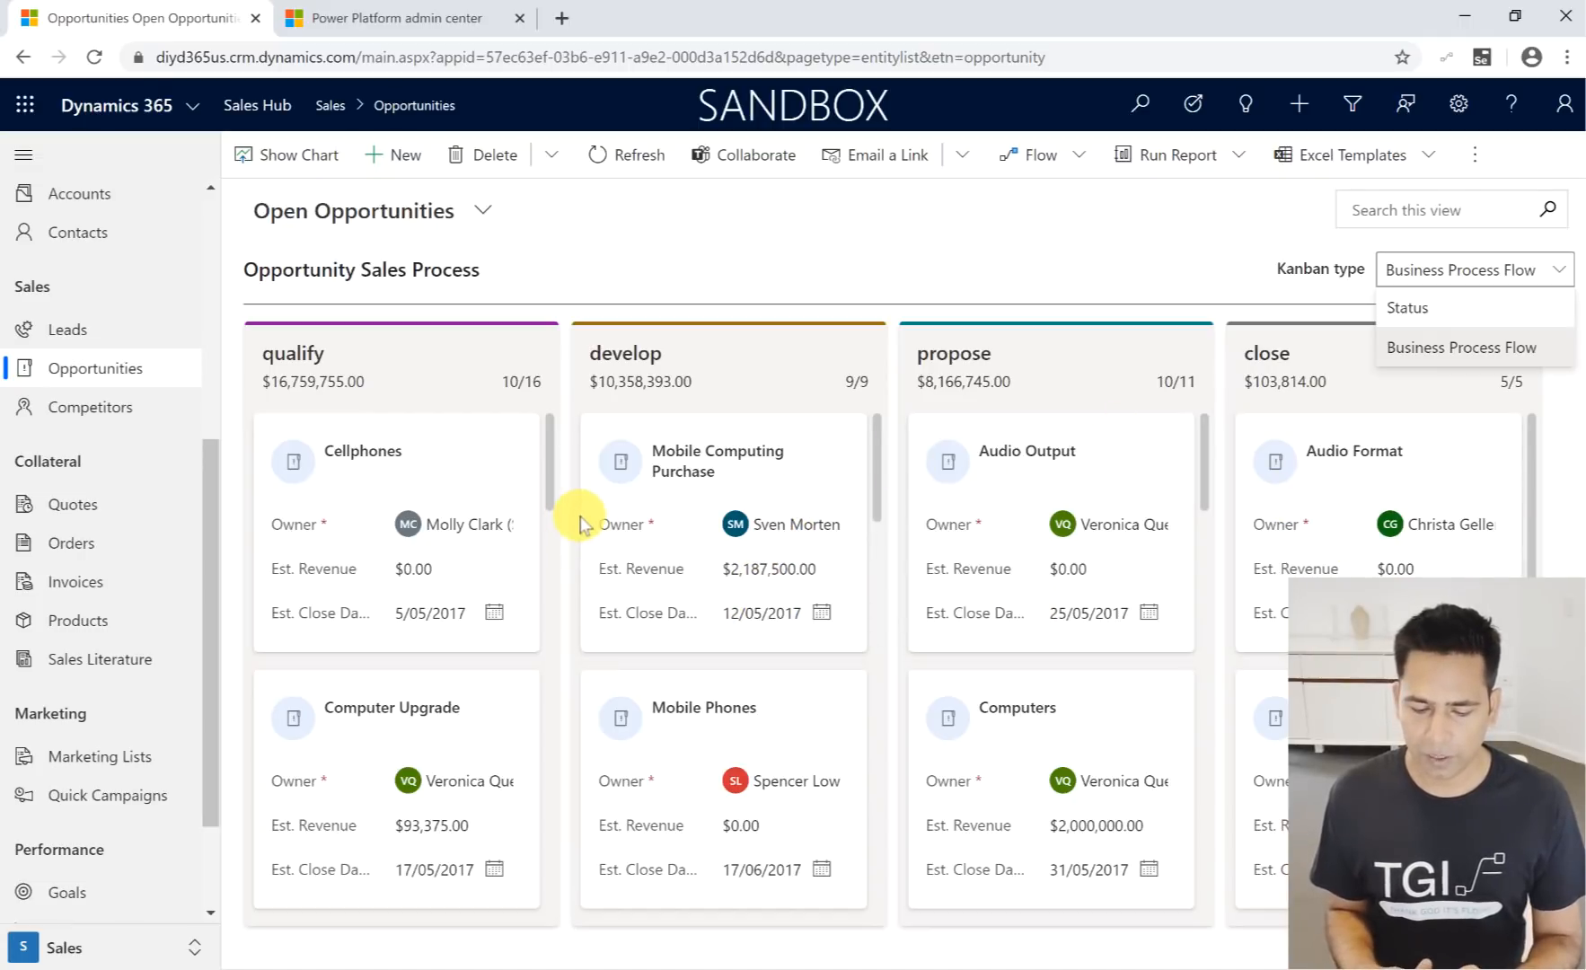
{"action": "left_click_drag", "start_coordinate": [677, 460], "coordinate": [672, 466]}
{"action": "left_click", "coordinate": [517, 442]}
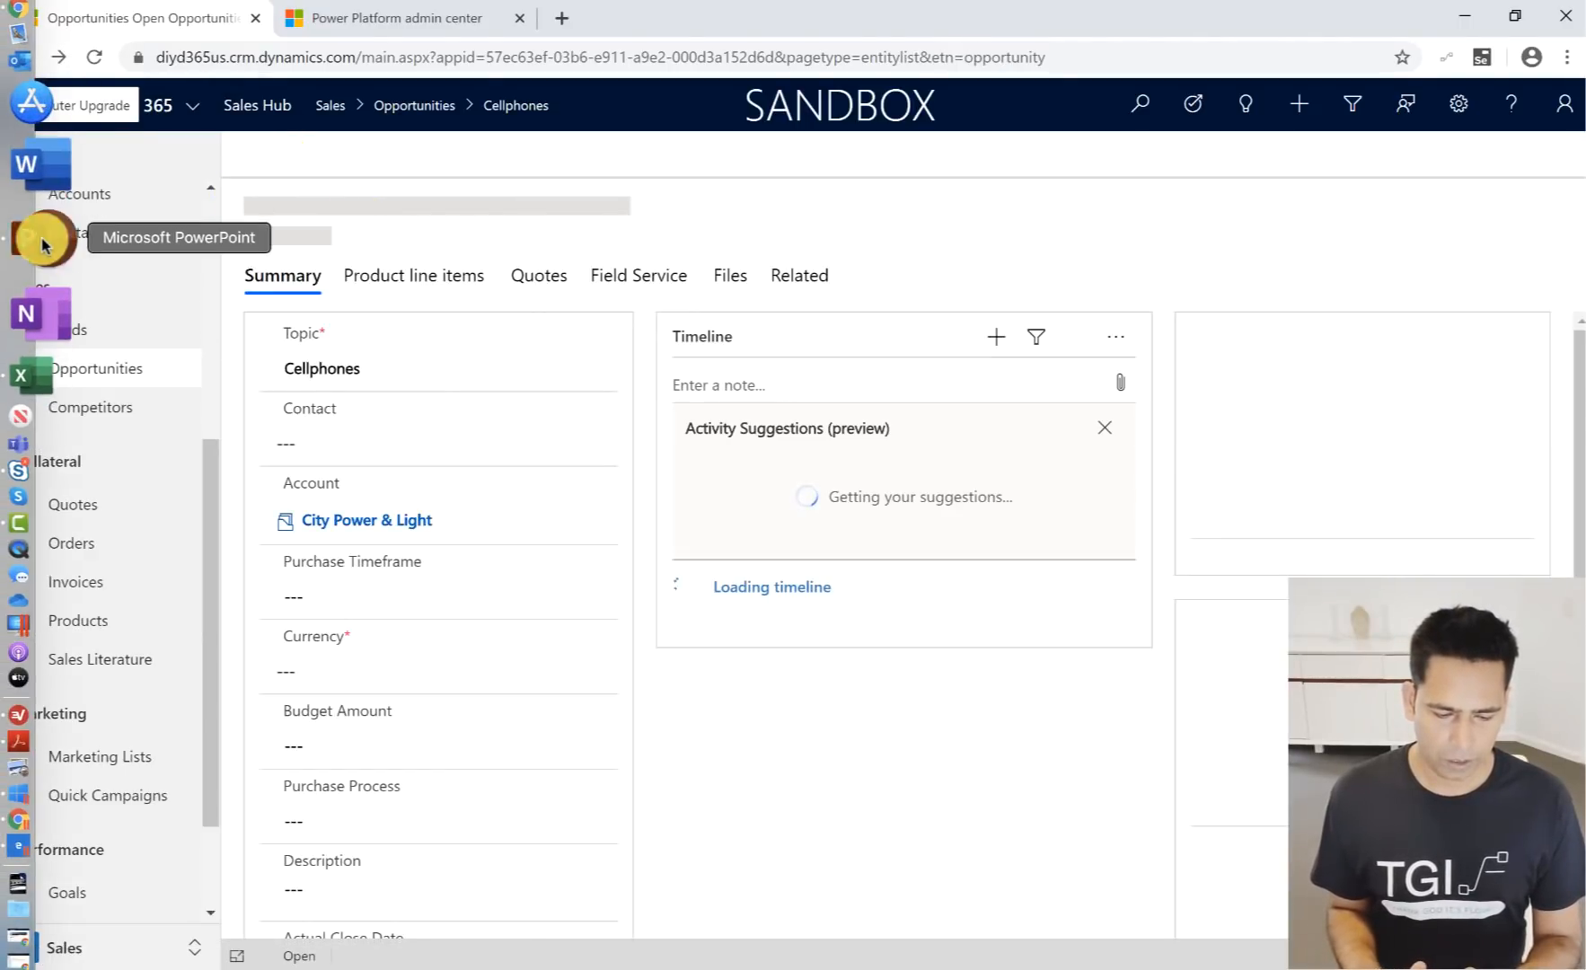
- Switch to the Wave 1 Sales 2020 presentation in PowerPoint
{"action": "left_click", "coordinate": [38, 235]}
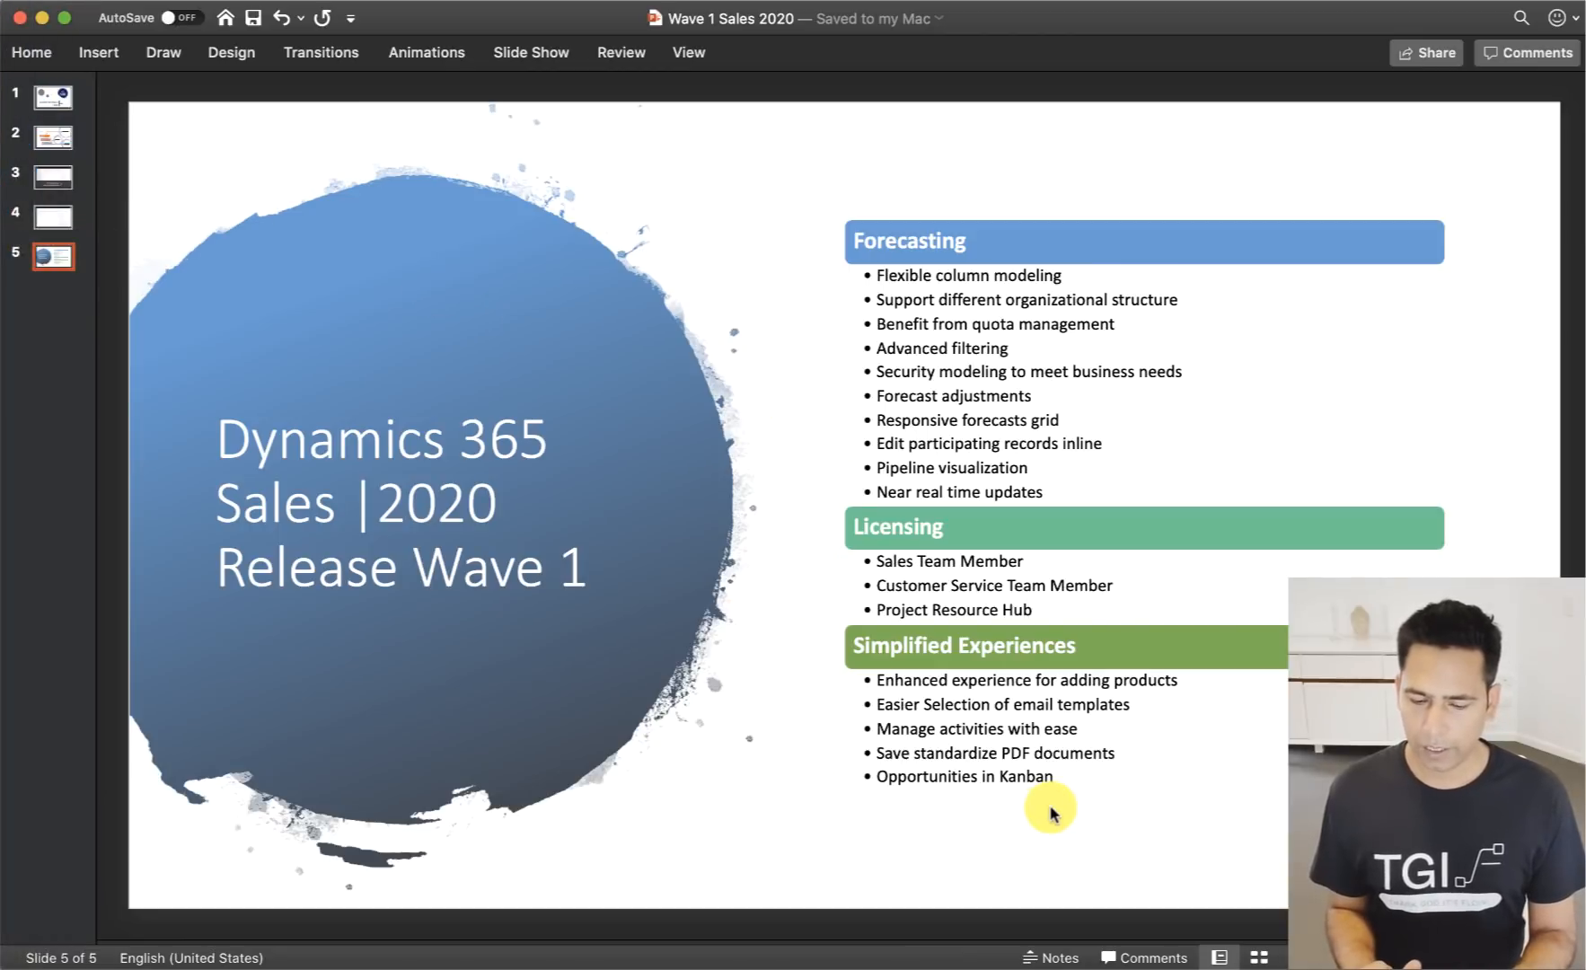